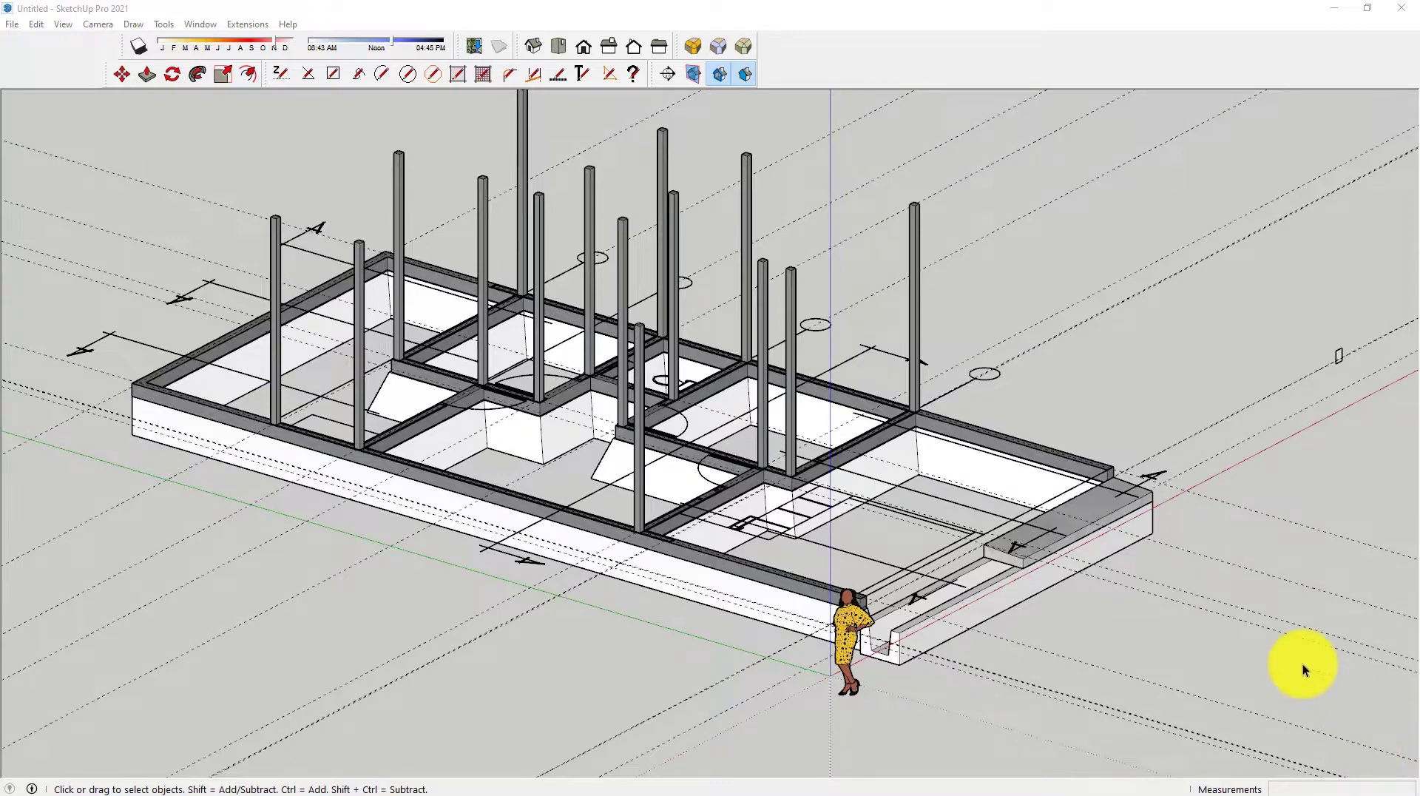
# Show the default tray, collapse its materials section and add a new tag named DINDING.
pyautogui.moveTo(905, 495); pyautogui.dragTo(859, 511, button='middle')
pyautogui.scroll(2, 849, 592)
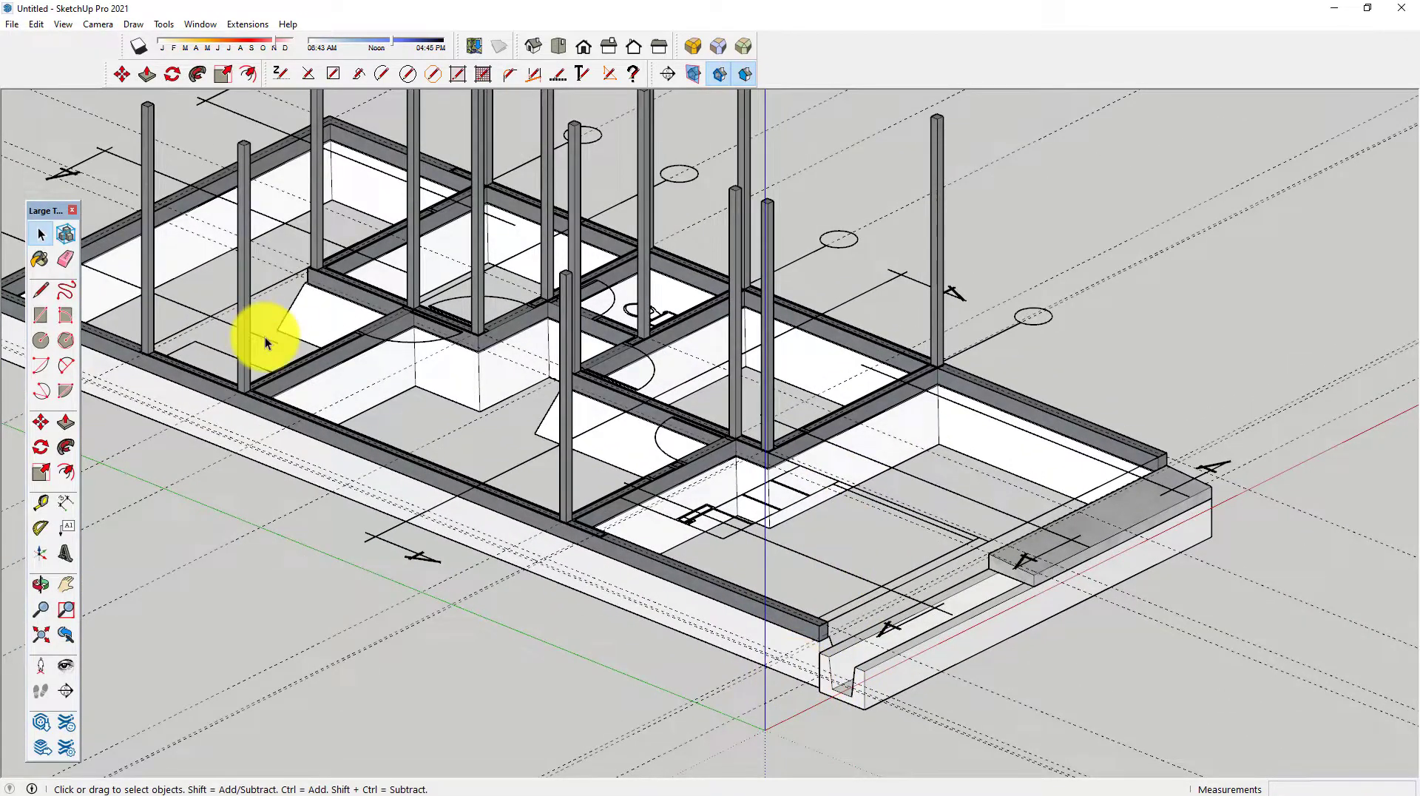
pyautogui.click(199, 25)
pyautogui.moveTo(219, 42)
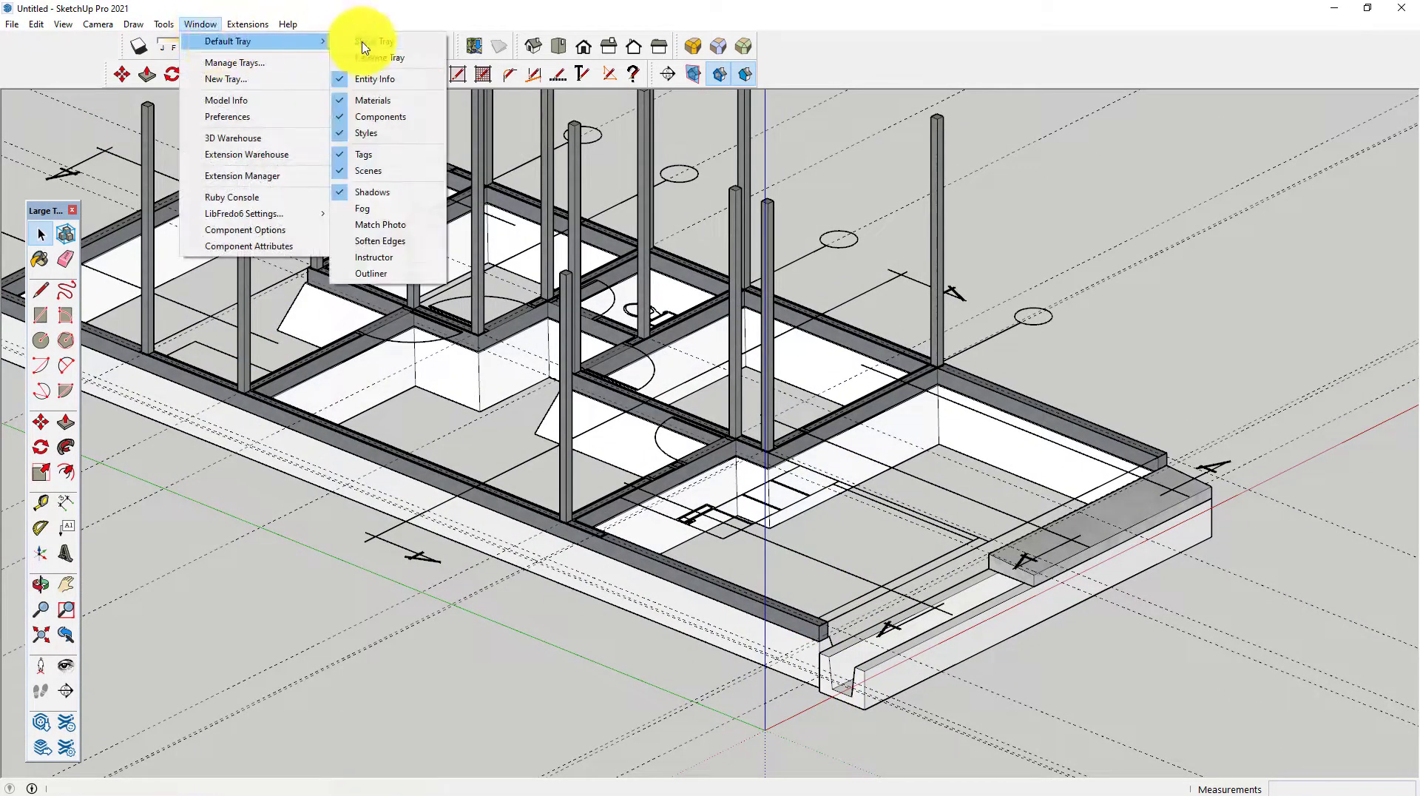
pyautogui.click(364, 43)
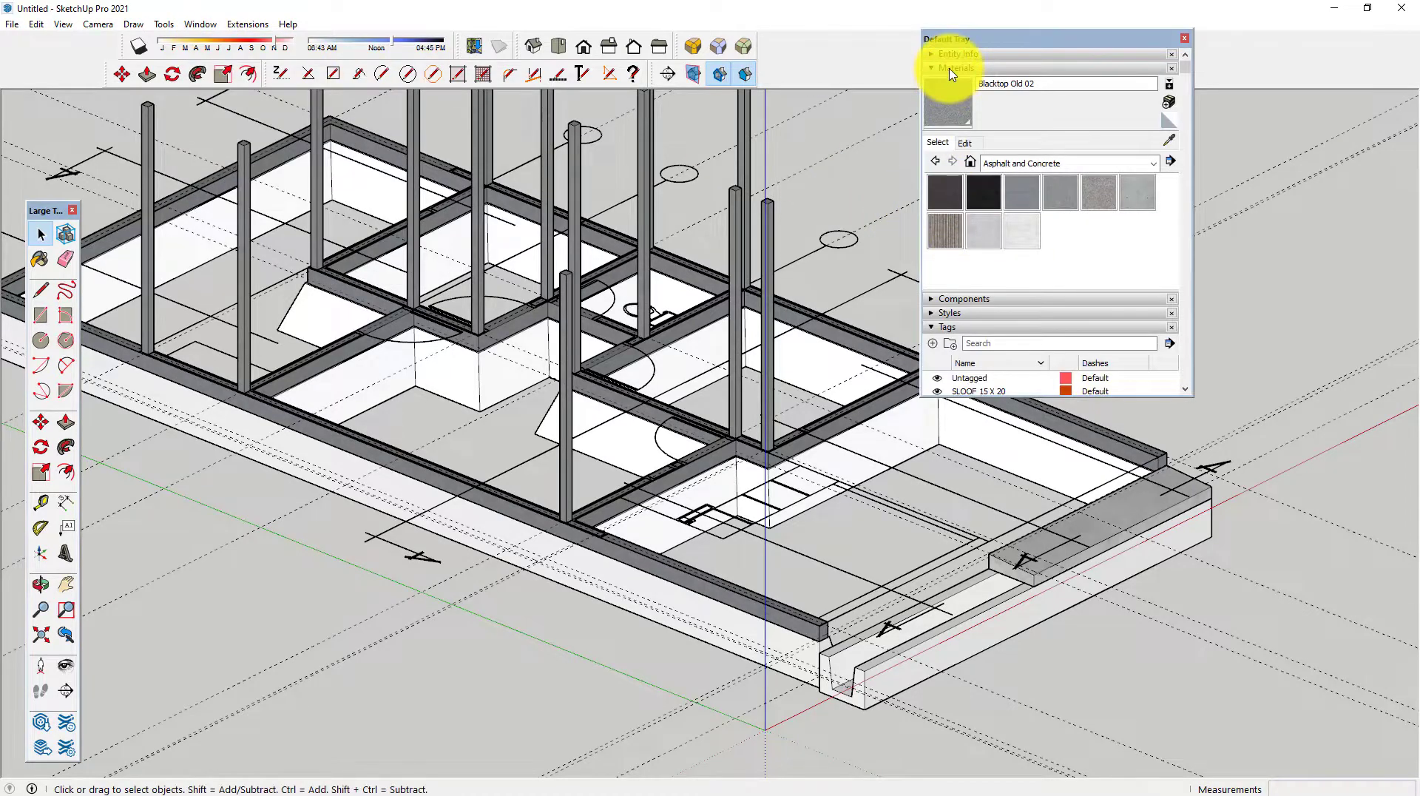
pyautogui.click(953, 68)
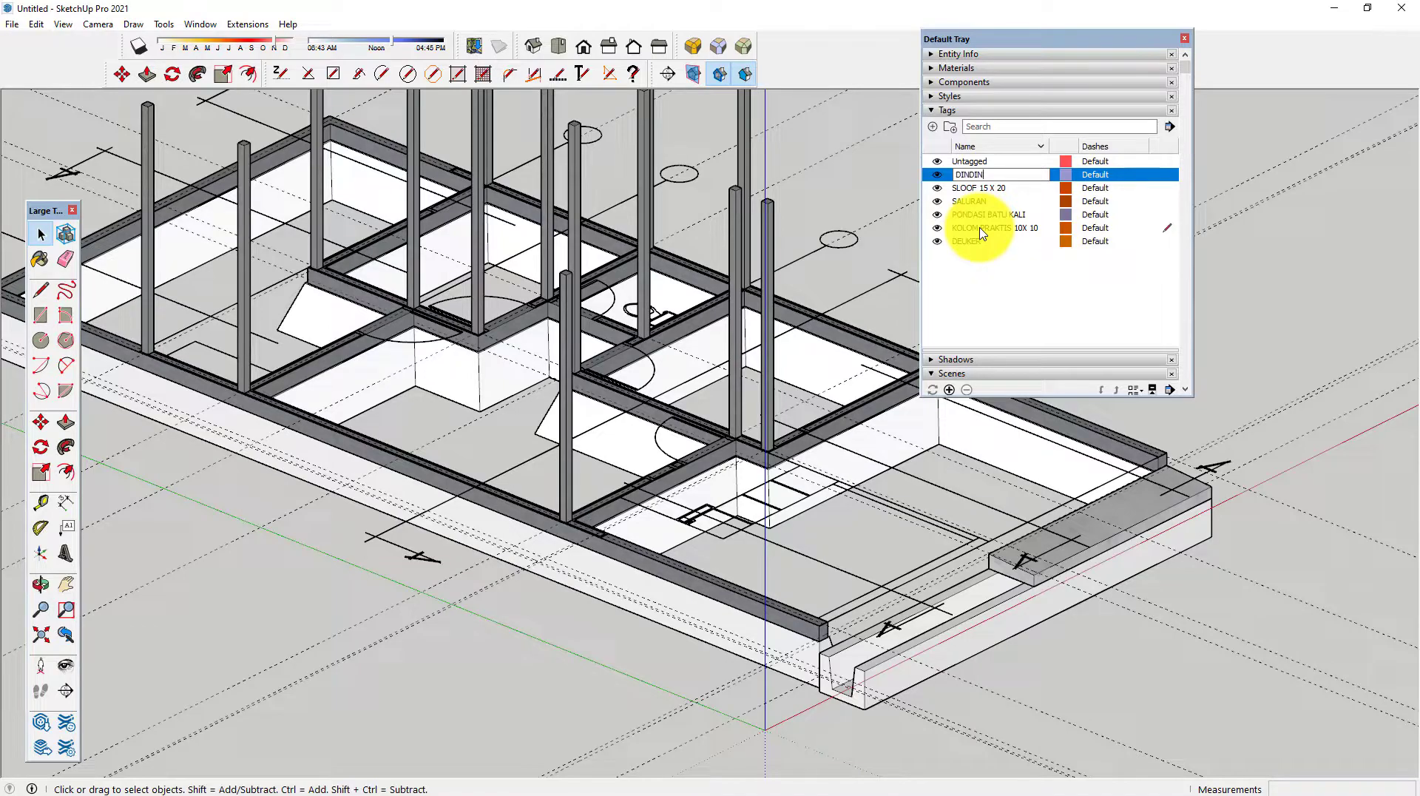
pyautogui.press('Return')
# Switch to AutoCAD and examine the wall heights, ring beam and sloping roof in the section of the "update gambar kerja 1" drawing.
pyautogui.scroll(-4, 476, 396)
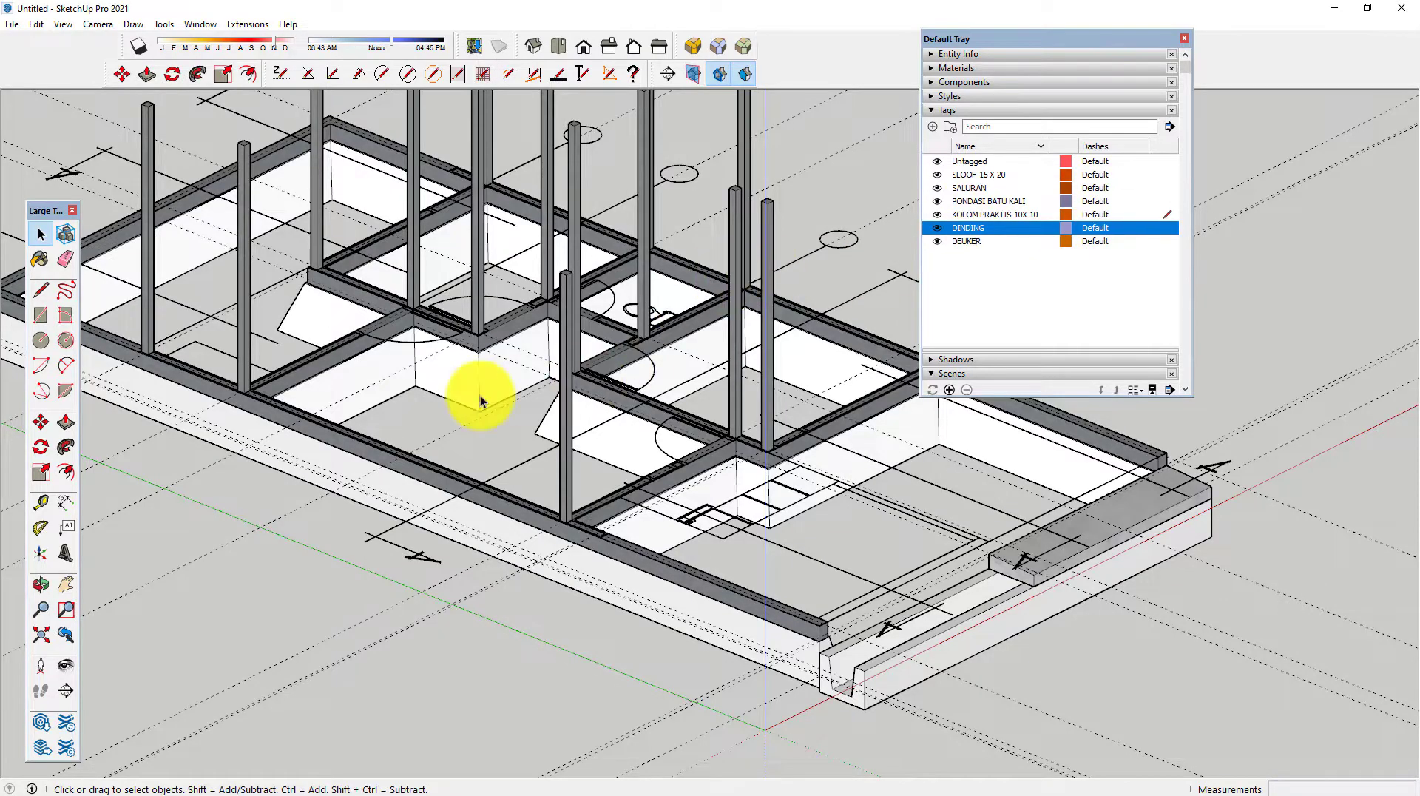
pyautogui.moveTo(475, 396); pyautogui.dragTo(390, 534, button='middle')
pyautogui.moveTo(647, 787)
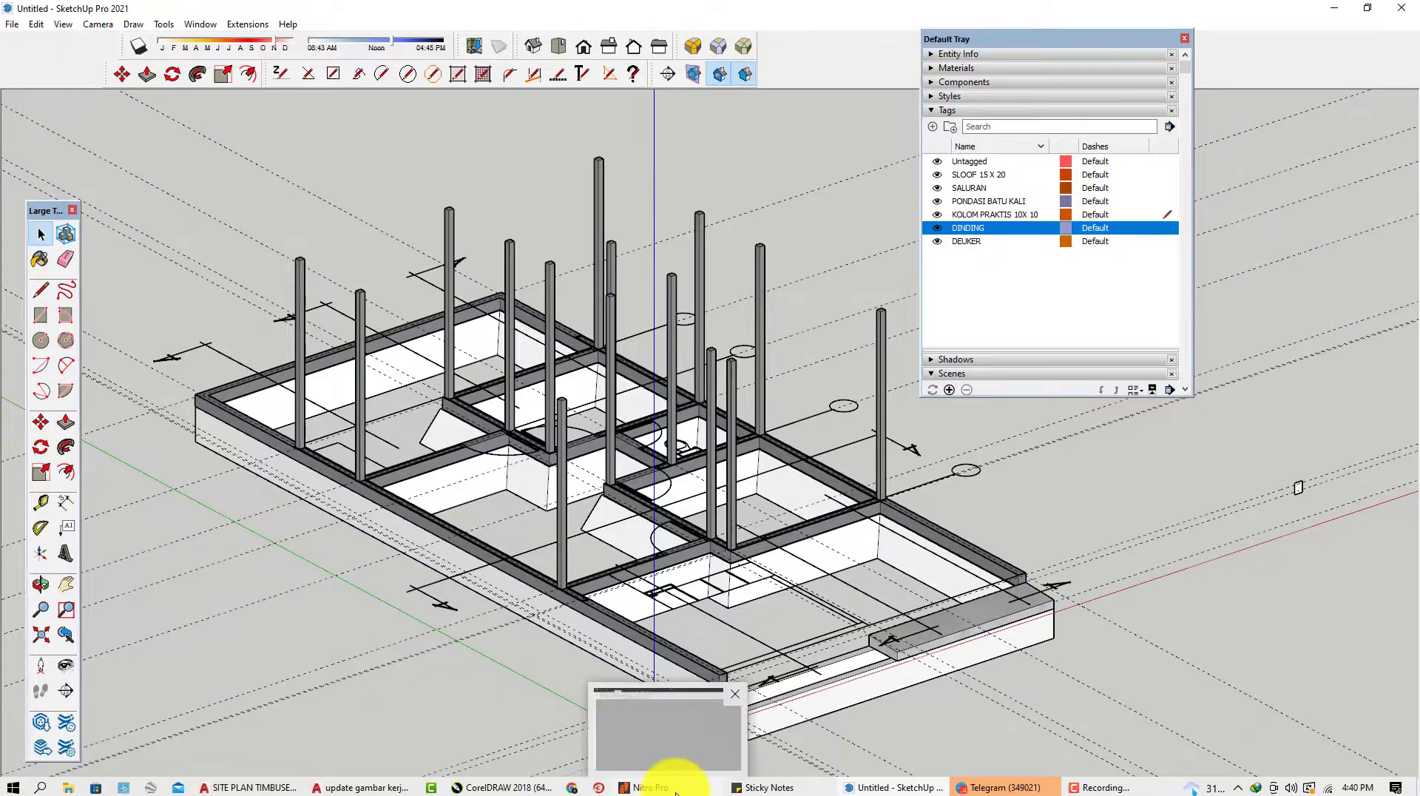
pyautogui.click(358, 773)
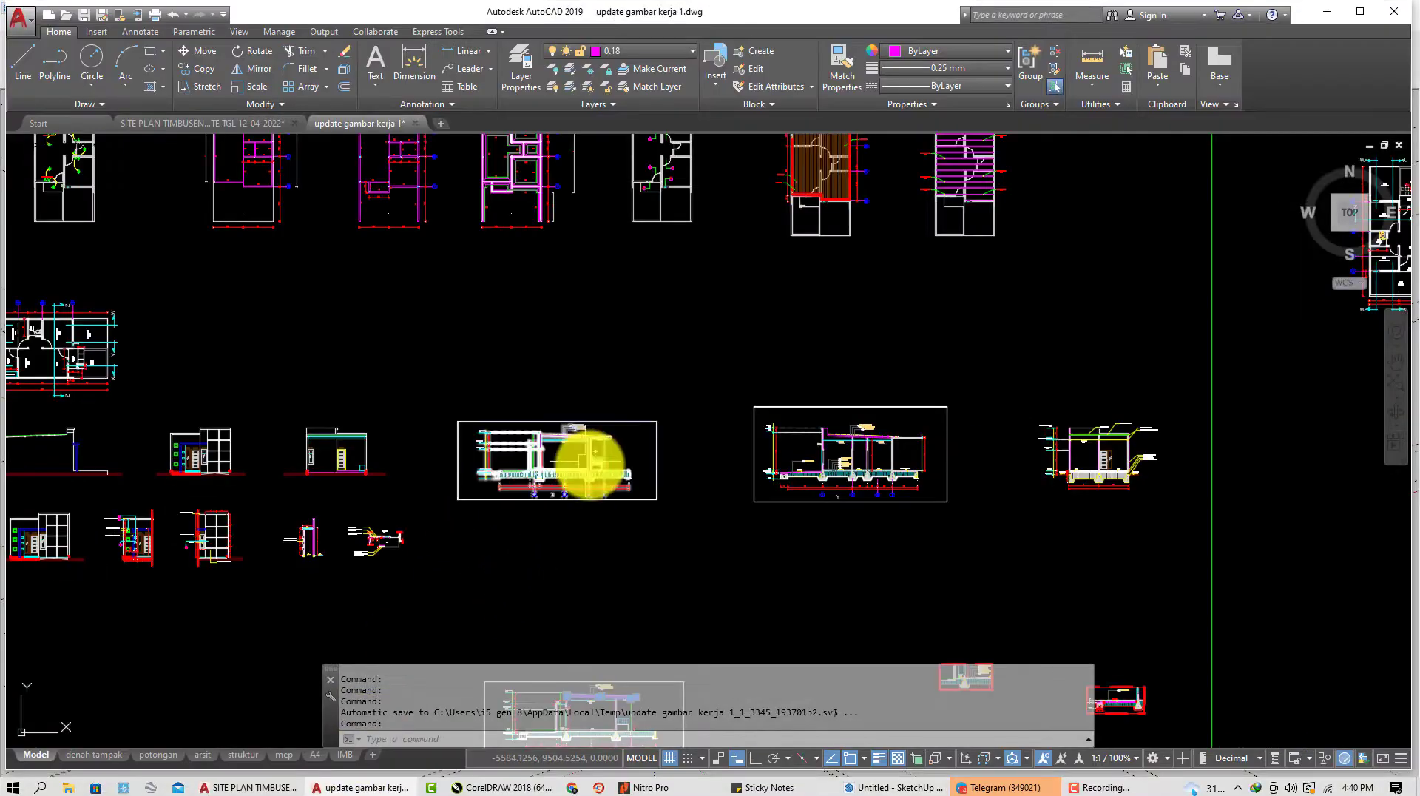
pyautogui.scroll(4, 912, 444)
pyautogui.scroll(4, 735, 462)
pyautogui.moveTo(532, 464); pyautogui.dragTo(1375, 464, button='middle')
pyautogui.scroll(-4, 901, 468)
pyautogui.moveTo(399, 488); pyautogui.dragTo(737, 452, button='middle')
pyautogui.scroll(6, 728, 414)
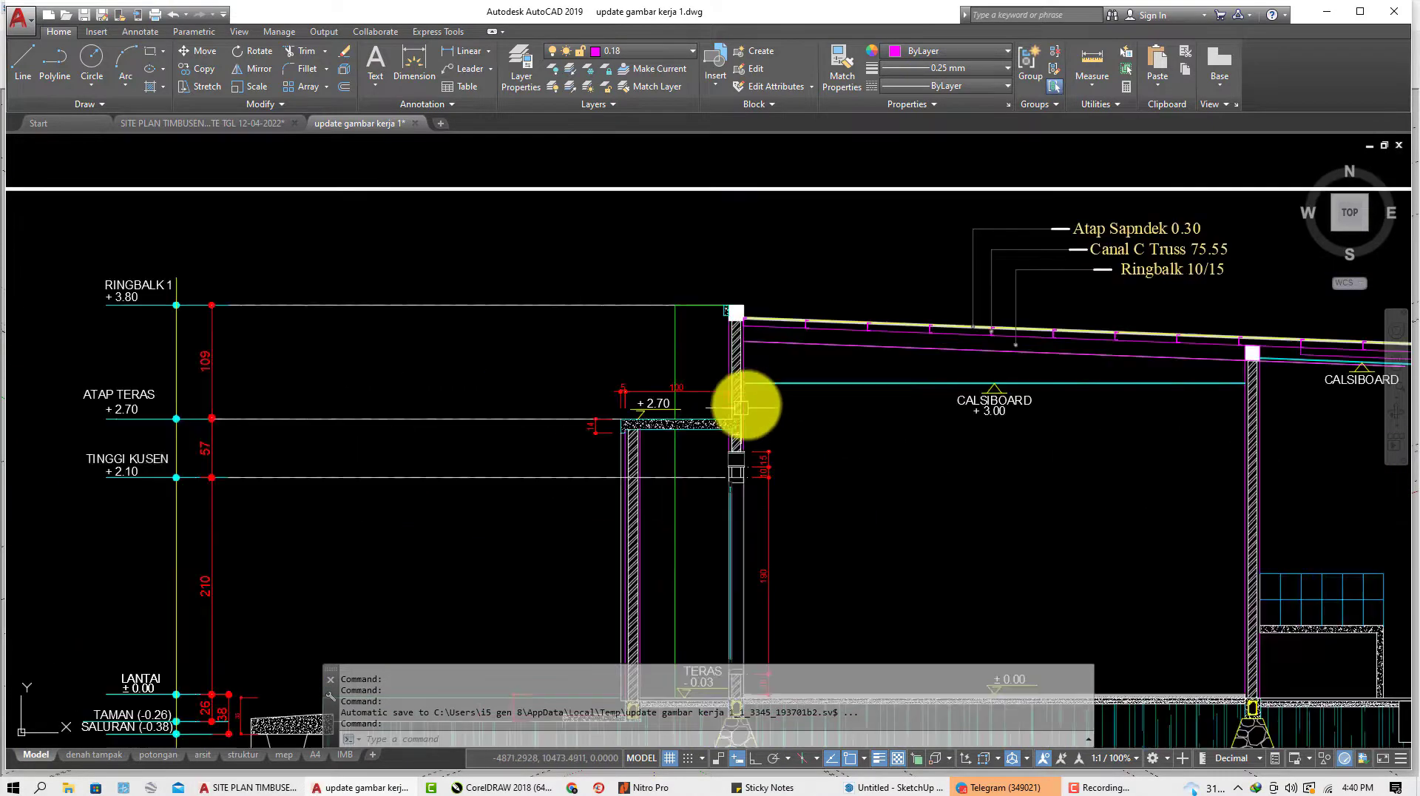
pyautogui.scroll(4, 788, 341)
pyautogui.scroll(-6, 517, 326)
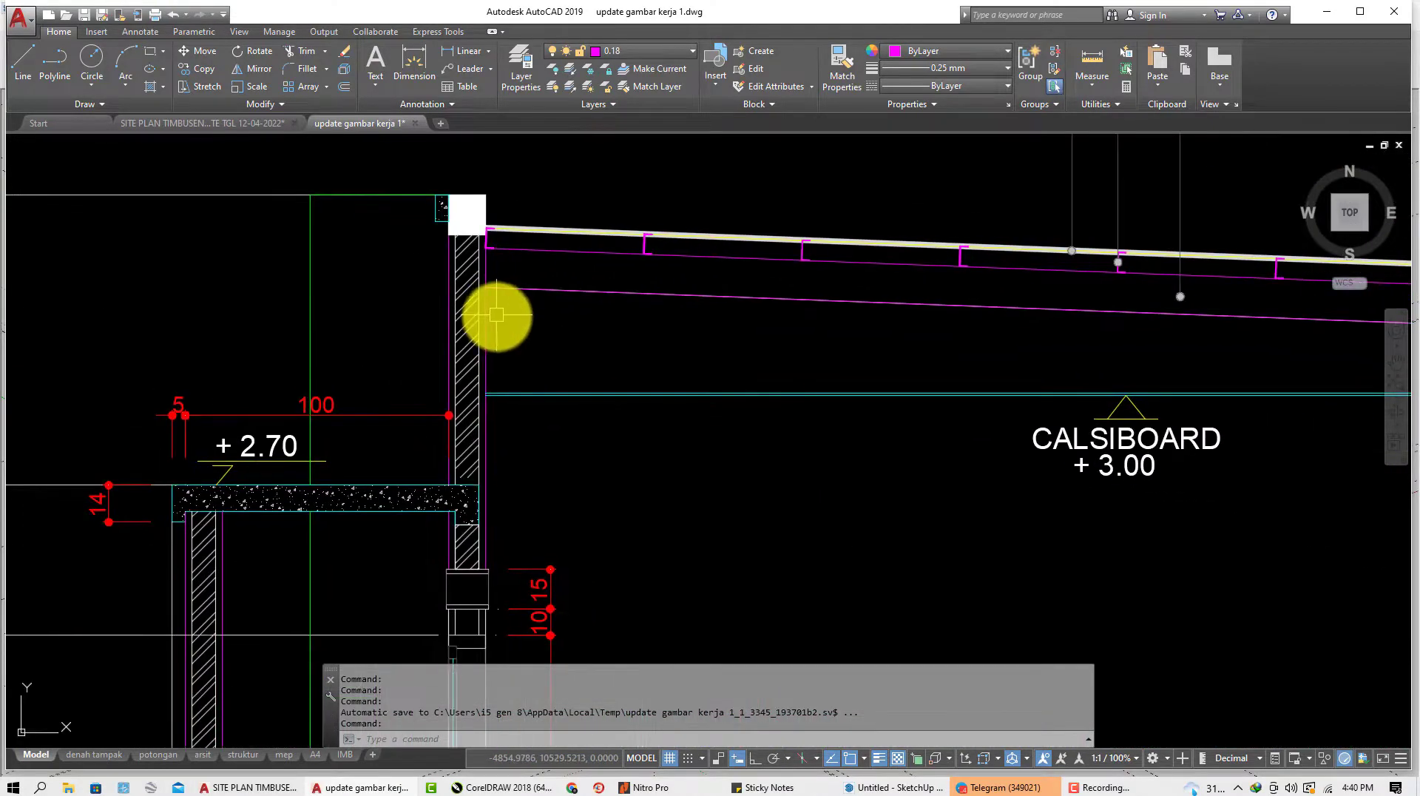
pyautogui.moveTo(570, 339); pyautogui.dragTo(430, 338, button='middle')
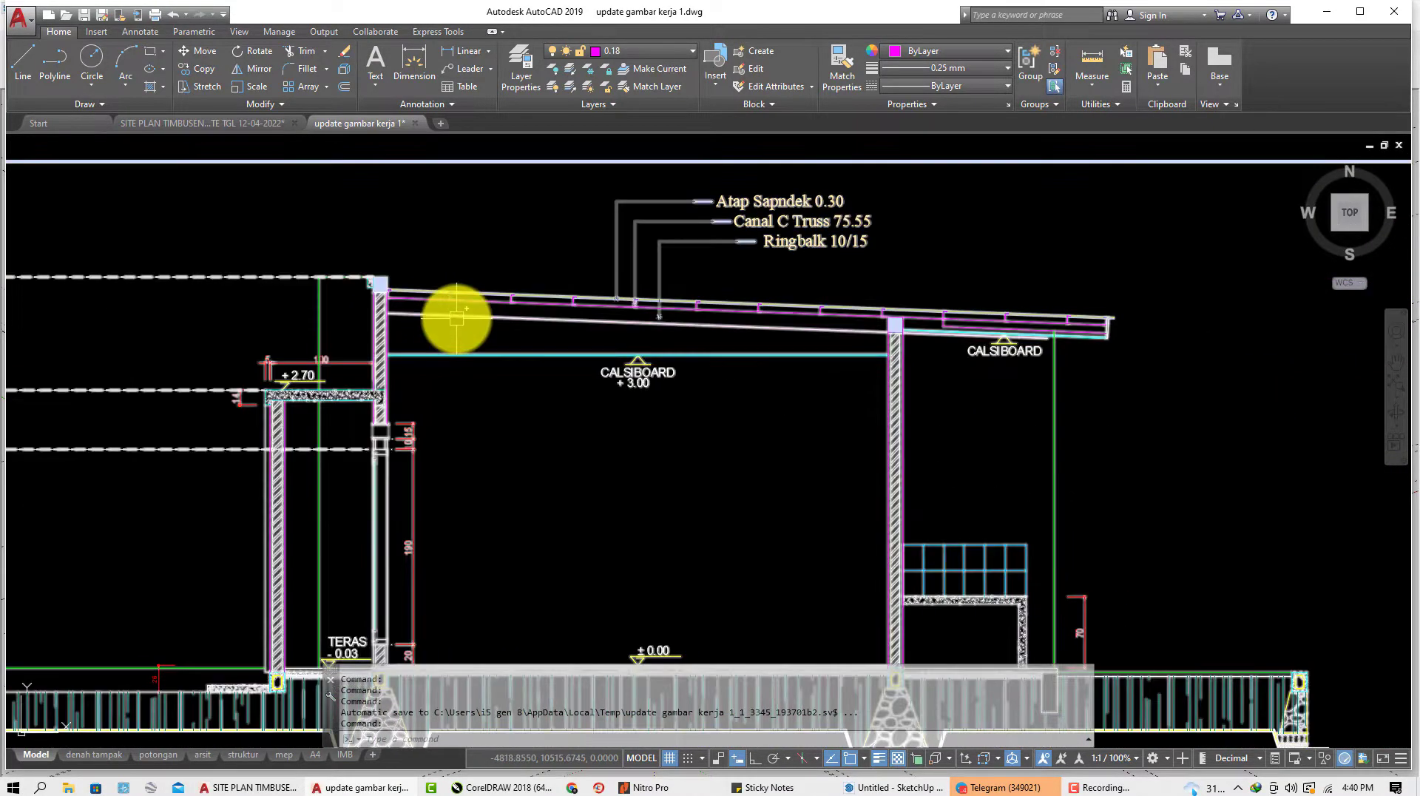
pyautogui.moveTo(520, 374); pyautogui.dragTo(514, 308, button='middle')
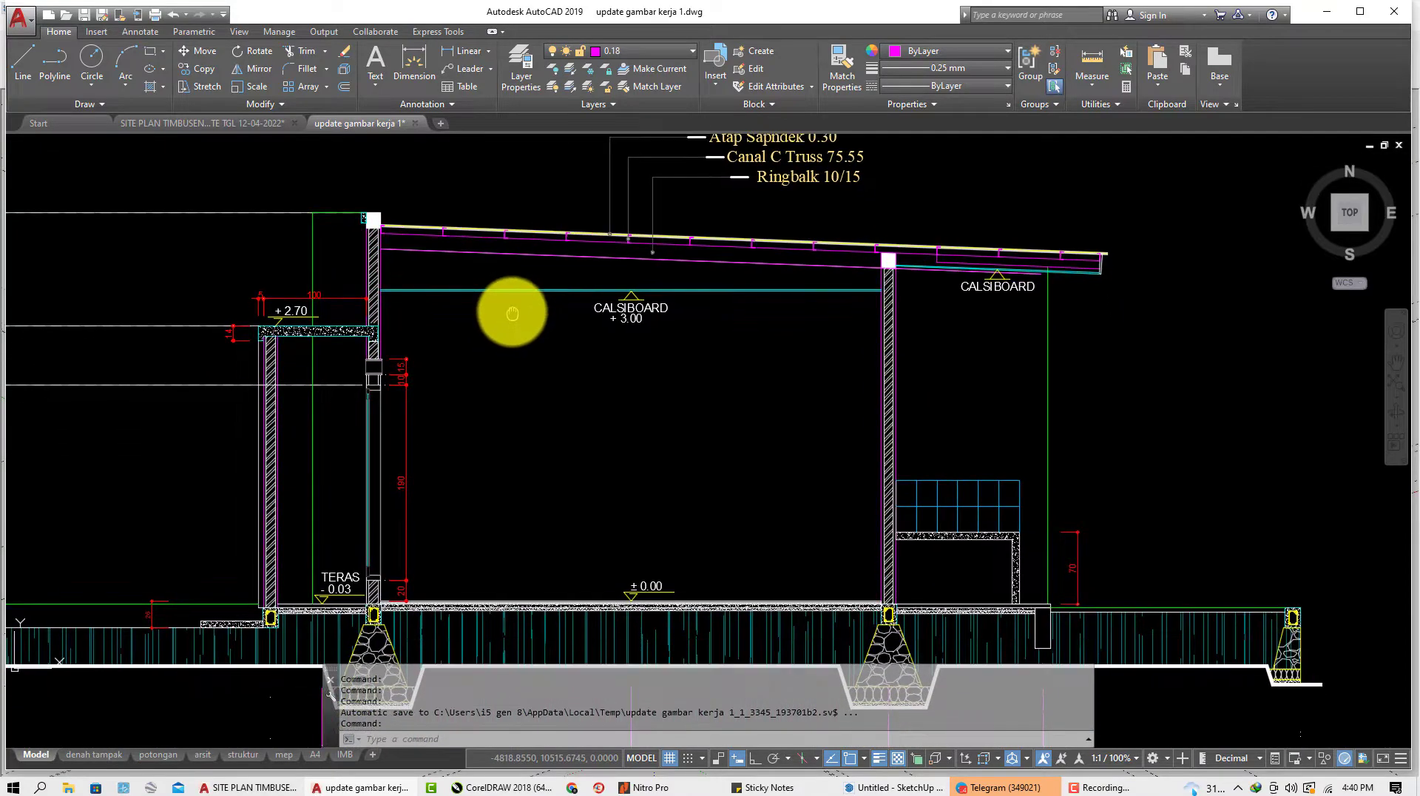
pyautogui.scroll(-2, 513, 305)
pyautogui.scroll(2, 443, 268)
pyautogui.scroll(2, 435, 270)
pyautogui.moveTo(428, 278); pyautogui.dragTo(374, 264, button='middle')
pyautogui.scroll(-2, 392, 270)
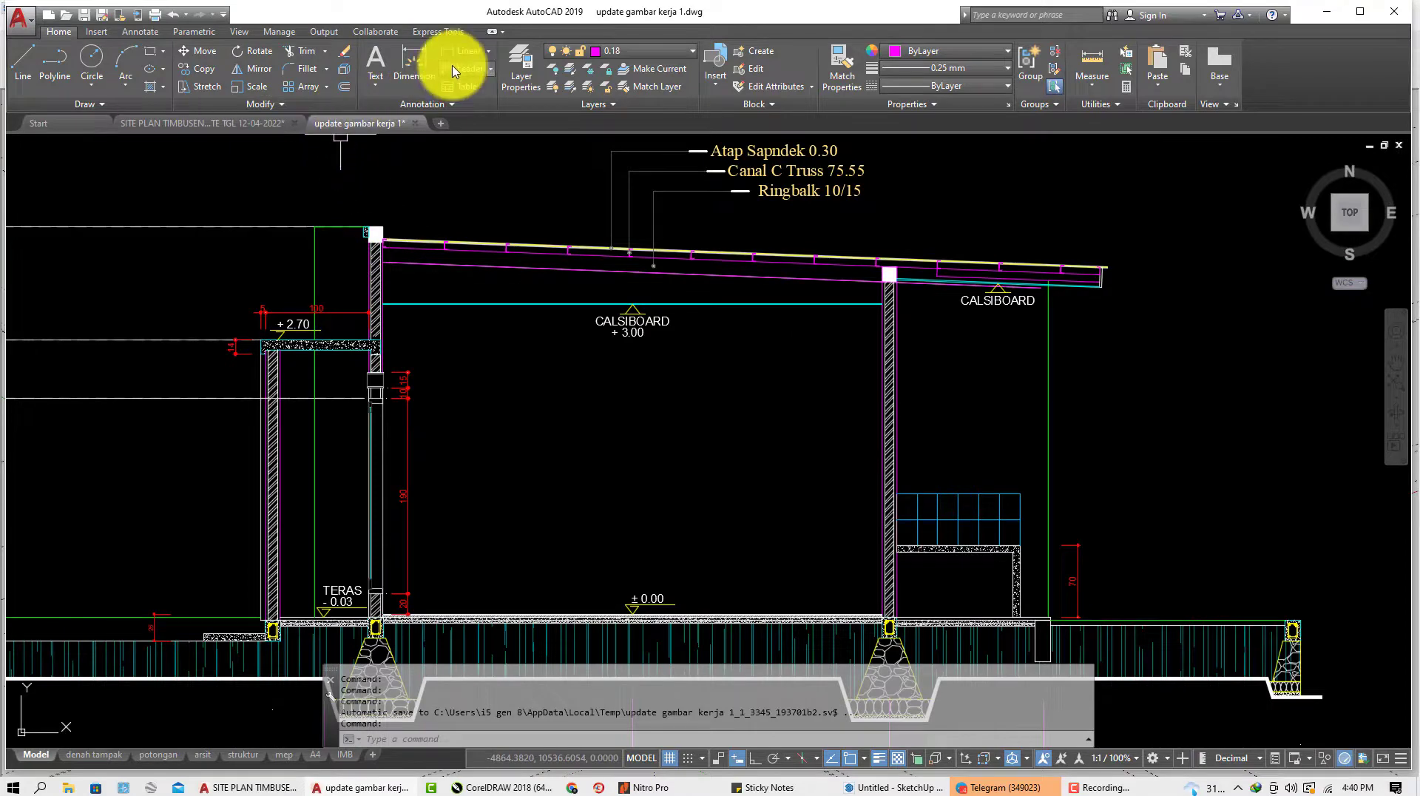
# Add a vertical linear dimension for the front wall from the sloping ring beam's underside down to the top of the foundation beam.
pyautogui.click(451, 57)
pyautogui.scroll(5, 399, 262)
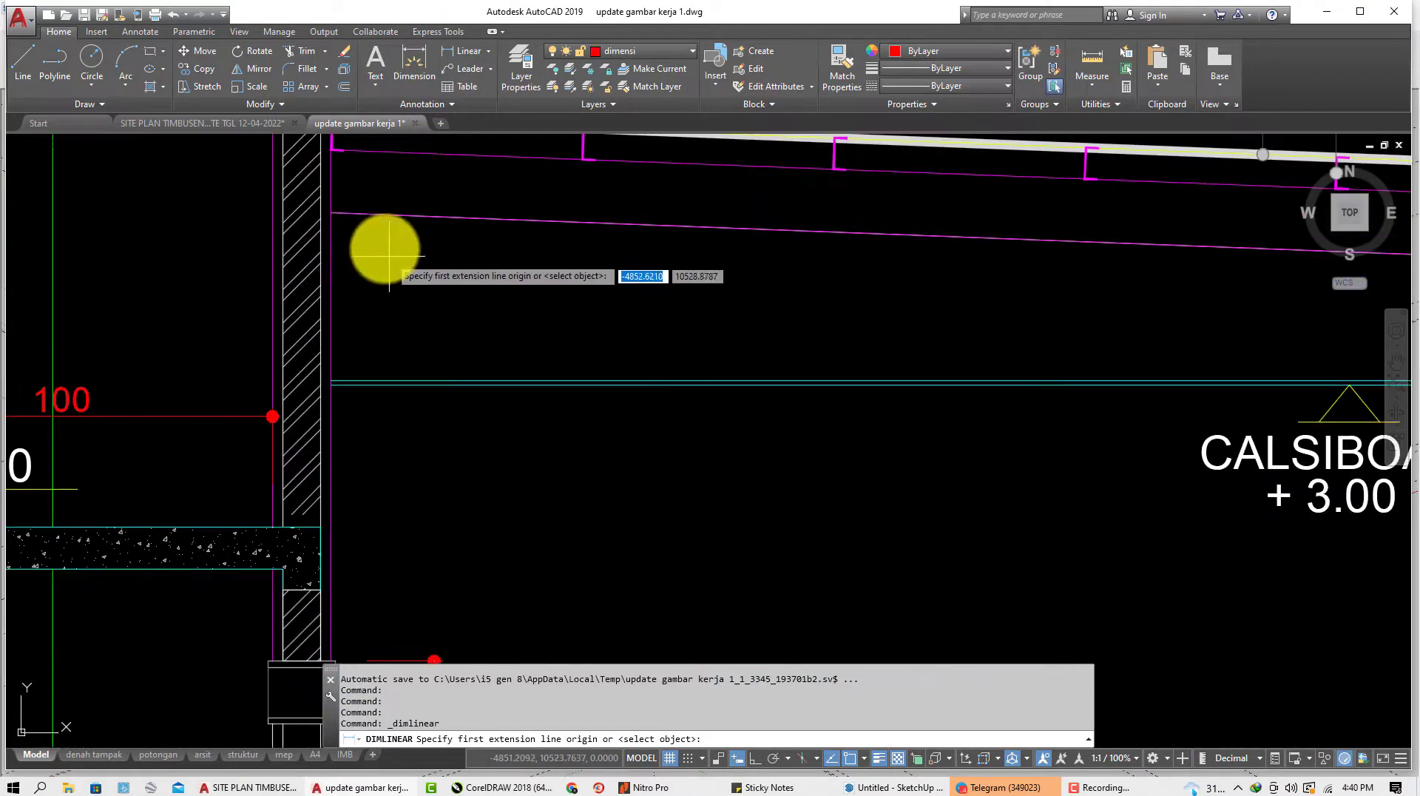
pyautogui.click(332, 212)
pyautogui.scroll(-5, 469, 269)
pyautogui.scroll(4, 463, 450)
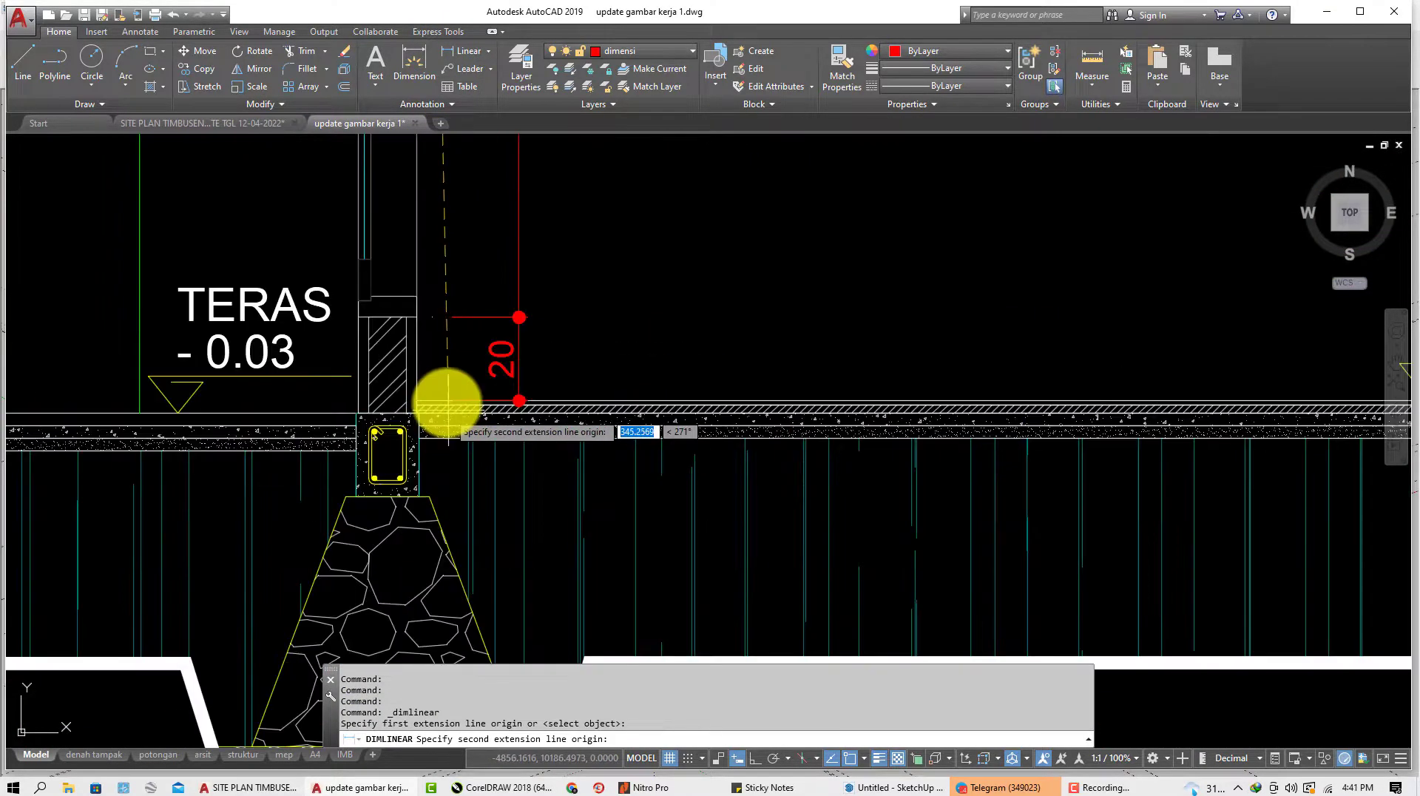
pyautogui.scroll(2, 377, 390)
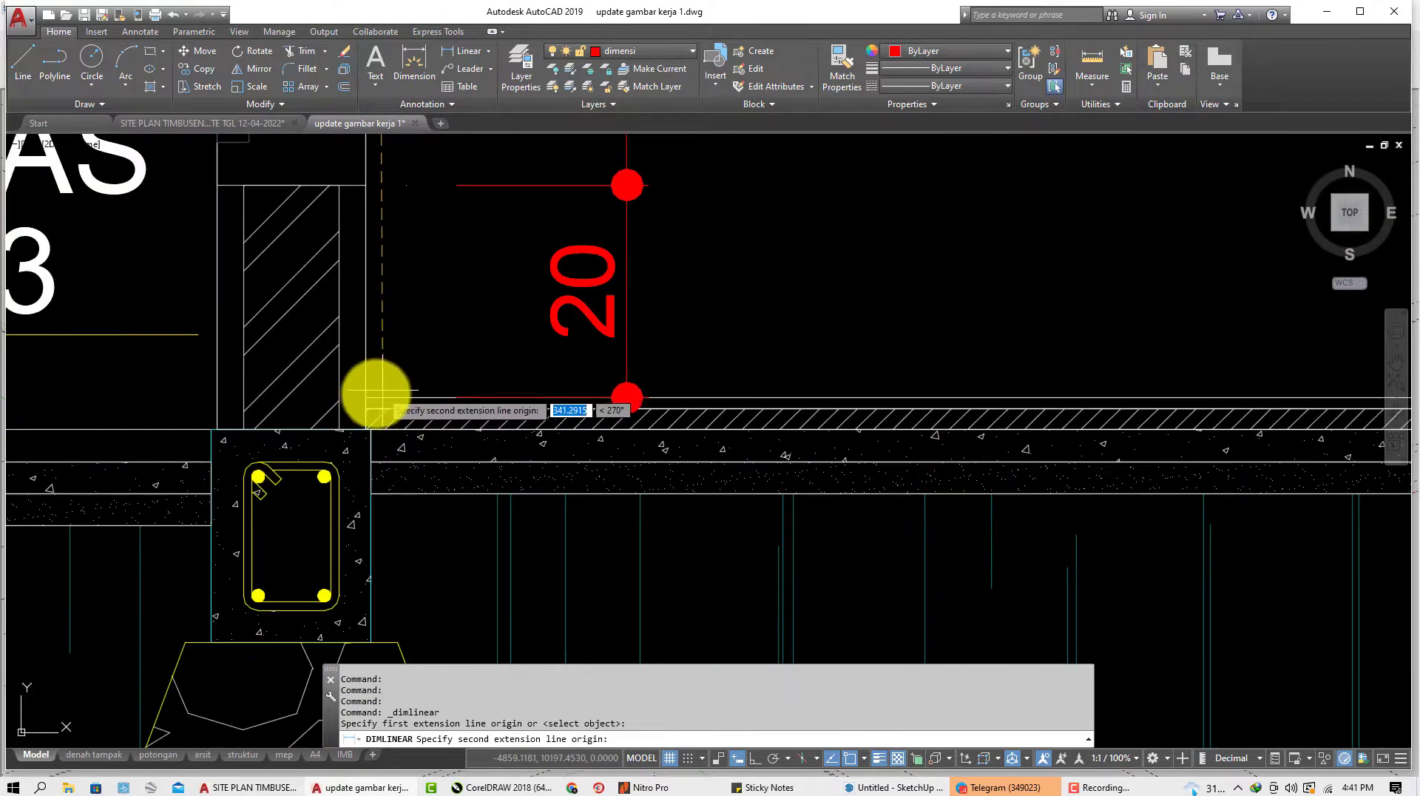
pyautogui.click(365, 429)
pyautogui.scroll(-5, 690, 371)
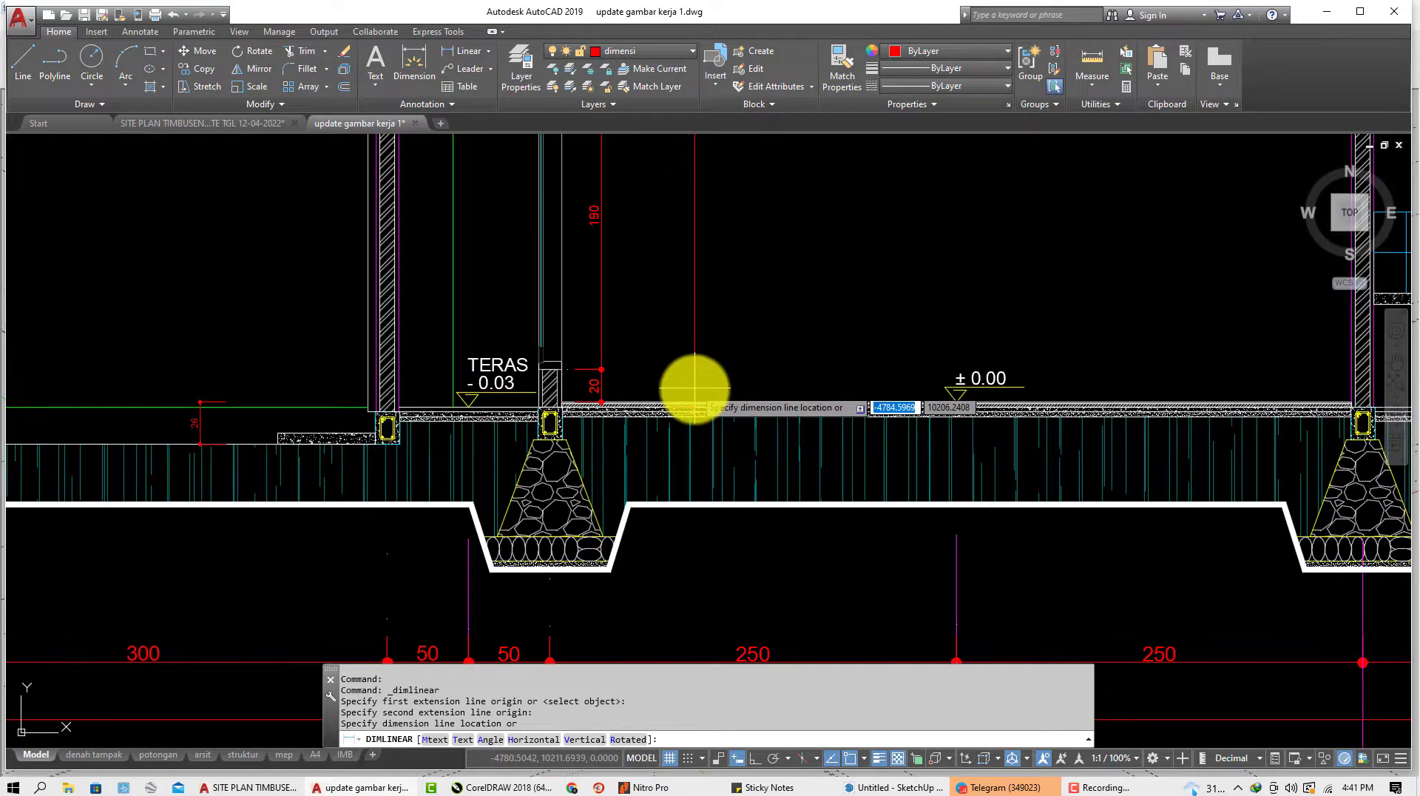
pyautogui.click(695, 377)
pyautogui.scroll(-3, 742, 353)
pyautogui.scroll(4, 659, 294)
pyautogui.scroll(1, 475, 335)
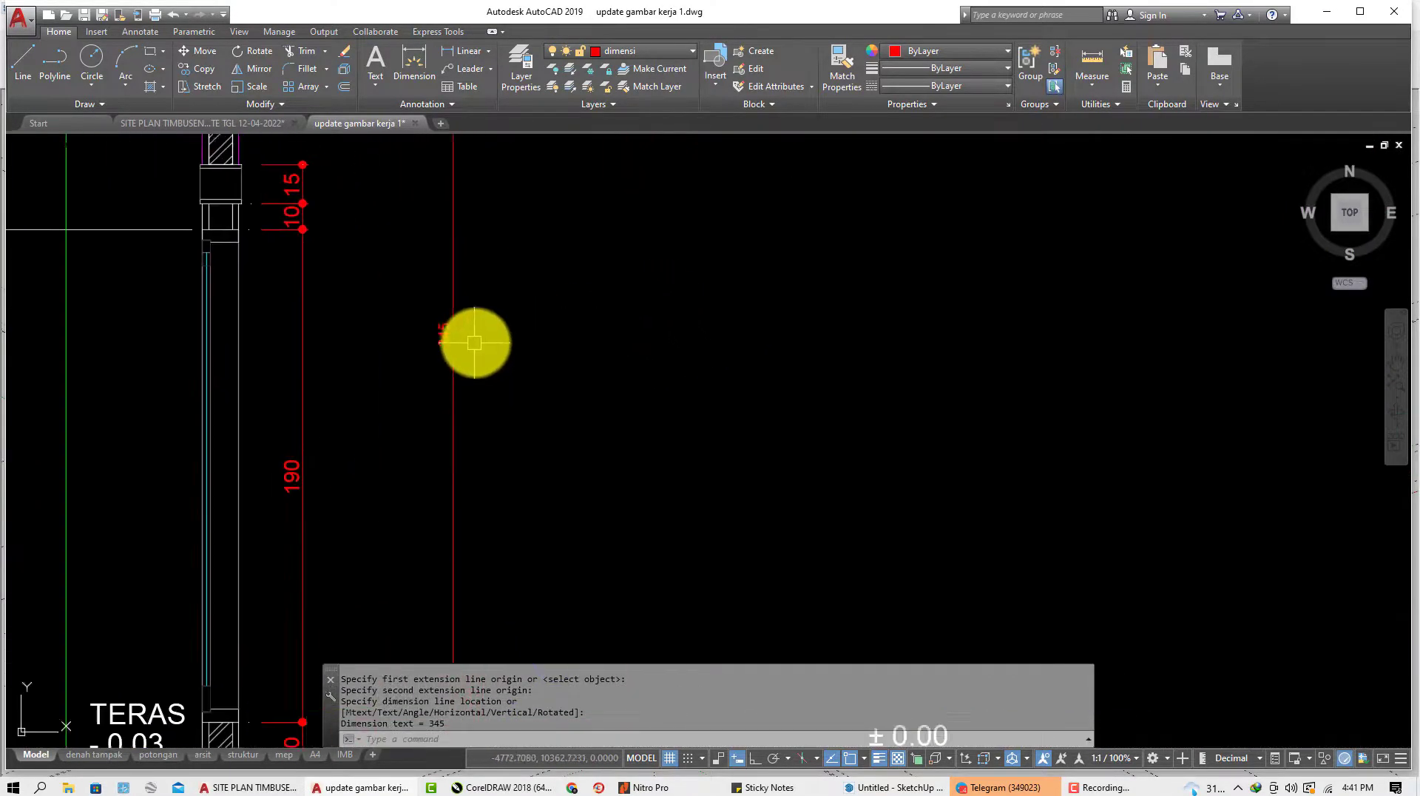
# Add a vertical linear dimension for the rear wall from the top of the foundation beam up to the ring beam's underside.
pyautogui.scroll(-3, 678, 349)
pyautogui.moveTo(780, 371); pyautogui.dragTo(720, 386, button='middle')
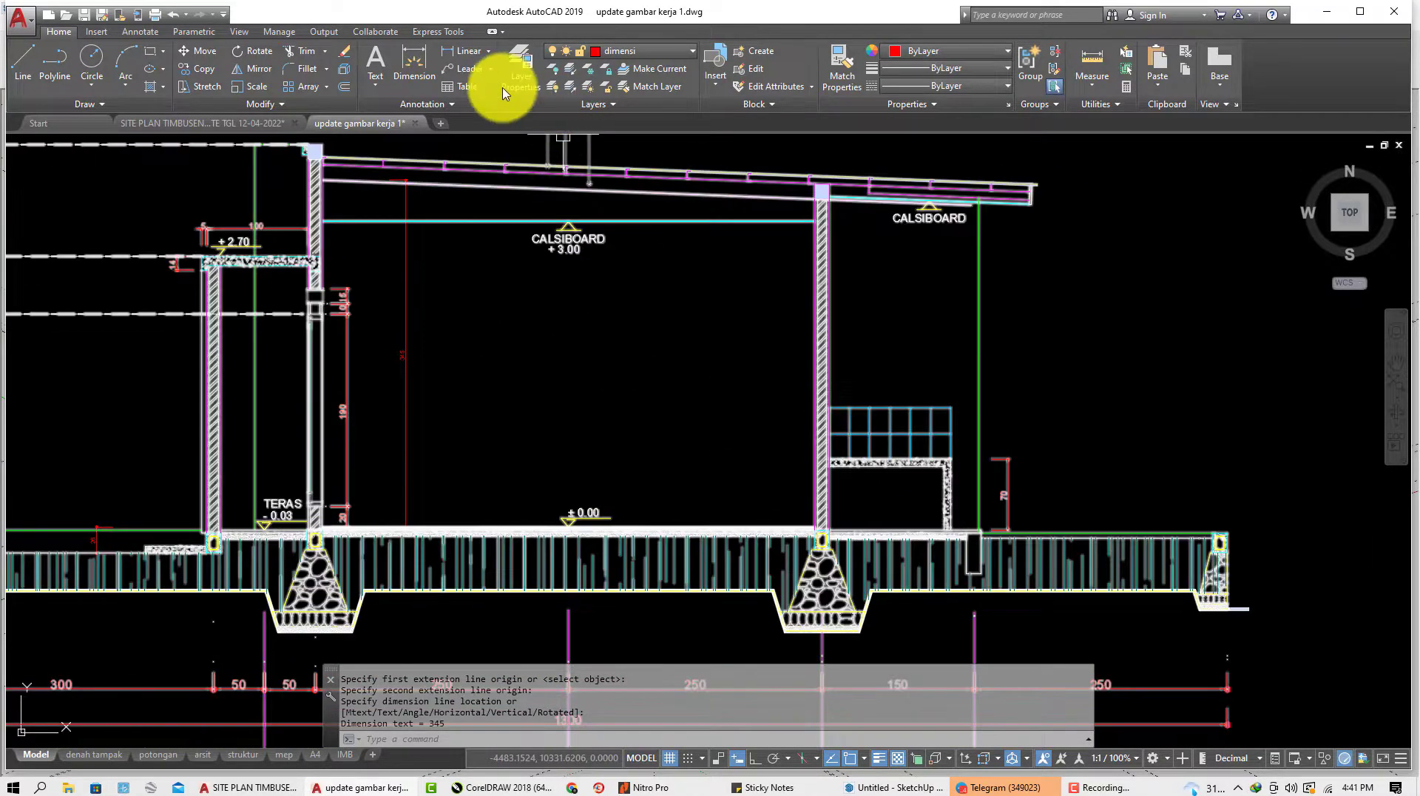
pyautogui.click(466, 53)
pyautogui.scroll(5, 821, 518)
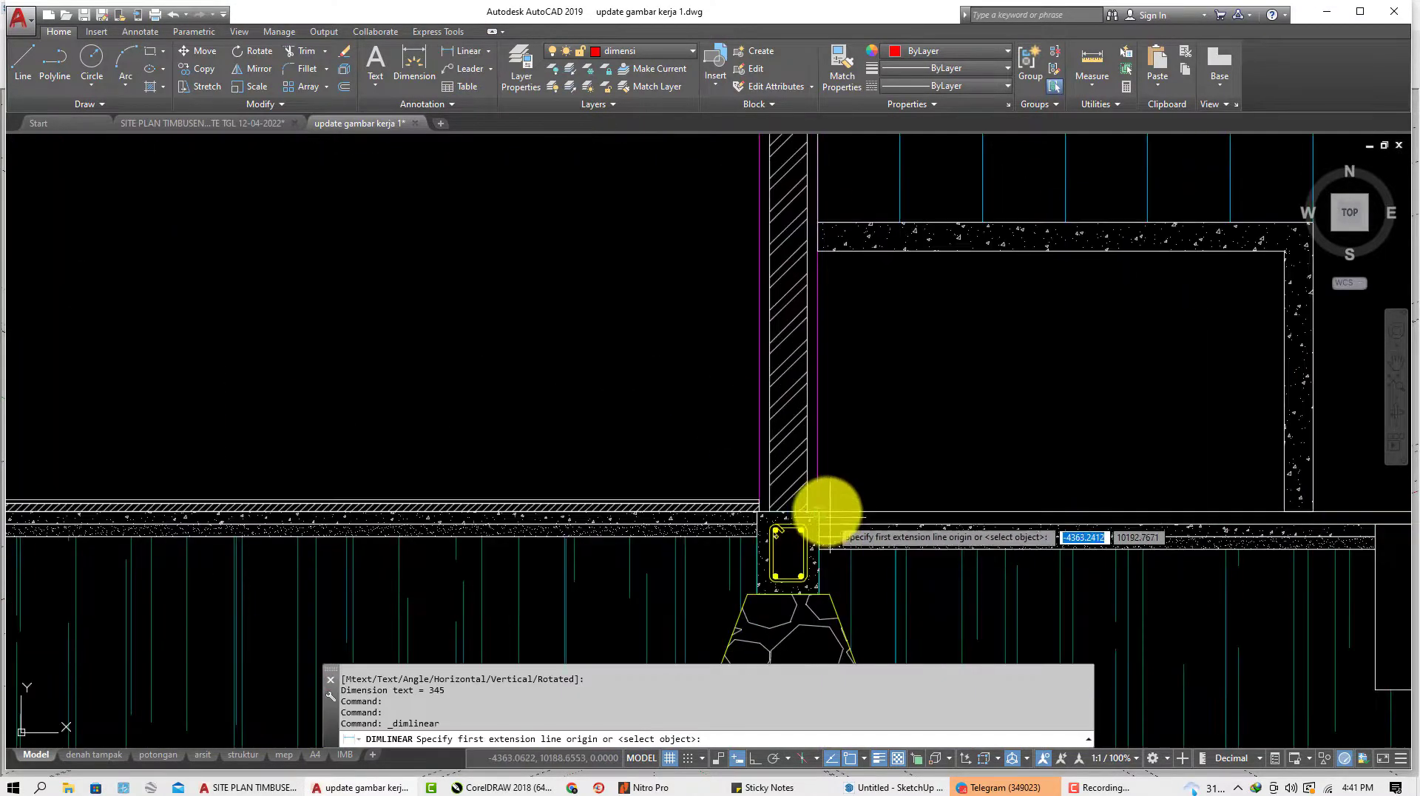
pyautogui.click(782, 536)
pyautogui.scroll(-5, 792, 343)
pyautogui.scroll(6, 792, 326)
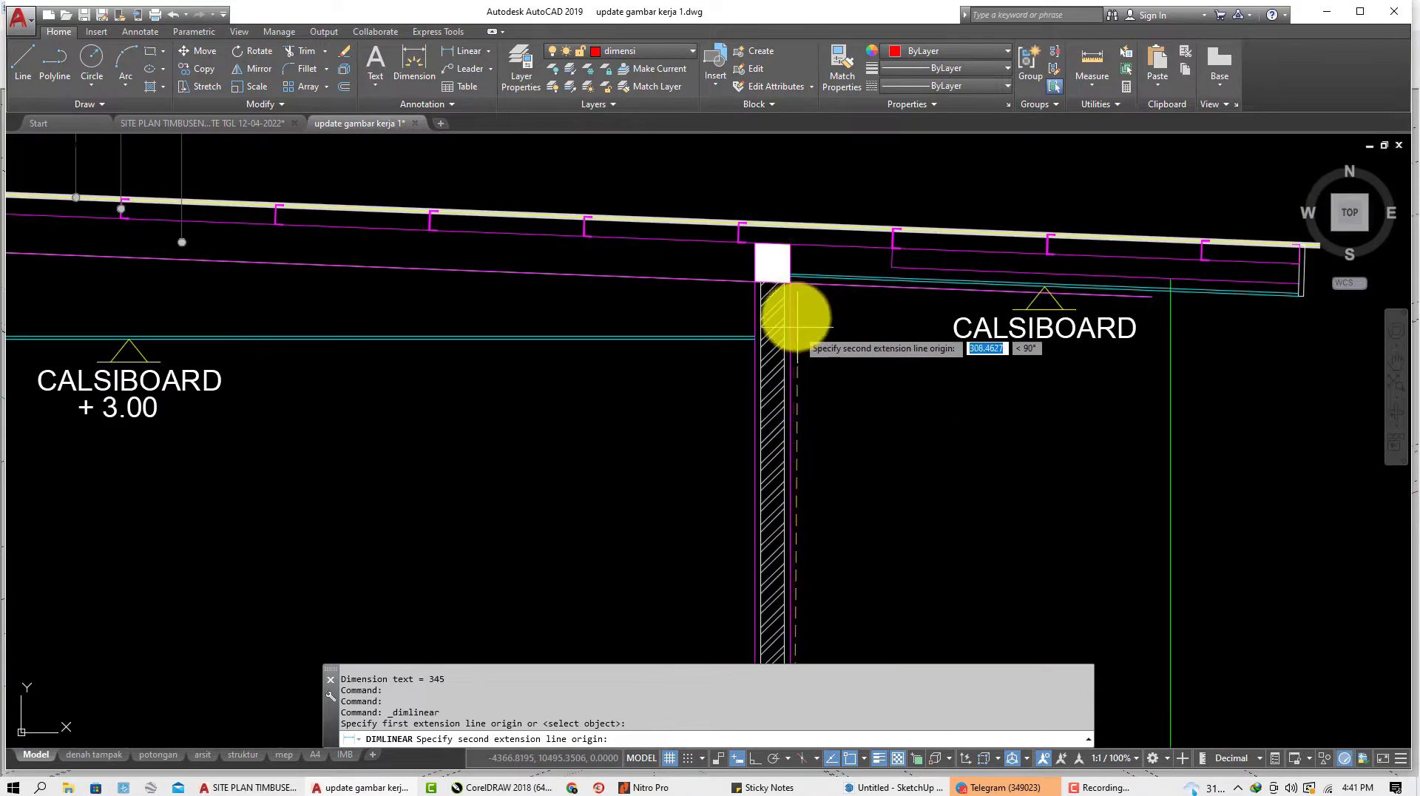
pyautogui.click(789, 282)
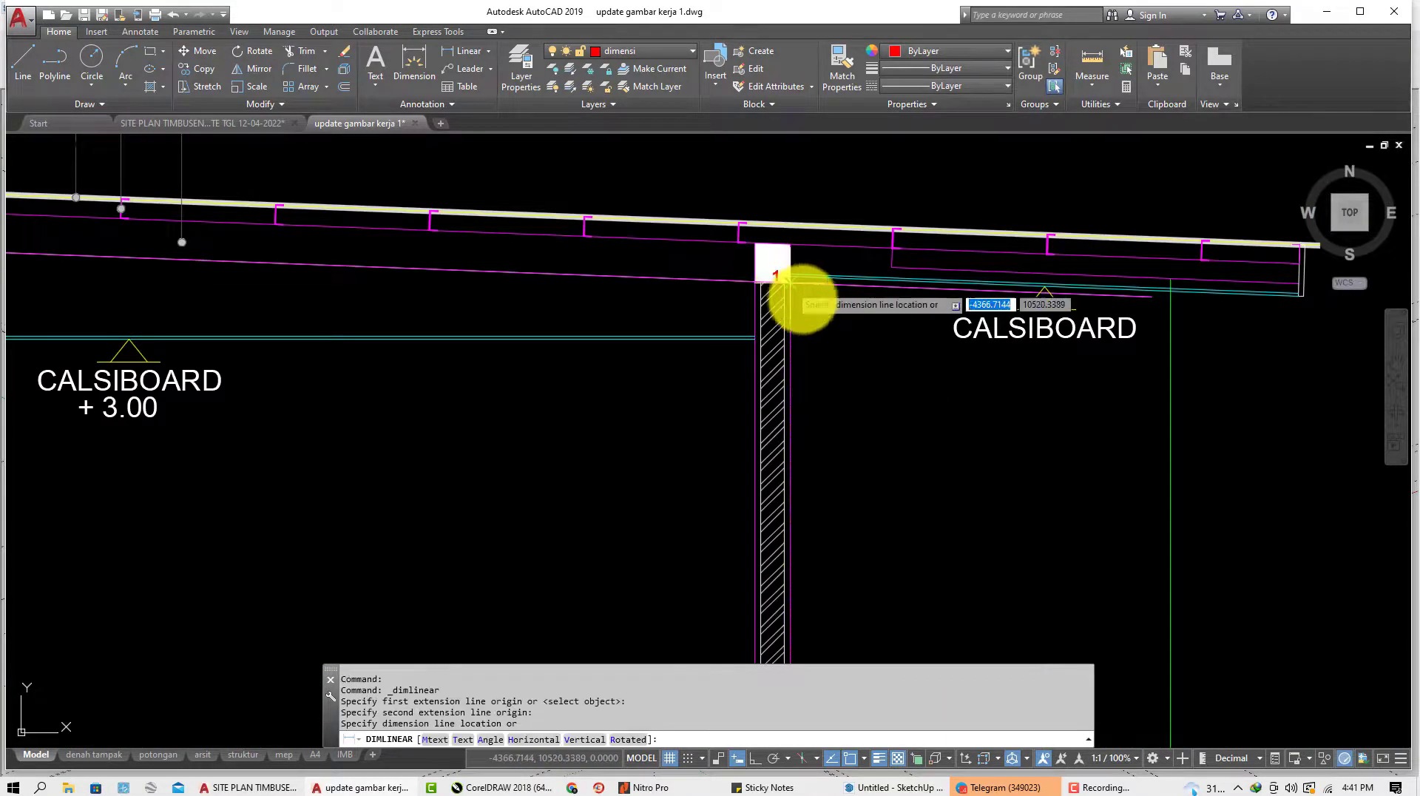
pyautogui.click(823, 328)
pyautogui.scroll(-3, 881, 380)
pyautogui.scroll(3, 865, 500)
pyautogui.scroll(2, 862, 508)
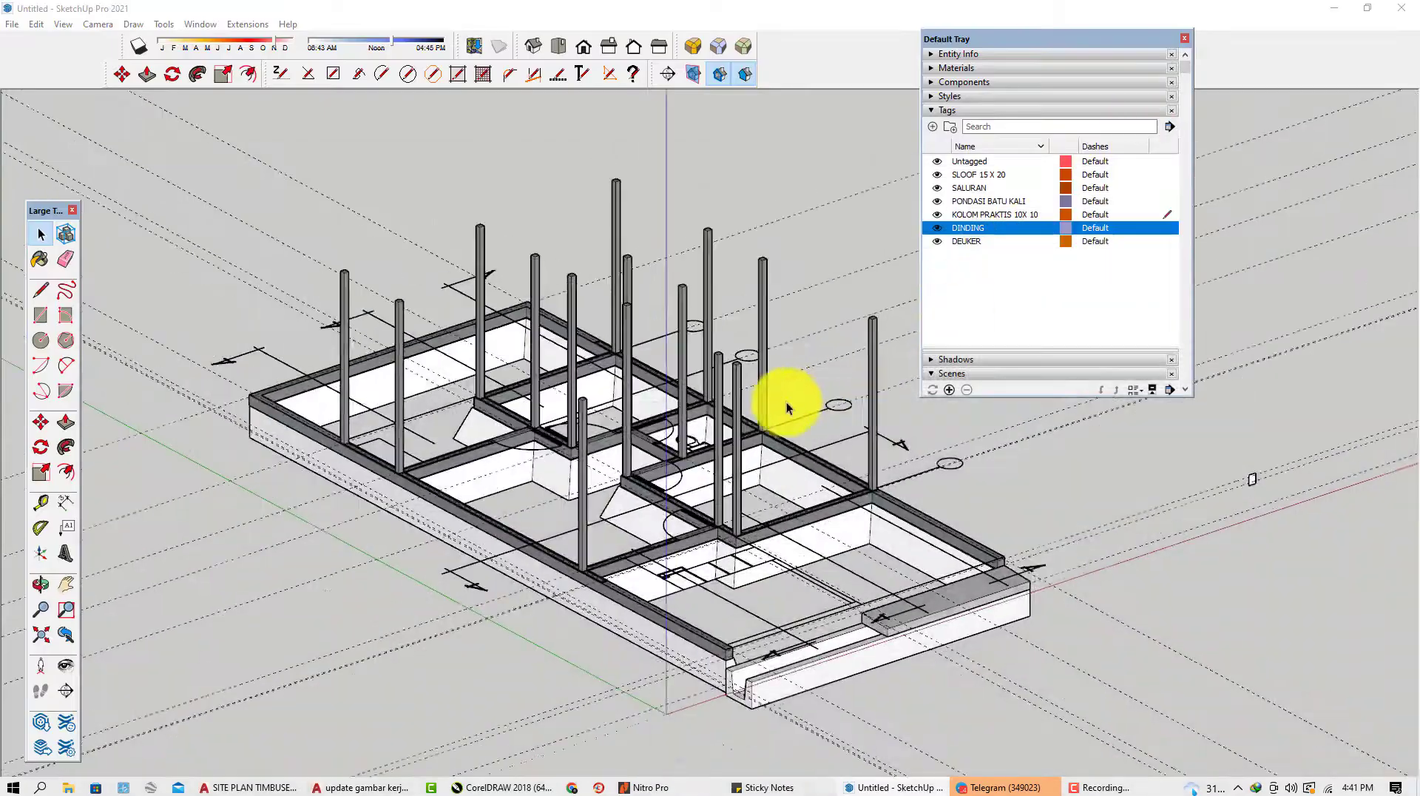
# Switch to SketchUp and use the Tape Measure tool from the base of a column on the long outer foundation beam.
pyautogui.moveTo(787, 403); pyautogui.dragTo(873, 418, button='middle')
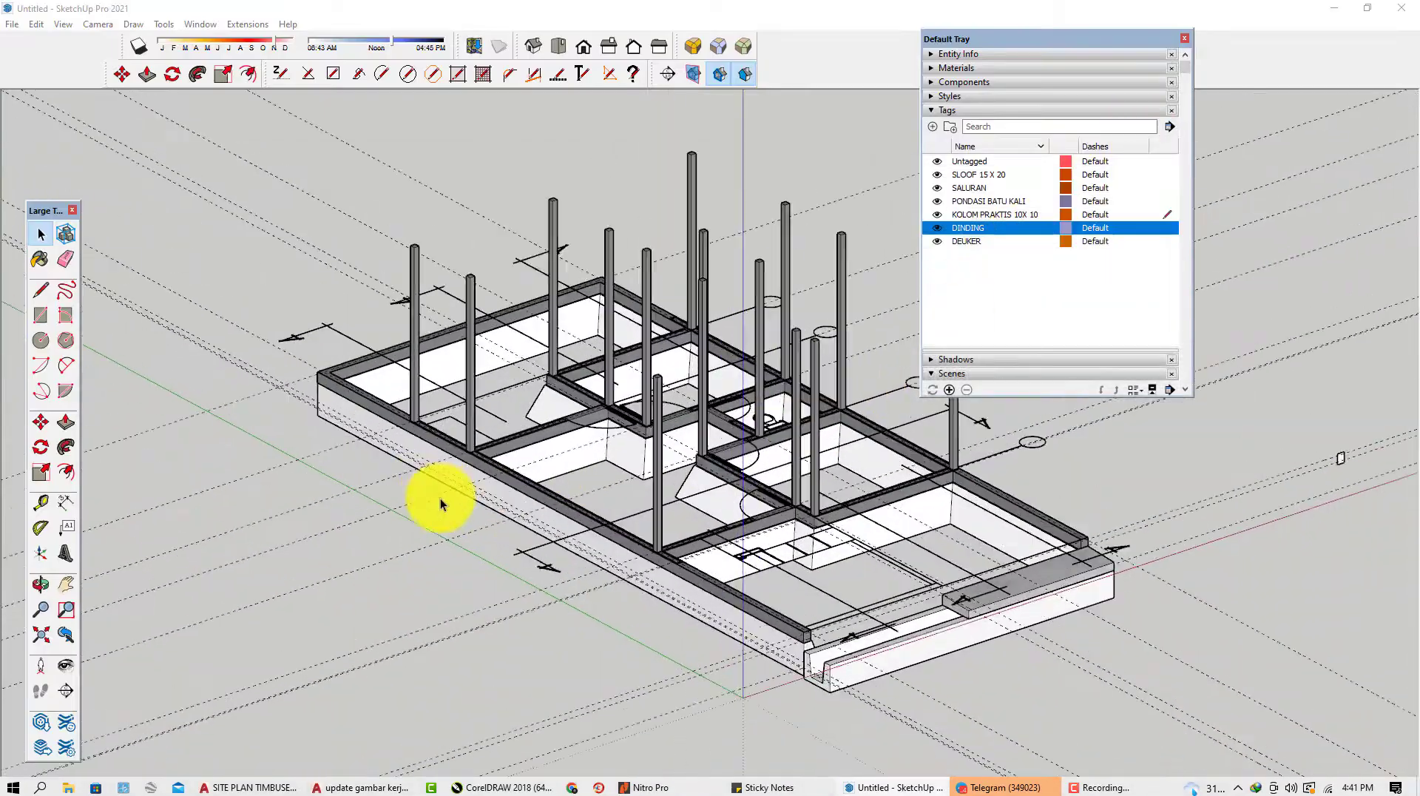
pyautogui.moveTo(441, 502)
pyautogui.mouseDown(button='middle')
pyautogui.moveTo(615, 463)
pyautogui.moveTo(703, 477)
pyautogui.mouseUp(button='middle')
pyautogui.scroll(4, 514, 529)
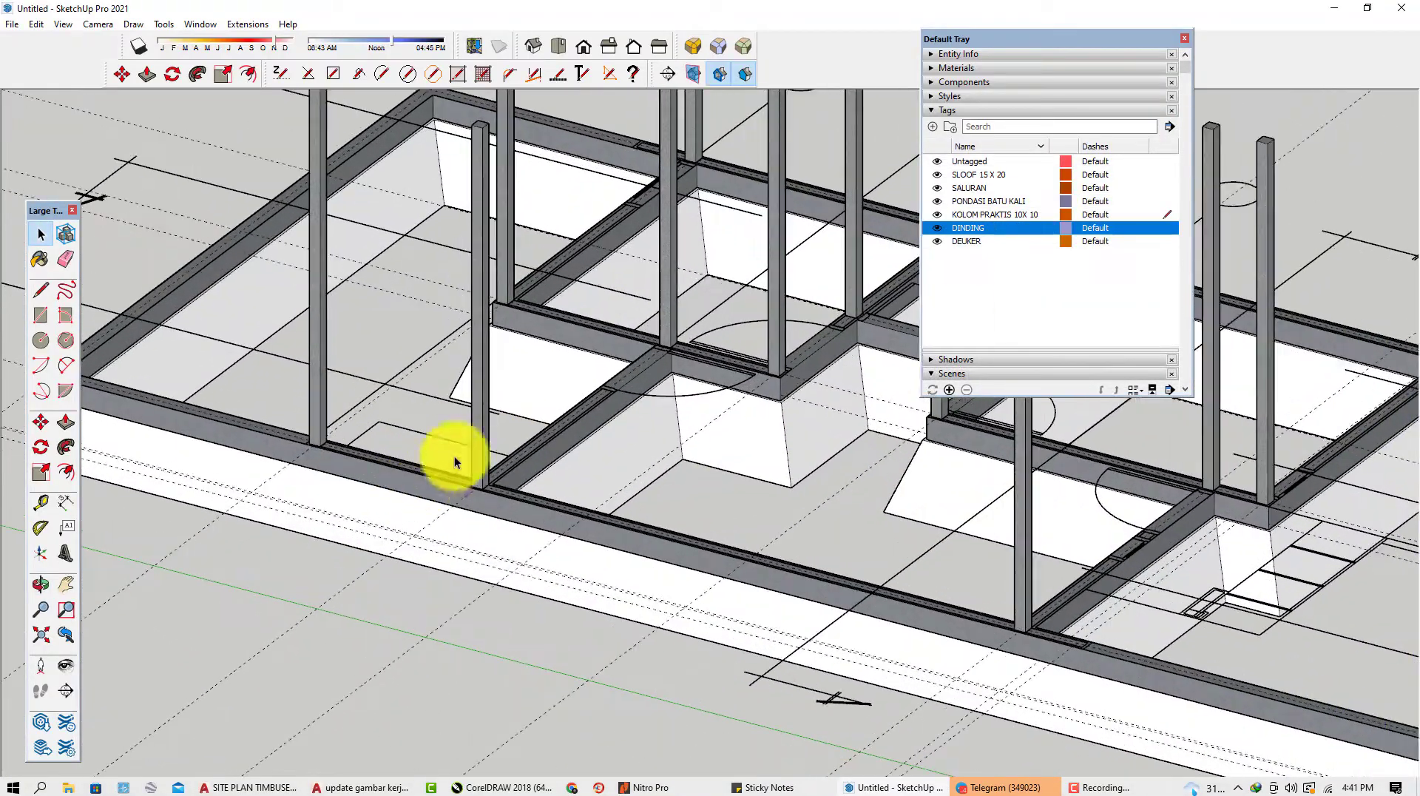
pyautogui.scroll(-1, 491, 495)
pyautogui.keyDown('shift'); pyautogui.moveTo(446, 521); pyautogui.dragTo(401, 535, button='middle'); pyautogui.keyUp('shift')
pyautogui.scroll(6, 411, 532)
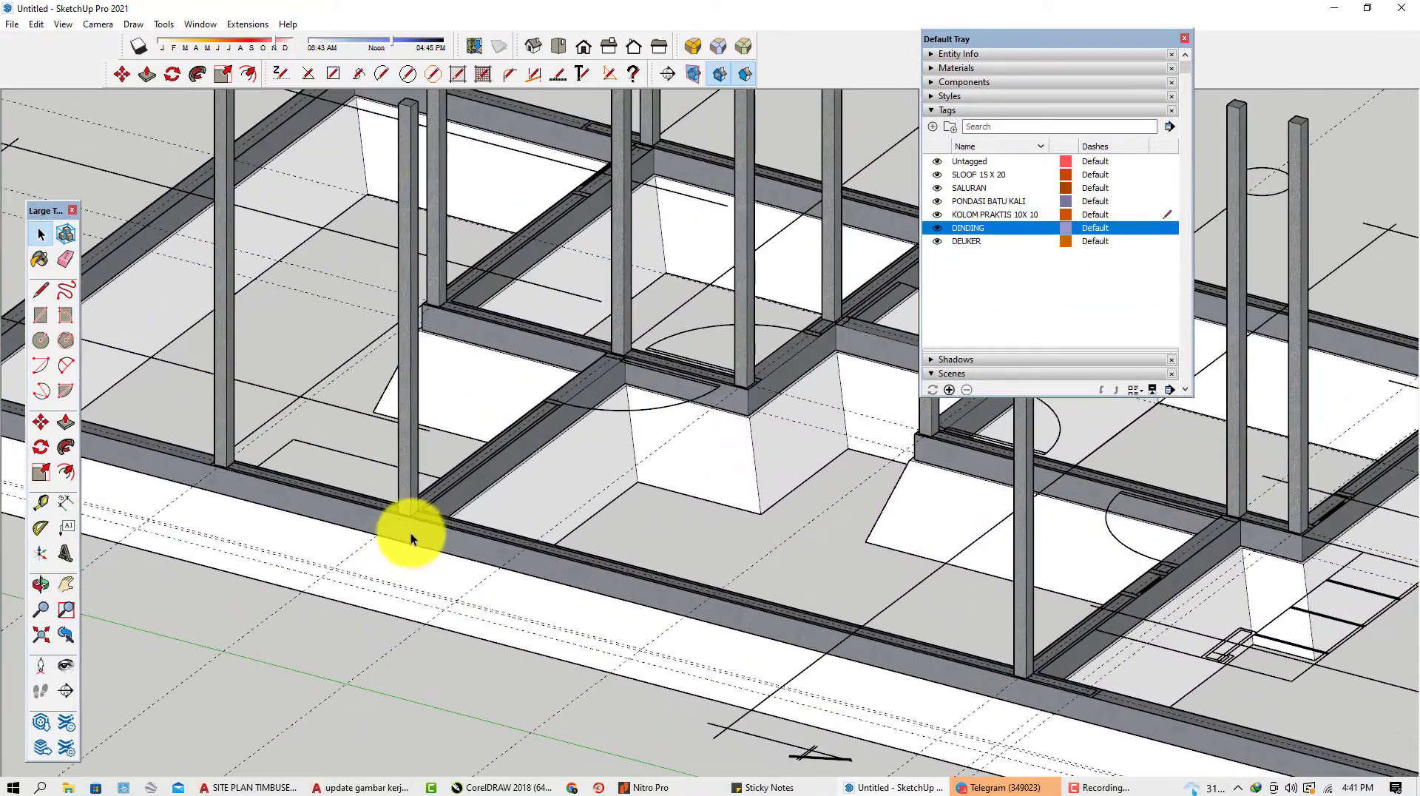
pyautogui.press('t')
pyautogui.scroll(5, 428, 492)
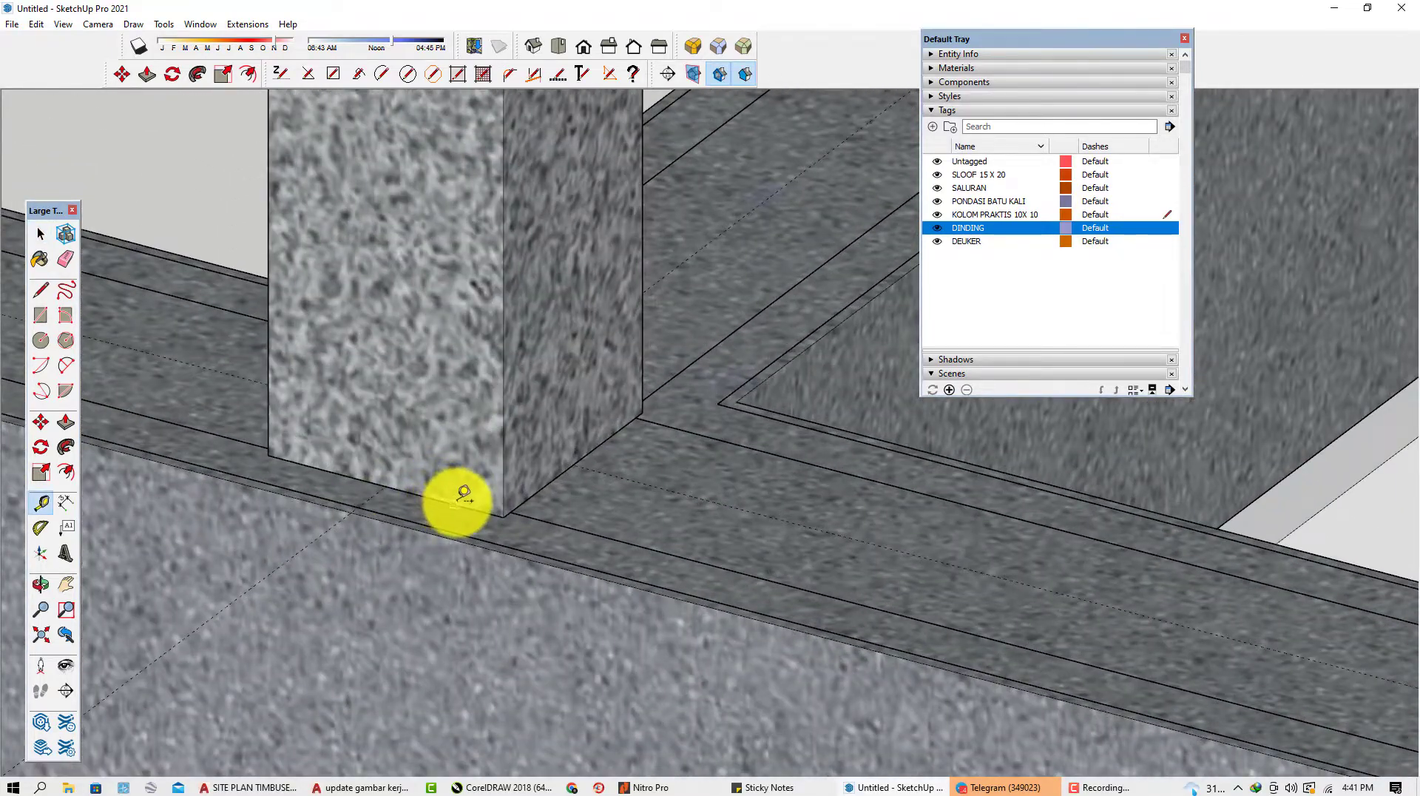
pyautogui.click(457, 505)
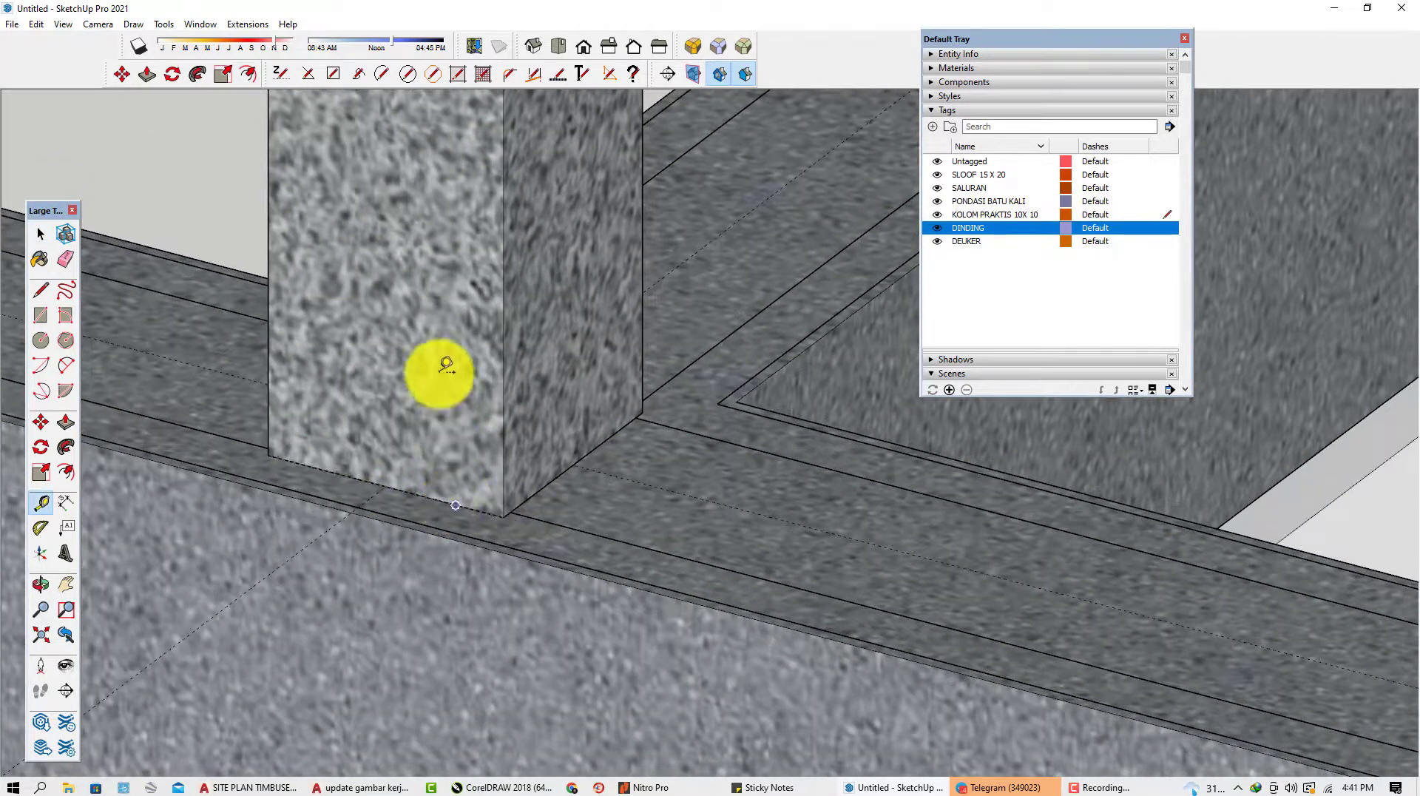
pyautogui.scroll(-1, 438, 343)
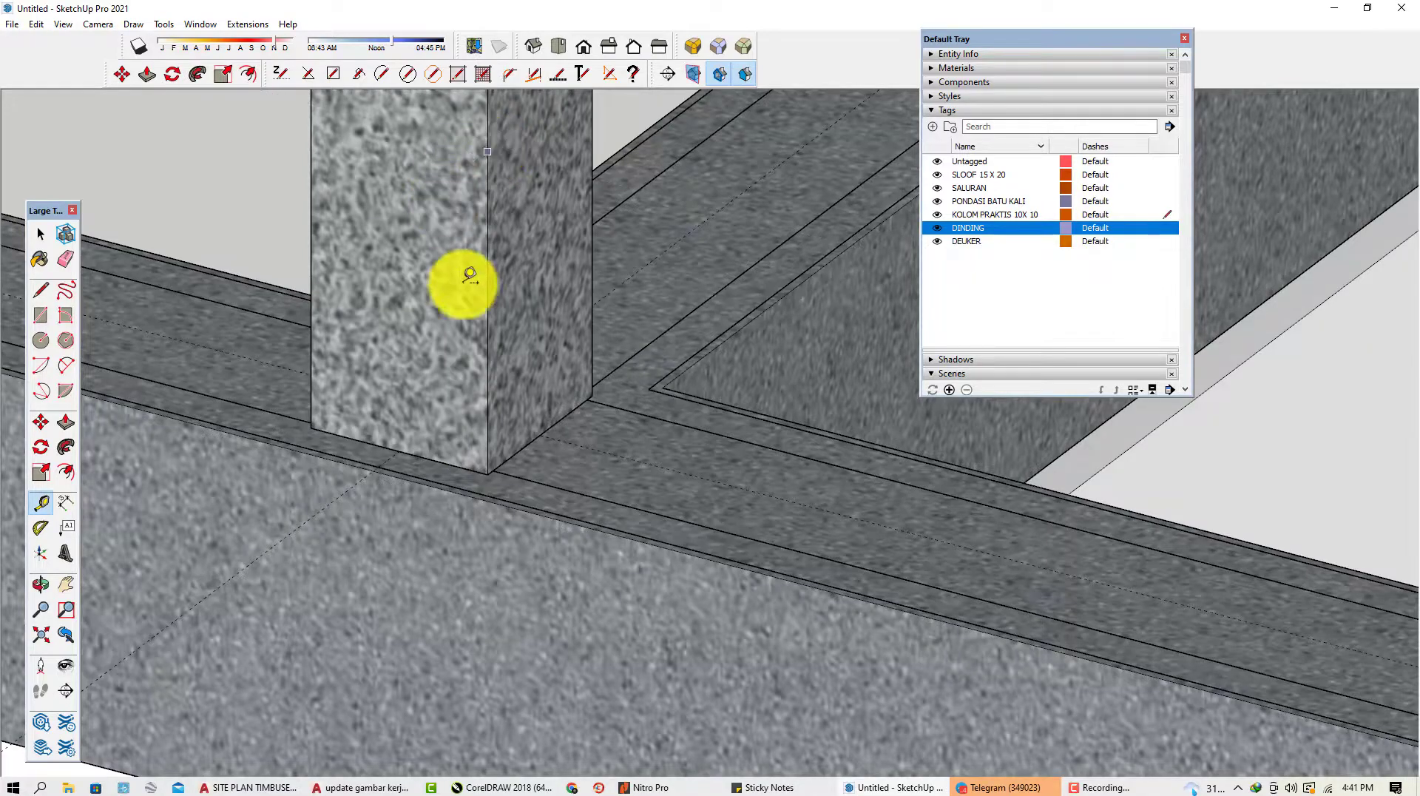
pyautogui.scroll(-6, 370, 355)
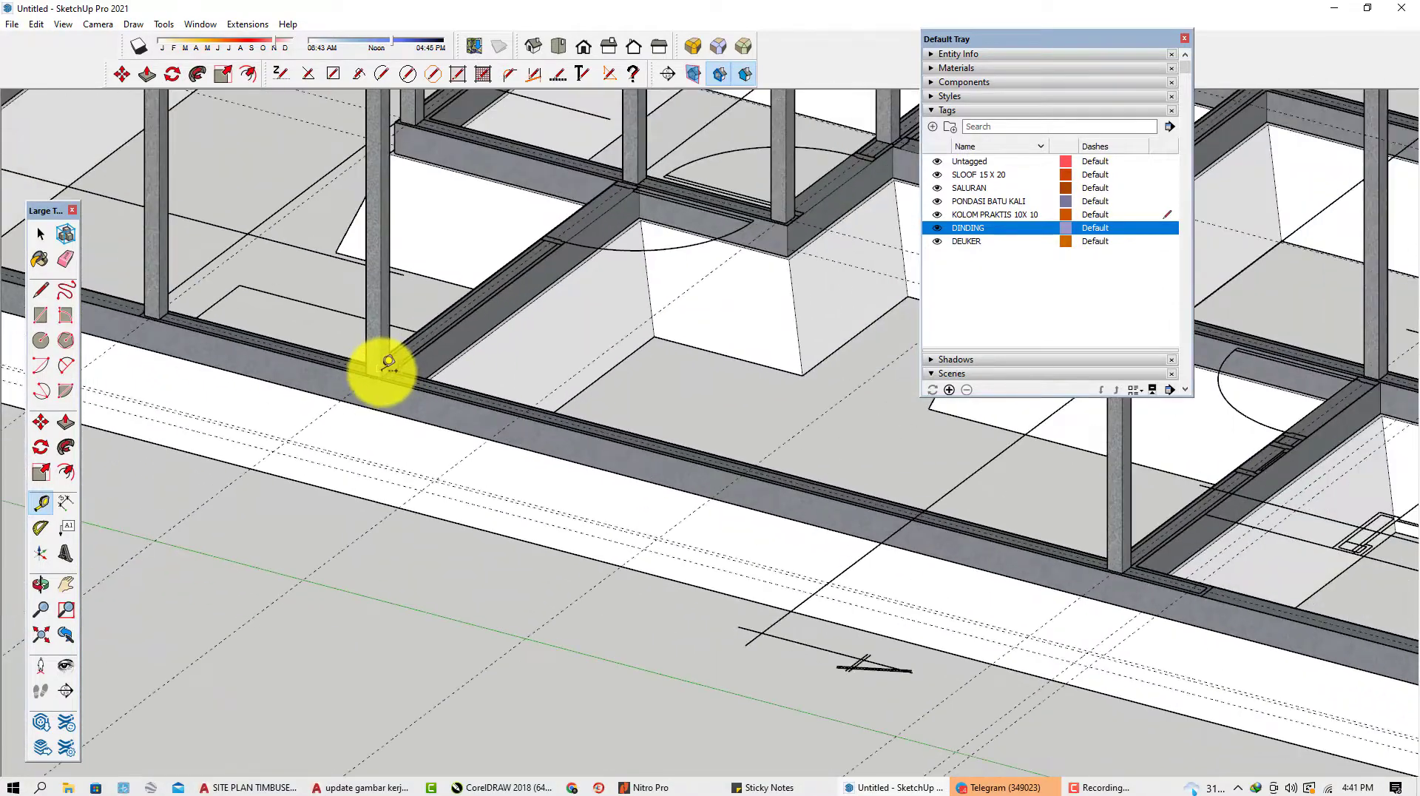
pyautogui.scroll(-3, 387, 362)
pyautogui.moveTo(371, 371); pyautogui.dragTo(438, 274, button='middle')
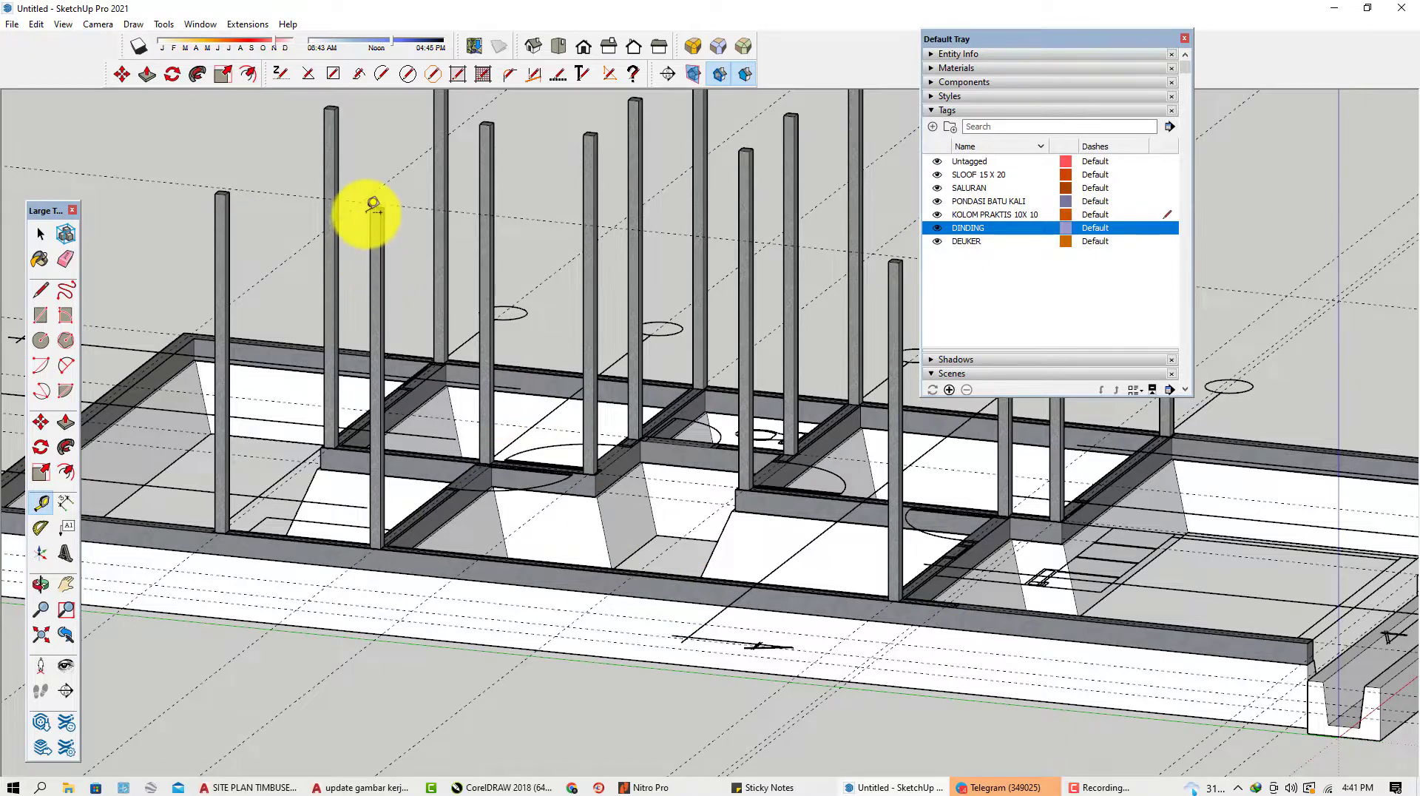
pyautogui.scroll(1, 366, 213)
pyautogui.scroll(-1, 1056, 692)
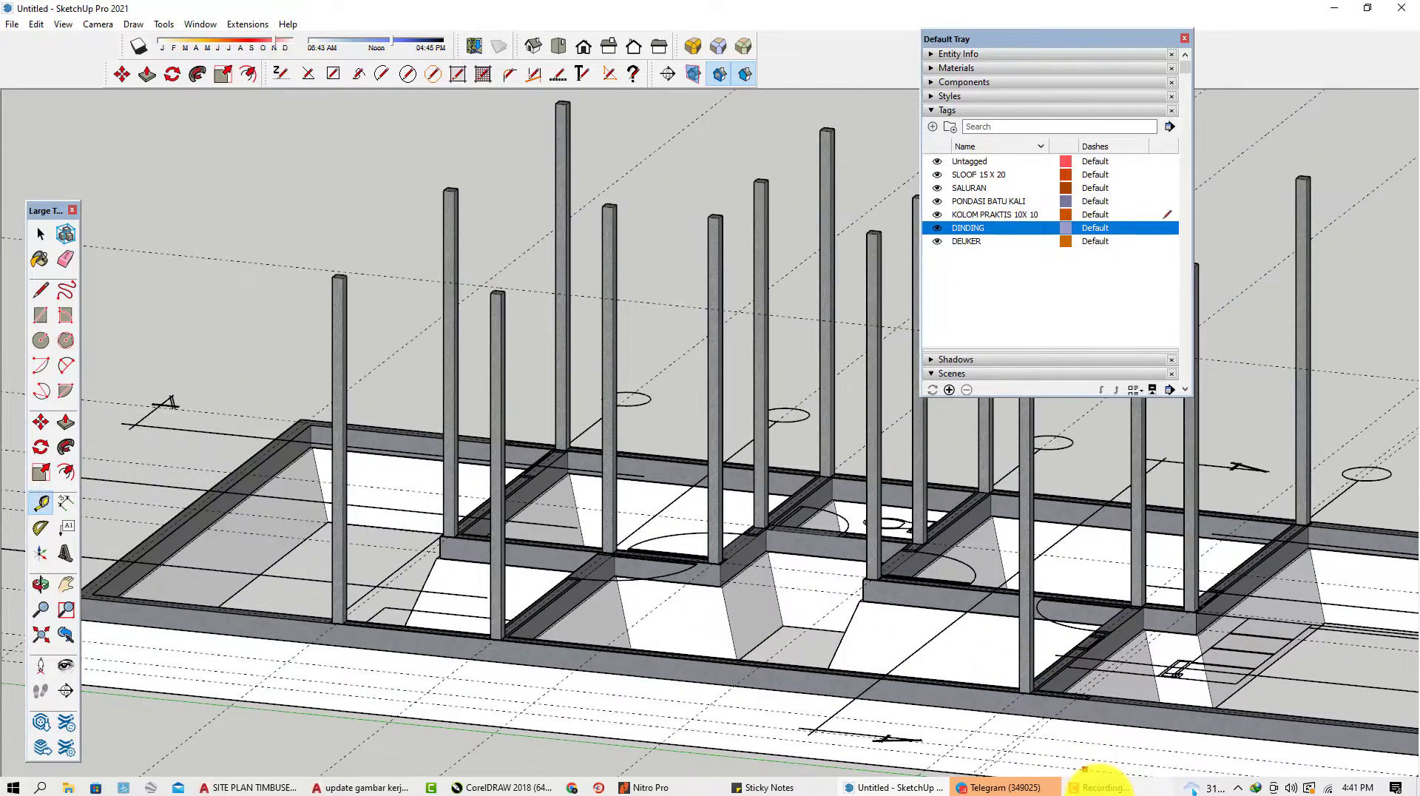
# Switch to AutoCAD and examine the front wall's height dimension in the section of "update gambar kerja 1".
pyautogui.click(378, 788)
pyautogui.scroll(-4, 638, 419)
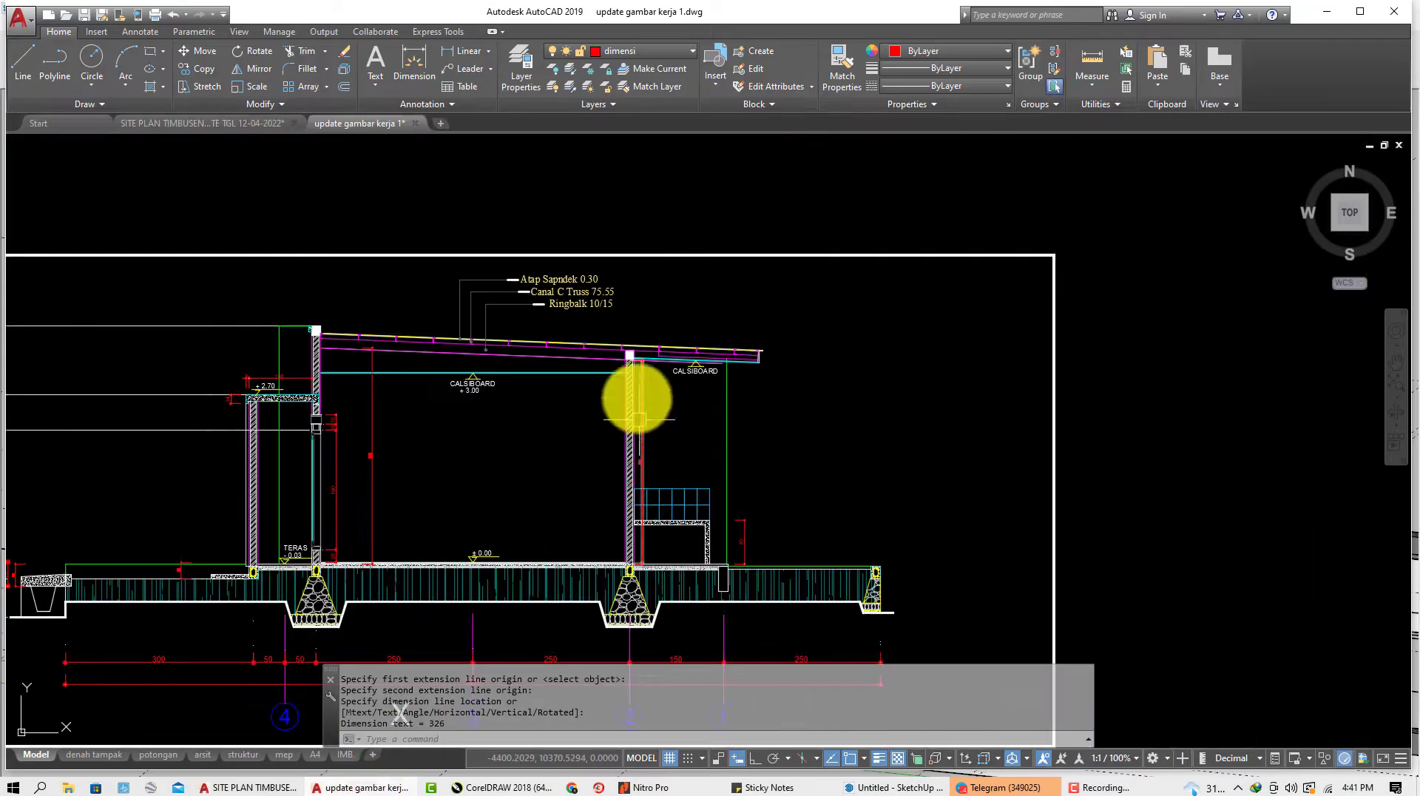
pyautogui.scroll(2, 638, 420)
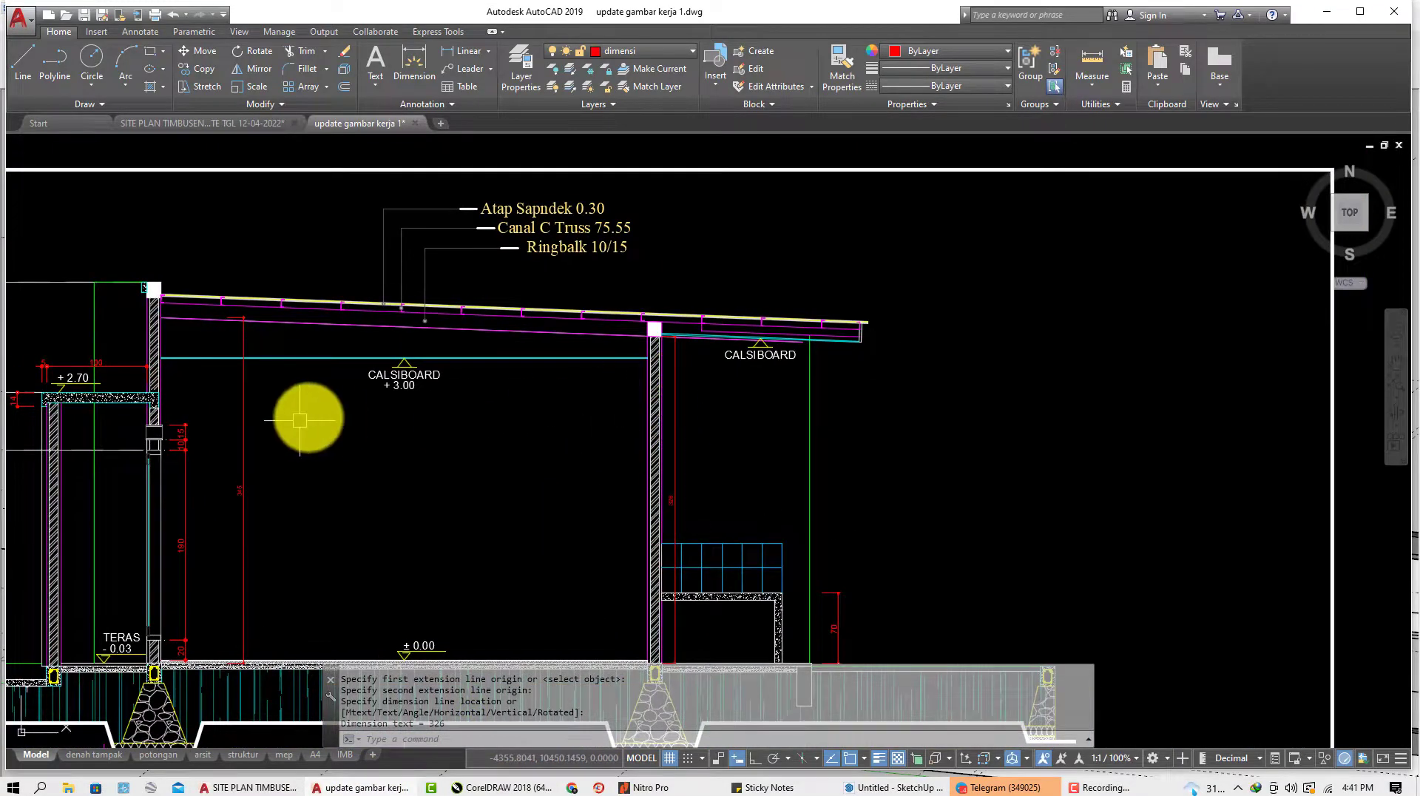
pyautogui.scroll(3, 362, 332)
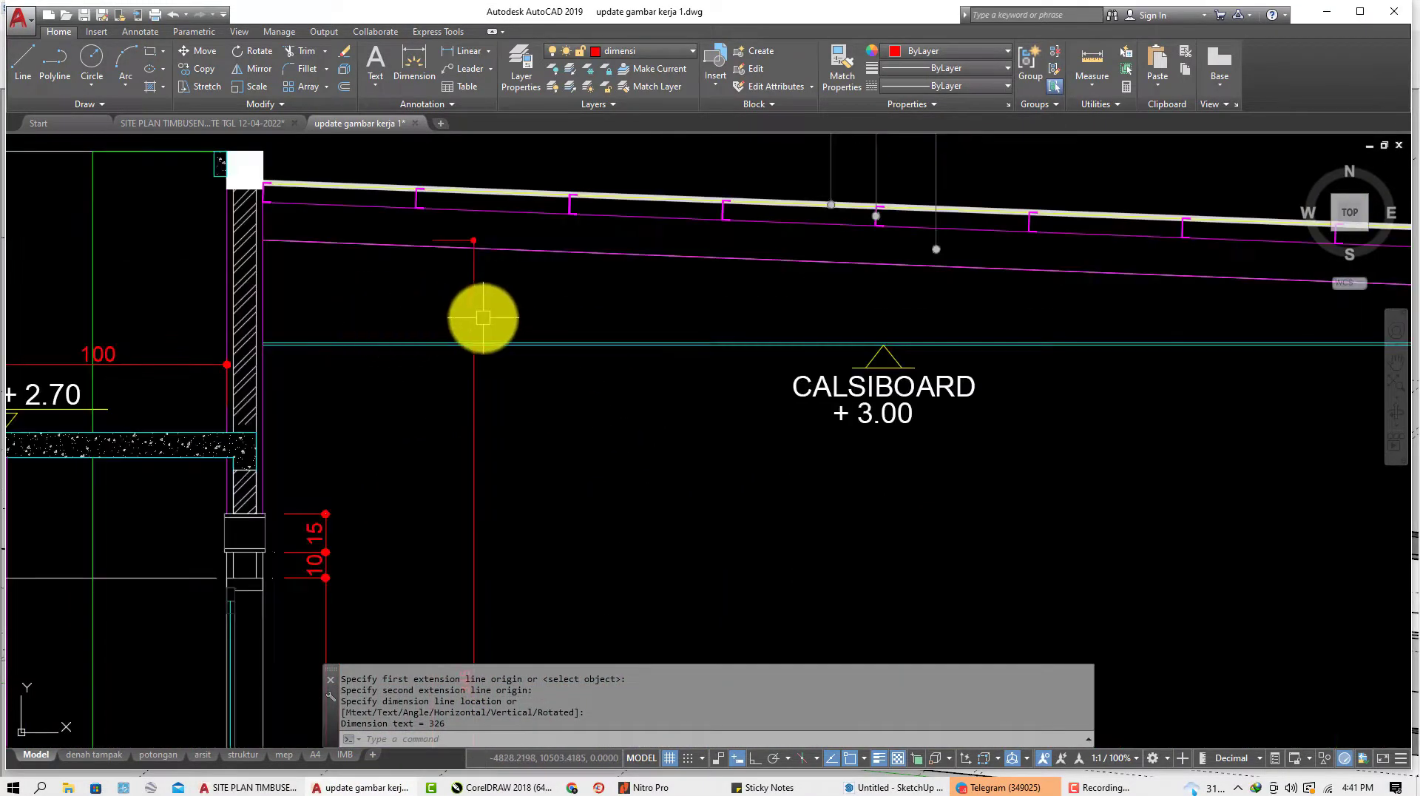
pyautogui.scroll(-2, 483, 318)
pyautogui.click(479, 321)
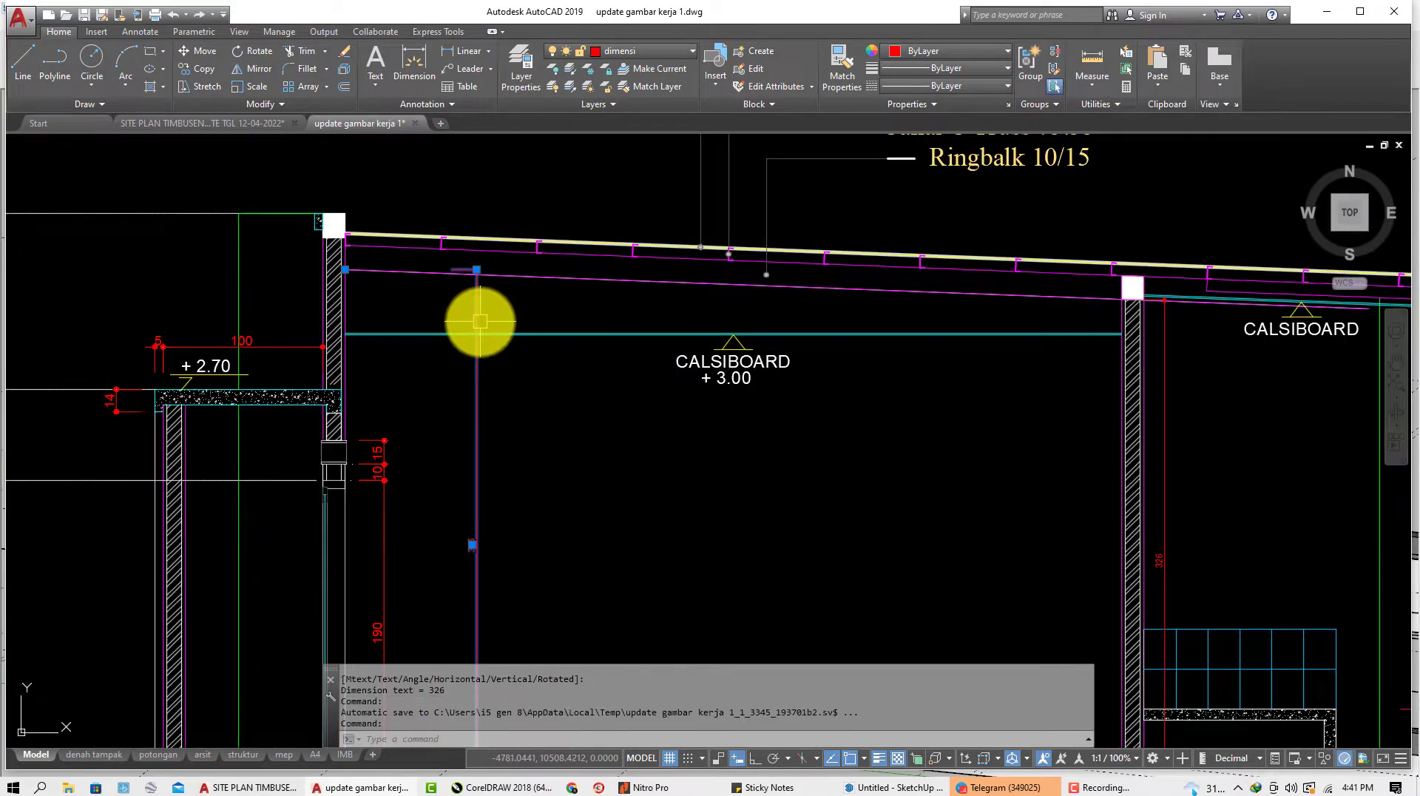
pyautogui.scroll(4, 486, 542)
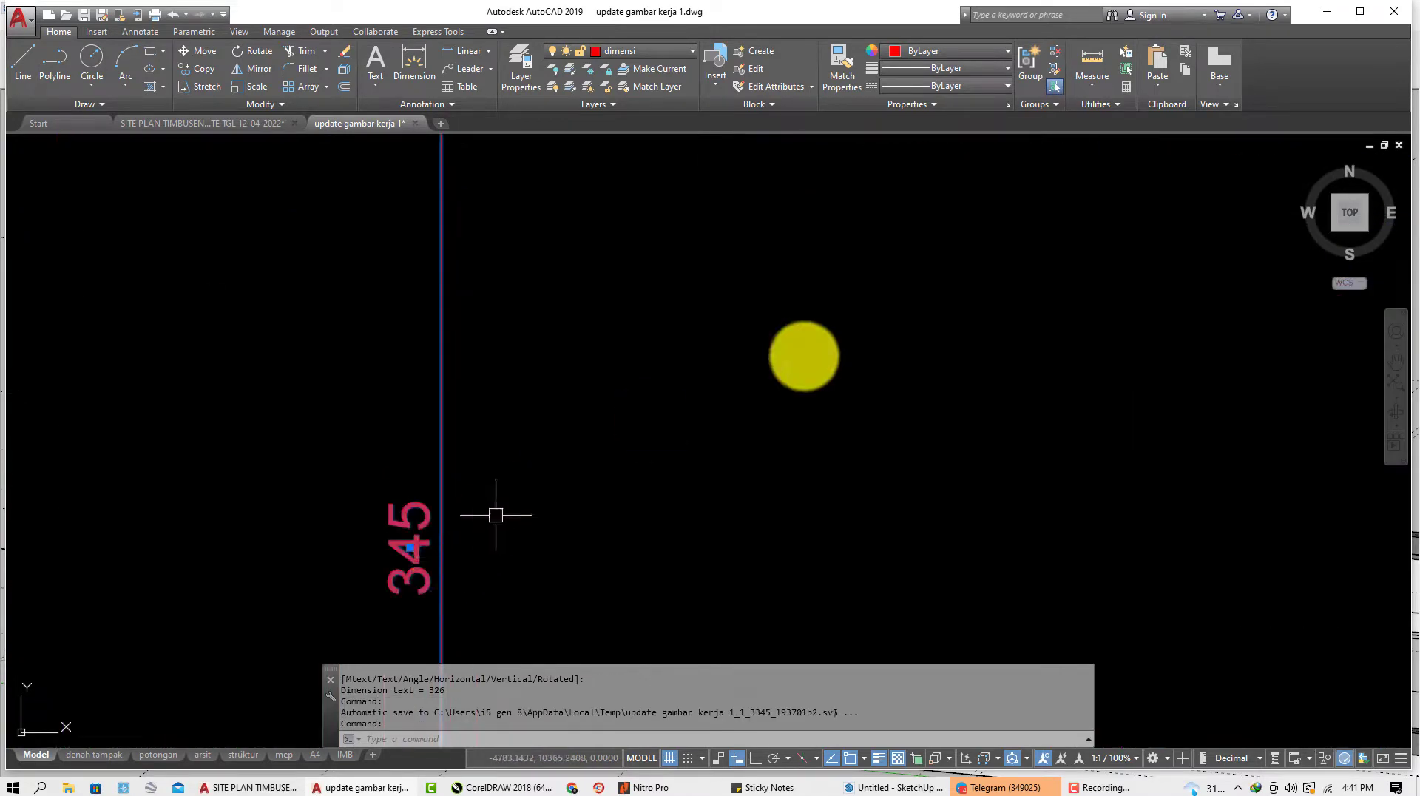
pyautogui.scroll(-4, 984, 308)
pyautogui.press('Escape')
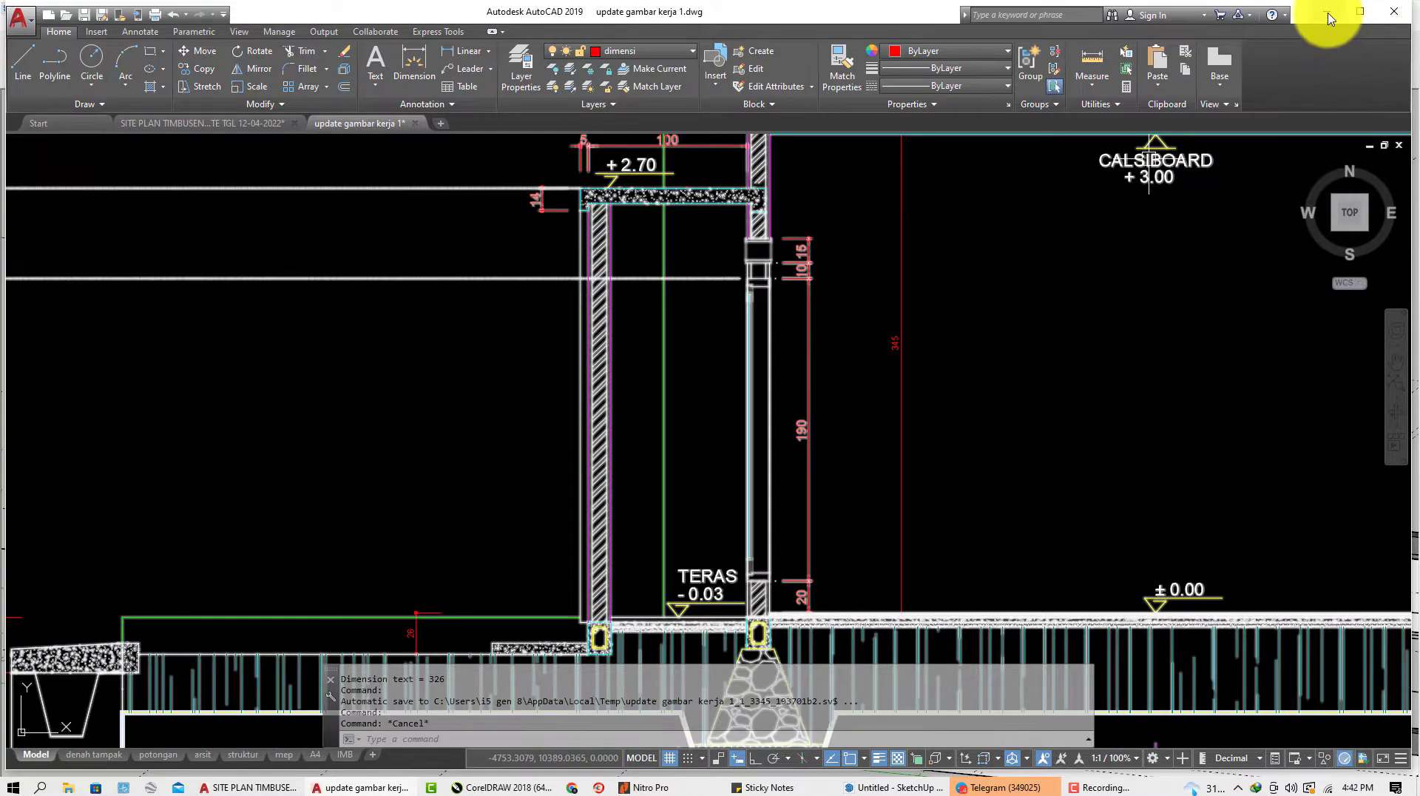
# Switch to SketchUp and use the Tape Measure upward from the base corner of the column nearest the drain on the long outer beam.
pyautogui.click(1328, 14)
pyautogui.moveTo(816, 364); pyautogui.dragTo(957, 629, button='middle')
pyautogui.press('t')
pyautogui.scroll(10, 956, 629)
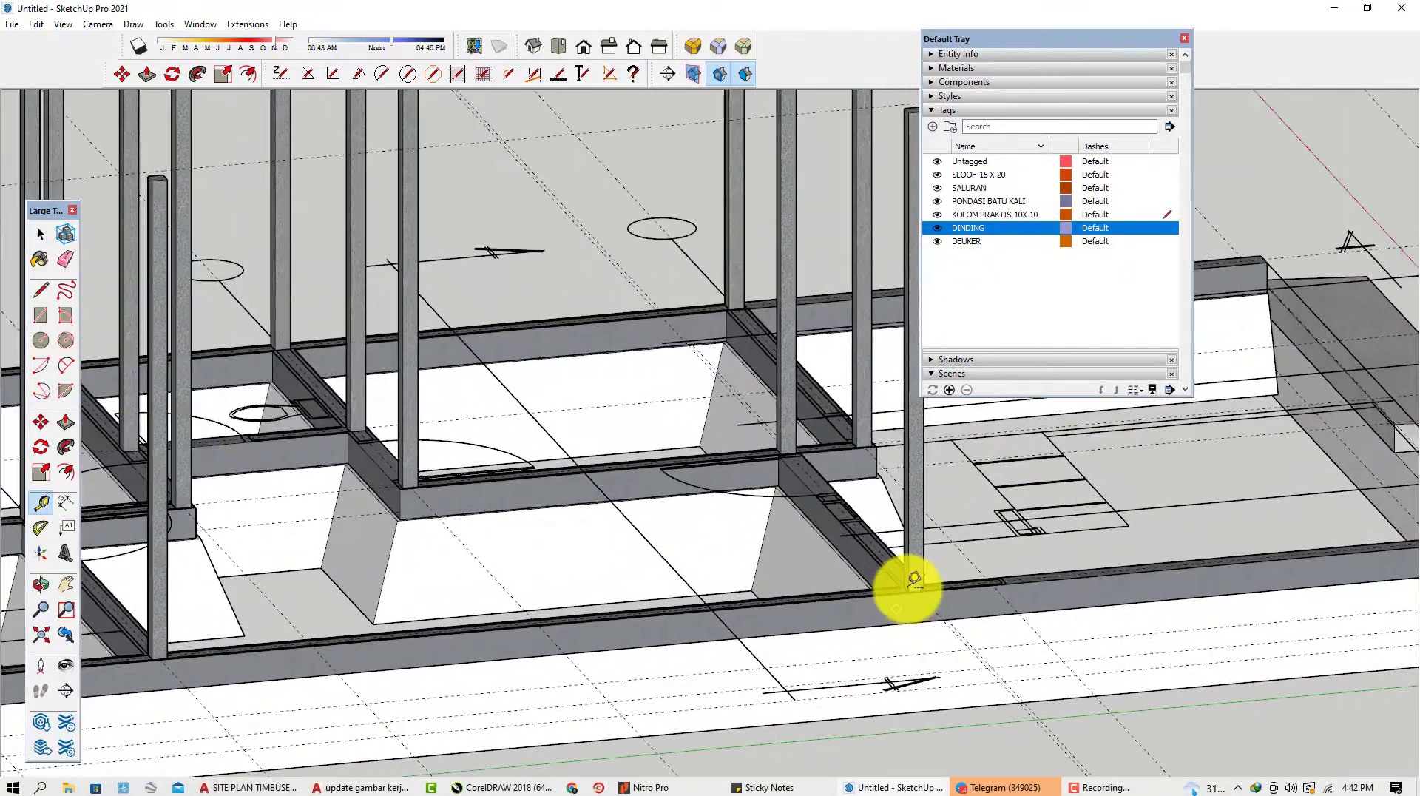
pyautogui.scroll(2, 890, 590)
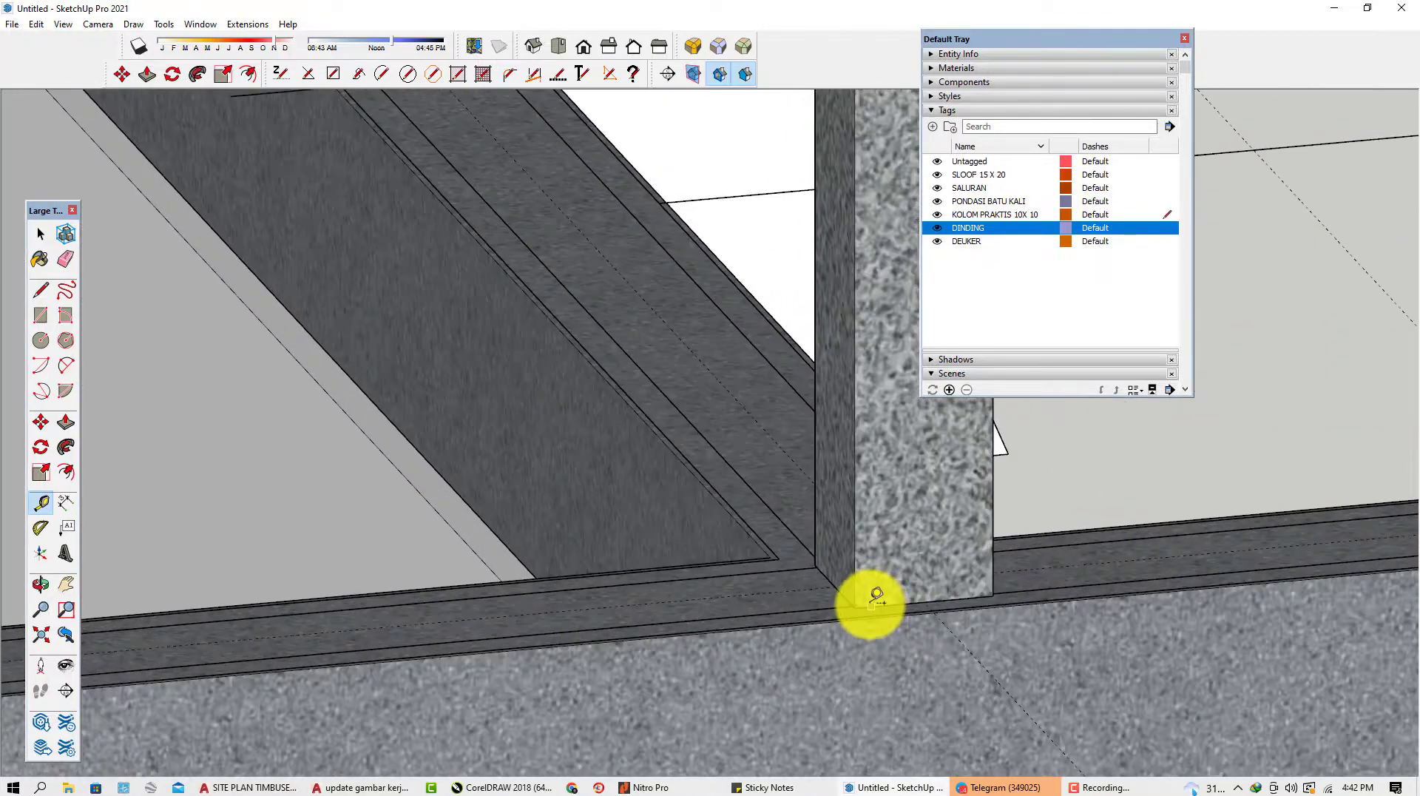
pyautogui.scroll(3, 868, 600)
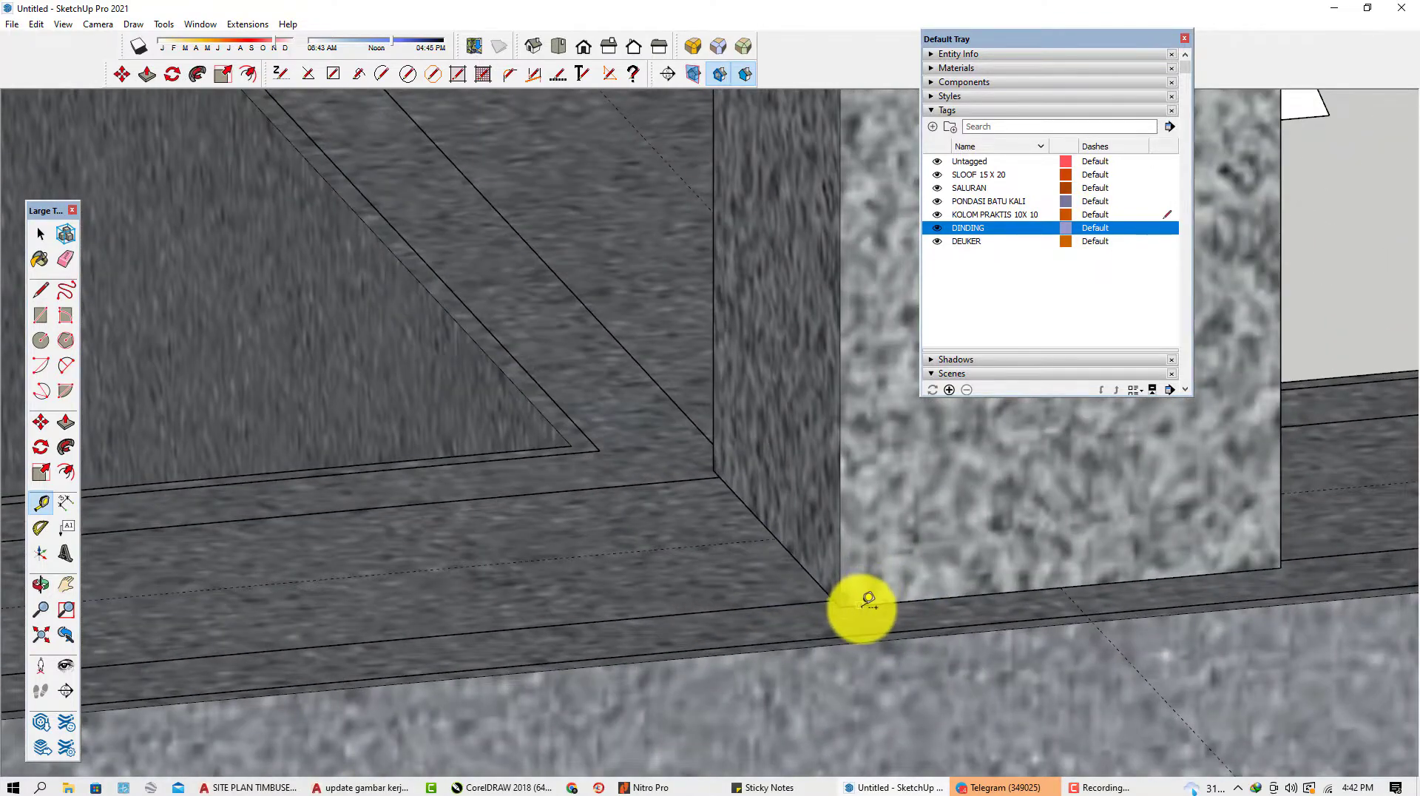
pyautogui.click(861, 604)
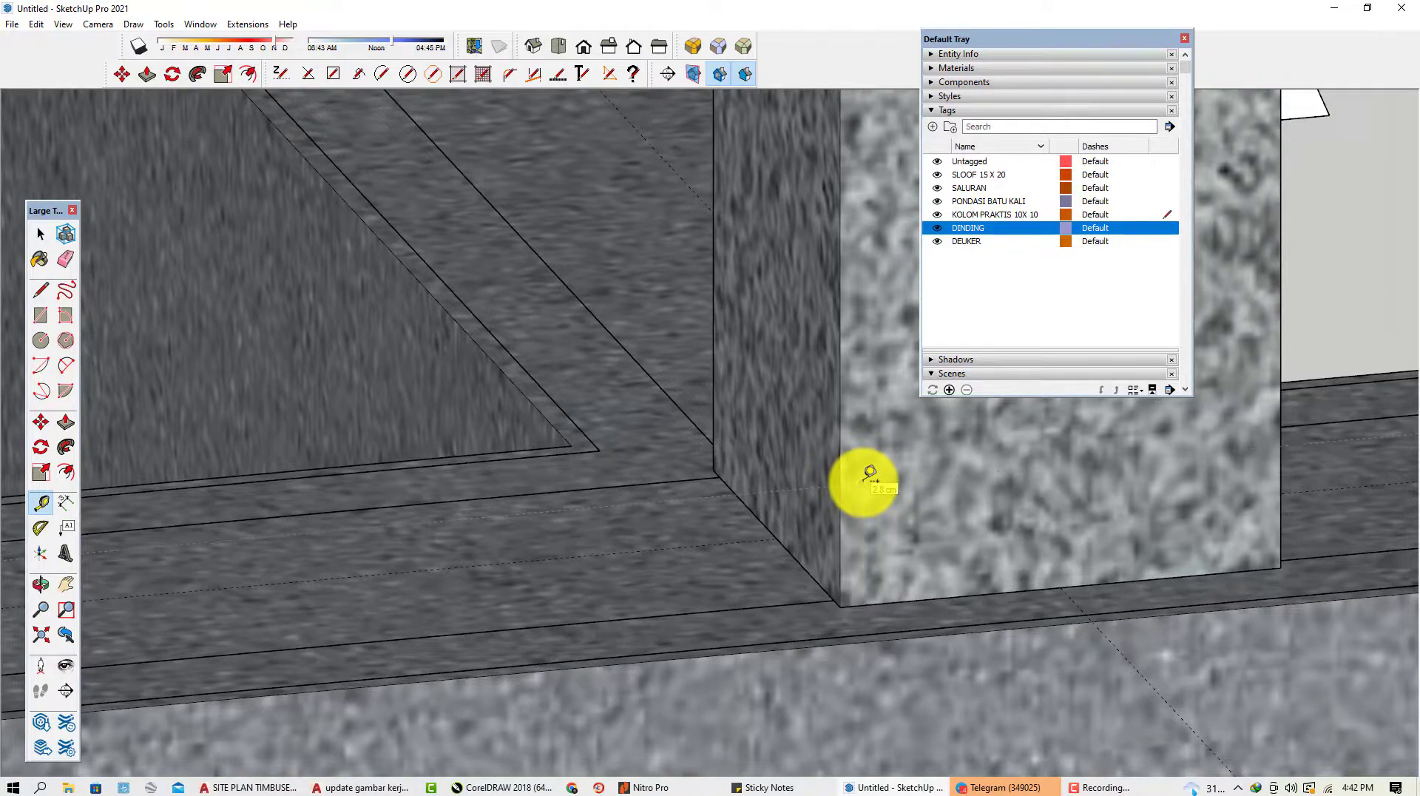
pyautogui.scroll(-6, 870, 473)
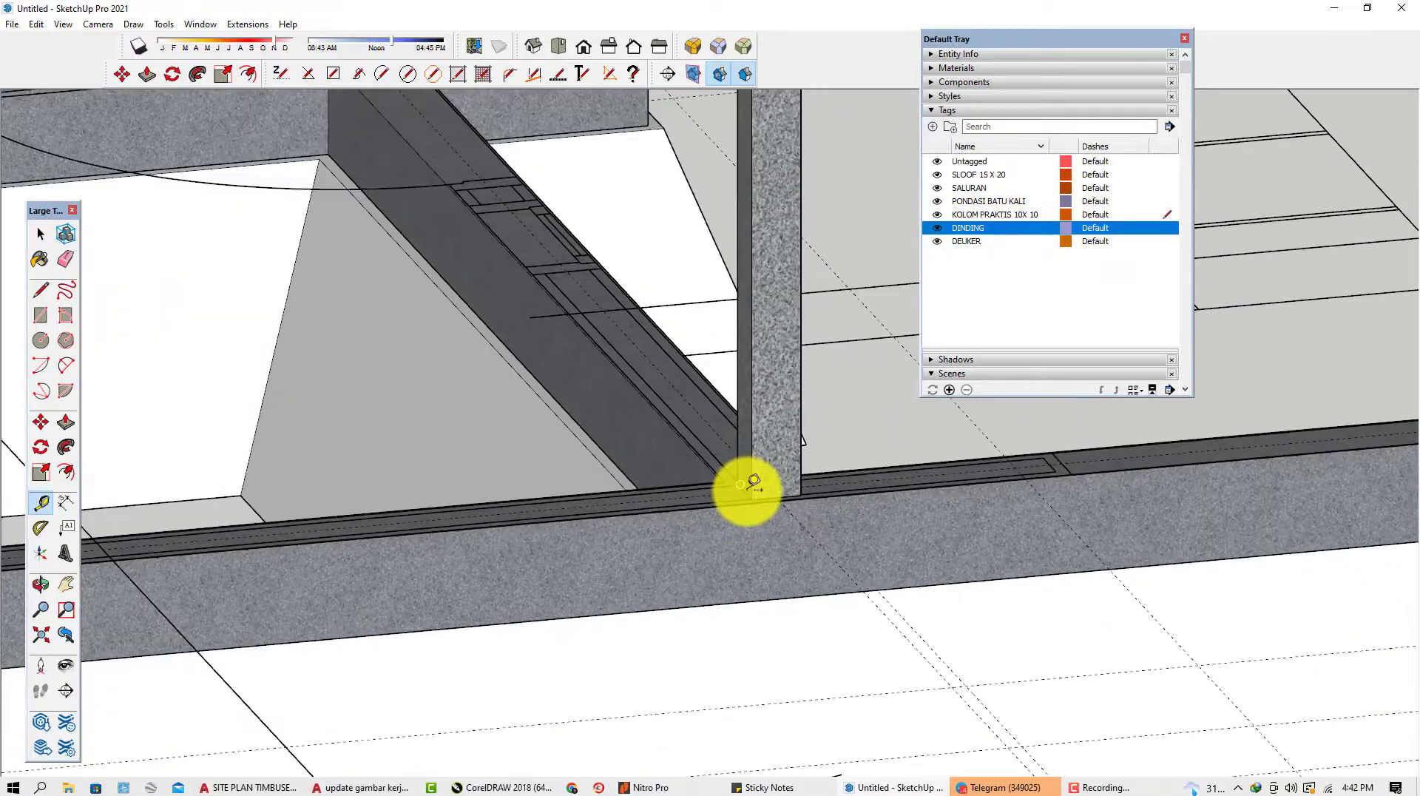
pyautogui.scroll(-5, 747, 488)
pyautogui.moveTo(751, 434); pyautogui.dragTo(611, 387, button='middle')
pyautogui.scroll(3, 575, 298)
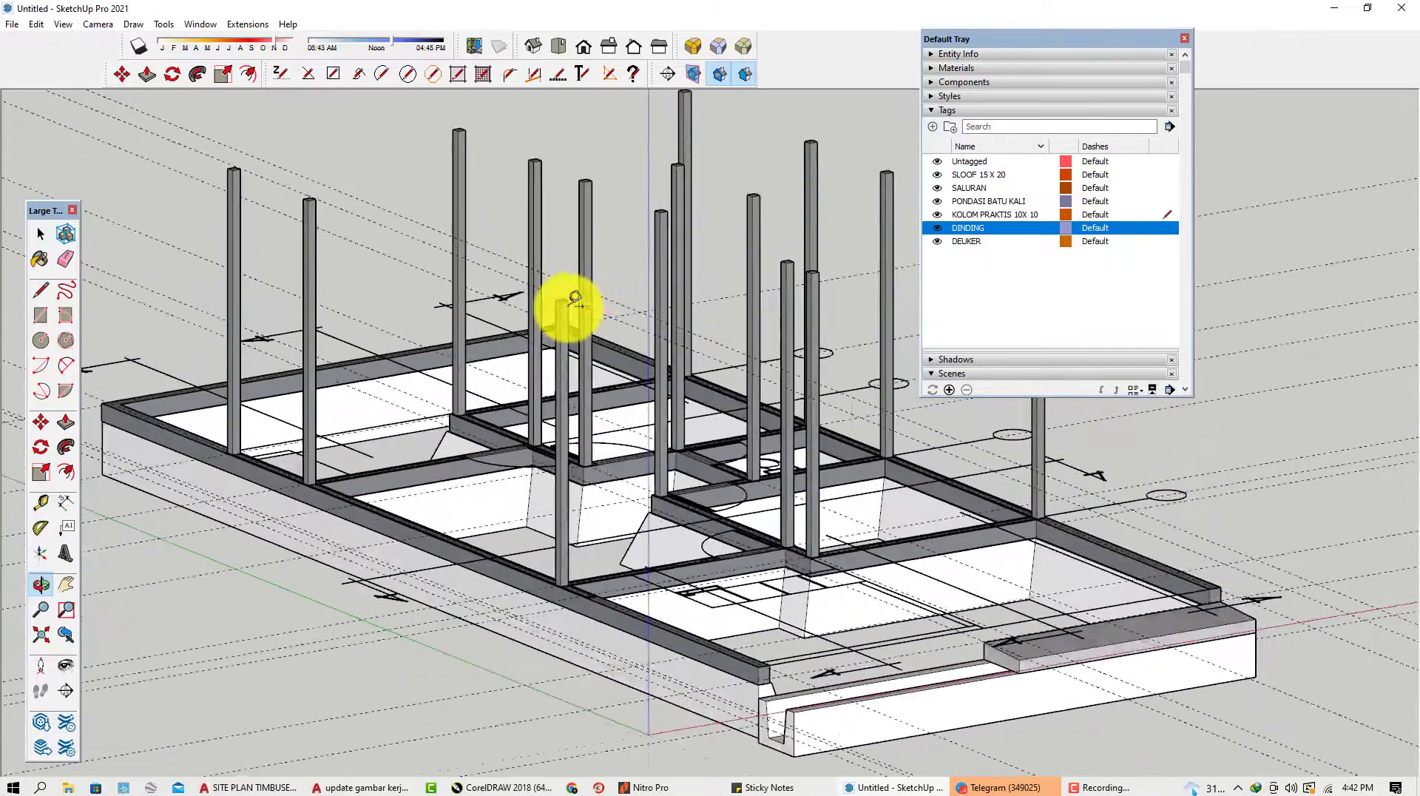
# Make the column nearest the drain on the long outer beam unique and raise its top face with Push/Pull.
pyautogui.scroll(5, 575, 298)
pyautogui.rightClick(552, 323)
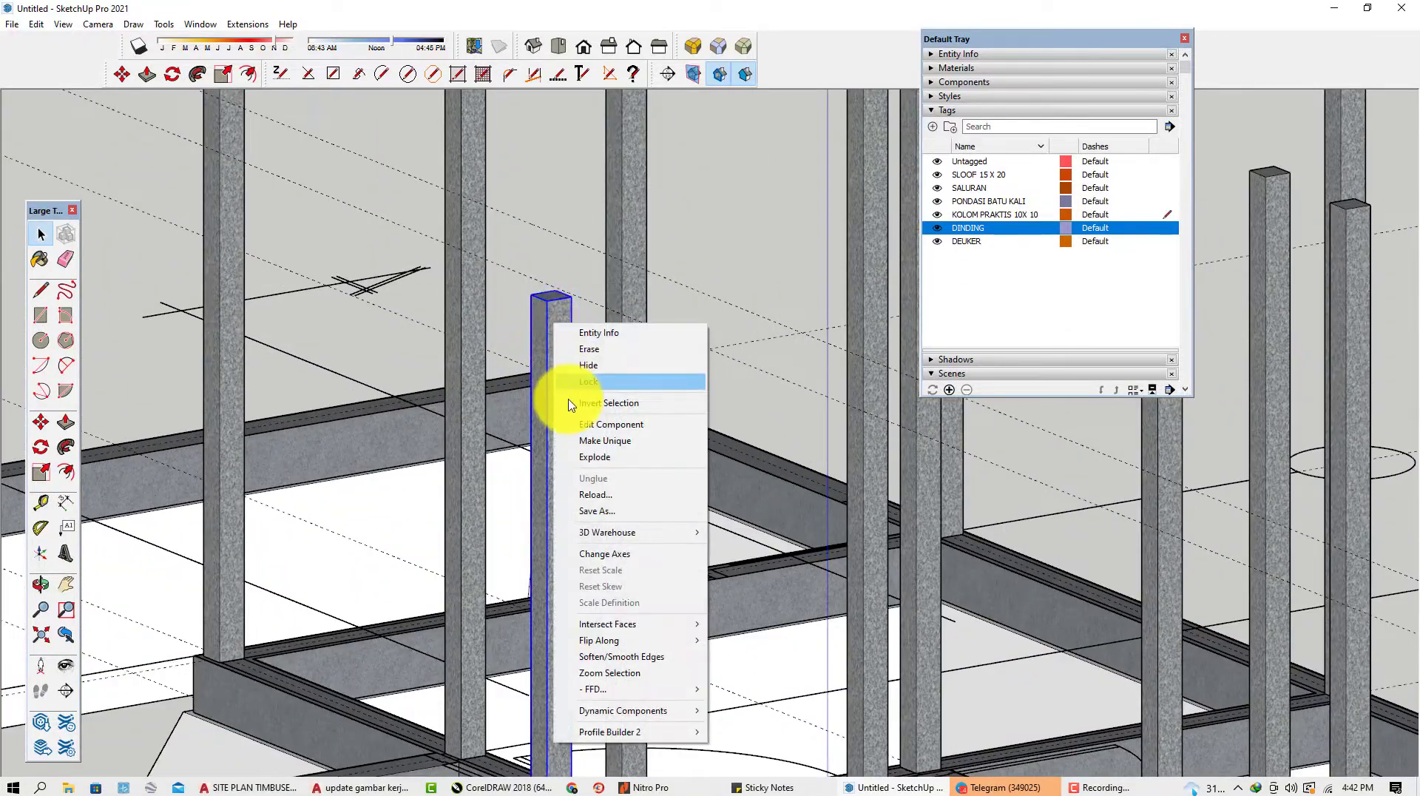
pyautogui.click(586, 442)
pyautogui.scroll(3, 560, 304)
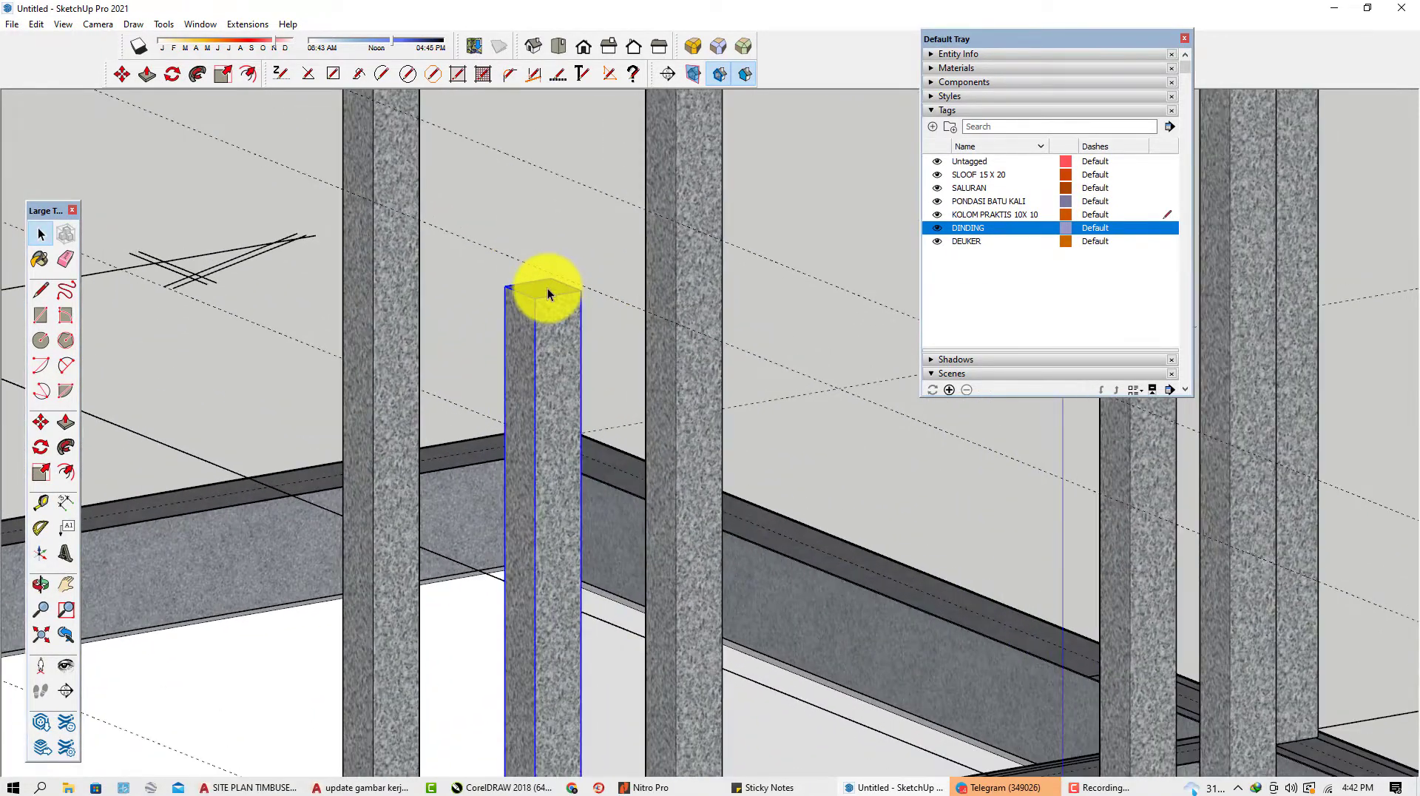
pyautogui.doubleClick(548, 293)
pyautogui.press('p')
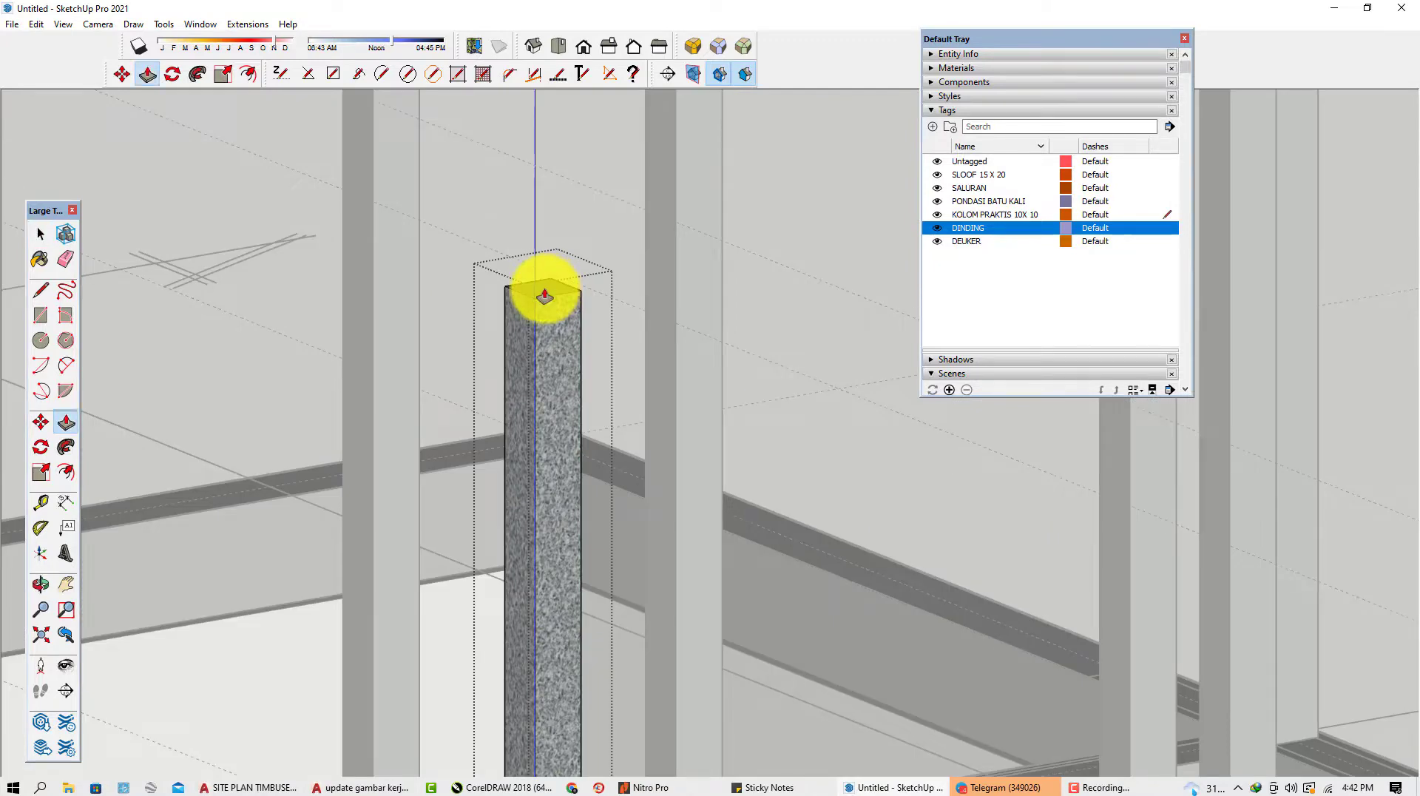
pyautogui.moveTo(545, 296); pyautogui.dragTo(598, 283, button='middle')
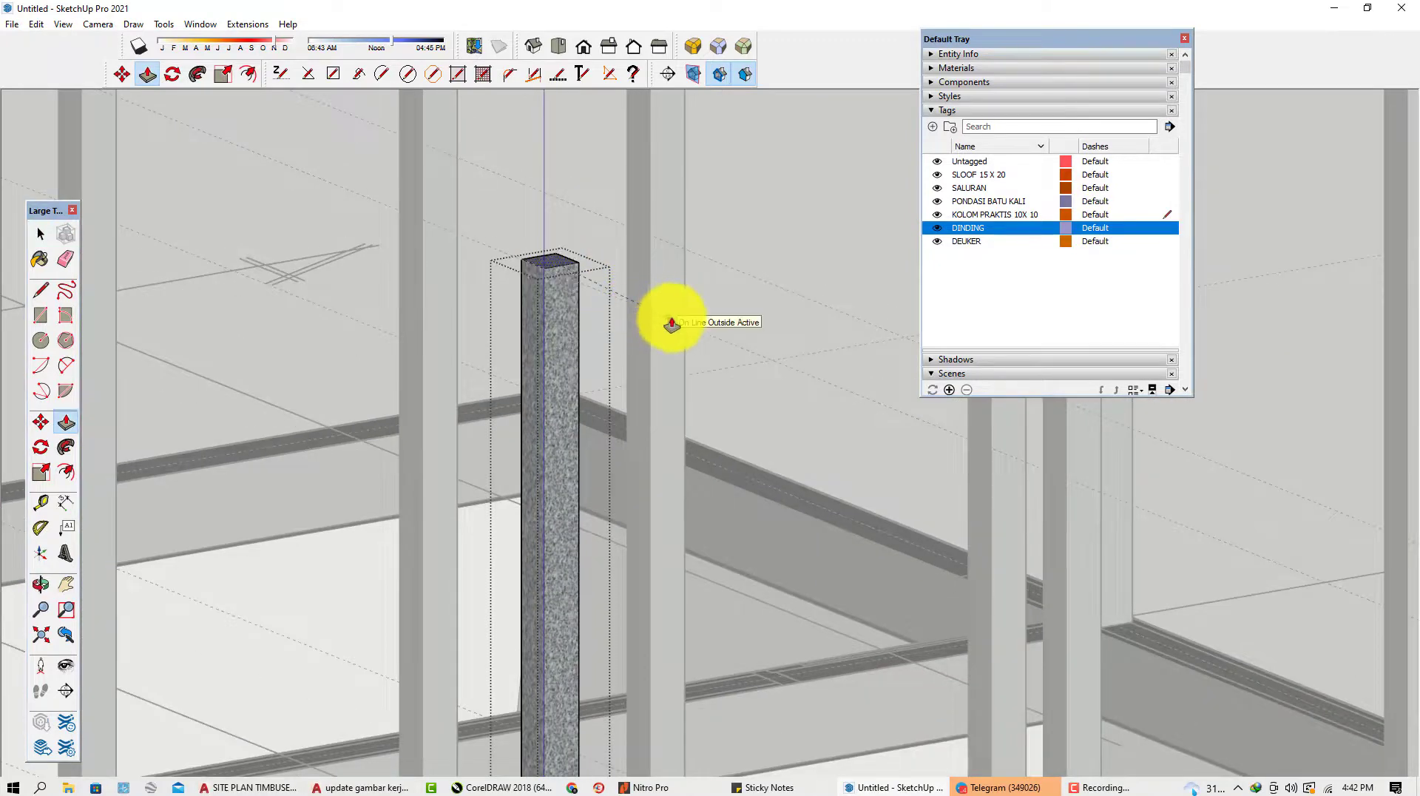
pyautogui.moveTo(672, 324); pyautogui.dragTo(710, 314, button='middle')
pyautogui.scroll(-5, 780, 340)
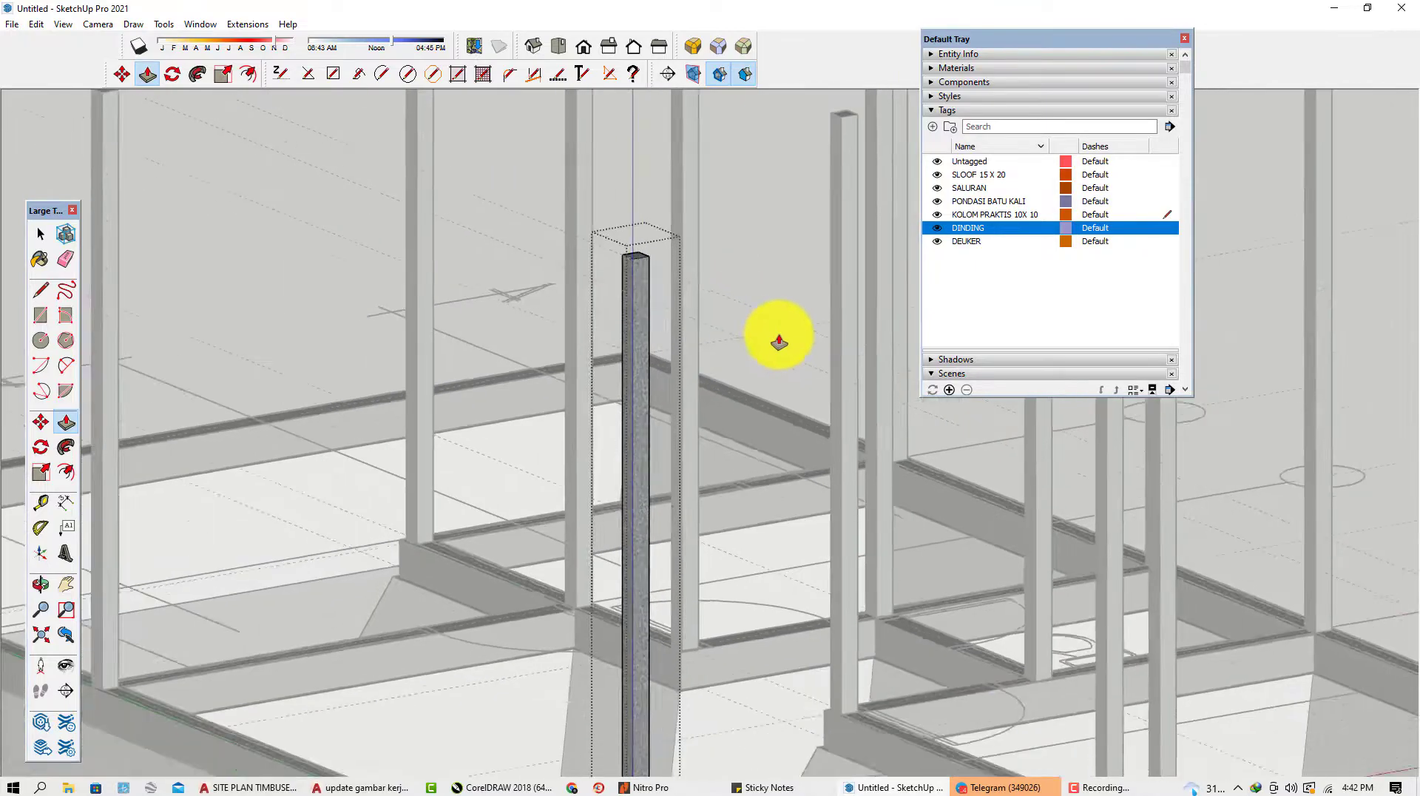
pyautogui.press('space')
pyautogui.click(522, 200)
# Make the neighbouring column farther along the same outer beam unique and raise its top face with Push/Pull.
pyautogui.scroll(4, 484, 252)
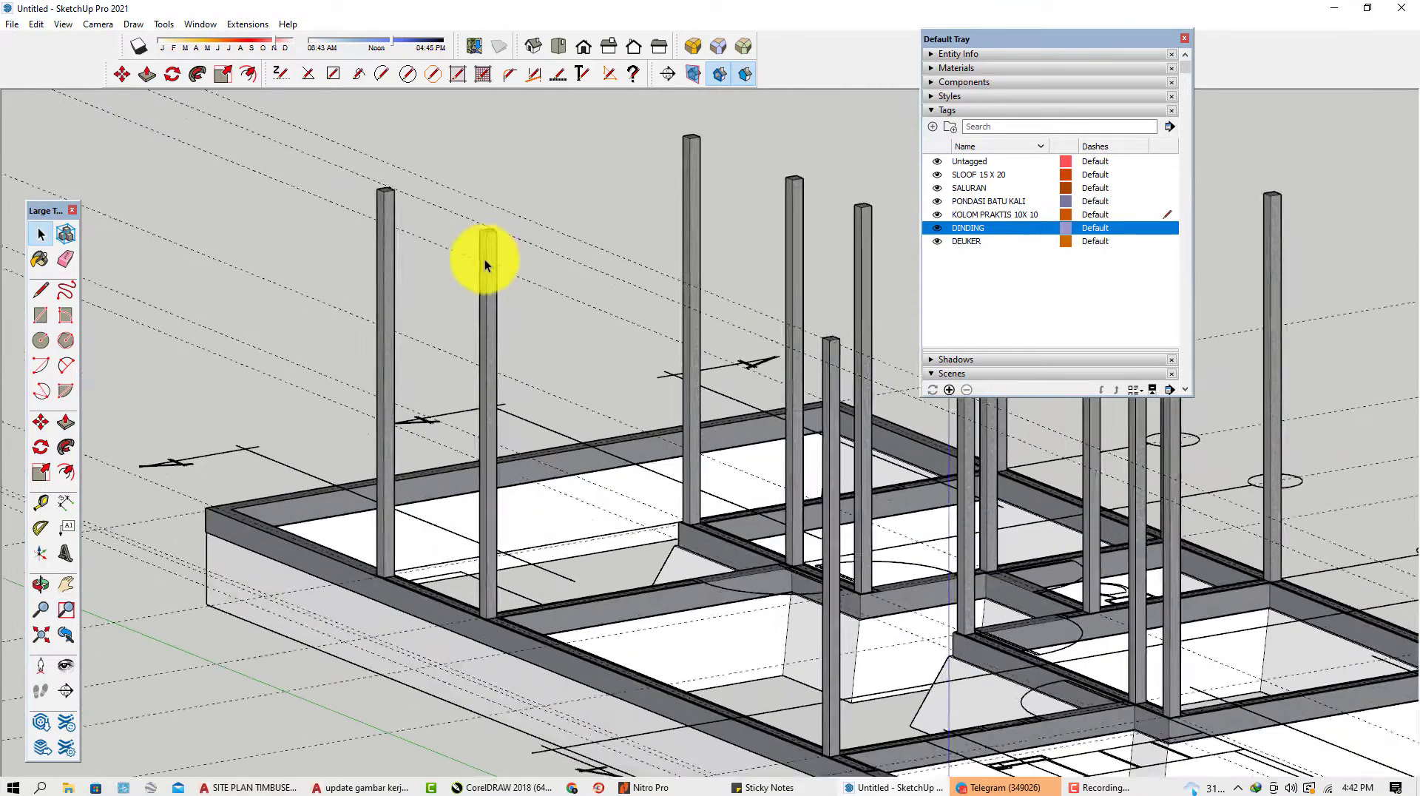
pyautogui.click(485, 259)
pyautogui.rightClick(485, 259)
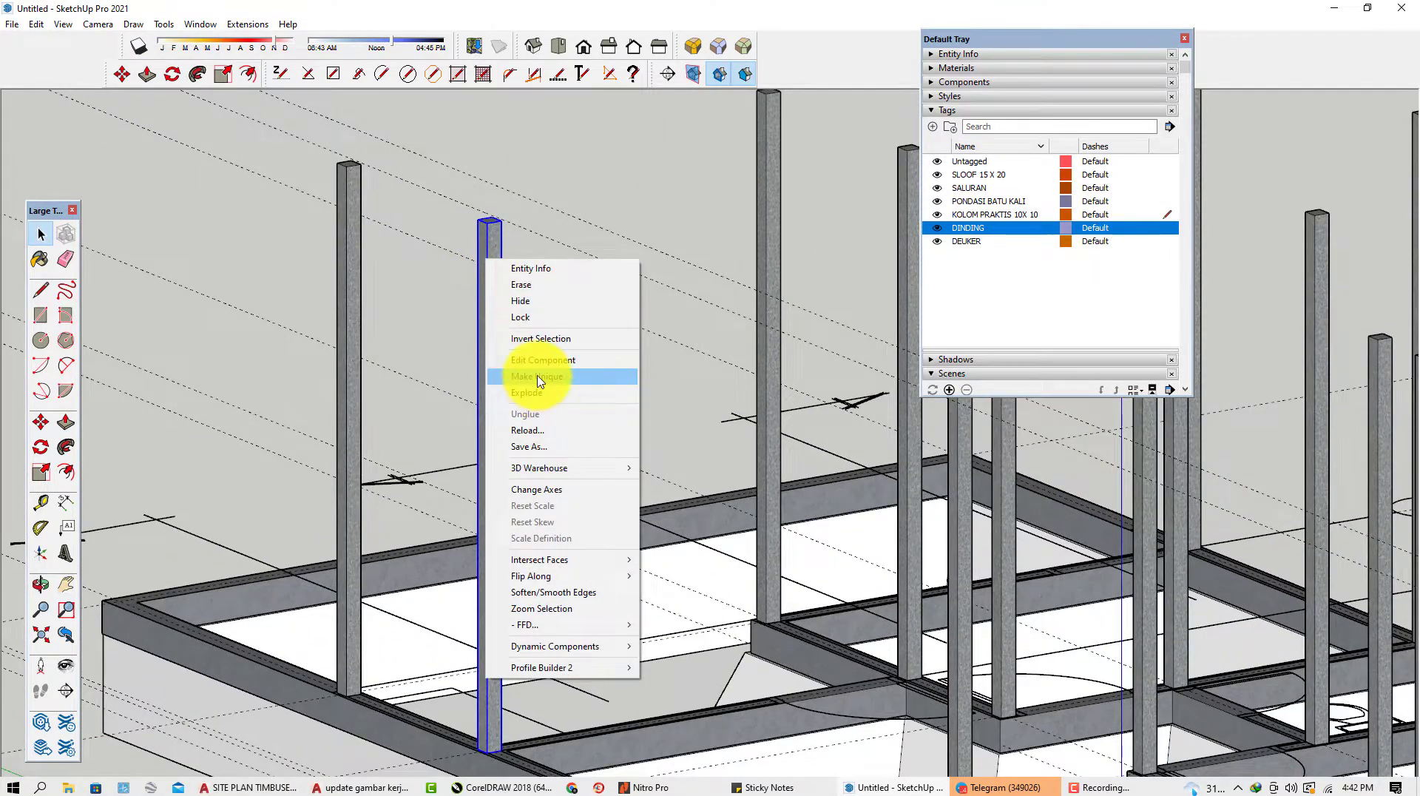
pyautogui.click(538, 381)
pyautogui.scroll(5, 485, 223)
pyautogui.doubleClick(503, 246)
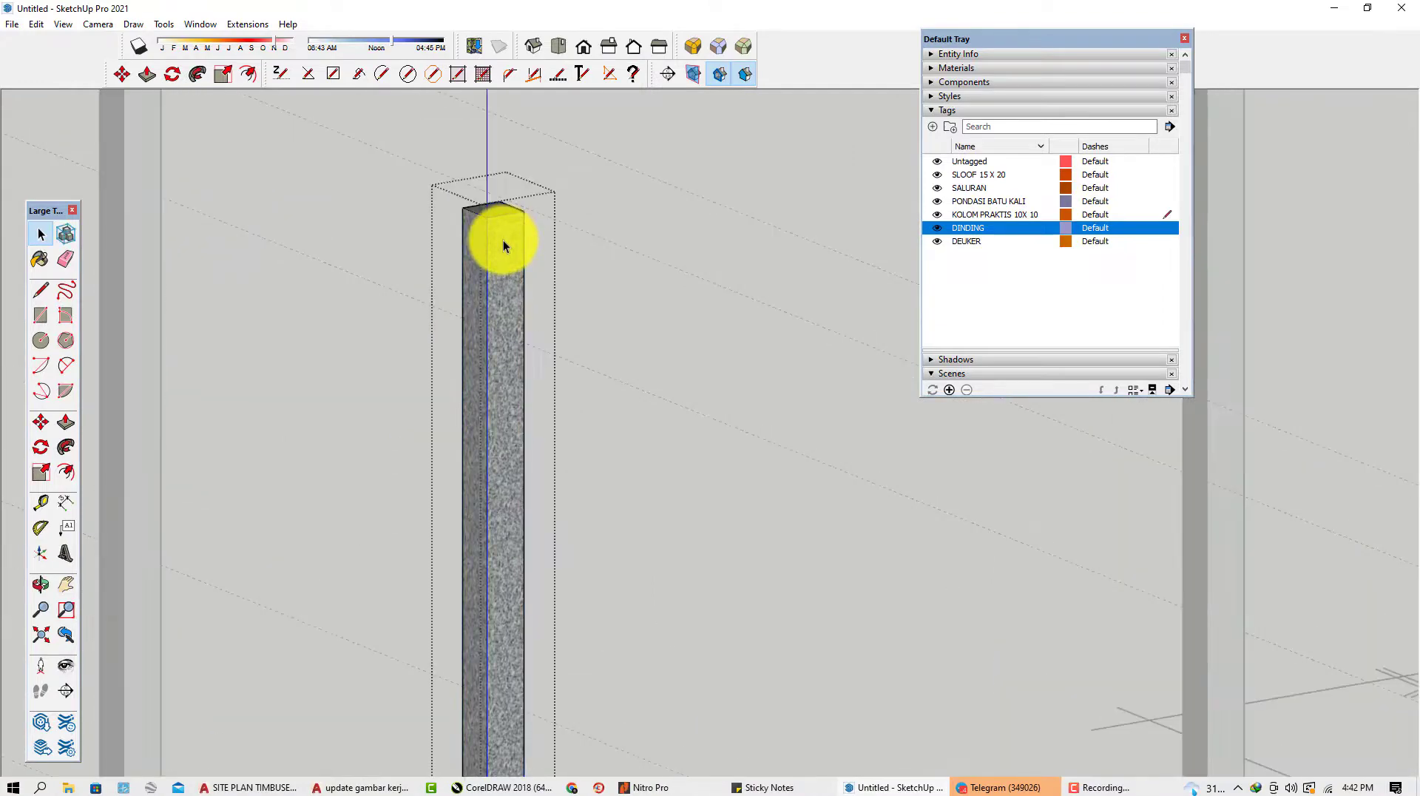
pyautogui.press('p')
pyautogui.scroll(2, 505, 222)
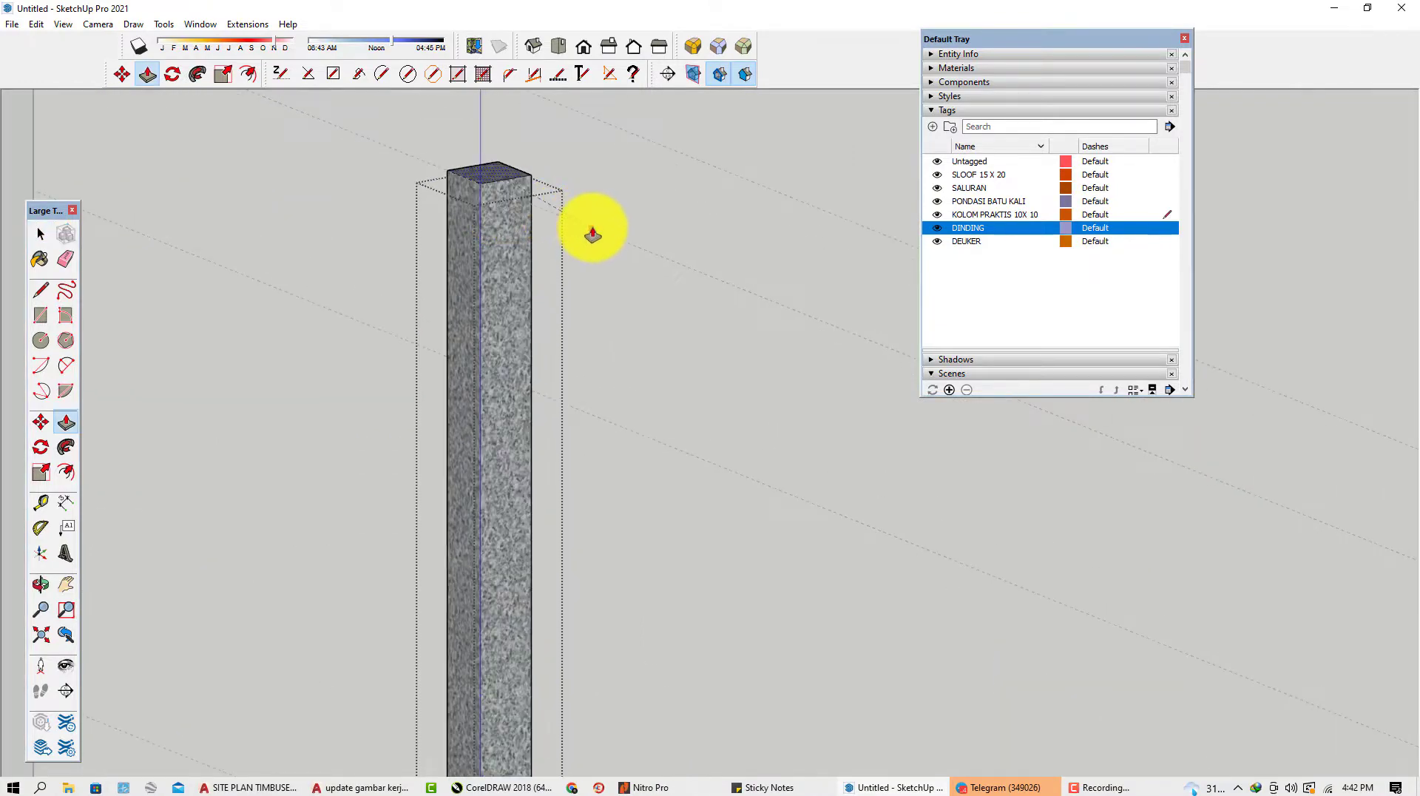
pyautogui.scroll(-10, 591, 234)
pyautogui.press('space')
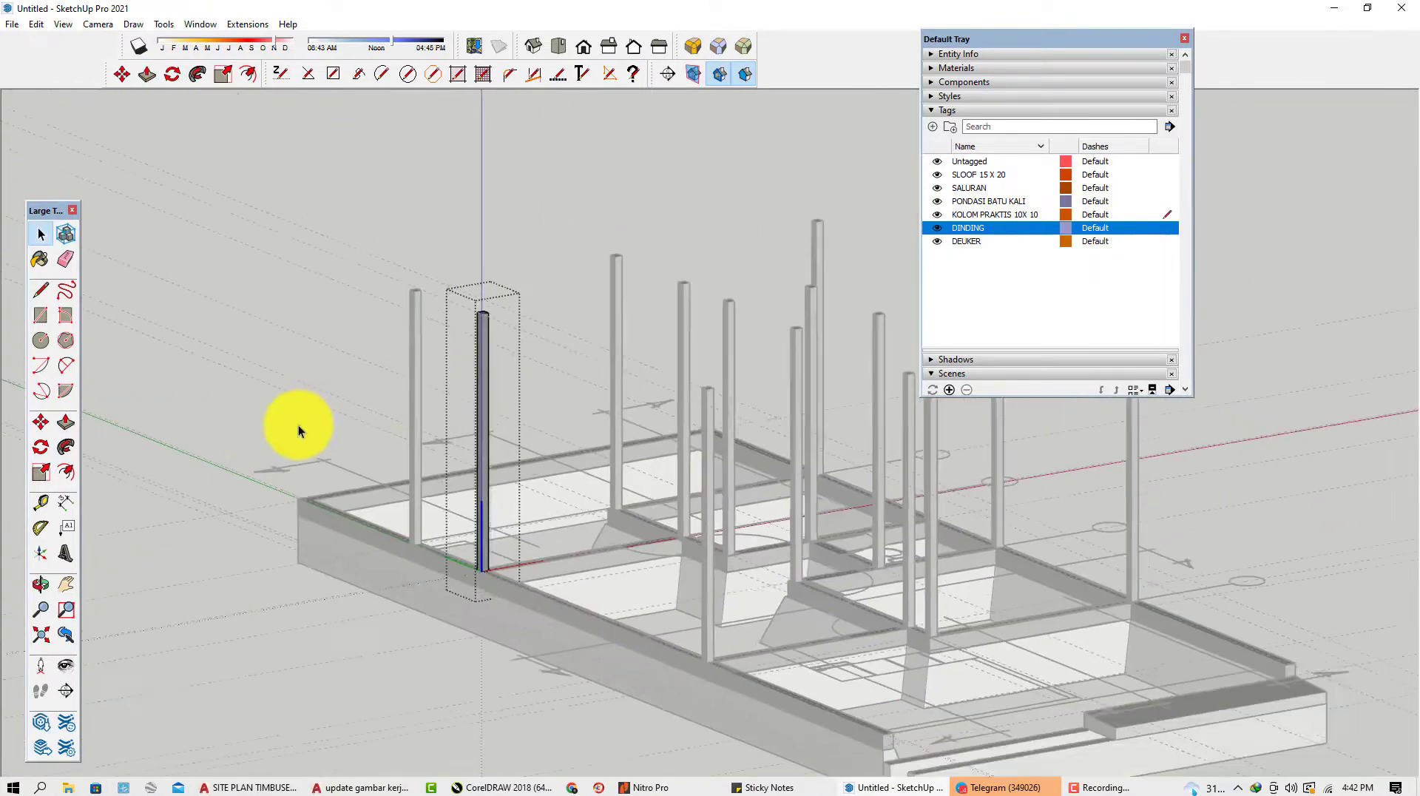
pyautogui.click(359, 623)
# Add a Tape Measure guide line from the top corner of the second raised column to the top corner of the first.
pyautogui.moveTo(477, 627); pyautogui.dragTo(684, 497, button='middle')
pyautogui.scroll(6, 479, 333)
pyautogui.scroll(5, 454, 301)
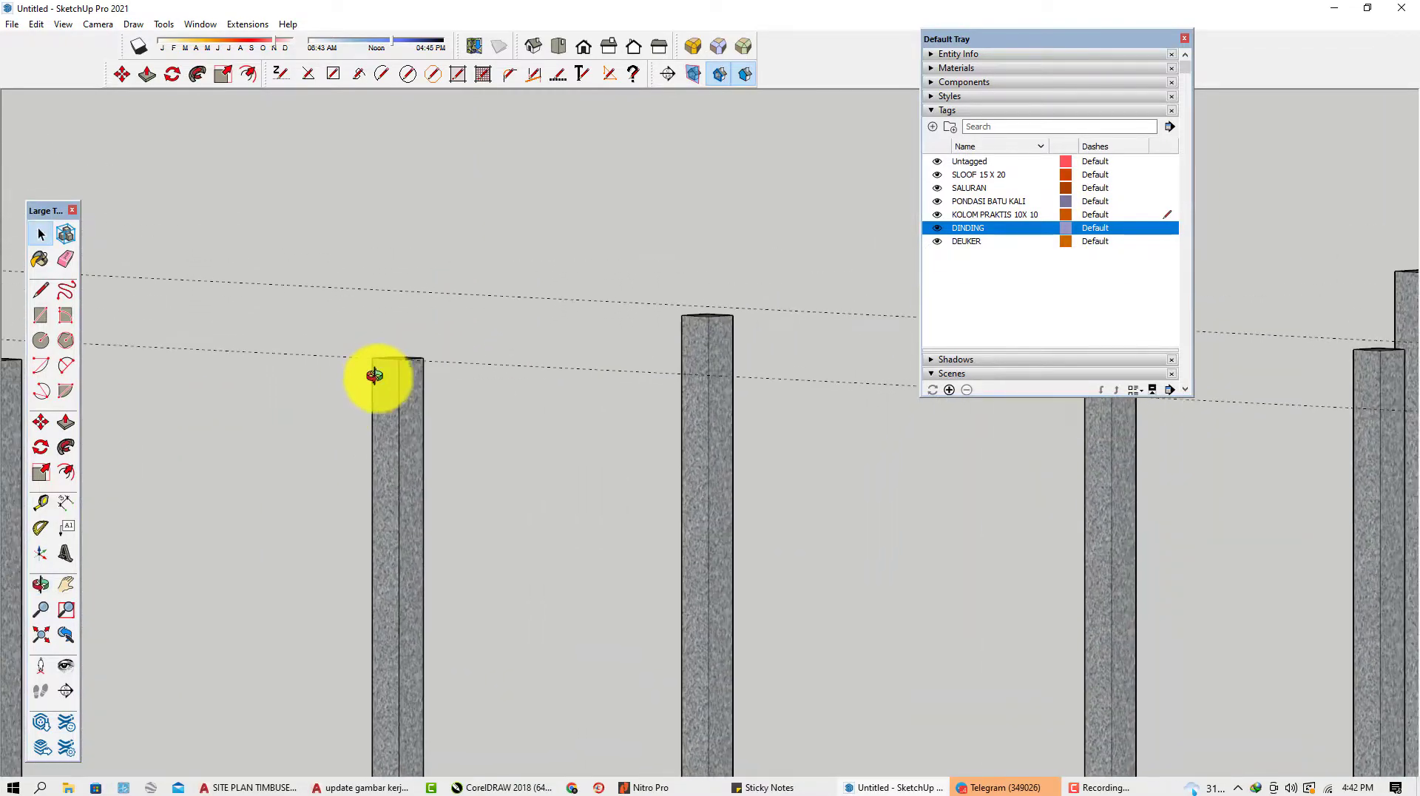
pyautogui.scroll(1, 433, 471)
pyautogui.moveTo(433, 470); pyautogui.dragTo(465, 403, button='middle')
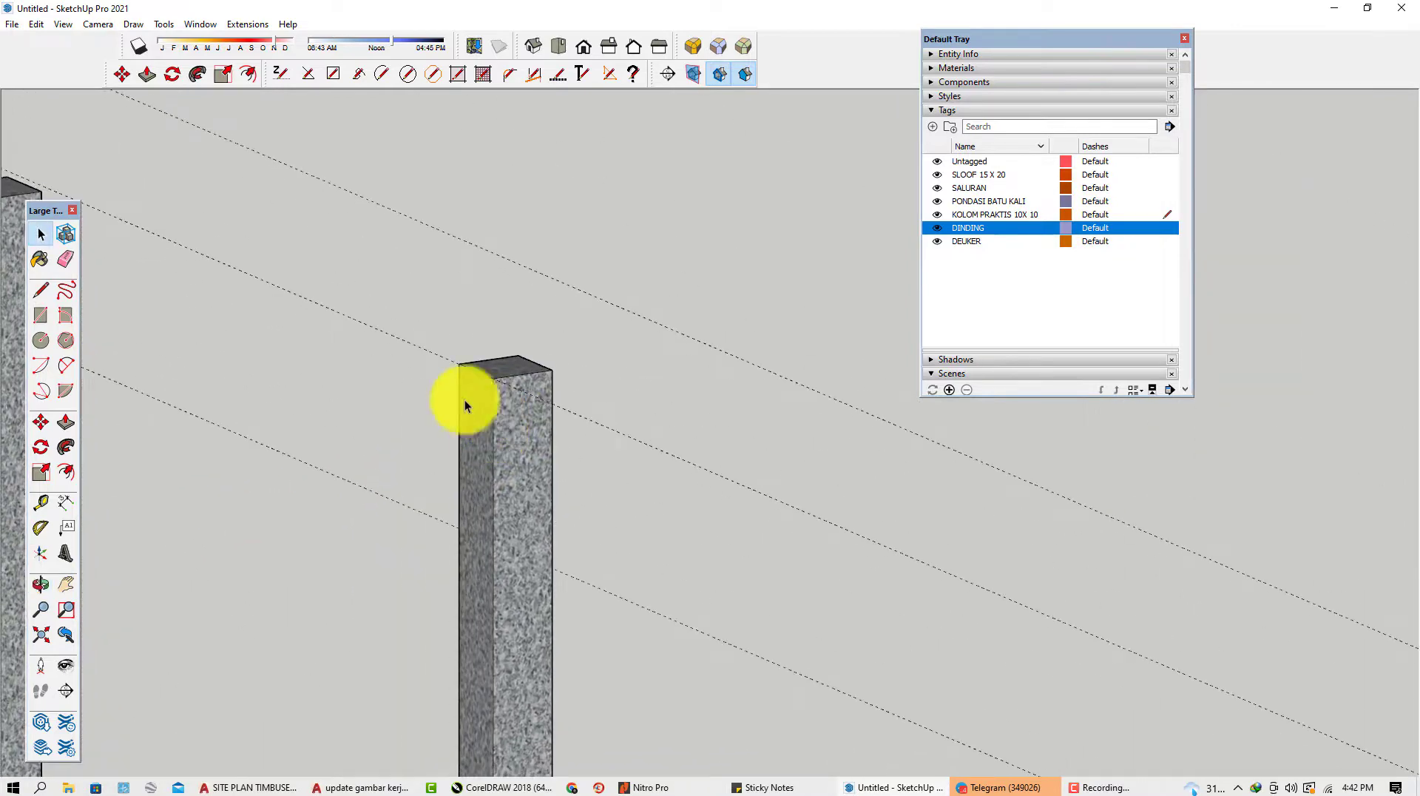
pyautogui.click(37, 531)
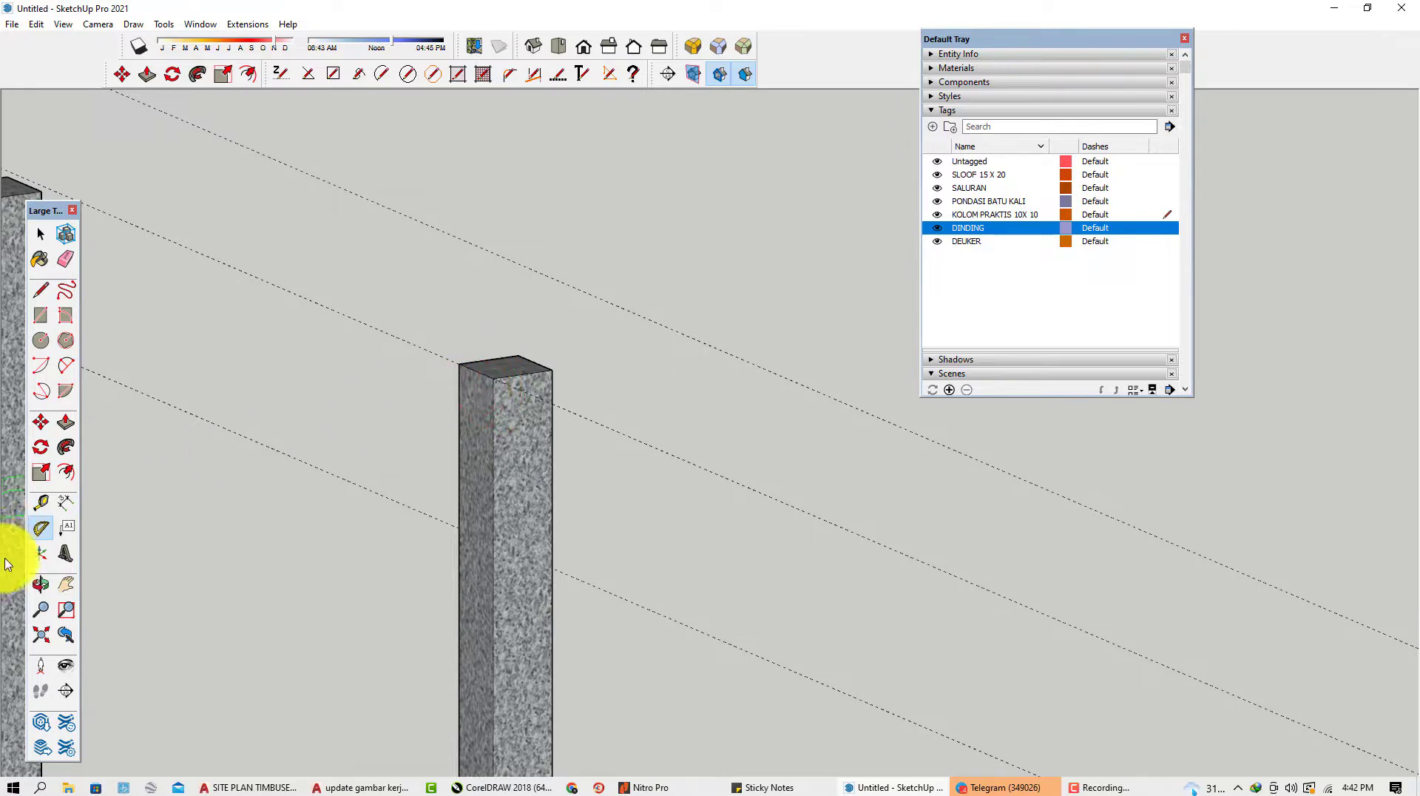
pyautogui.click(502, 371)
pyautogui.scroll(-5, 222, 318)
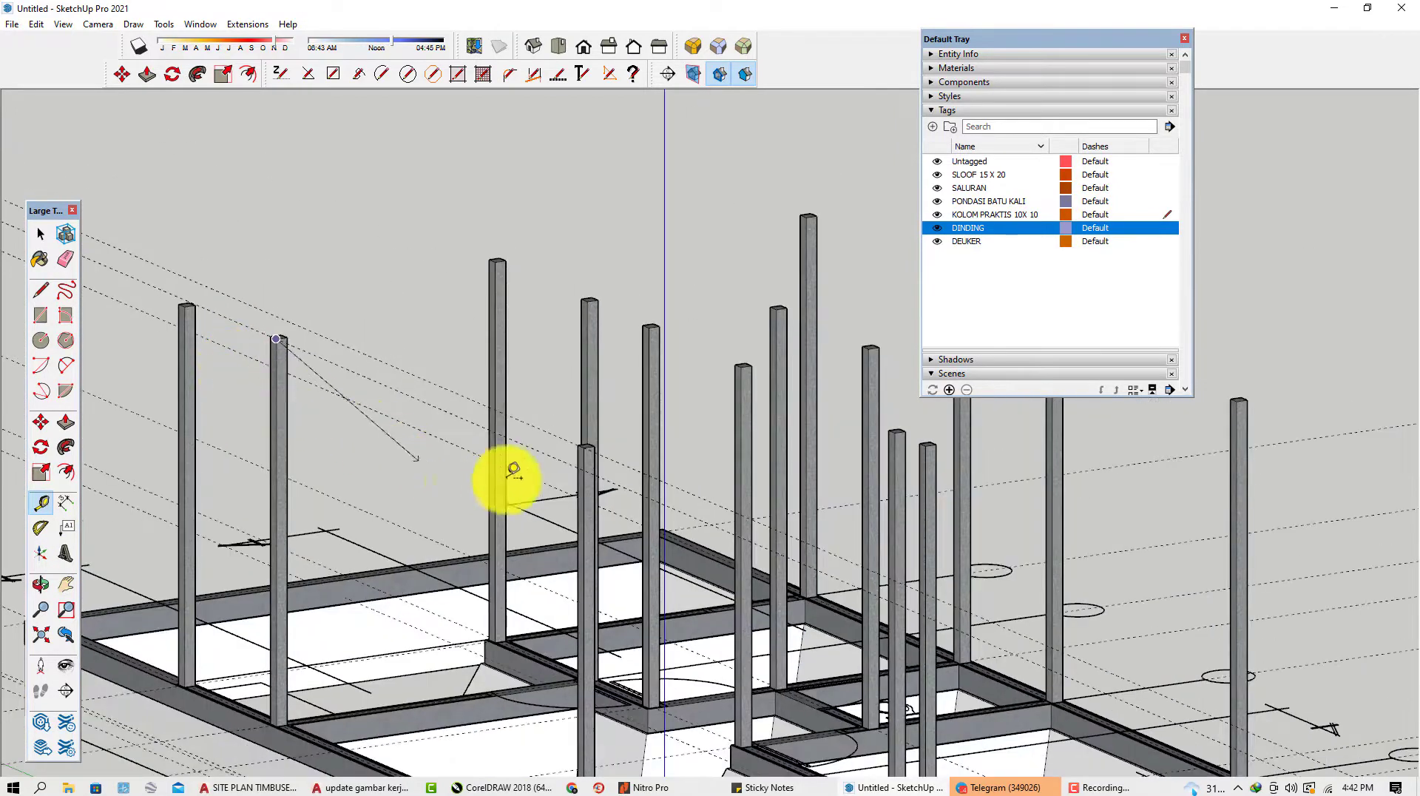
pyautogui.moveTo(514, 471); pyautogui.dragTo(690, 336, button='middle')
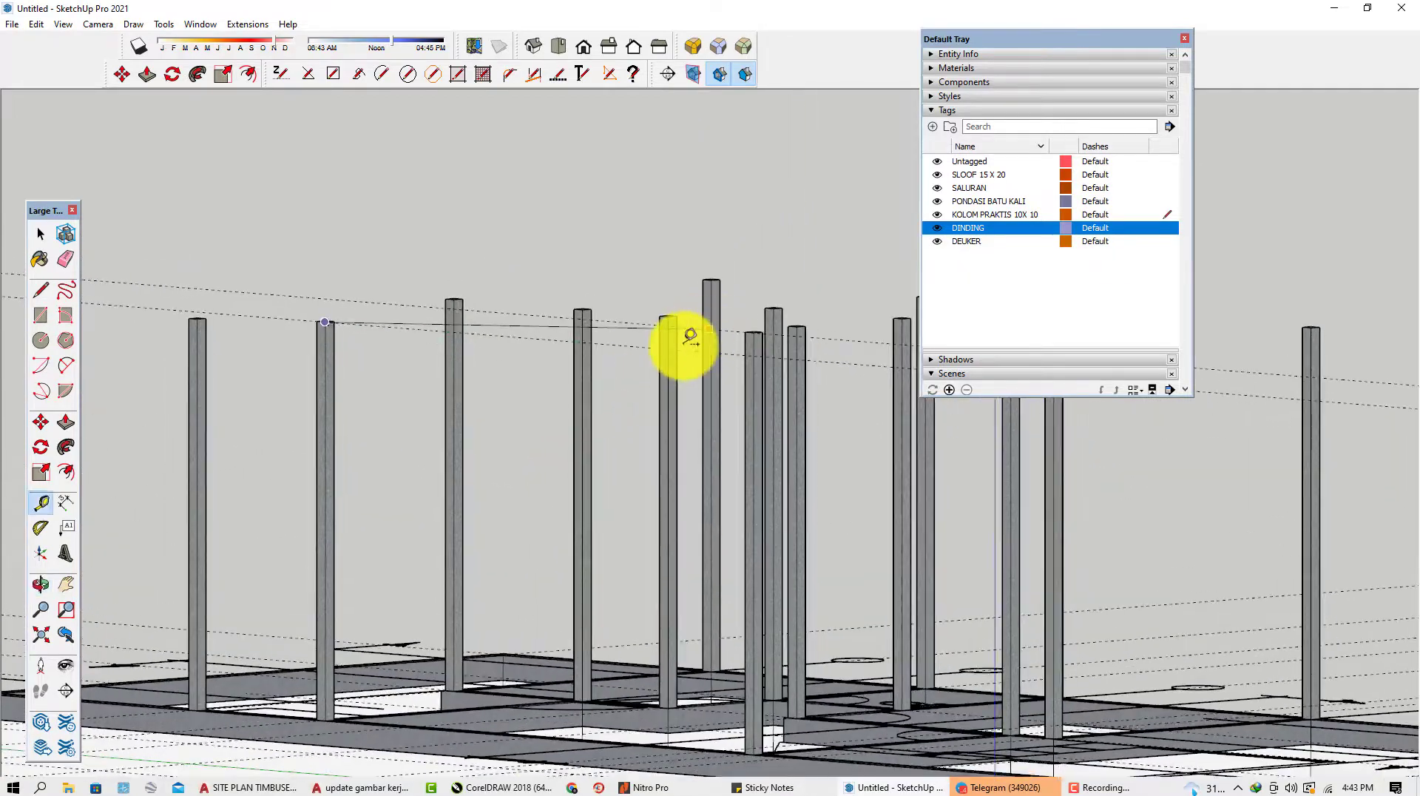
pyautogui.scroll(4, 690, 337)
pyautogui.scroll(2, 774, 318)
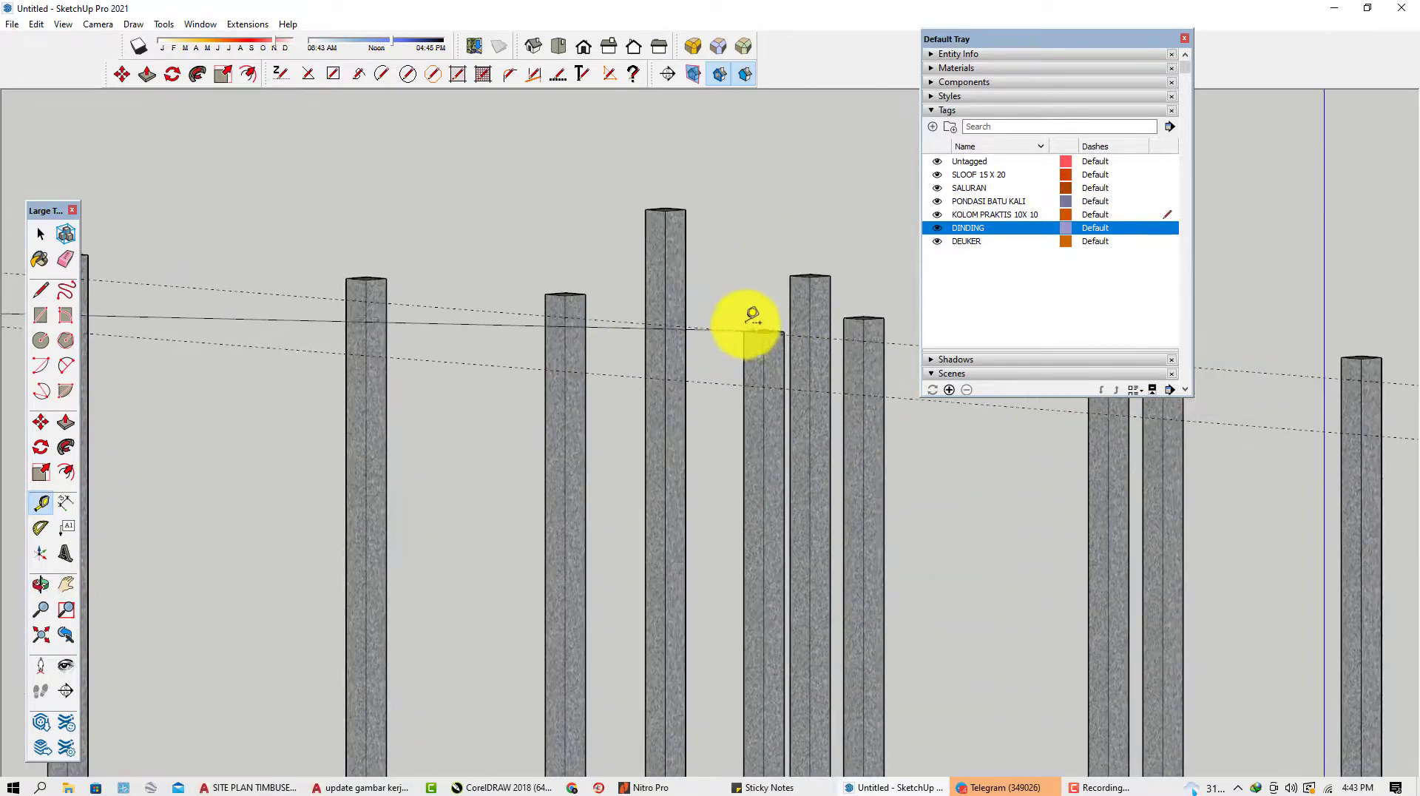
pyautogui.scroll(-6, 818, 340)
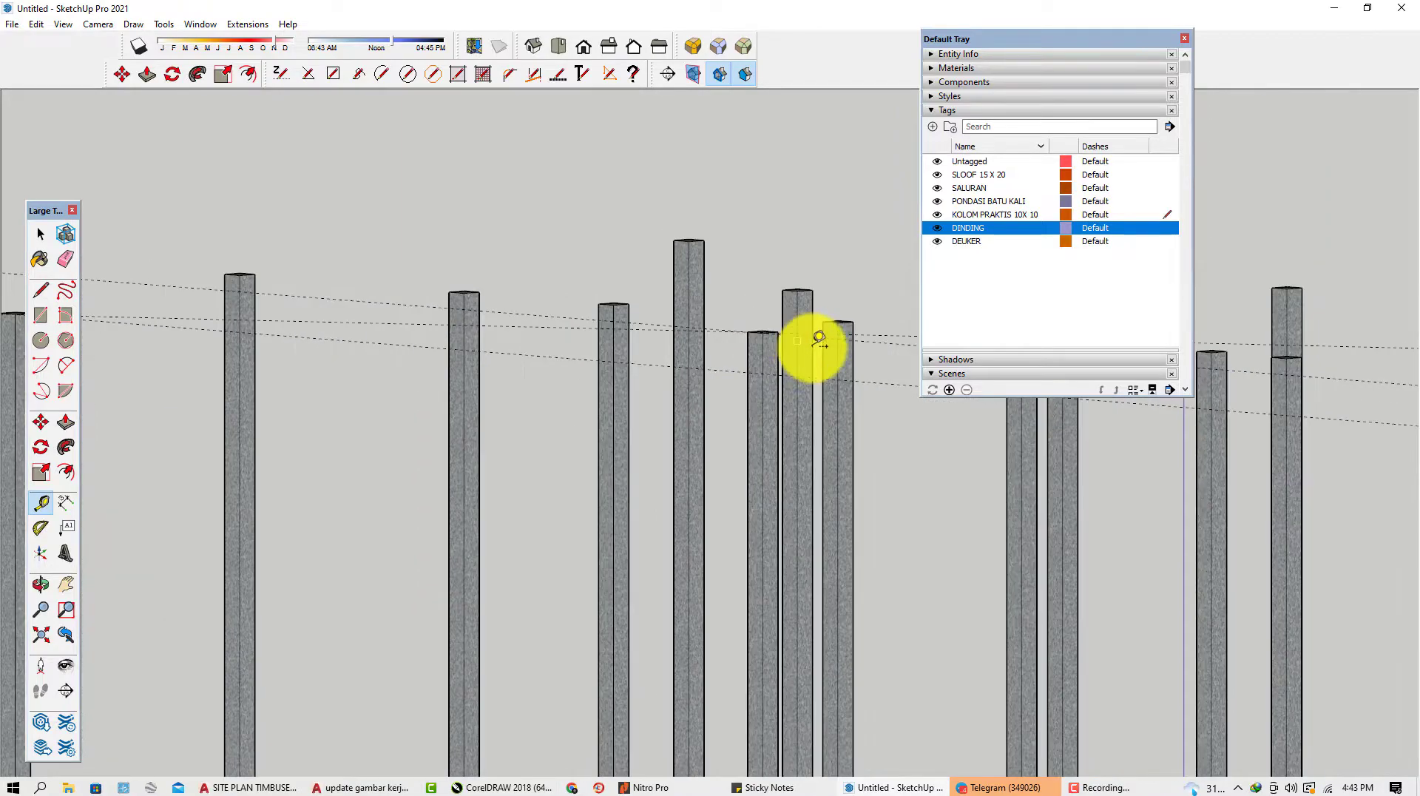
pyautogui.press('space')
# Draw a vertical edge from base corner to top corner of the raised outer-beam column farther from the drain, on its drain-facing side.
pyautogui.moveTo(359, 414); pyautogui.dragTo(416, 582, button='middle')
pyautogui.scroll(-6, 322, 370)
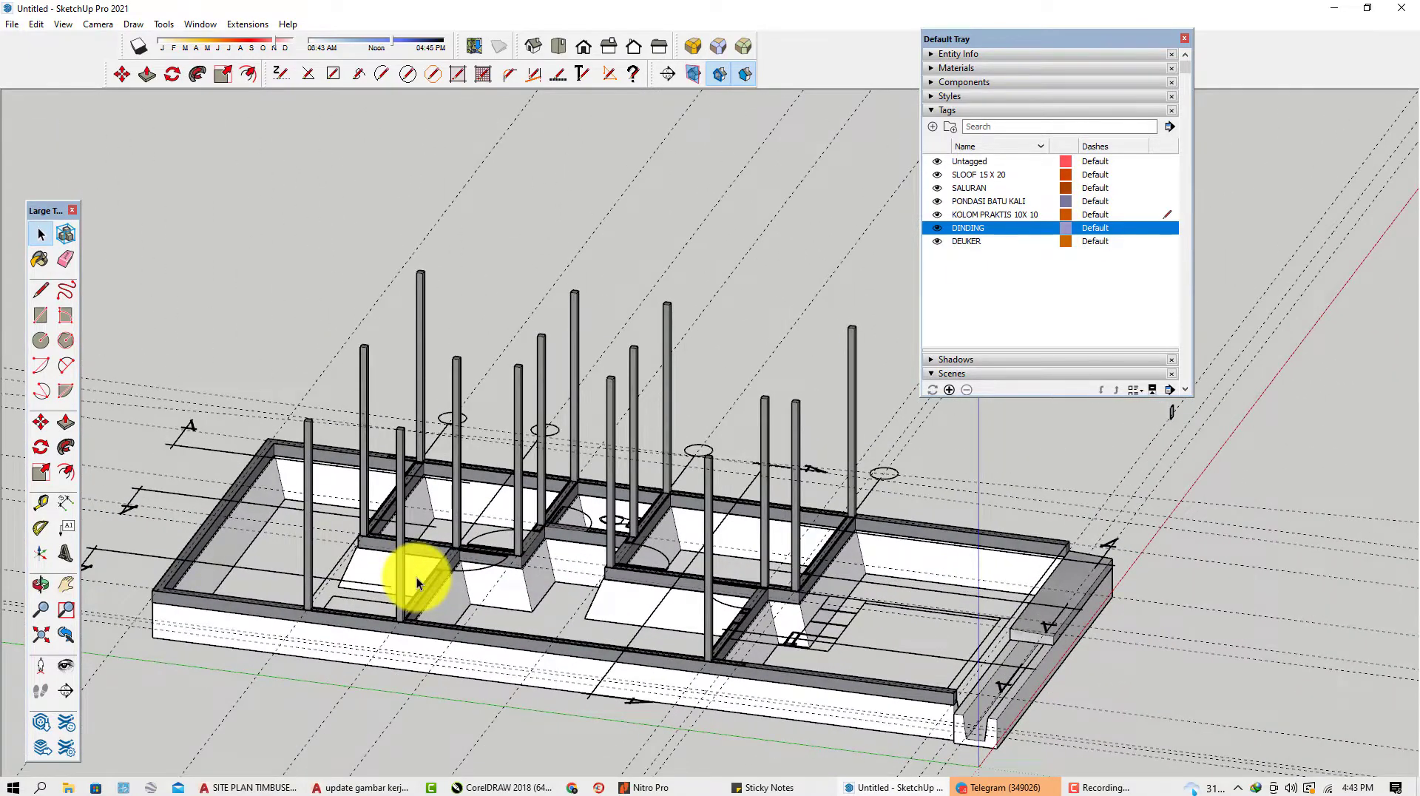
pyautogui.scroll(10, 411, 588)
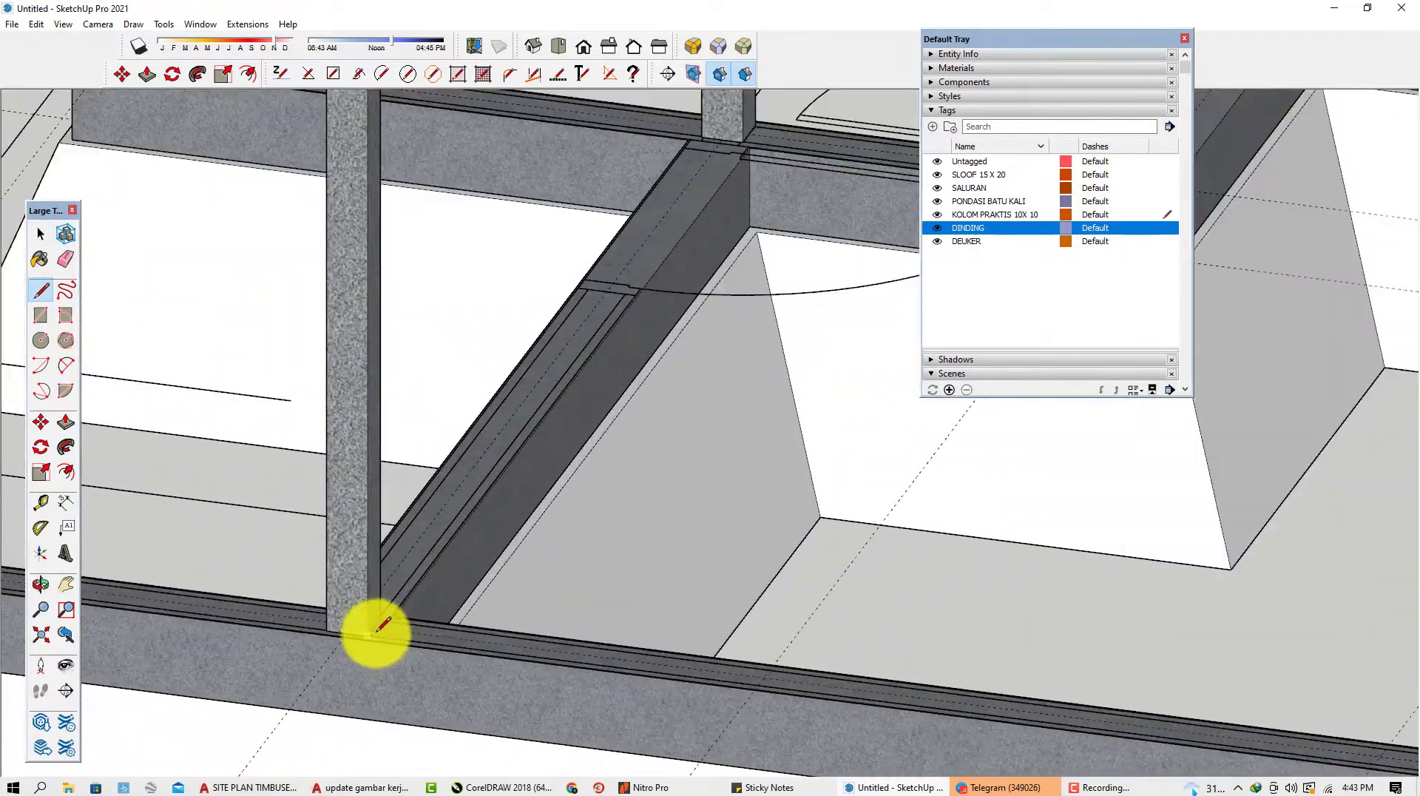
pyautogui.scroll(2, 368, 634)
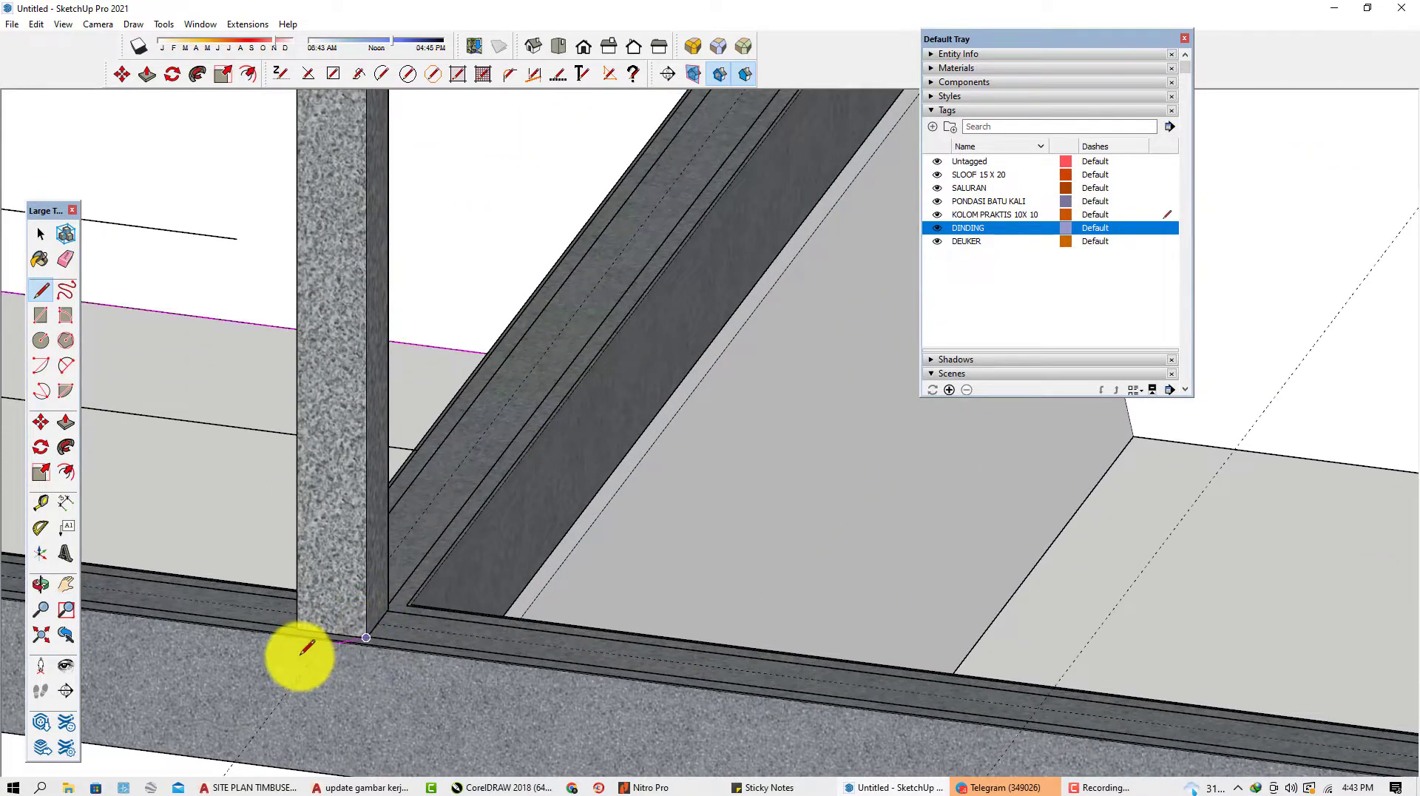
pyautogui.scroll(-6, 307, 647)
pyautogui.scroll(3, 368, 234)
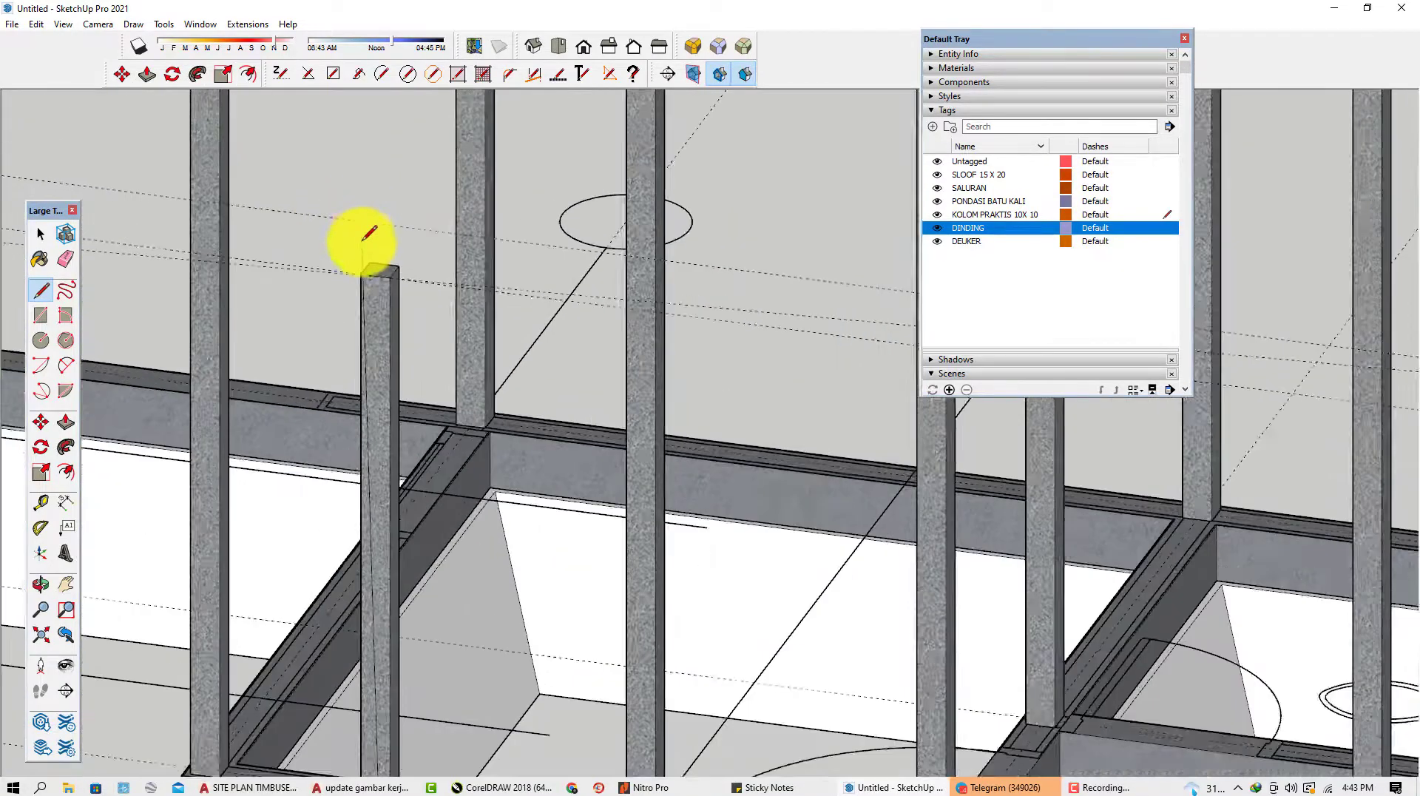
pyautogui.scroll(2, 377, 259)
pyautogui.click(405, 292)
pyautogui.scroll(-6, 266, 507)
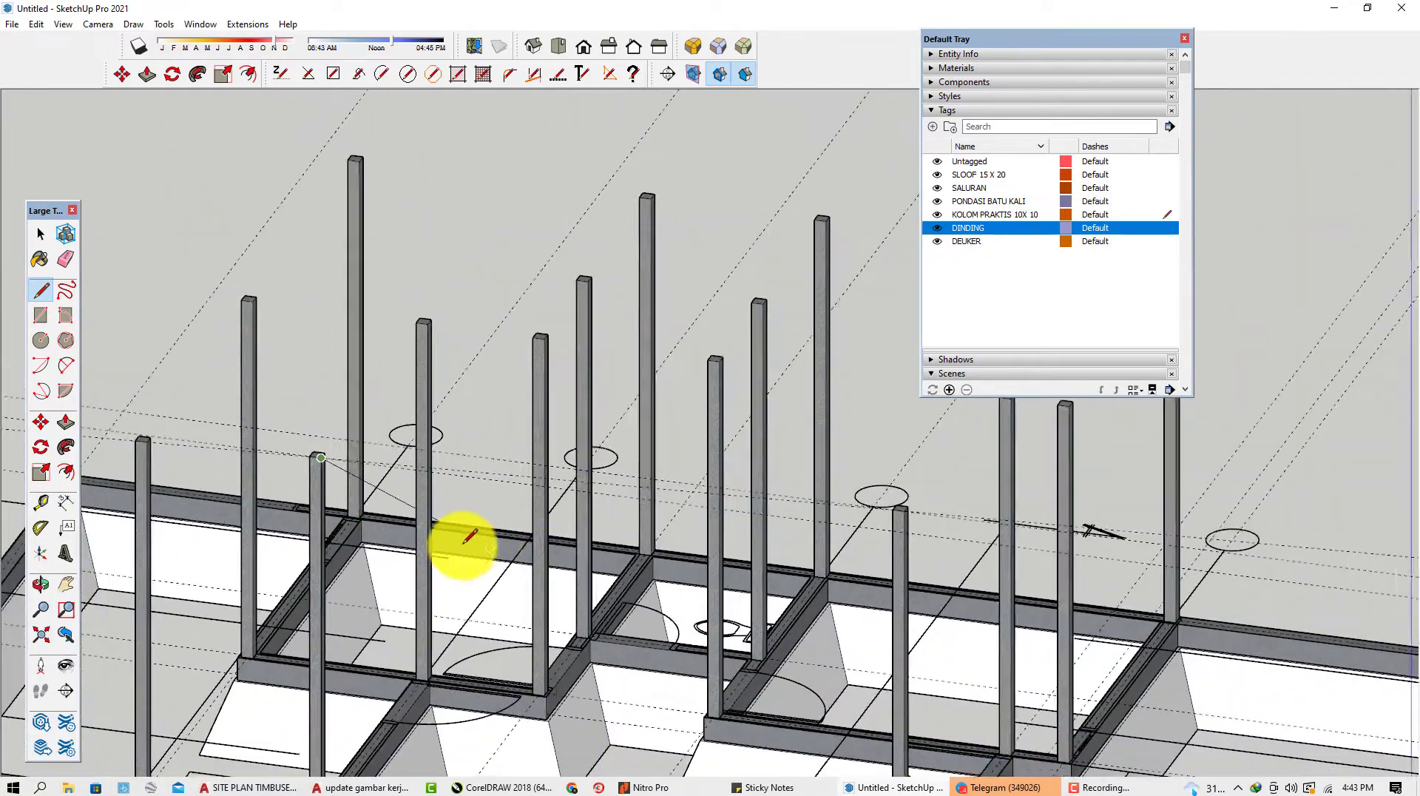
# Continue the edges across to the top corner of the raised column nearest the drain and down to its base corner.
pyautogui.moveTo(470, 536); pyautogui.dragTo(862, 475, button='middle')
pyautogui.scroll(5, 937, 442)
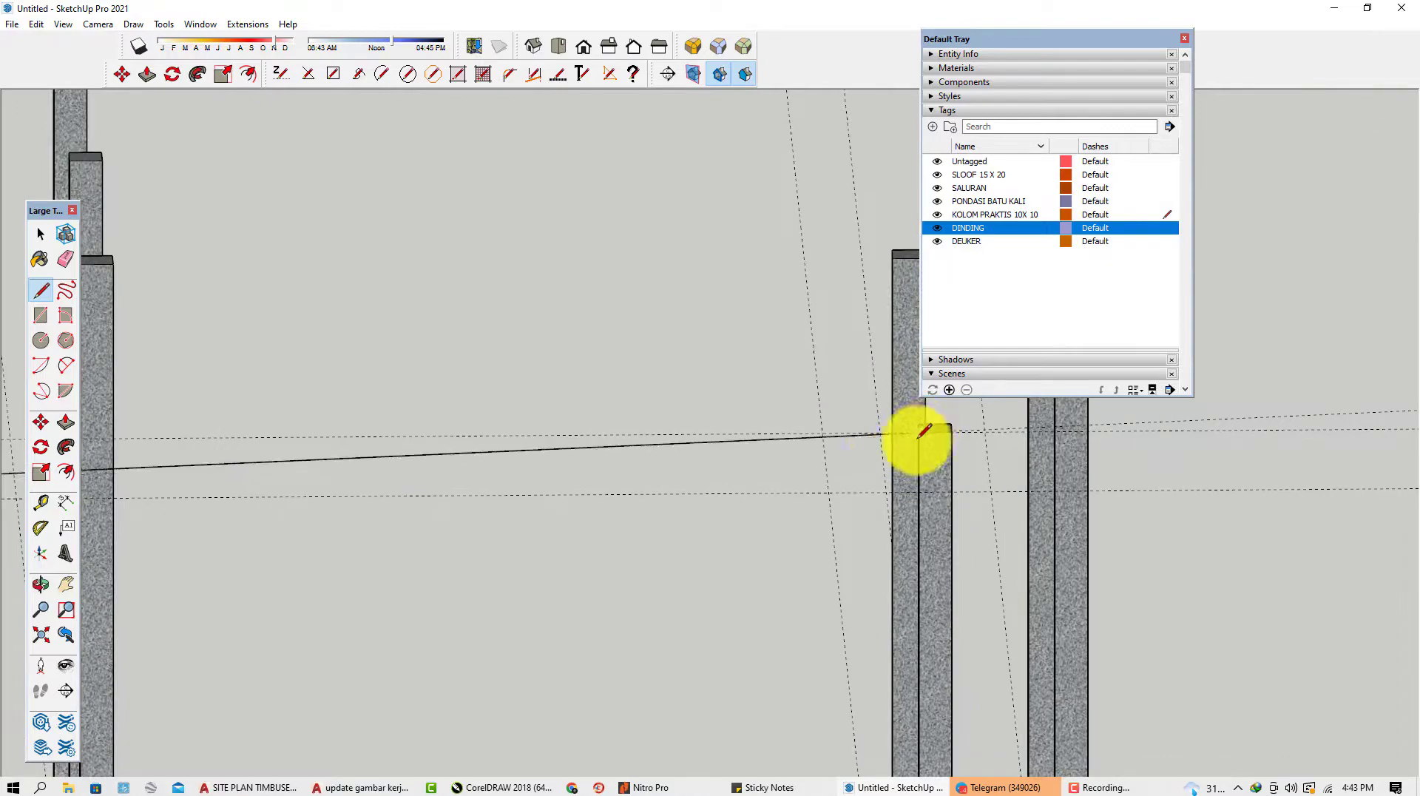
pyautogui.scroll(-4, 932, 421)
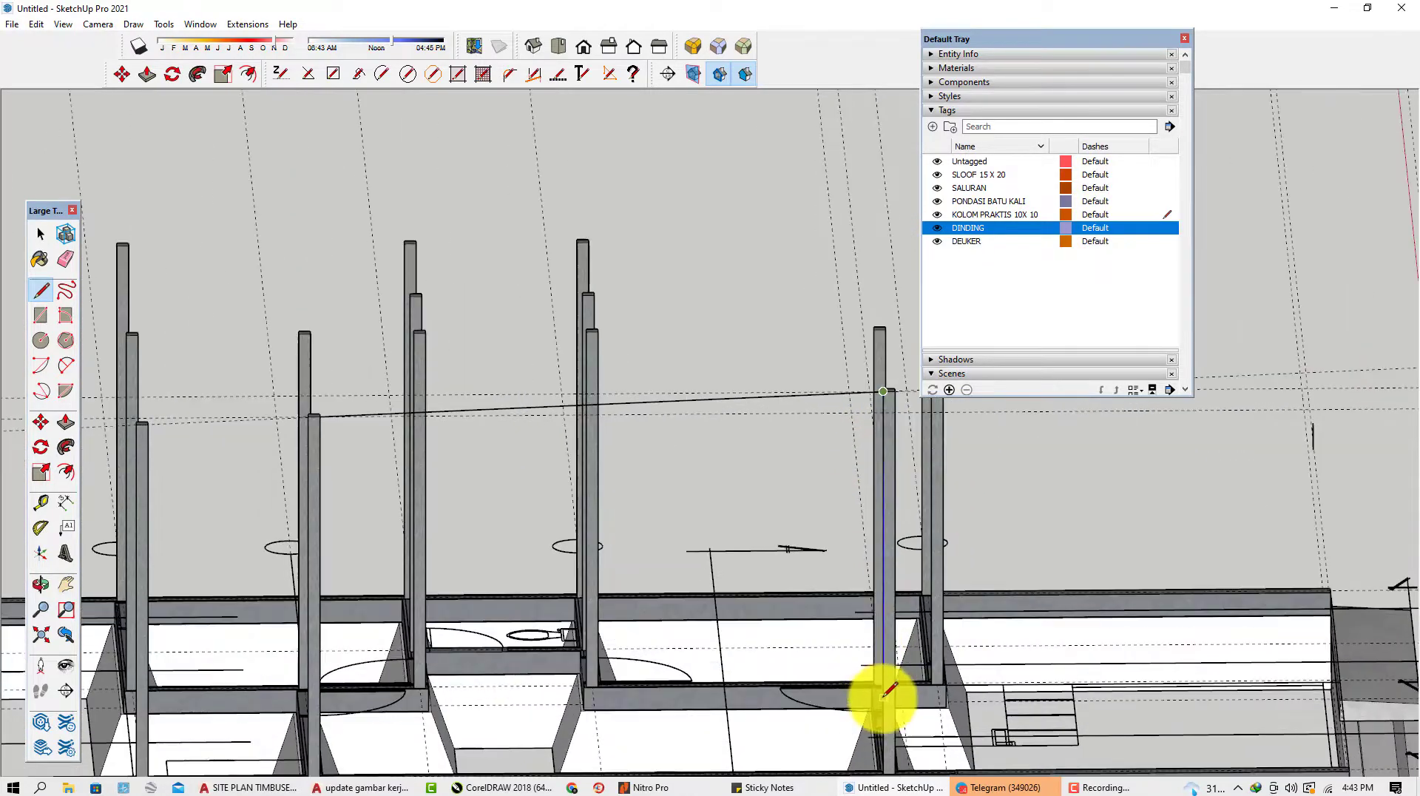
pyautogui.scroll(10, 873, 563)
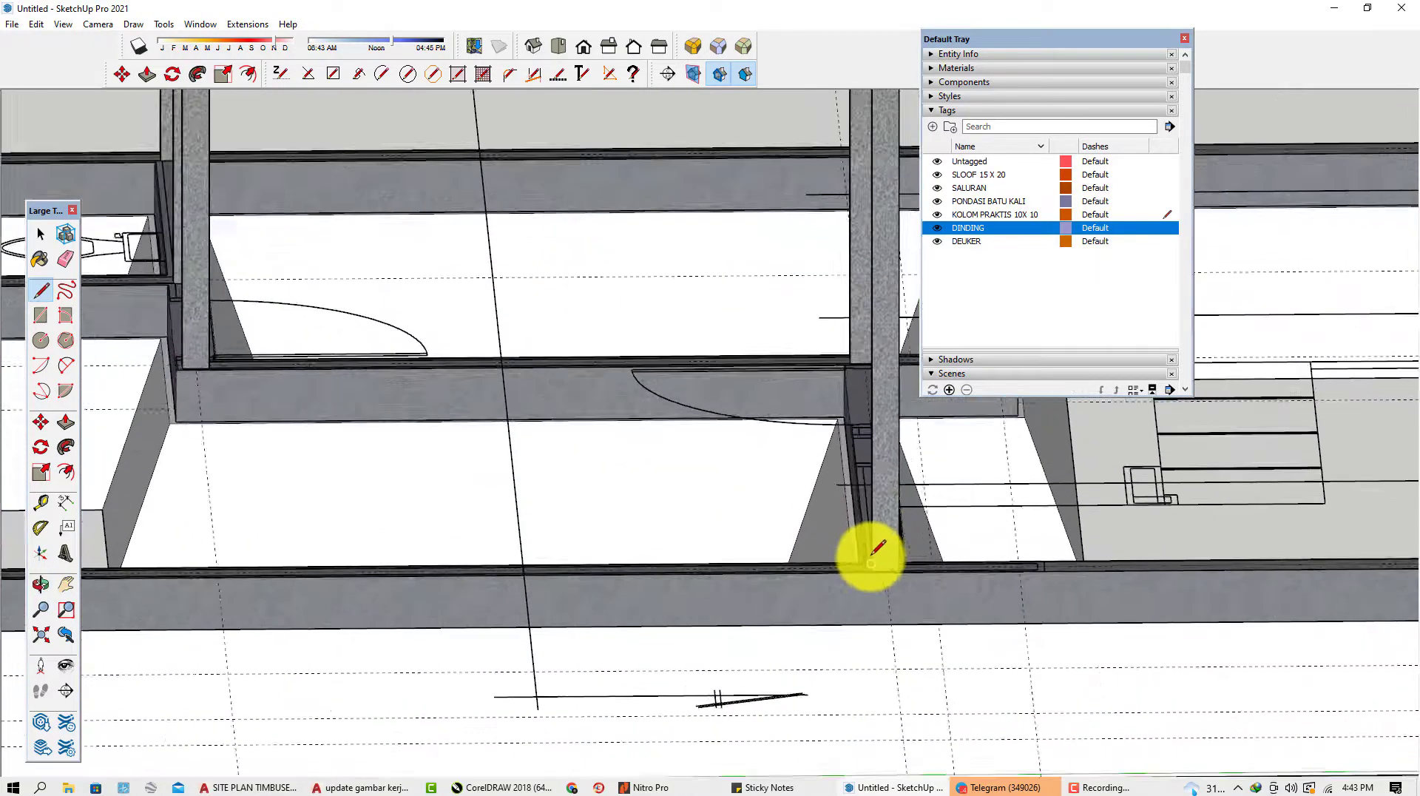
pyautogui.scroll(3, 874, 570)
pyautogui.scroll(-12, 874, 584)
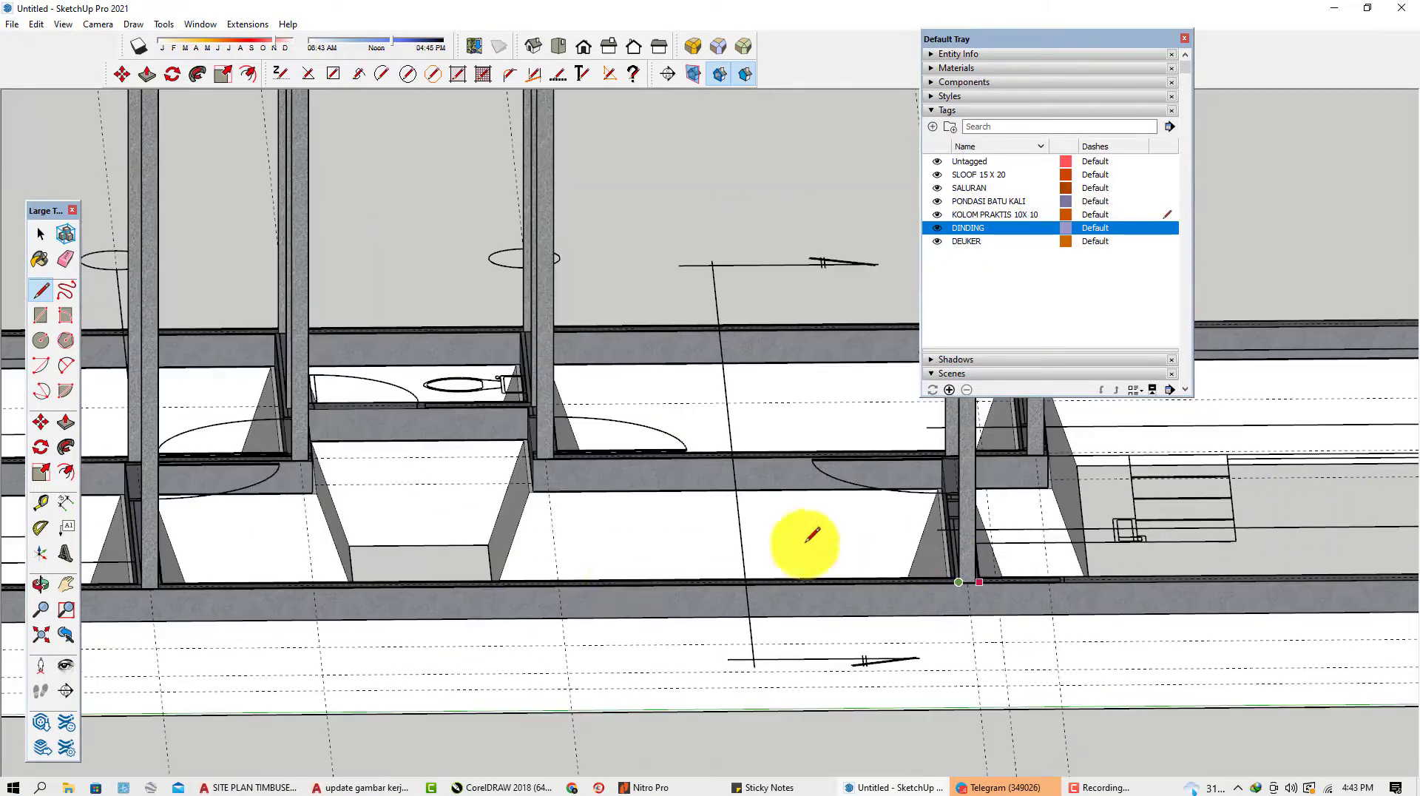
# Close the wall outline along the beam, back to the base corner of the first column, to form the wall face.
pyautogui.moveTo(585, 577)
pyautogui.mouseDown(button='middle')
pyautogui.moveTo(569, 583)
pyautogui.moveTo(868, 570)
pyautogui.moveTo(596, 593)
pyautogui.mouseUp(button='middle')
pyautogui.scroll(5, 596, 595)
pyautogui.scroll(4, 596, 604)
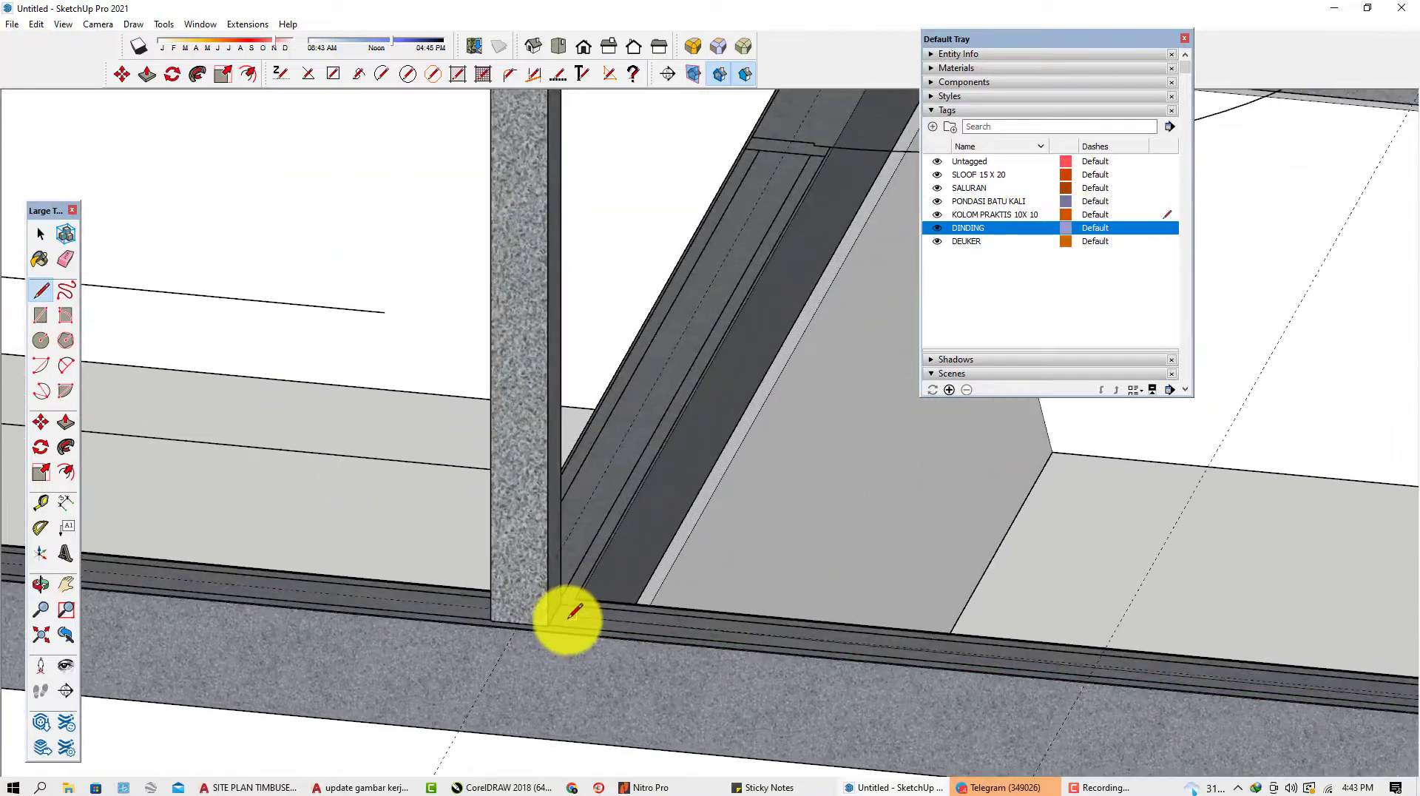
pyautogui.scroll(-8, 532, 625)
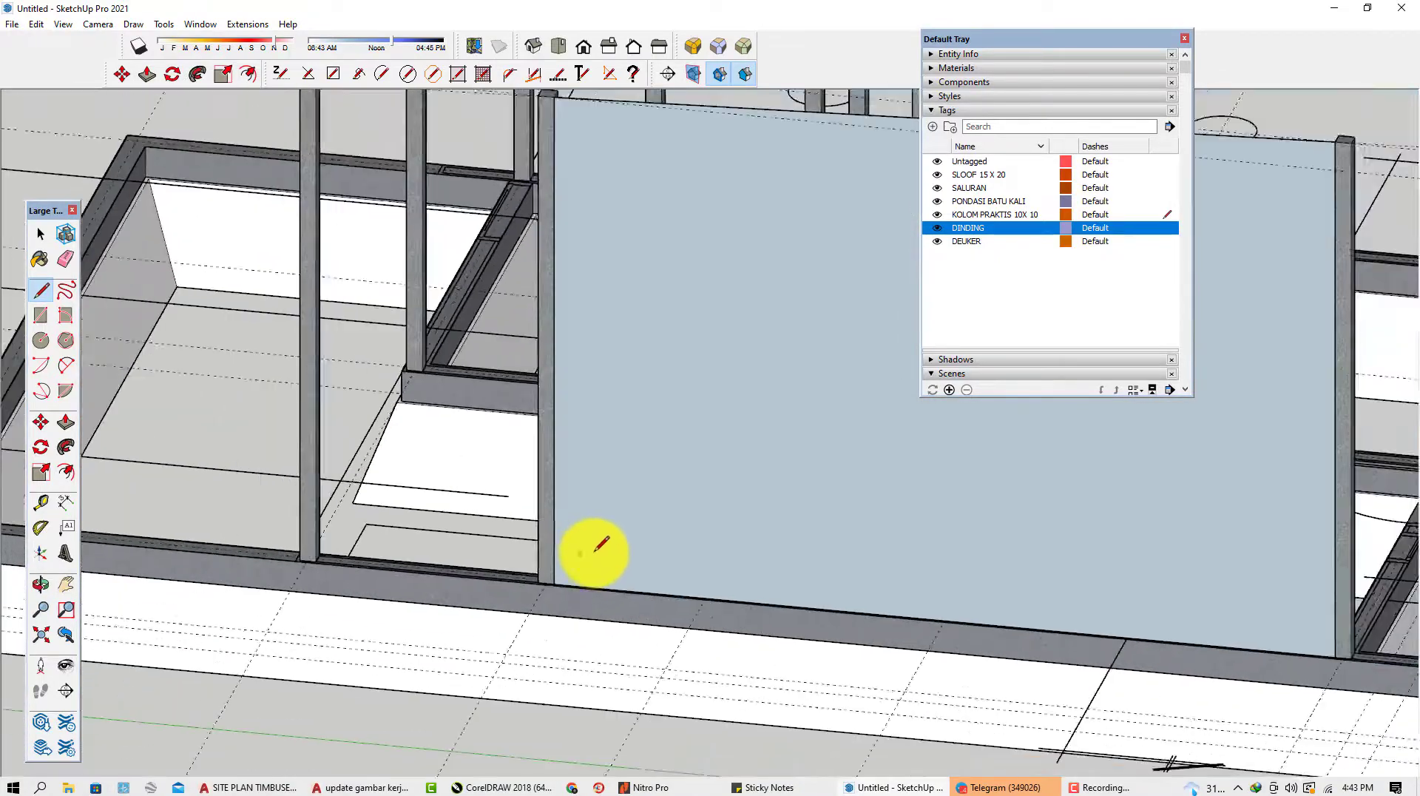
pyautogui.scroll(-6, 600, 545)
# Push/Pull the wall face to the full thickness of the adjoining columns, using the column's top corner as reference.
pyautogui.moveTo(643, 545)
pyautogui.mouseDown(button='middle')
pyautogui.moveTo(498, 533)
pyautogui.moveTo(528, 464)
pyautogui.moveTo(374, 424)
pyautogui.mouseUp(button='middle')
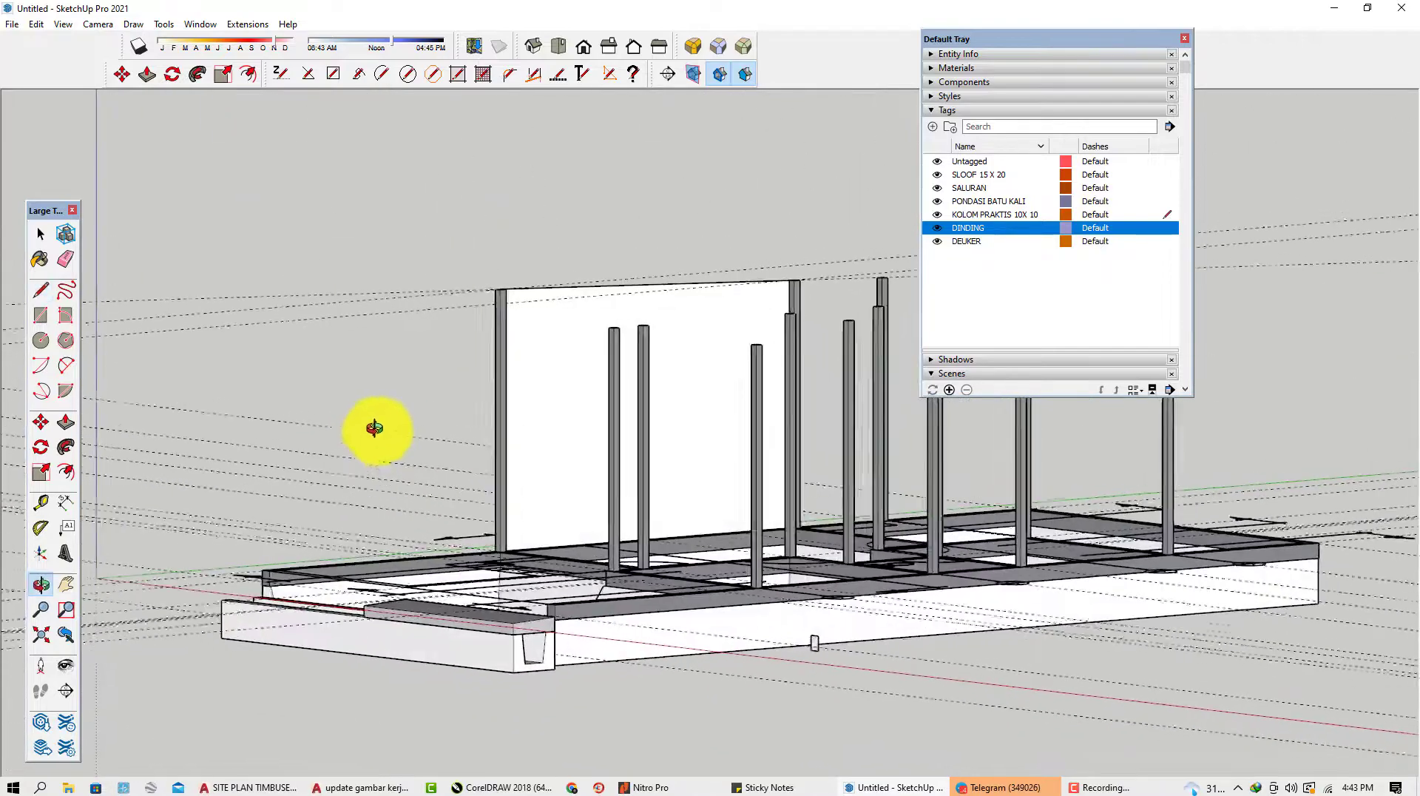
pyautogui.scroll(4, 710, 299)
pyautogui.moveTo(710, 298)
pyautogui.mouseDown(button='middle')
pyautogui.moveTo(564, 365)
pyautogui.moveTo(656, 279)
pyautogui.mouseUp(button='middle')
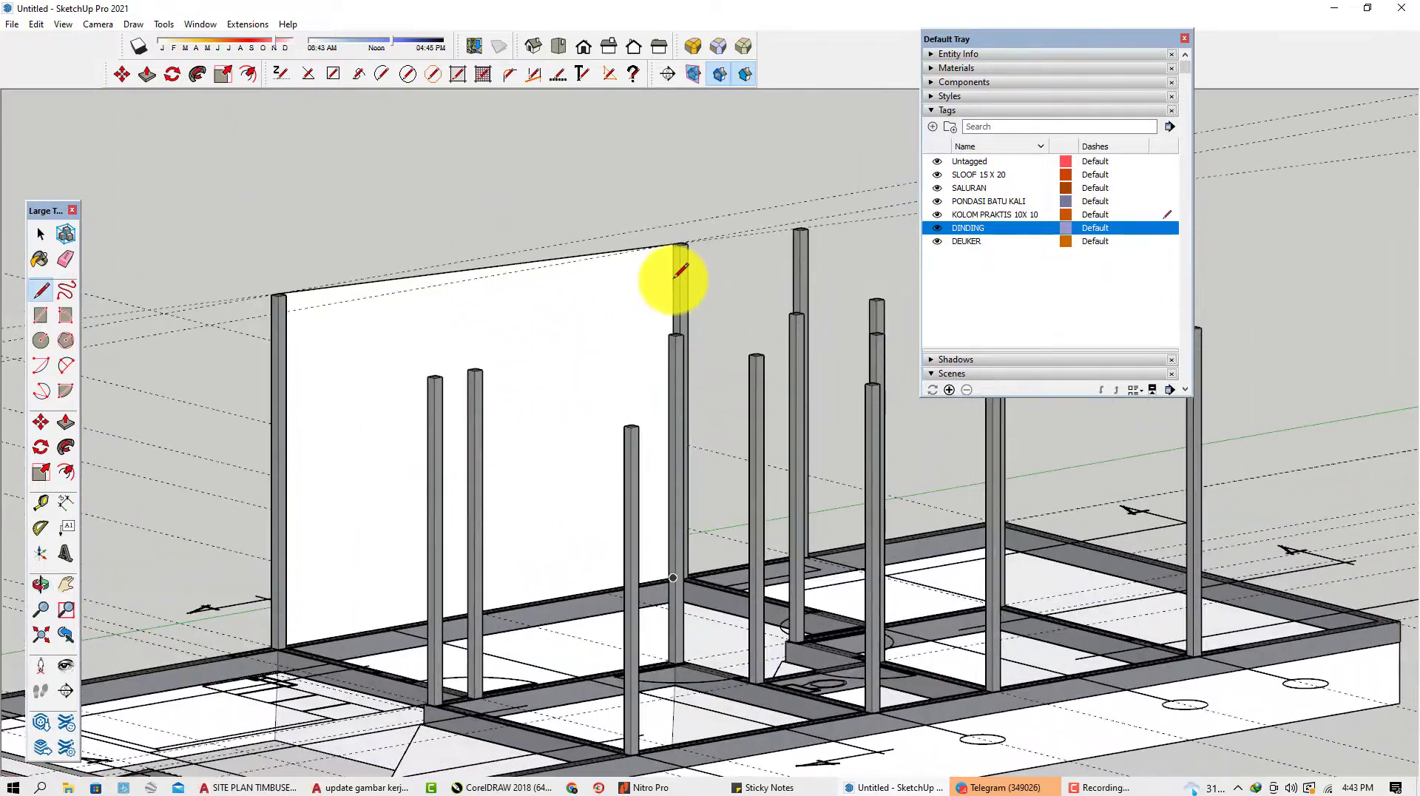
pyautogui.scroll(5, 650, 343)
pyautogui.press('space')
pyautogui.click(615, 314)
pyautogui.press('p')
pyautogui.scroll(3, 621, 295)
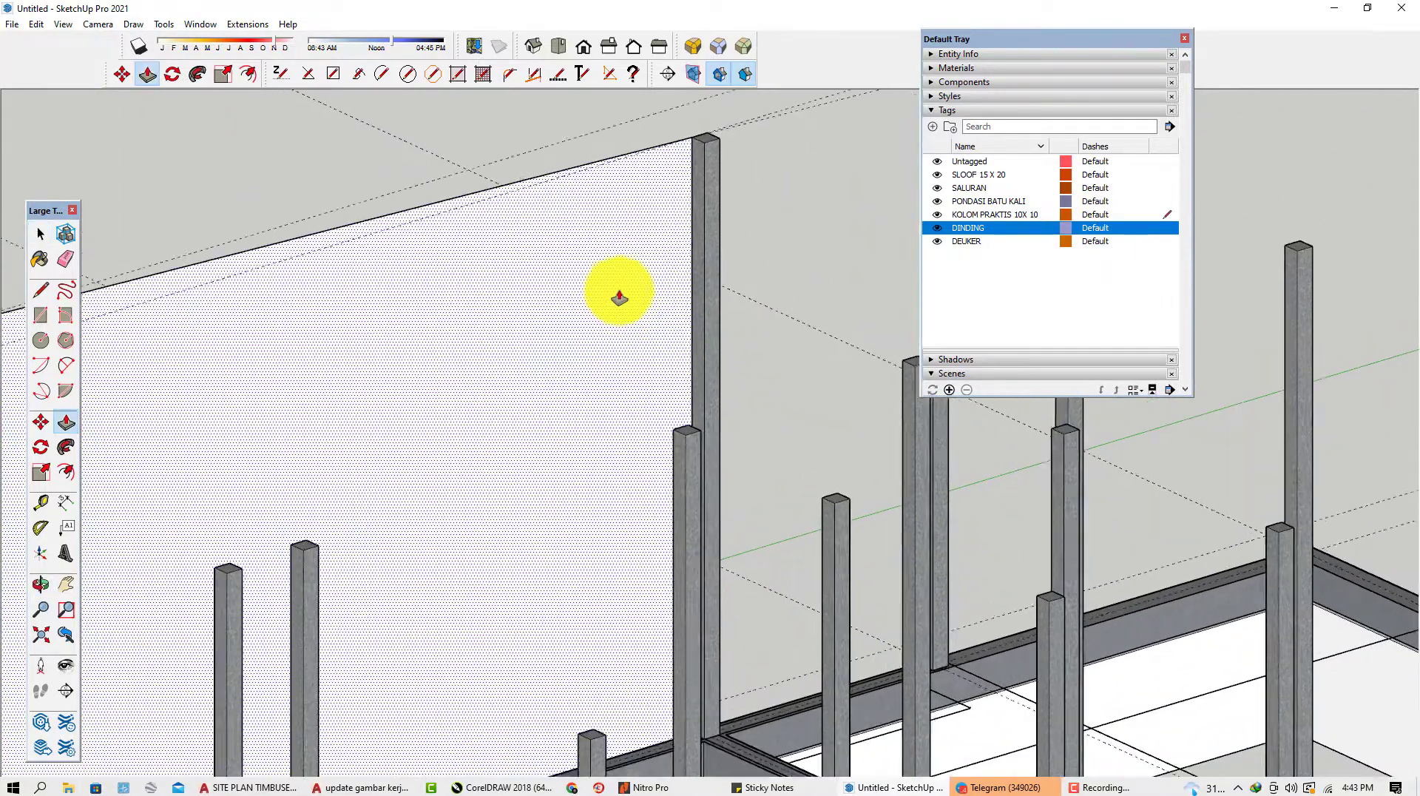
pyautogui.click(717, 132)
pyautogui.press('space')
pyautogui.scroll(-4, 646, 233)
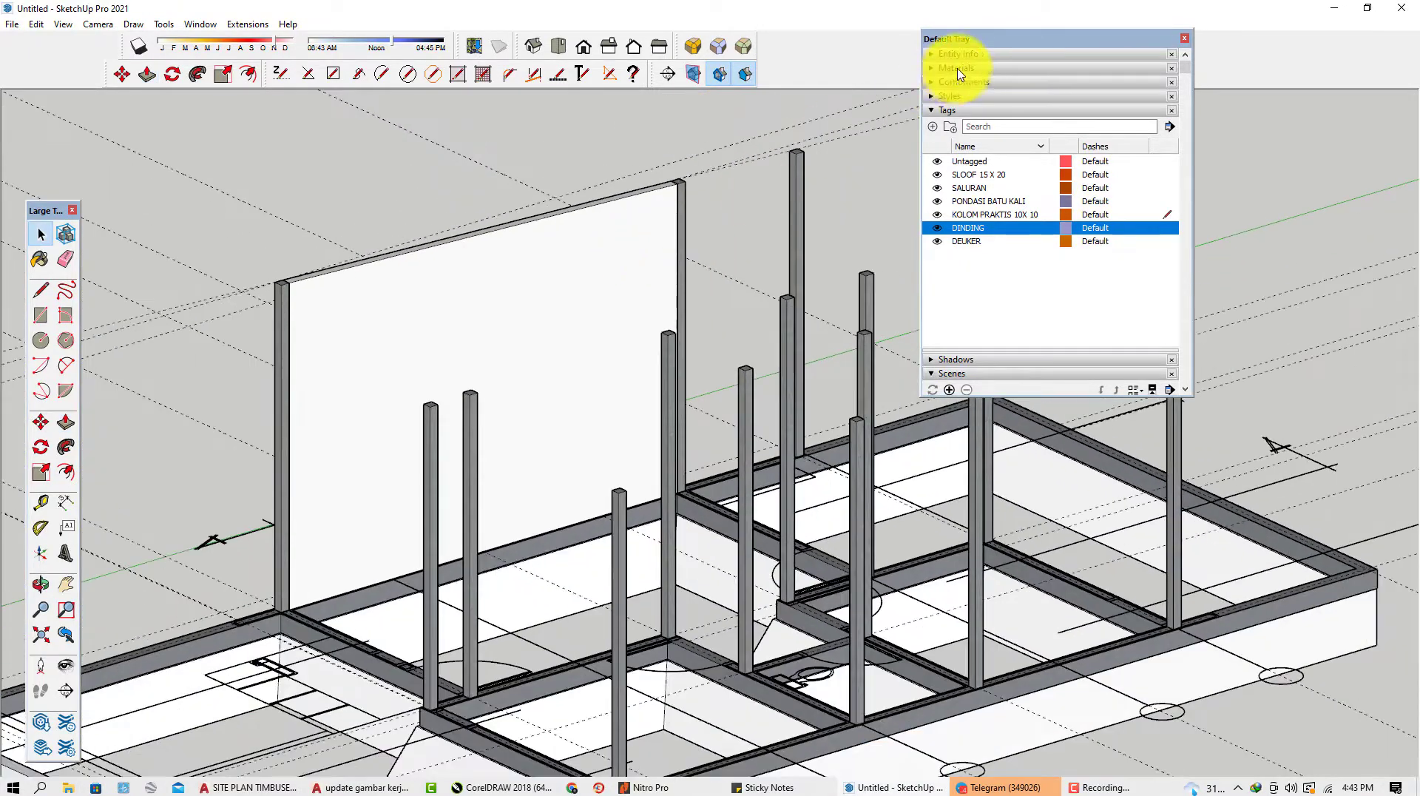
# Paint the inner wall face with Brick Rough Dark from the Brick, Cladding and Siding materials.
pyautogui.click(957, 68)
pyautogui.click(1076, 163)
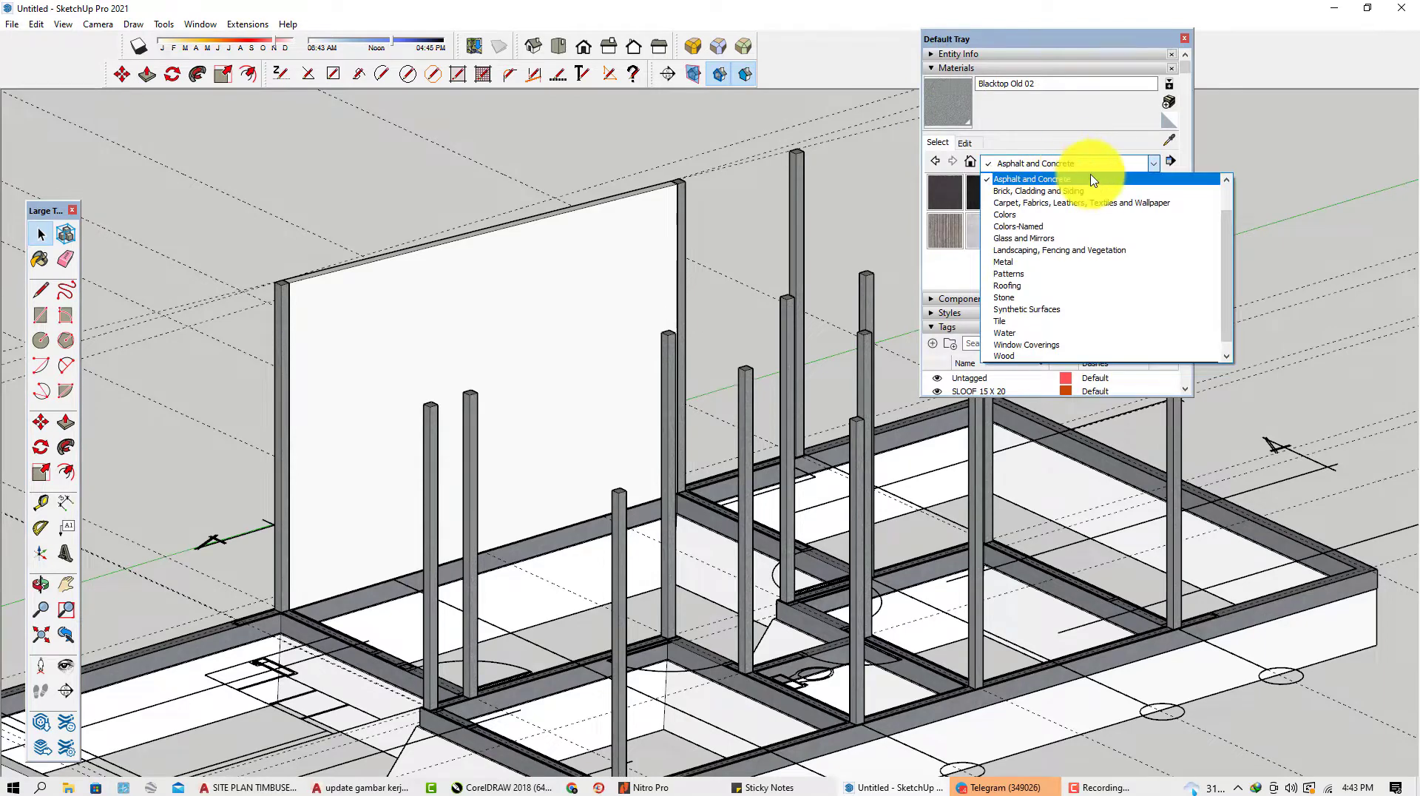
pyautogui.click(1069, 191)
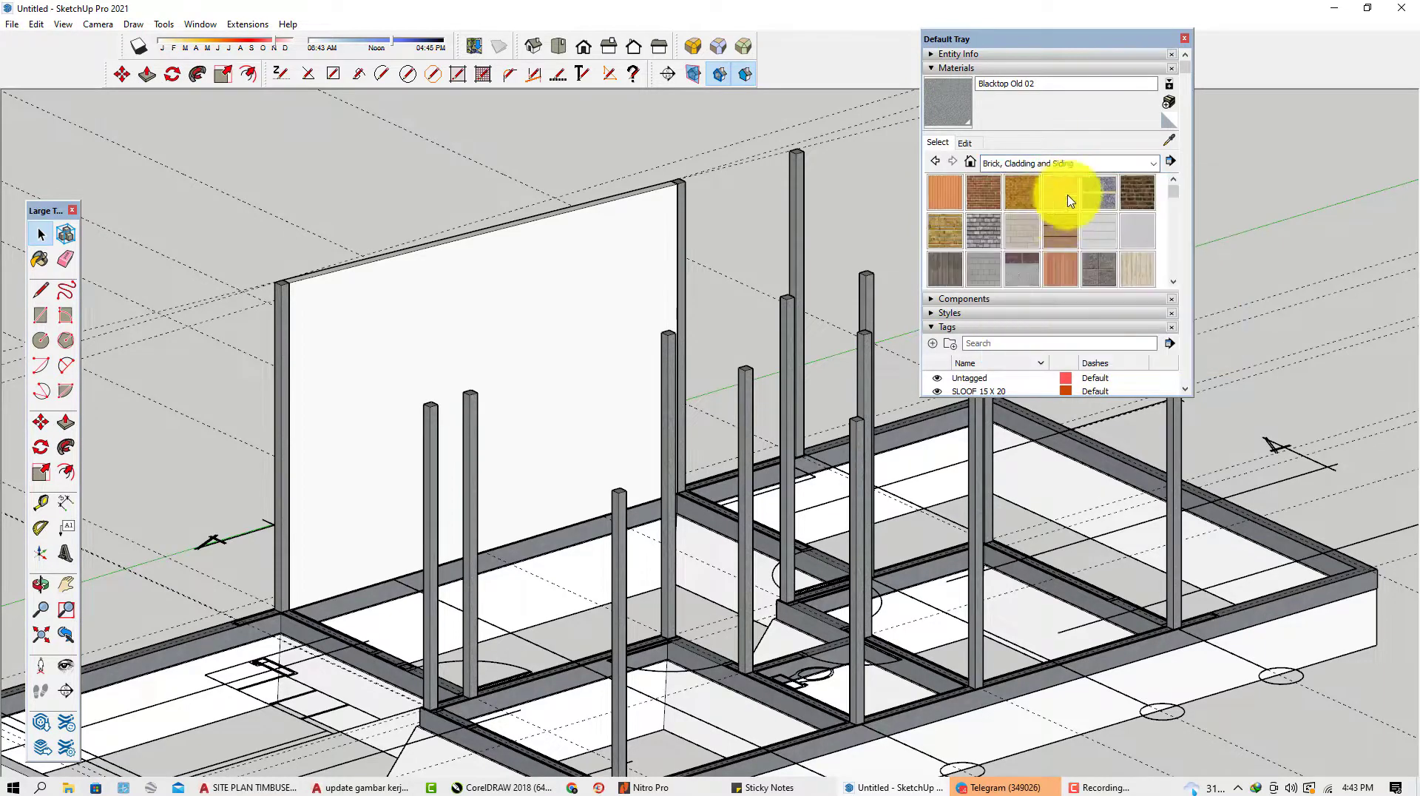
pyautogui.click(1130, 187)
pyautogui.click(580, 279)
pyautogui.scroll(3, 585, 278)
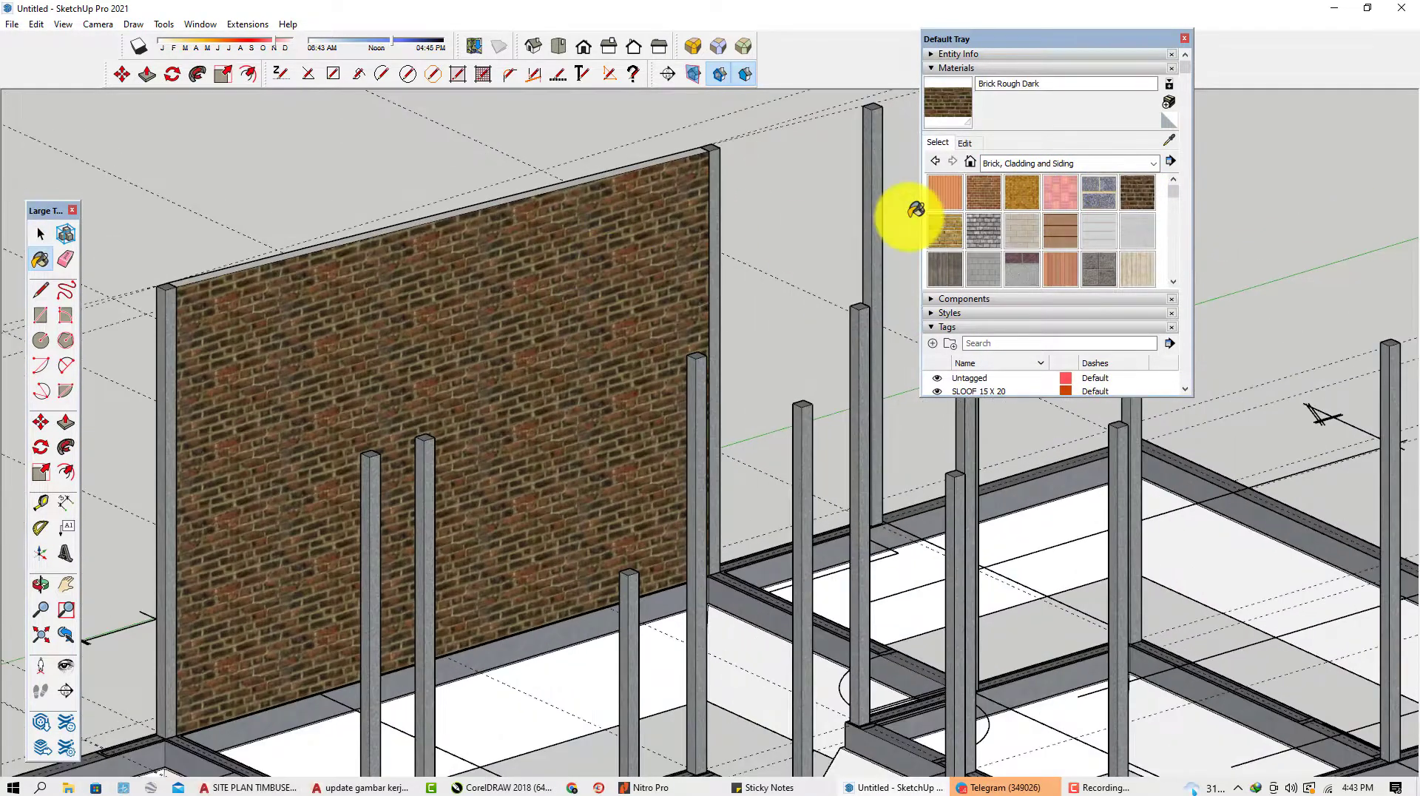
# Repaint the inner wall face with the Brick Antique 01 material.
pyautogui.click(980, 196)
pyautogui.click(611, 222)
pyautogui.scroll(1, 611, 221)
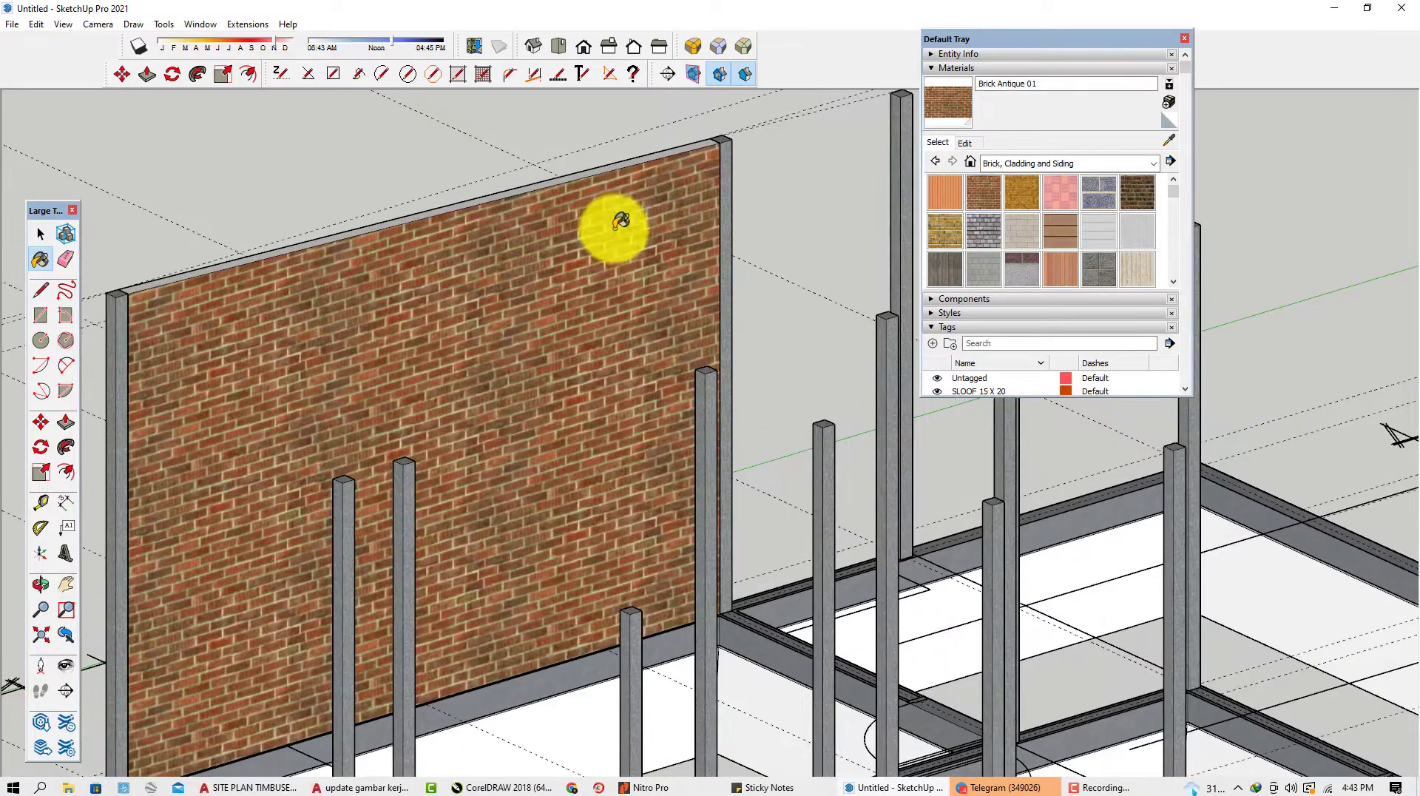
pyautogui.scroll(-1, 602, 224)
# Select the whole wall and paint all its faces with Brick Antique 01.
pyautogui.press('space')
pyautogui.tripleClick(590, 232)
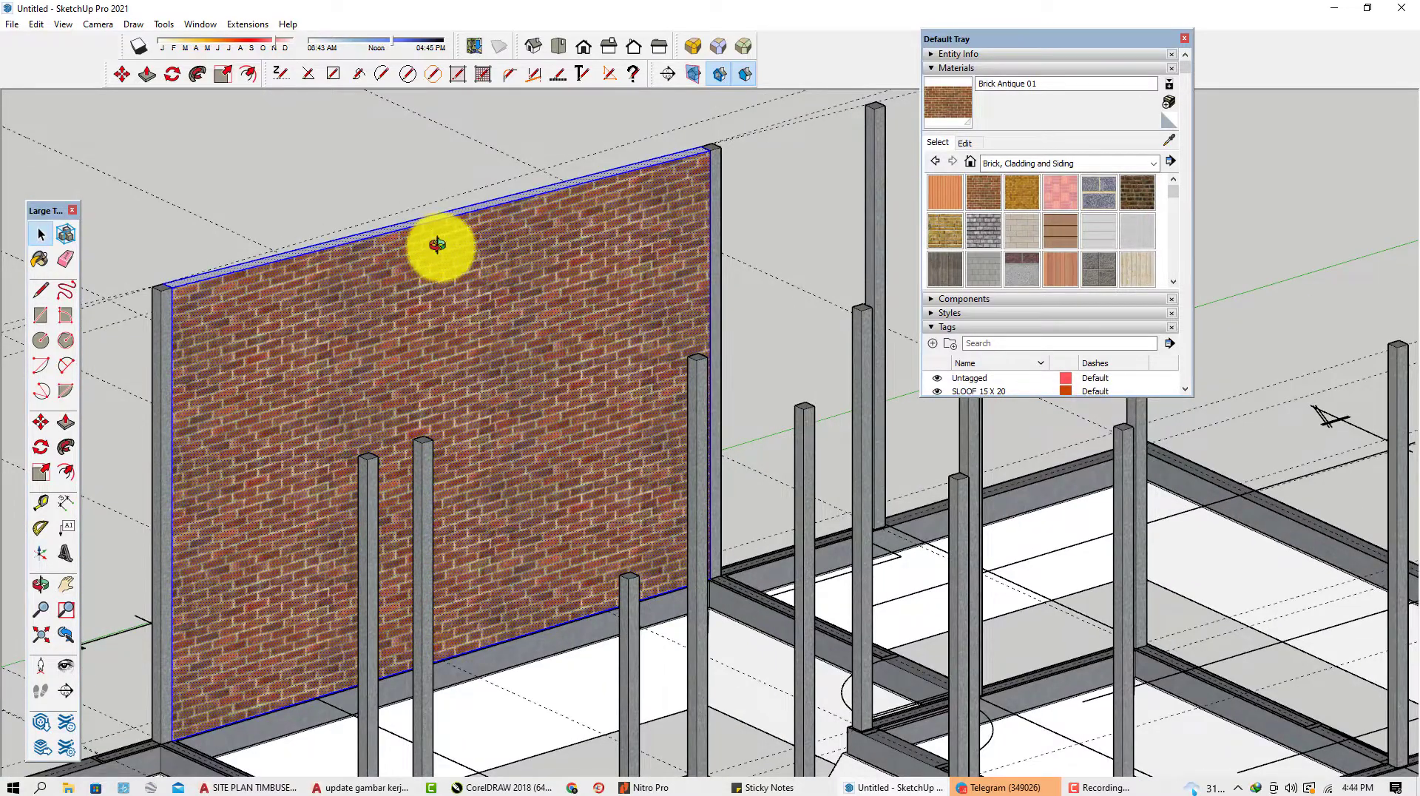
pyautogui.moveTo(439, 246)
pyautogui.mouseDown(button='middle')
pyautogui.moveTo(943, 248)
pyautogui.moveTo(953, 163)
pyautogui.mouseUp(button='middle')
pyautogui.click(950, 109)
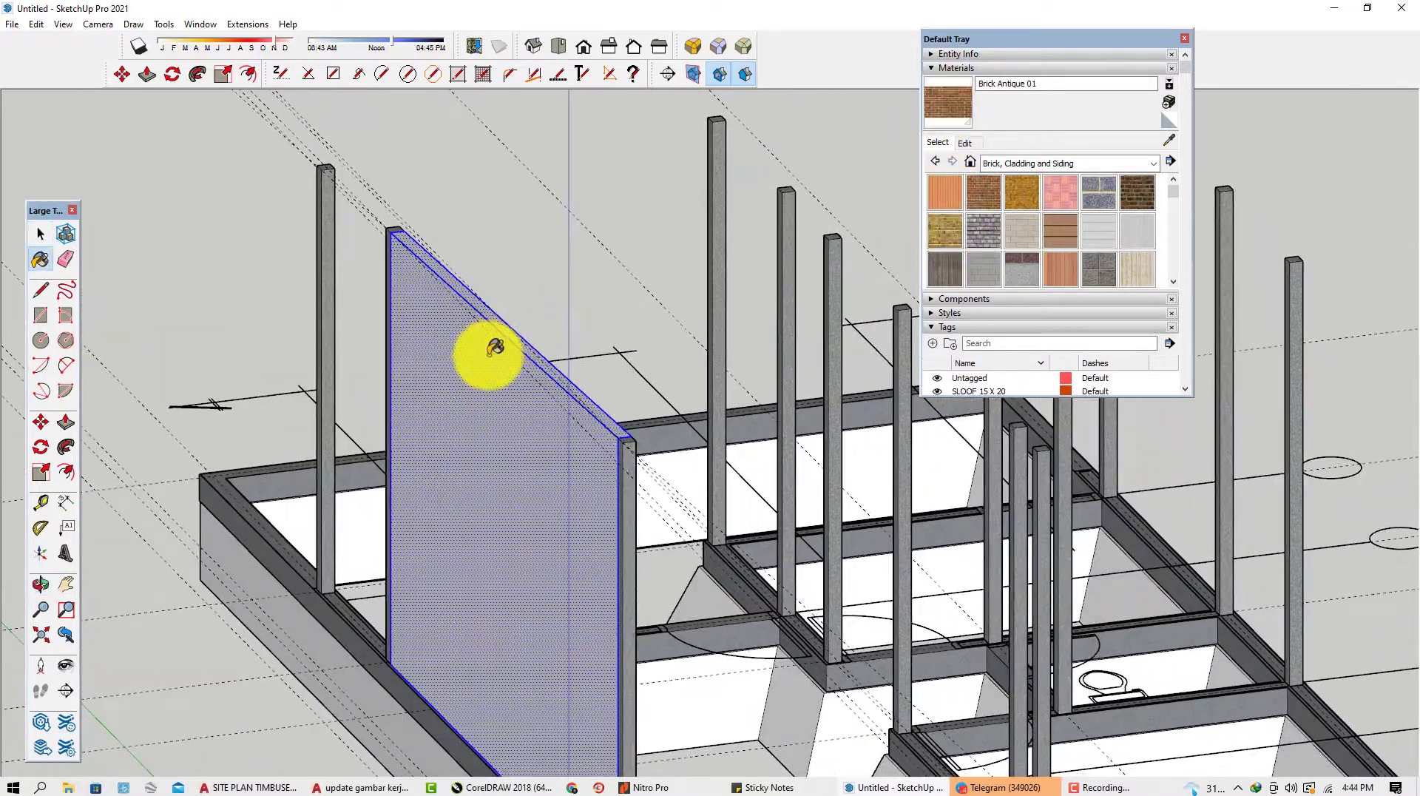
pyautogui.click(485, 355)
pyautogui.moveTo(485, 355)
pyautogui.mouseDown(button='middle')
pyautogui.moveTo(564, 380)
pyautogui.moveTo(358, 381)
pyautogui.moveTo(474, 297)
pyautogui.moveTo(526, 297)
pyautogui.mouseUp(button='middle')
pyautogui.press('space')
pyautogui.click(427, 204)
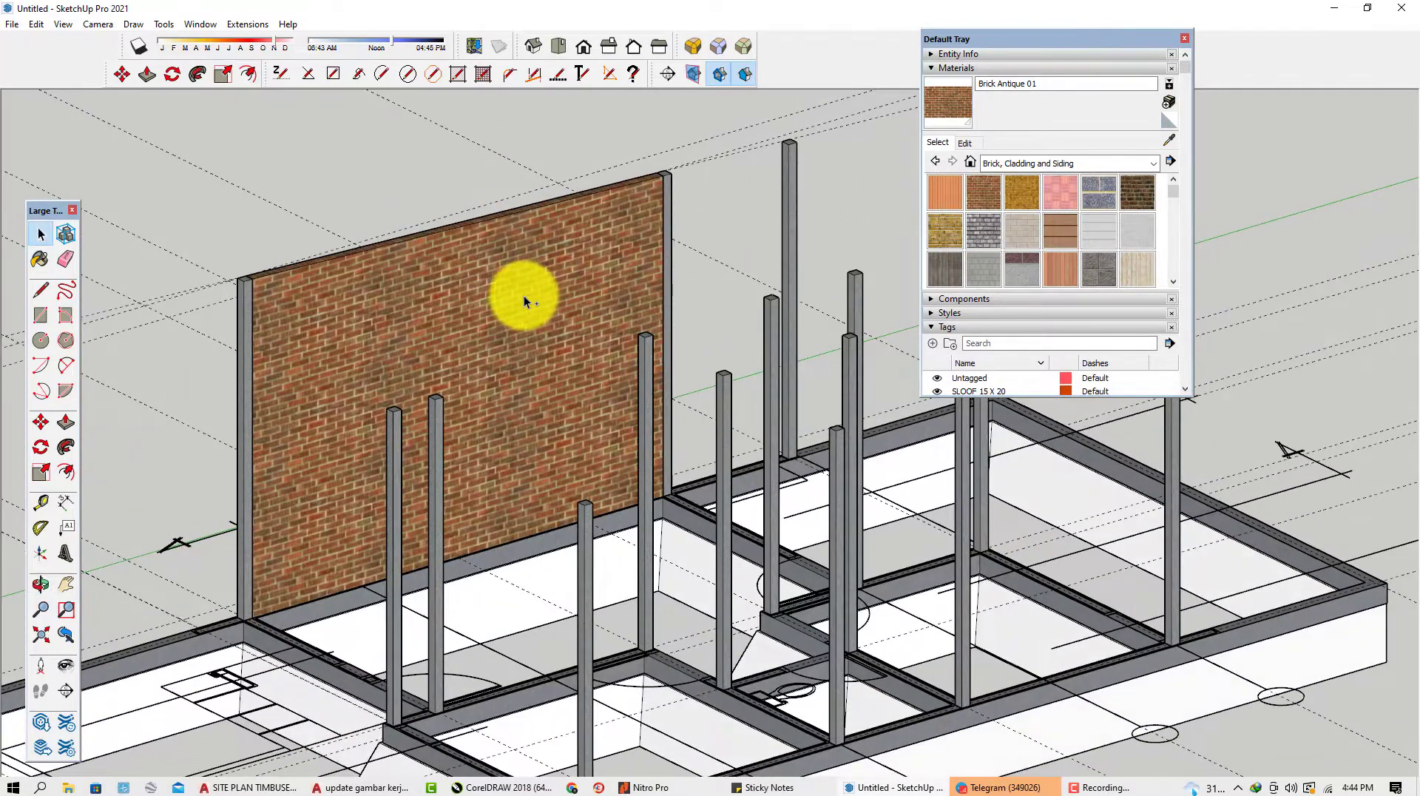
# Undo the brick painting on the wall.
pyautogui.hotkey('ctrl', 'z')
pyautogui.hotkey('ctrl', 'z')
pyautogui.hotkey('ctrl', 'z')
# Select the wall's faces and edges and make them a group.
pyautogui.scroll(5, 516, 295)
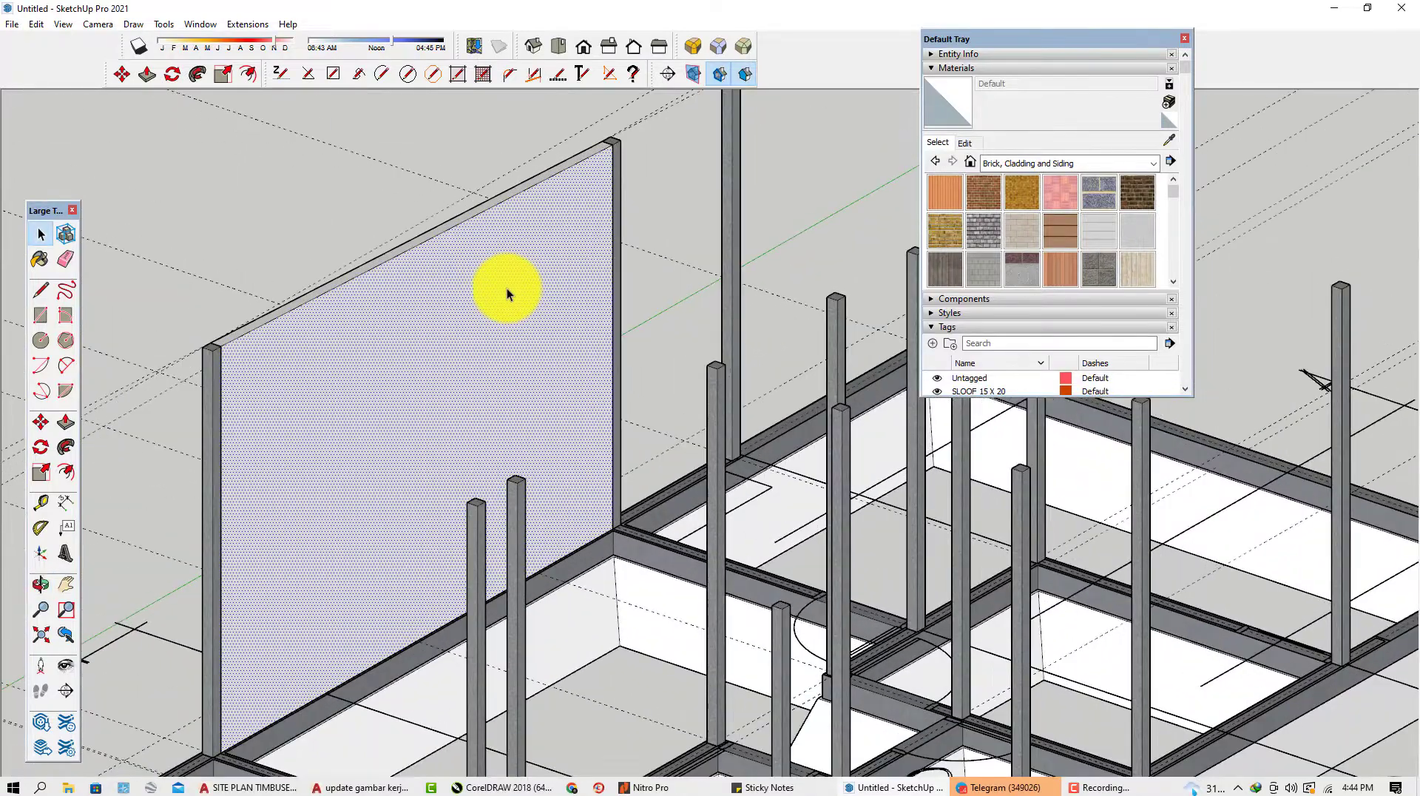
pyautogui.doubleClick(507, 291)
pyautogui.rightClick(507, 287)
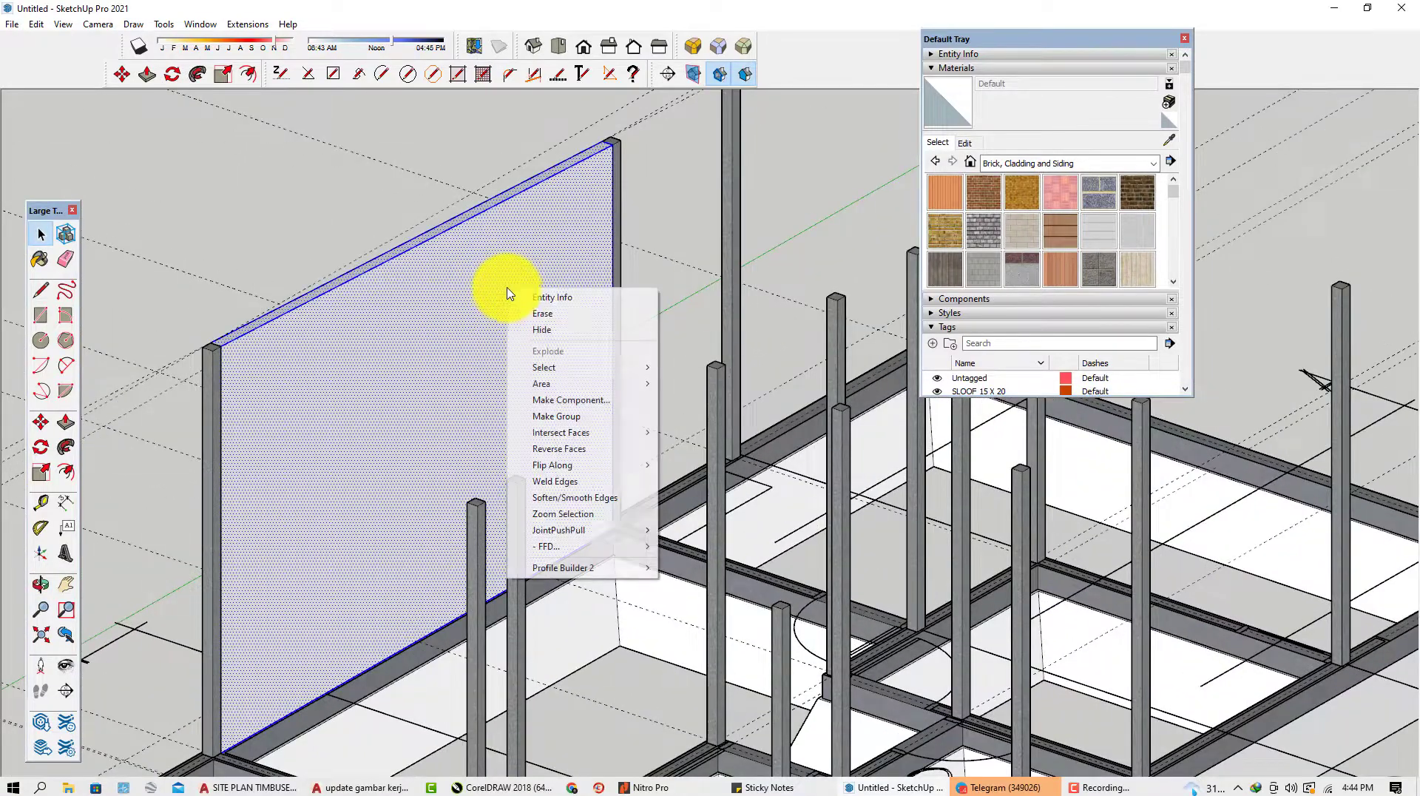
pyautogui.click(549, 416)
# Delete the stray sloping guide line that crosses the wall's upper column corner.
pyautogui.moveTo(393, 371); pyautogui.dragTo(623, 280, button='middle')
pyautogui.scroll(6, 387, 301)
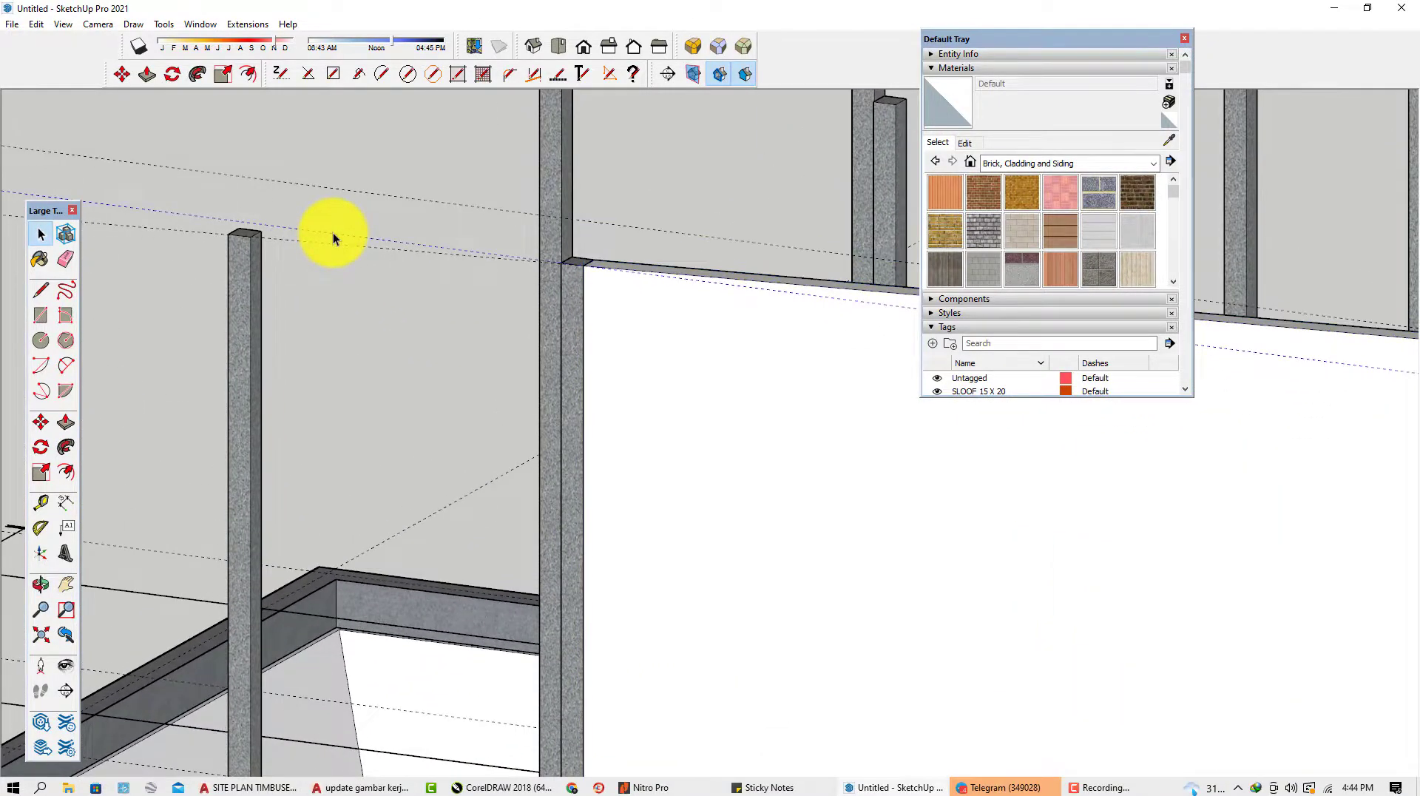
pyautogui.moveTo(329, 237); pyautogui.dragTo(337, 196, button='middle')
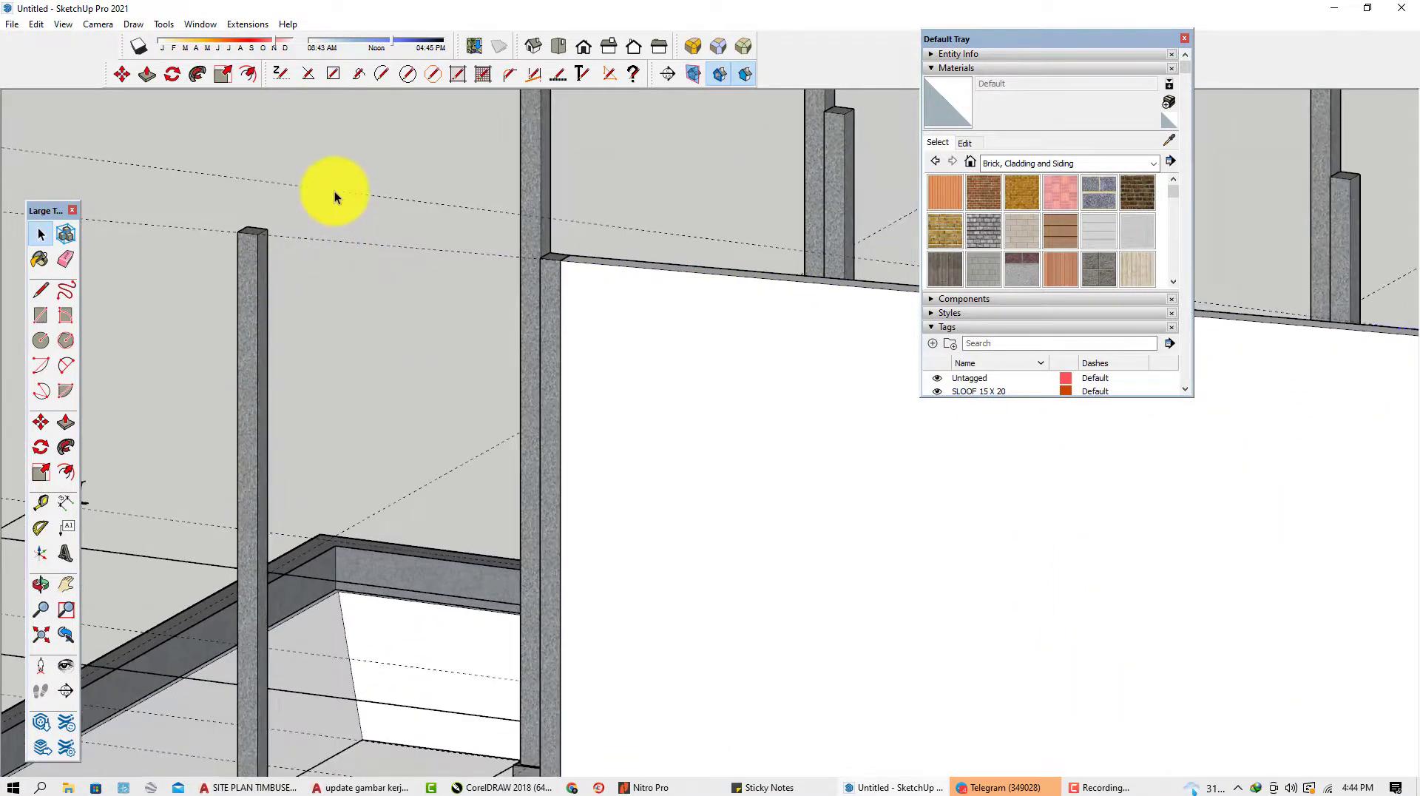
# Add a Tape Measure guide along the wall's top edge, extending across the top of the next column away from the drain.
pyautogui.scroll(-5, 341, 248)
pyautogui.moveTo(342, 253); pyautogui.dragTo(315, 213, button='middle')
pyautogui.scroll(2, 392, 225)
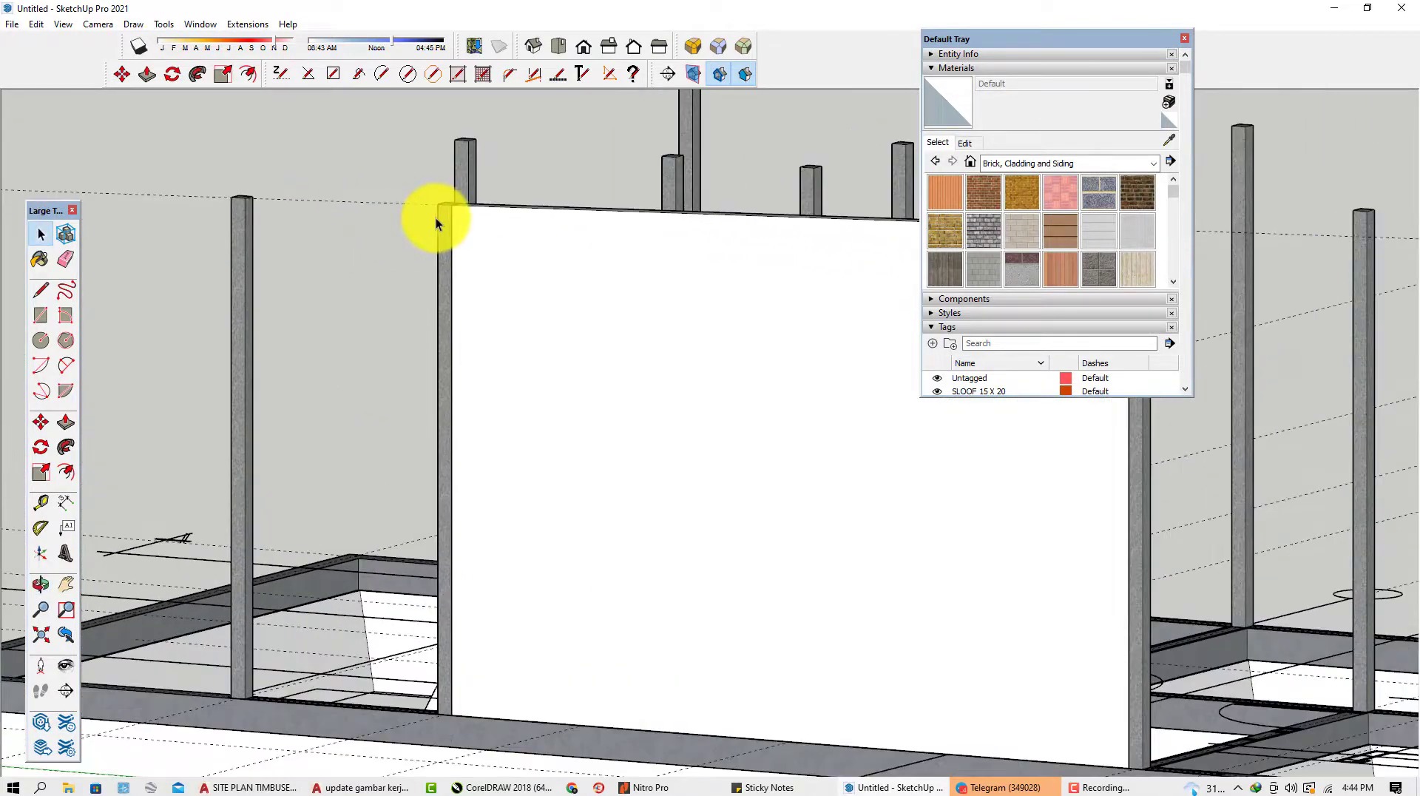
pyautogui.scroll(2, 438, 219)
pyautogui.press('t')
pyautogui.scroll(3, 576, 198)
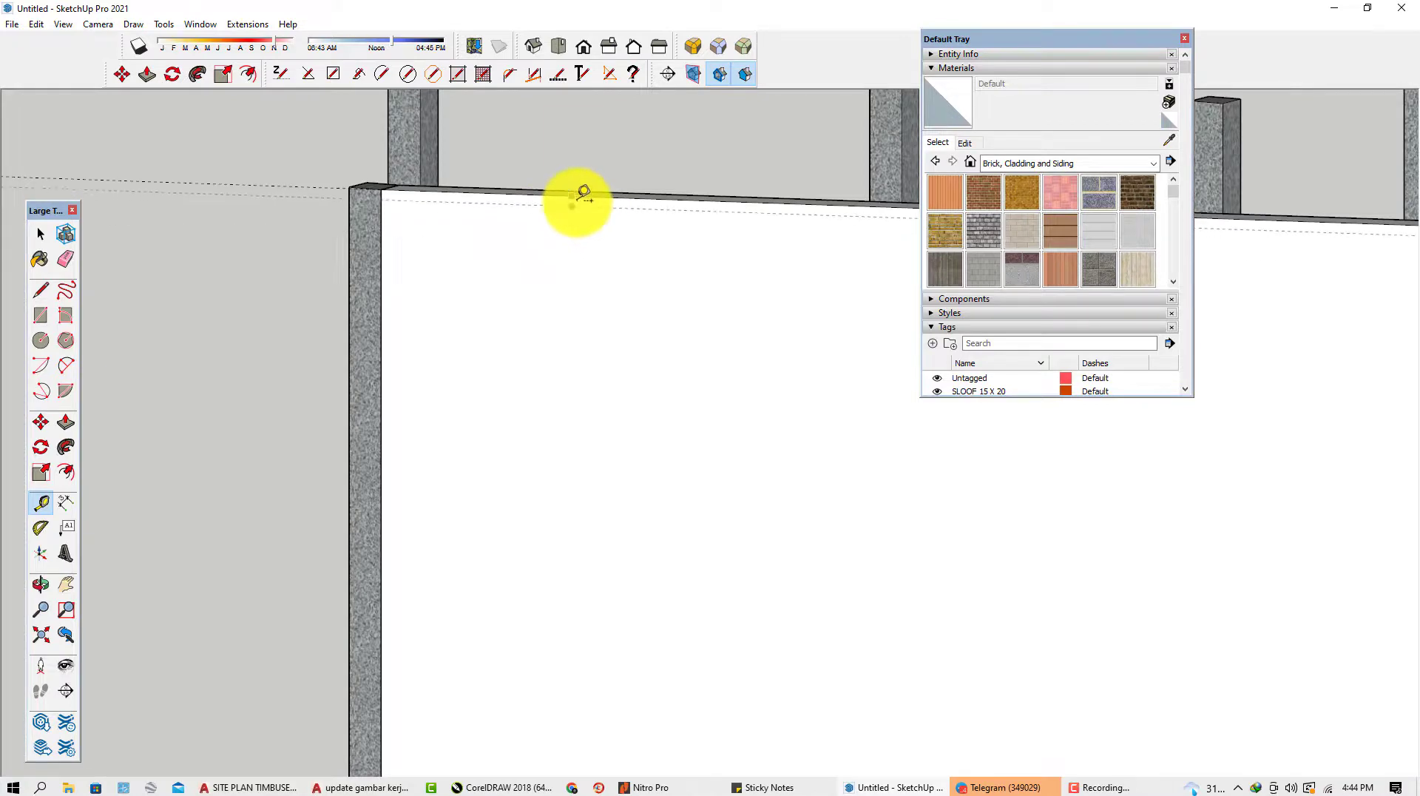
pyautogui.scroll(-4, 592, 246)
pyautogui.scroll(4, 152, 212)
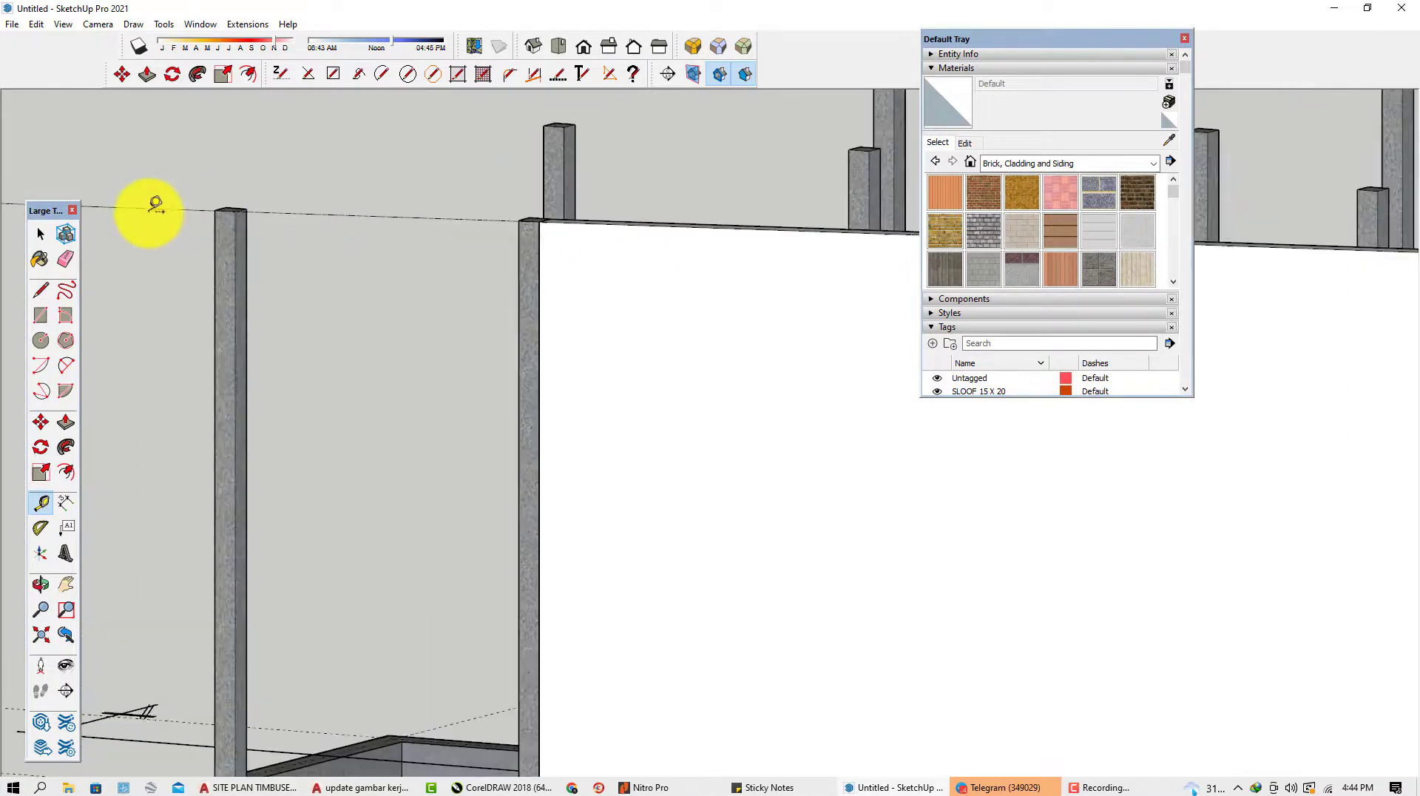
pyautogui.scroll(3, 237, 205)
pyautogui.scroll(-4, 181, 209)
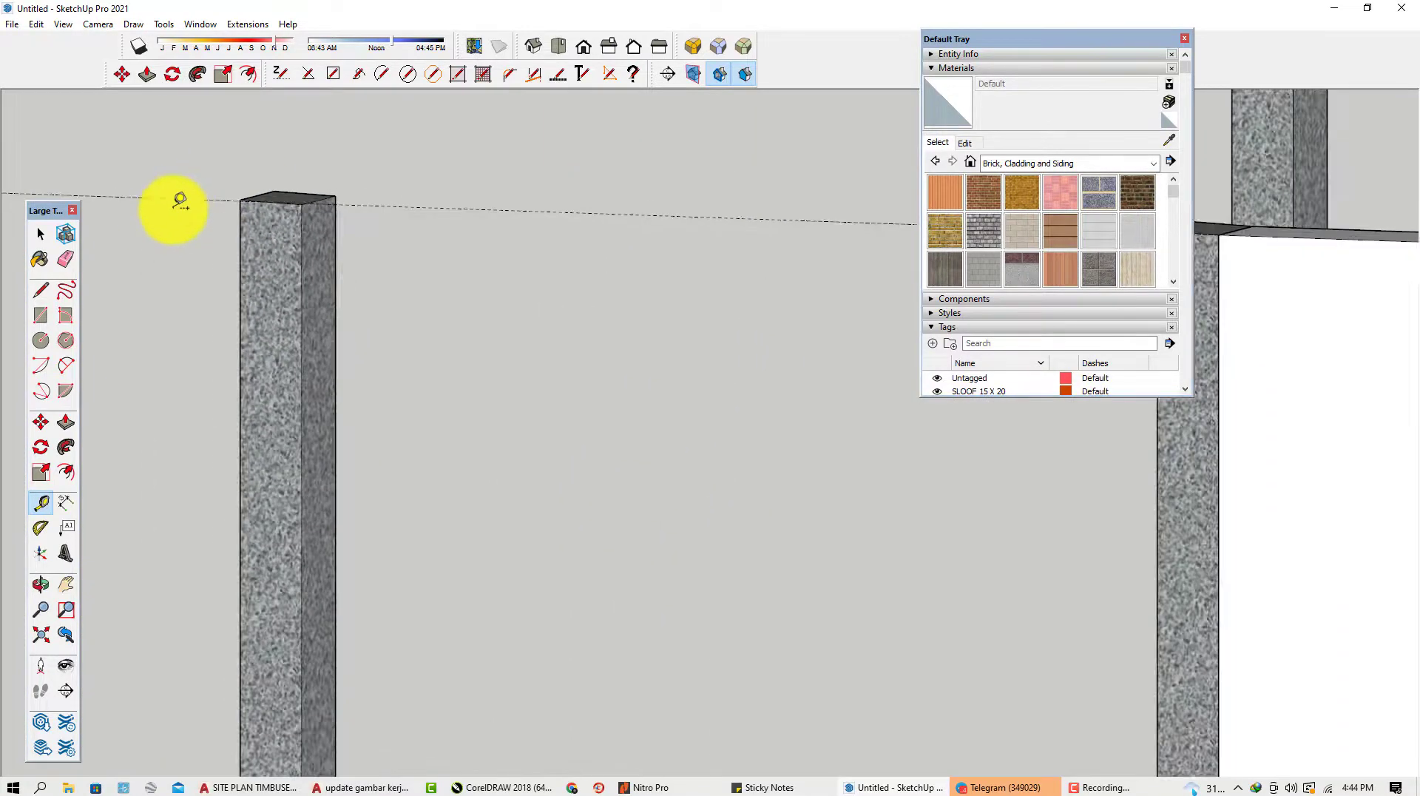
pyautogui.scroll(-4, 301, 307)
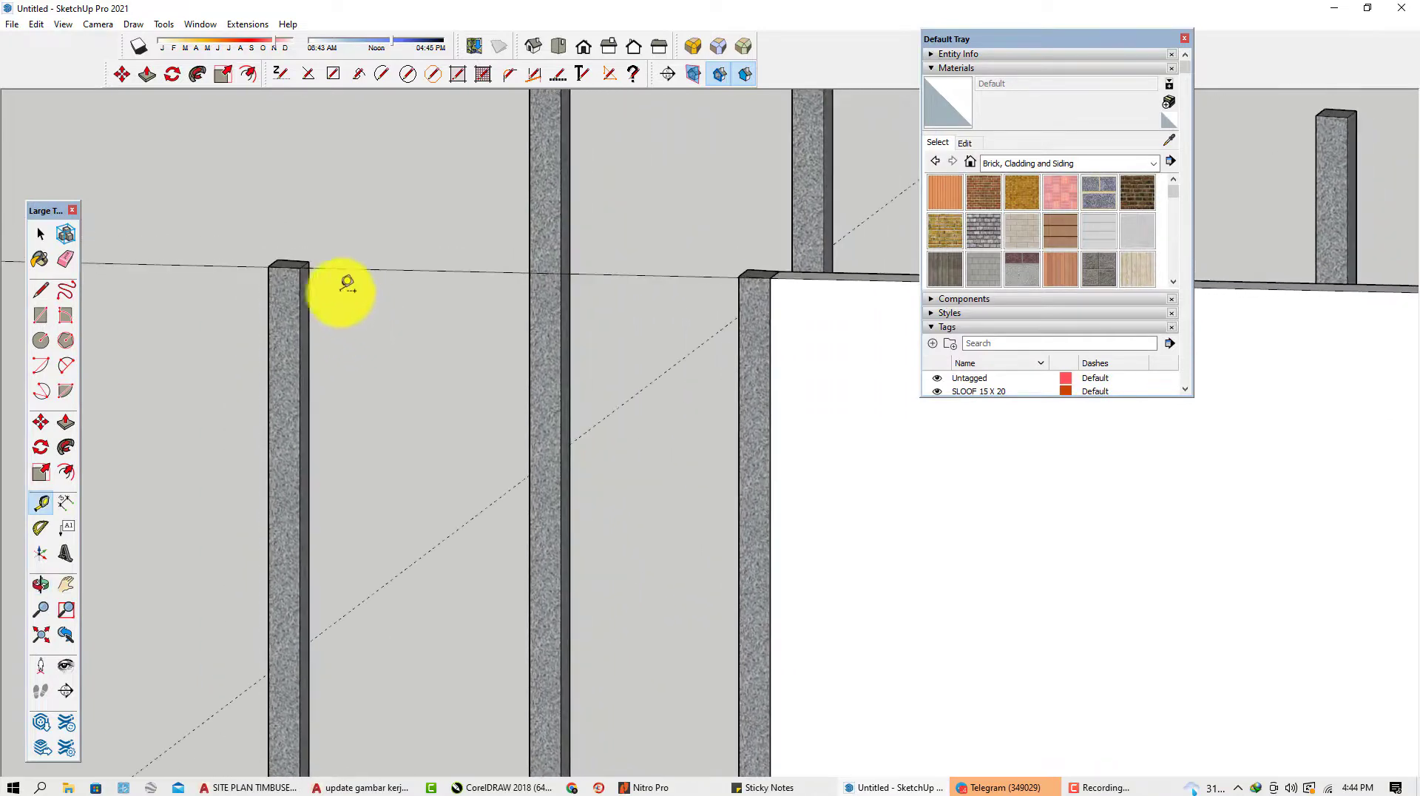
# Draw the outline of the next wall panel between the grouped wall's end column and the adjacent column, from the sloof to the column tops.
pyautogui.press('l')
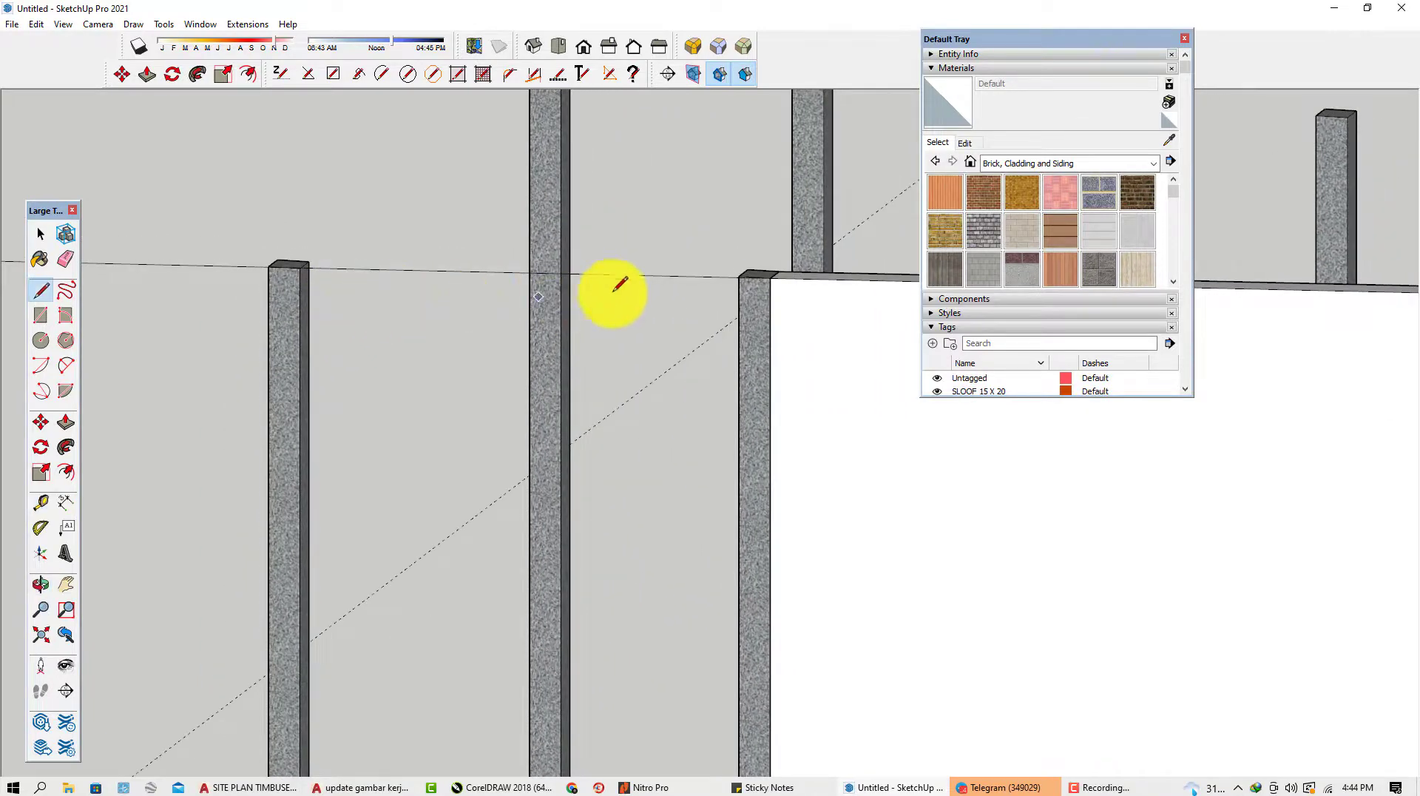
pyautogui.click(739, 276)
pyautogui.scroll(-3, 379, 244)
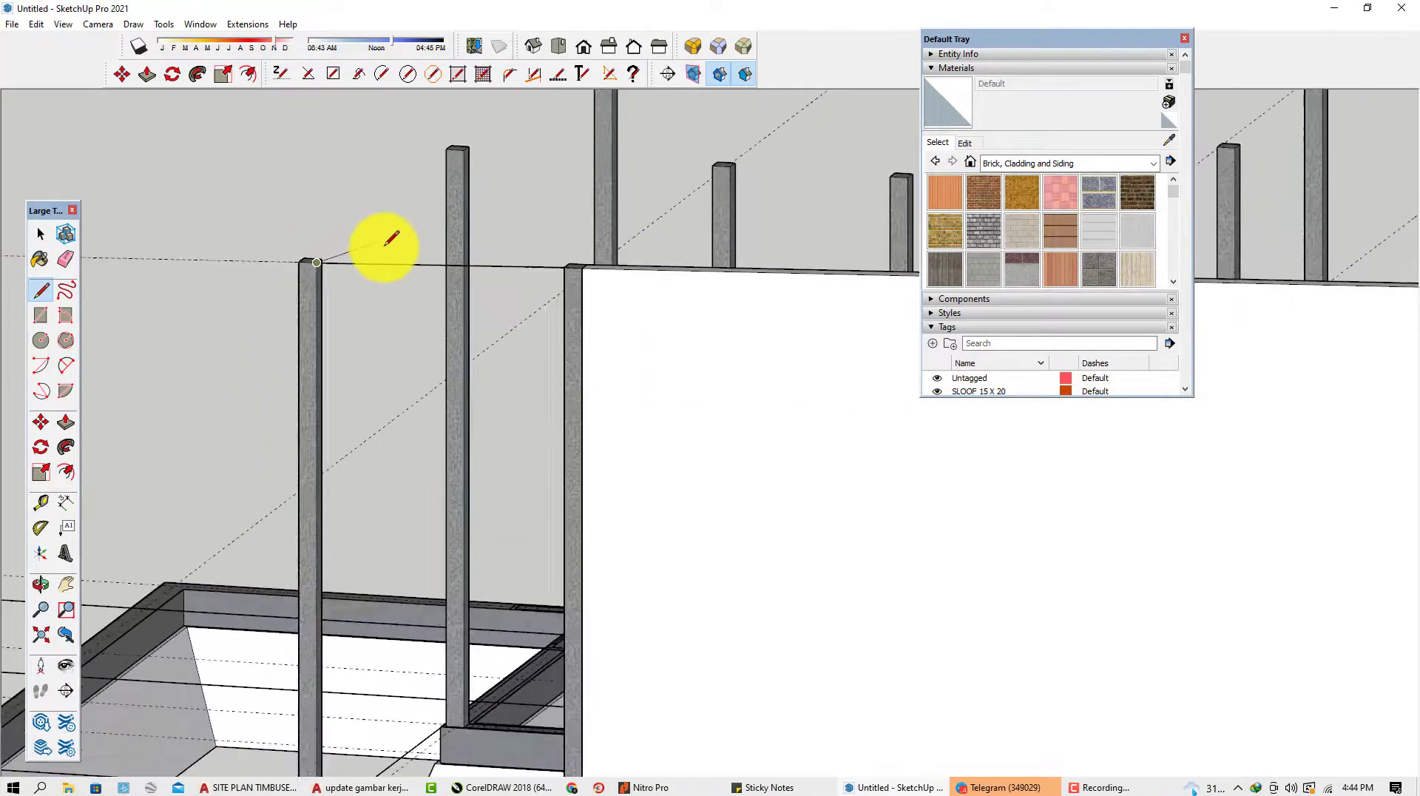
pyautogui.scroll(2, 341, 673)
pyautogui.scroll(1, 342, 673)
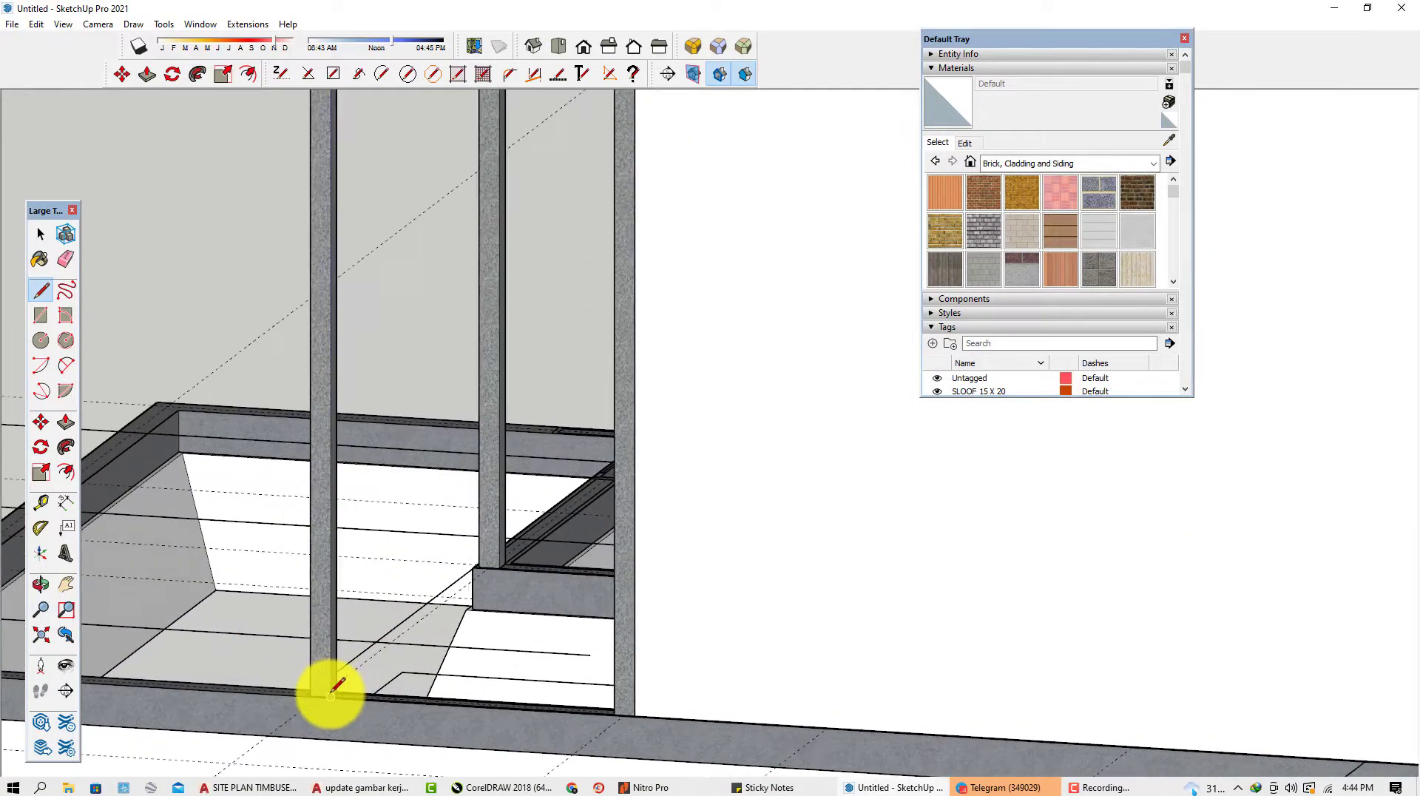
pyautogui.scroll(4, 339, 692)
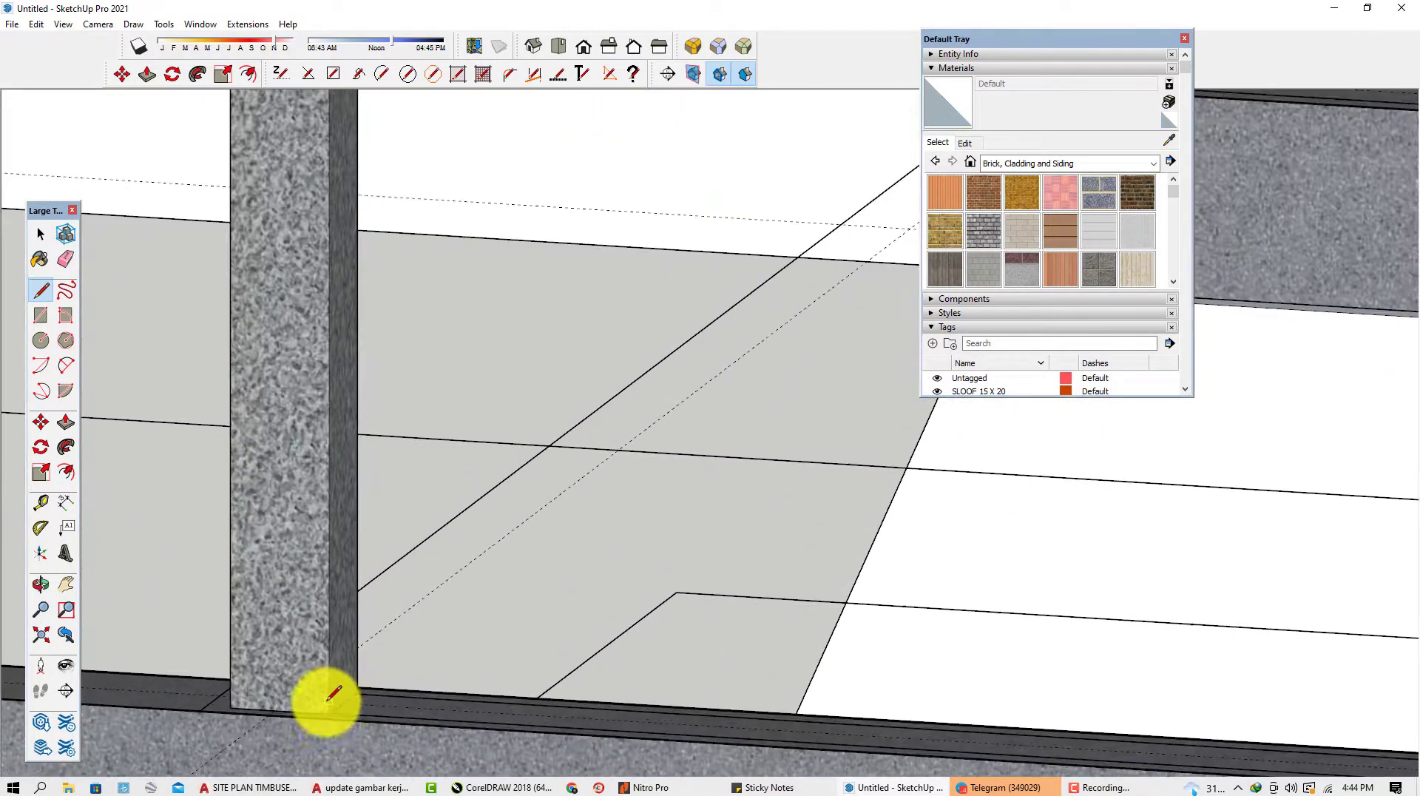
pyautogui.scroll(-4, 285, 679)
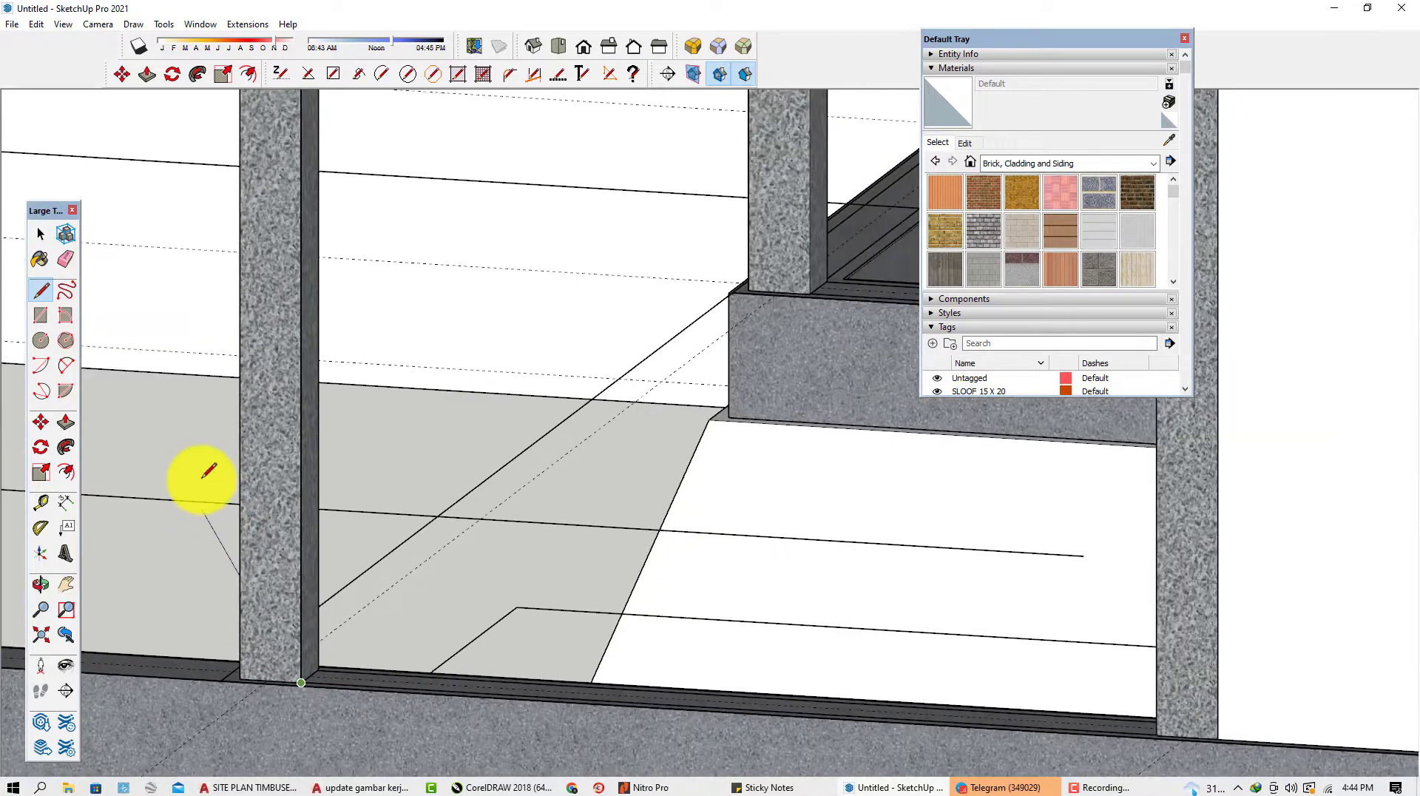
pyautogui.scroll(4, 753, 598)
pyautogui.scroll(2, 752, 597)
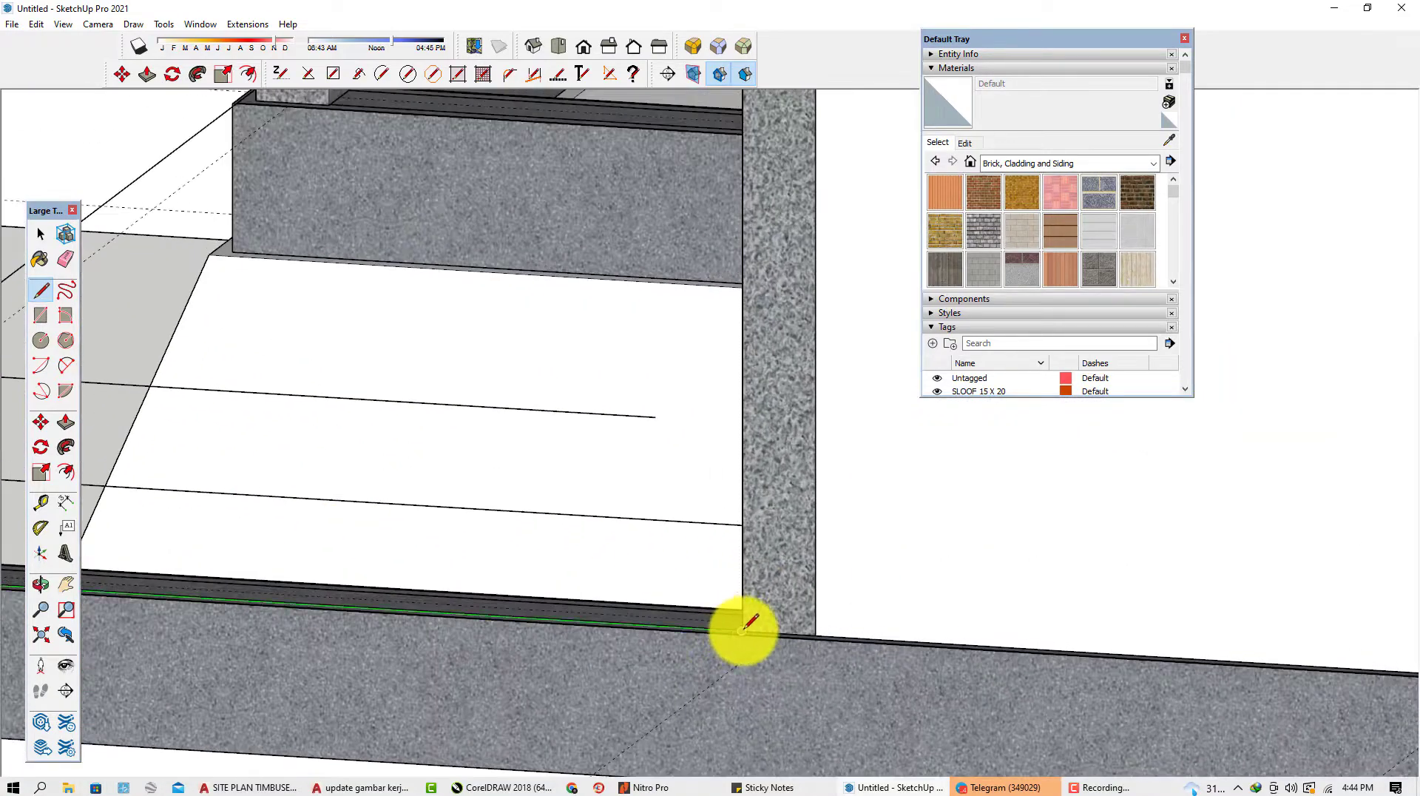
pyautogui.scroll(-5, 743, 629)
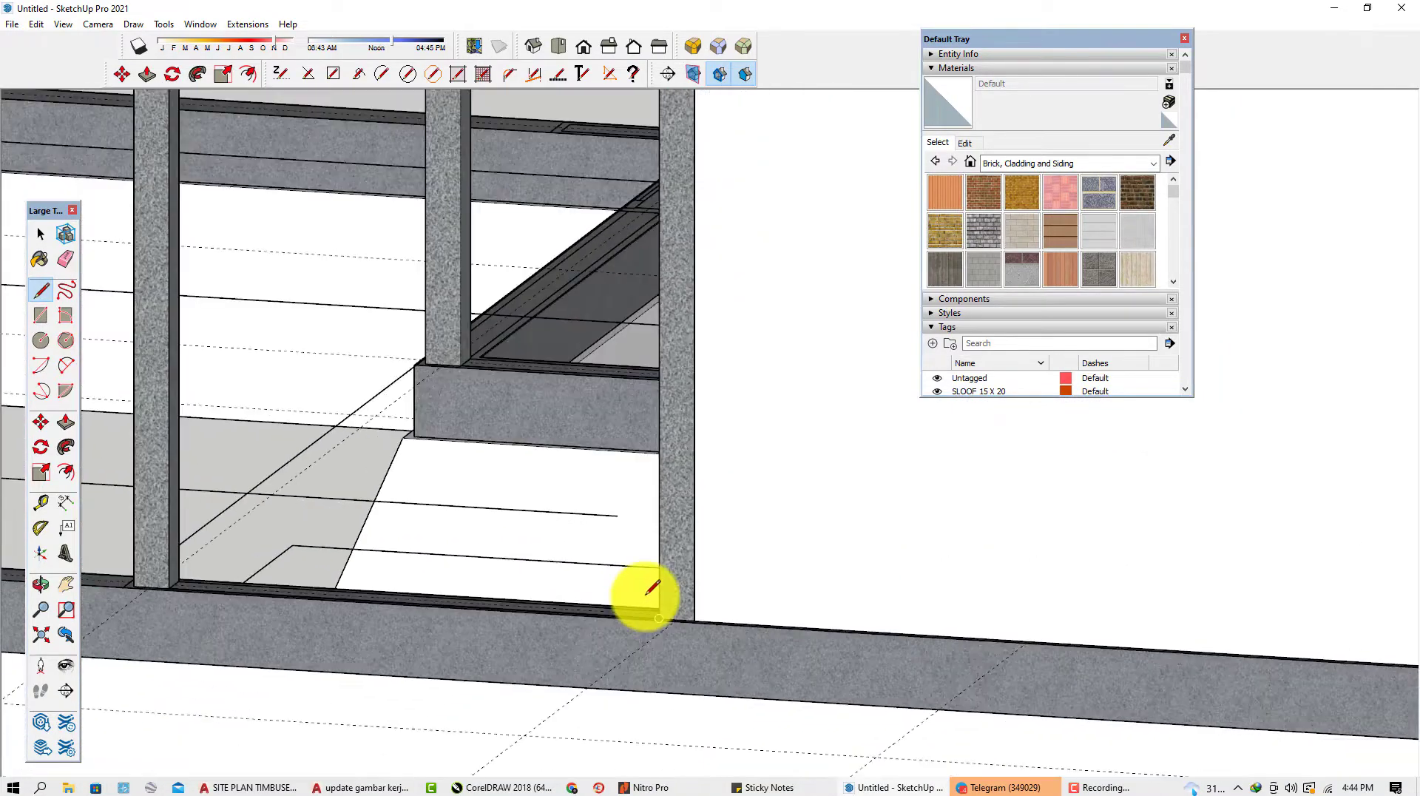
pyautogui.scroll(-4, 653, 588)
pyautogui.click(648, 590)
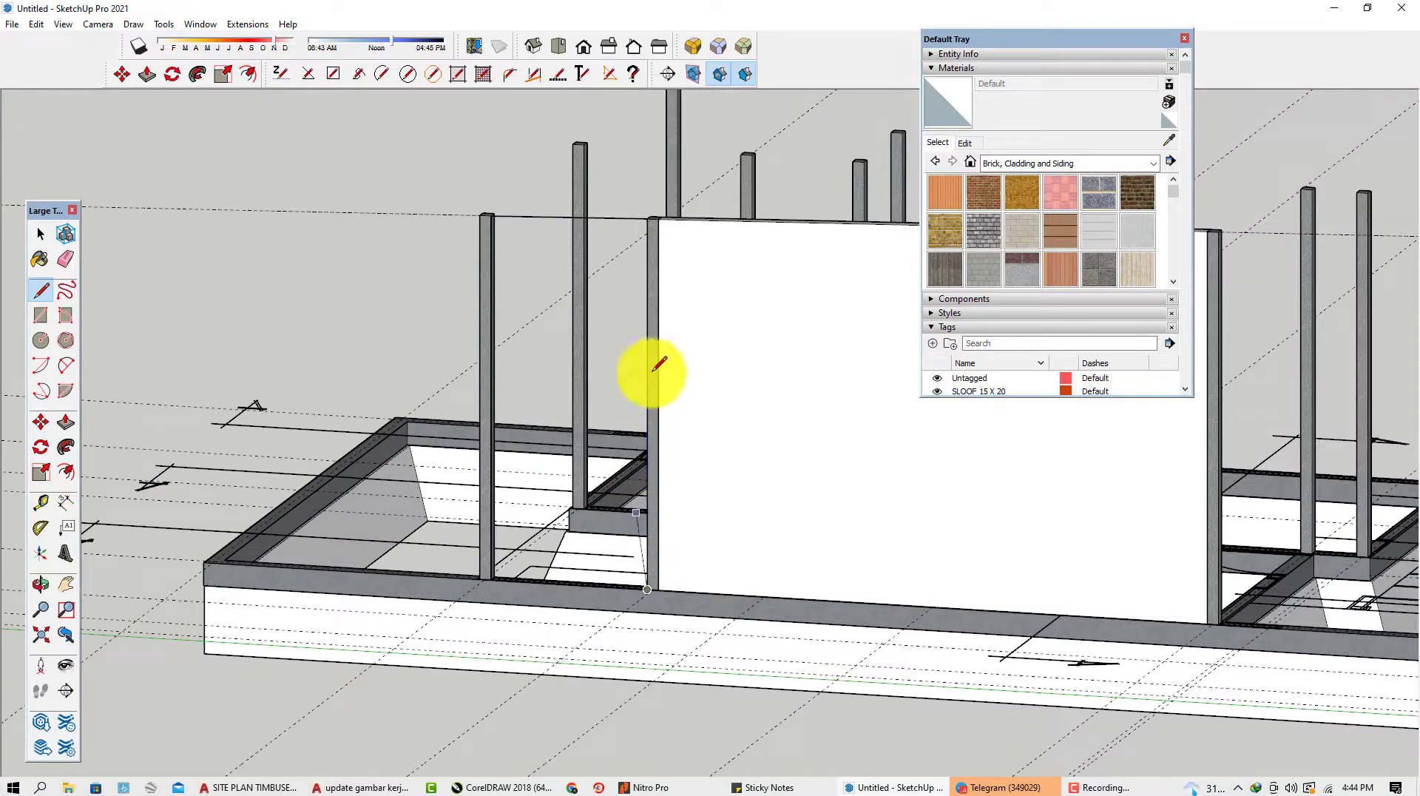
pyautogui.click(646, 219)
# Push/Pull the new wall panel's face to the full thickness of its adjoining columns.
pyautogui.scroll(-3, 556, 385)
pyautogui.moveTo(557, 386); pyautogui.dragTo(961, 420, button='middle')
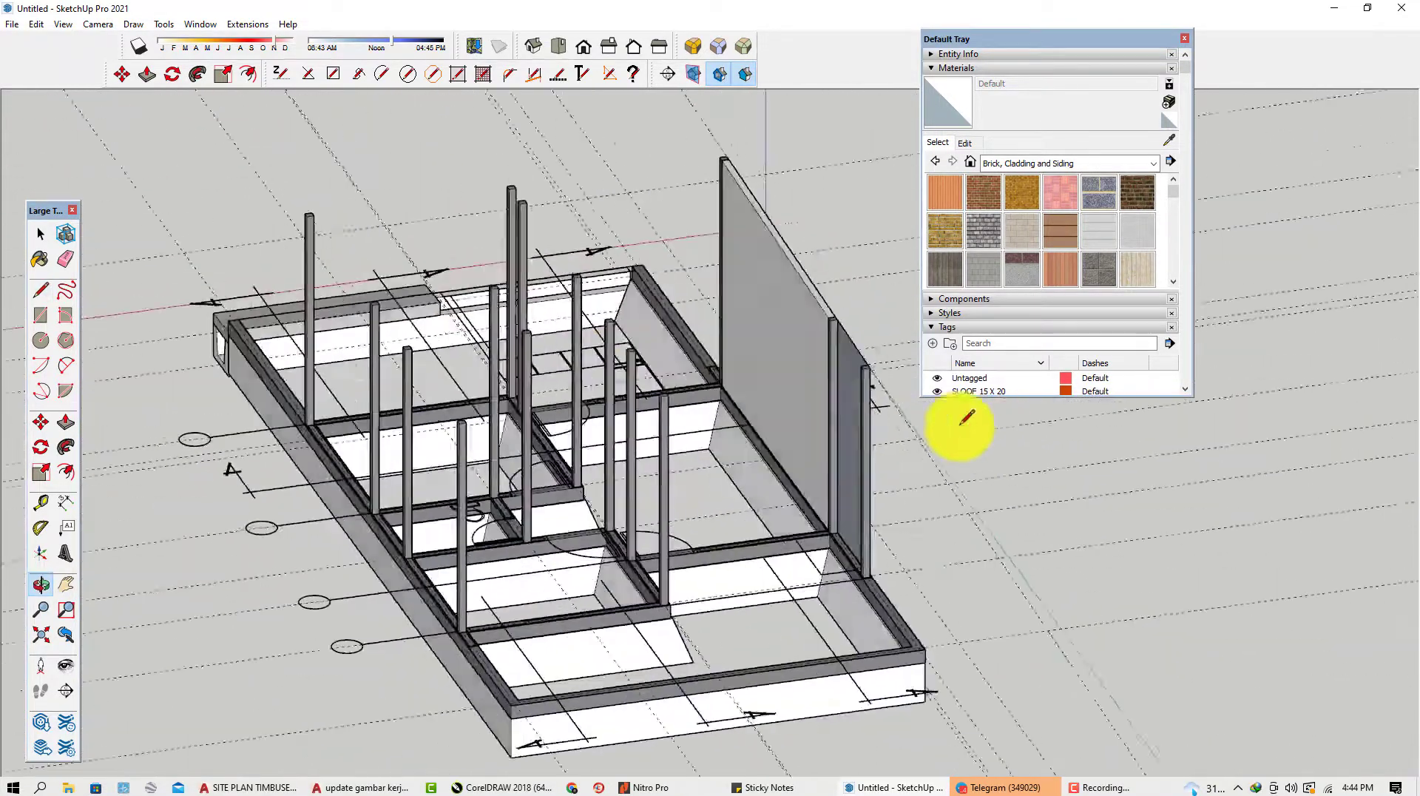
pyautogui.press('space')
pyautogui.scroll(8, 833, 386)
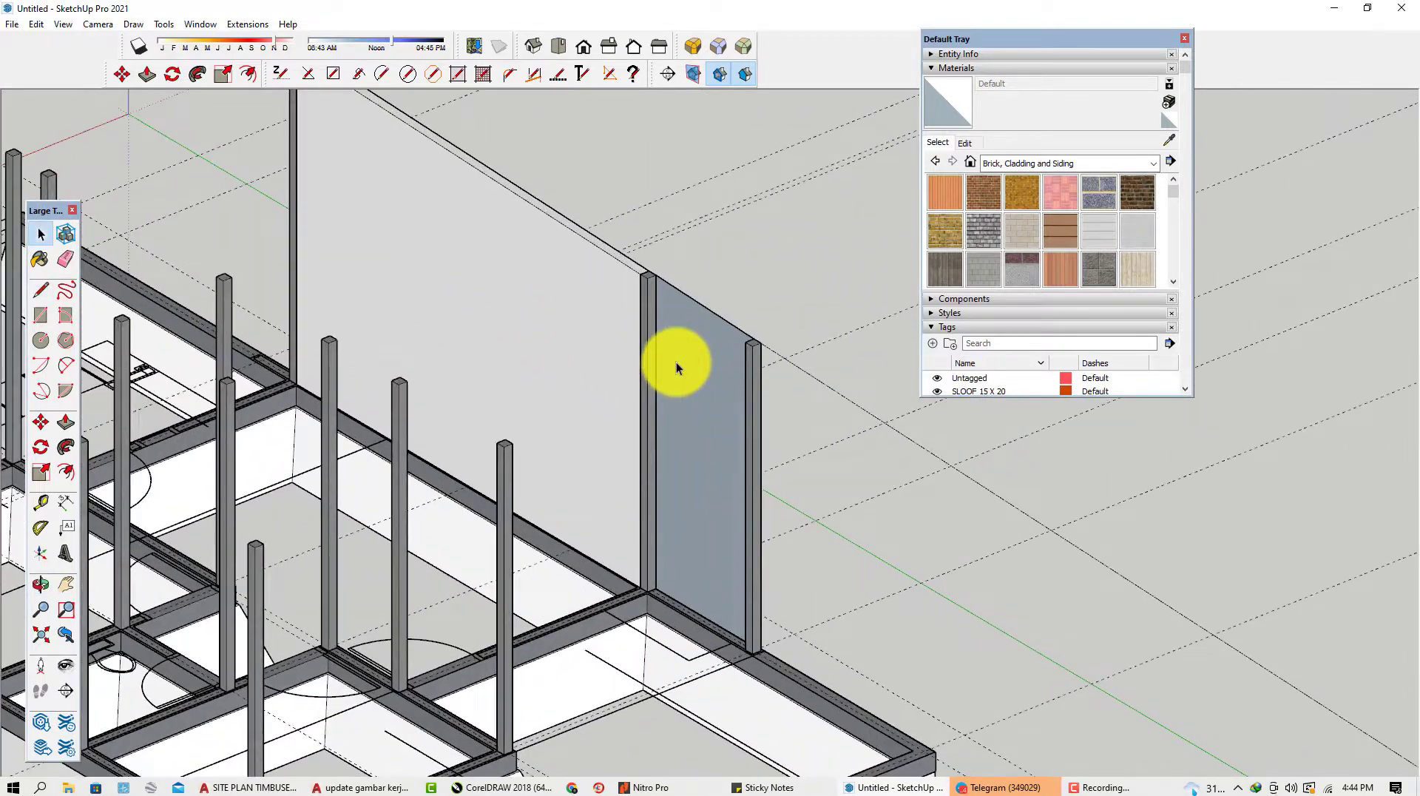
pyautogui.press('p')
pyautogui.scroll(2, 680, 359)
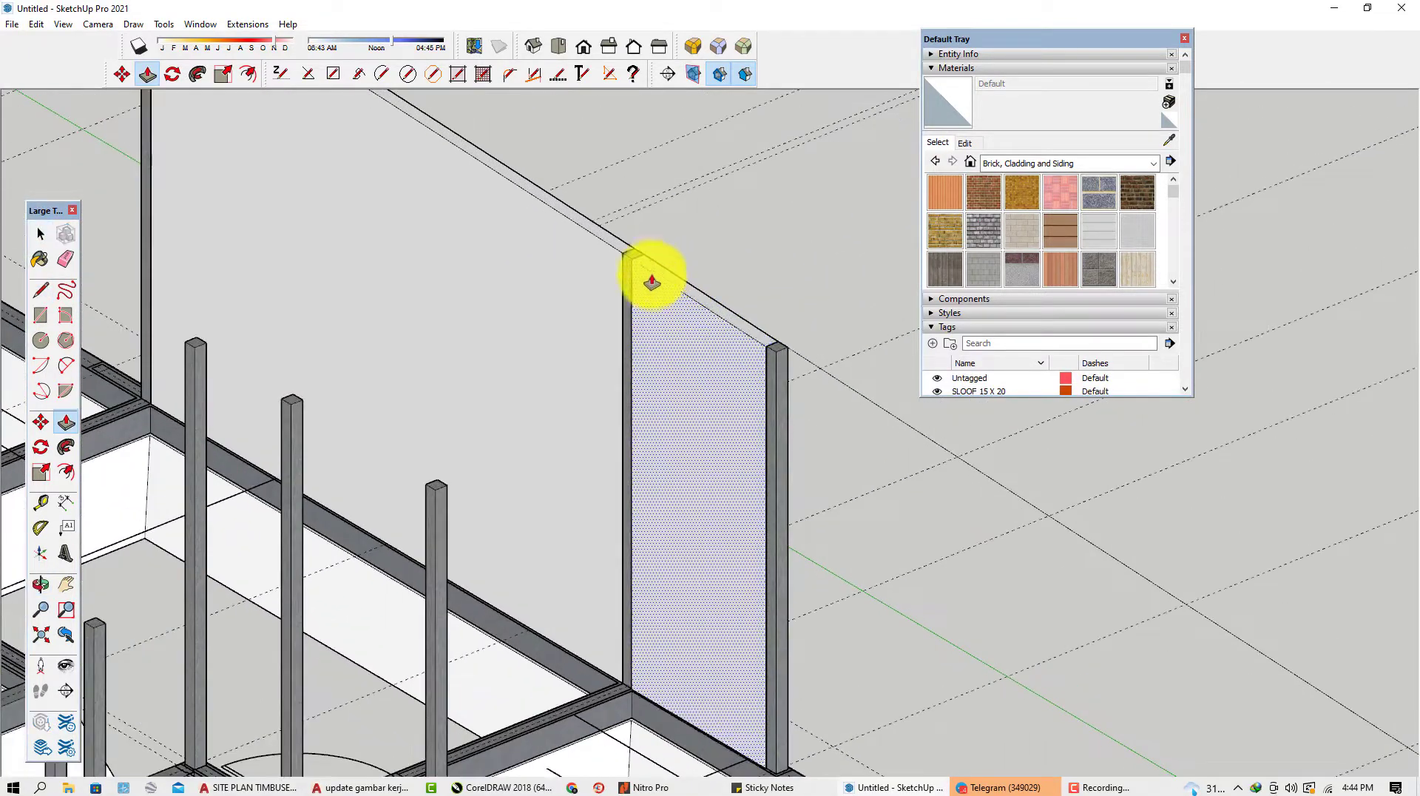
# Select all faces and edges of the new wall panel, make them a group and clear the selection.
pyautogui.press('space')
pyautogui.scroll(-2, 637, 286)
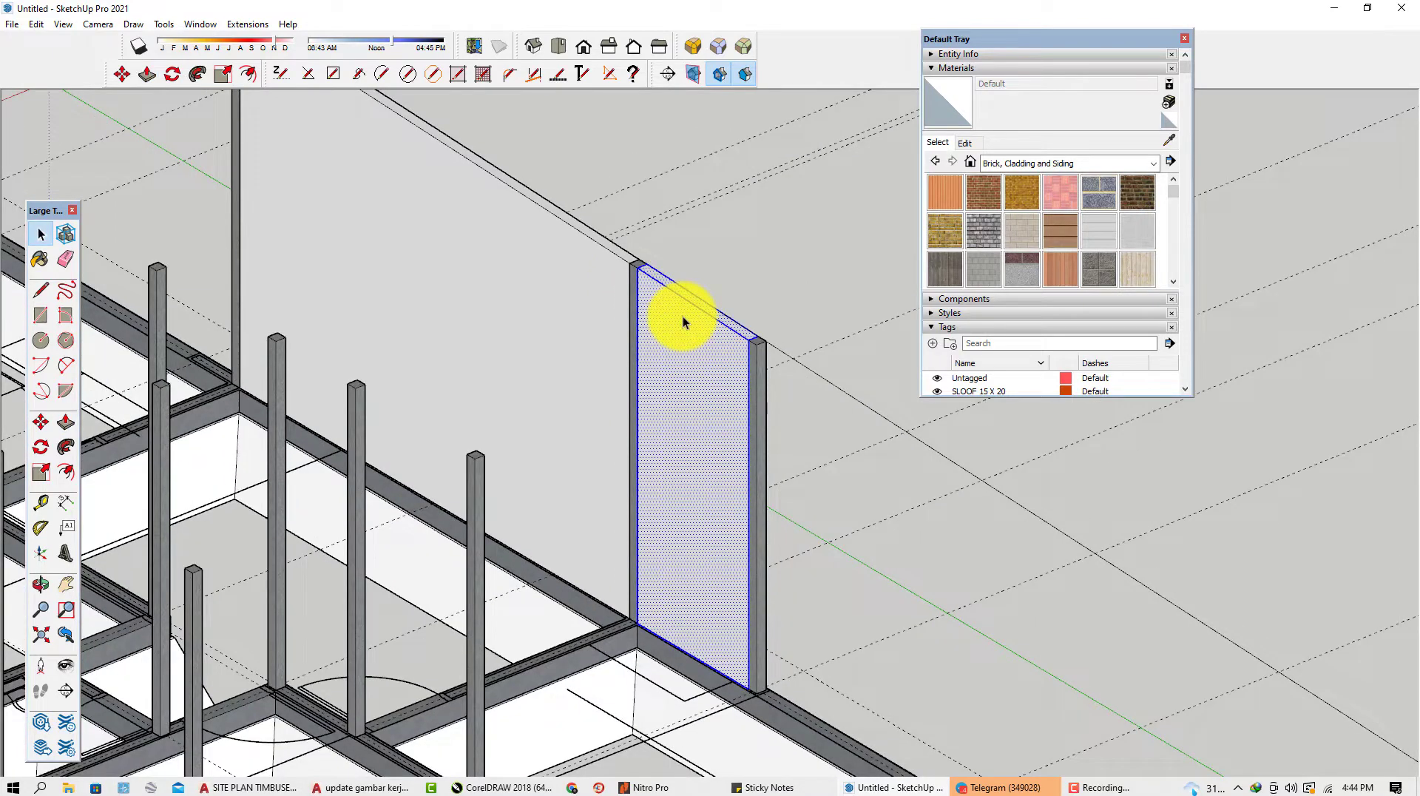
pyautogui.rightClick(683, 318)
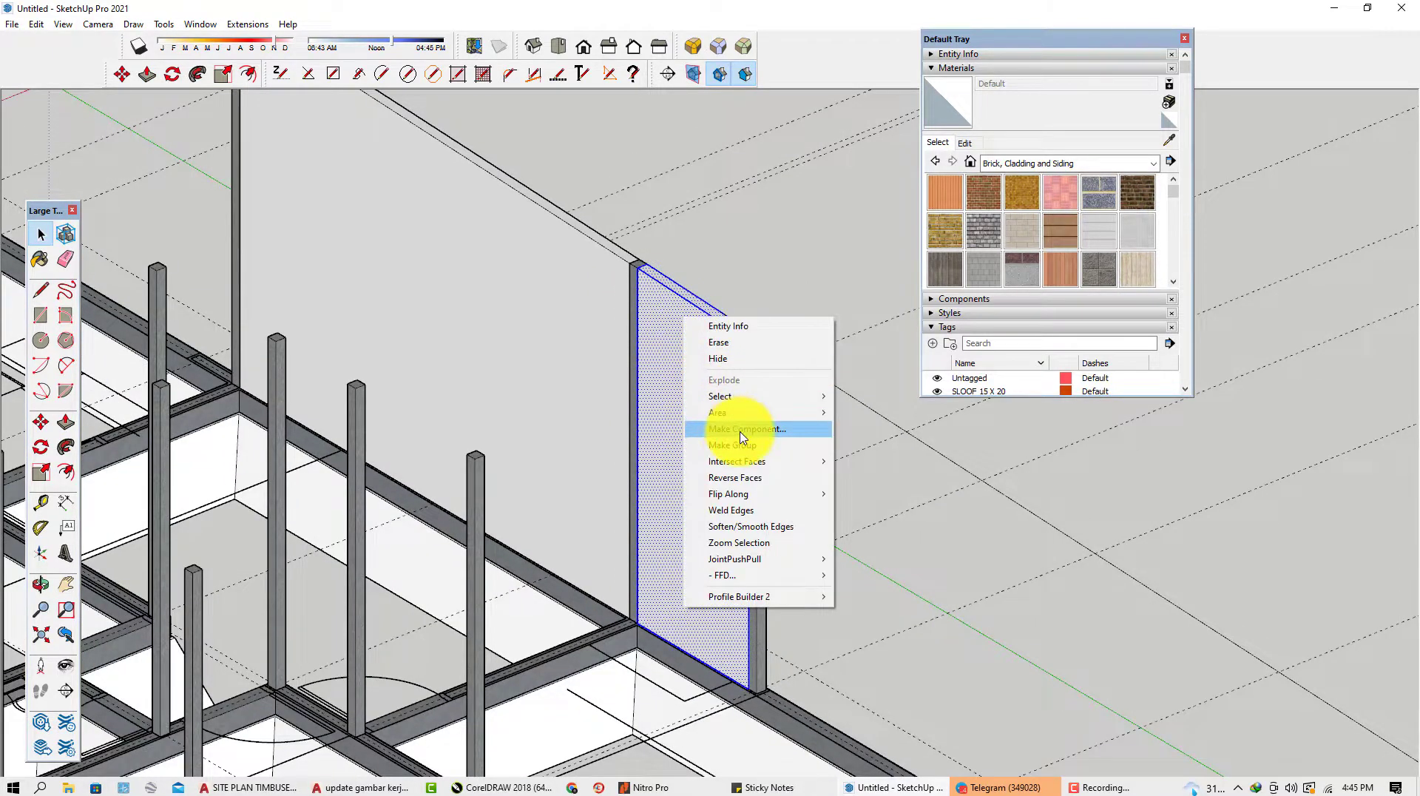
pyautogui.click(744, 445)
pyautogui.scroll(-4, 751, 438)
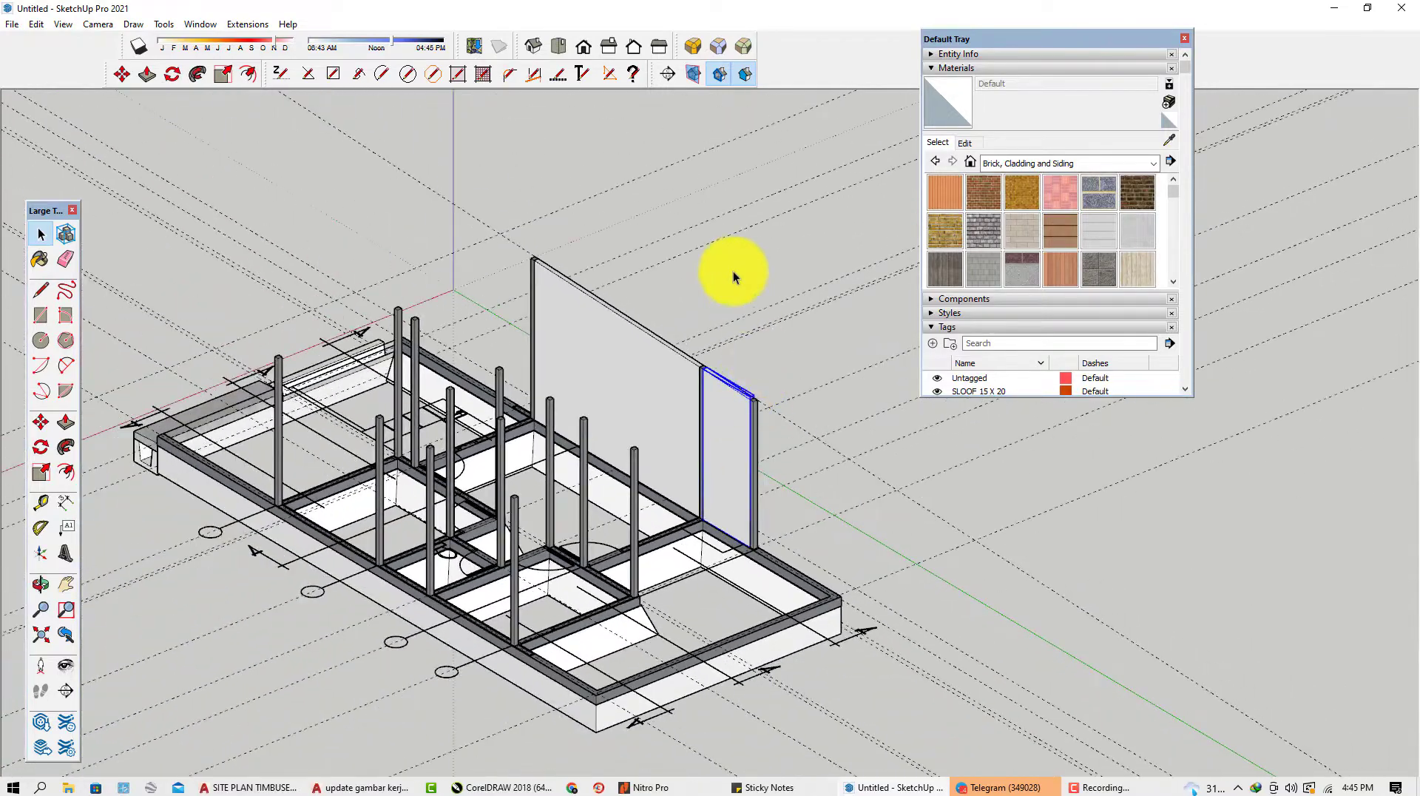
pyautogui.click(732, 273)
# Try to copy the guide along the wall's top edge to the top of the nearest inner column.
pyautogui.moveTo(734, 340)
pyautogui.mouseDown(button='middle')
pyautogui.moveTo(501, 350)
pyautogui.moveTo(640, 326)
pyautogui.moveTo(650, 453)
pyautogui.moveTo(525, 448)
pyautogui.moveTo(514, 498)
pyautogui.moveTo(415, 374)
pyautogui.moveTo(589, 307)
pyautogui.moveTo(741, 338)
pyautogui.mouseUp(button='middle')
pyautogui.scroll(5, 738, 386)
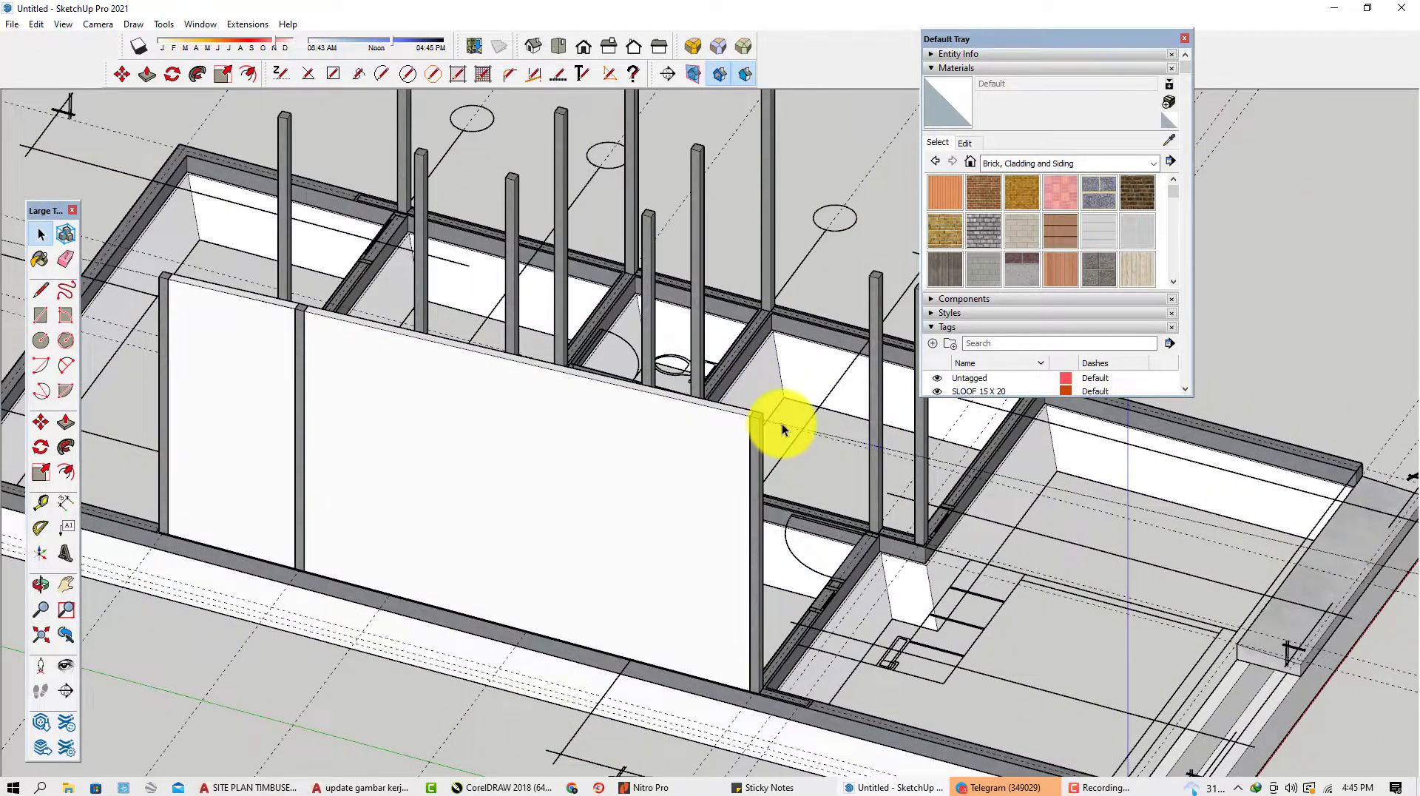
pyautogui.scroll(1, 784, 432)
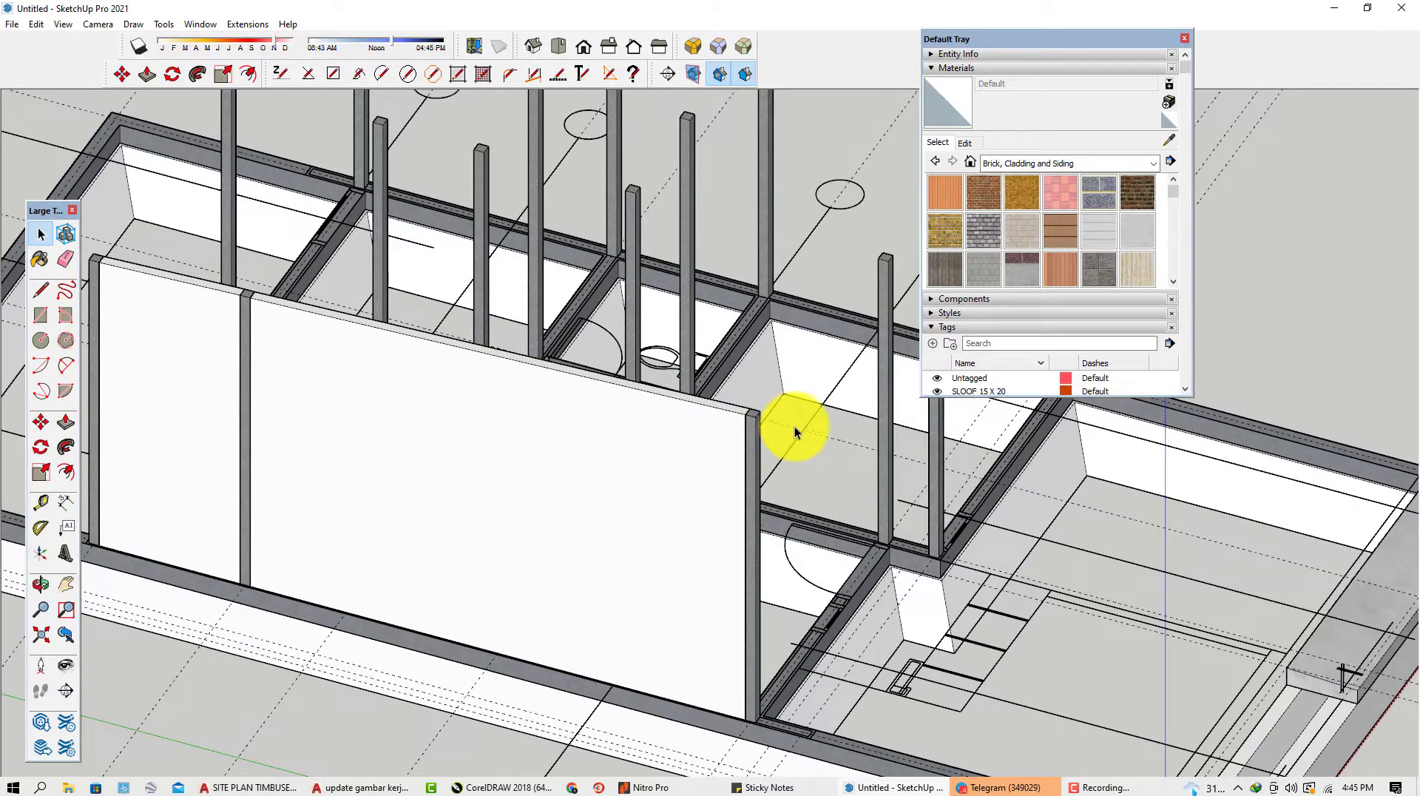
pyautogui.moveTo(803, 432); pyautogui.dragTo(688, 358, button='middle')
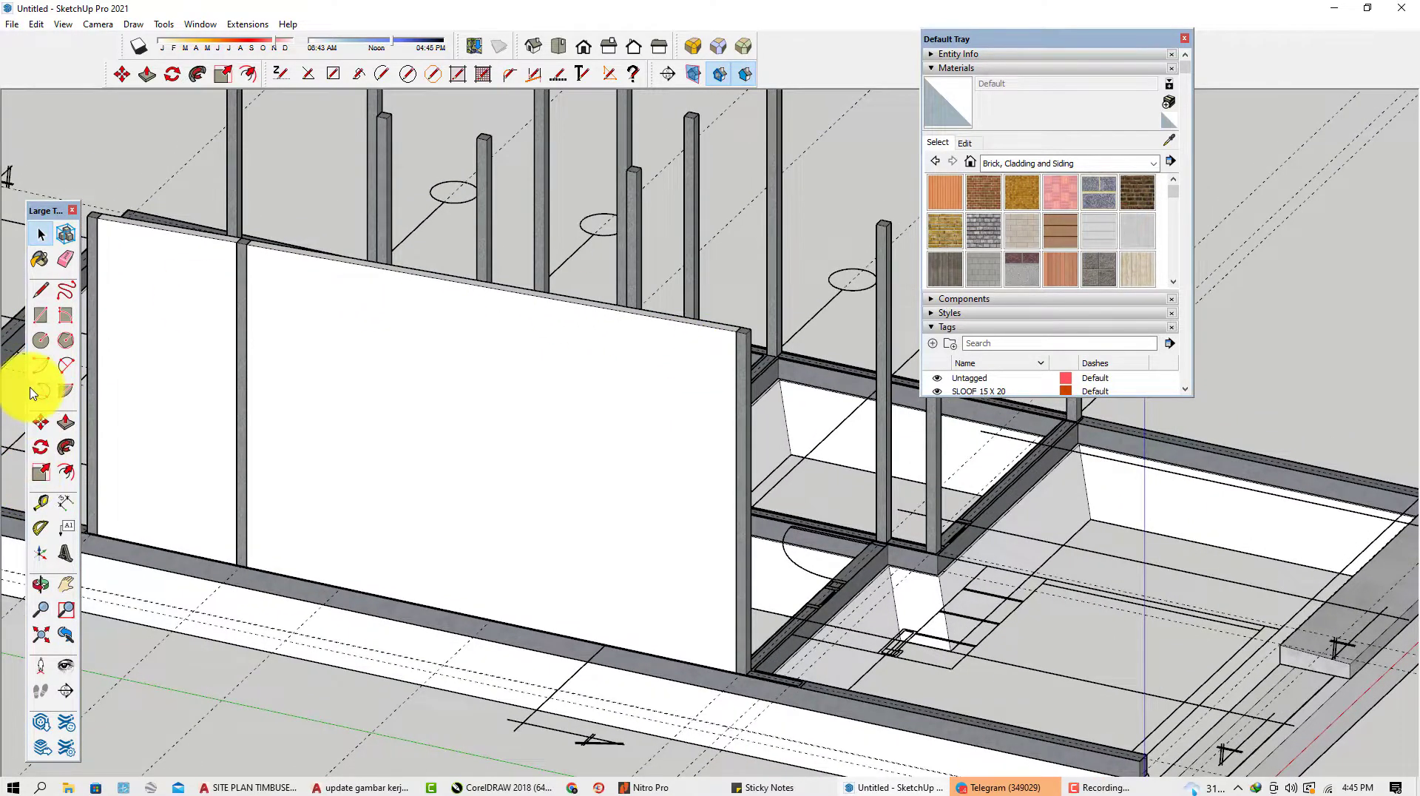
pyautogui.click(333, 260)
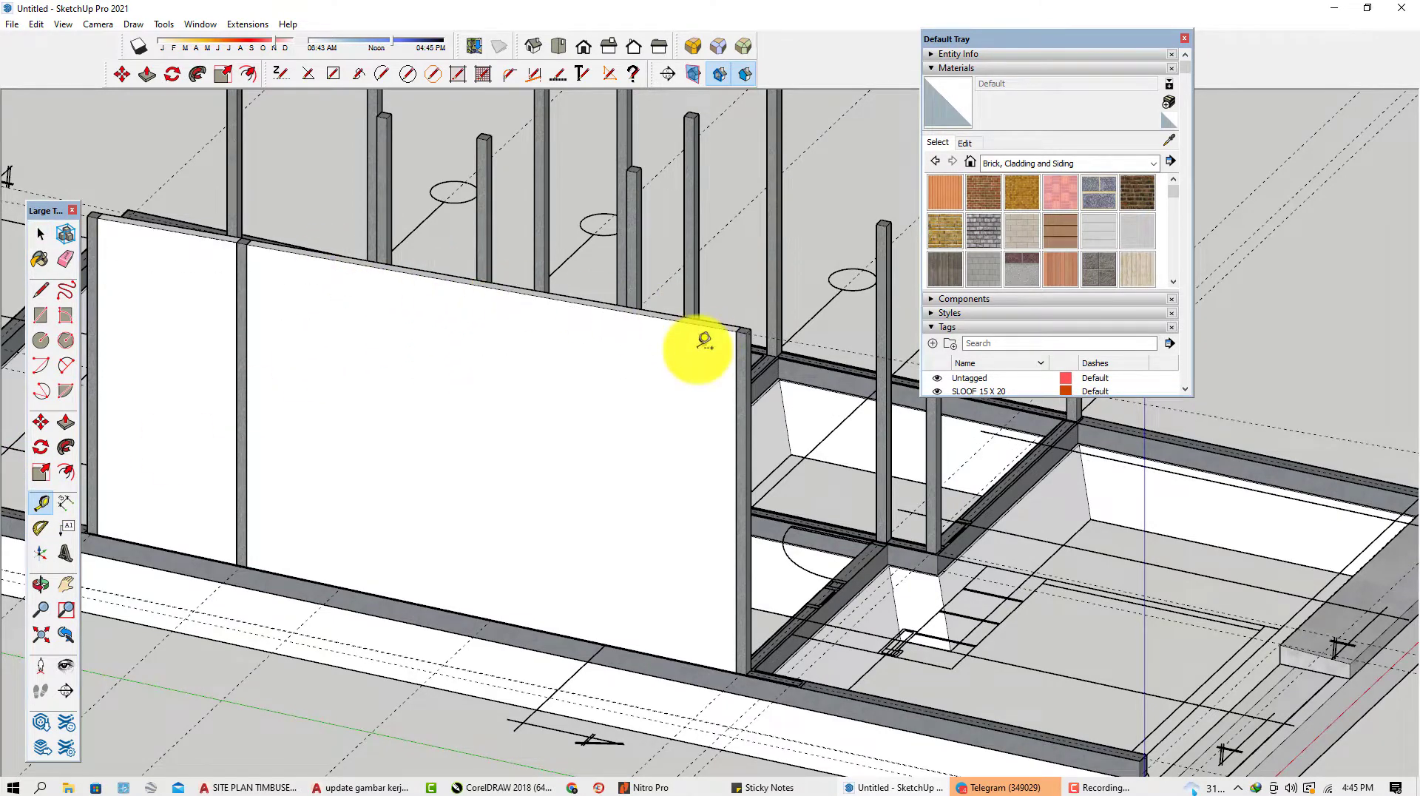
pyautogui.keyDown('shift'); pyautogui.moveTo(700, 339); pyautogui.dragTo(573, 454, button='middle'); pyautogui.keyUp('shift')
pyautogui.press('space')
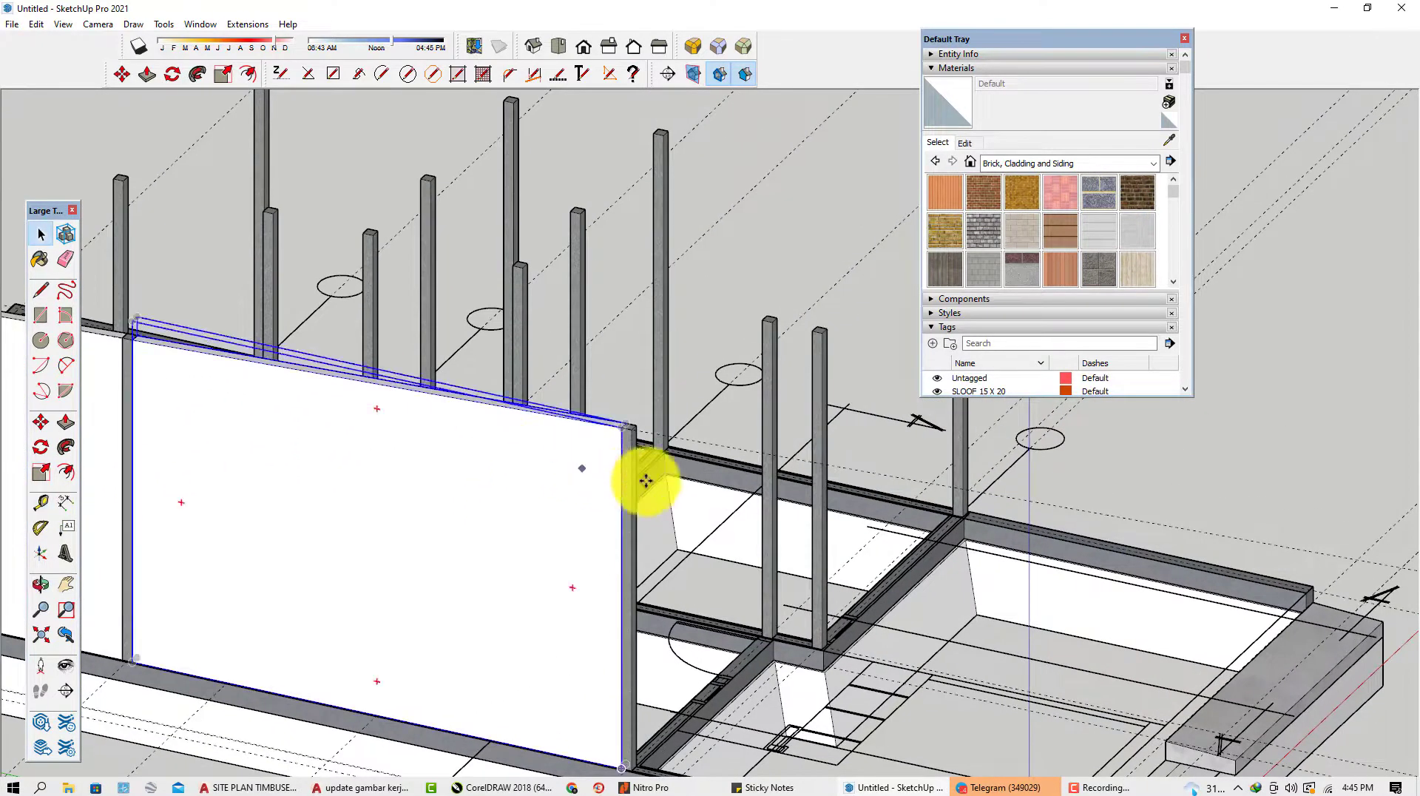
pyautogui.scroll(3, 636, 458)
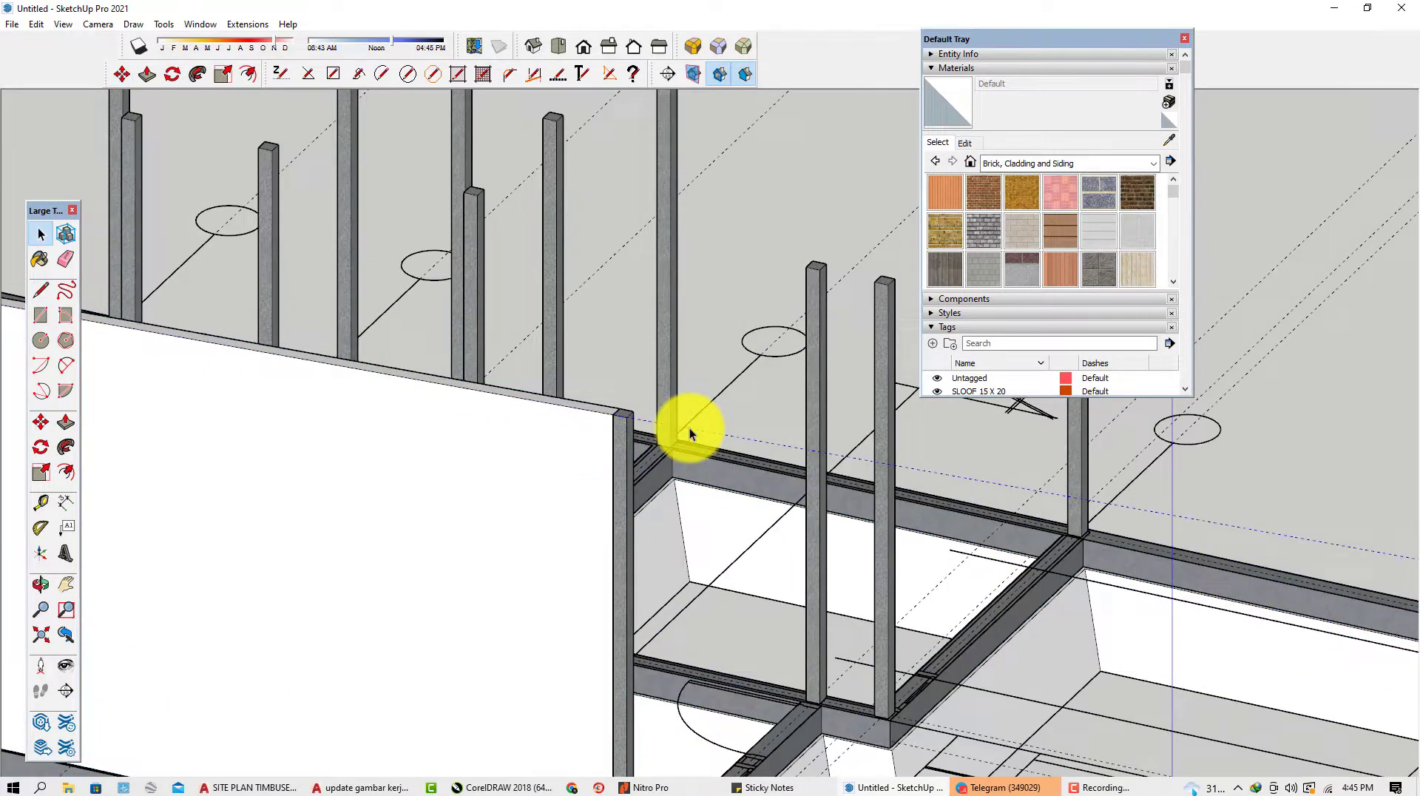
pyautogui.press('m')
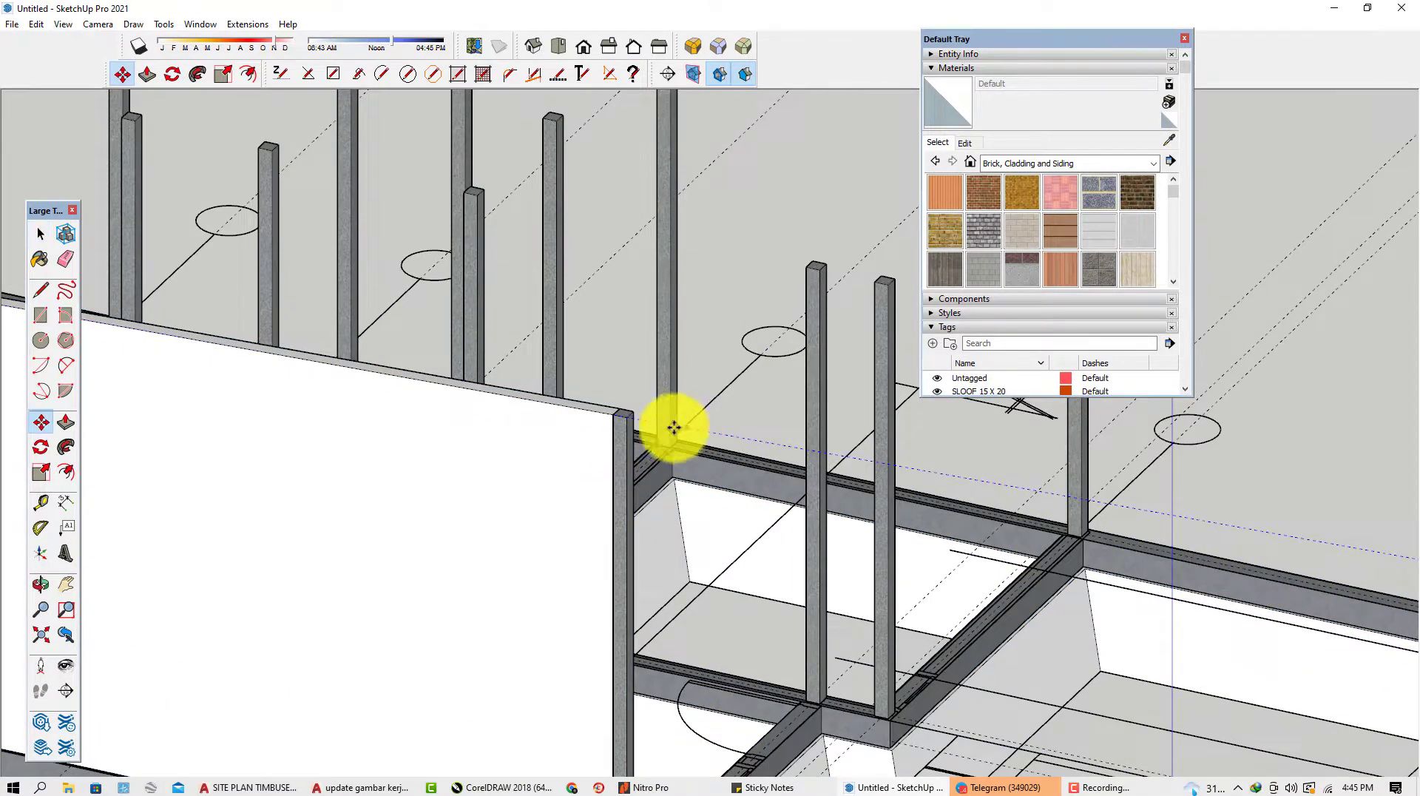
pyautogui.click(631, 419)
pyautogui.press('ctrl')
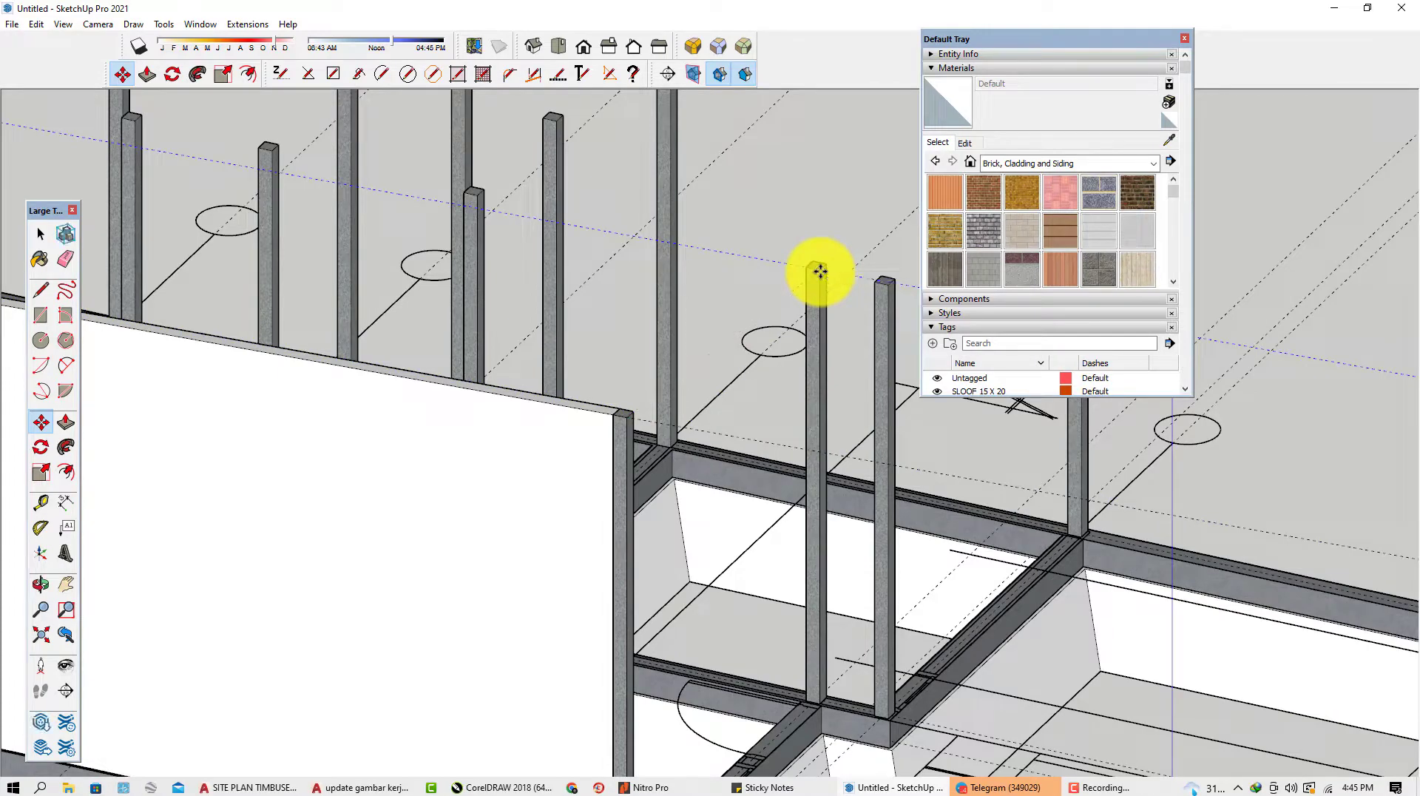
pyautogui.scroll(-2, 818, 343)
pyautogui.moveTo(819, 343); pyautogui.dragTo(755, 347, button='middle')
pyautogui.press('space')
# Add a Tape Measure guide across the top of the wall's end column, perpendicular to the wall and running towards the inner columns.
pyautogui.scroll(3, 658, 426)
pyautogui.press('t')
pyautogui.scroll(5, 651, 362)
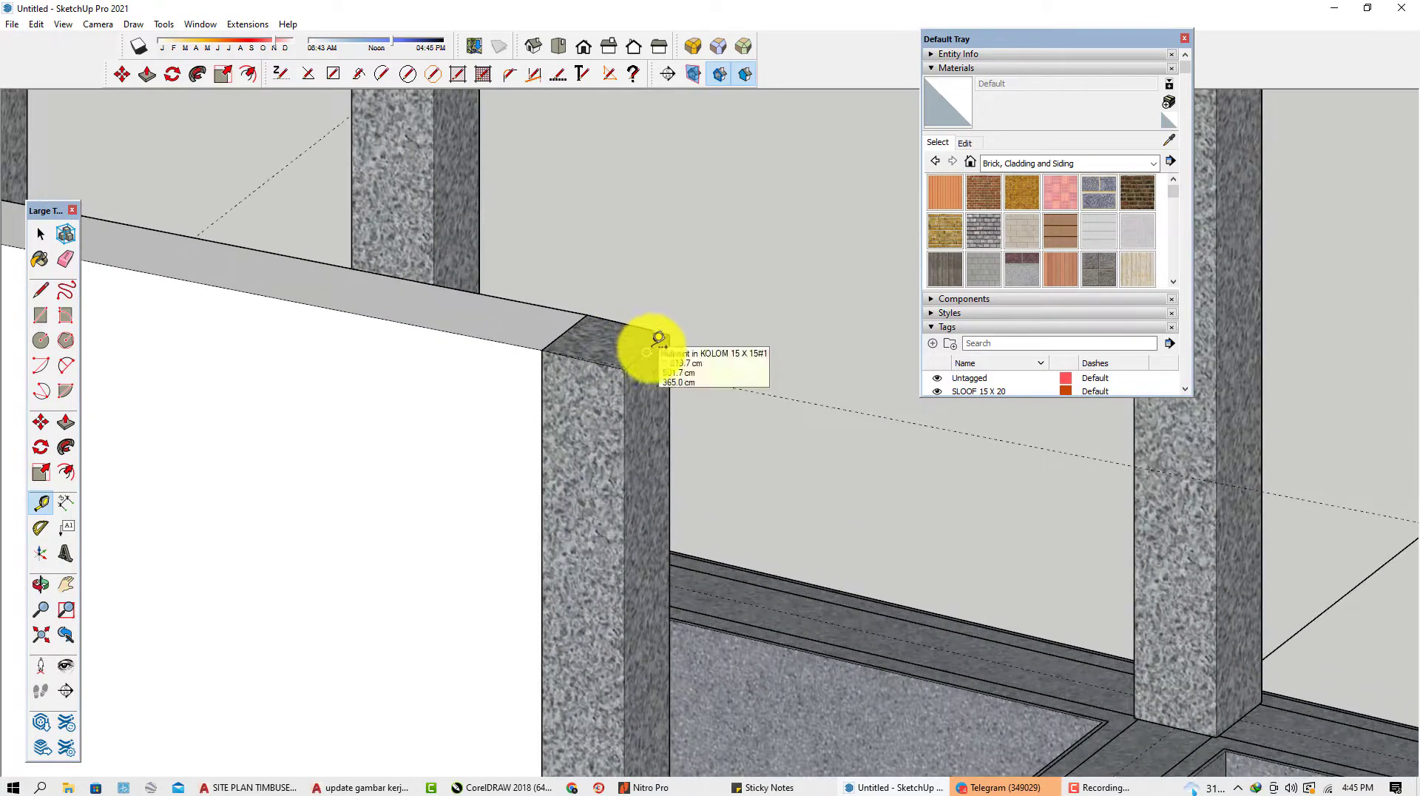
pyautogui.scroll(2, 658, 338)
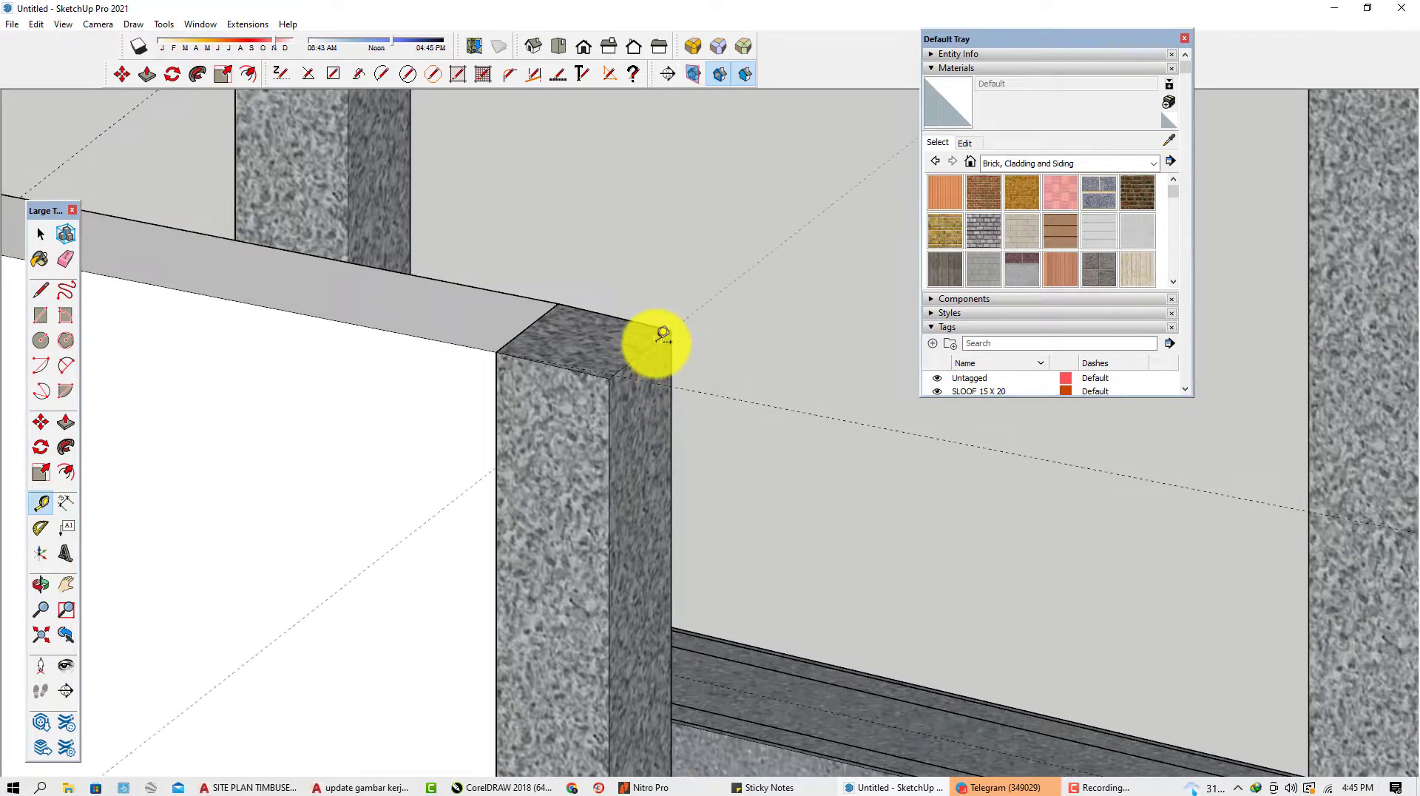
pyautogui.scroll(-5, 542, 438)
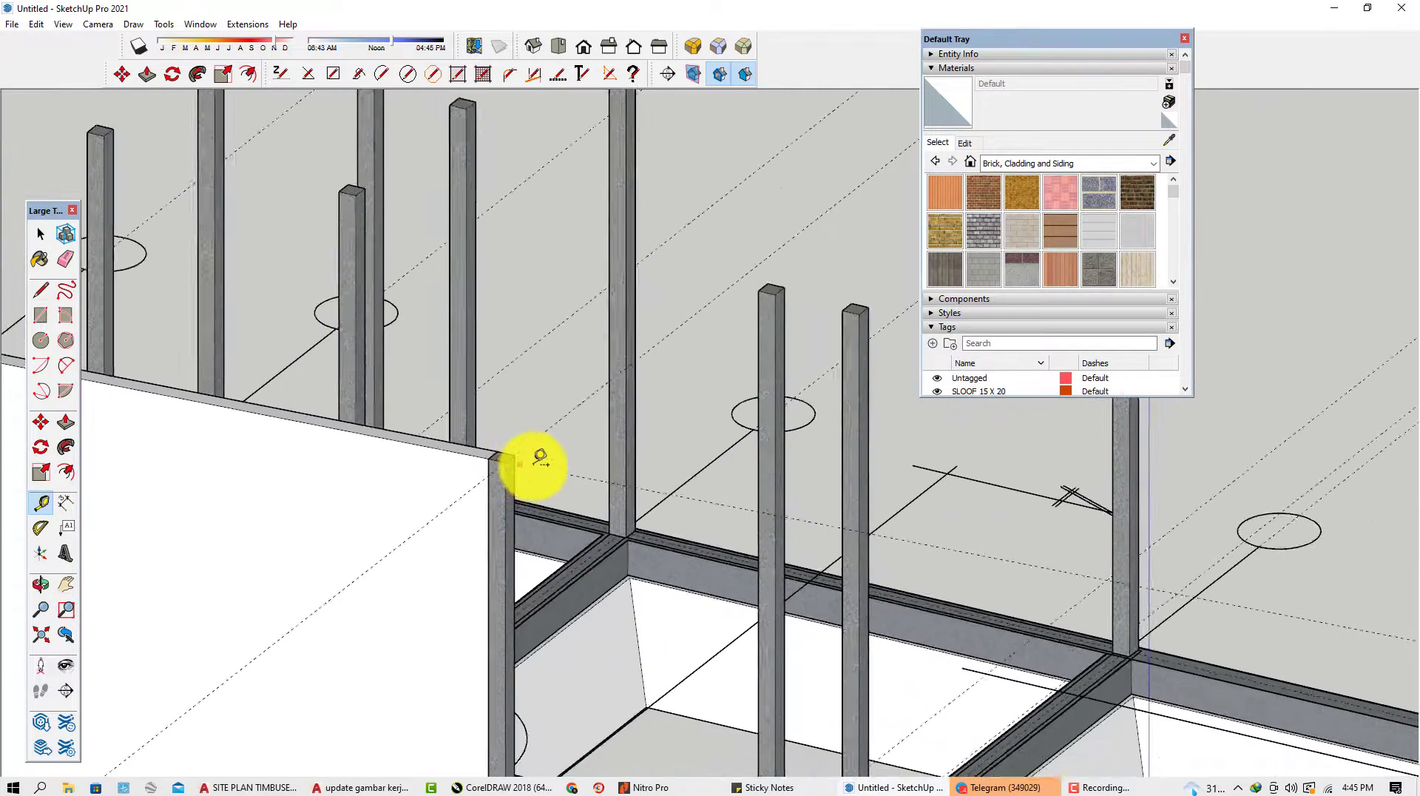
pyautogui.scroll(-3, 532, 462)
# Make the lower inner column nearest the wall's end column a unique component.
pyautogui.moveTo(650, 459); pyautogui.dragTo(383, 403, button='middle')
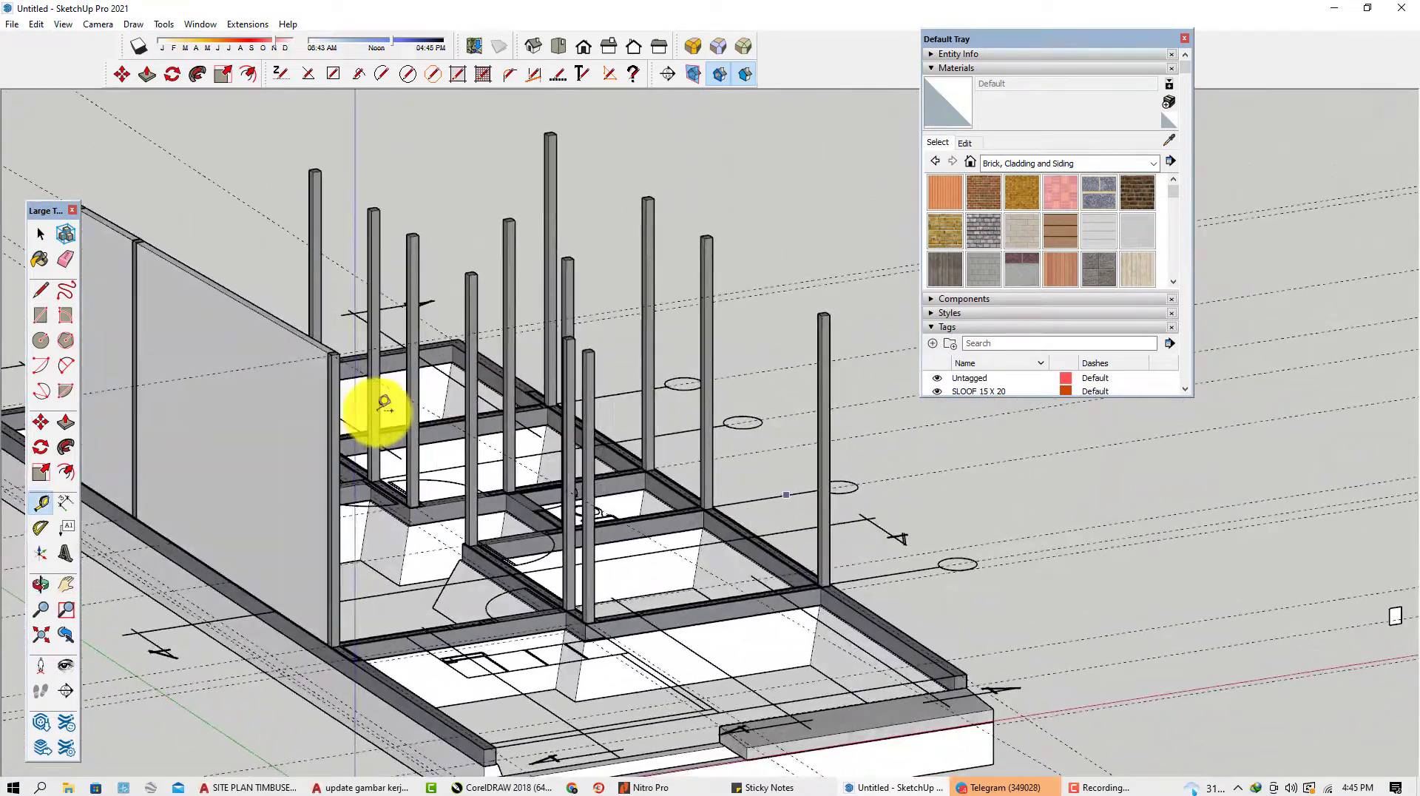
pyautogui.scroll(6, 540, 357)
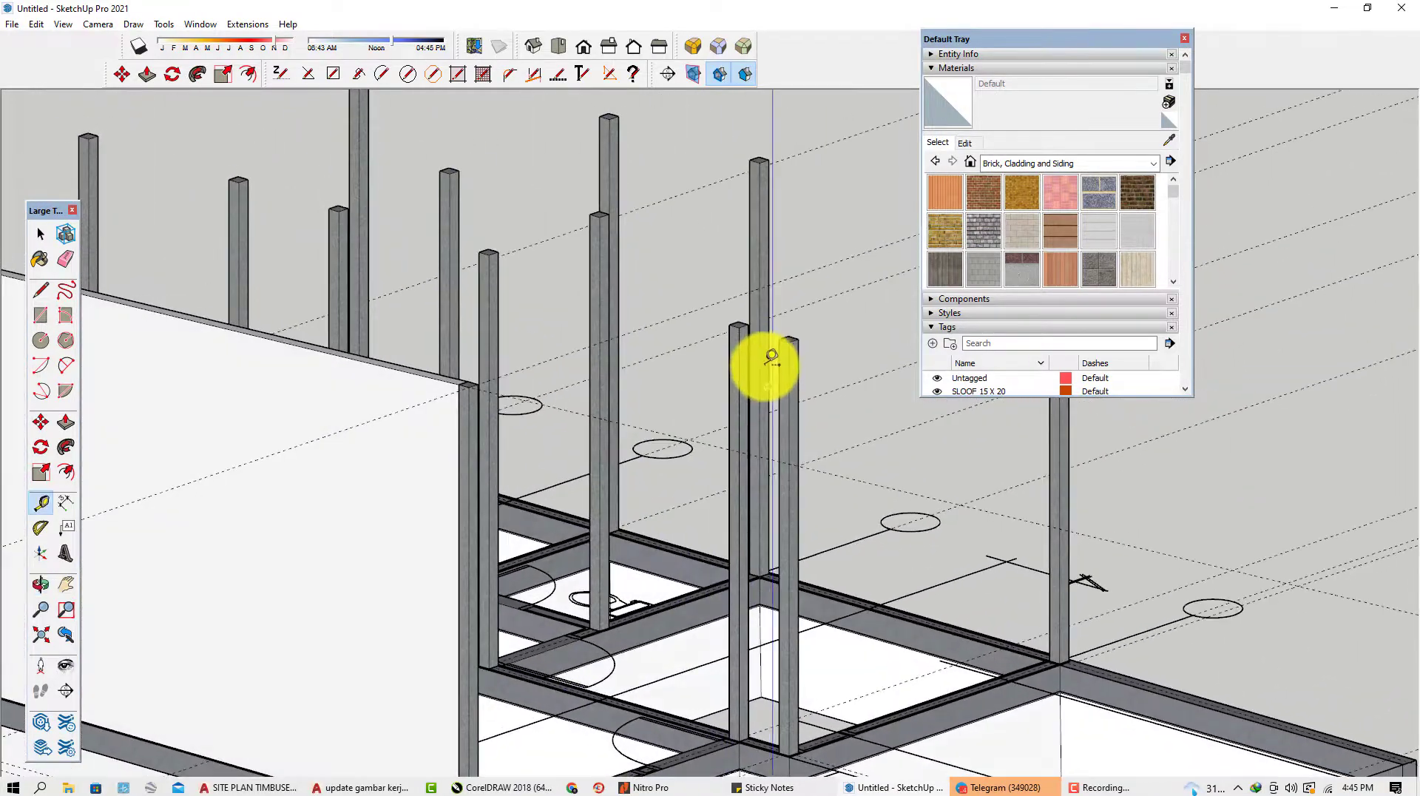
pyautogui.scroll(2, 771, 358)
pyautogui.rightClick(735, 346)
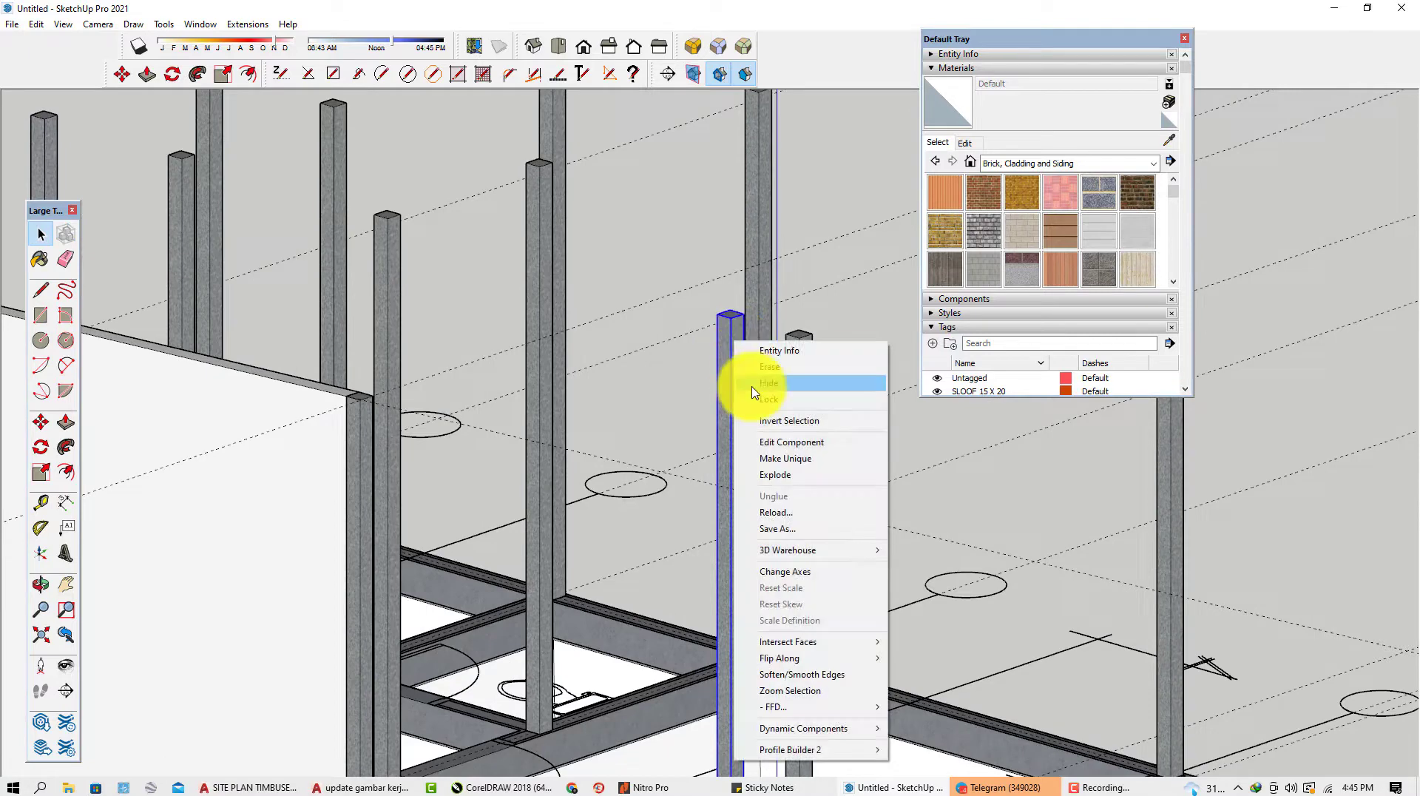
pyautogui.click(790, 456)
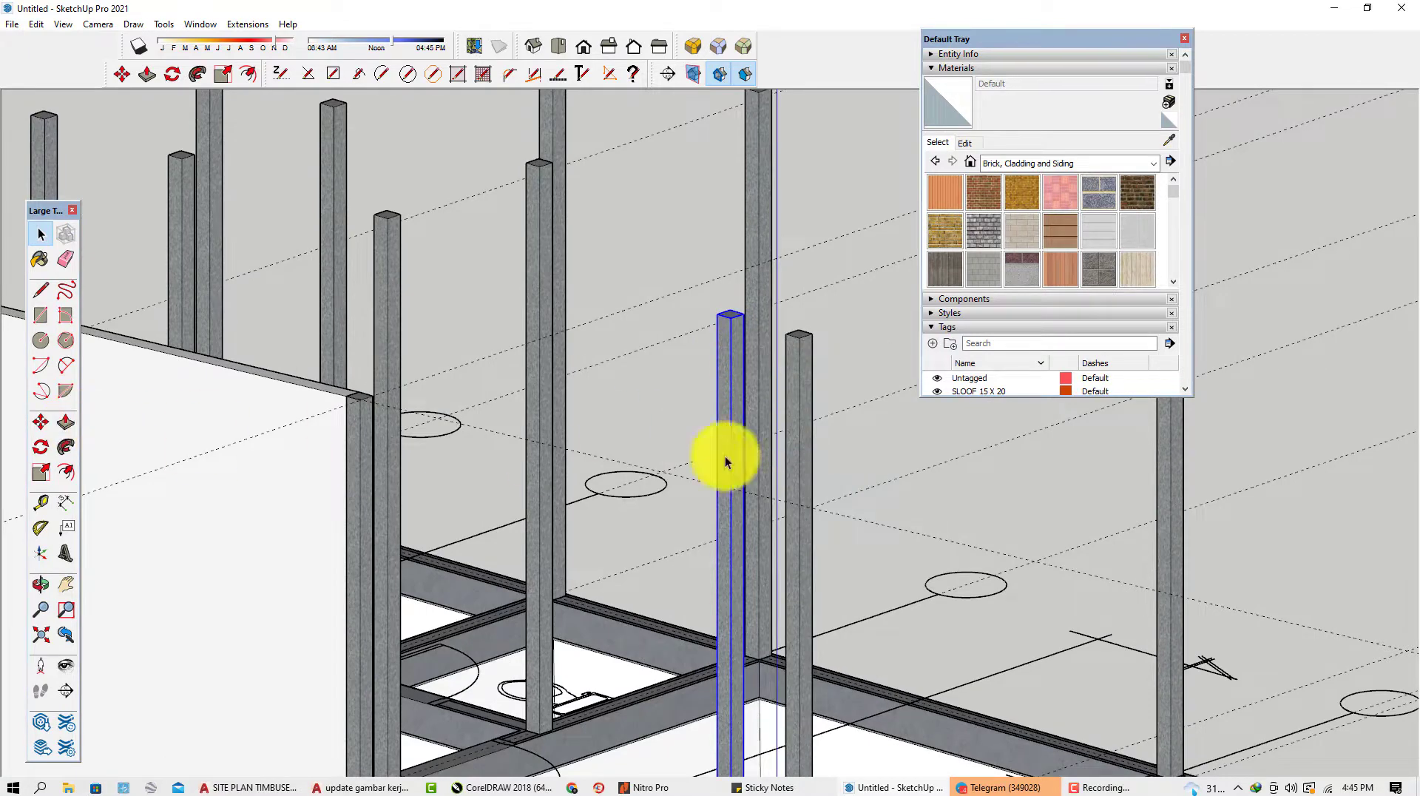
# Open the unique inner column for editing and Push/Pull its top face up to the wall column's height, then close the component.
pyautogui.doubleClick(729, 345)
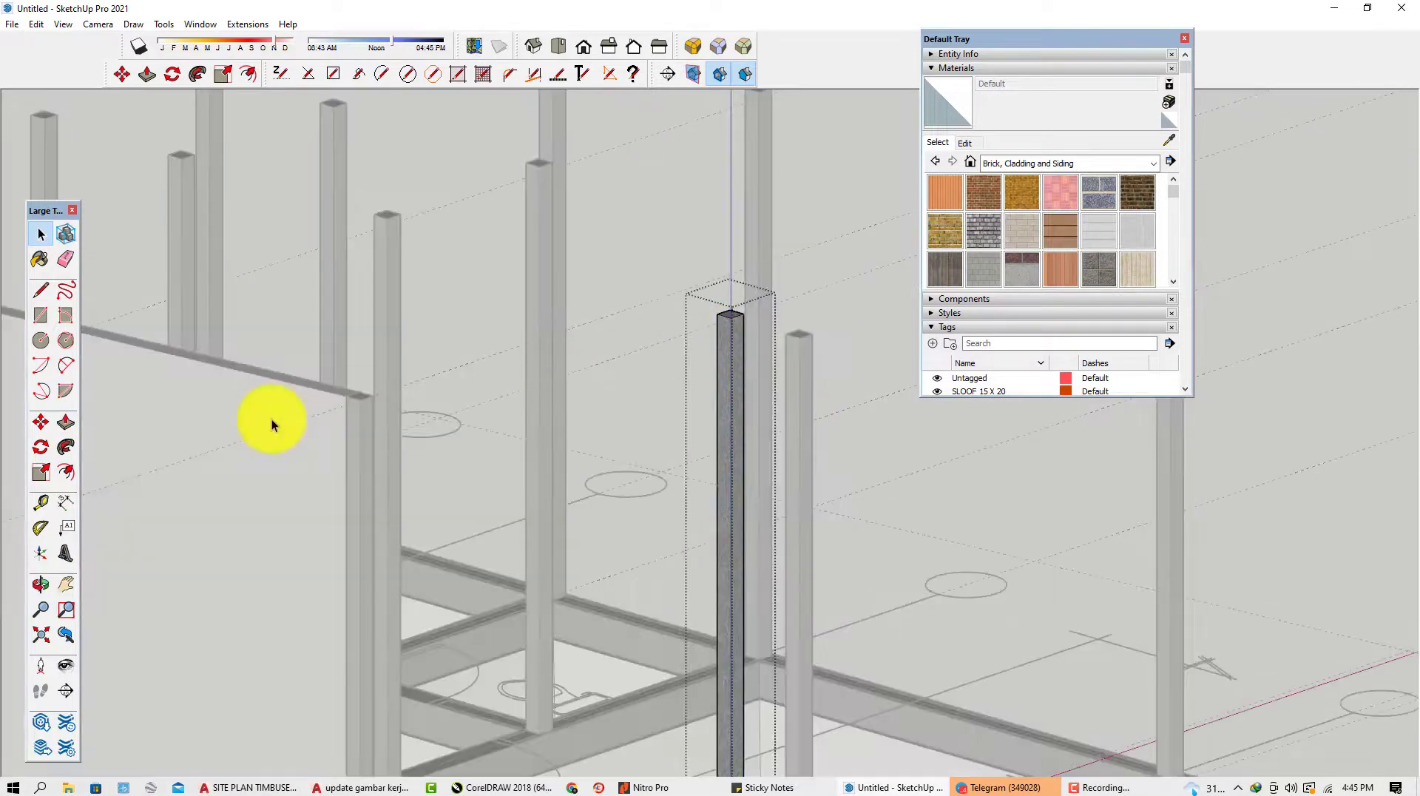
pyautogui.click(66, 421)
pyautogui.scroll(2, 736, 320)
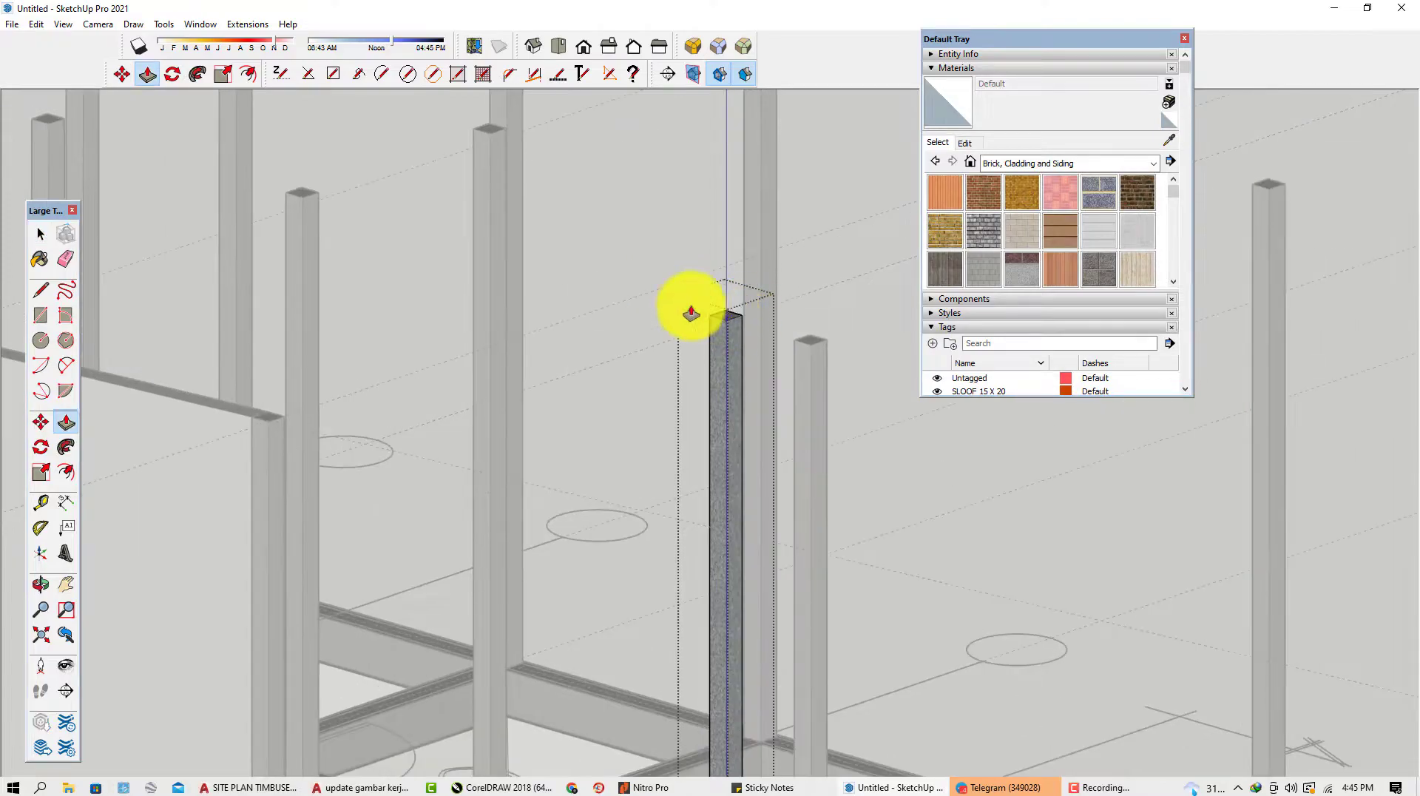
pyautogui.scroll(-5, 666, 318)
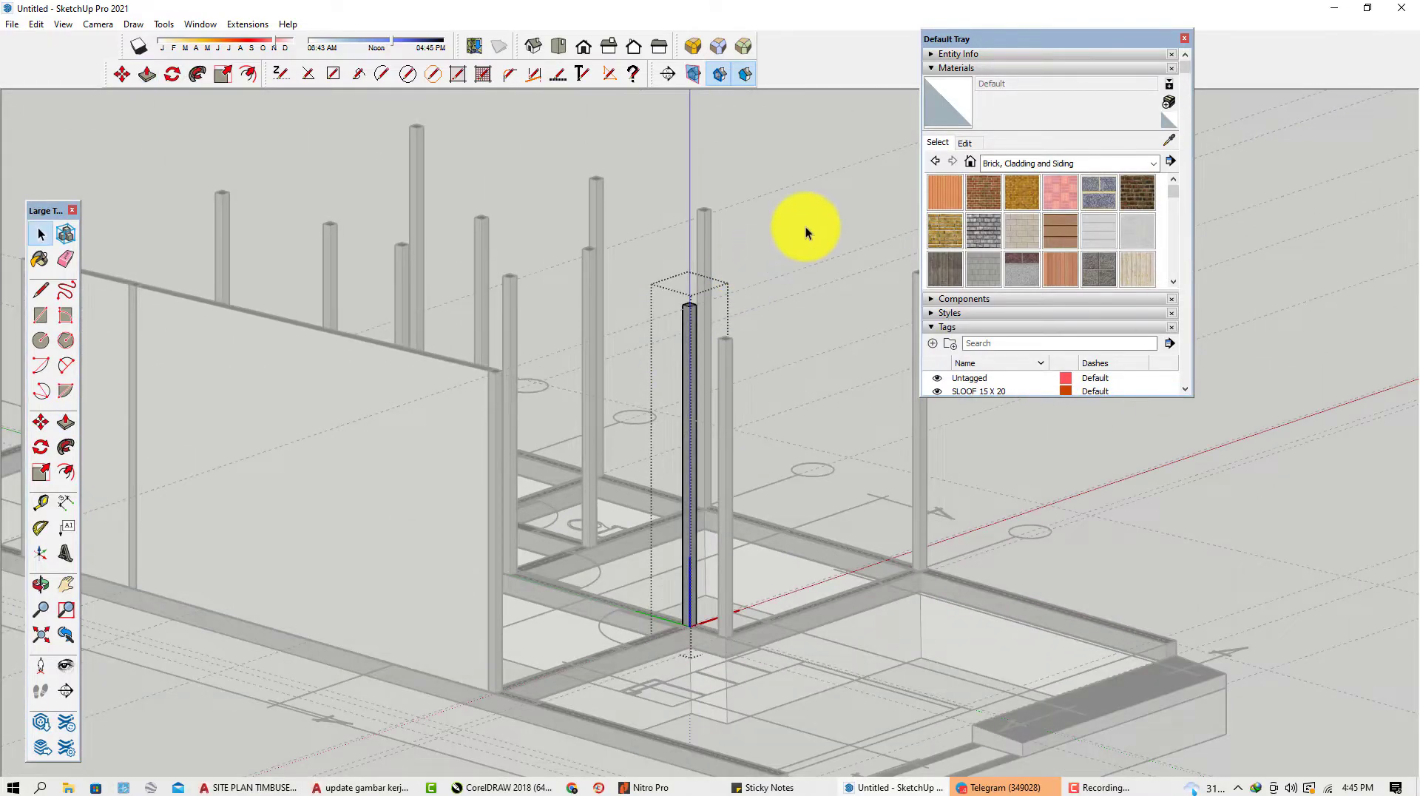
# Copy the guide along the wall's top edge from the wall's end column to the top of the raised inner column.
pyautogui.moveTo(809, 222); pyautogui.dragTo(809, 350, button='middle')
pyautogui.scroll(1, 624, 413)
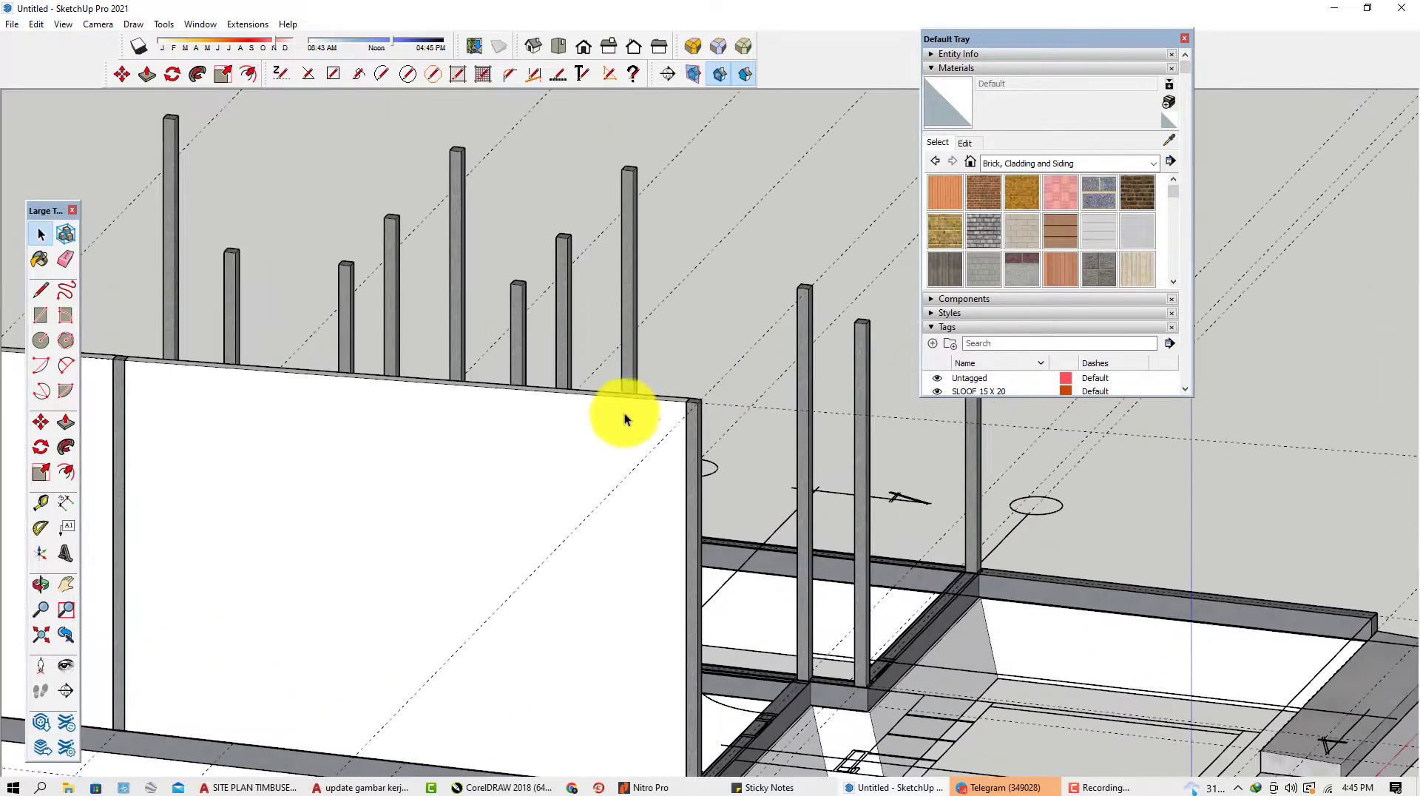
pyautogui.scroll(1, 714, 408)
pyautogui.press('m')
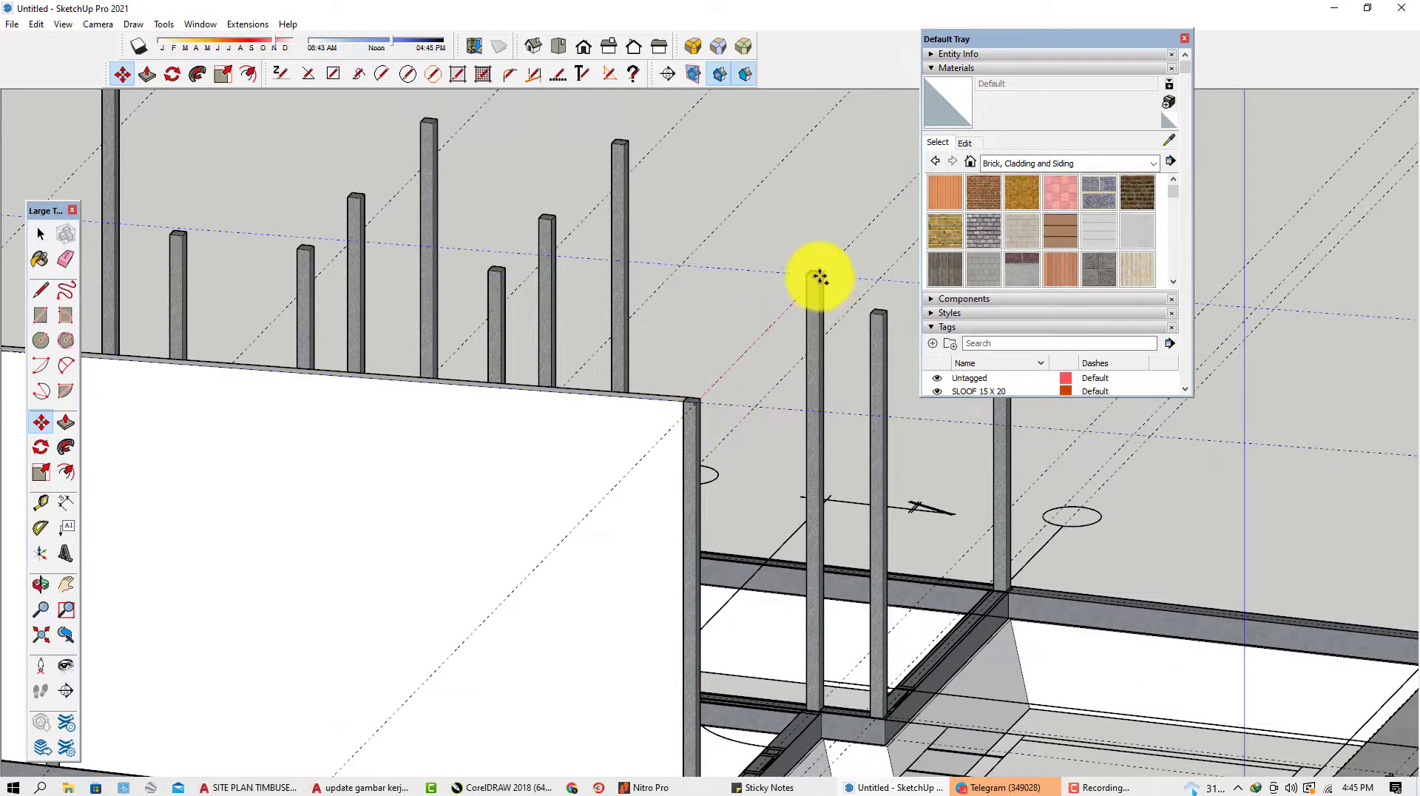
pyautogui.scroll(-5, 811, 307)
pyautogui.moveTo(602, 355); pyautogui.dragTo(488, 386, button='middle')
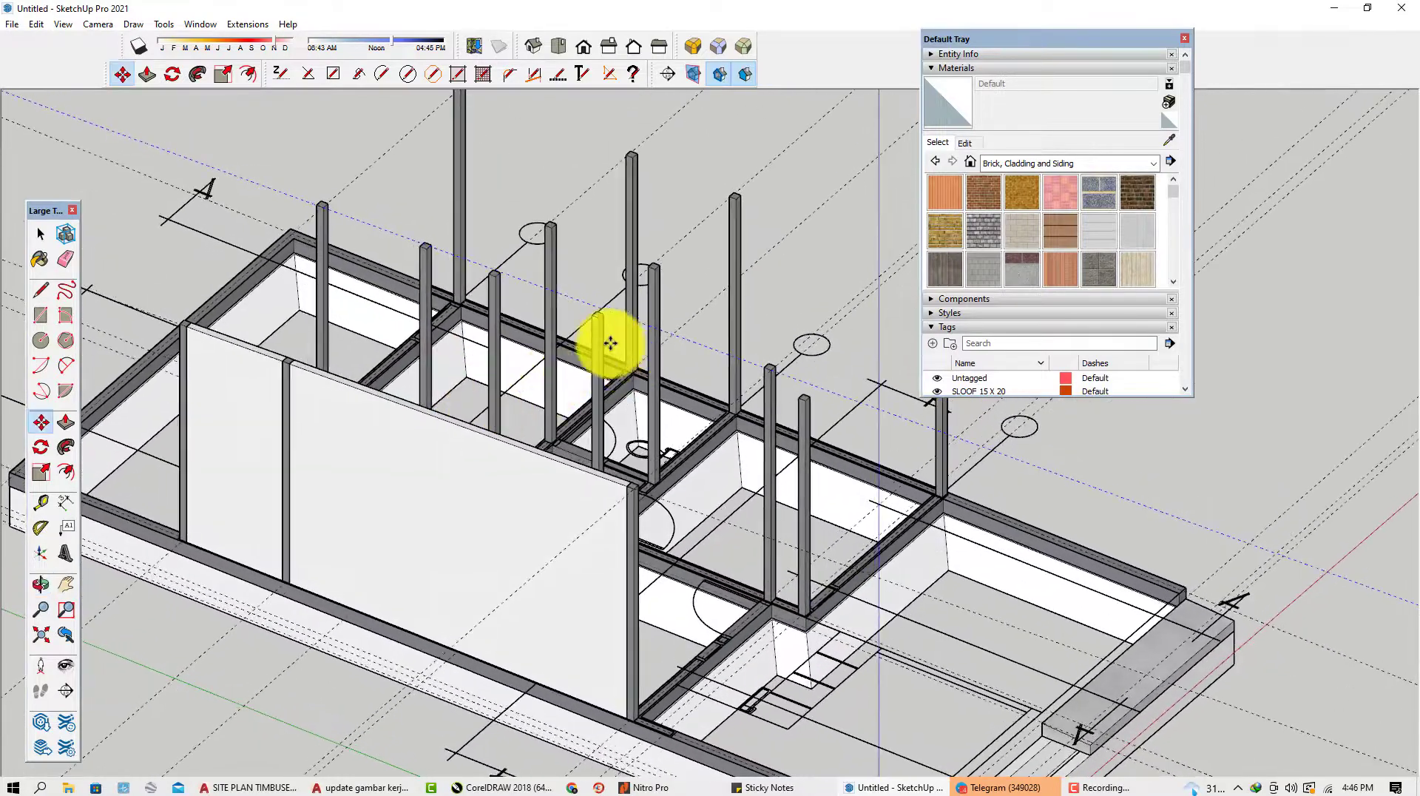
pyautogui.scroll(4, 604, 309)
pyautogui.press('m')
pyautogui.scroll(3, 591, 308)
pyautogui.press('space')
pyautogui.doubleClick(581, 311)
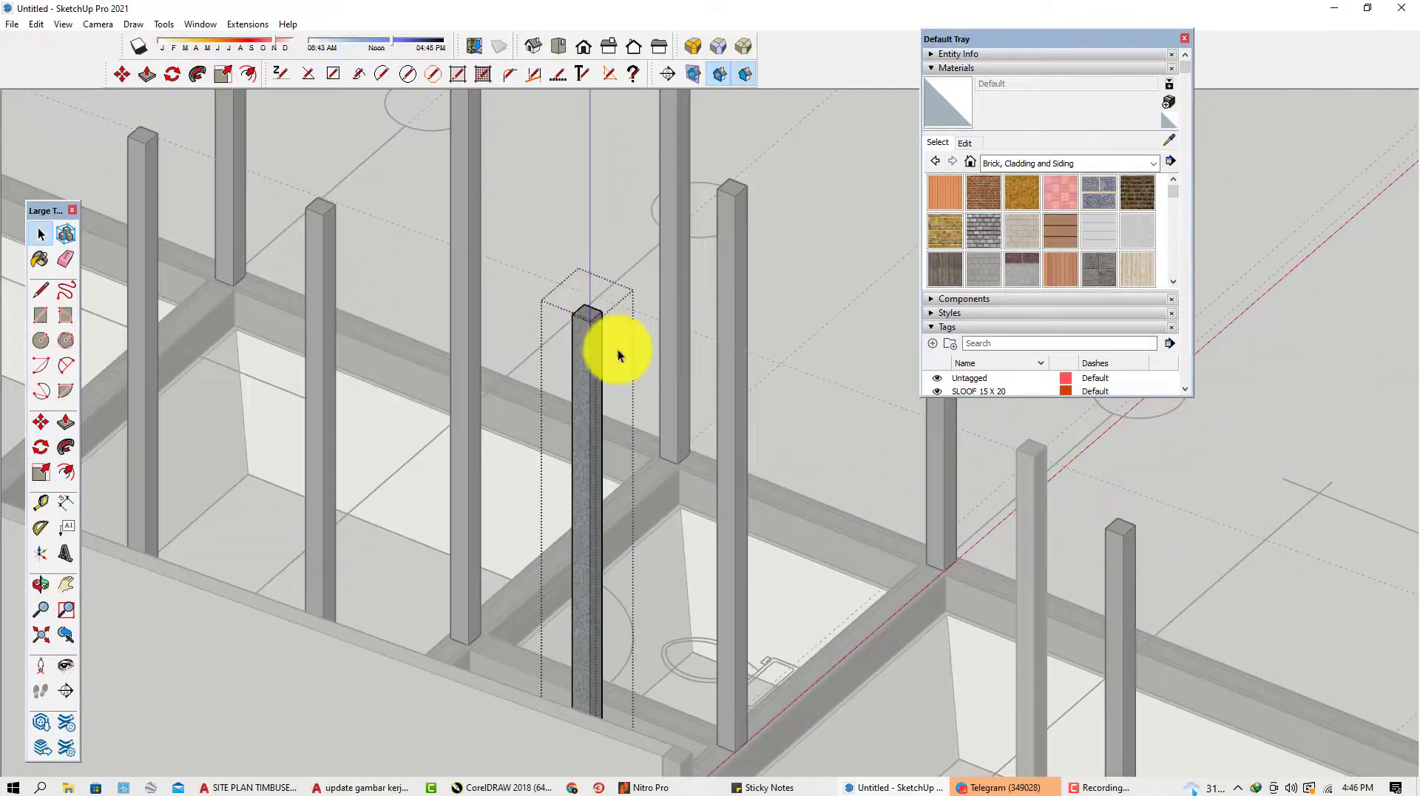
pyautogui.click(757, 286)
# Select the next two inner columns along the guide and make them unique together.
pyautogui.click(590, 353)
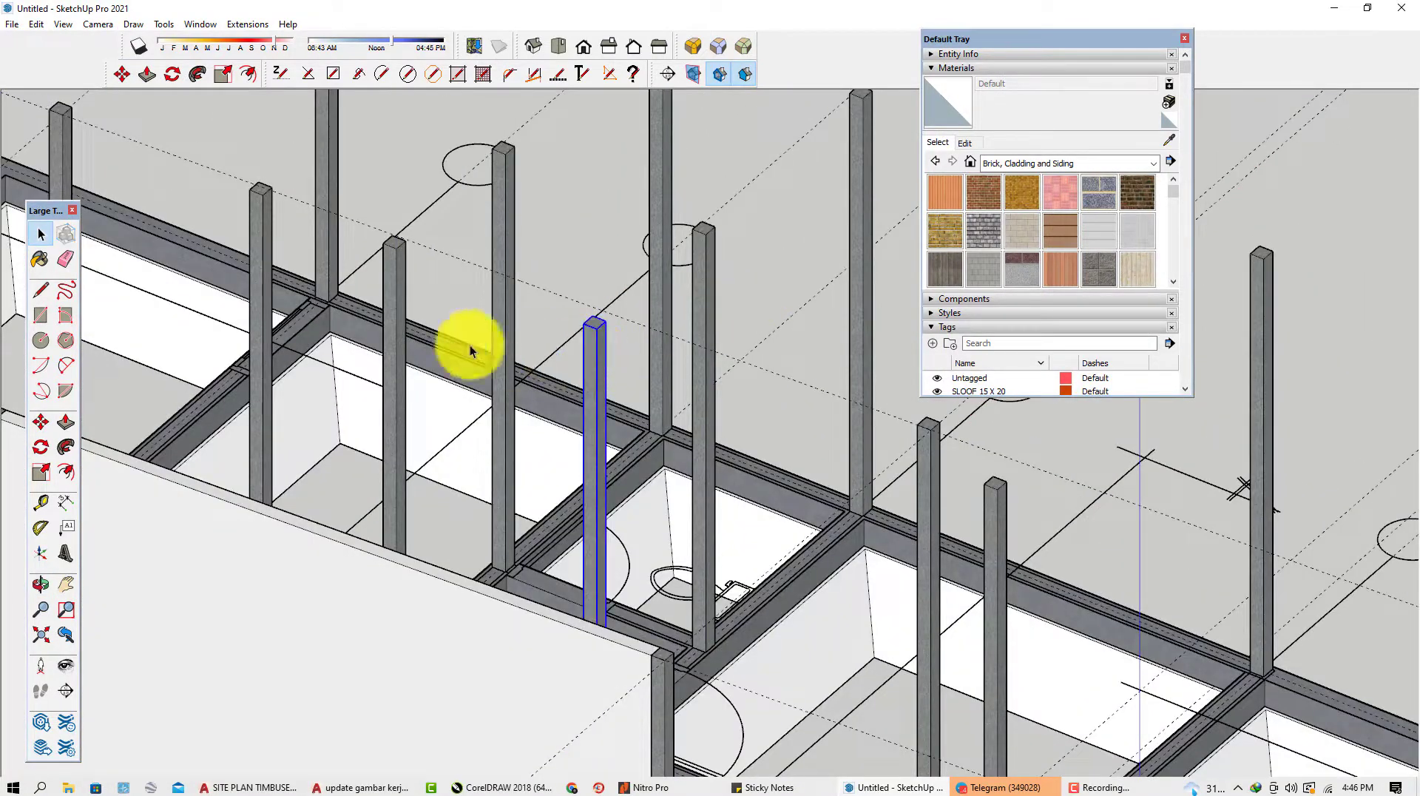
pyautogui.keyDown('shift'); pyautogui.click(393, 281); pyautogui.keyUp('shift')
pyautogui.rightClick(394, 281)
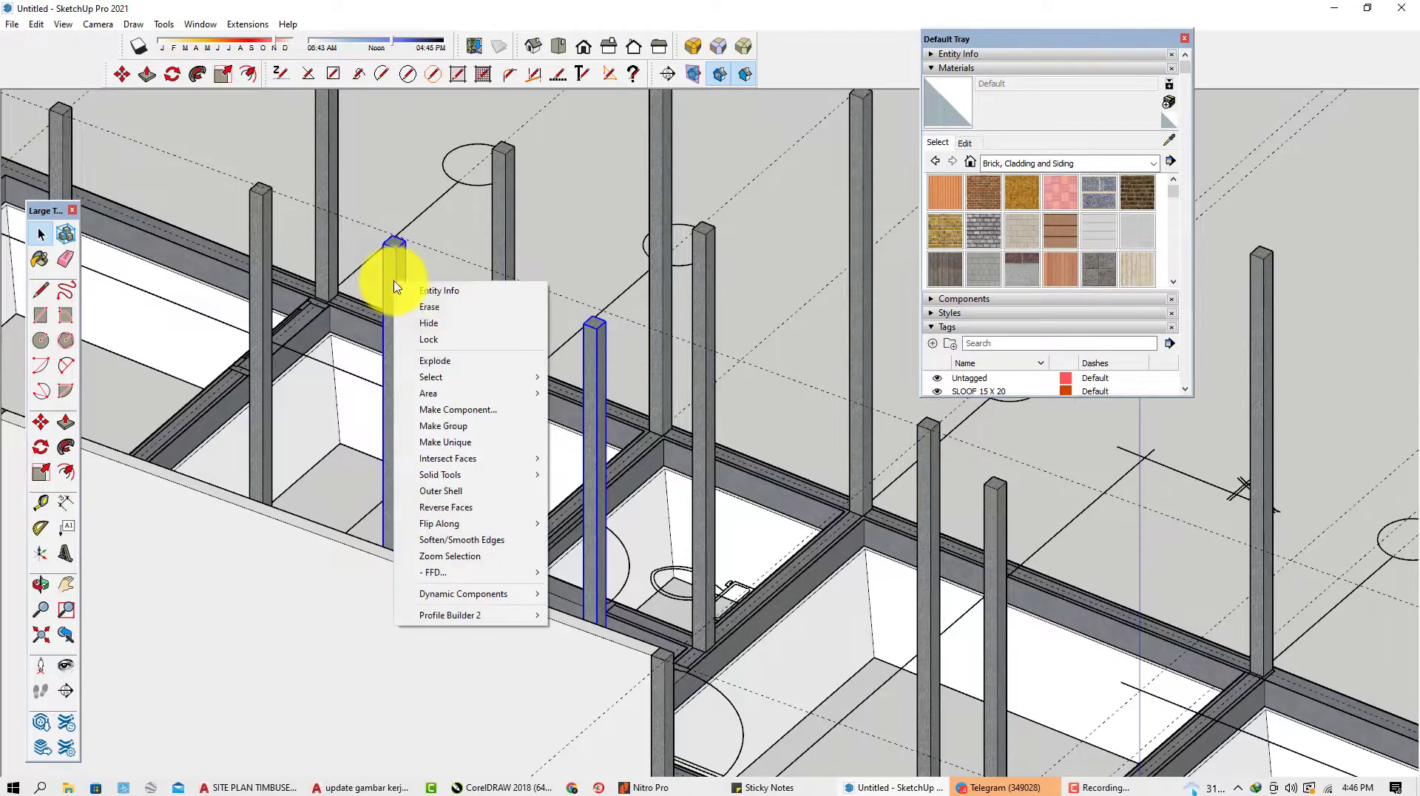
pyautogui.click(458, 443)
# Make the following inner column in the same row a unique component.
pyautogui.scroll(-2, 509, 444)
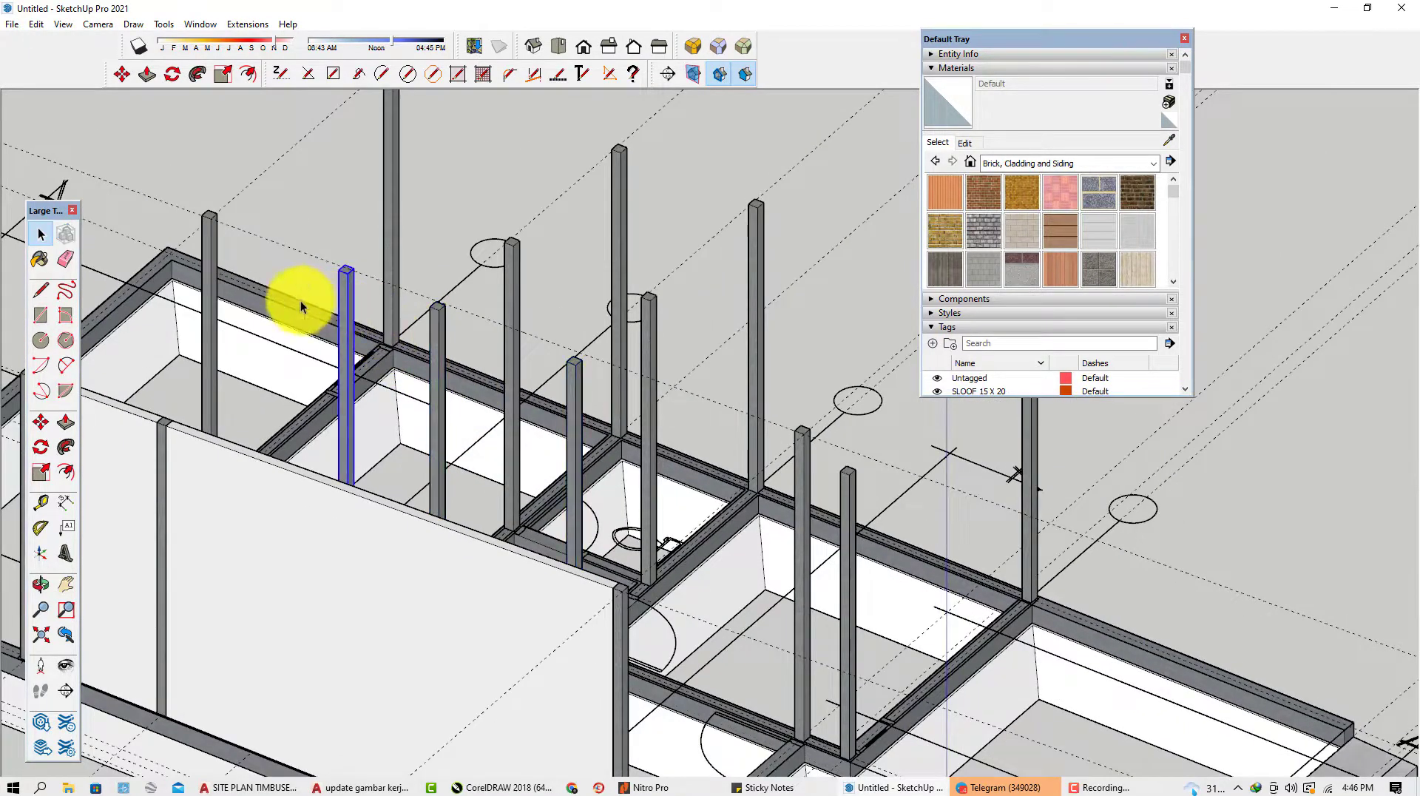
pyautogui.rightClick(345, 310)
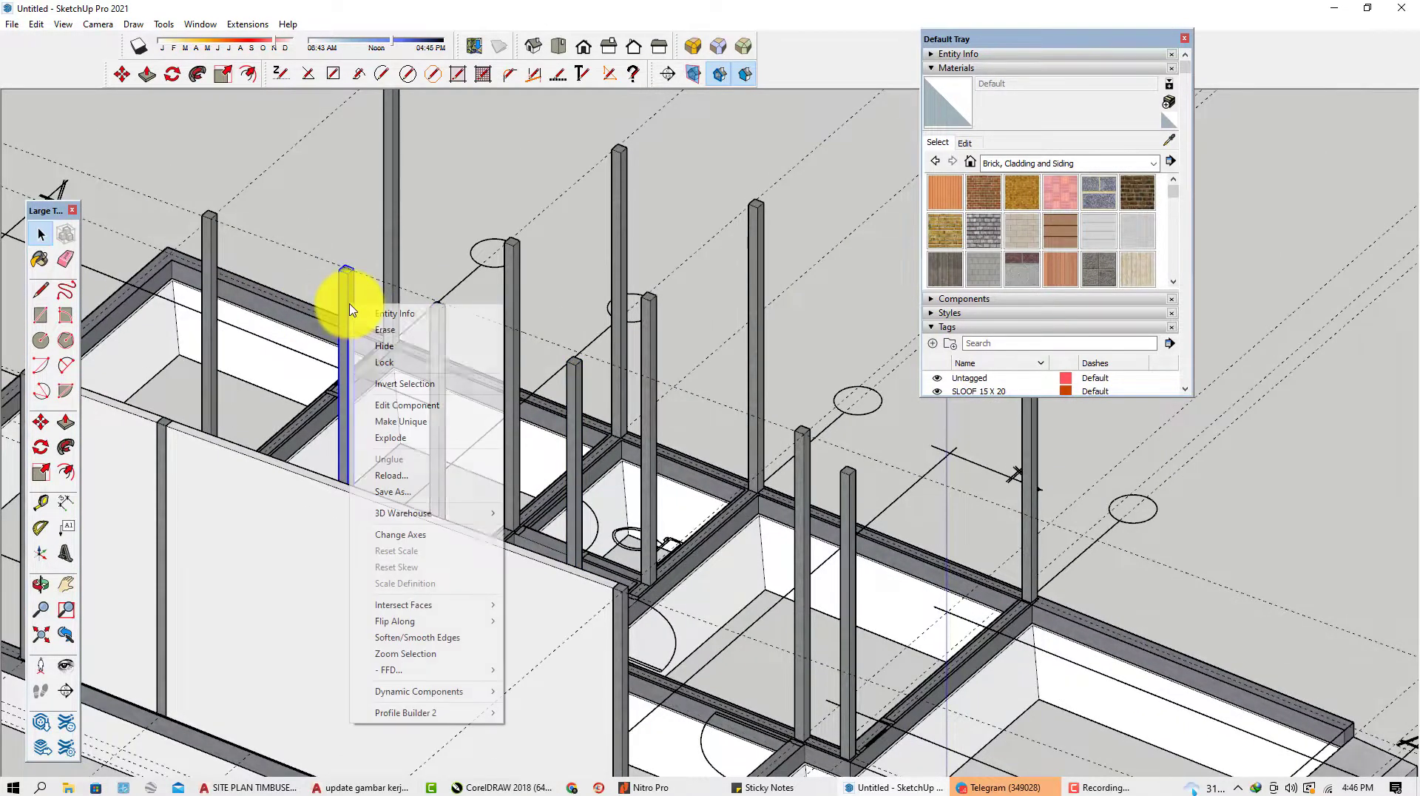
pyautogui.click(411, 422)
# Try to Push/Pull the top face of the nearer inner column while its component is shared with the second column.
pyautogui.scroll(2, 588, 375)
pyautogui.doubleClick(576, 367)
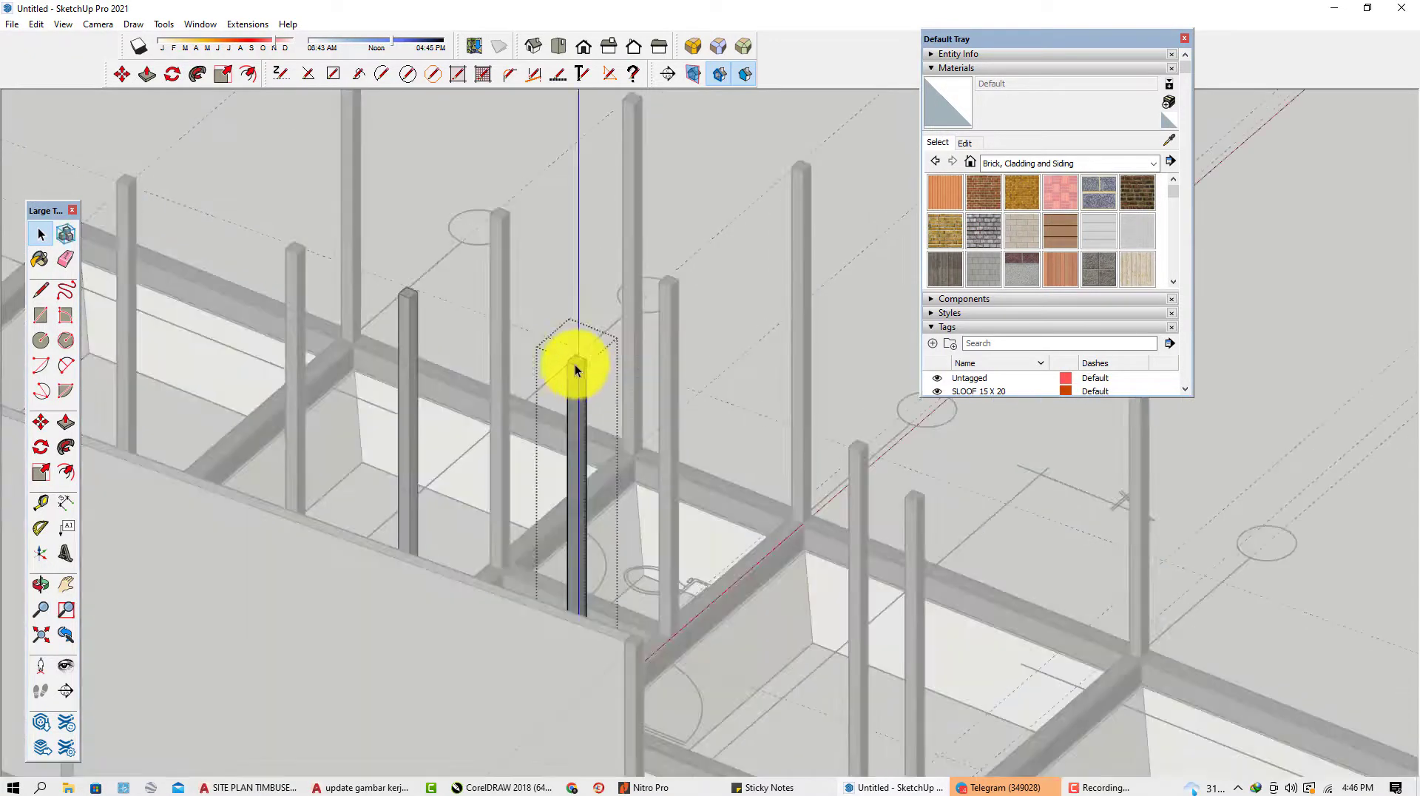
pyautogui.press('p')
pyautogui.scroll(1, 570, 369)
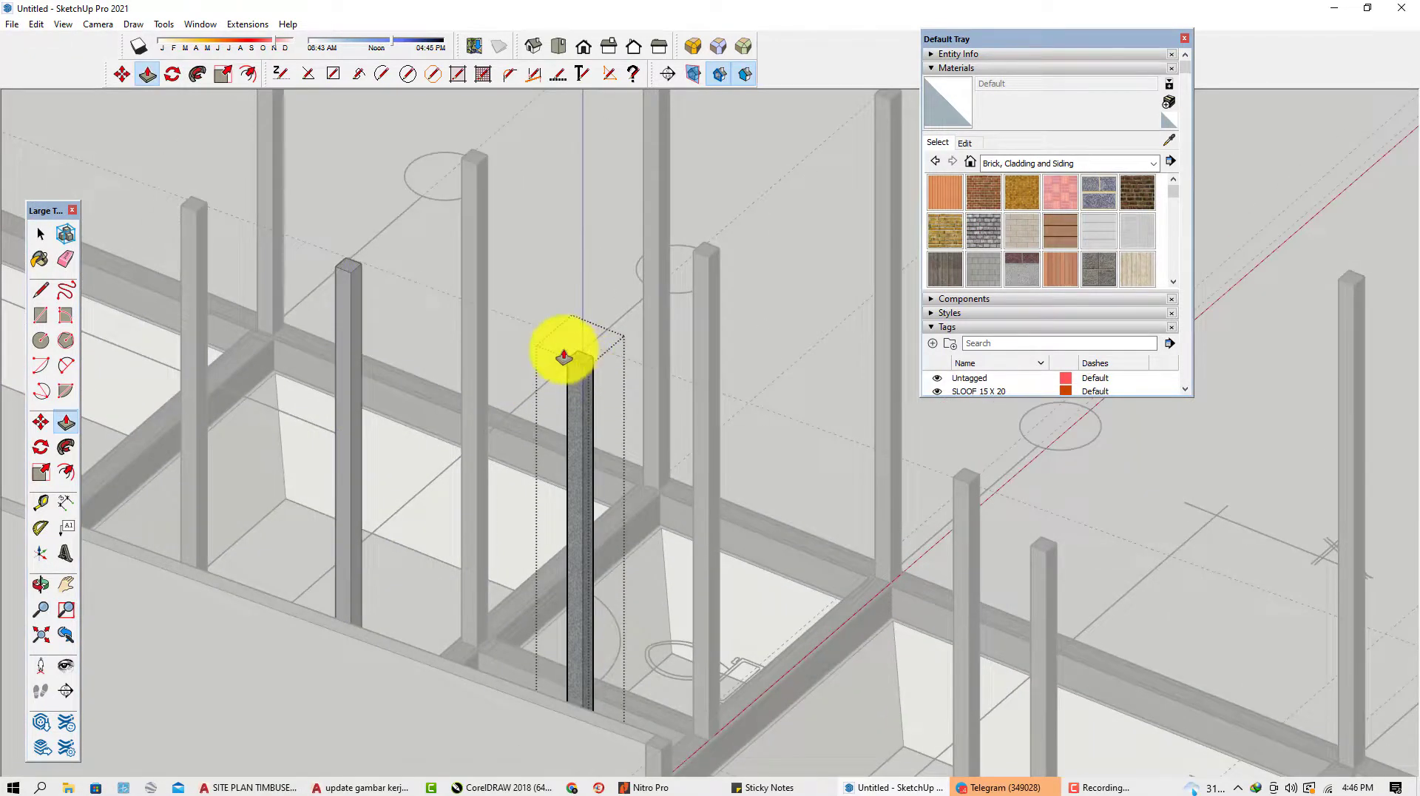
pyautogui.moveTo(564, 357); pyautogui.dragTo(519, 334)
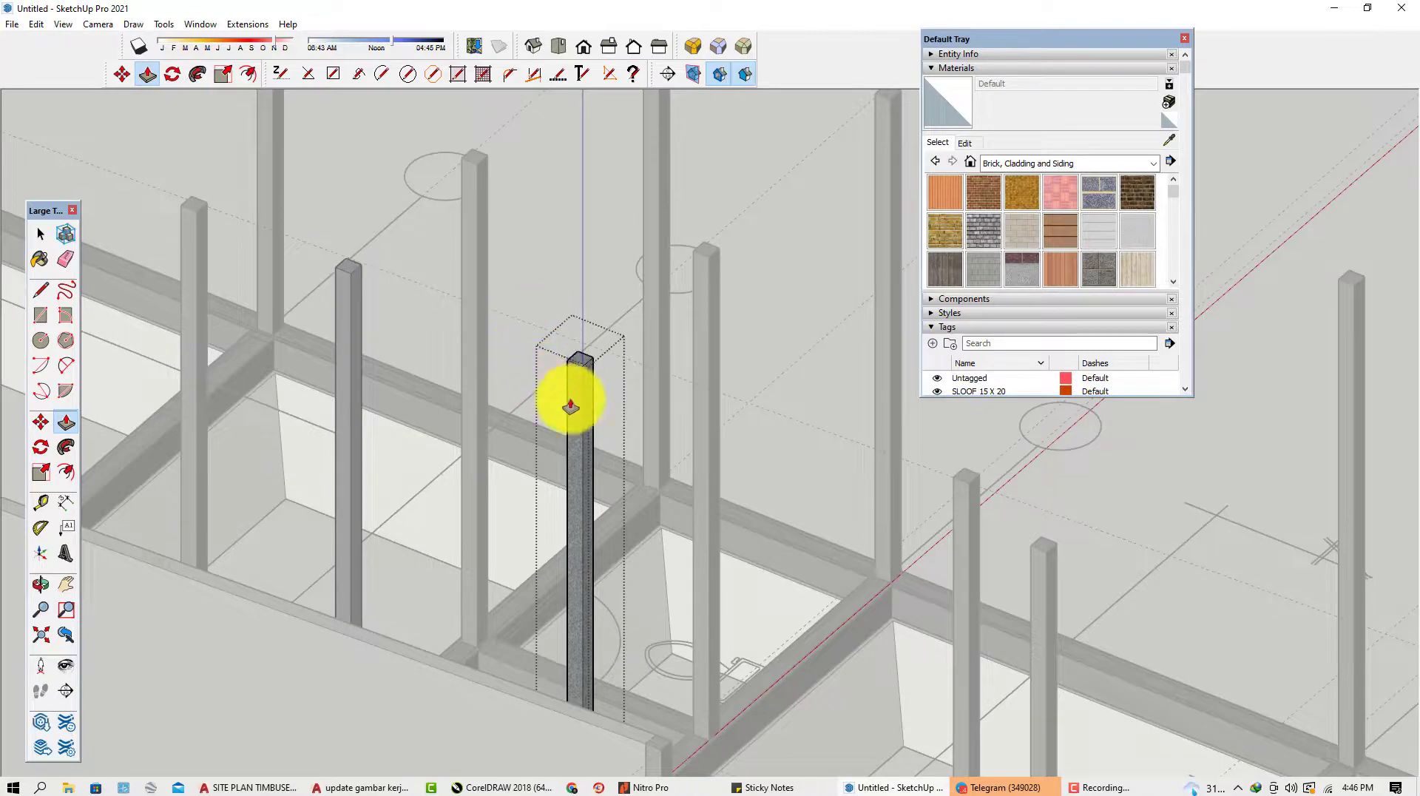
pyautogui.click(765, 325)
# Make the nearer inner column unique on its own, separate from the second column.
pyautogui.click(584, 385)
pyautogui.rightClick(584, 385)
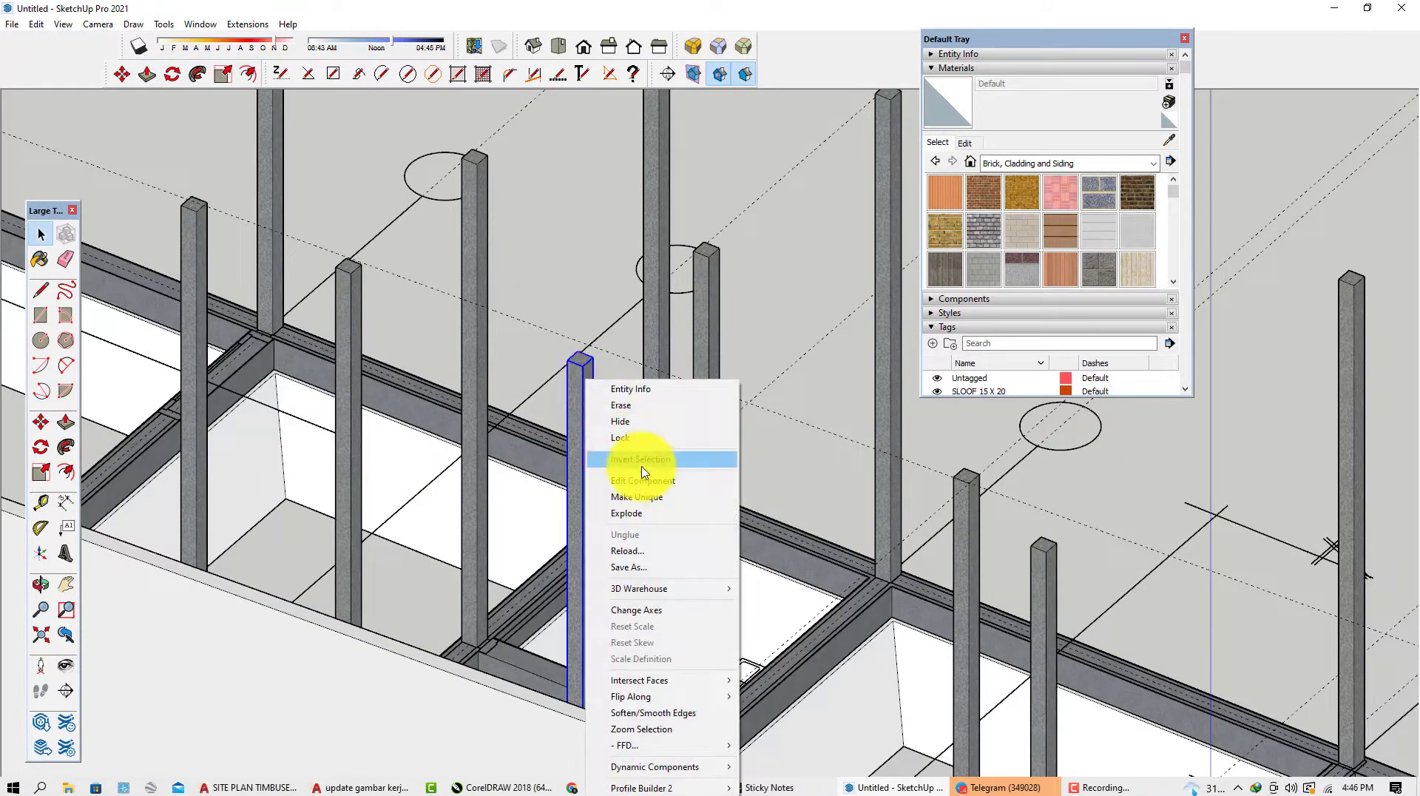
pyautogui.click(651, 497)
# Open the nearer inner column for editing, Push/Pull its top face up to the guide line and close the component.
pyautogui.scroll(2, 573, 365)
pyautogui.doubleClick(579, 364)
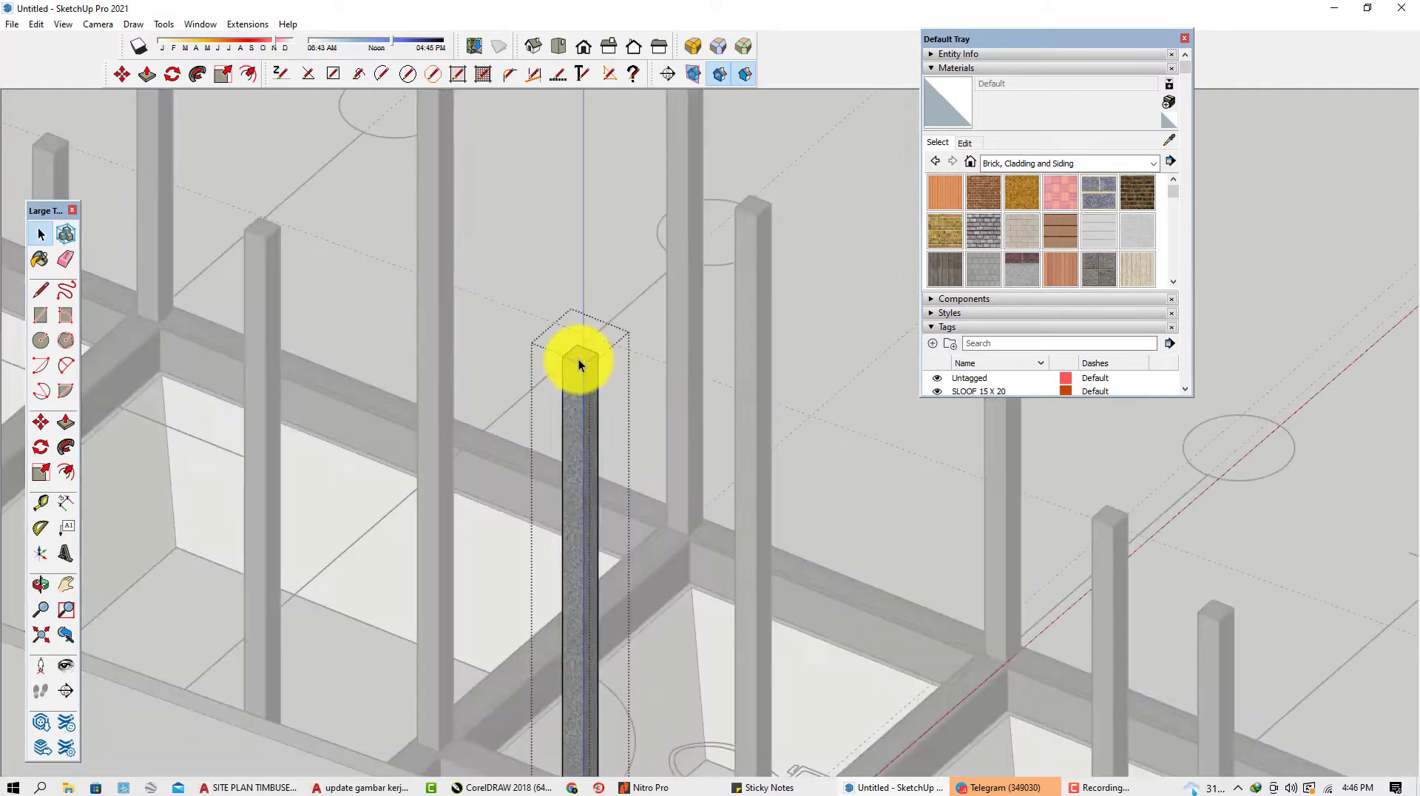
pyautogui.press('p')
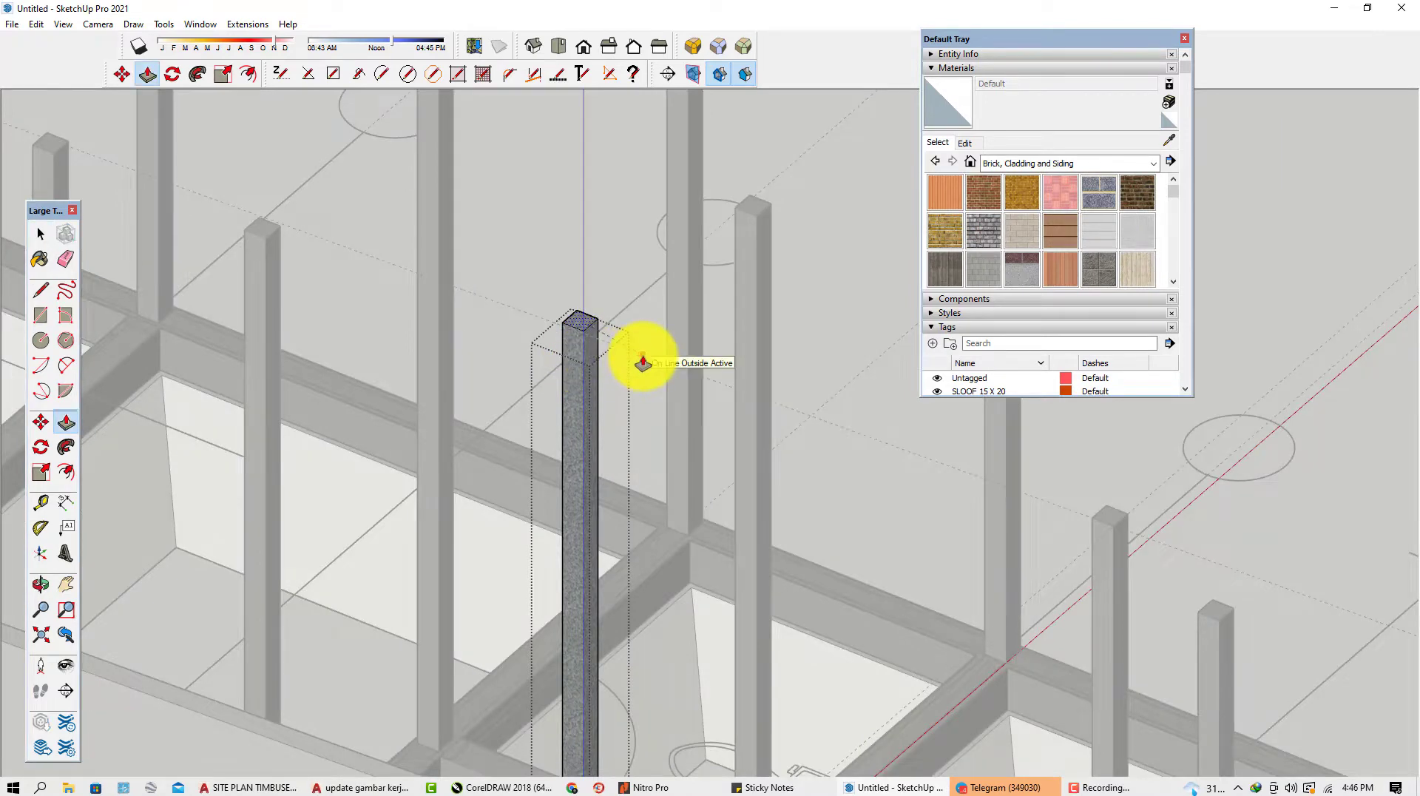
pyautogui.scroll(-5, 455, 322)
pyautogui.press('space')
pyautogui.press('Escape')
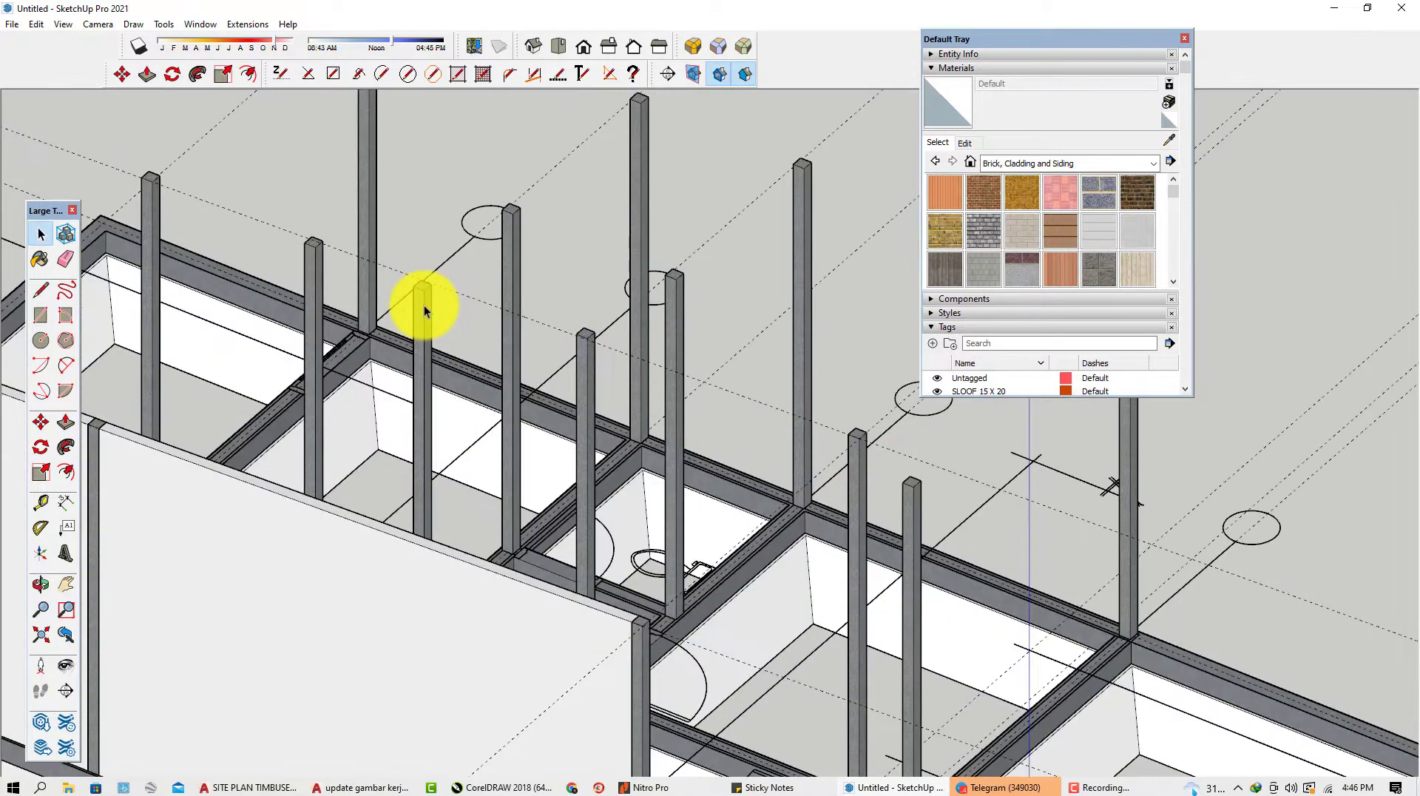
pyautogui.click(423, 303)
pyautogui.scroll(1, 422, 302)
pyautogui.rightClick(420, 297)
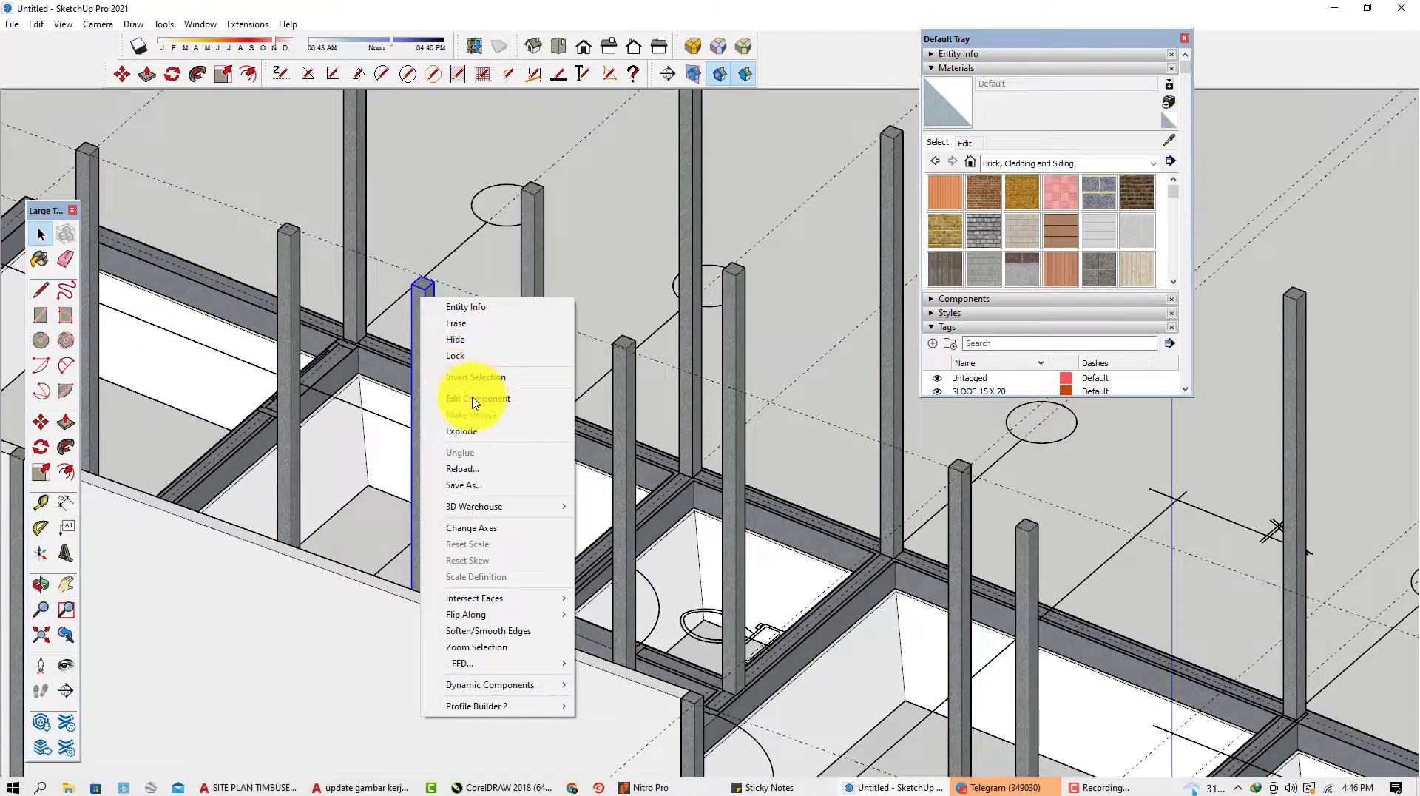
pyautogui.moveTo(459, 276); pyautogui.dragTo(411, 309, button='middle')
pyautogui.scroll(2, 459, 275)
pyautogui.rightClick(446, 275)
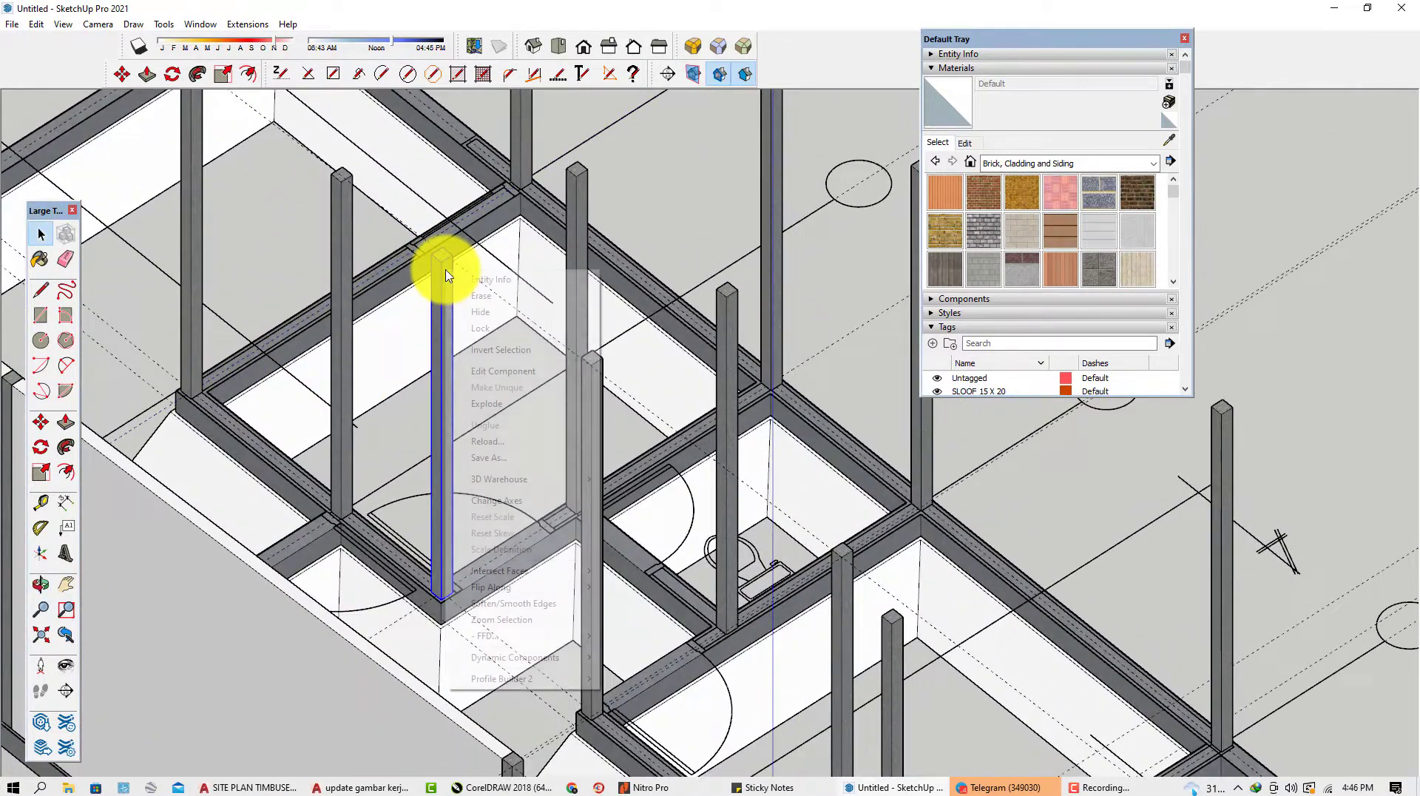
pyautogui.click(446, 260)
pyautogui.click(446, 259)
# Open the second inner column, at the room corner, Push/Pull its top face up to the guide and close the component.
pyautogui.scroll(3, 445, 257)
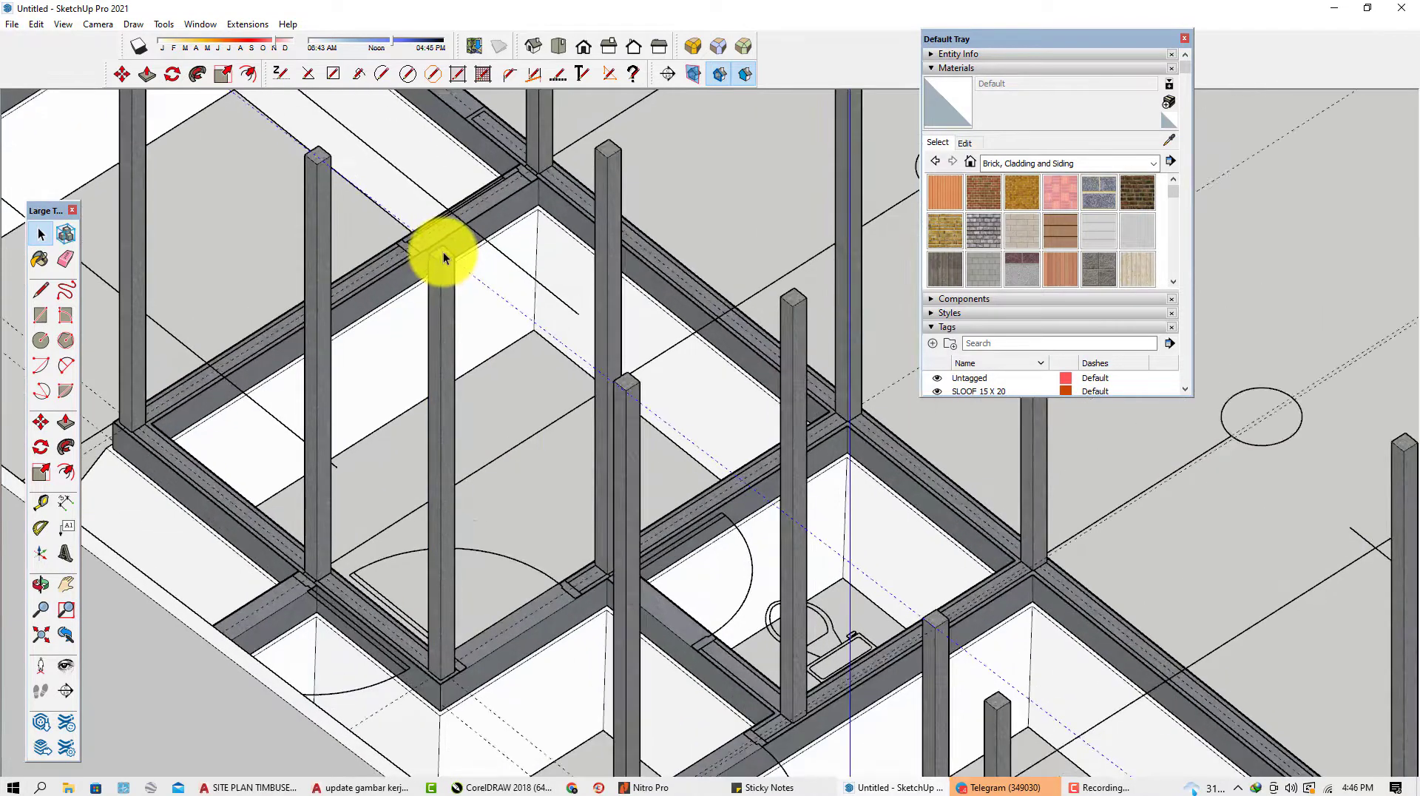
pyautogui.doubleClick(441, 261)
pyautogui.scroll(1, 441, 265)
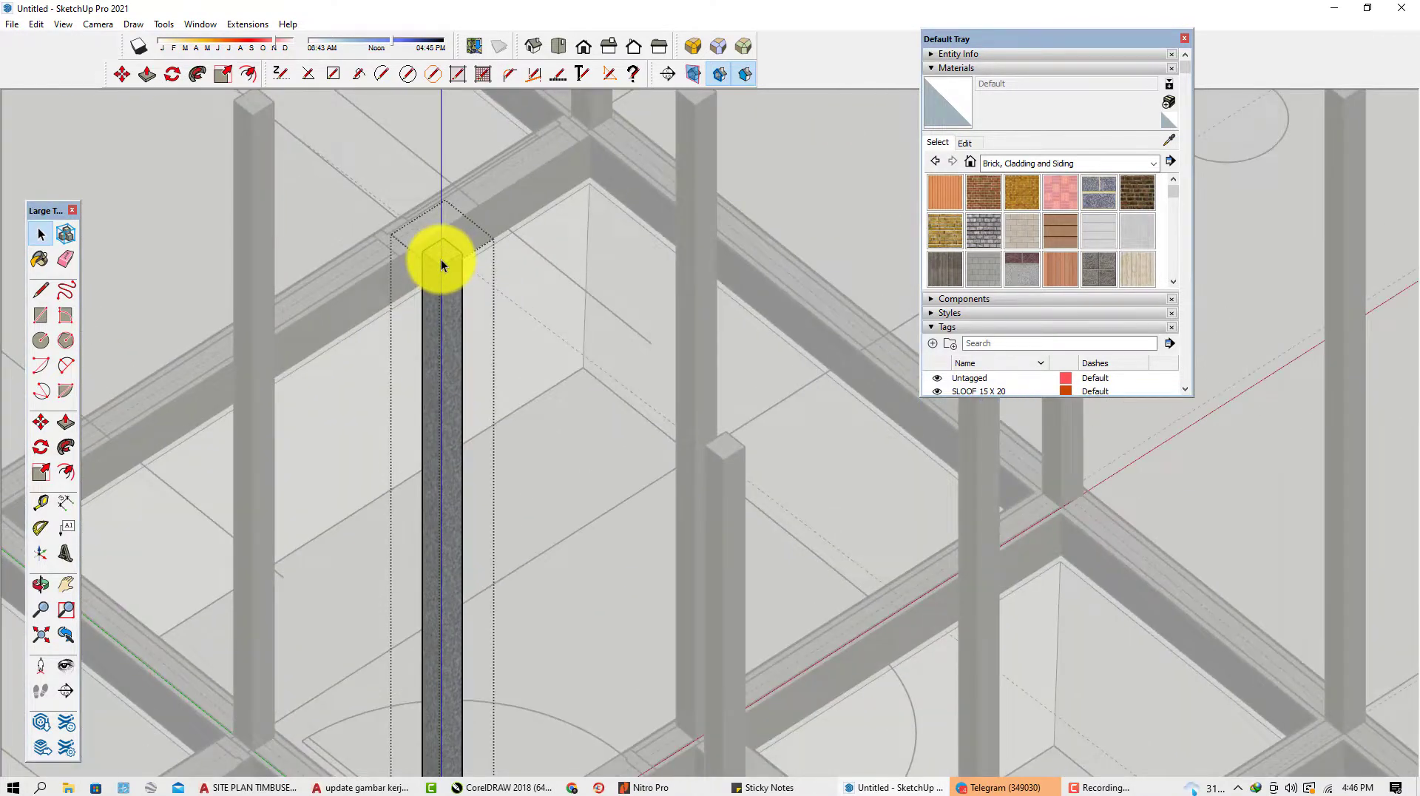
pyautogui.scroll(1, 442, 264)
pyautogui.press('p')
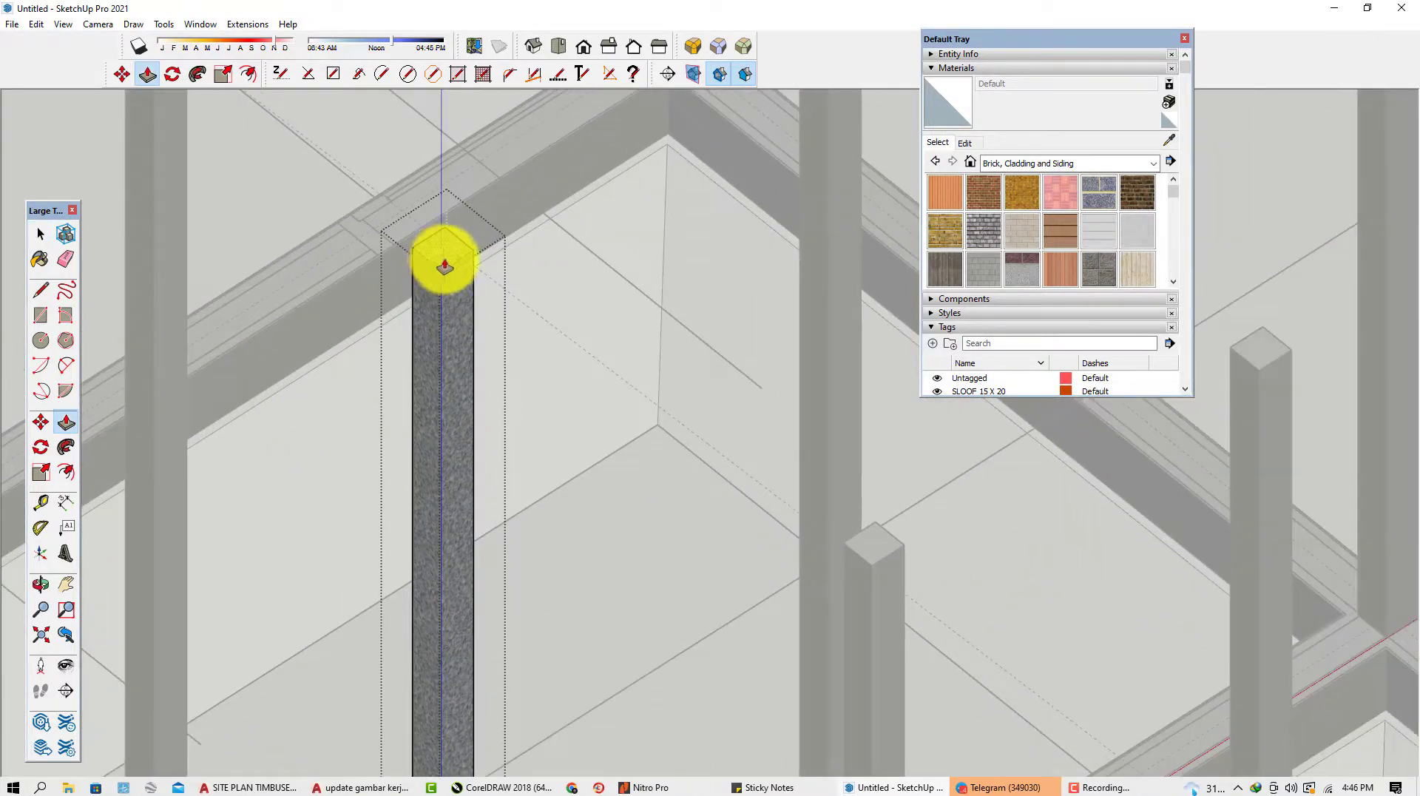
pyautogui.scroll(-8, 613, 317)
pyautogui.press('space')
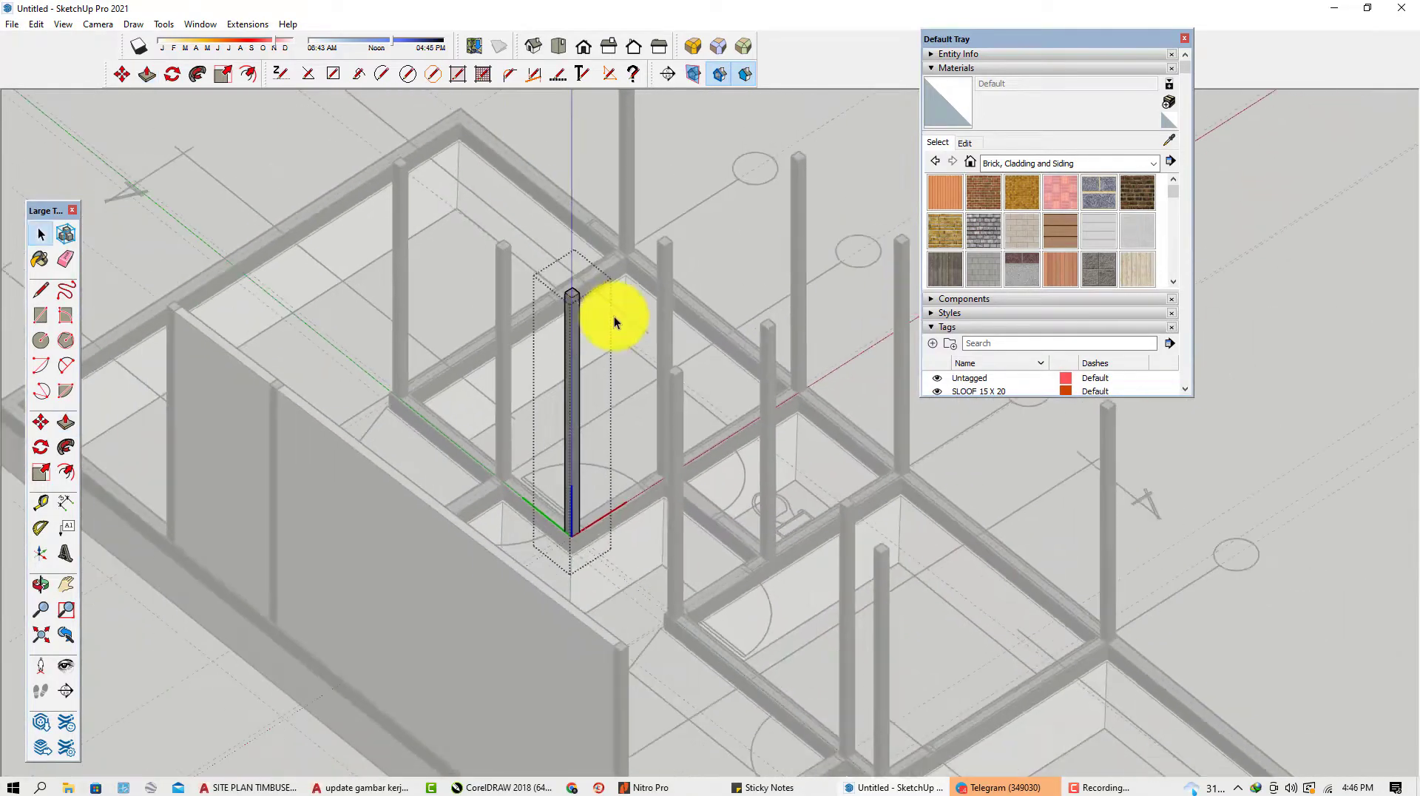
pyautogui.scroll(-1, 613, 320)
pyautogui.click(818, 179)
# Open the third unique inner column along the row and Push/Pull its top face up to the guide line.
pyautogui.moveTo(529, 299); pyautogui.dragTo(627, 330, button='middle')
pyautogui.moveTo(525, 394); pyautogui.dragTo(699, 322, button='middle')
pyautogui.scroll(-5, 415, 396)
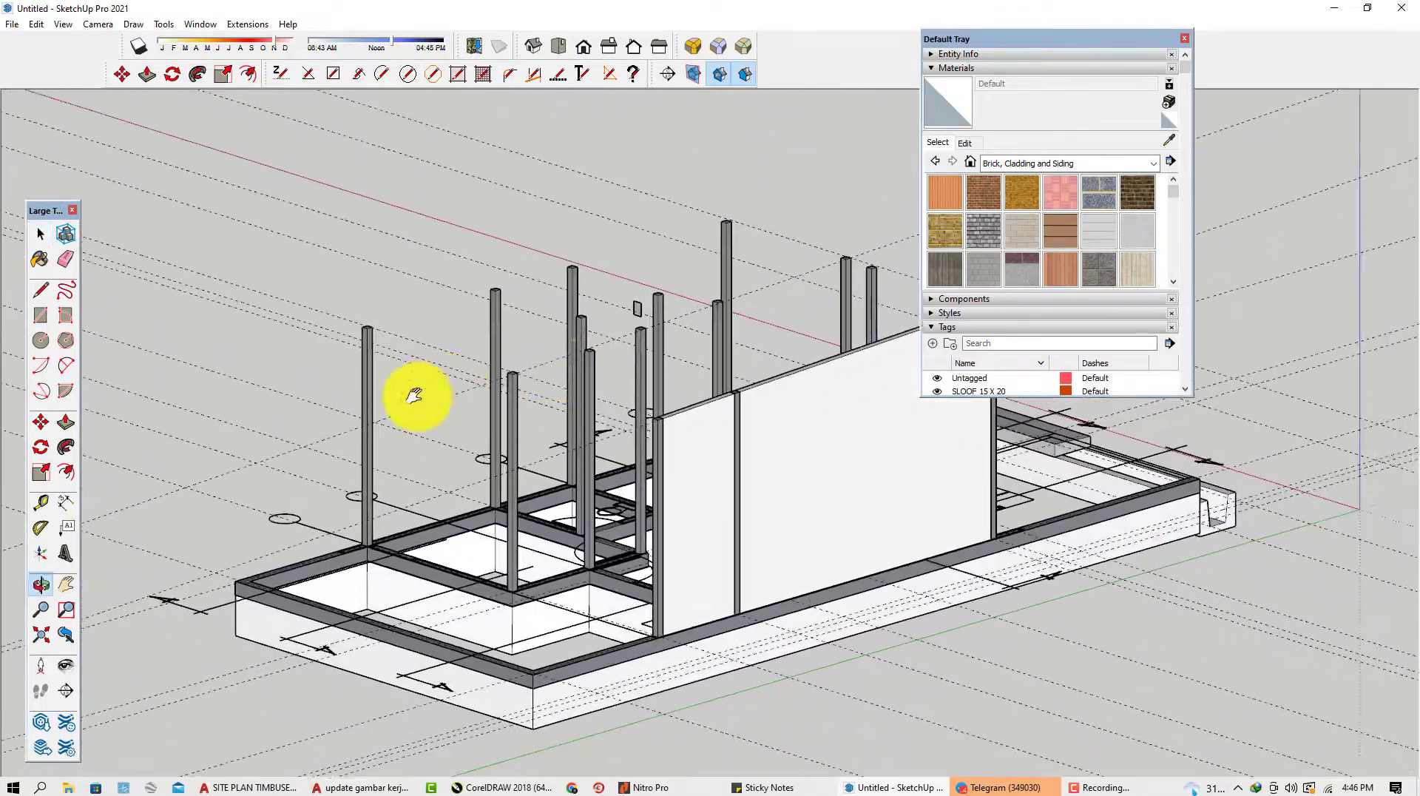
pyautogui.moveTo(415, 397); pyautogui.dragTo(384, 383, button='middle')
pyautogui.scroll(6, 415, 374)
pyautogui.scroll(5, 452, 369)
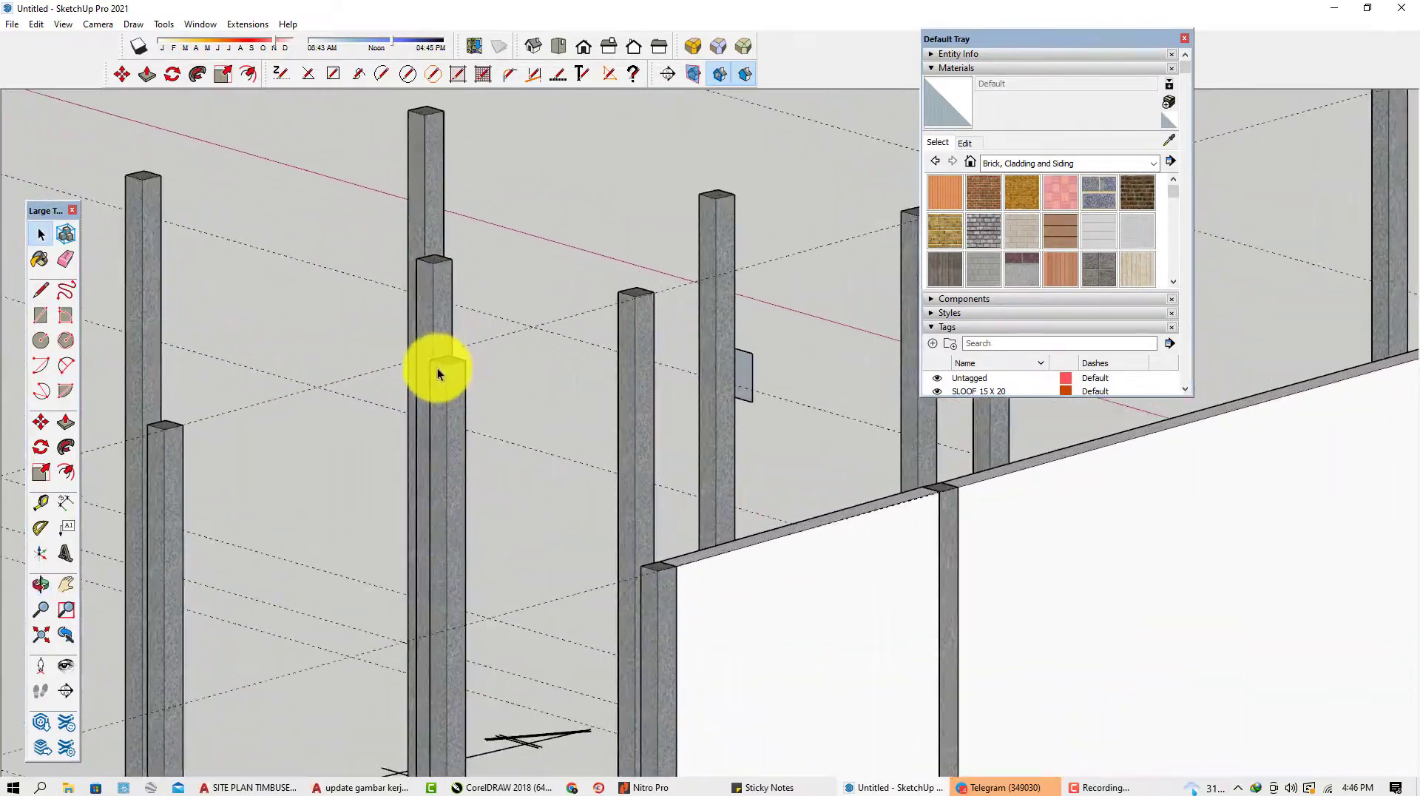
pyautogui.click(450, 361)
pyautogui.scroll(1, 449, 362)
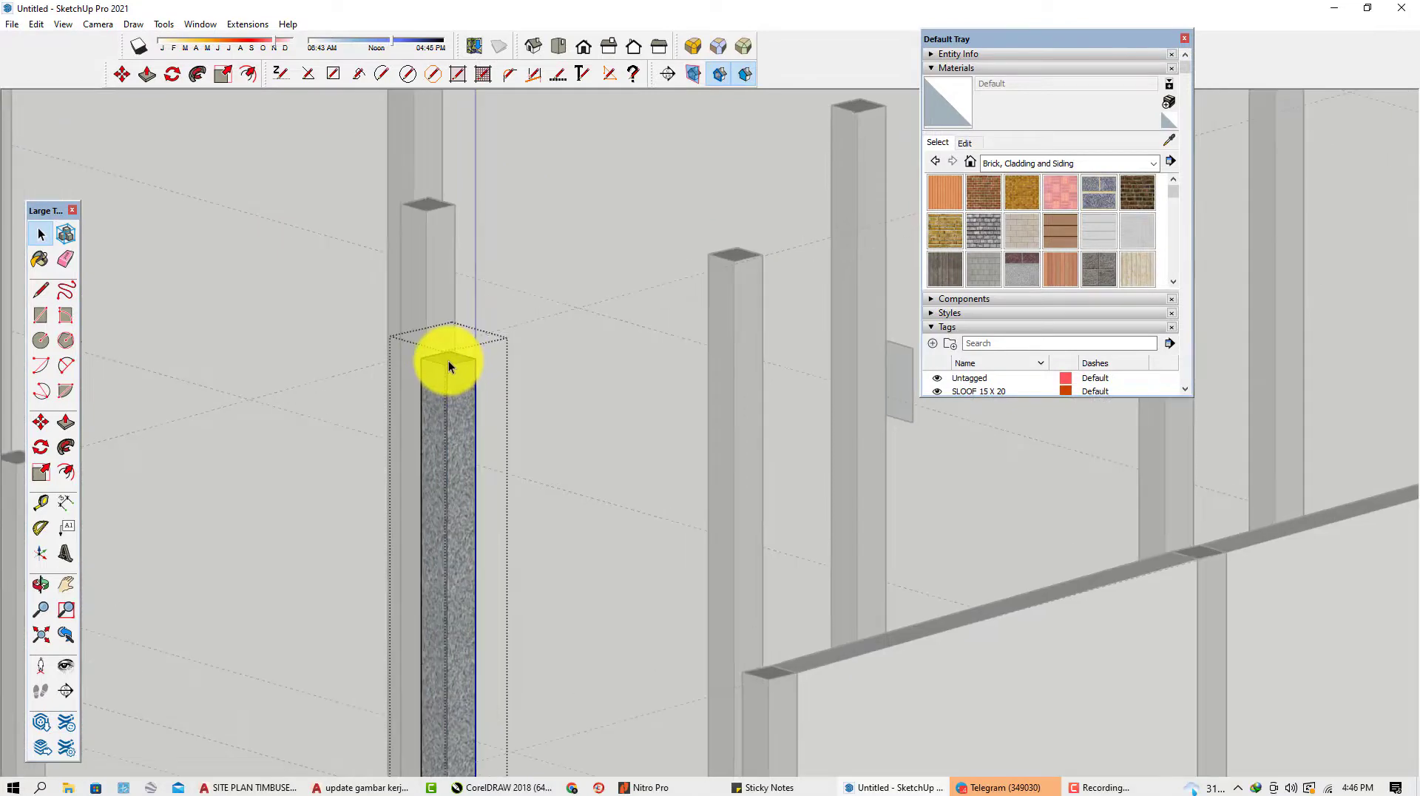
pyautogui.press('p')
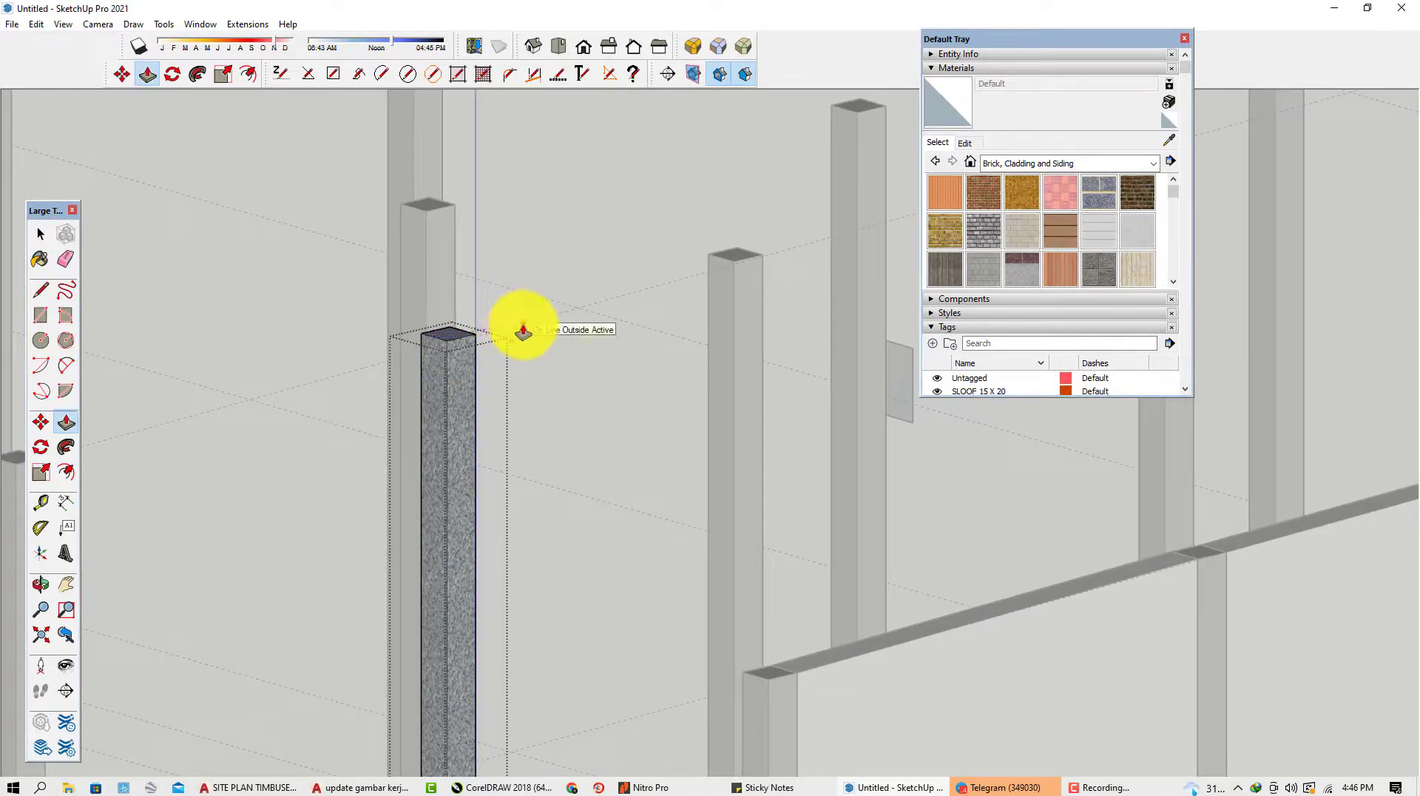
pyautogui.scroll(-6, 452, 374)
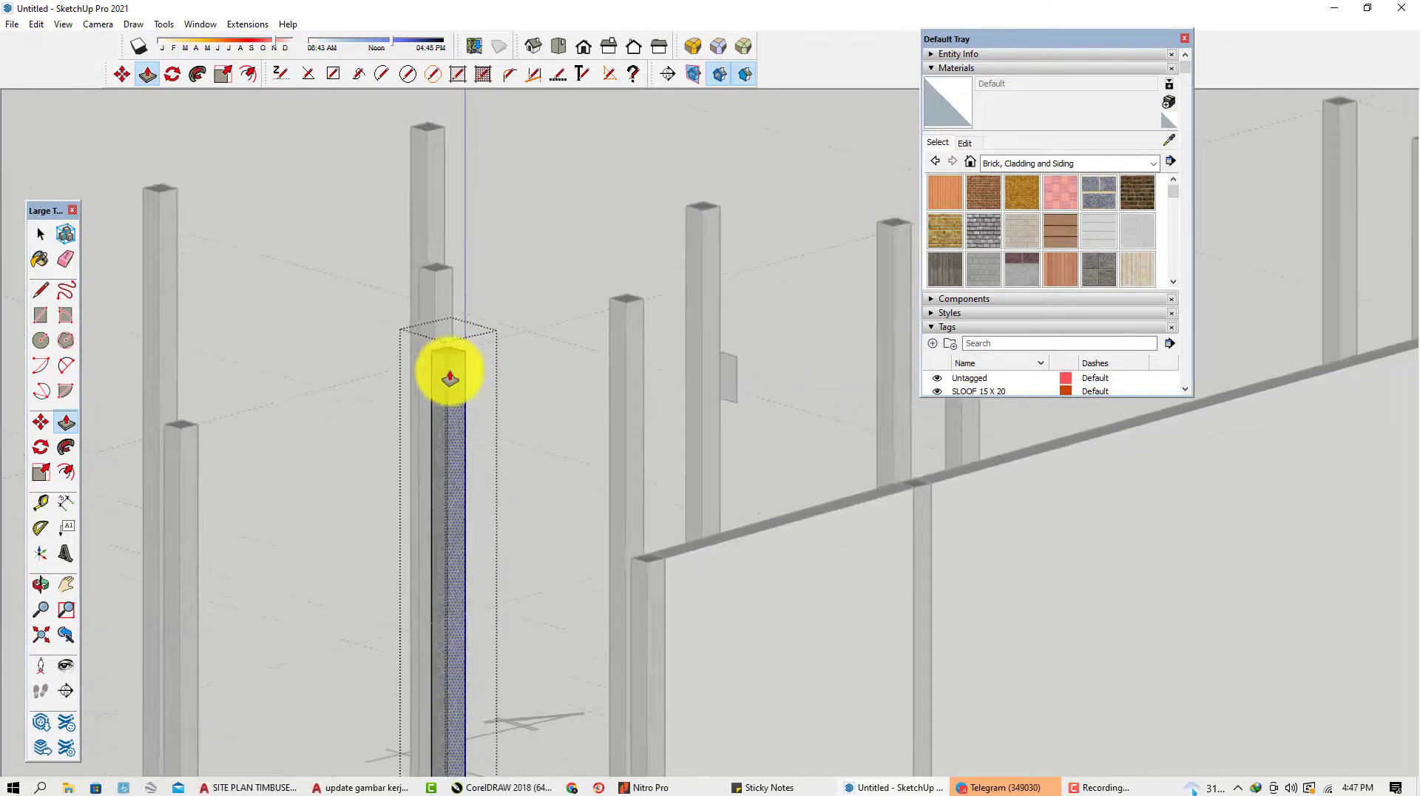
pyautogui.press('space')
# Draw a line between the tops of the bedroom's two raised inner columns, continuing down to the base of the column nearer the wall's end.
pyautogui.moveTo(796, 235); pyautogui.dragTo(910, 496, button='middle')
pyautogui.scroll(5, 735, 290)
pyautogui.moveTo(703, 350); pyautogui.dragTo(619, 385, button='middle')
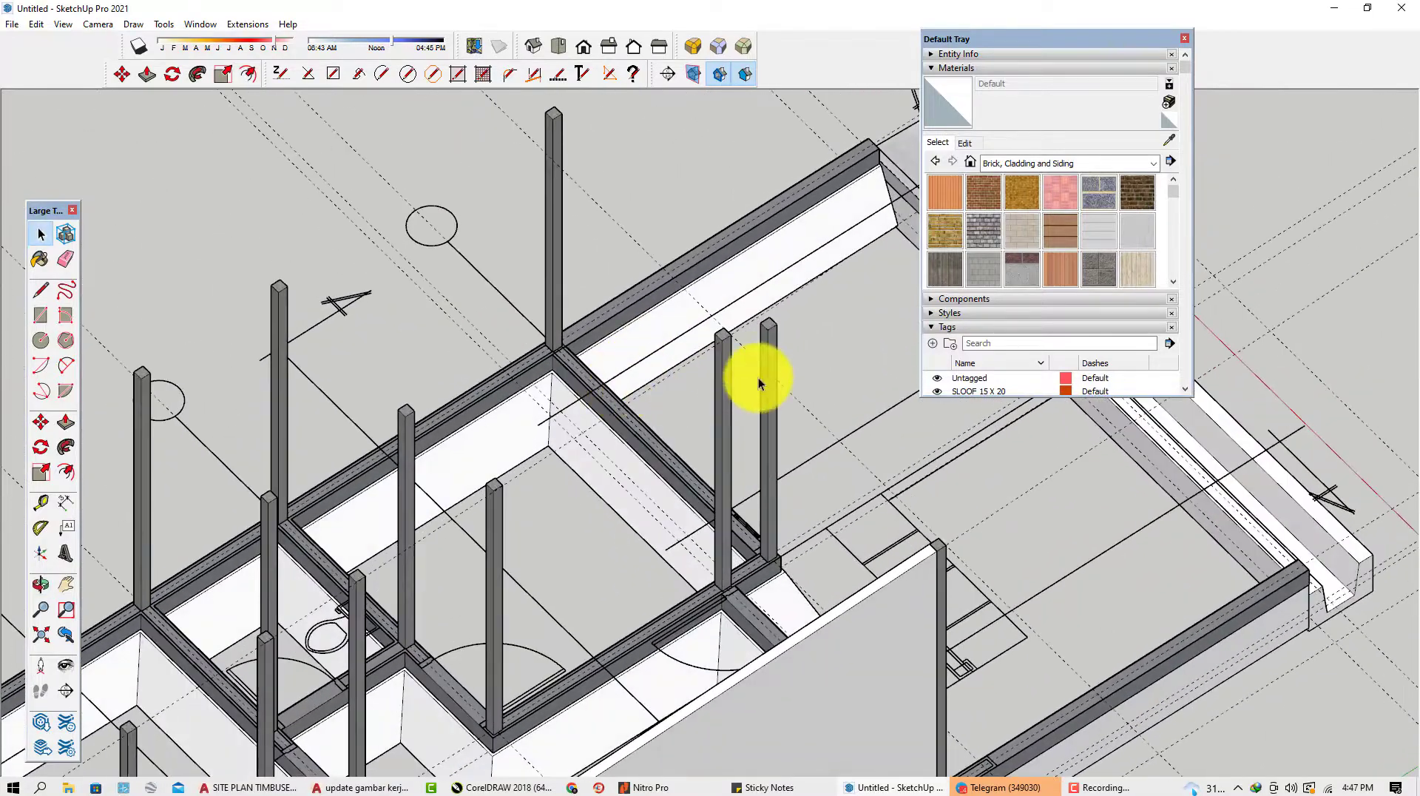
pyautogui.scroll(2, 759, 377)
pyautogui.press('l')
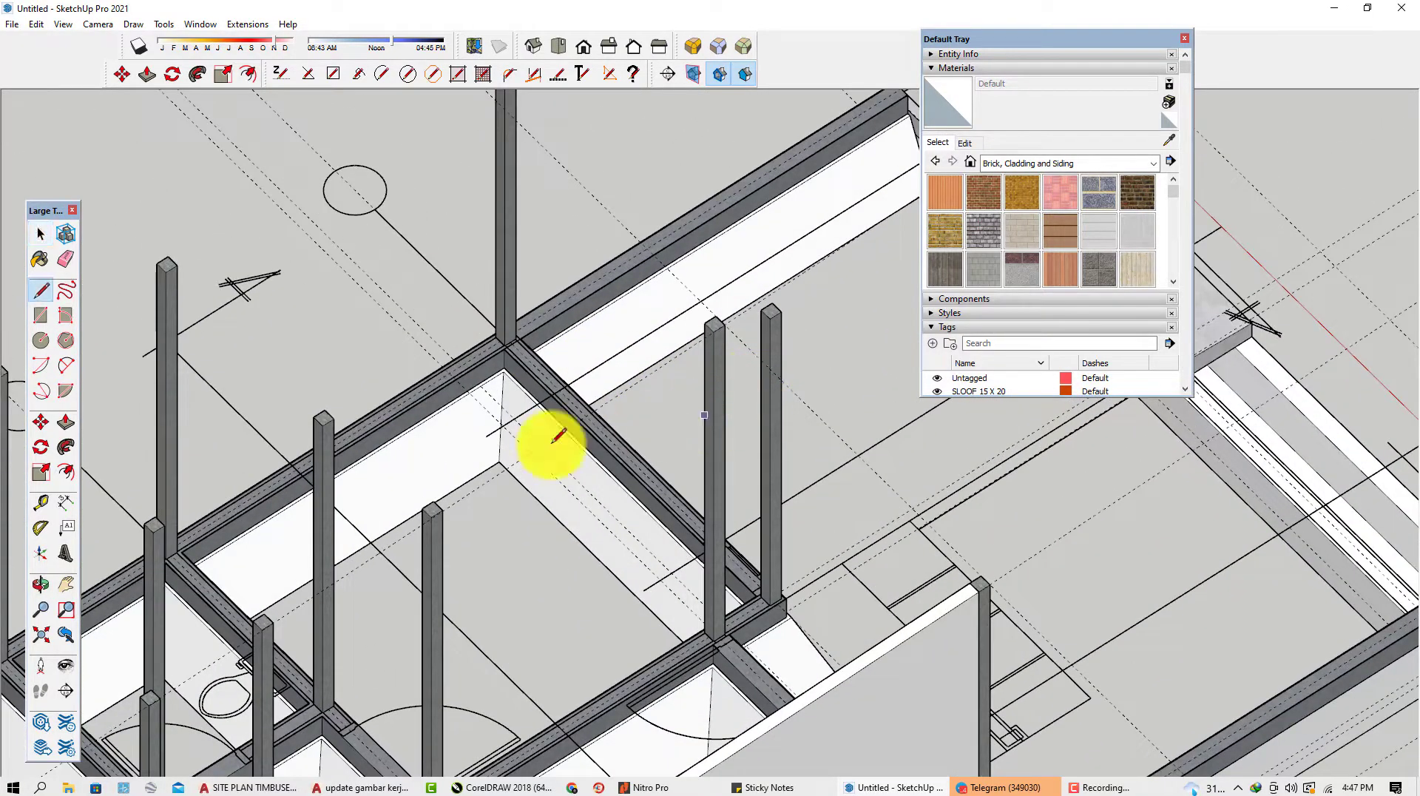
pyautogui.click(442, 509)
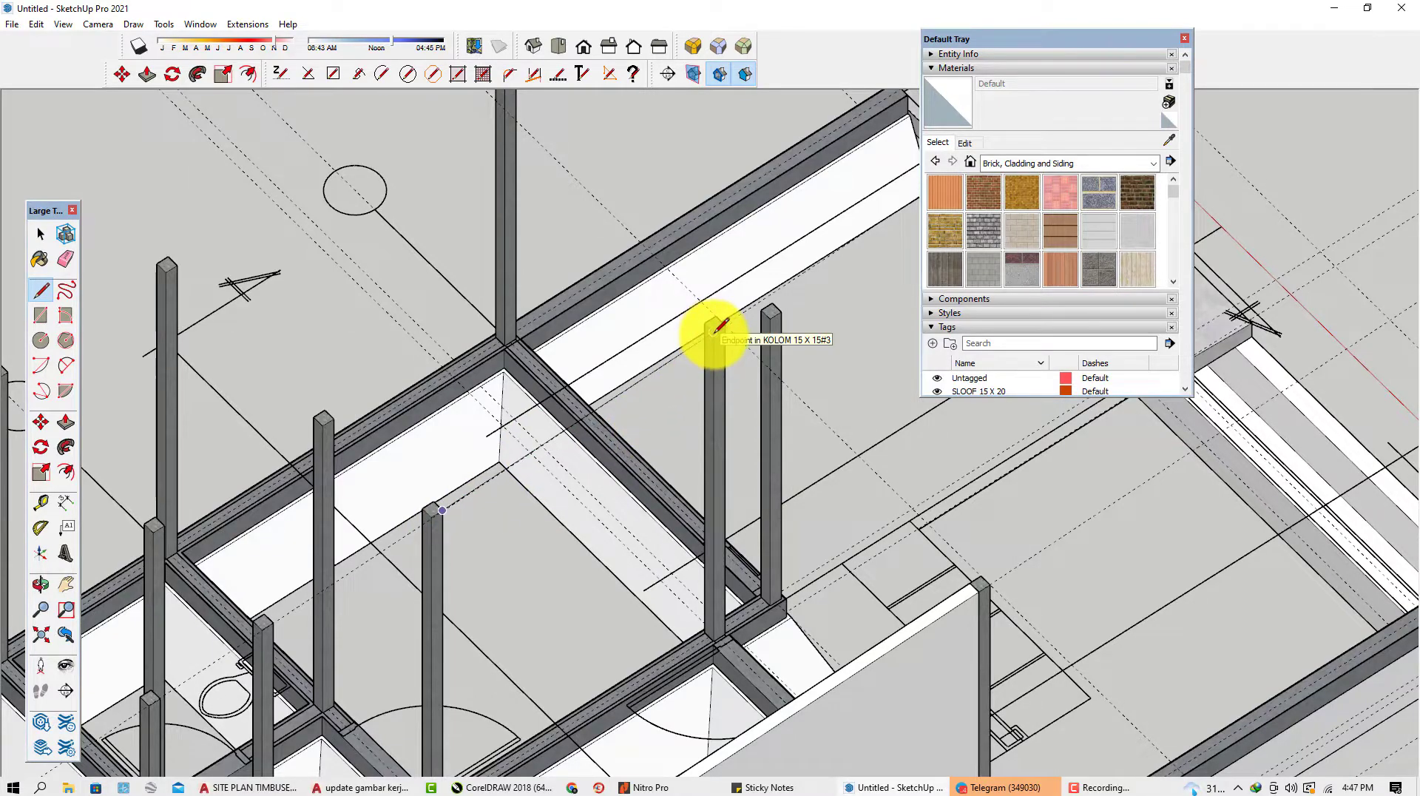
pyautogui.moveTo(675, 311); pyautogui.dragTo(622, 279, button='middle')
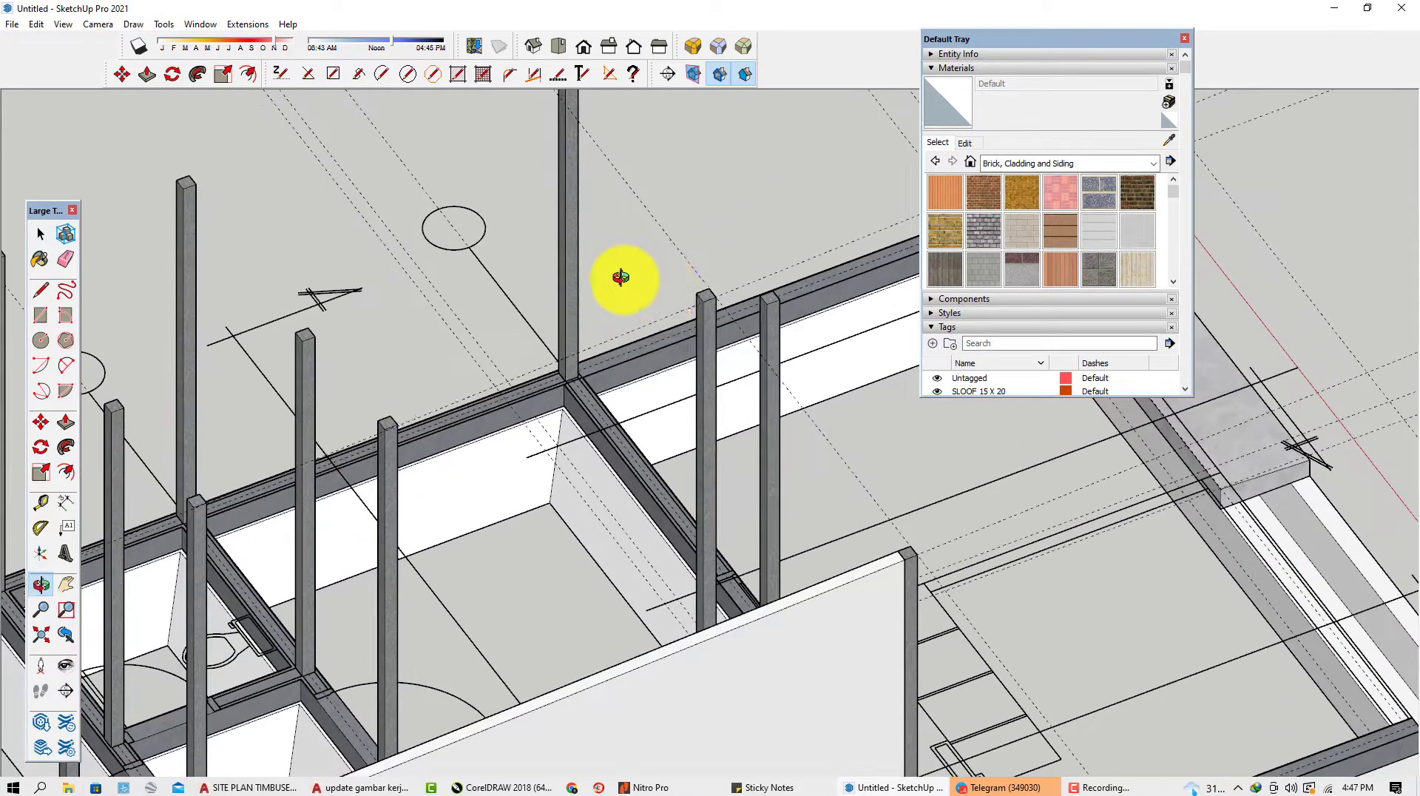
pyautogui.click(707, 300)
pyautogui.moveTo(707, 299); pyautogui.dragTo(710, 613, button='middle')
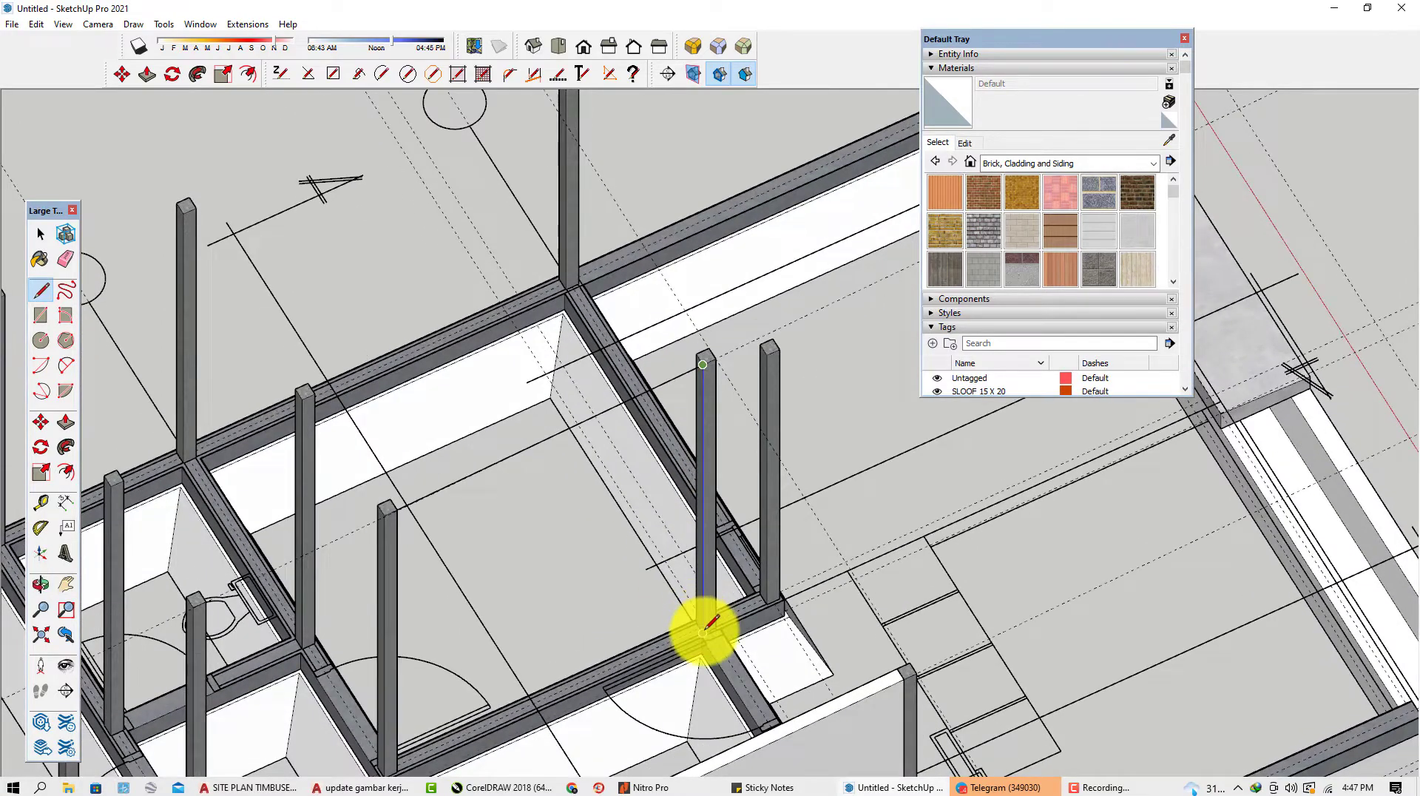
pyautogui.scroll(5, 703, 632)
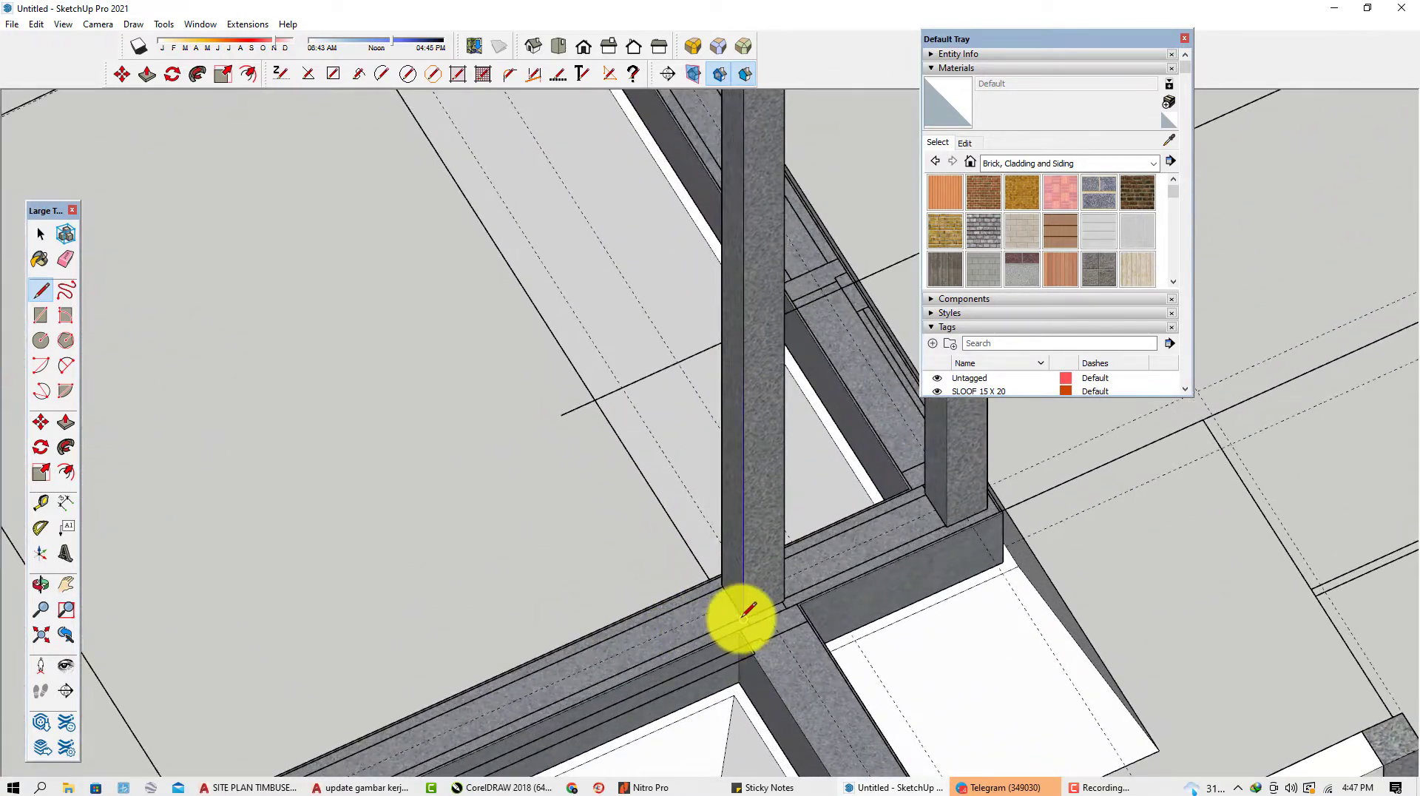
pyautogui.scroll(3, 745, 613)
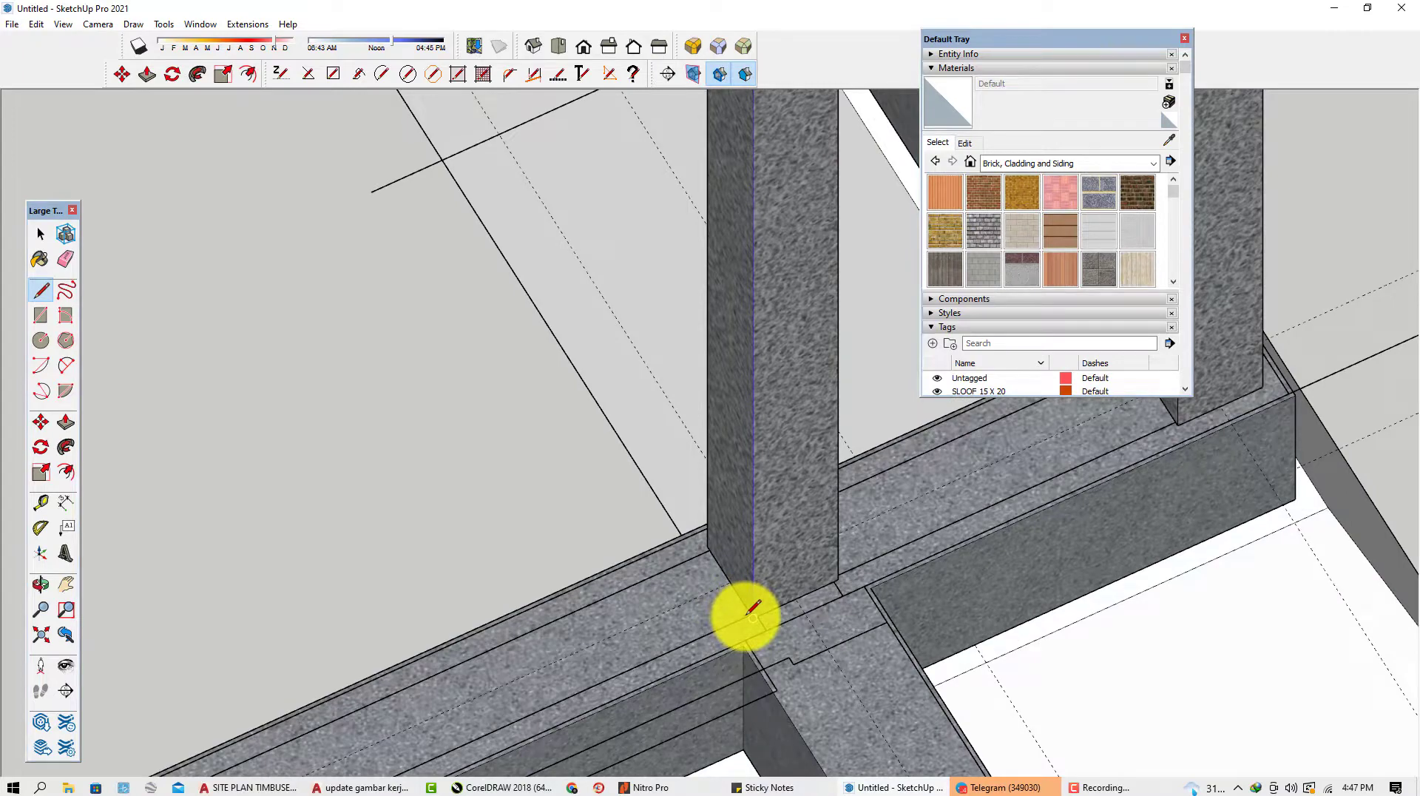
pyautogui.click(750, 616)
# Draw the bedroom wall's bottom edge to the base of the column at its other end, then up to that column's top.
pyautogui.scroll(-6, 963, 551)
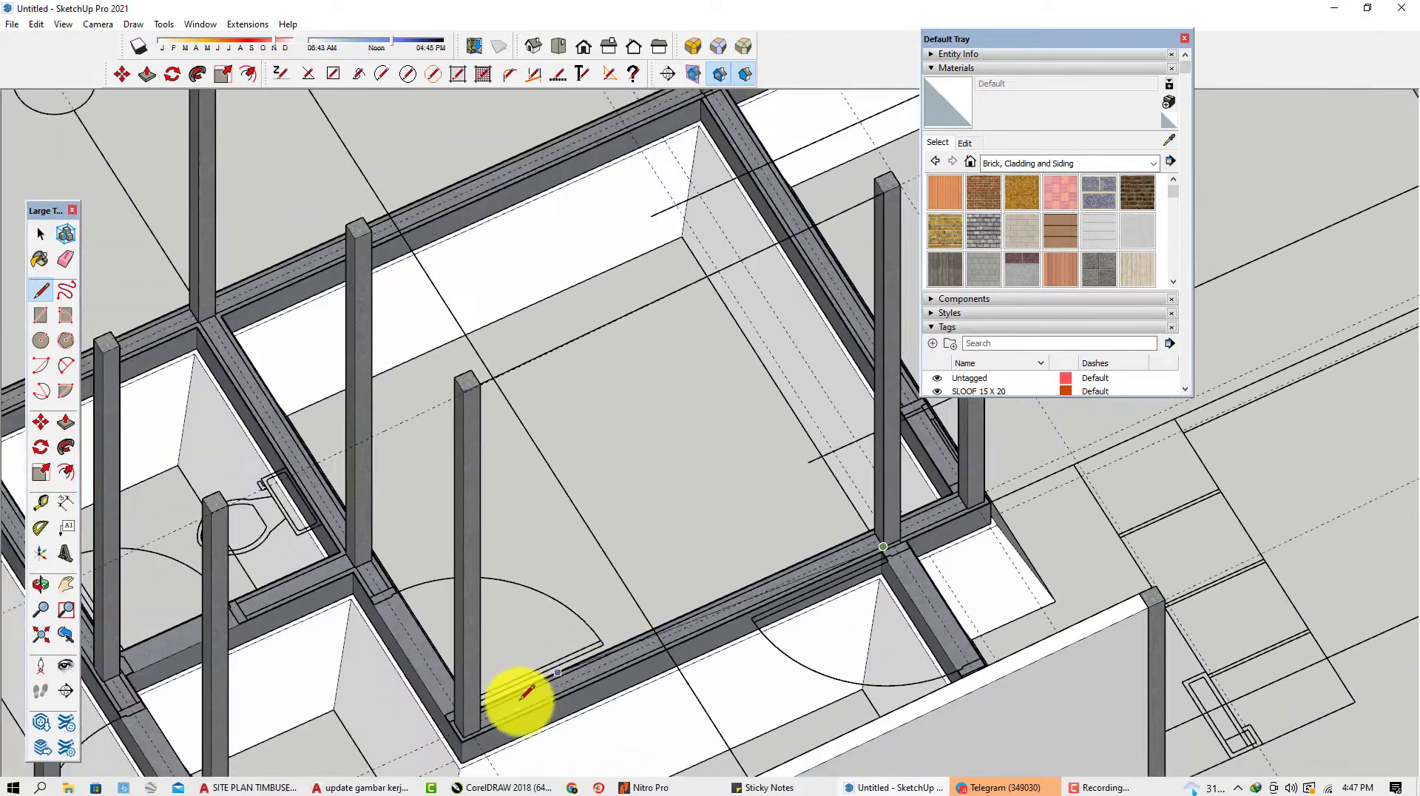
pyautogui.scroll(5, 527, 692)
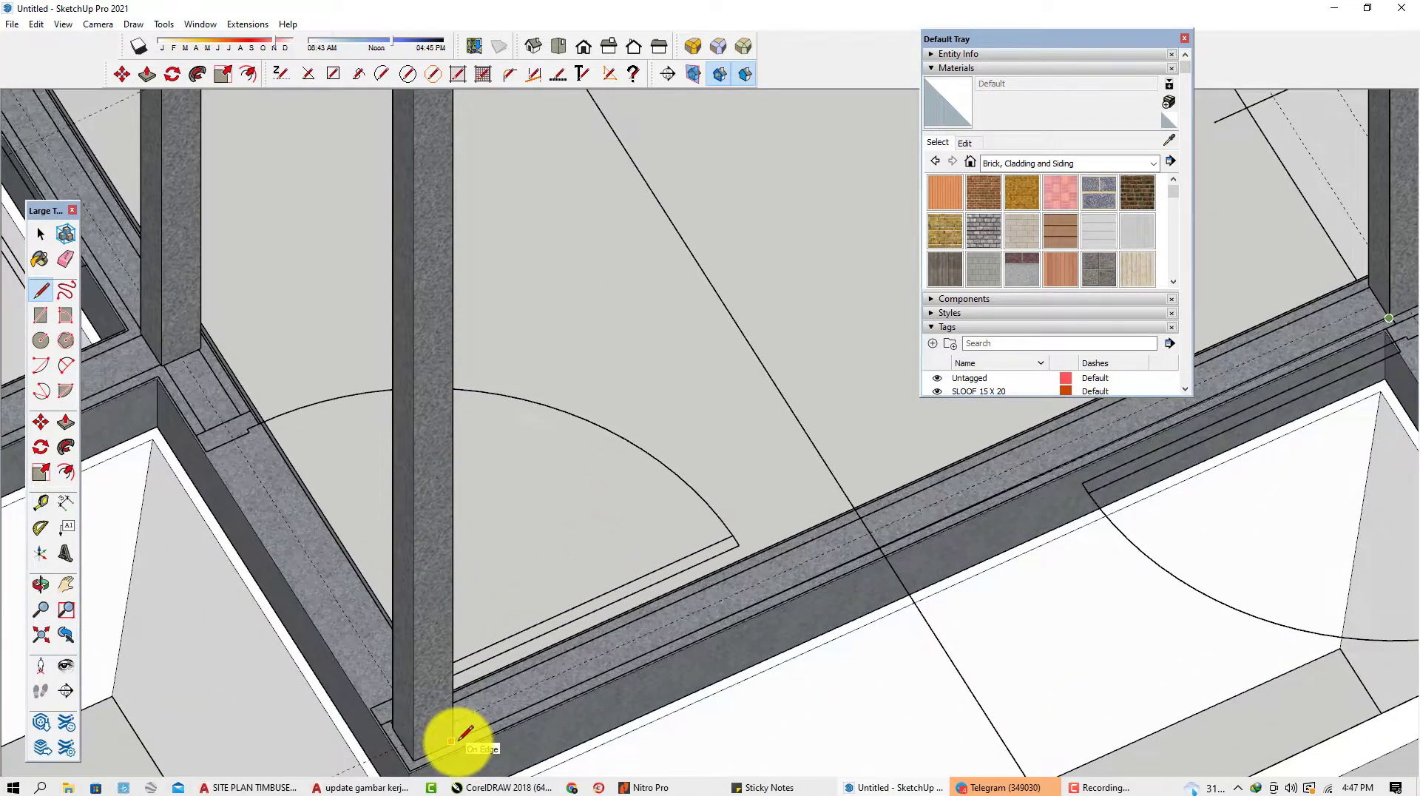
pyautogui.scroll(-2, 451, 740)
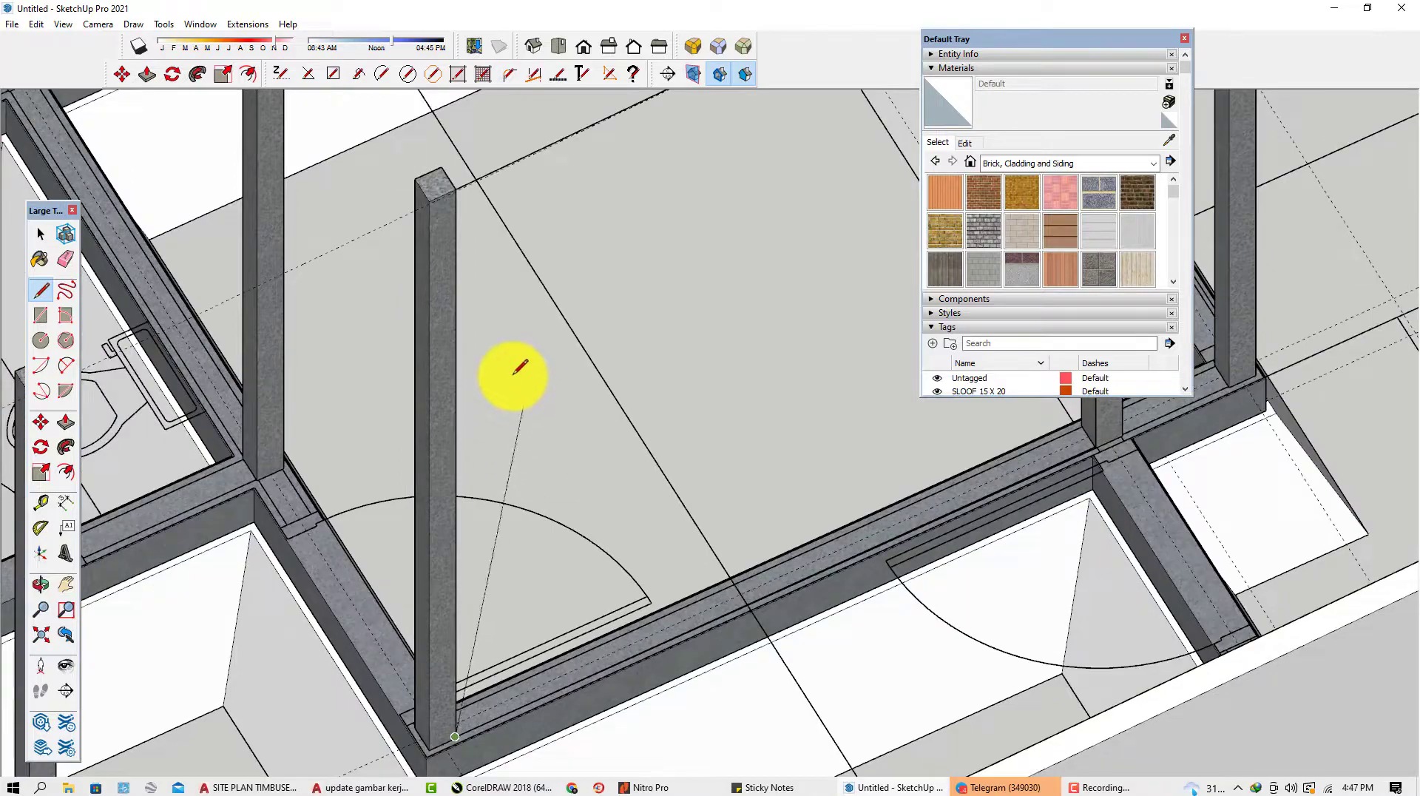
pyautogui.click(455, 188)
# Redraw the wall's vertical edge on the bedroom column beside the passage, from the column's top corner down to its base.
pyautogui.moveTo(457, 214); pyautogui.dragTo(288, 329, button='middle')
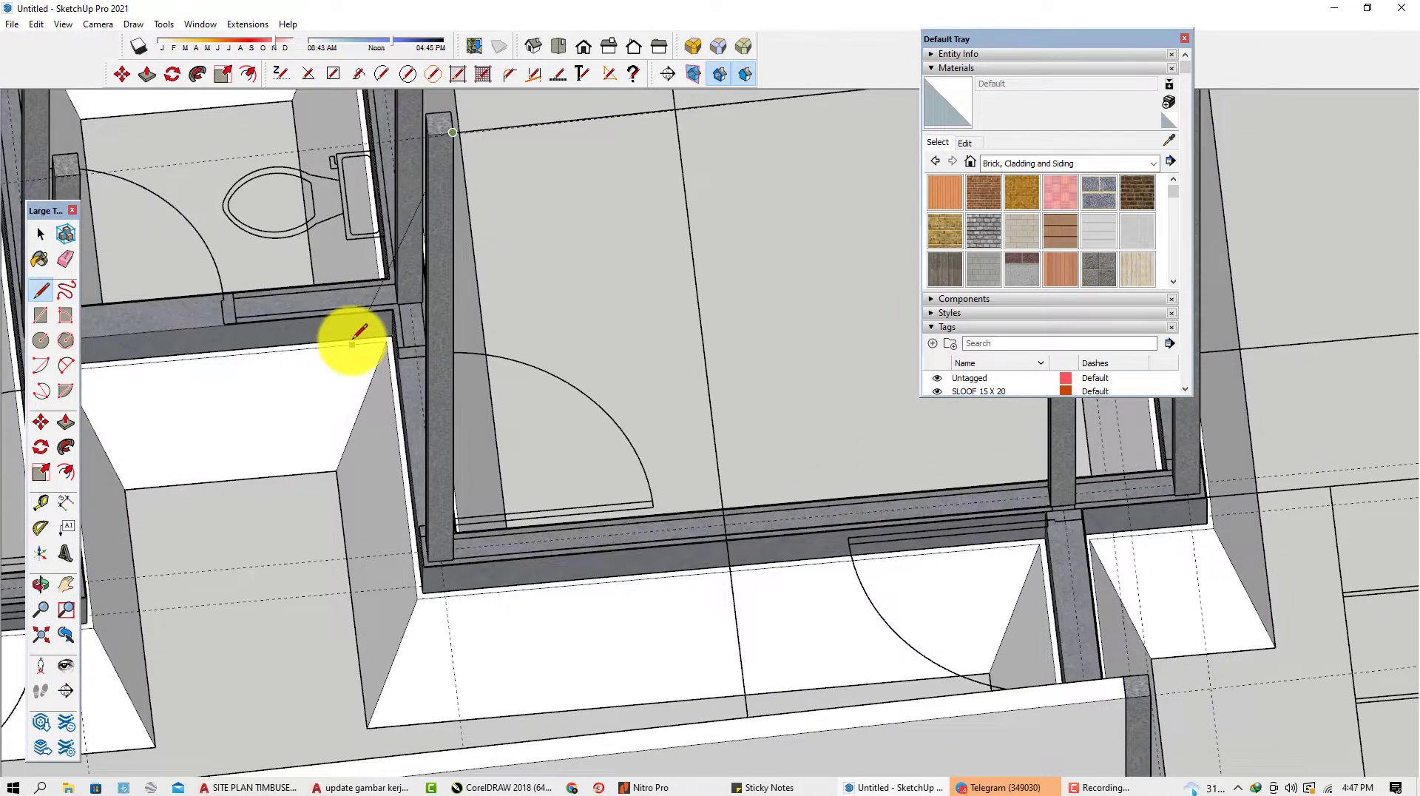
pyautogui.moveTo(415, 126); pyautogui.dragTo(355, 319, button='middle')
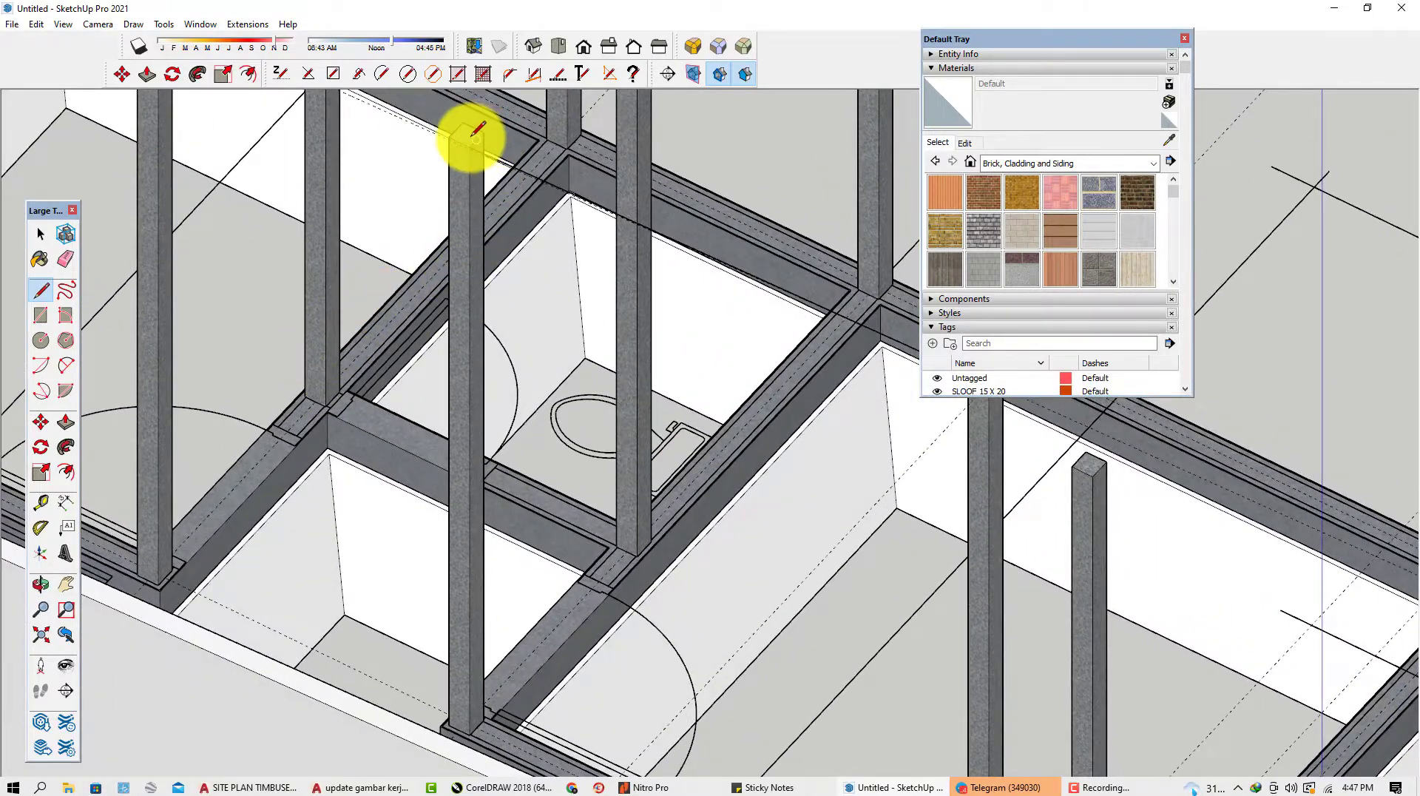
pyautogui.scroll(4, 474, 137)
pyautogui.scroll(2, 477, 156)
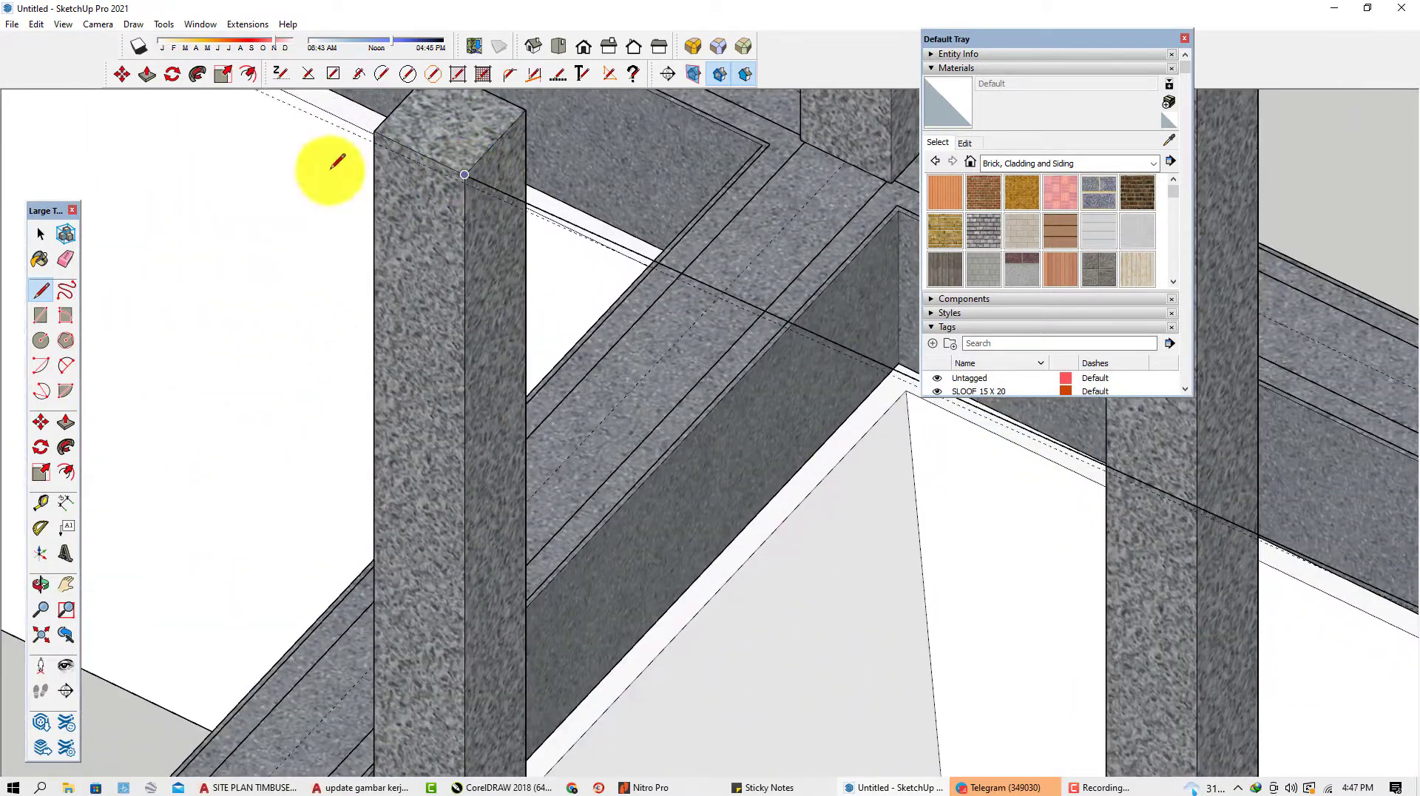
pyautogui.scroll(-7, 473, 178)
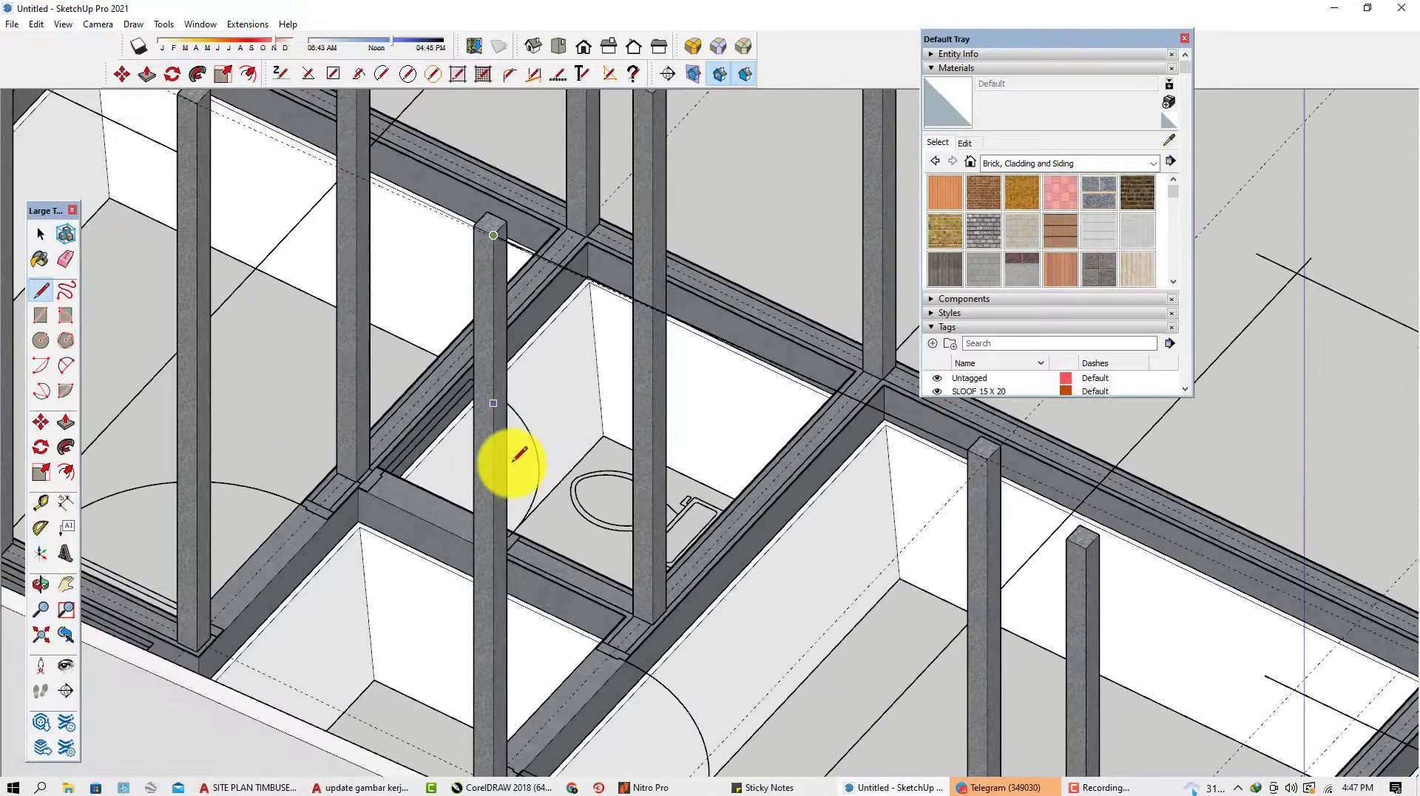
pyautogui.keyDown('shift'); pyautogui.moveTo(522, 548); pyautogui.dragTo(514, 378, button='middle'); pyautogui.keyUp('shift')
pyautogui.scroll(8, 500, 573)
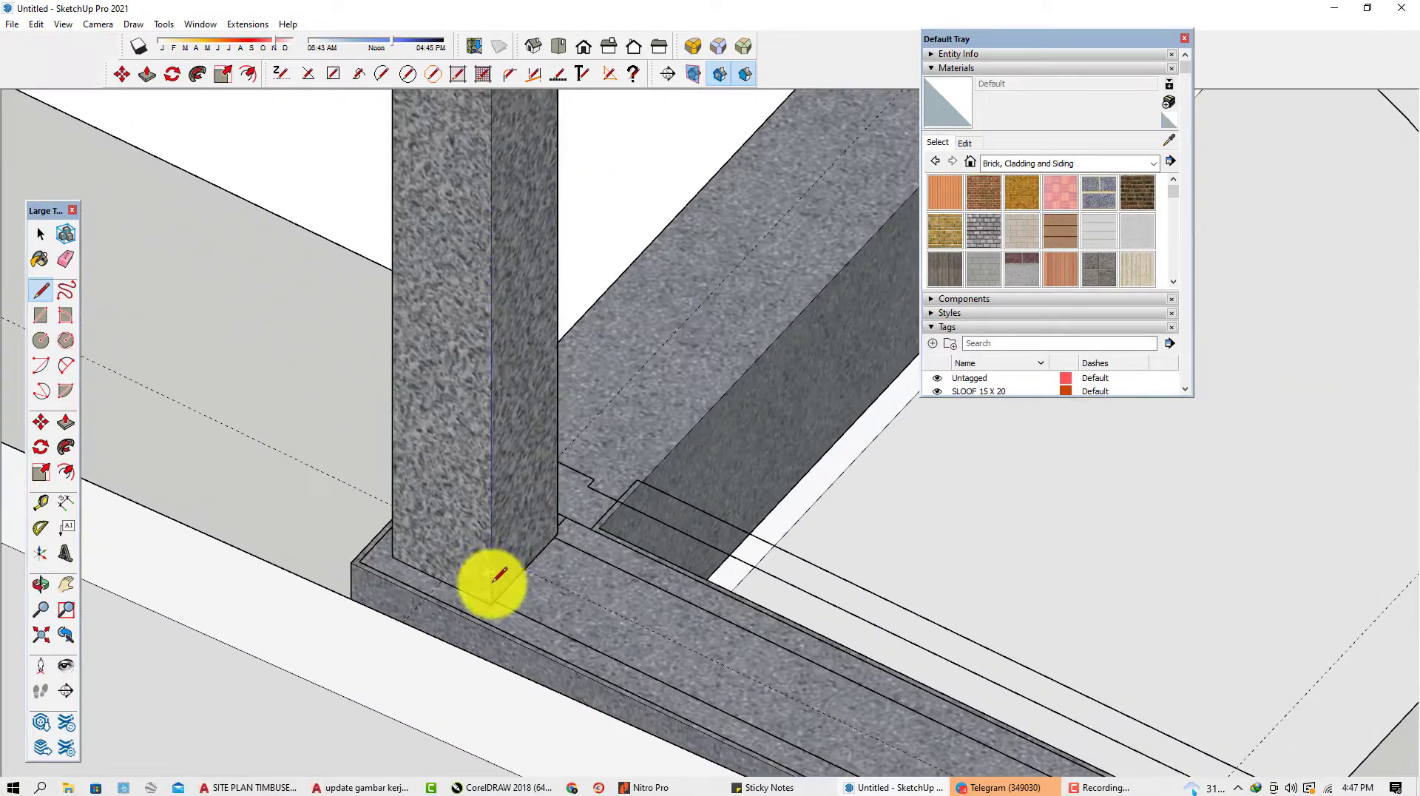
pyautogui.scroll(1, 499, 575)
# Redraw the bedroom wall's bottom edge to the opposite column and up to its top to close the wall face.
pyautogui.scroll(-10, 497, 597)
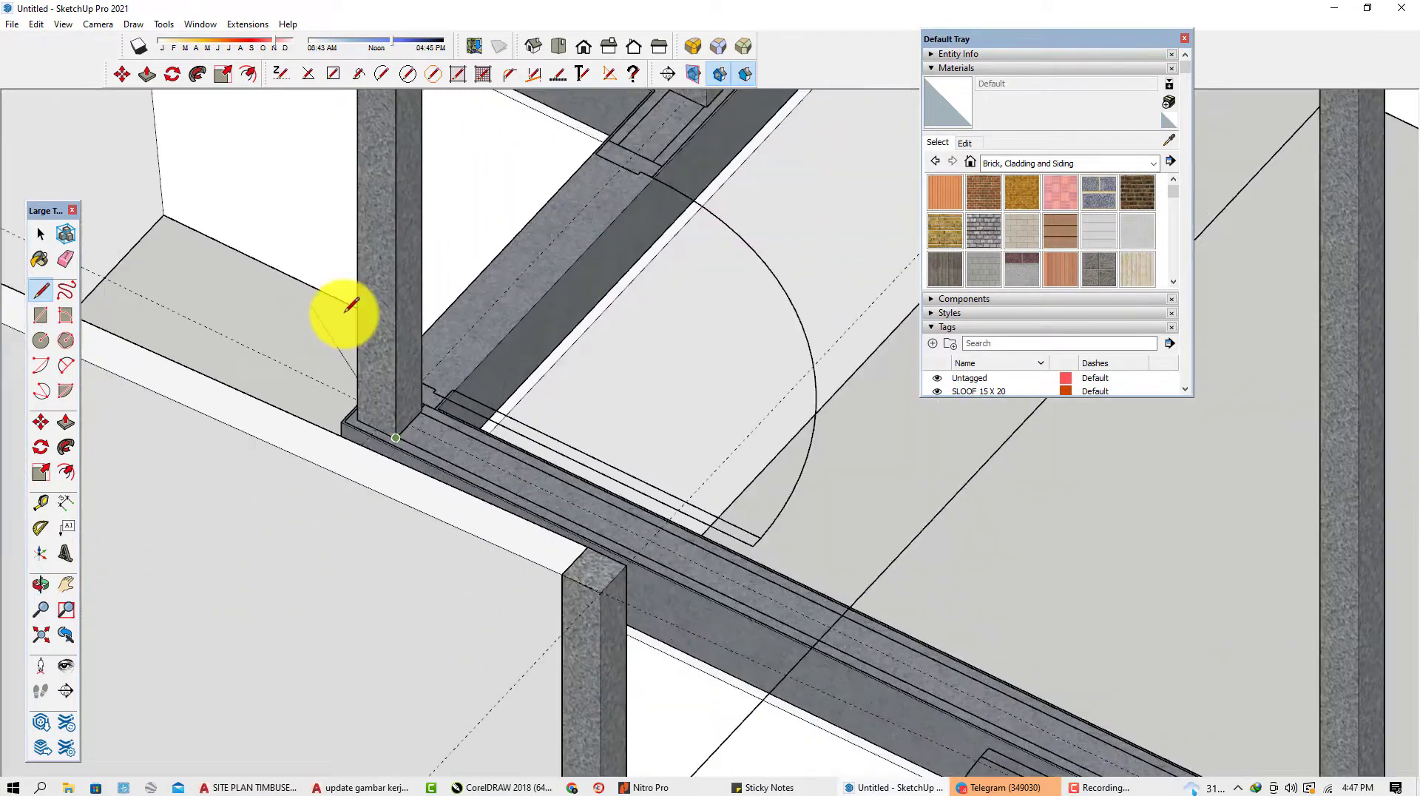
pyautogui.scroll(8, 805, 610)
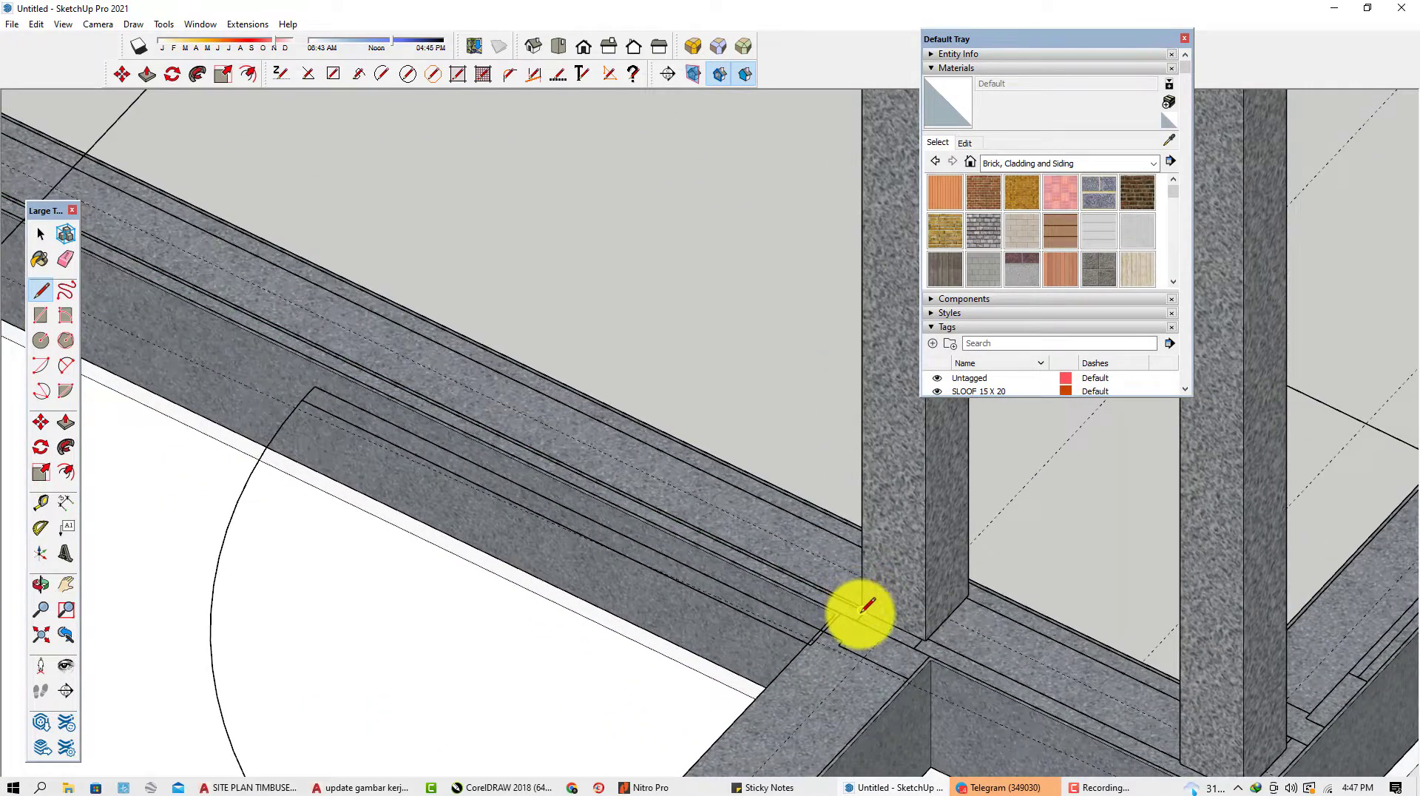
pyautogui.scroll(-8, 758, 547)
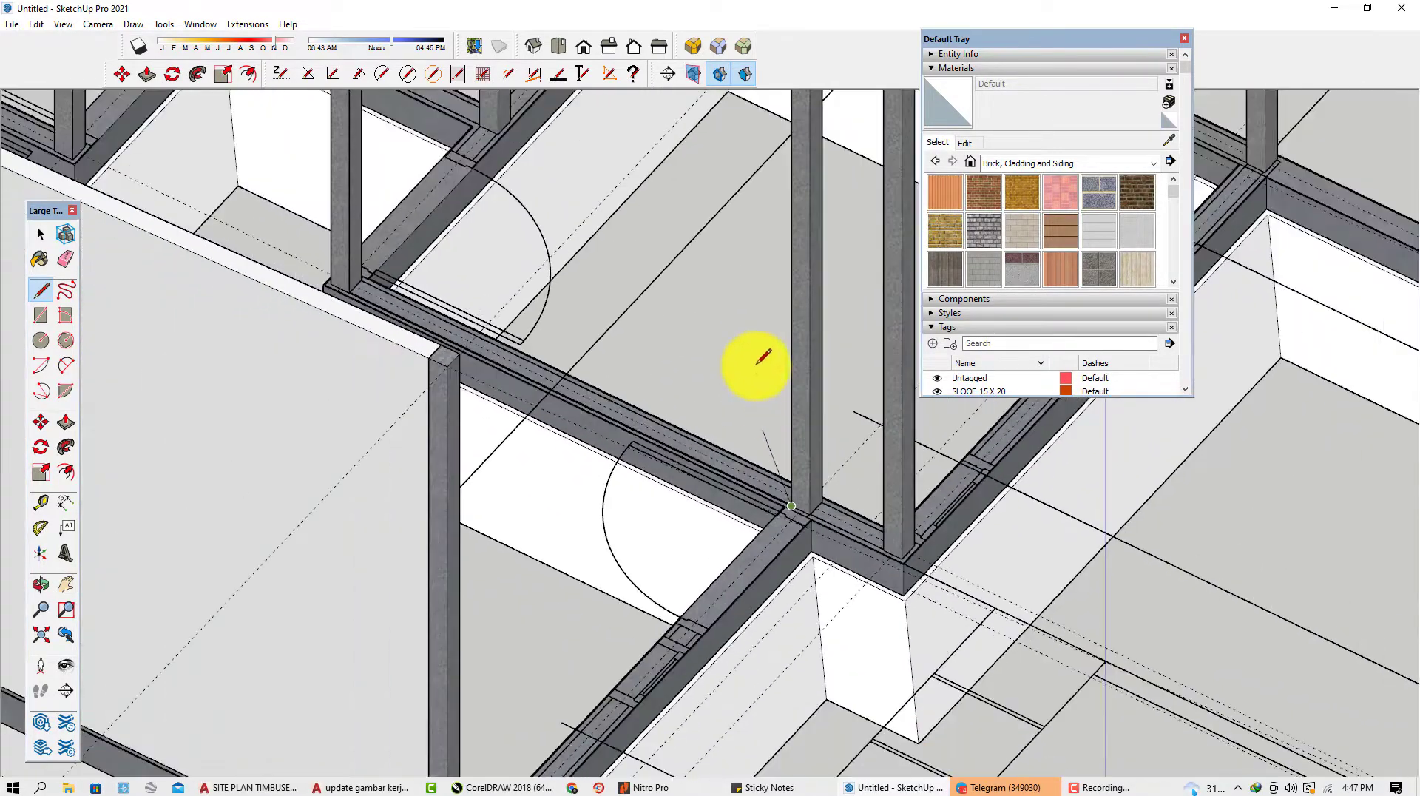
pyautogui.keyDown('shift'); pyautogui.moveTo(737, 462); pyautogui.dragTo(727, 598, button='middle'); pyautogui.keyUp('shift')
pyautogui.scroll(-6, 772, 176)
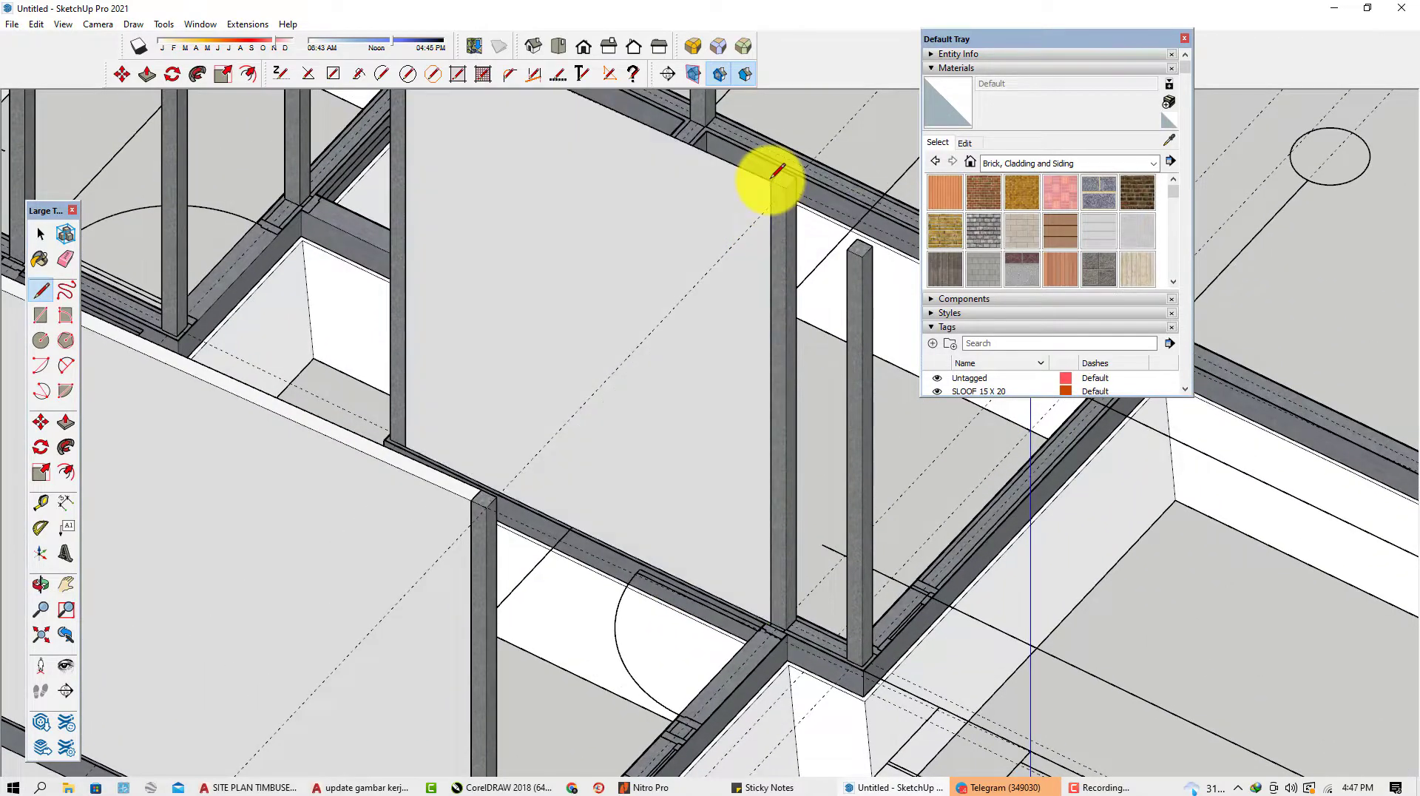
# Draw a line from the bedroom wall's end column top across the passage to the next column's top, then down to its base.
pyautogui.moveTo(751, 320); pyautogui.dragTo(962, 276, button='middle')
pyautogui.scroll(5, 536, 292)
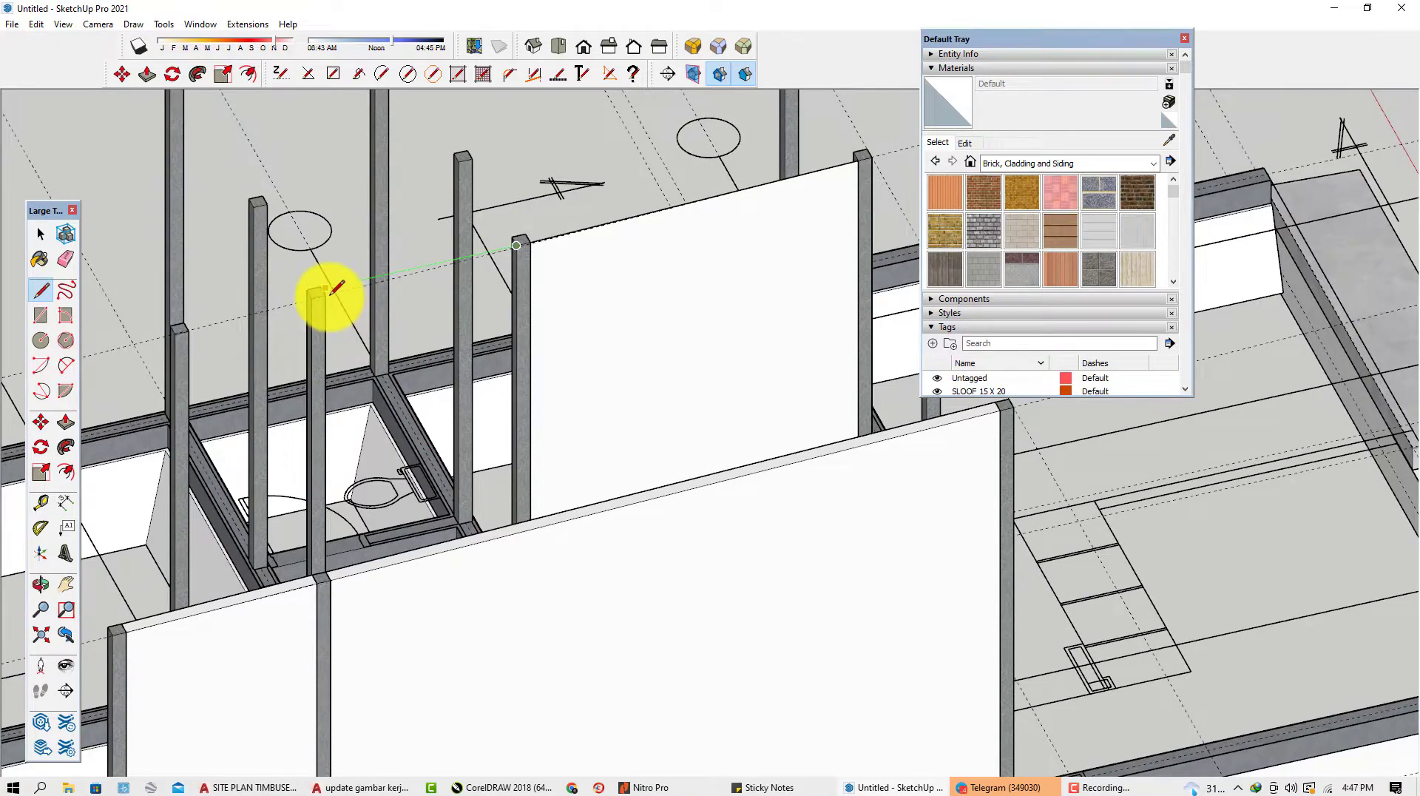
pyautogui.scroll(-5, 337, 304)
pyautogui.moveTo(339, 311); pyautogui.dragTo(339, 545, button='middle')
pyautogui.scroll(5, 341, 540)
pyautogui.scroll(3, 337, 532)
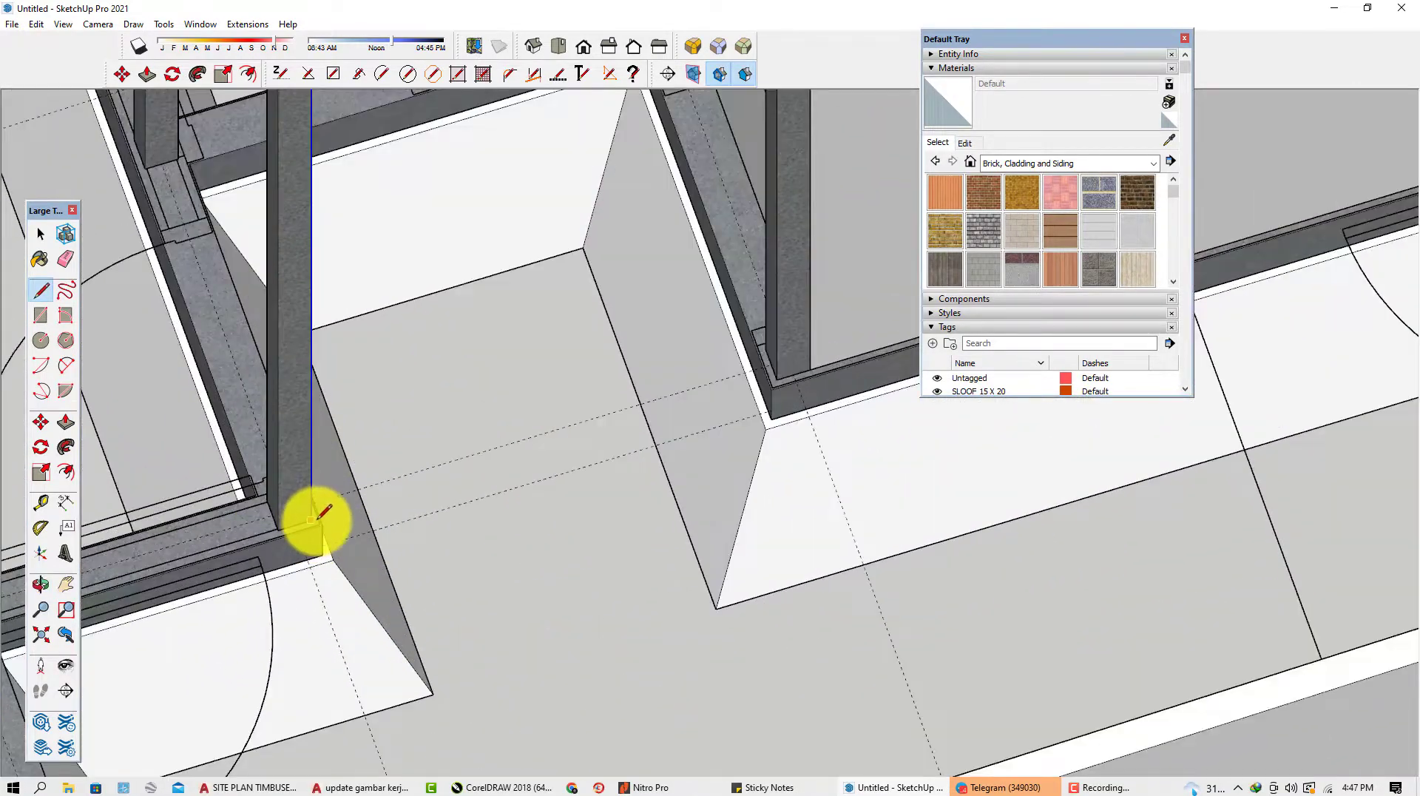
pyautogui.scroll(-4, 323, 513)
pyautogui.scroll(-5, 458, 422)
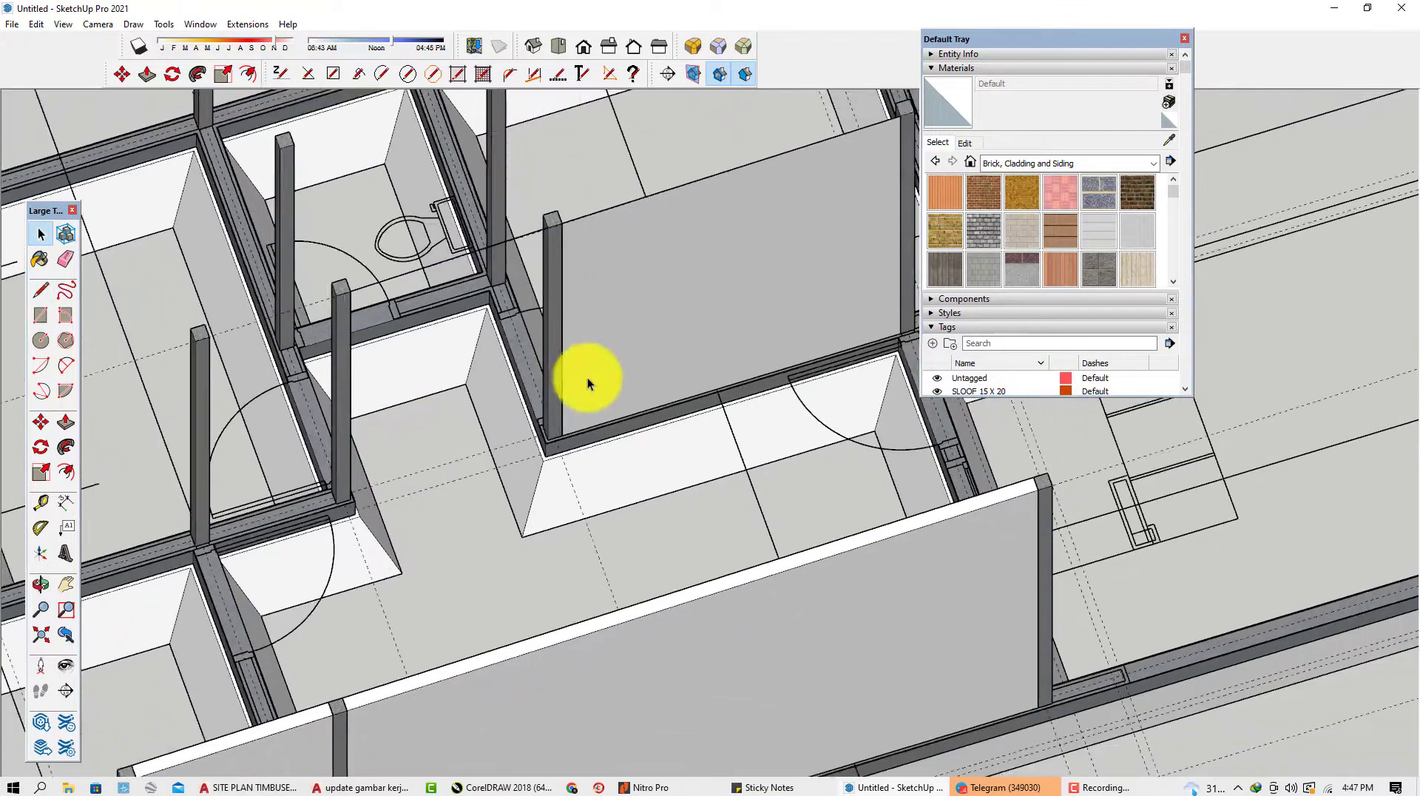
# Draw a vertical line down the next room's end column, from top to base, on the side facing the middle column.
pyautogui.keyDown('shift'); pyautogui.moveTo(320, 510); pyautogui.dragTo(396, 509, button='middle'); pyautogui.keyUp('shift')
pyautogui.scroll(2, 385, 491)
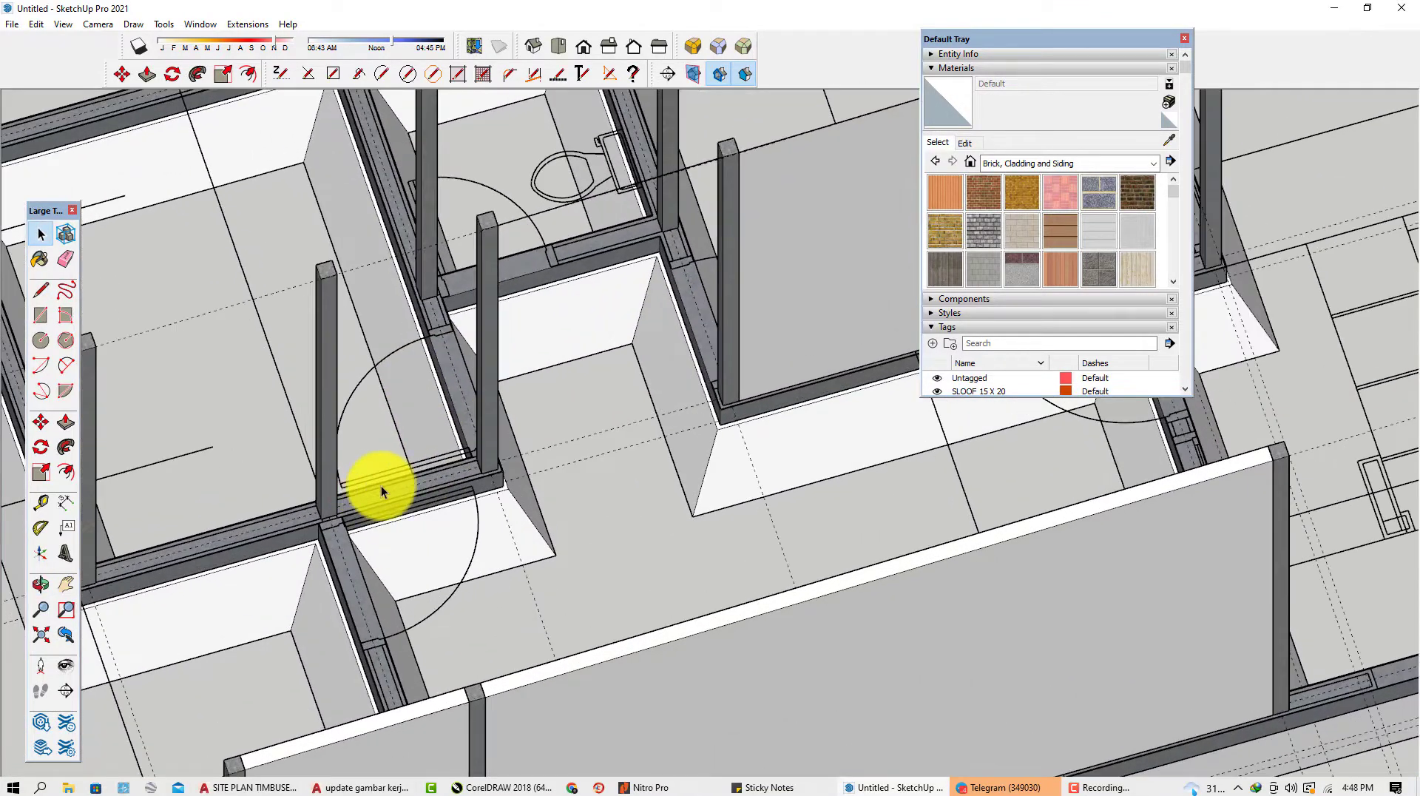
pyautogui.scroll(-3, 406, 491)
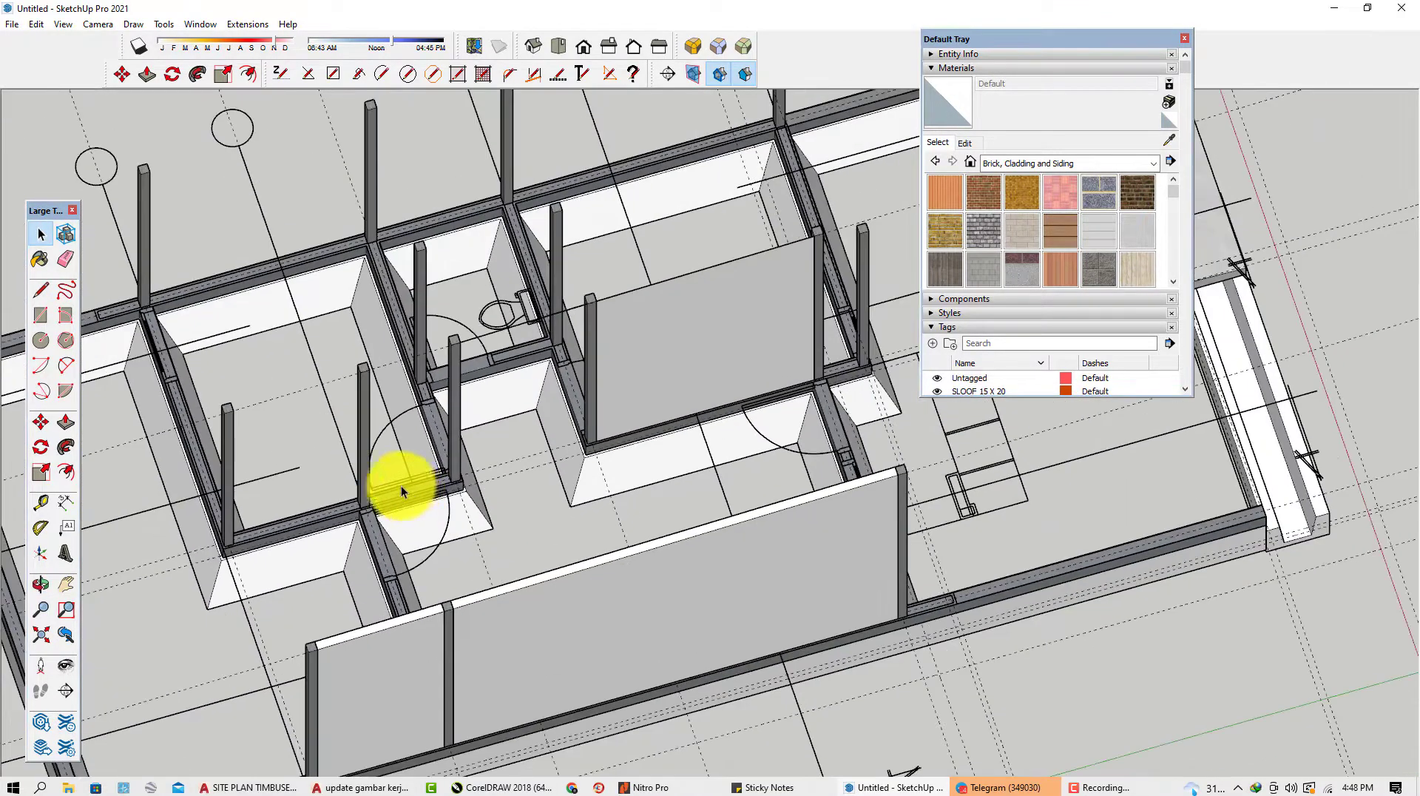
pyautogui.click(41, 290)
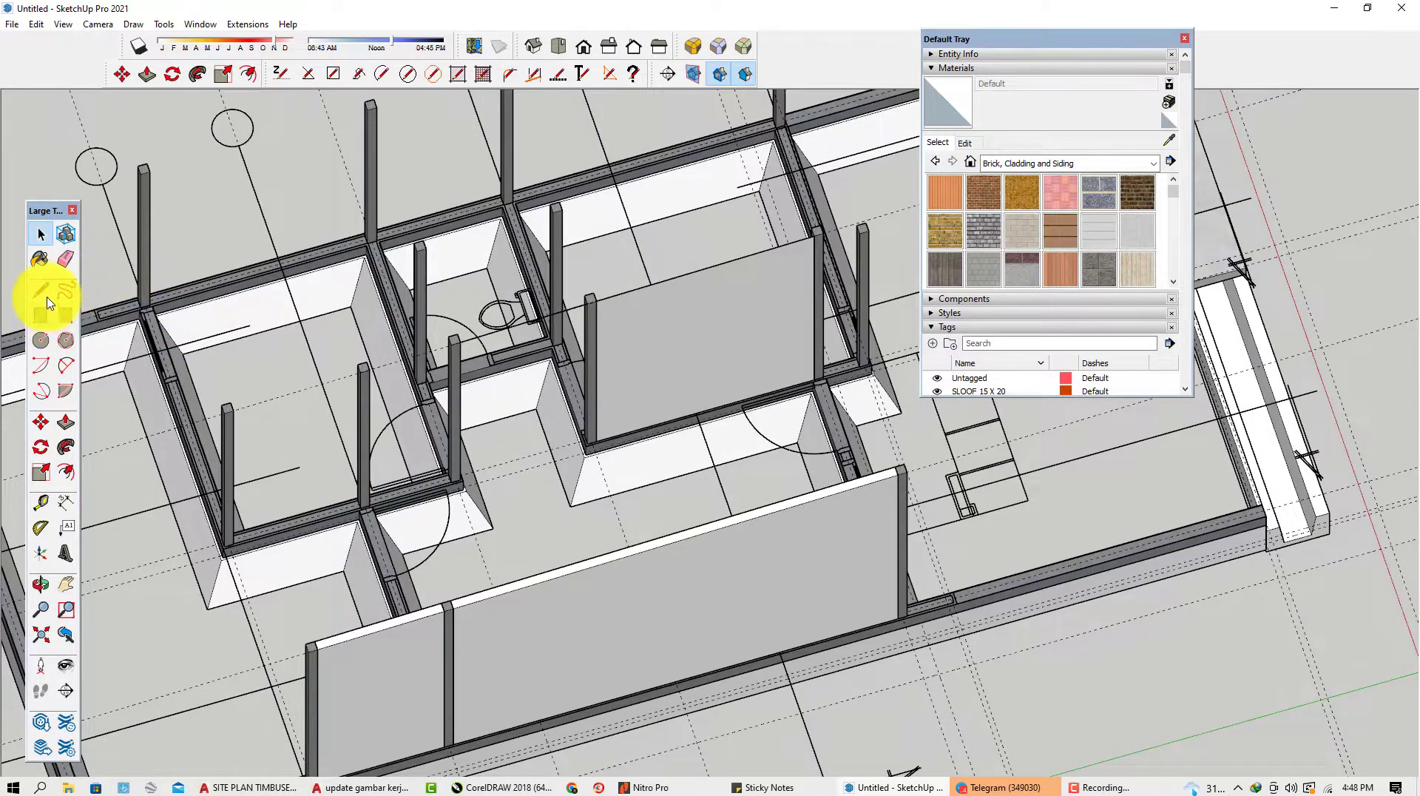
pyautogui.scroll(2, 464, 333)
pyautogui.scroll(2, 466, 341)
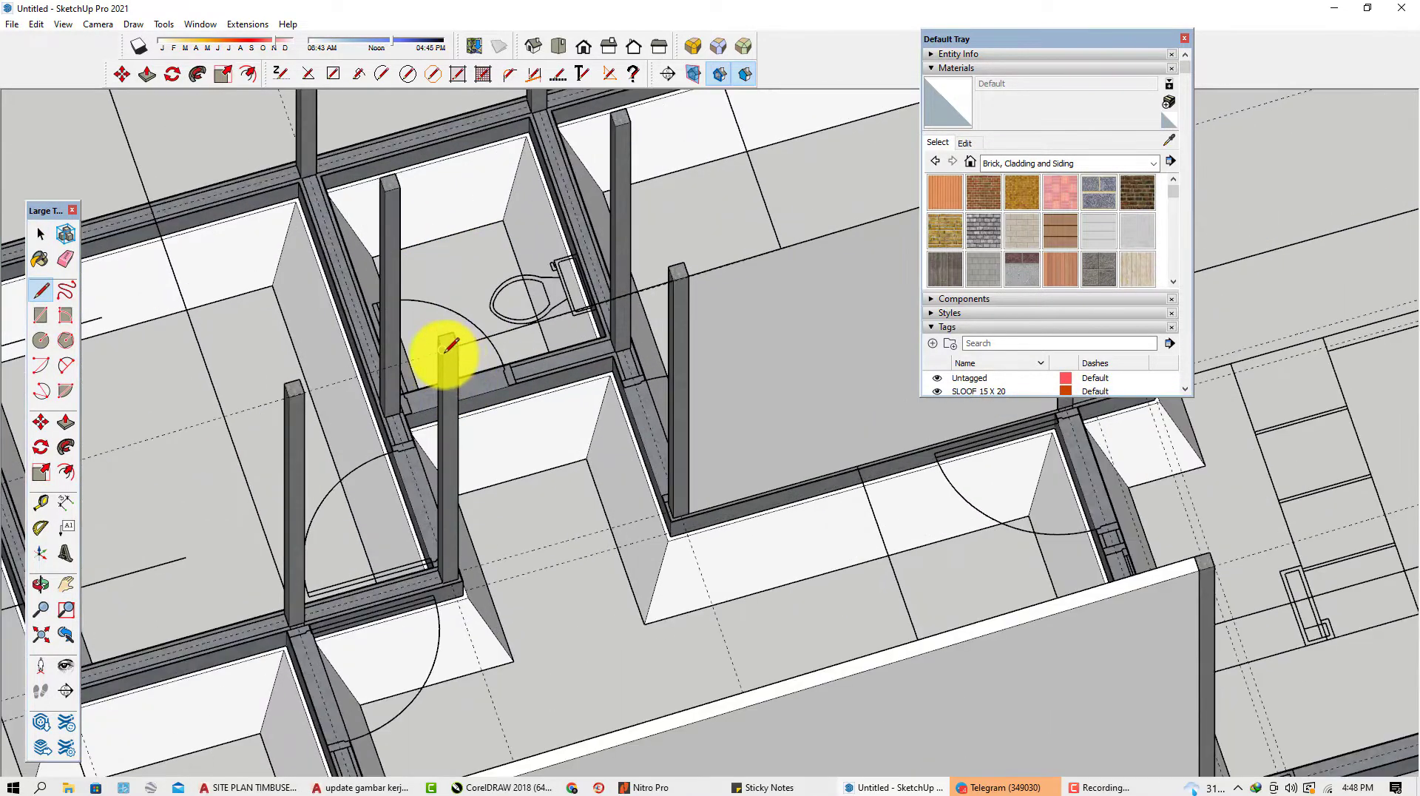
pyautogui.scroll(5, 437, 577)
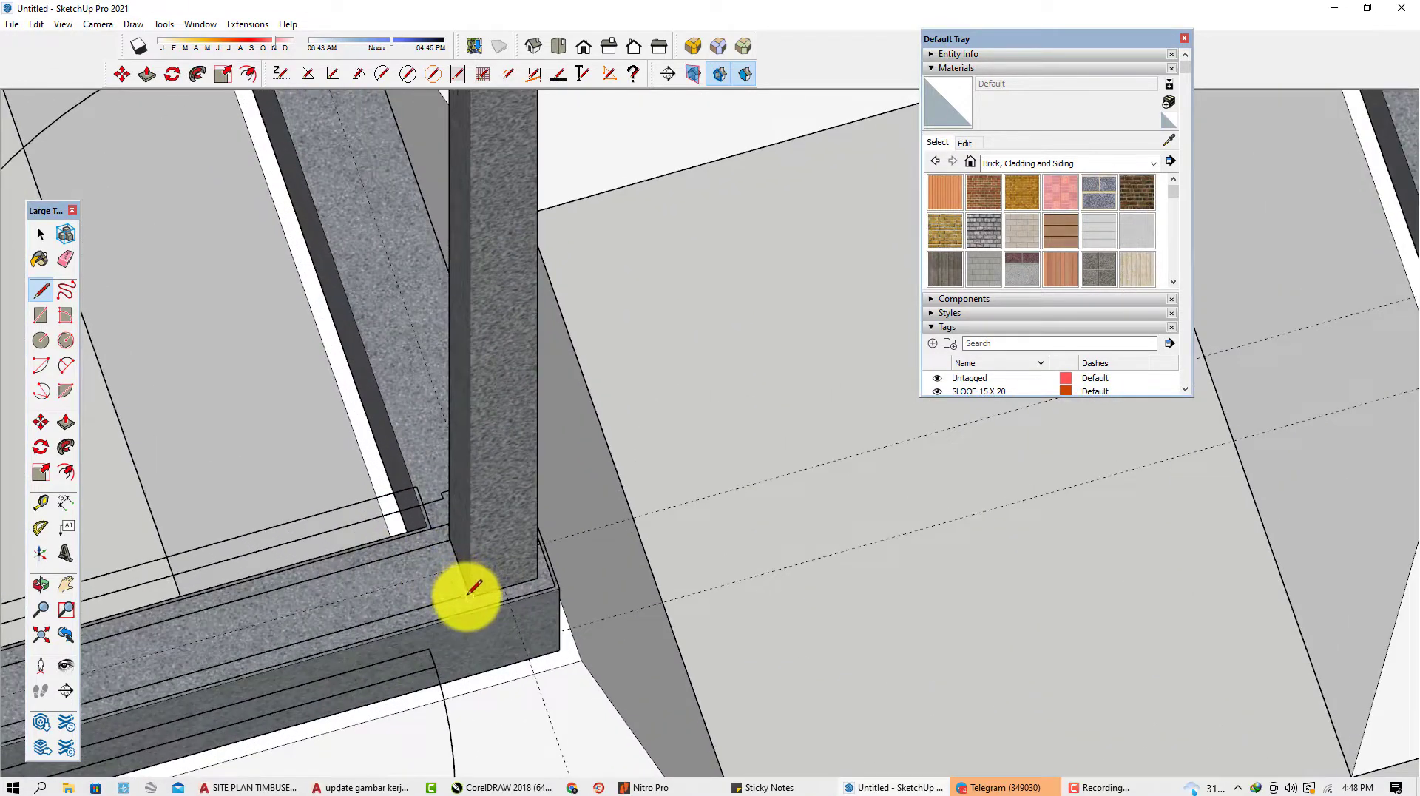
pyautogui.click(468, 597)
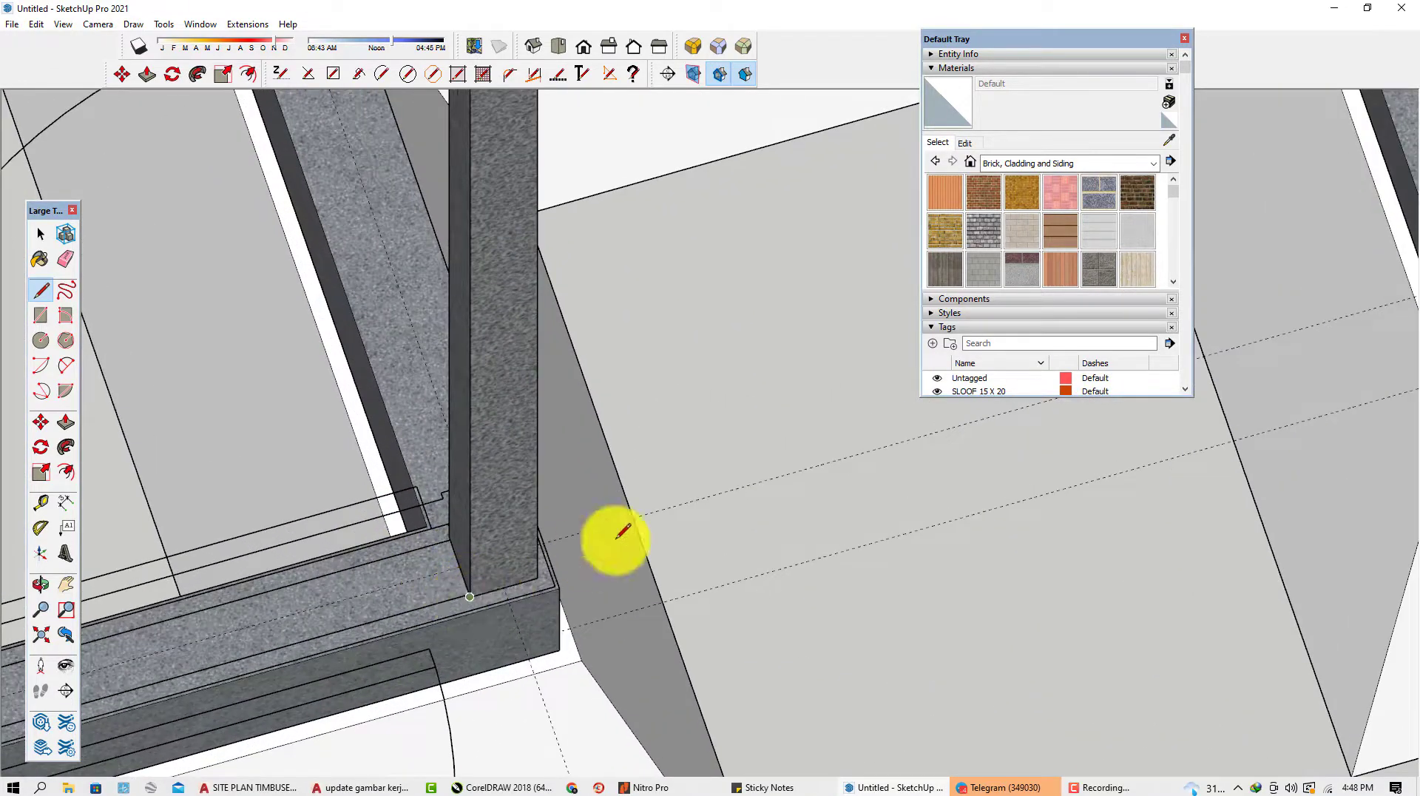
# Continue the outline along the base to the middle column, up to its top and back to the end column, closing the panel face.
pyautogui.scroll(-5, 810, 466)
pyautogui.scroll(2, 406, 588)
pyautogui.scroll(3, 390, 602)
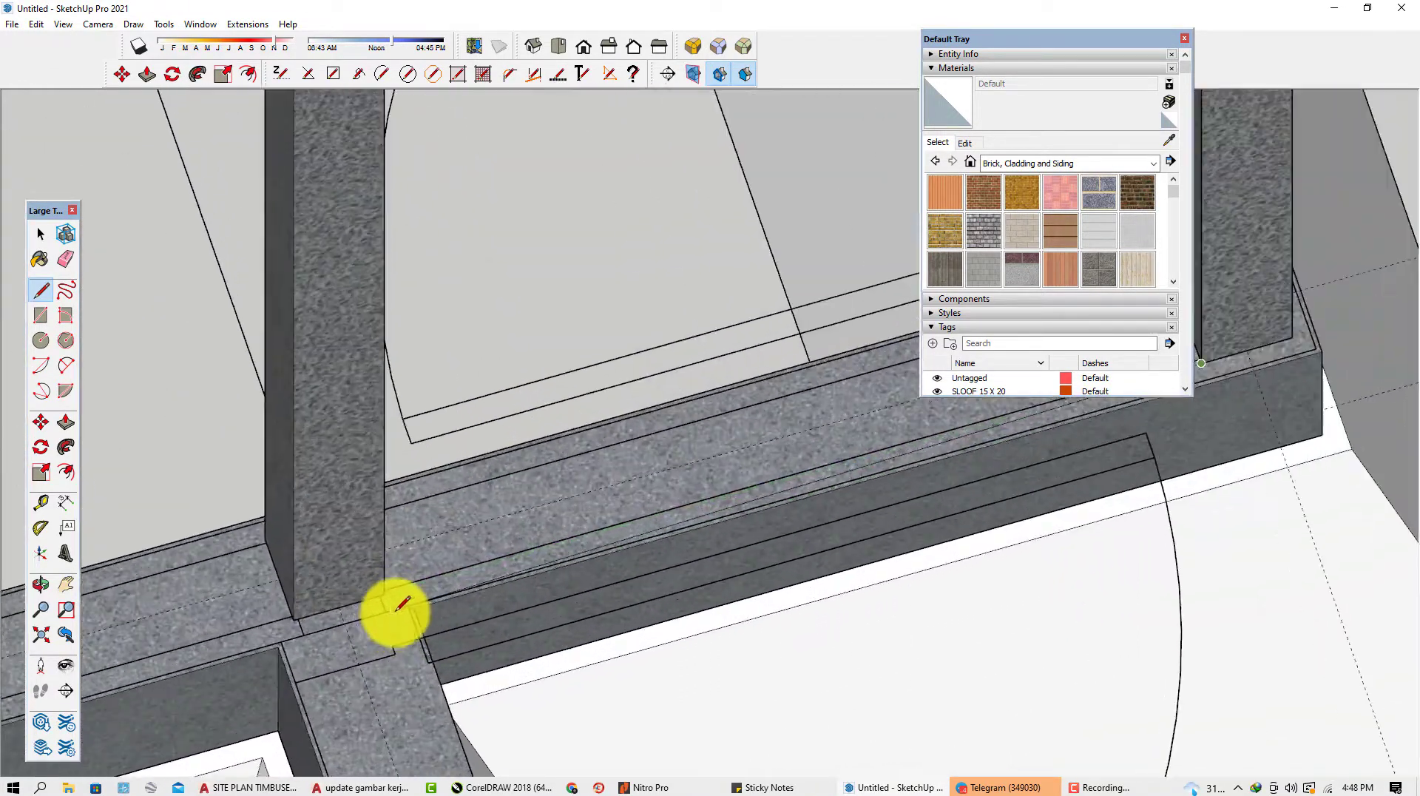
pyautogui.click(386, 585)
pyautogui.scroll(-6, 396, 591)
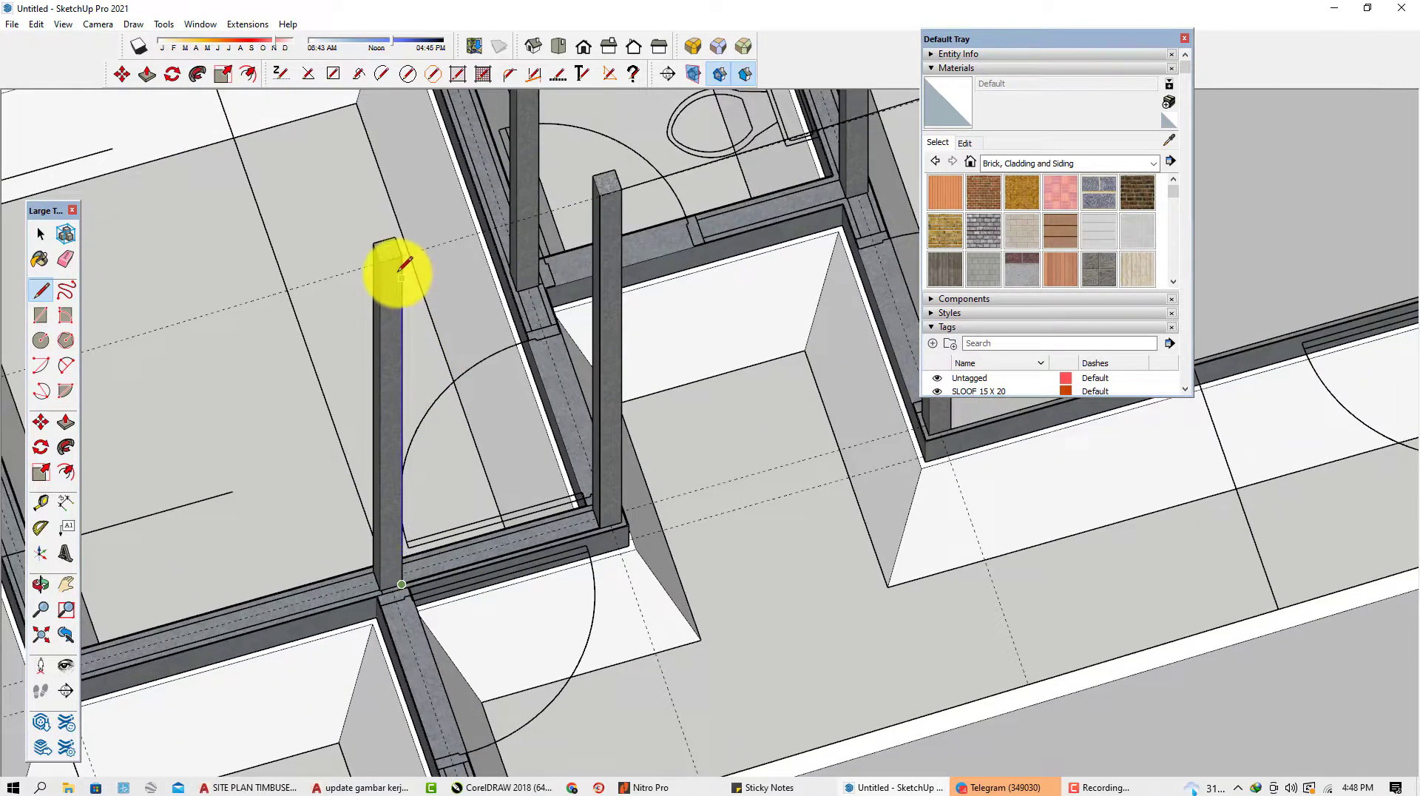
pyautogui.click(401, 251)
pyautogui.click(598, 194)
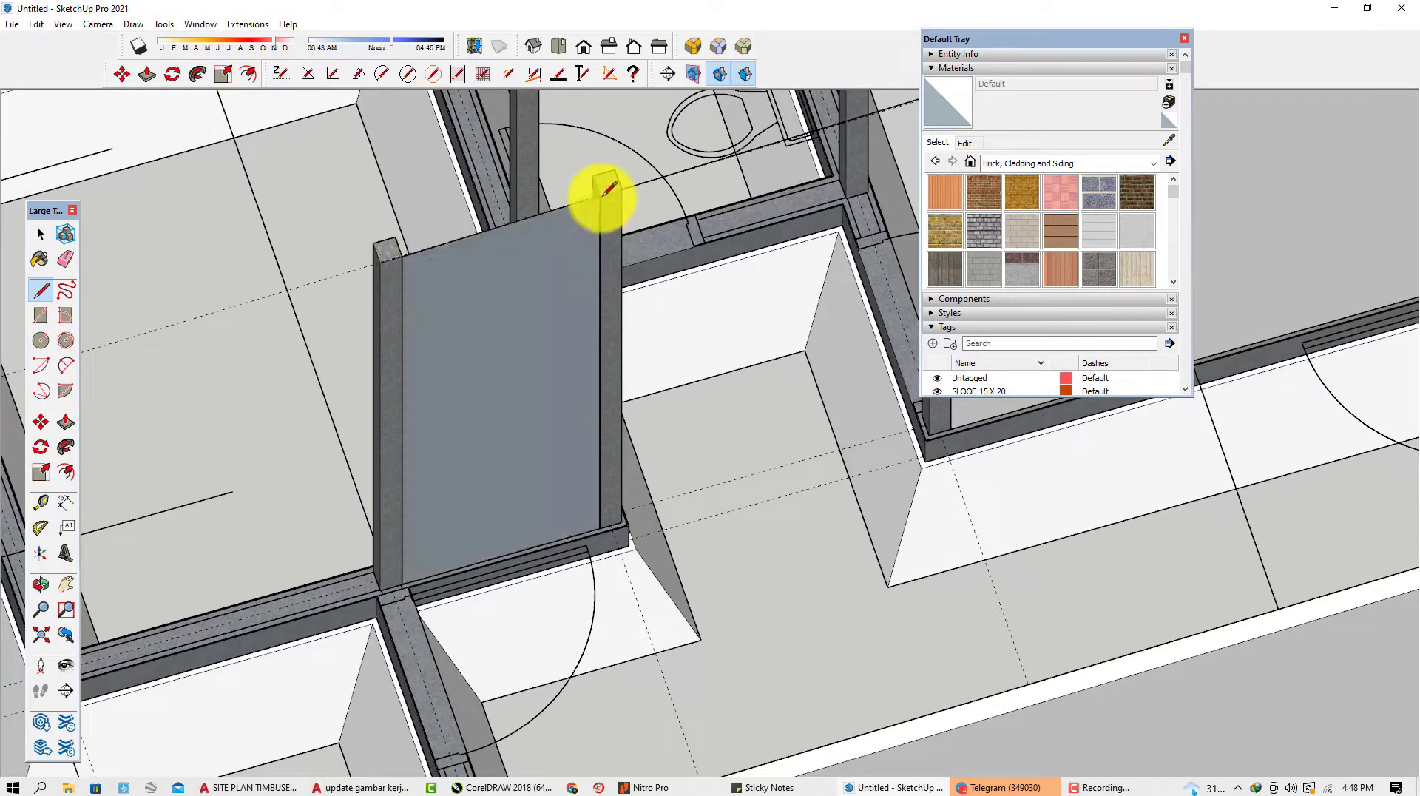
# Draw the adjoining panel's vertical edge on the corner column, from its base up to its top corner.
pyautogui.scroll(-2, 697, 301)
pyautogui.scroll(-3, 696, 301)
pyautogui.scroll(6, 343, 491)
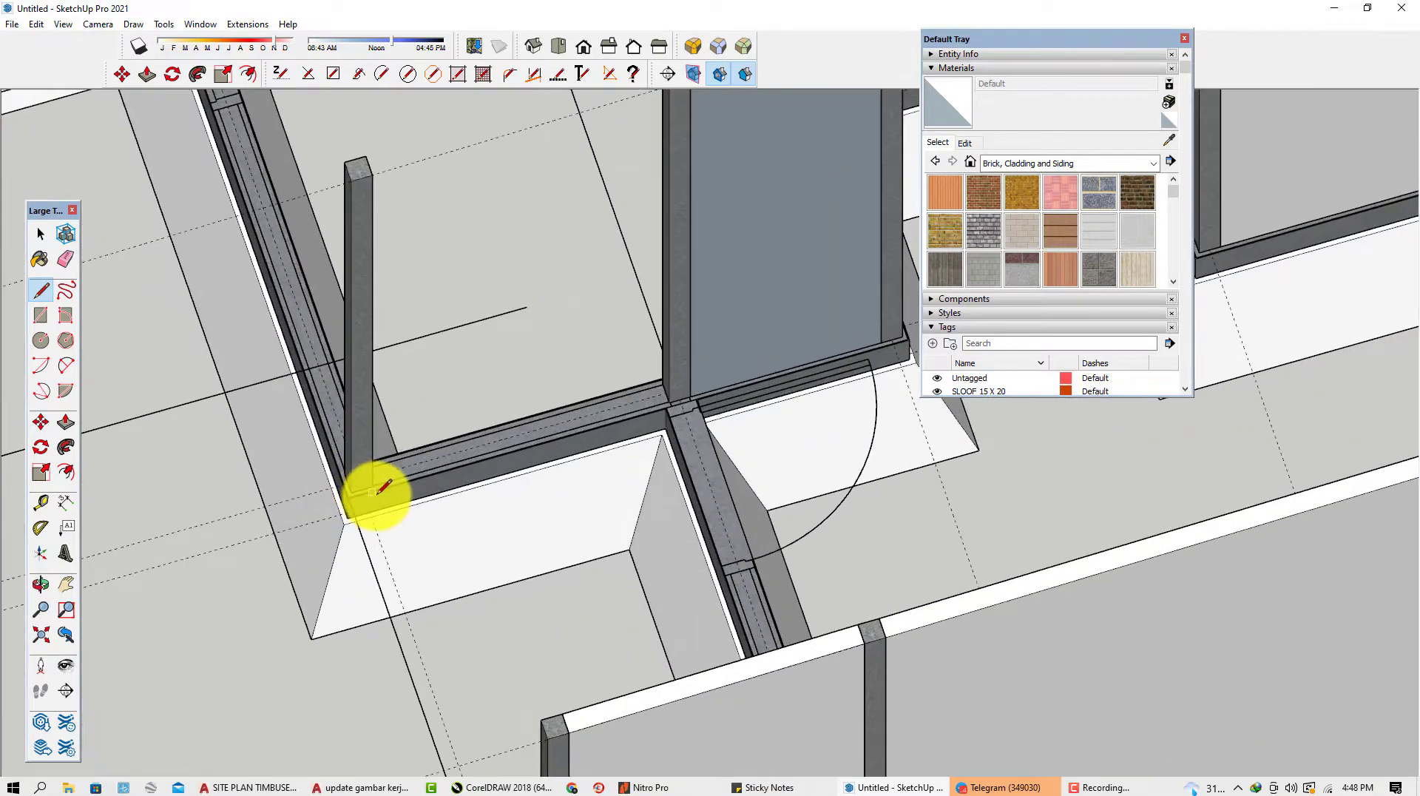
pyautogui.click(364, 483)
pyautogui.scroll(-5, 381, 507)
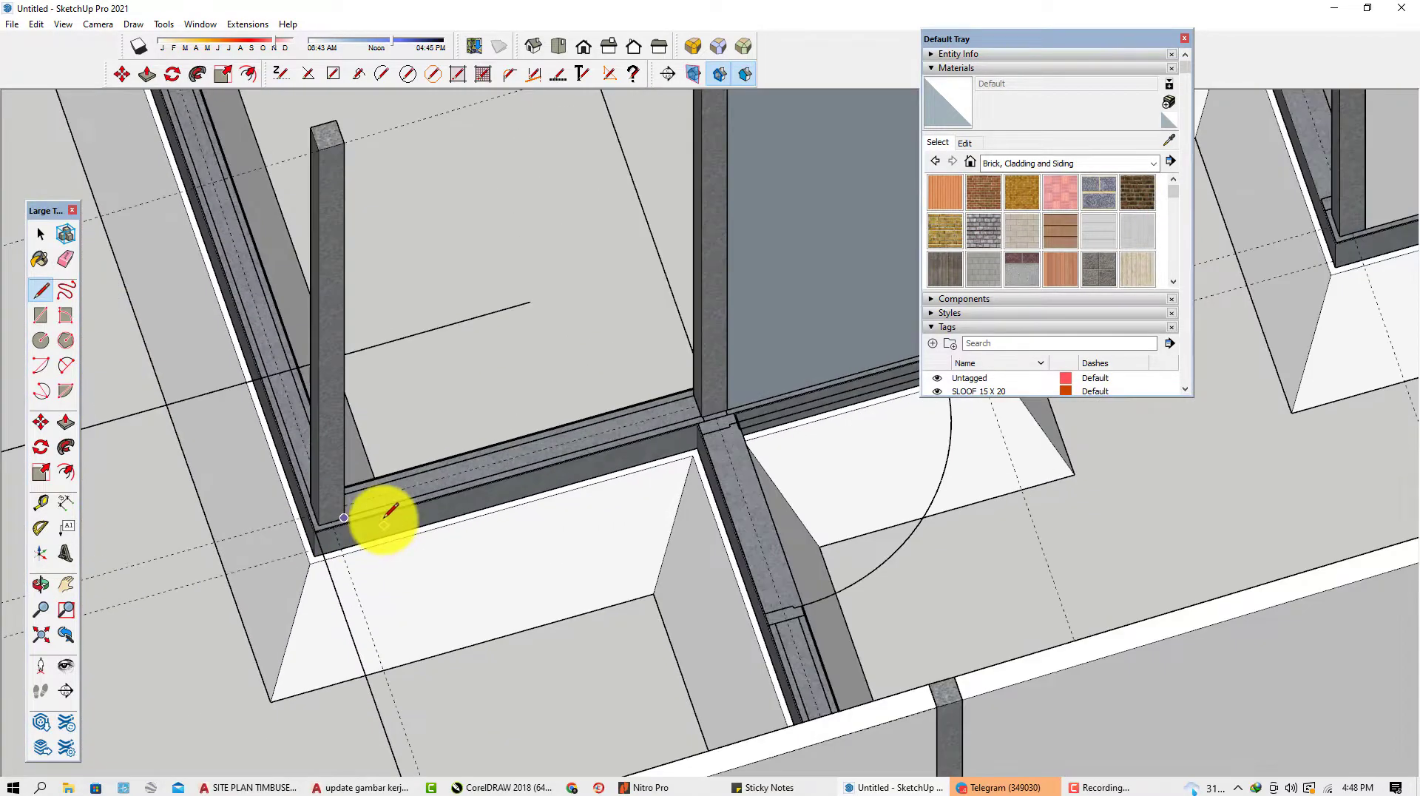
pyautogui.click(353, 236)
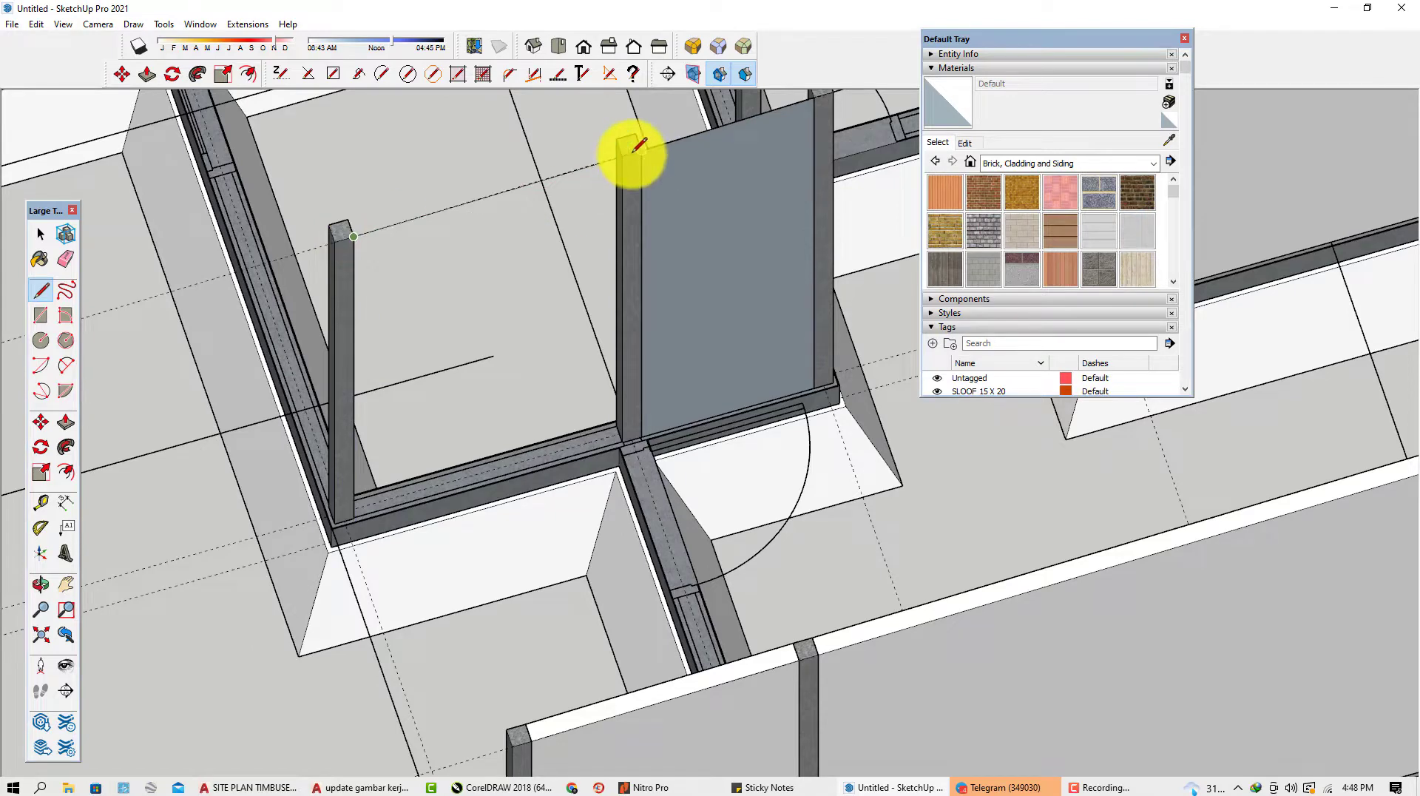
# Continue the outline from the corner column's top to the middle column, down to its base and back to the corner column's base.
pyautogui.scroll(4, 623, 441)
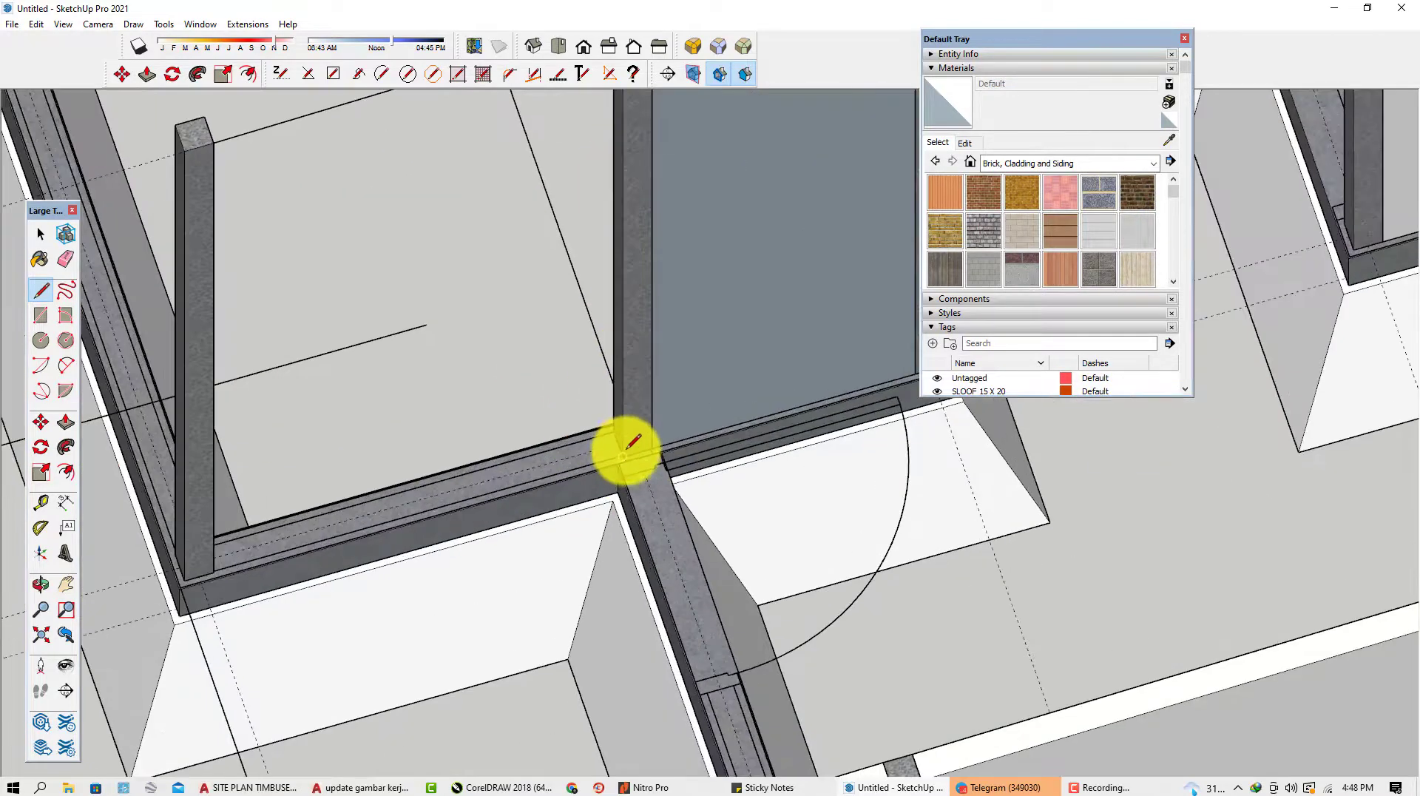
pyautogui.click(622, 444)
pyautogui.scroll(-3, 555, 459)
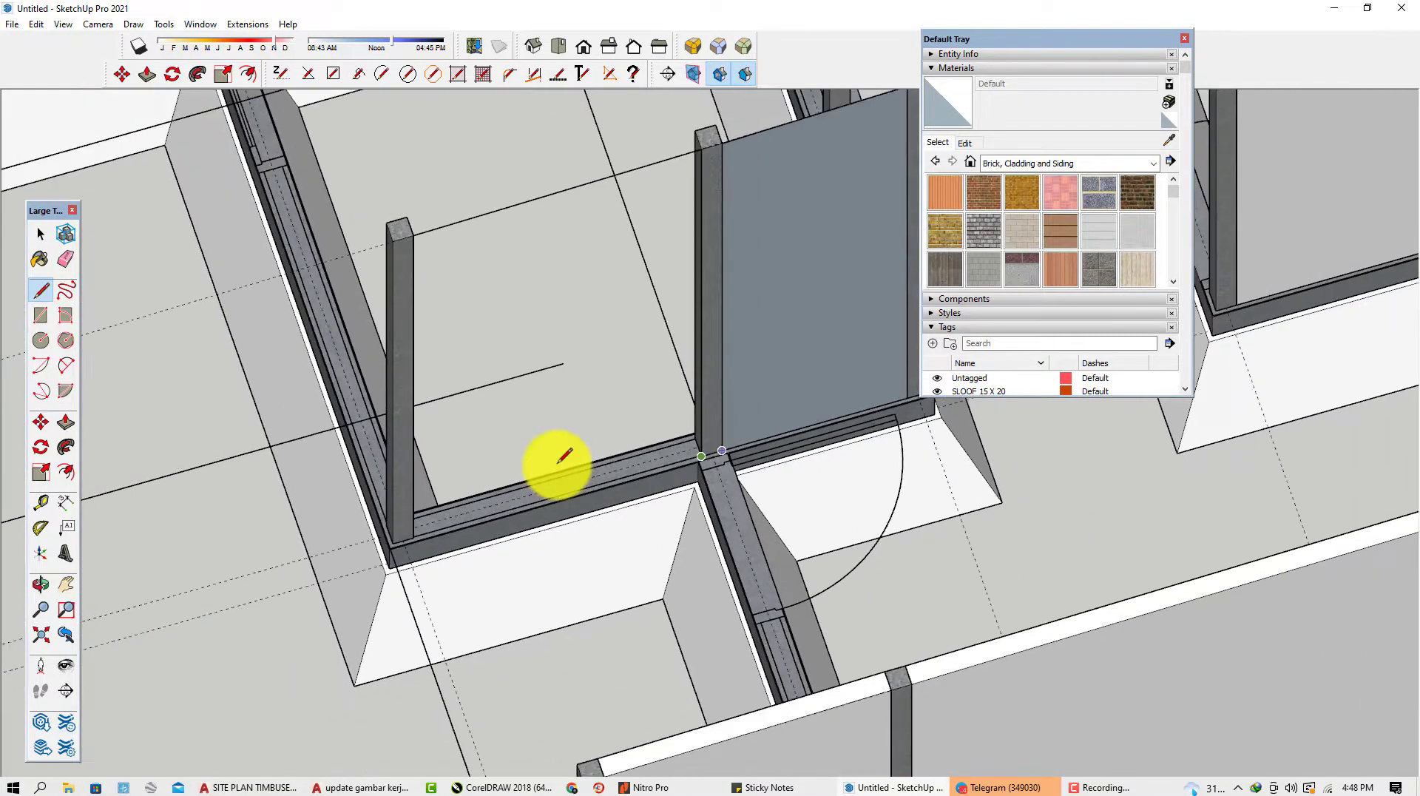
pyautogui.scroll(5, 406, 539)
pyautogui.click(418, 531)
pyautogui.scroll(-6, 406, 539)
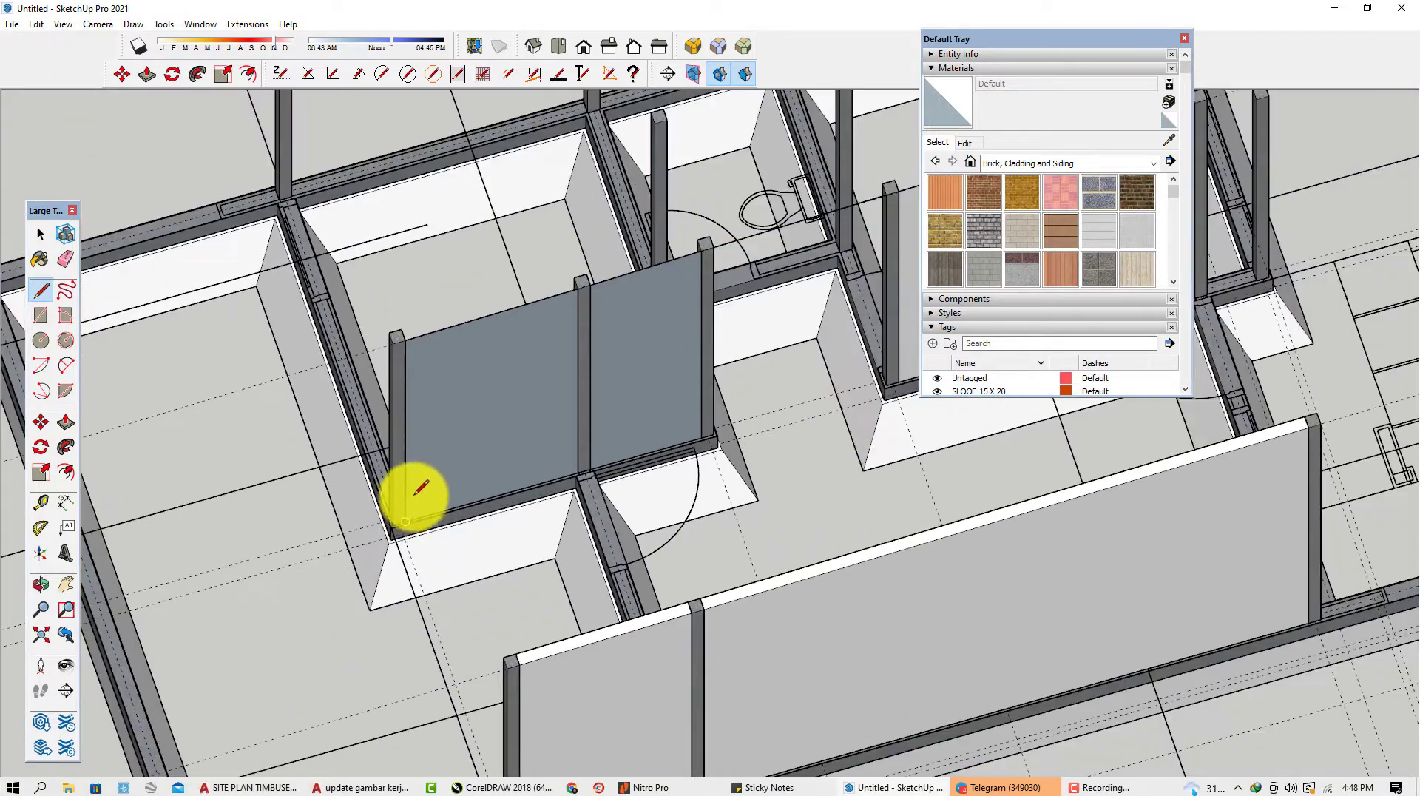
# Delete the line spanning the open passage between the tops of the two facing columns.
pyautogui.moveTo(412, 498)
pyautogui.mouseDown(button='middle')
pyautogui.moveTo(584, 438)
pyautogui.moveTo(687, 326)
pyautogui.moveTo(686, 290)
pyautogui.mouseUp(button='middle')
pyautogui.scroll(2, 684, 278)
pyautogui.press('space')
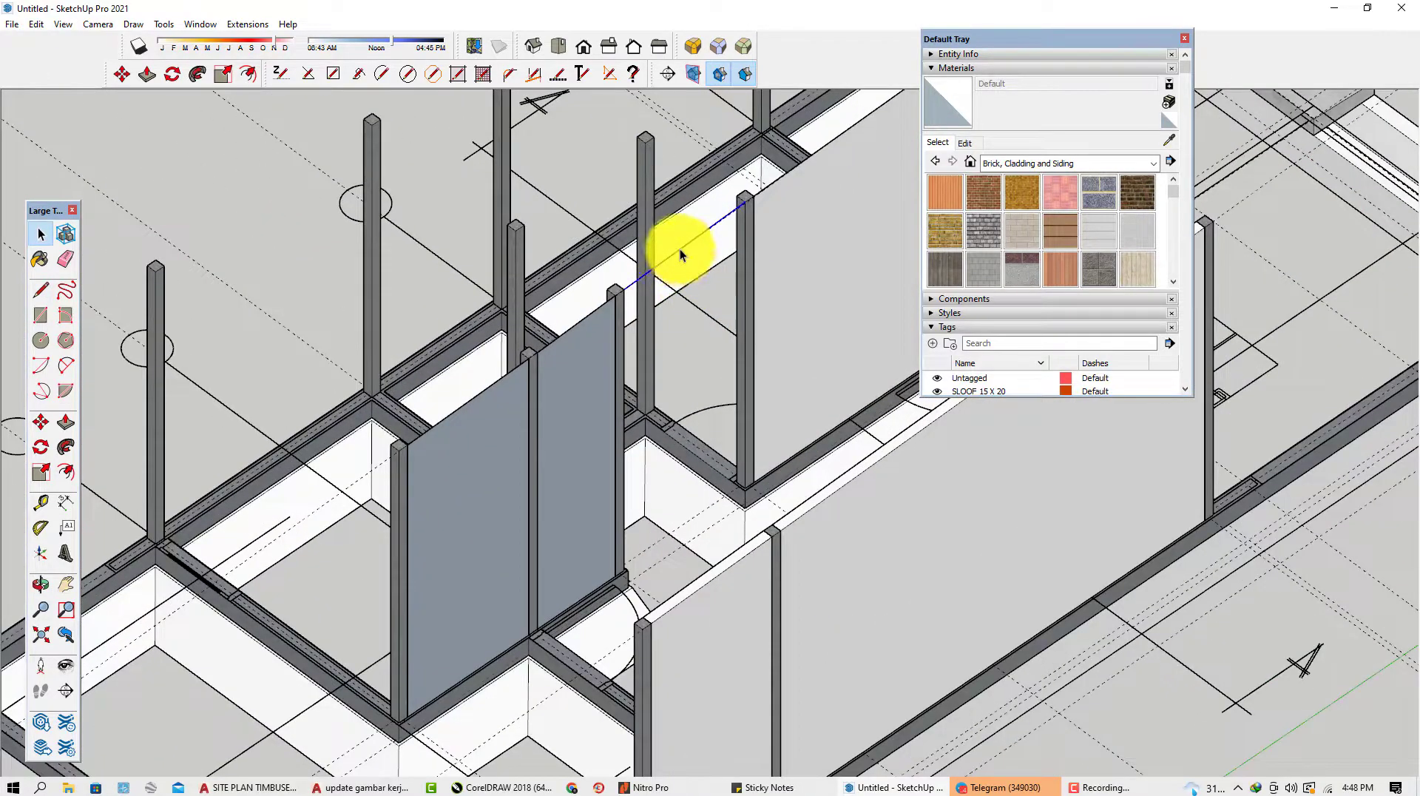
pyautogui.scroll(4, 578, 400)
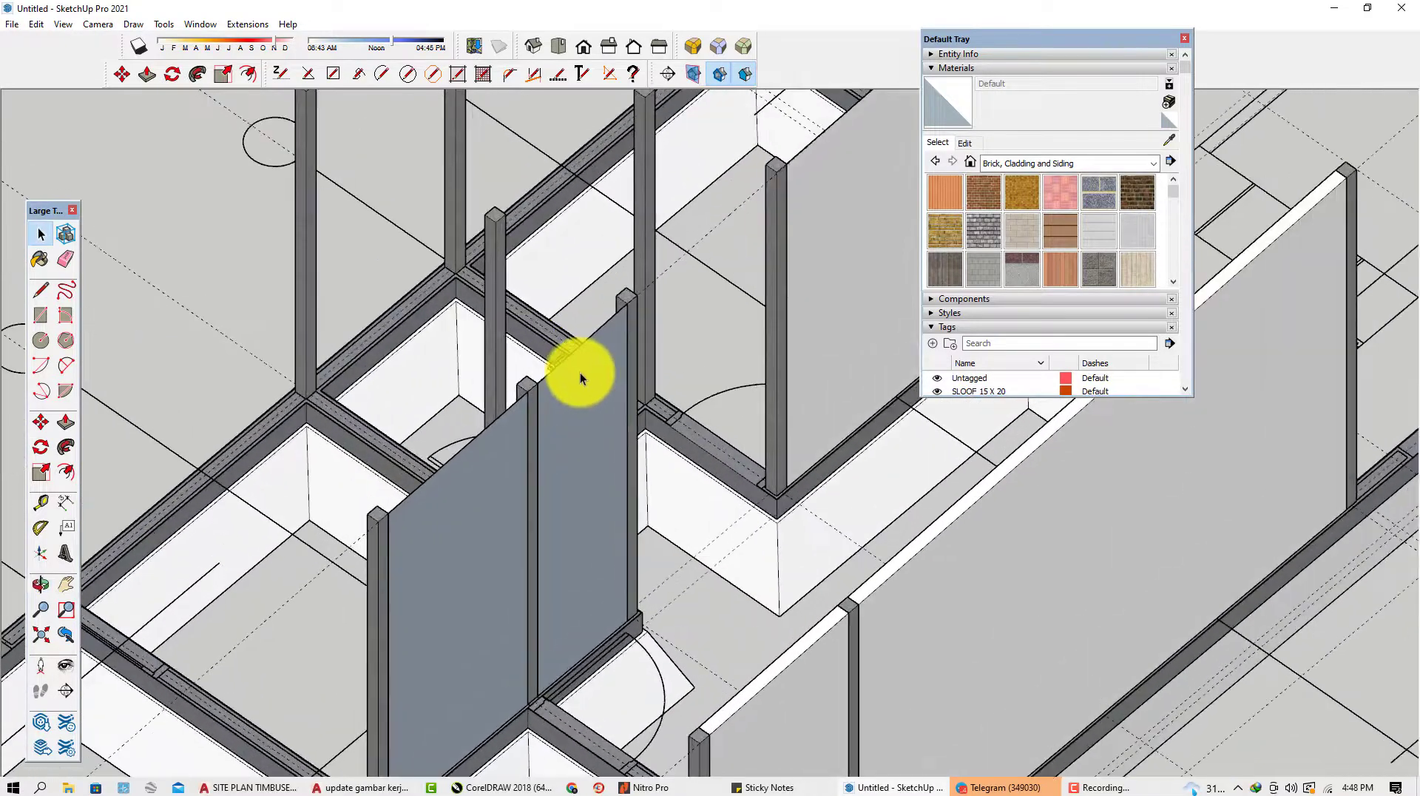
# Reverse the faces of both new wall panels on either side of the middle column.
pyautogui.click(580, 377)
pyautogui.rightClick(580, 371)
pyautogui.click(628, 516)
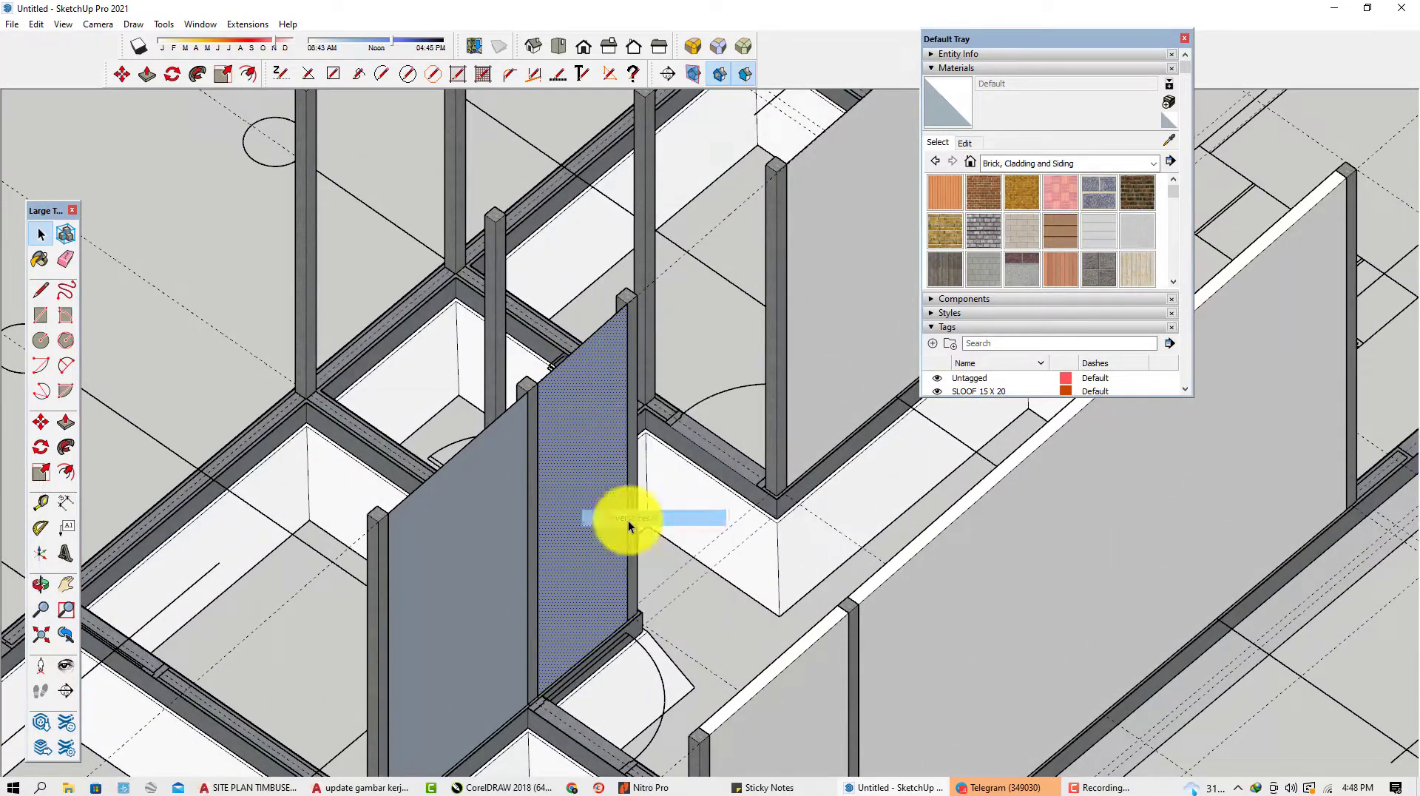
pyautogui.rightClick(495, 520)
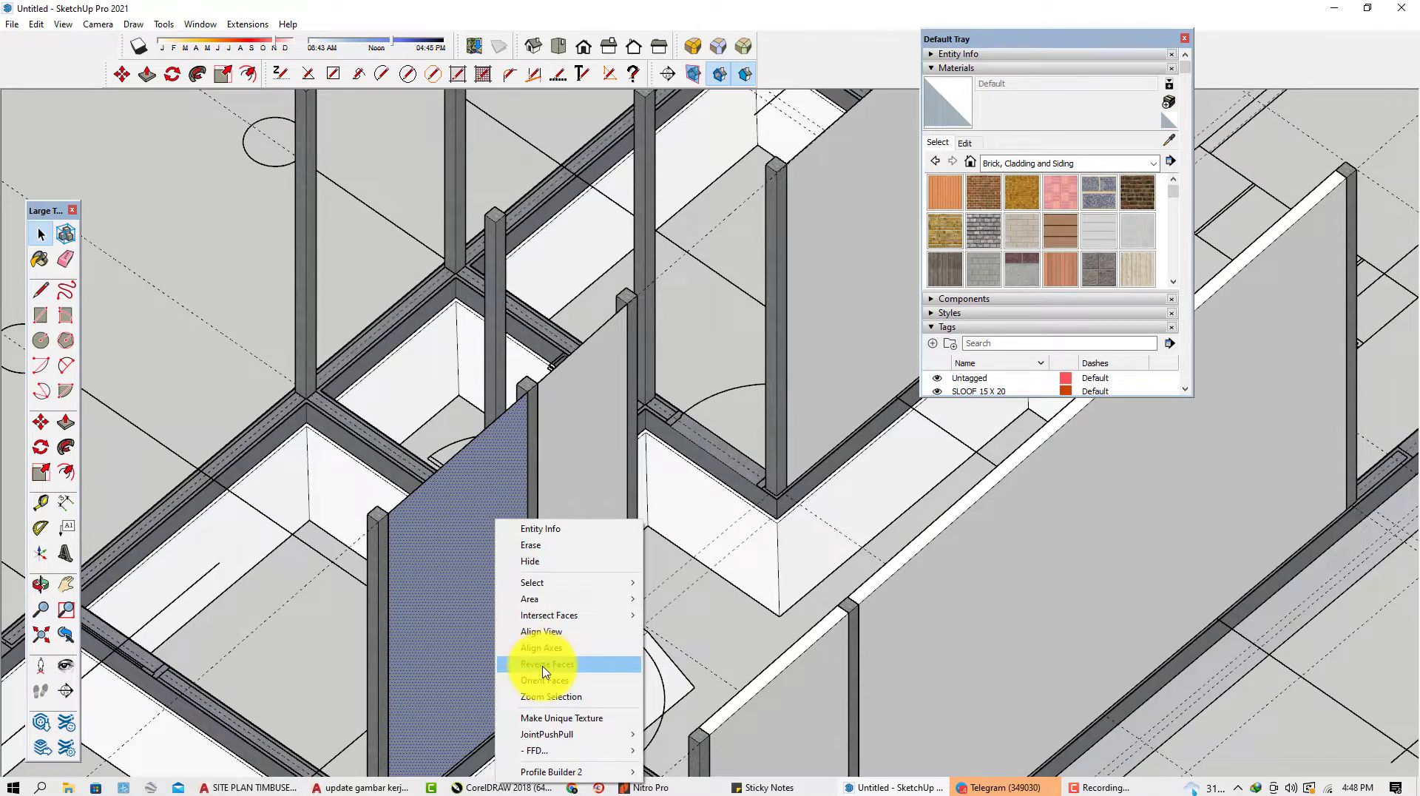
pyautogui.click(546, 665)
# Push/Pull the two reversed wall panels on either side of the middle column to the thickness of the columns.
pyautogui.press('p')
pyautogui.scroll(2, 477, 540)
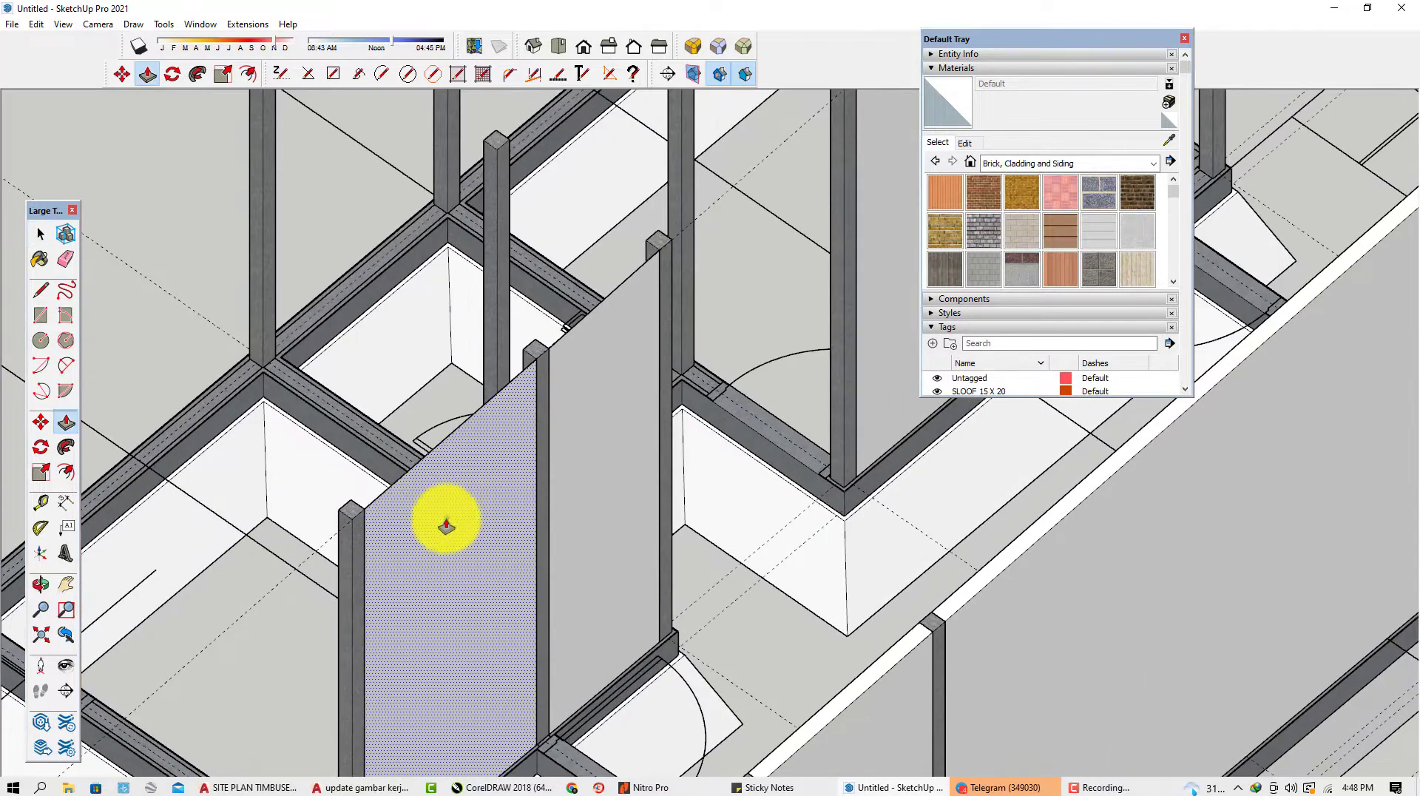
pyautogui.click(596, 365)
pyautogui.press('p')
pyautogui.click(596, 365)
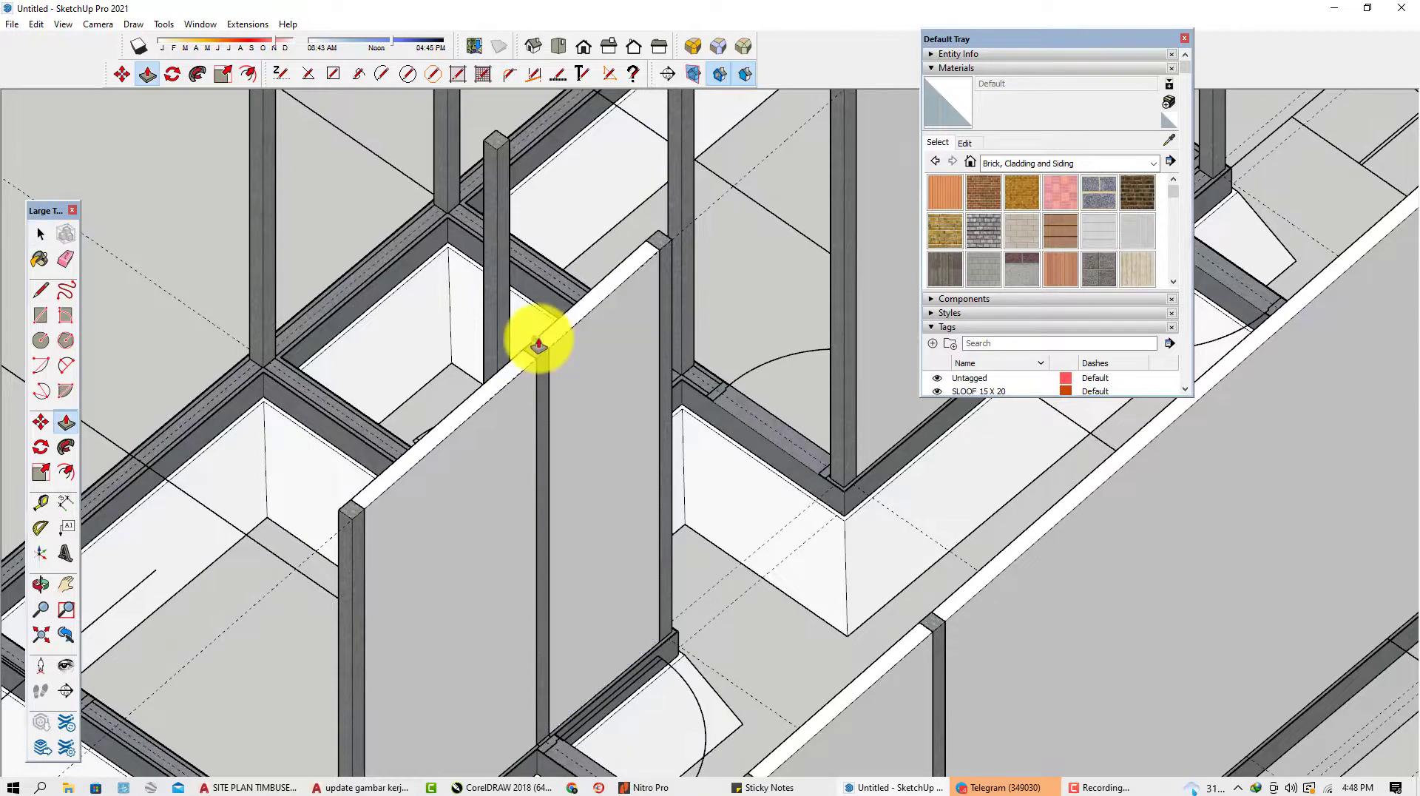
# Push/Pull the separate interior wall panel across the passage to the thickness of its adjoining column.
pyautogui.scroll(-3, 748, 374)
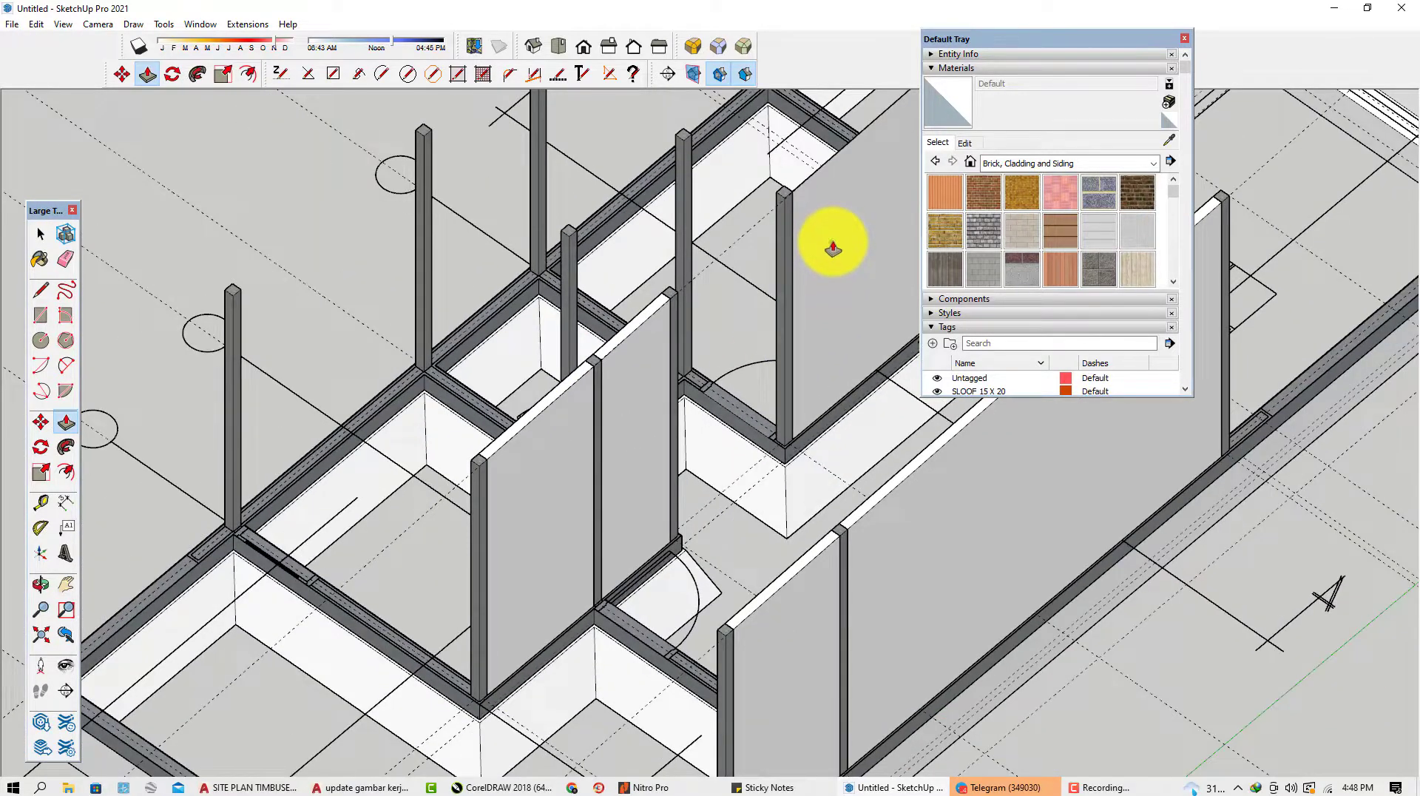
pyautogui.press('space')
pyautogui.click(834, 247)
pyautogui.click(834, 240)
pyautogui.scroll(2, 785, 191)
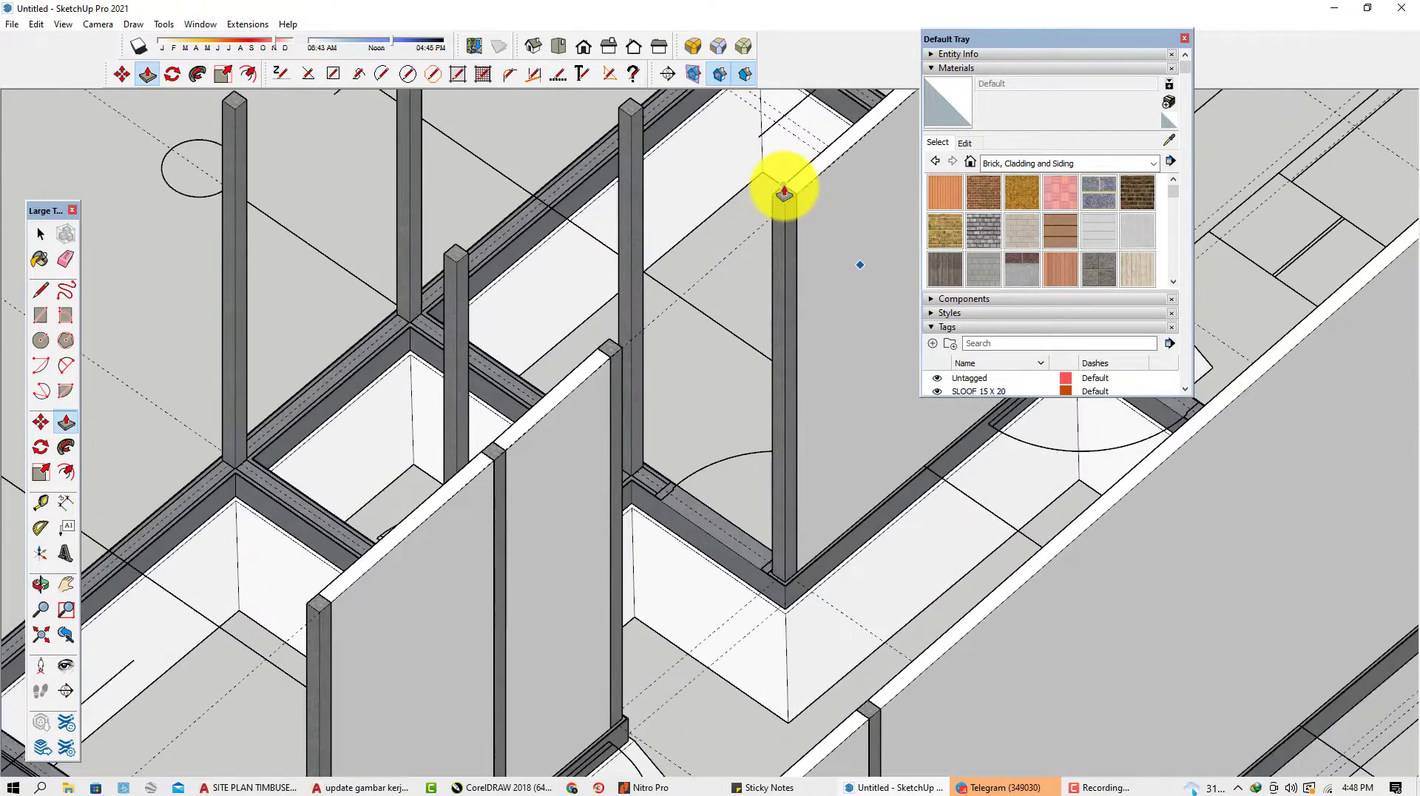
pyautogui.click(784, 191)
pyautogui.scroll(-4, 726, 332)
# Select the whole interior wall panel across the passage and make it a group.
pyautogui.press('space')
pyautogui.scroll(-3, 580, 301)
pyautogui.moveTo(579, 301); pyautogui.dragTo(706, 324, button='middle')
pyautogui.click(707, 323)
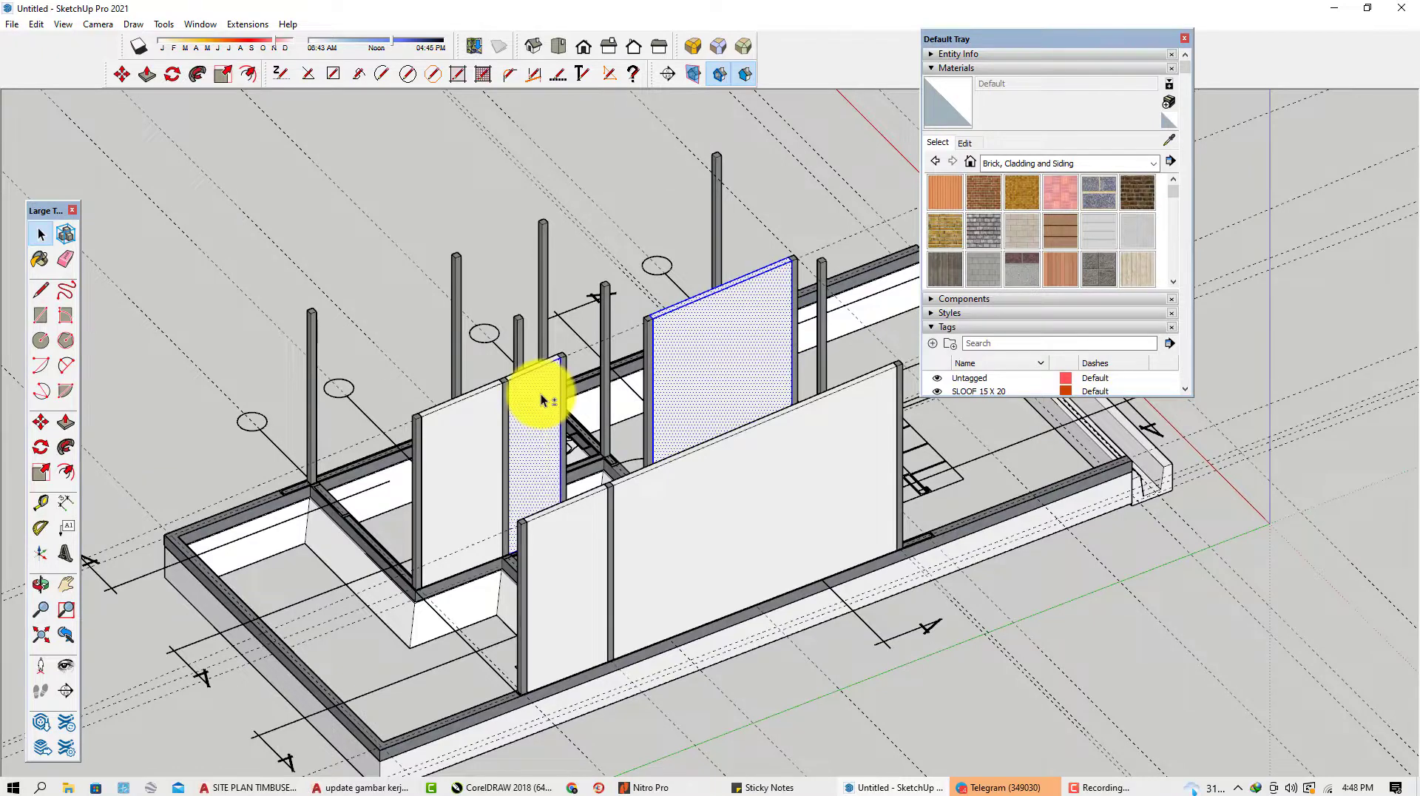
pyautogui.click(695, 357)
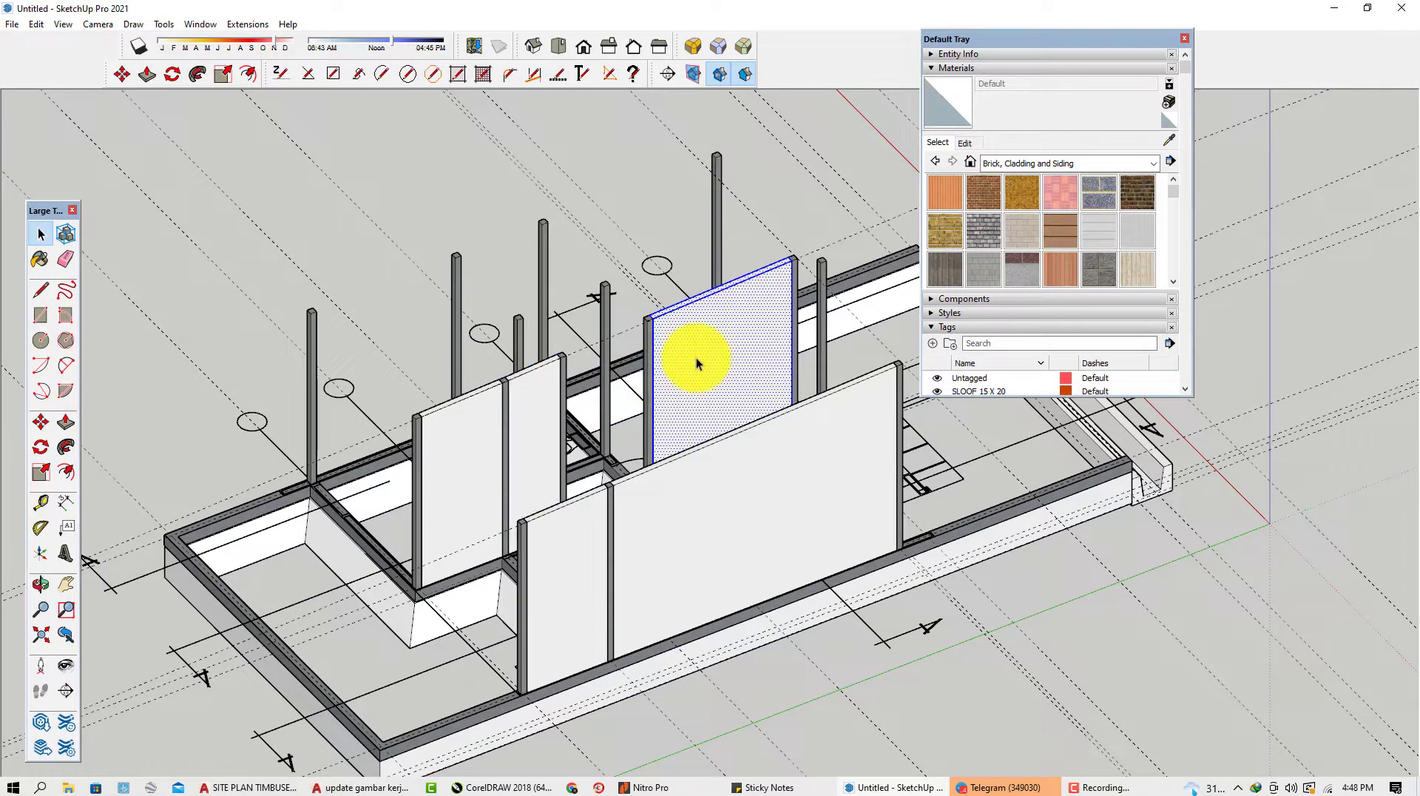
pyautogui.rightClick(695, 358)
pyautogui.click(732, 485)
pyautogui.moveTo(681, 477); pyautogui.dragTo(523, 396, button='middle')
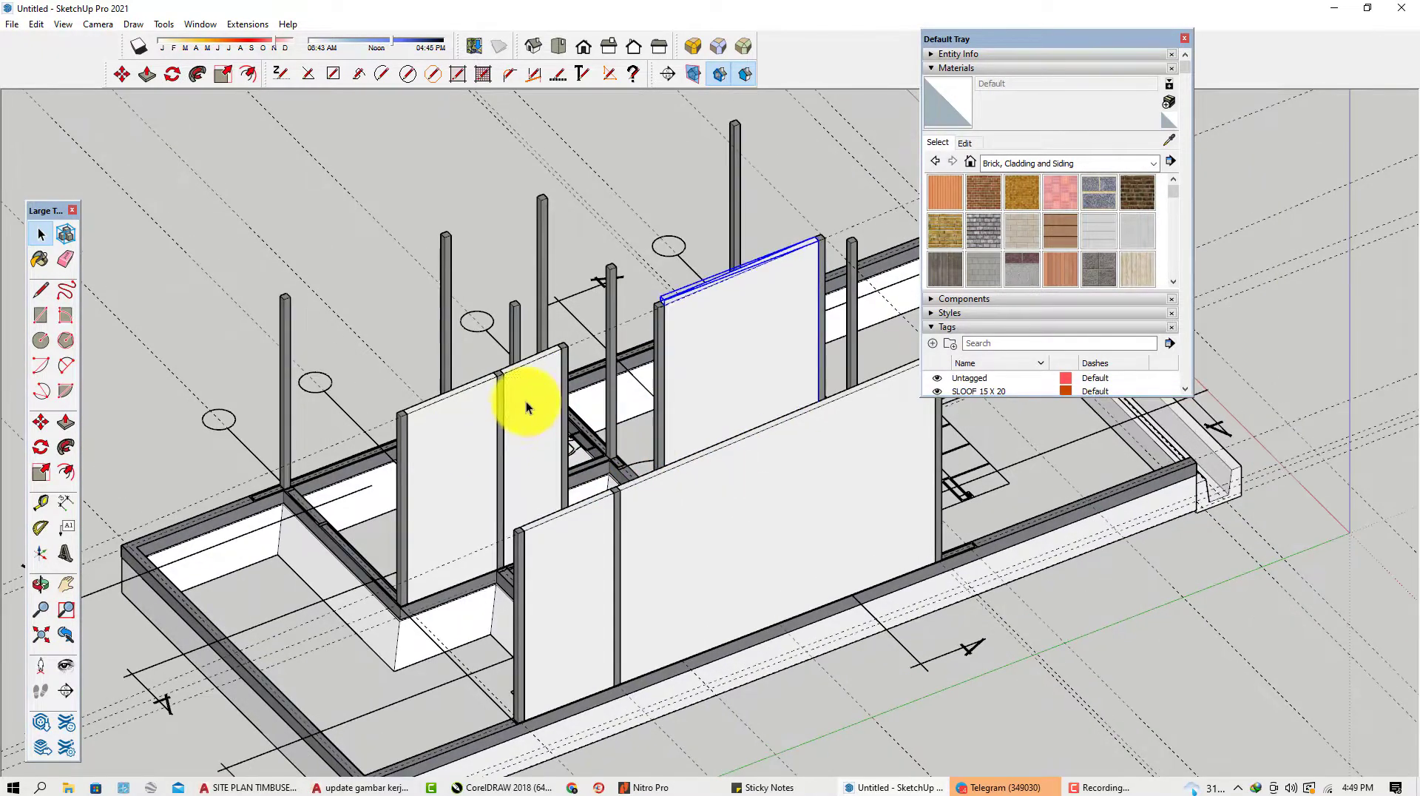
# Make each of the two wall panels beside the middle column its own group.
pyautogui.click(527, 400)
pyautogui.rightClick(527, 405)
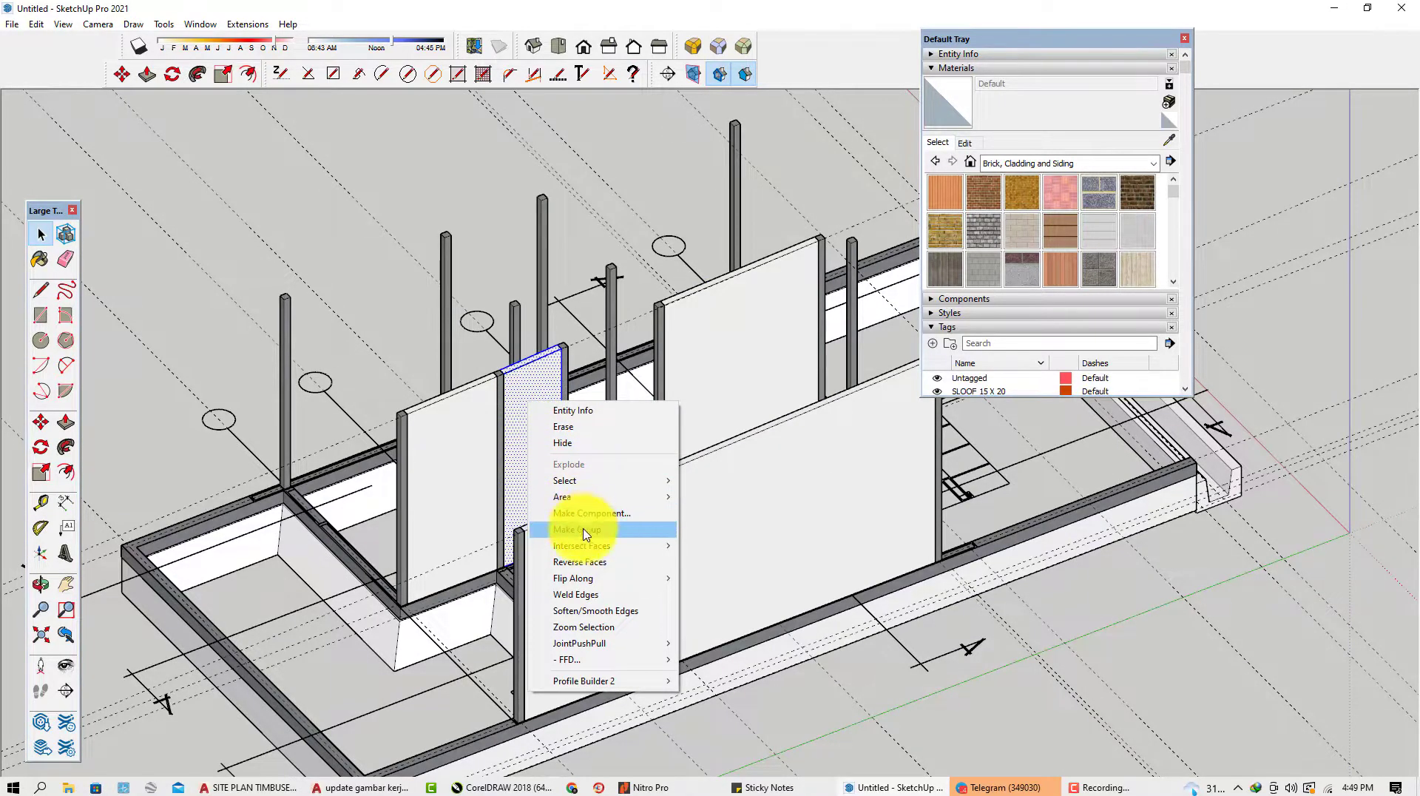
pyautogui.press('Escape')
pyautogui.click(453, 449)
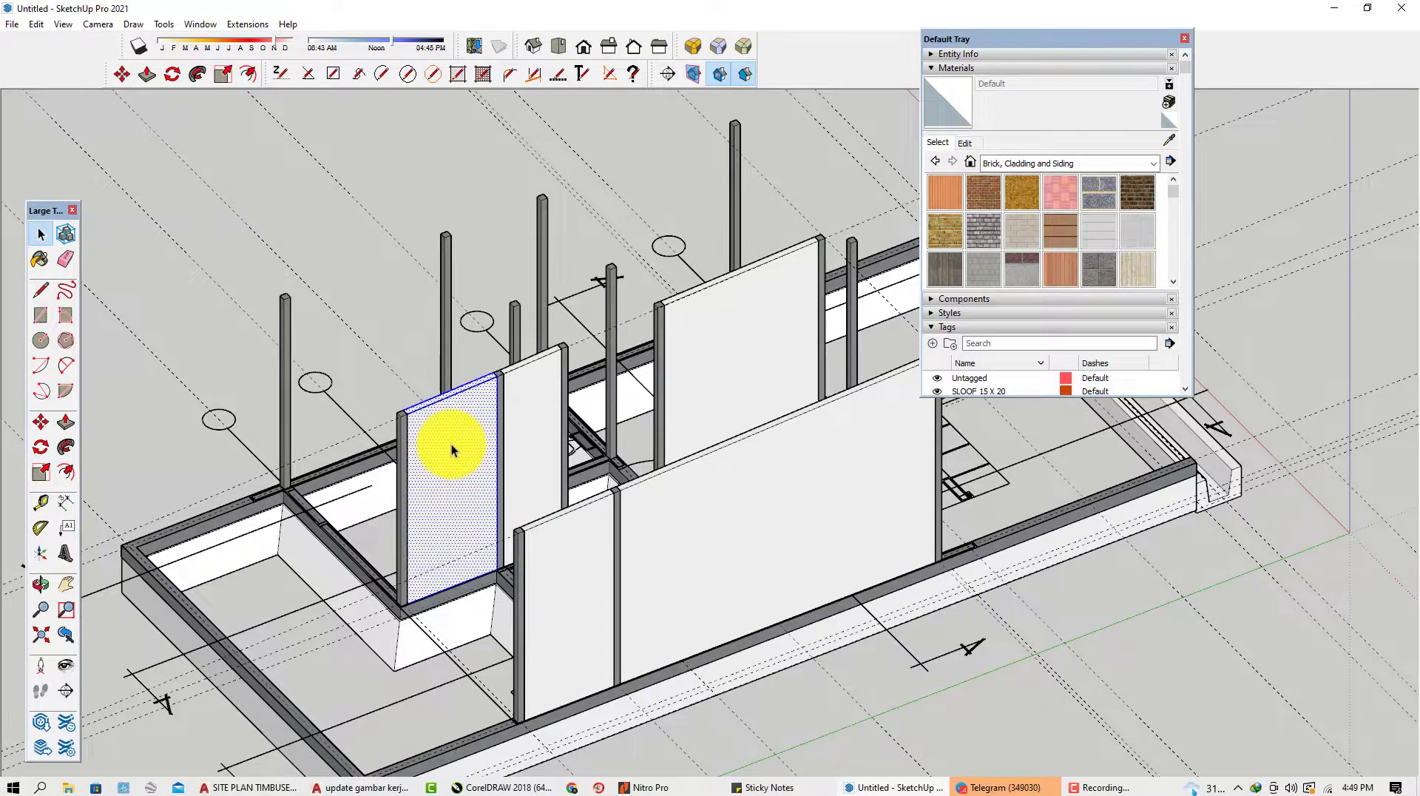
pyautogui.rightClick(452, 448)
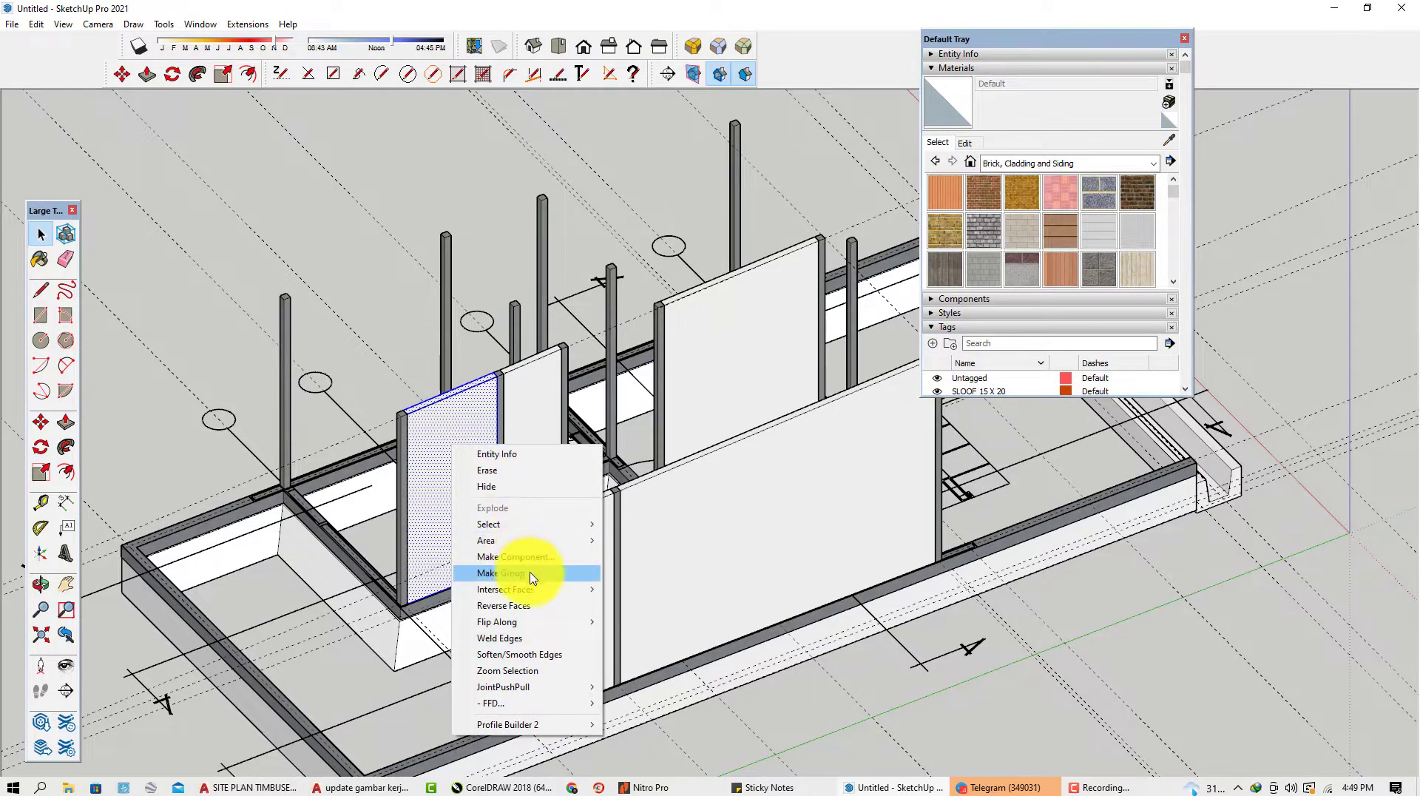
pyautogui.press('Escape')
# Copy the interior panel across the passage and the wider panel beside the middle column onto the opposite outer beam, aligned with its column.
pyautogui.moveTo(450, 476); pyautogui.dragTo(872, 480, button='middle')
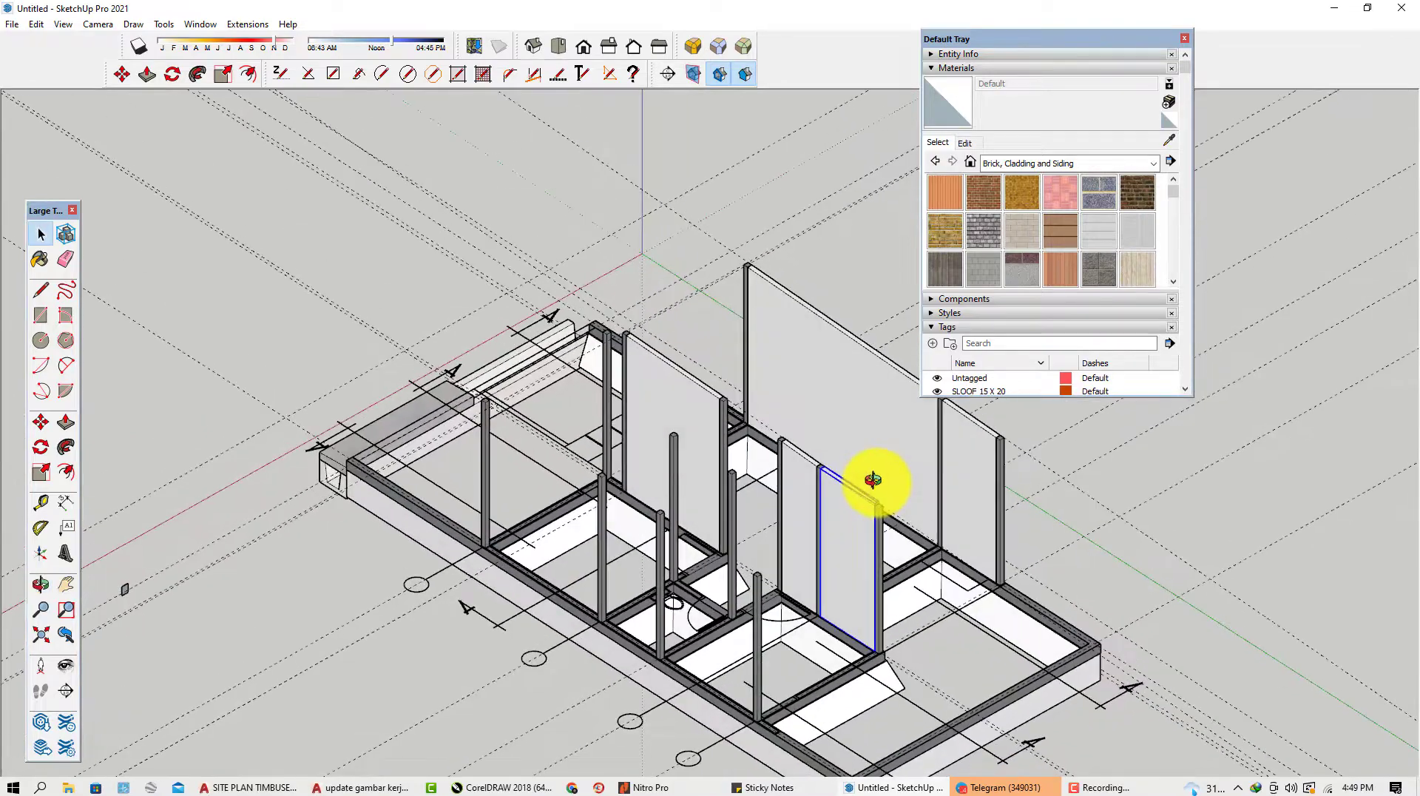
pyautogui.scroll(3, 761, 403)
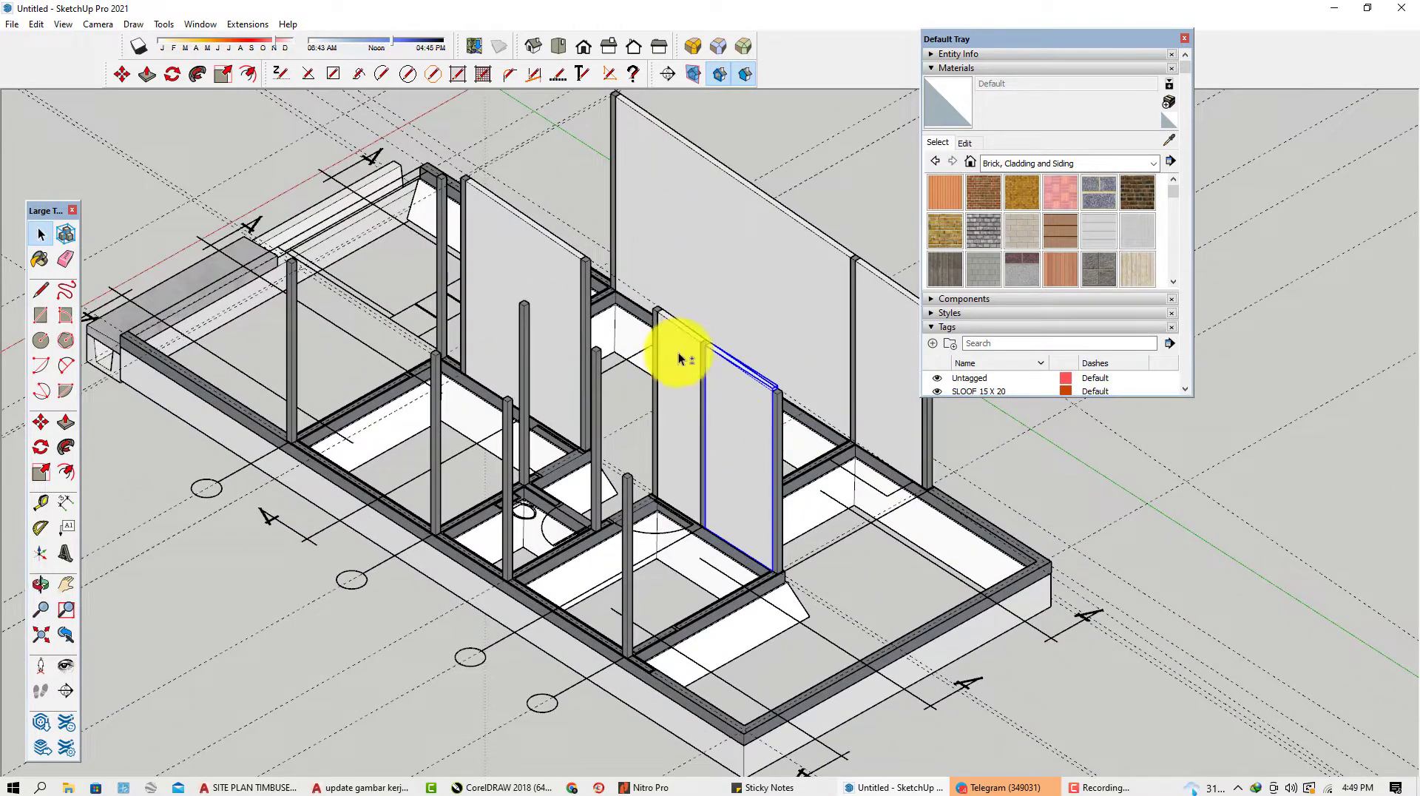
pyautogui.moveTo(626, 376); pyautogui.dragTo(811, 589, button='middle')
pyautogui.click(785, 416)
pyautogui.keyDown('shift'); pyautogui.click(522, 316); pyautogui.keyUp('shift')
pyautogui.scroll(3, 863, 605)
pyautogui.scroll(5, 862, 443)
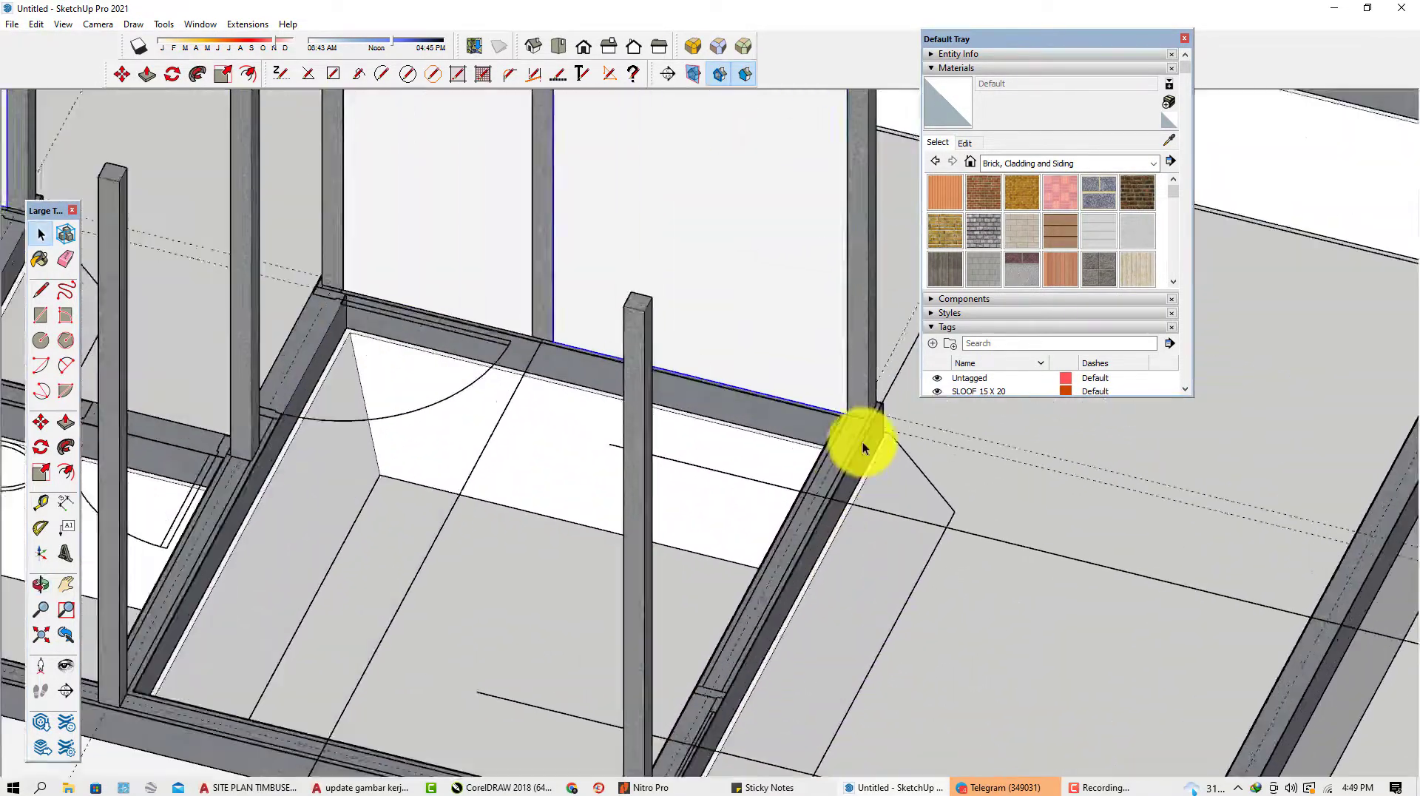
pyautogui.press('m')
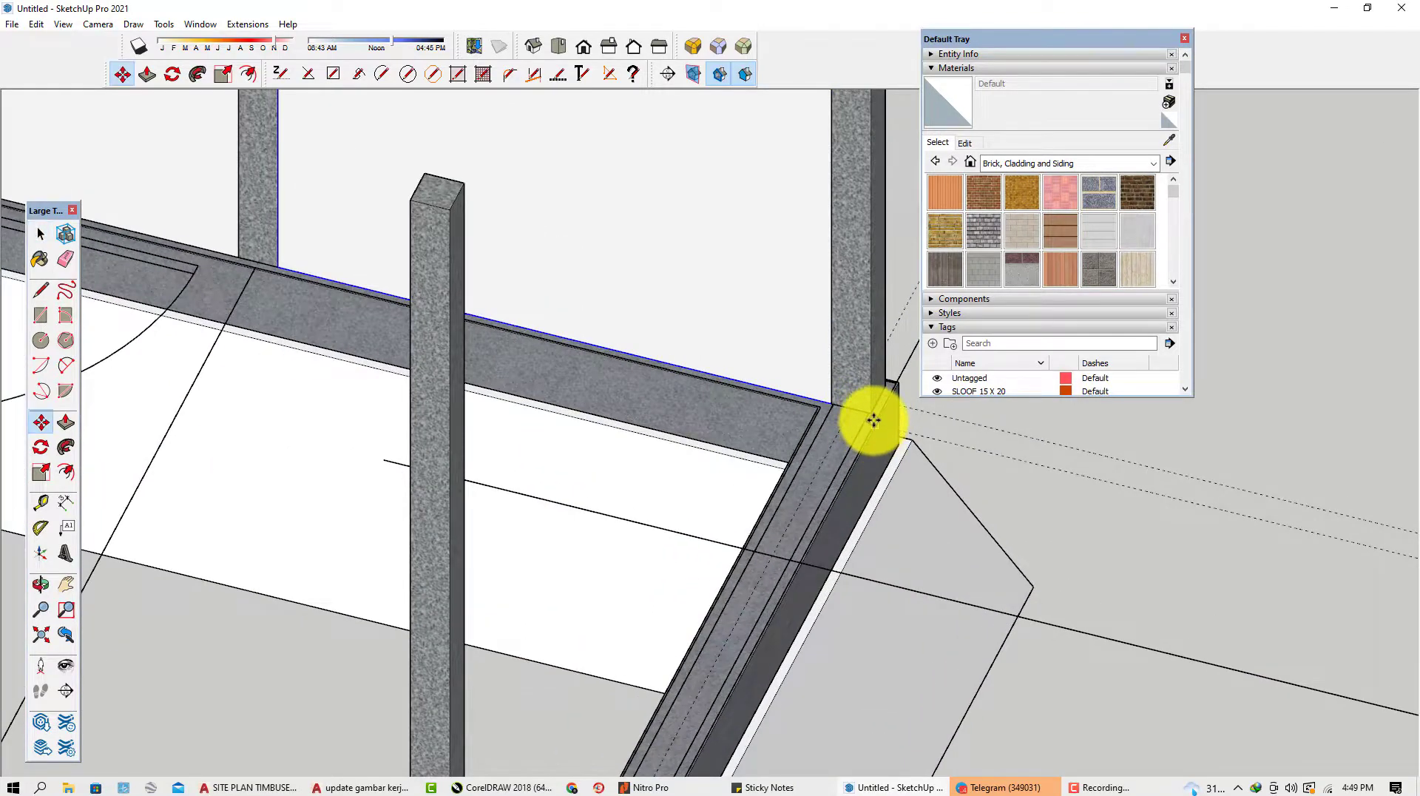
pyautogui.scroll(-8, 867, 421)
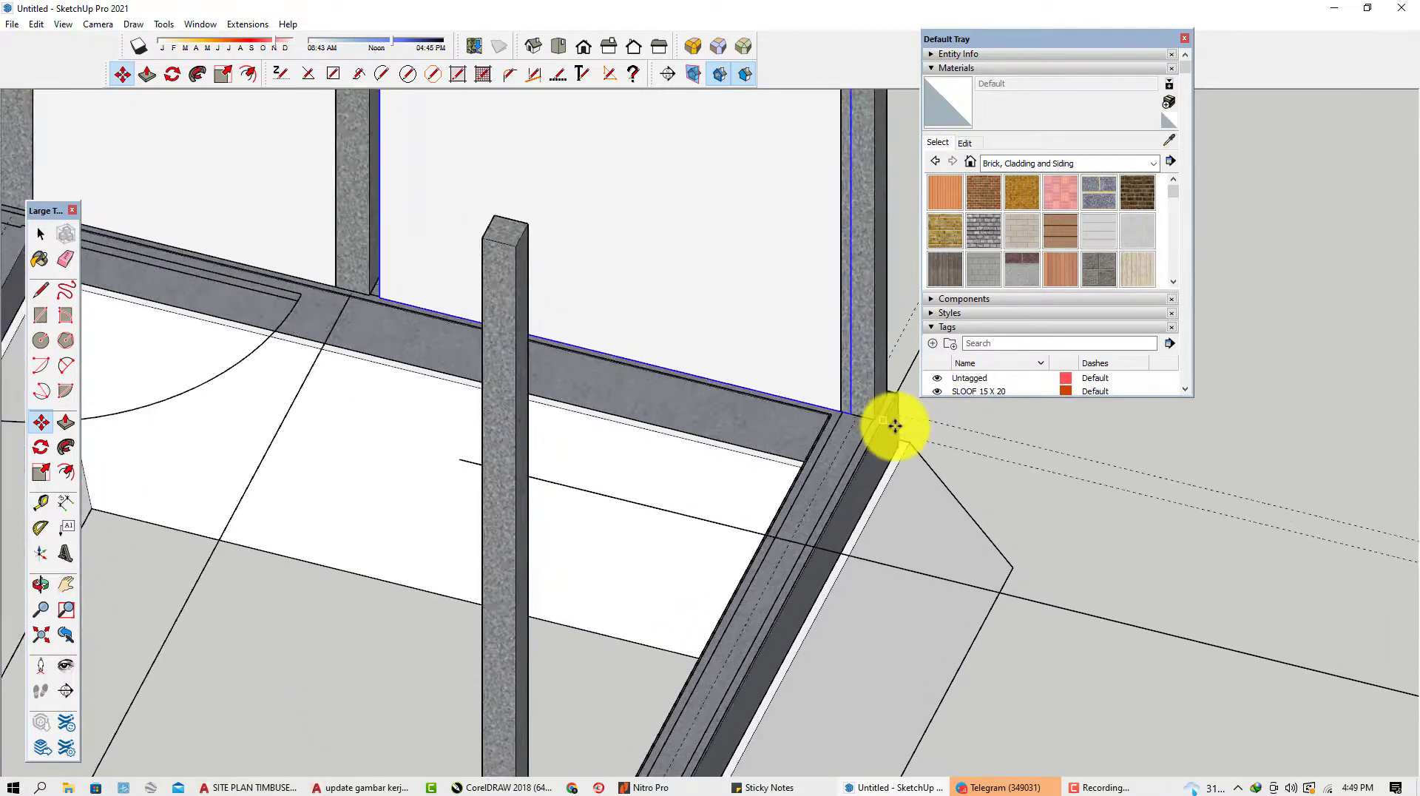
pyautogui.scroll(7, 688, 514)
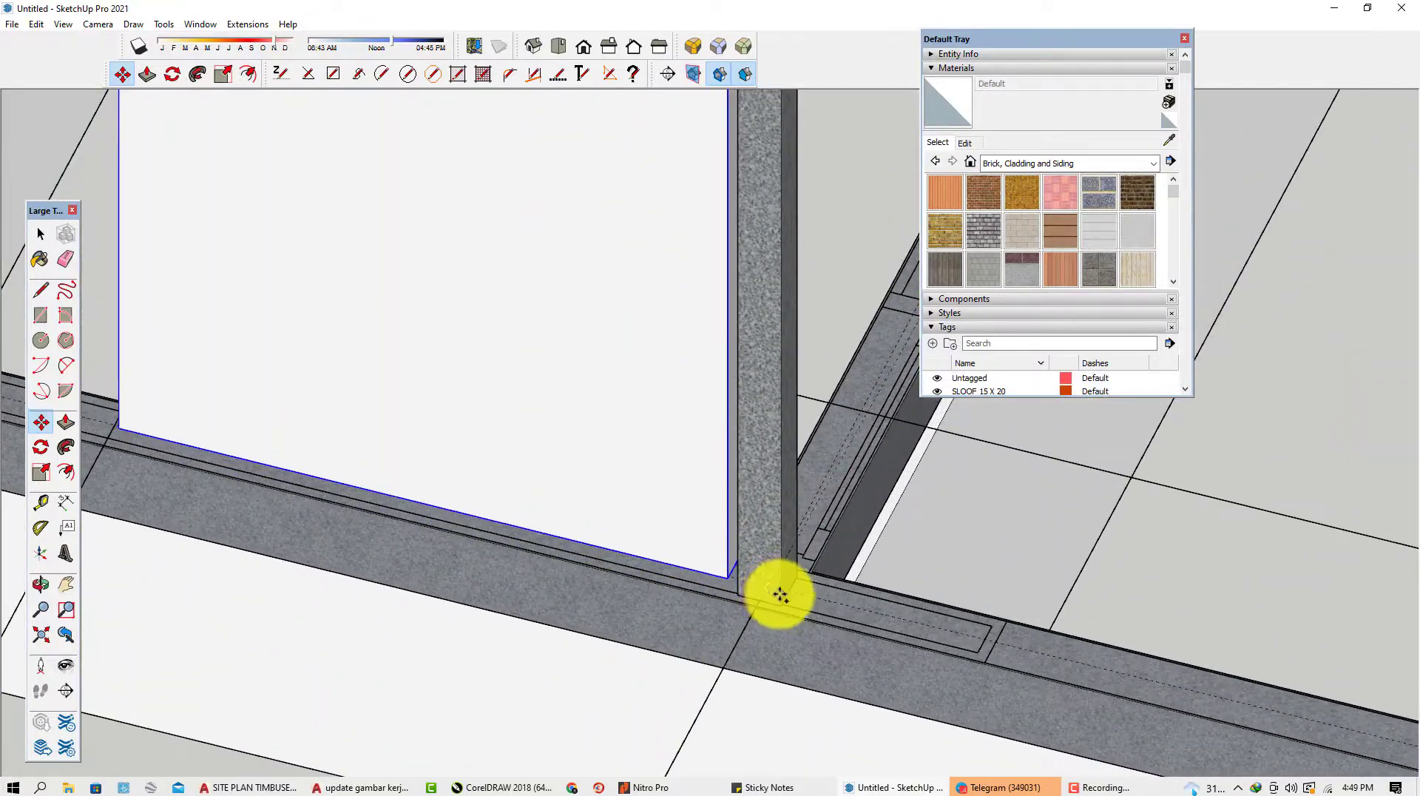
pyautogui.moveTo(780, 594); pyautogui.dragTo(782, 604)
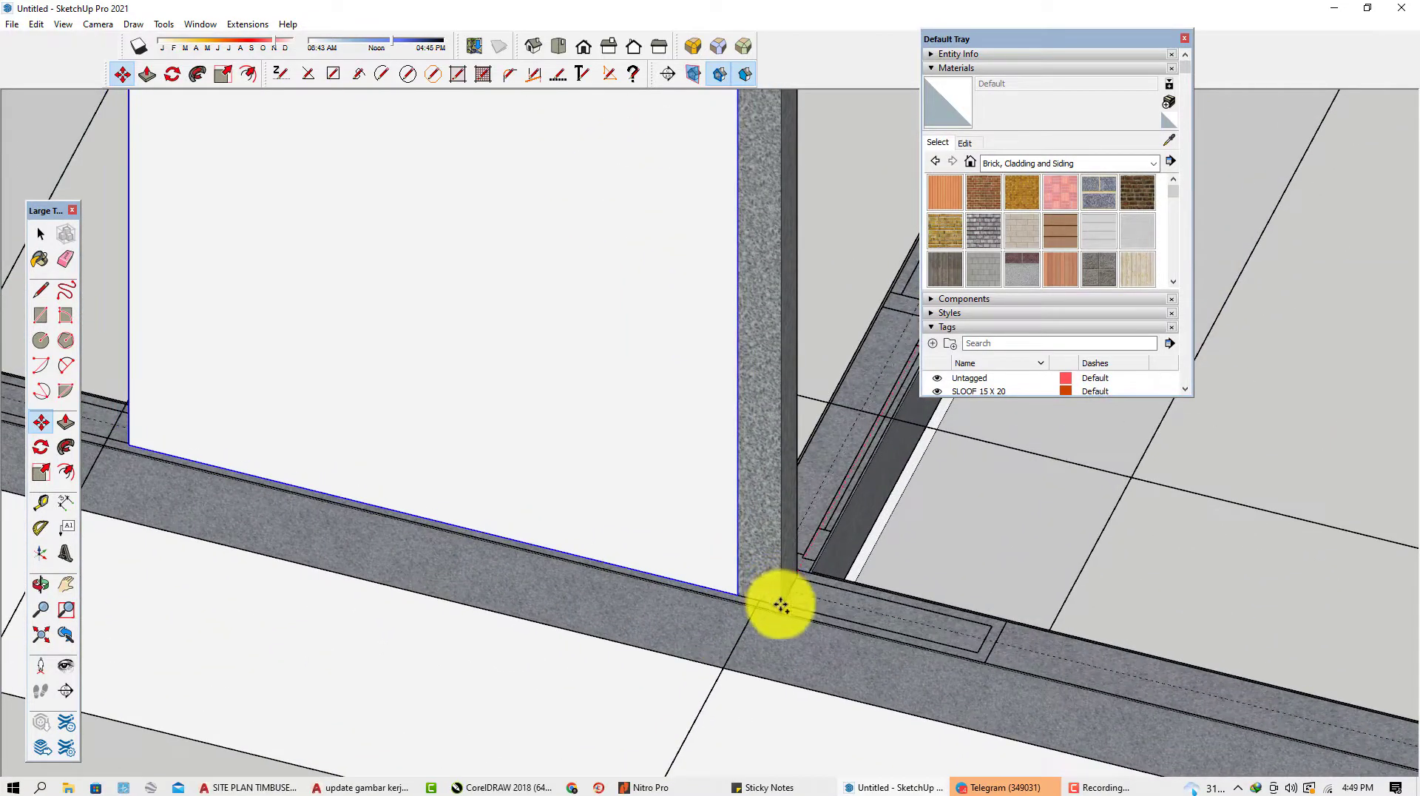
pyautogui.scroll(-10, 801, 603)
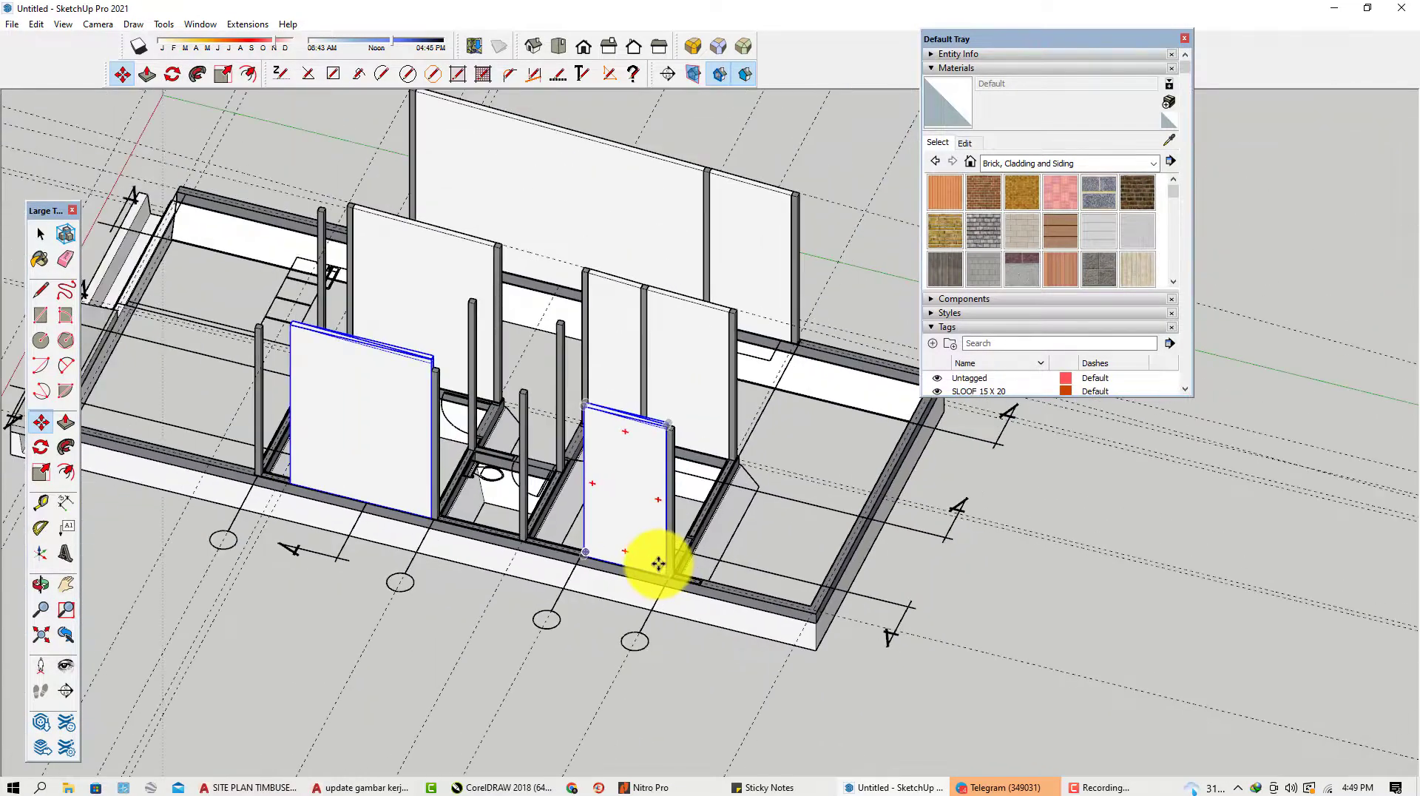
# Place a vertical Tape Measure guide from the narrower copied panel's side edge onto the neighbouring outer column.
pyautogui.moveTo(653, 560); pyautogui.dragTo(739, 429, button='middle')
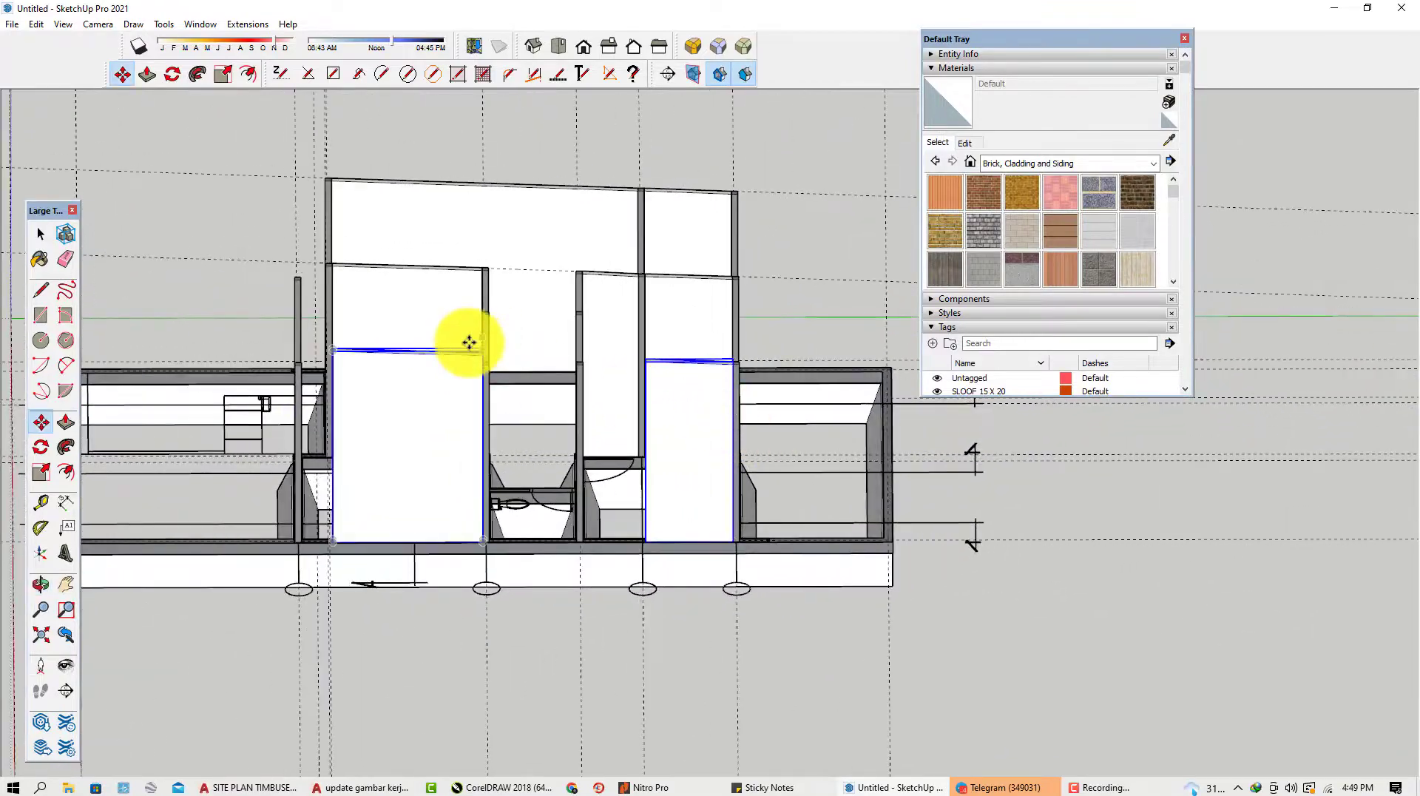
pyautogui.moveTo(348, 364); pyautogui.dragTo(441, 317, button='middle')
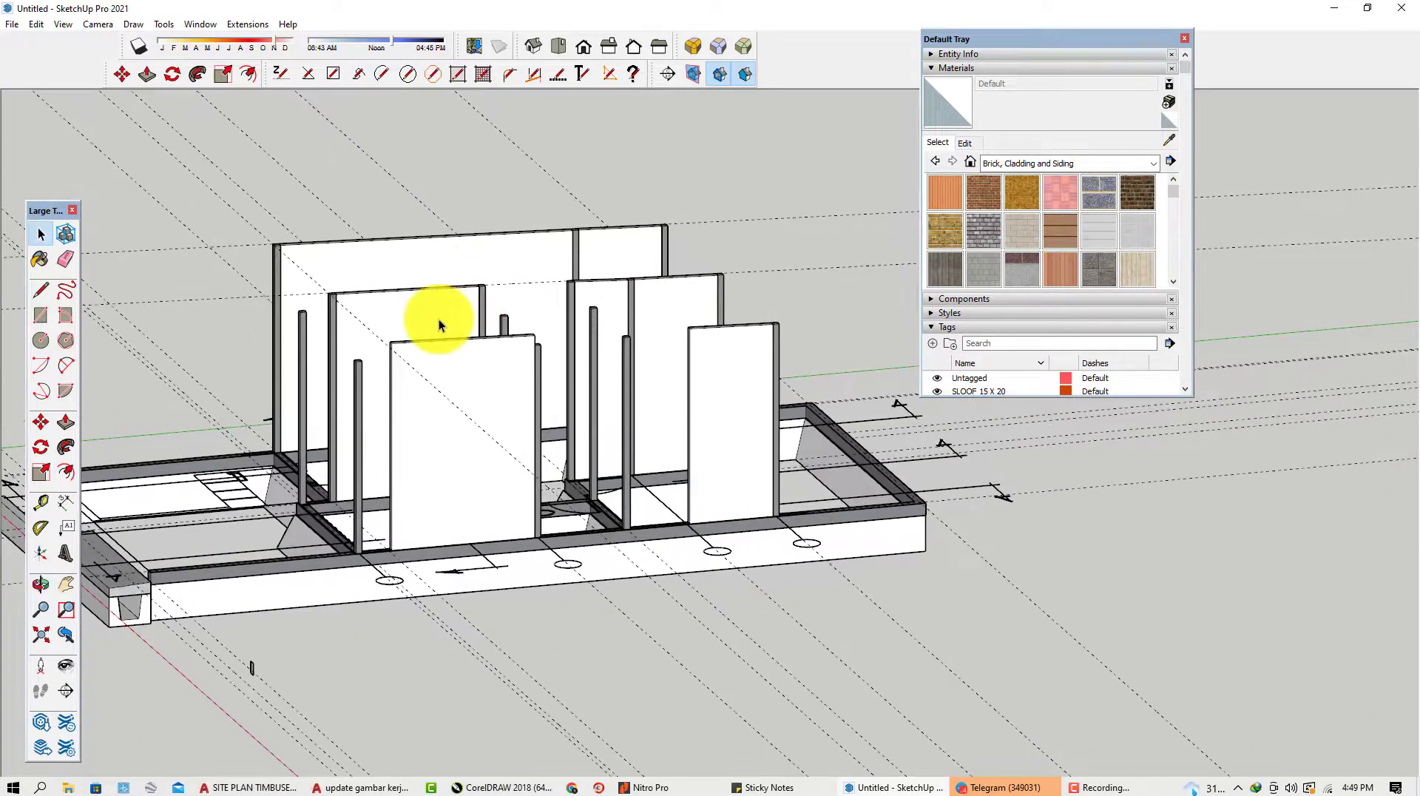
pyautogui.scroll(5, 386, 373)
pyautogui.moveTo(386, 374); pyautogui.dragTo(297, 396, button='middle')
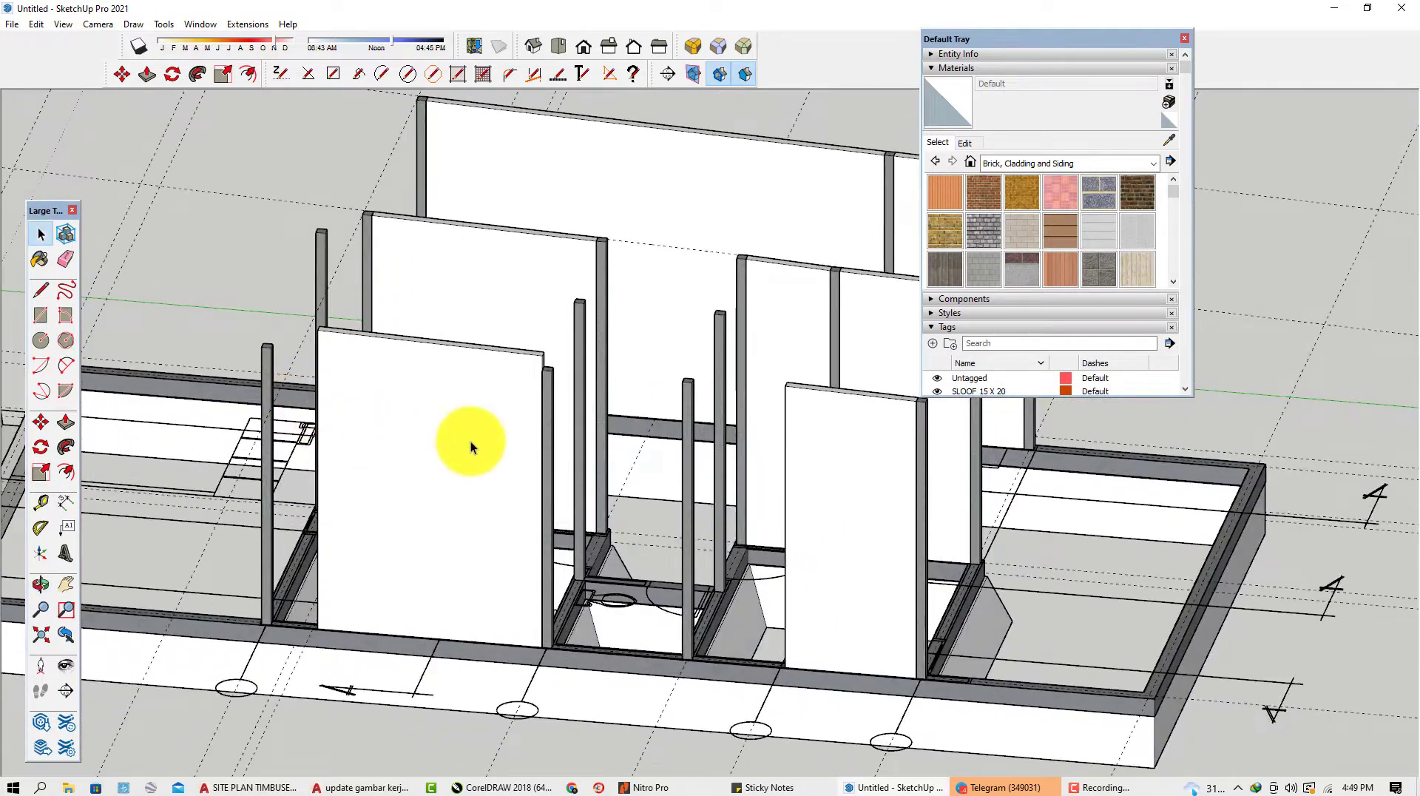
pyautogui.scroll(1, 470, 440)
pyautogui.scroll(1, 452, 386)
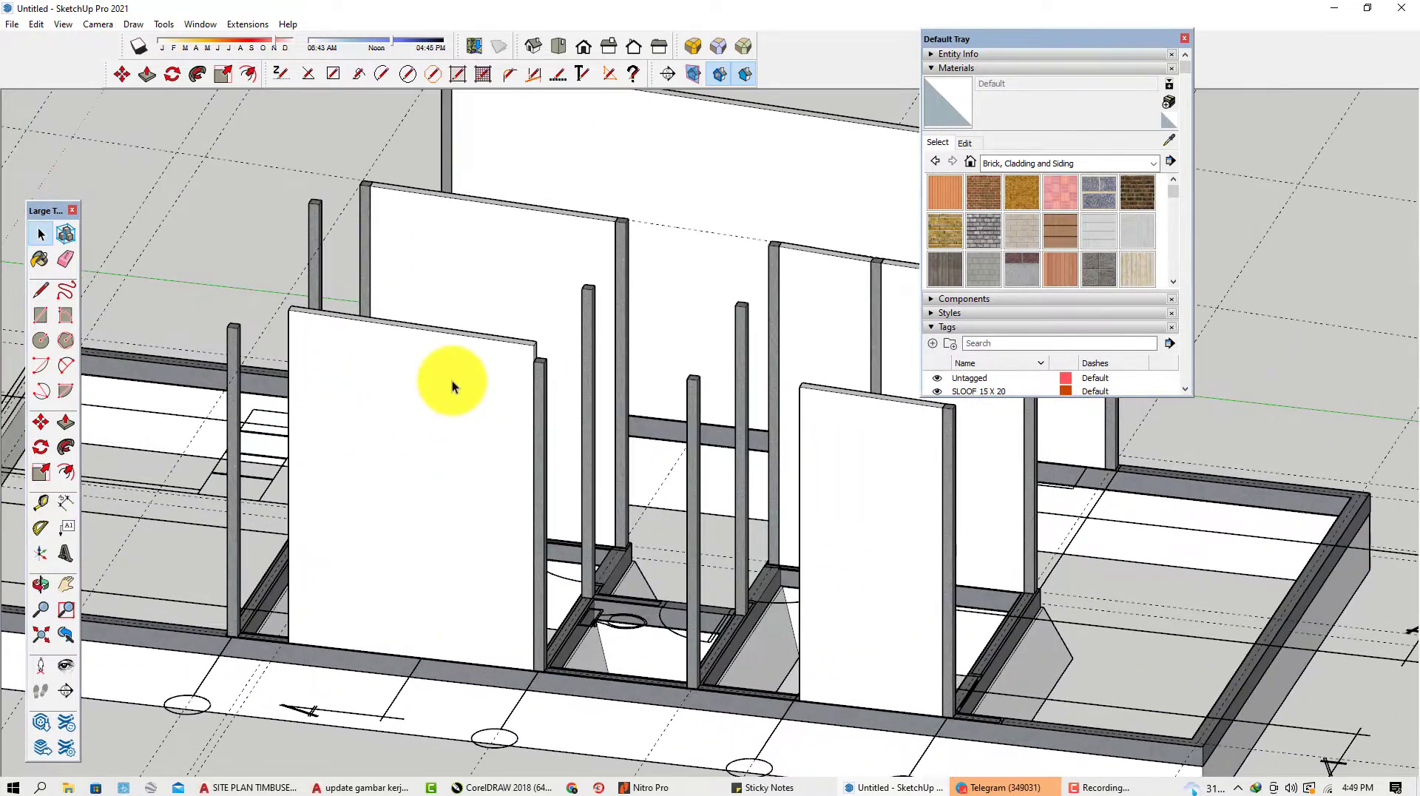
pyautogui.scroll(1, 477, 348)
pyautogui.press('t')
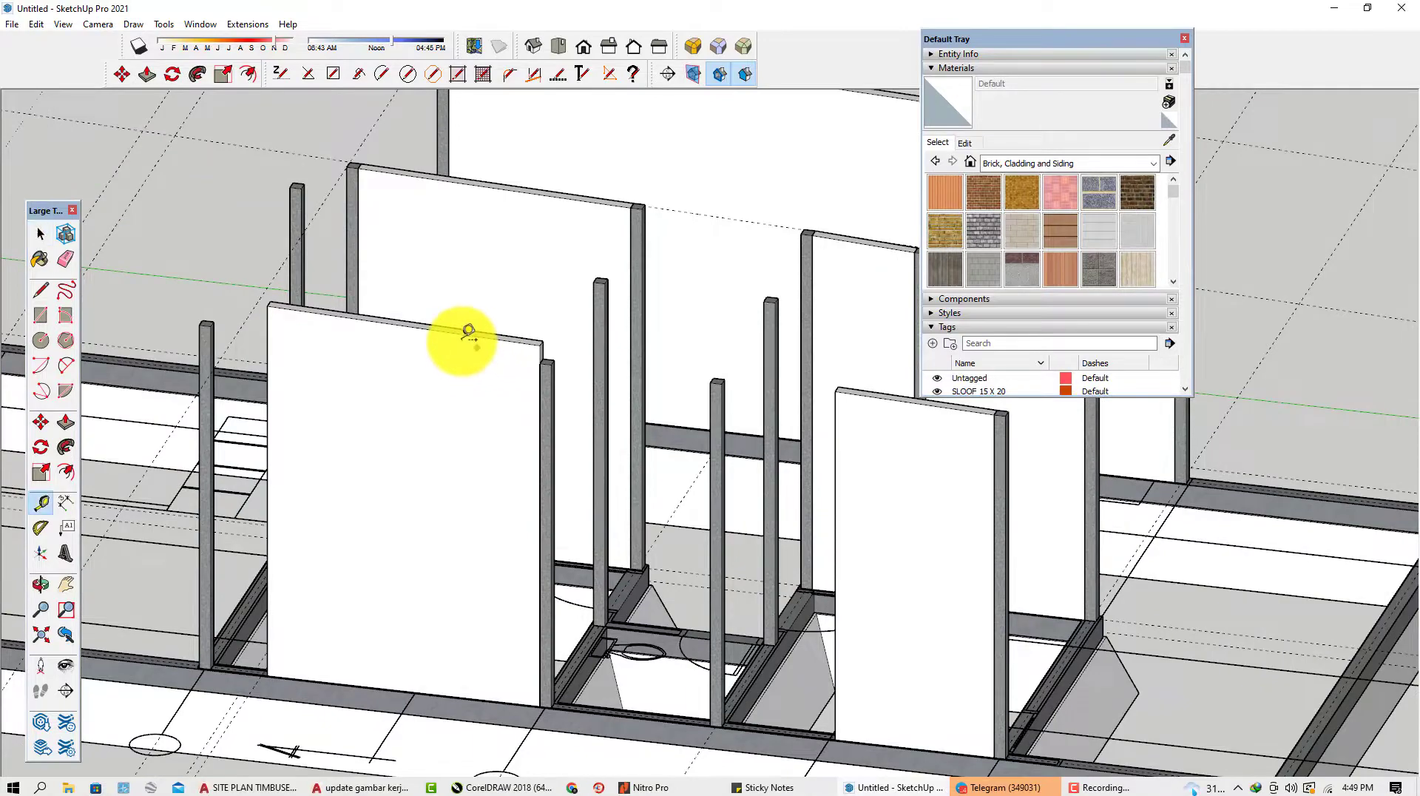
pyautogui.scroll(1, 474, 329)
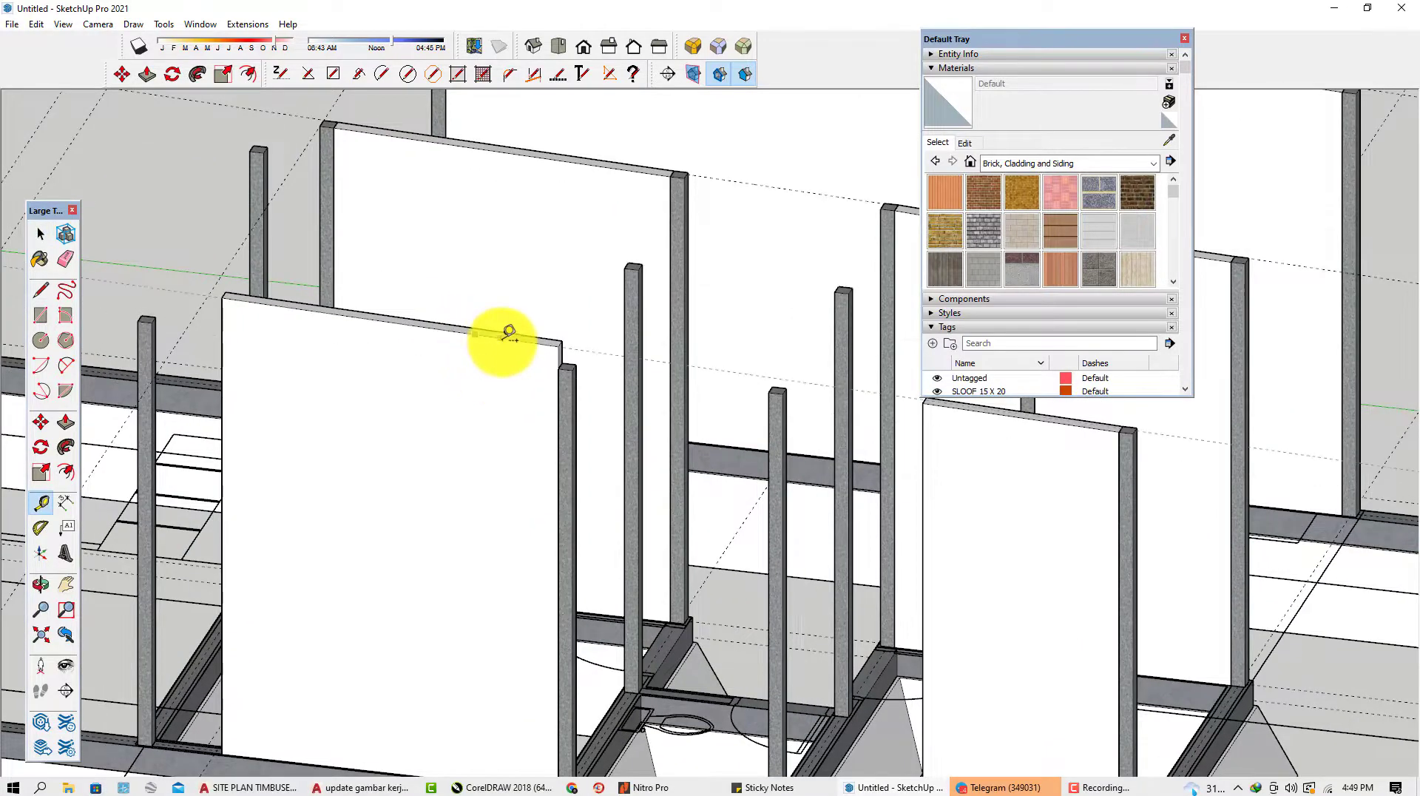
pyautogui.moveTo(770, 463); pyautogui.dragTo(722, 448, button='middle')
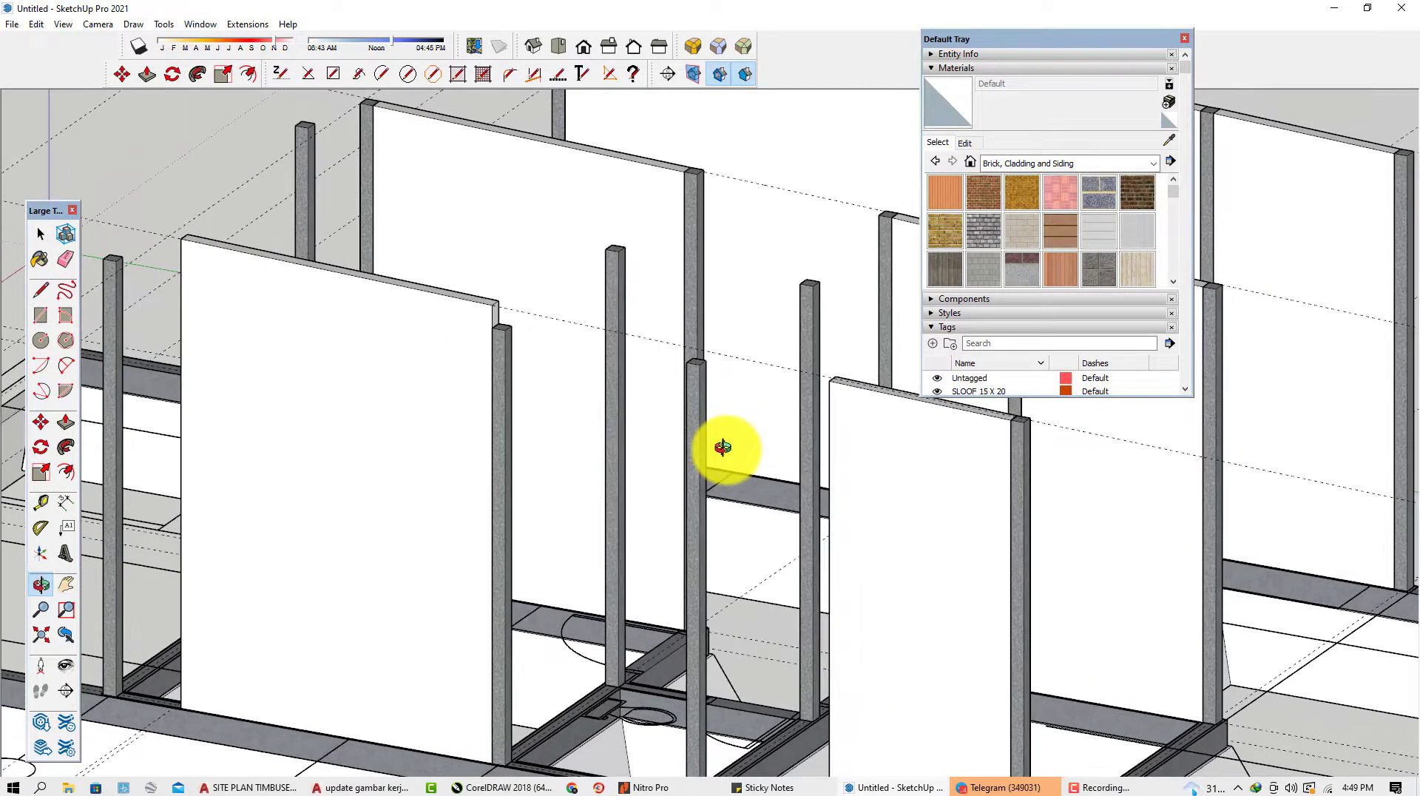
pyautogui.click(829, 423)
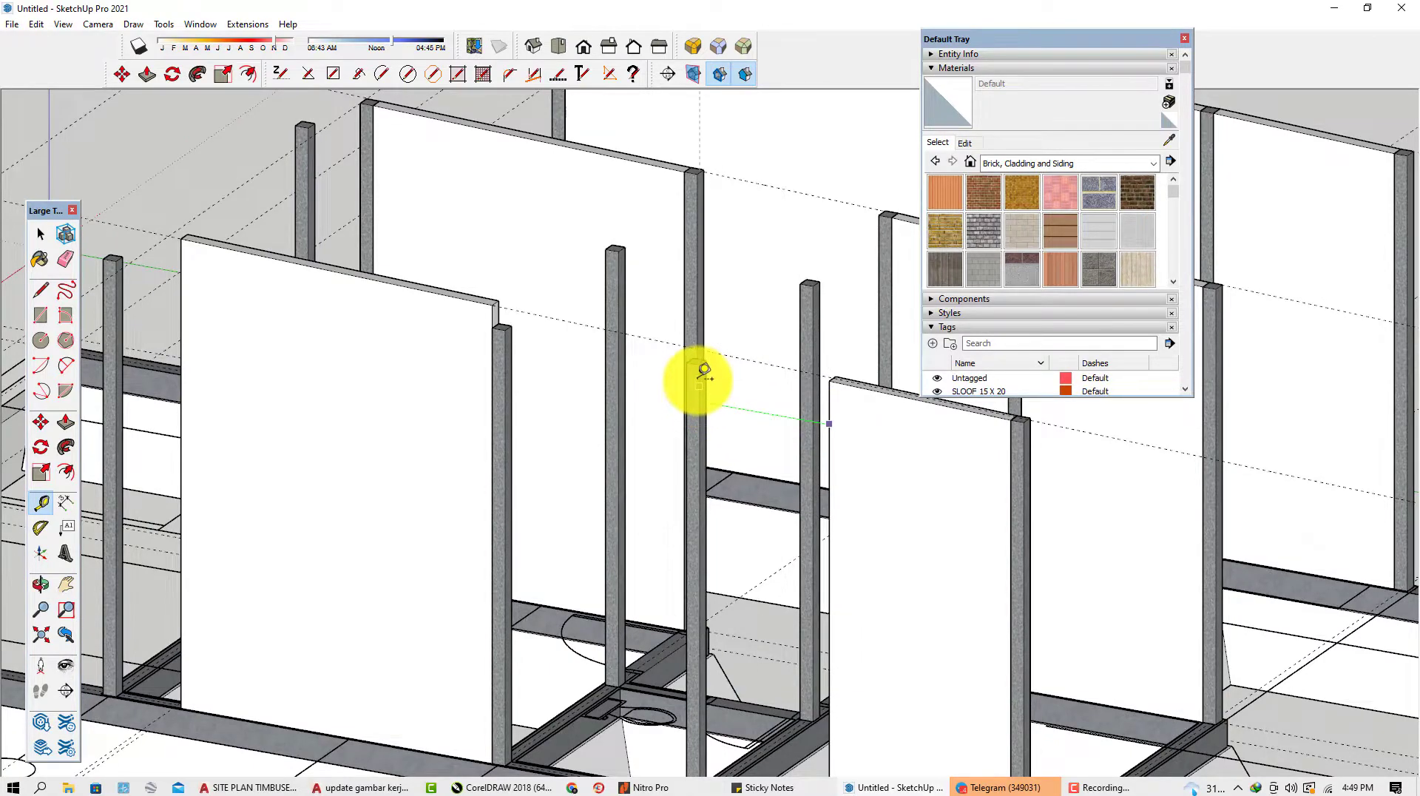
pyautogui.moveTo(694, 400); pyautogui.dragTo(594, 370, button='middle')
pyautogui.scroll(2, 585, 366)
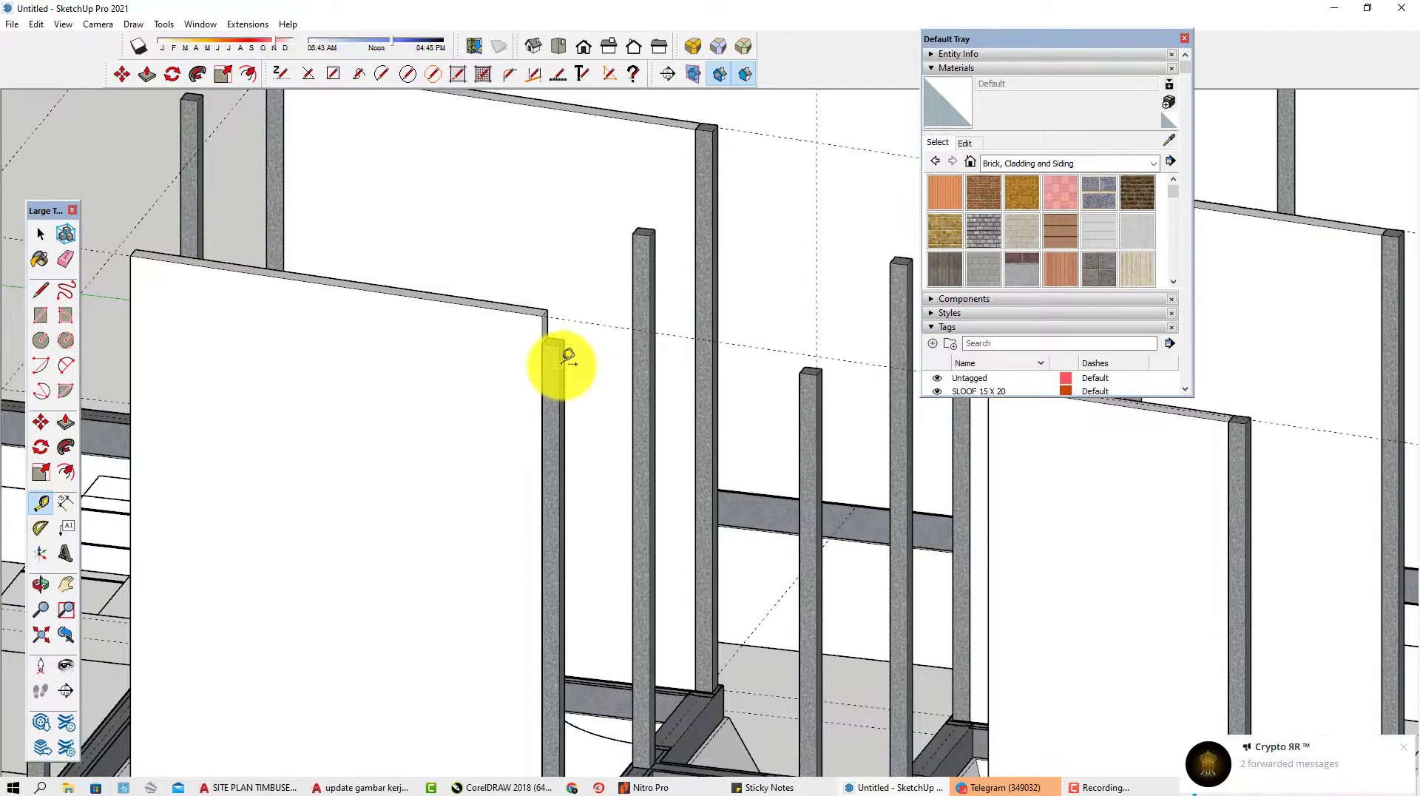
pyautogui.scroll(3, 533, 373)
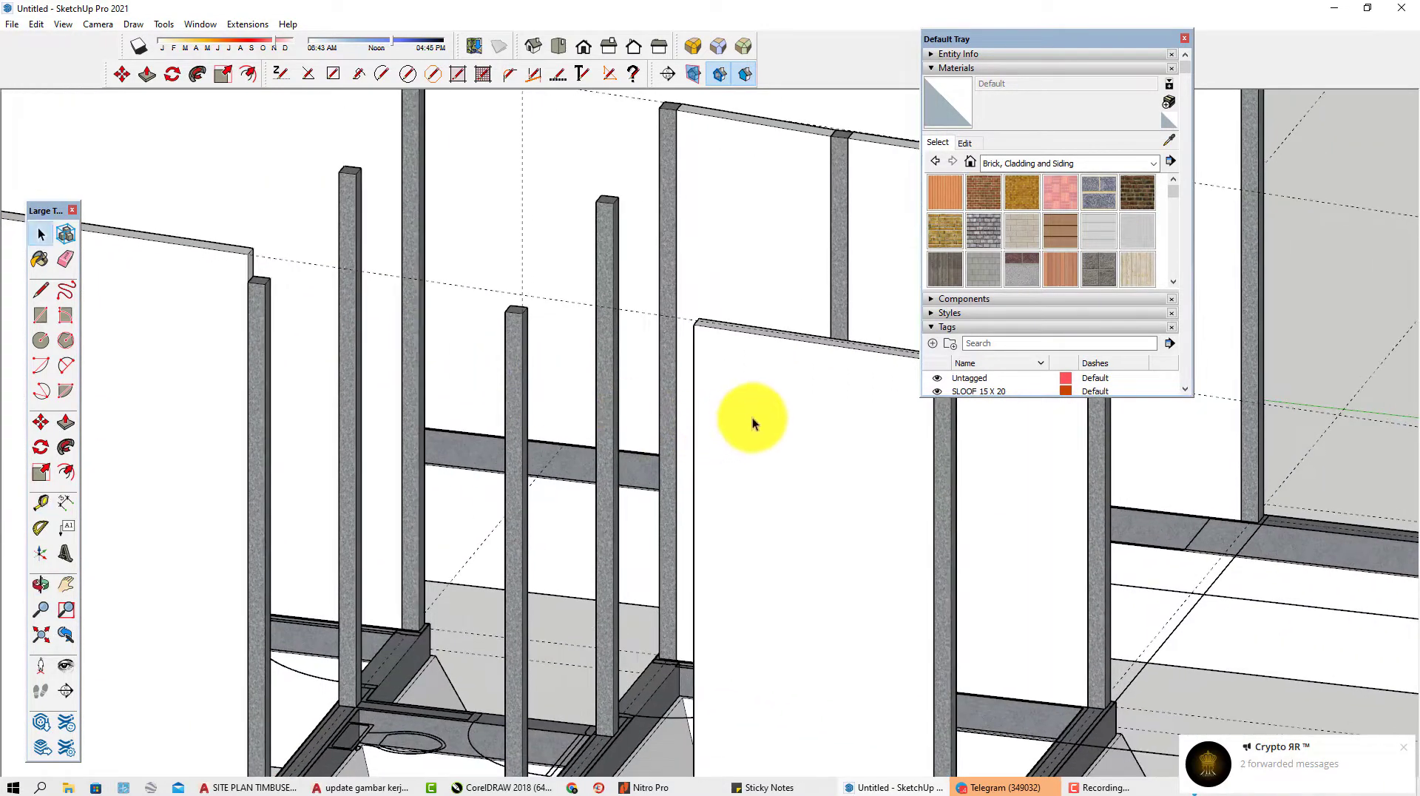
# Open the narrower copied panel's group and draw its extension from the top corner to the guide, then down to the neighbouring column's base.
pyautogui.doubleClick(752, 417)
pyautogui.moveTo(682, 410); pyautogui.dragTo(585, 386, button='middle')
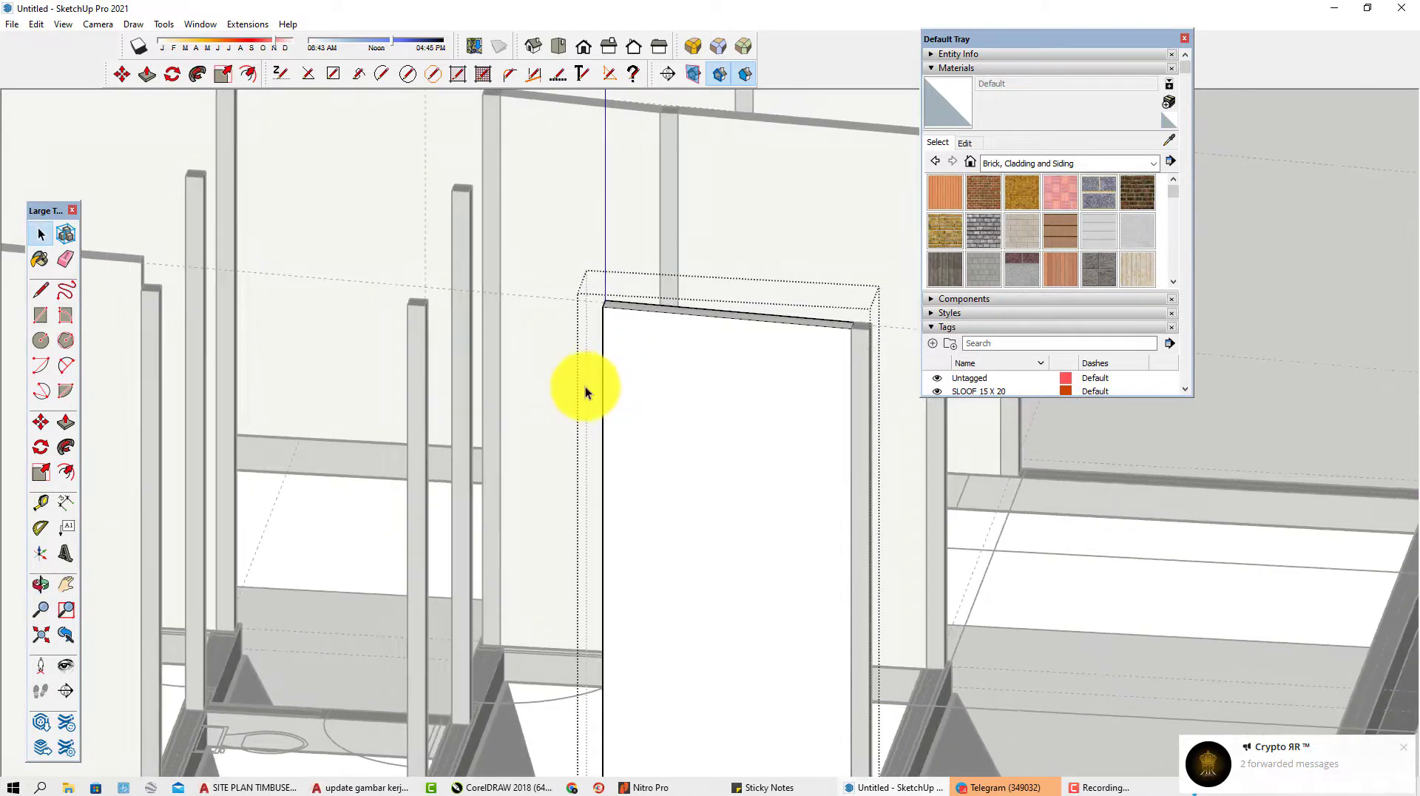
pyautogui.press('l')
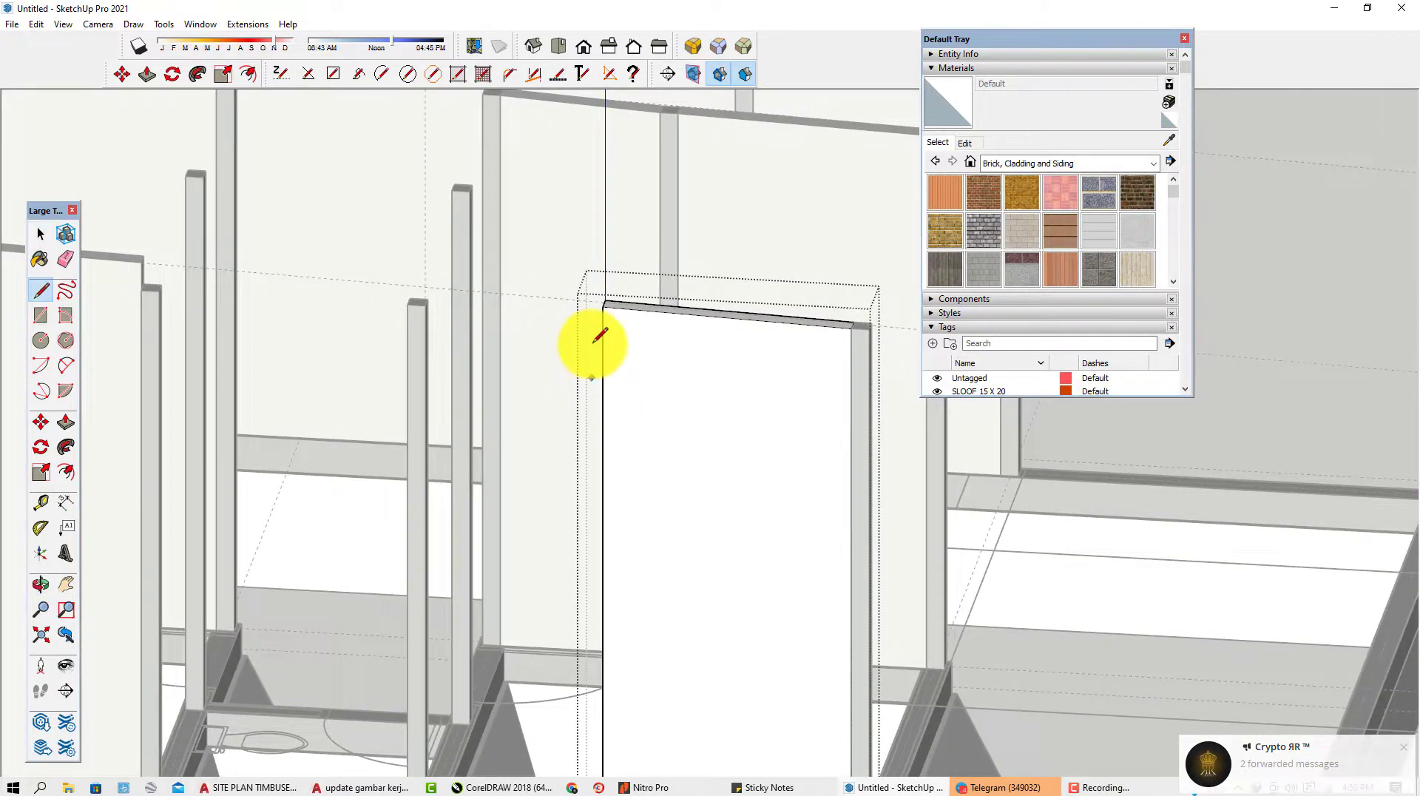
pyautogui.click(605, 306)
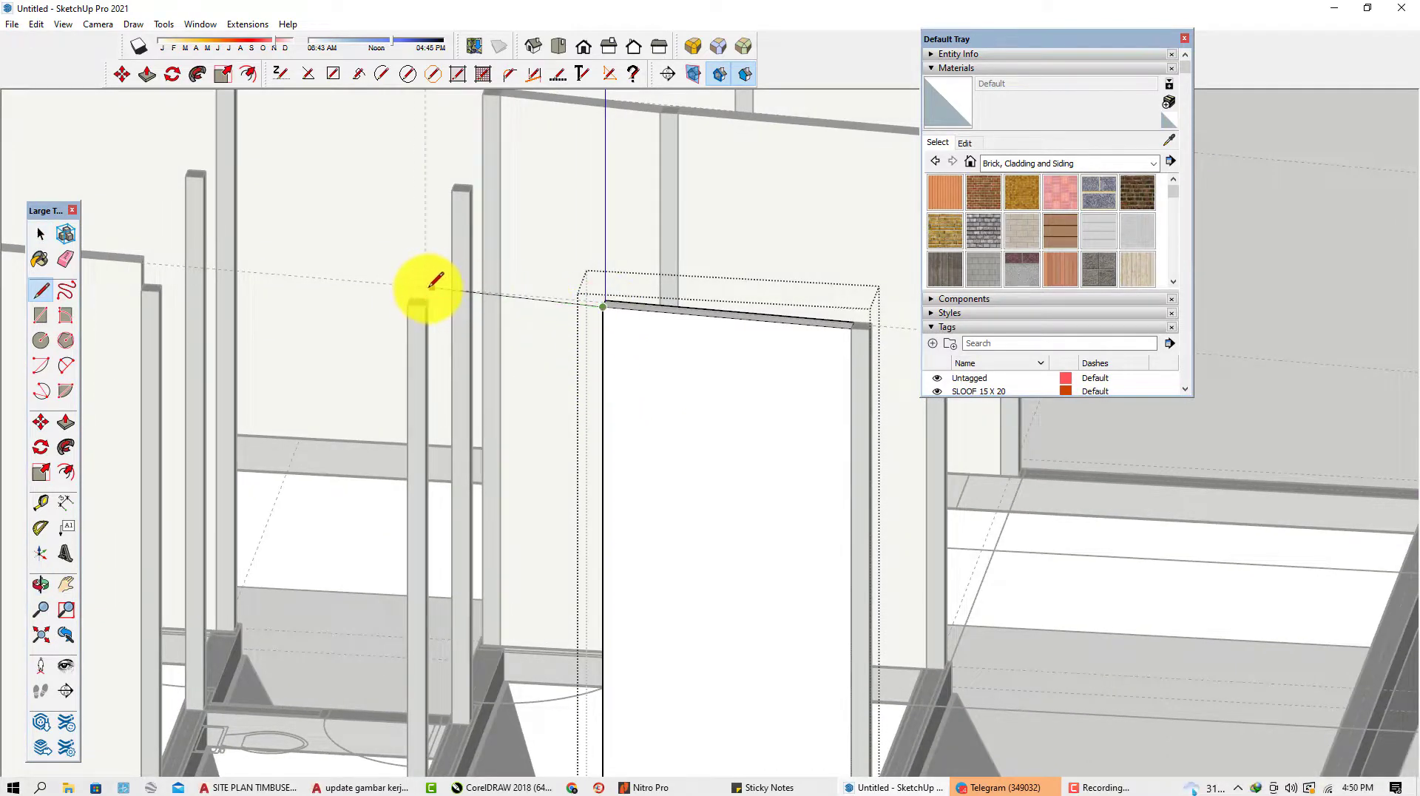
pyautogui.scroll(-5, 443, 325)
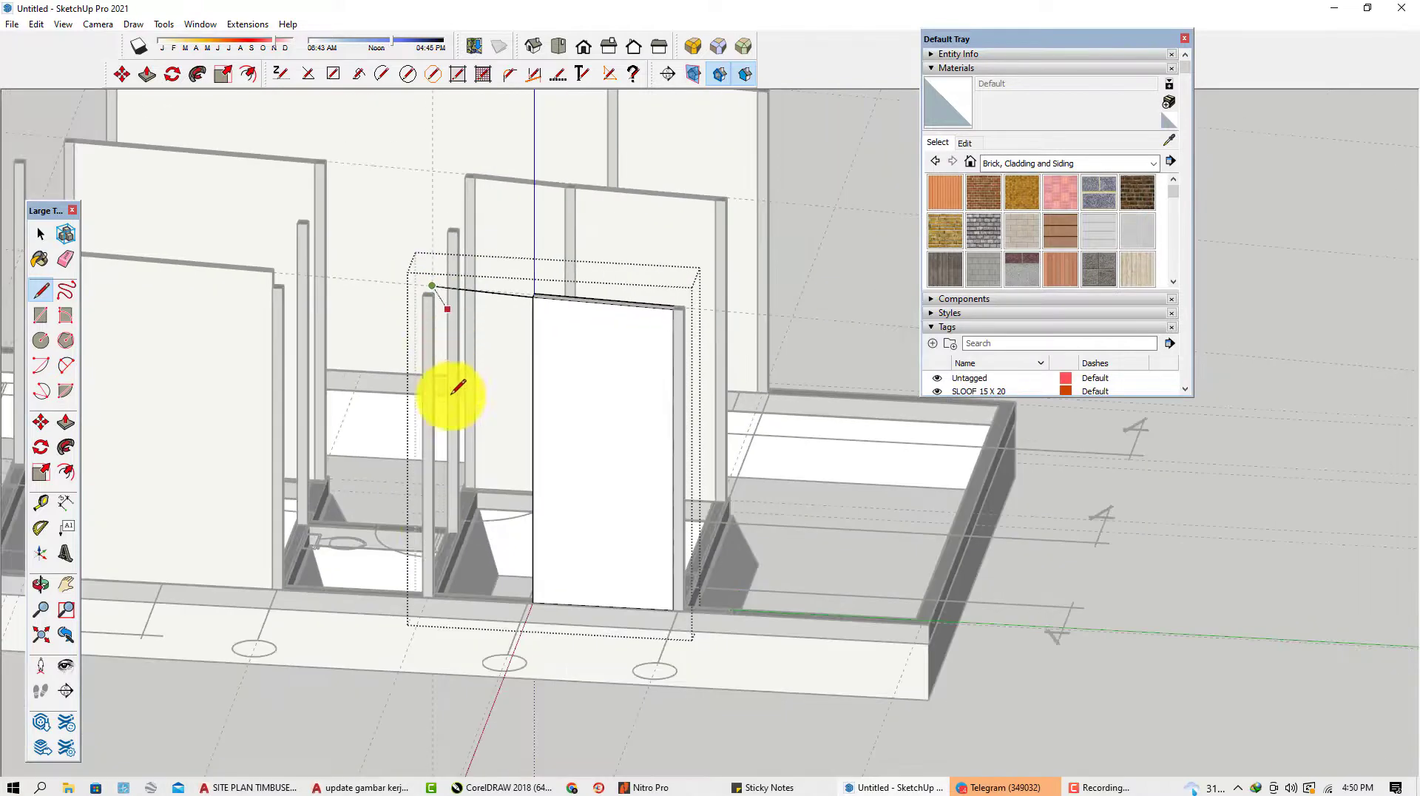
pyautogui.scroll(5, 438, 584)
pyautogui.scroll(2, 436, 592)
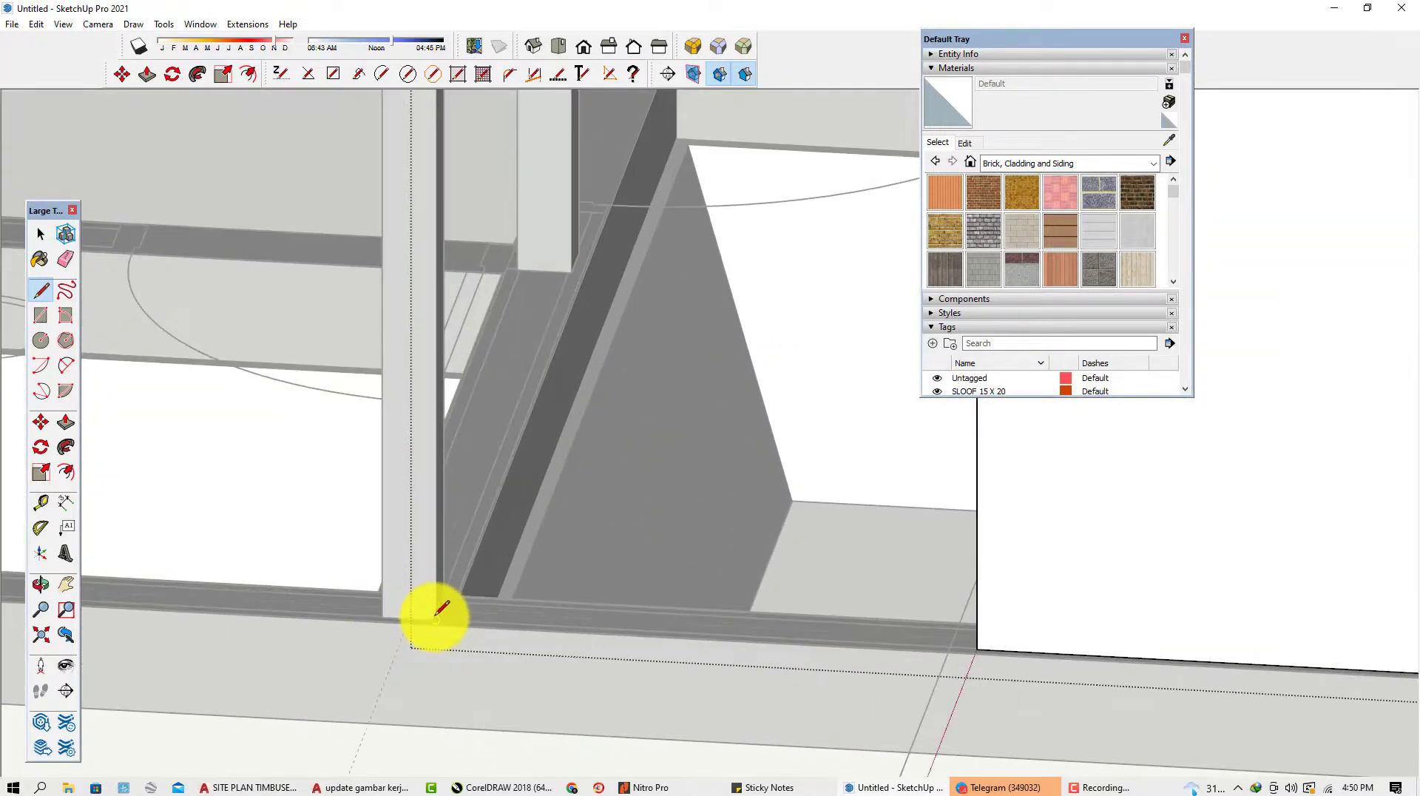
pyautogui.click(436, 618)
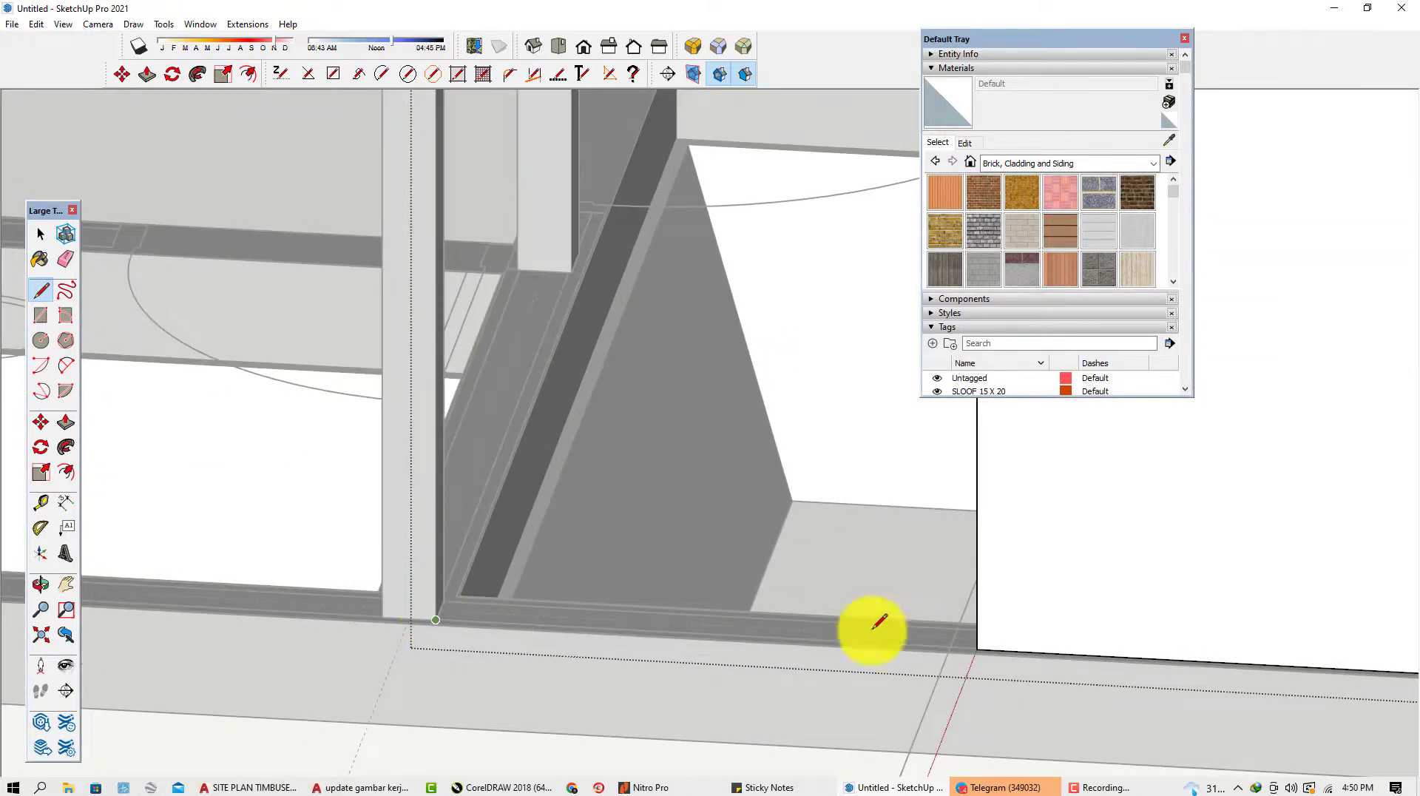
# Try to close the wall extension's face with a line from the column base to the wall panel's lower corner.
pyautogui.scroll(2, 979, 648)
pyautogui.click(978, 648)
pyautogui.scroll(-6, 776, 585)
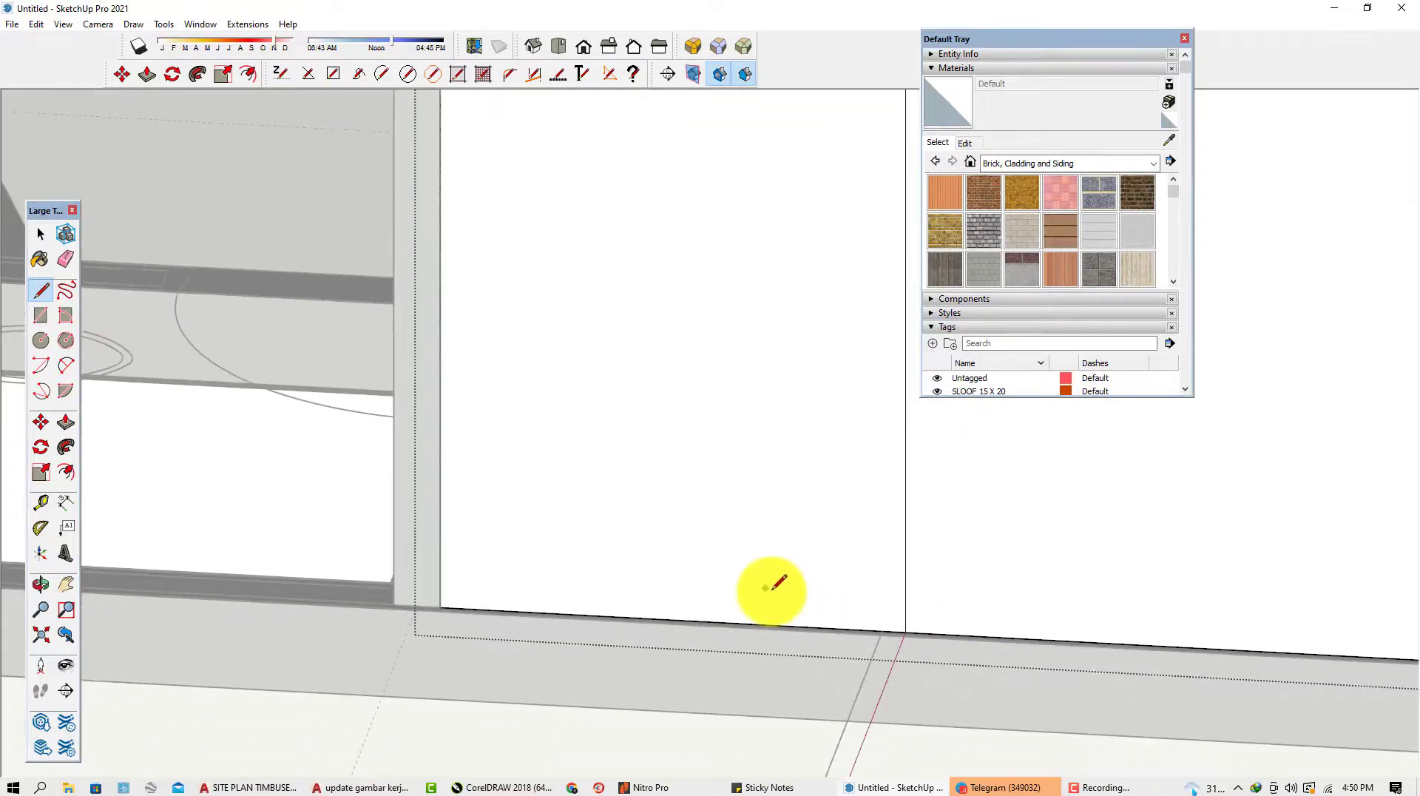
pyautogui.scroll(-4, 776, 565)
pyautogui.moveTo(756, 525)
pyautogui.mouseDown(button='middle')
pyautogui.moveTo(678, 508)
pyautogui.moveTo(814, 463)
pyautogui.moveTo(510, 451)
pyautogui.moveTo(1024, 423)
pyautogui.moveTo(910, 380)
pyautogui.mouseUp(button='middle')
pyautogui.scroll(3, 776, 296)
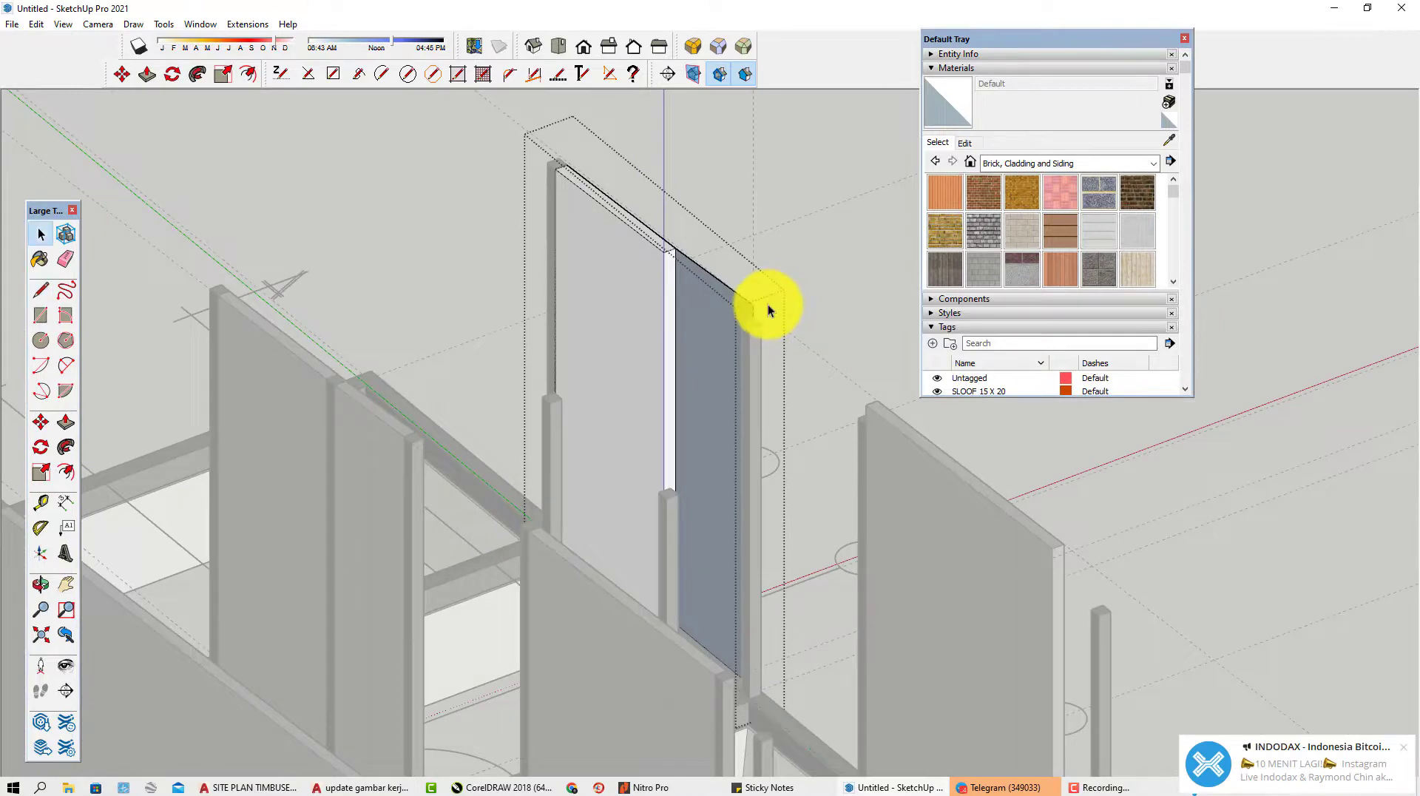
# Try to push/pull the new extension face flush with the existing wall panel.
pyautogui.press('p')
pyautogui.scroll(2, 736, 295)
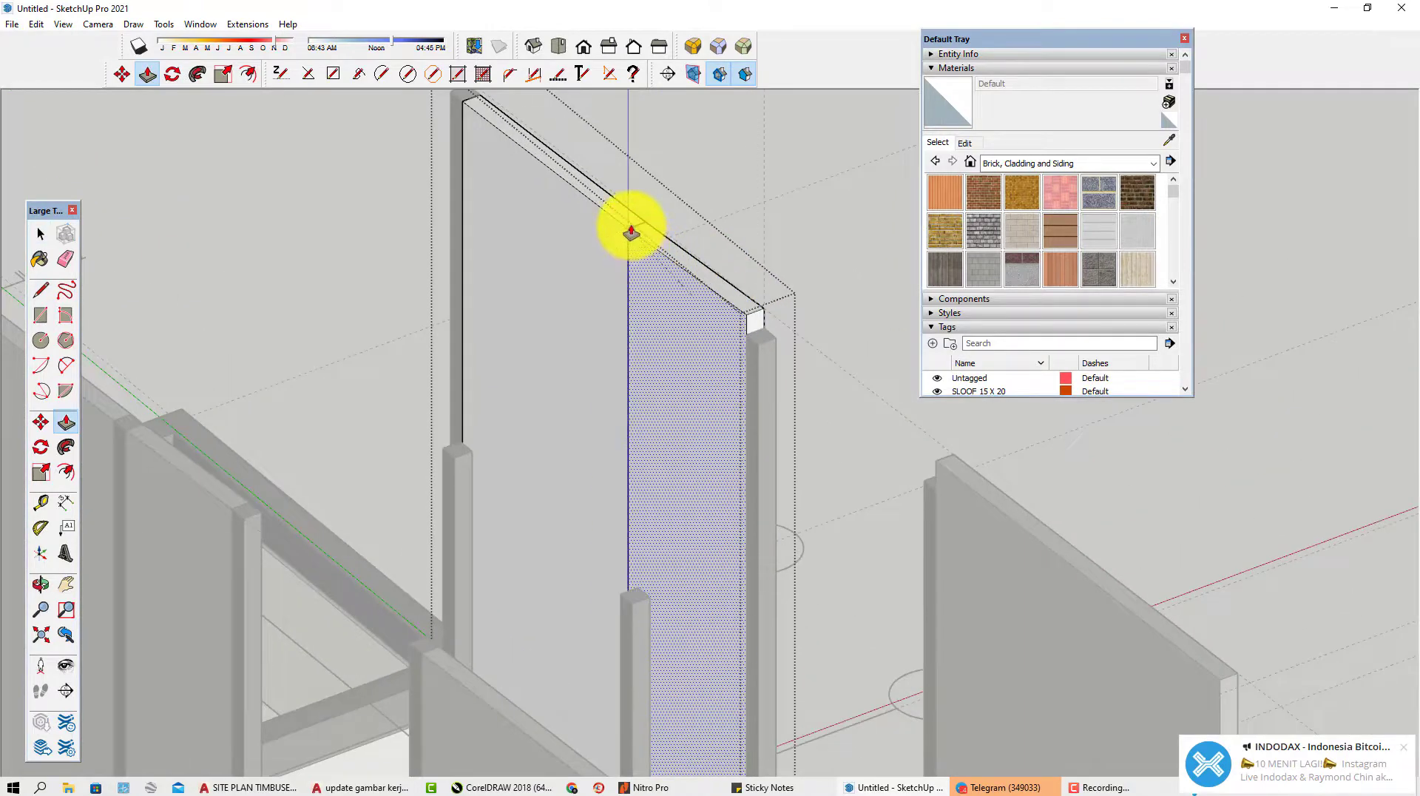
pyautogui.press('space')
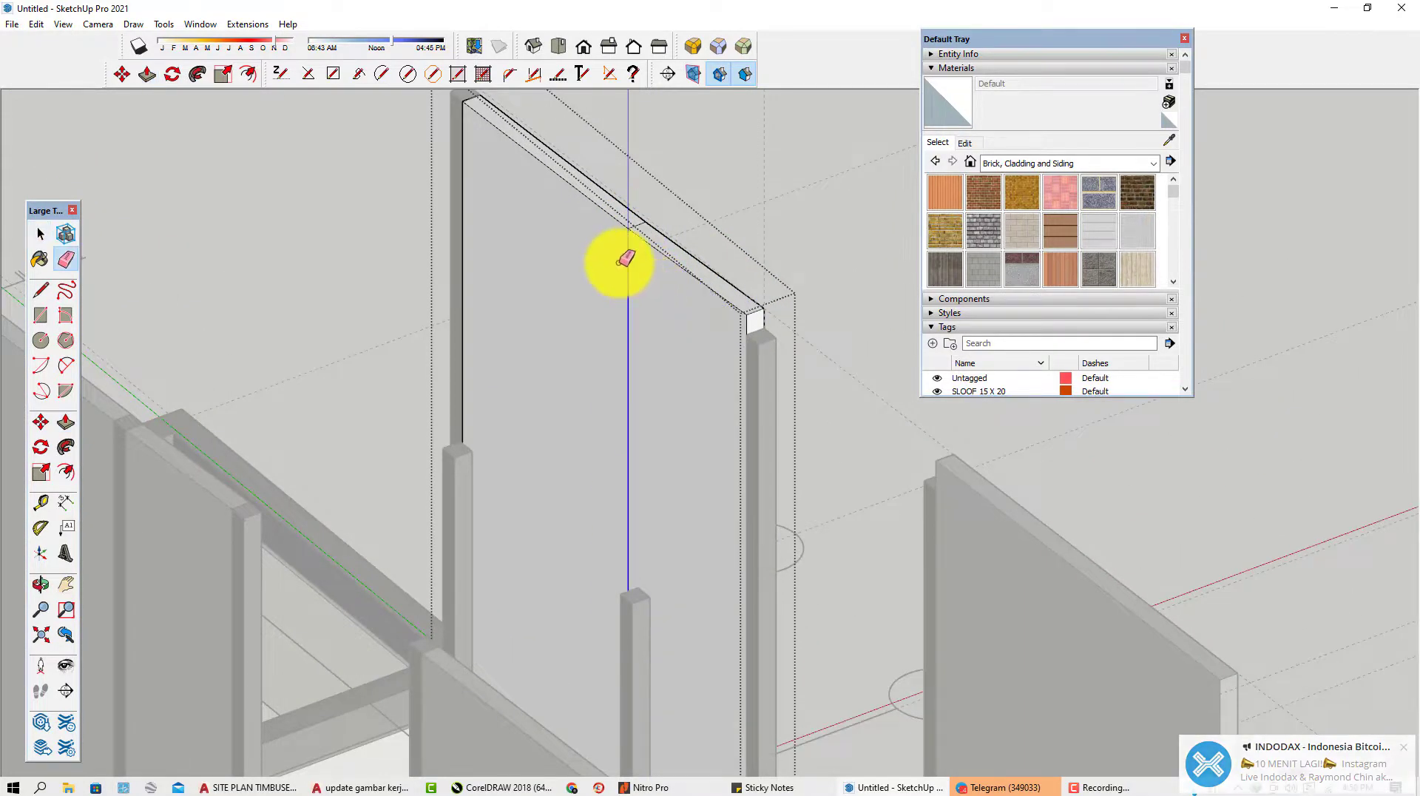
# Try to erase the seam edges where the extension meets the original wall panel.
pyautogui.scroll(3, 626, 258)
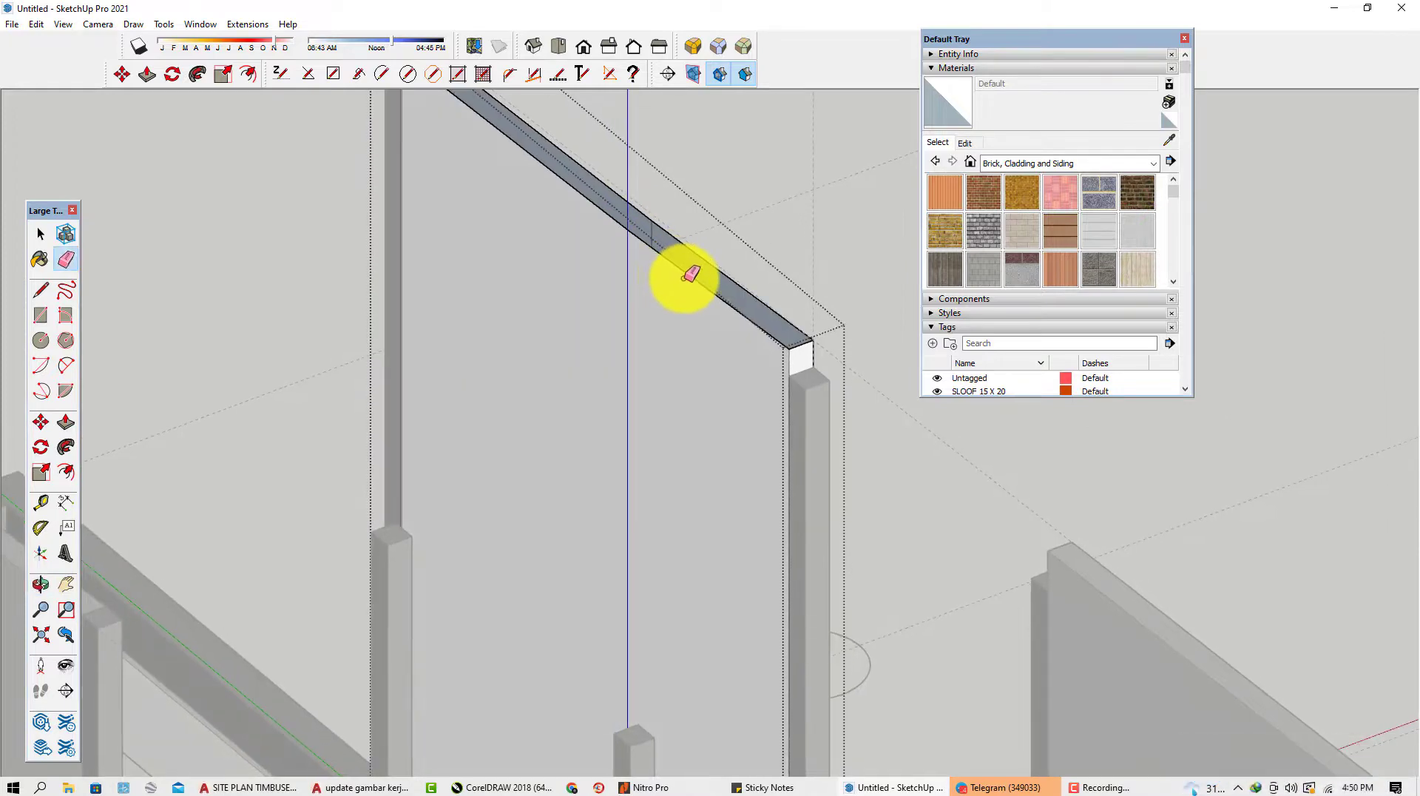
pyautogui.moveTo(726, 298)
pyautogui.mouseDown(button='middle')
pyautogui.moveTo(377, 342)
pyautogui.moveTo(806, 288)
pyautogui.mouseUp(button='middle')
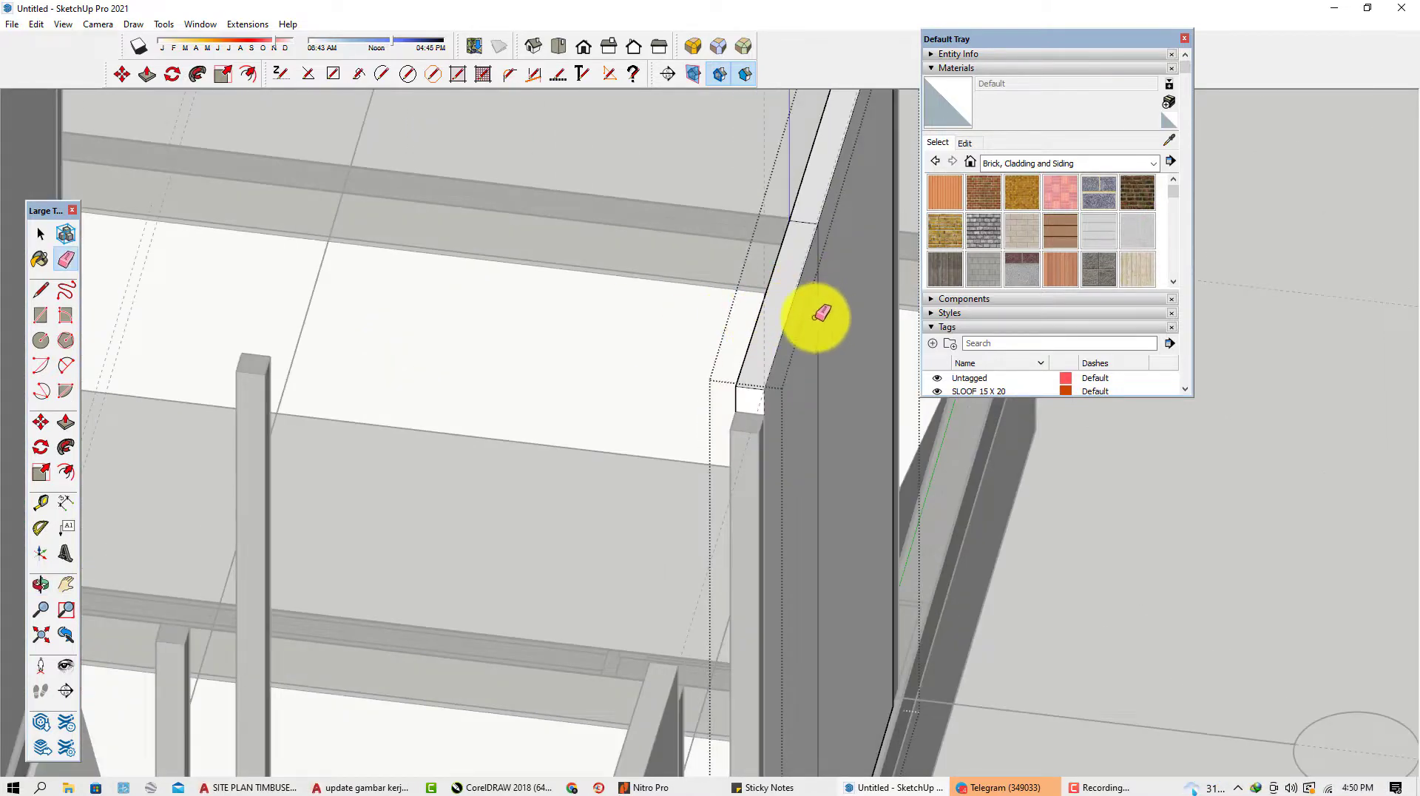
pyautogui.scroll(2, 814, 225)
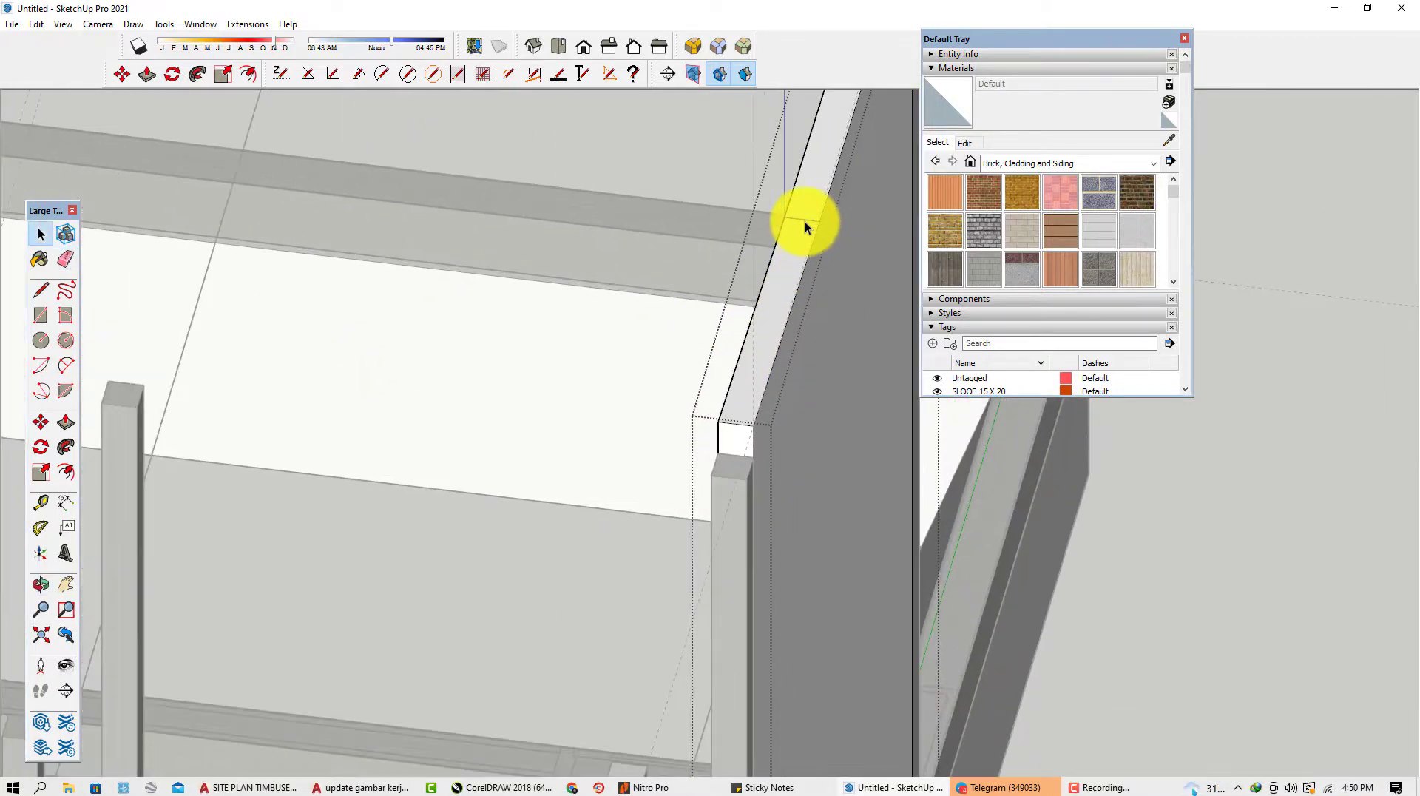
pyautogui.moveTo(806, 275)
pyautogui.mouseDown(button='middle')
pyautogui.moveTo(805, 294)
pyautogui.moveTo(578, 237)
pyautogui.moveTo(631, 301)
pyautogui.moveTo(602, 332)
pyautogui.moveTo(609, 415)
pyautogui.moveTo(556, 473)
pyautogui.moveTo(459, 517)
pyautogui.moveTo(387, 517)
pyautogui.moveTo(634, 522)
pyautogui.moveTo(900, 476)
pyautogui.moveTo(1014, 428)
pyautogui.moveTo(974, 417)
pyautogui.mouseUp(button='middle')
pyautogui.press('space')
pyautogui.click(563, 447)
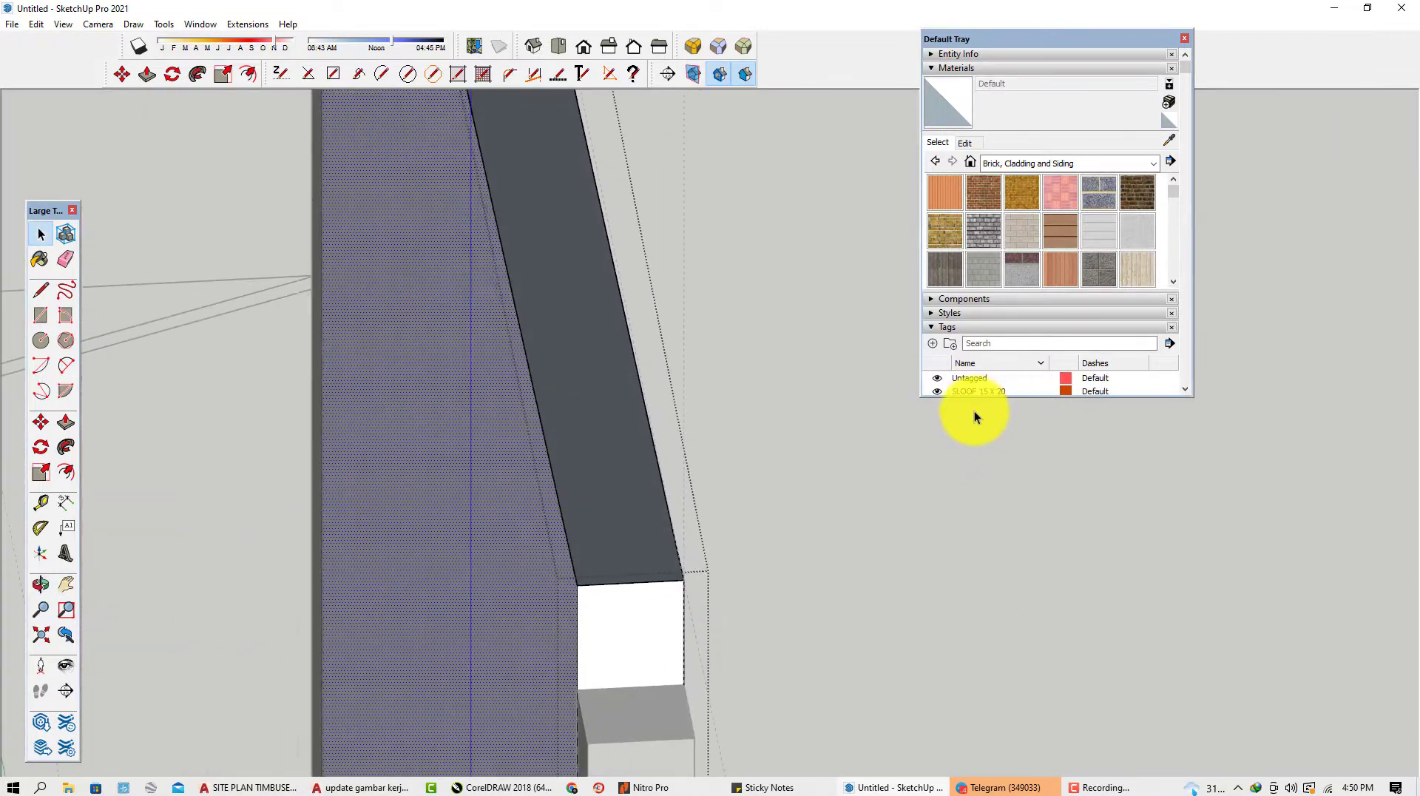
# Undo the wall extension, including its extrusion and the lines drawn toward the column.
pyautogui.hotkey('ctrl', 'z')
pyautogui.hotkey('ctrl', 'z')
pyautogui.hotkey('ctrl', 'z')
pyautogui.hotkey('ctrl', 'z')
pyautogui.hotkey('ctrl', 'z')
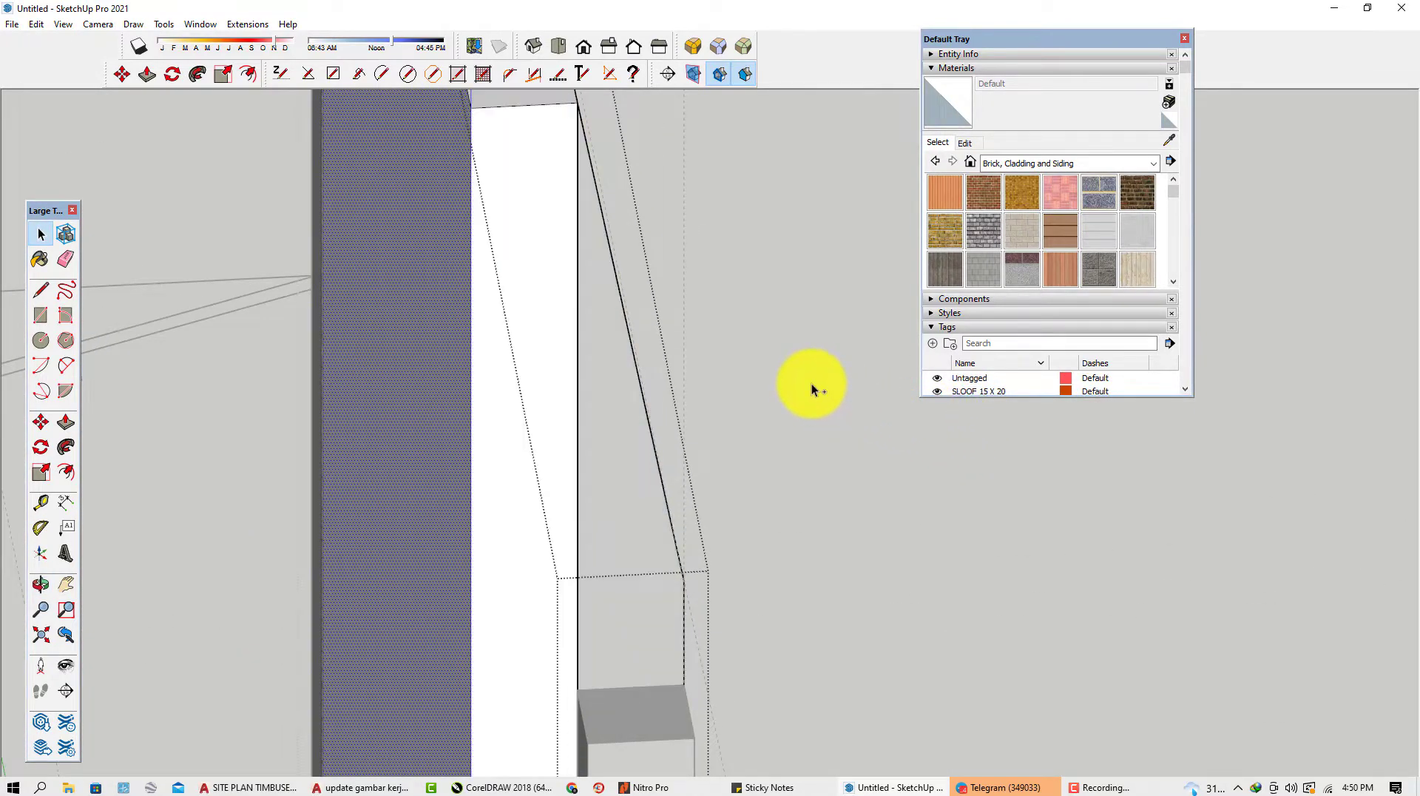
pyautogui.hotkey('ctrl', 'z')
pyautogui.scroll(-3, 810, 384)
pyautogui.moveTo(805, 392); pyautogui.dragTo(674, 387, button='middle')
pyautogui.scroll(-4, 677, 392)
pyautogui.moveTo(769, 367); pyautogui.dragTo(503, 361, button='middle')
pyautogui.scroll(5, 362, 259)
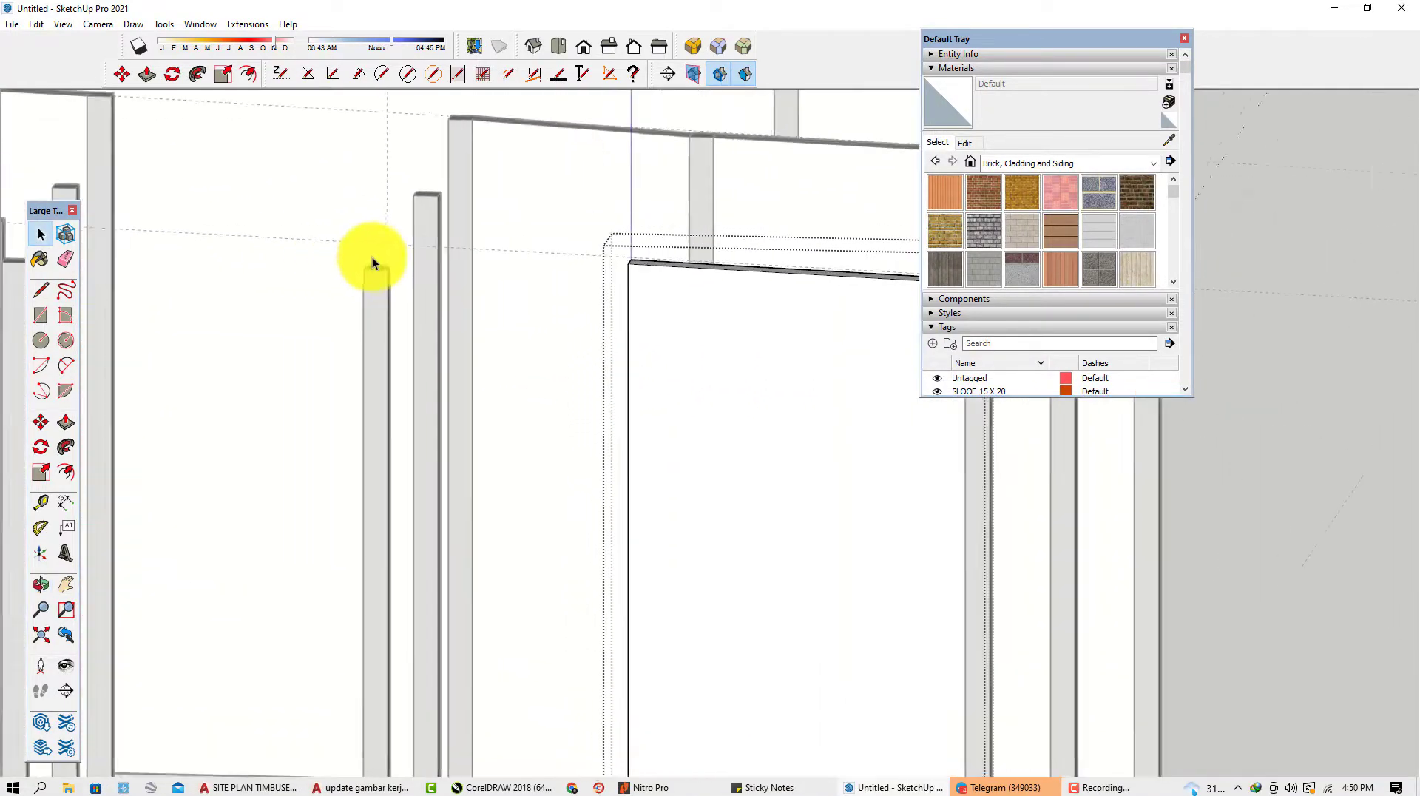
# Measure along the wall panel's top edge from its upper corner with the Tape Measure, then leave the wall group.
pyautogui.press('t')
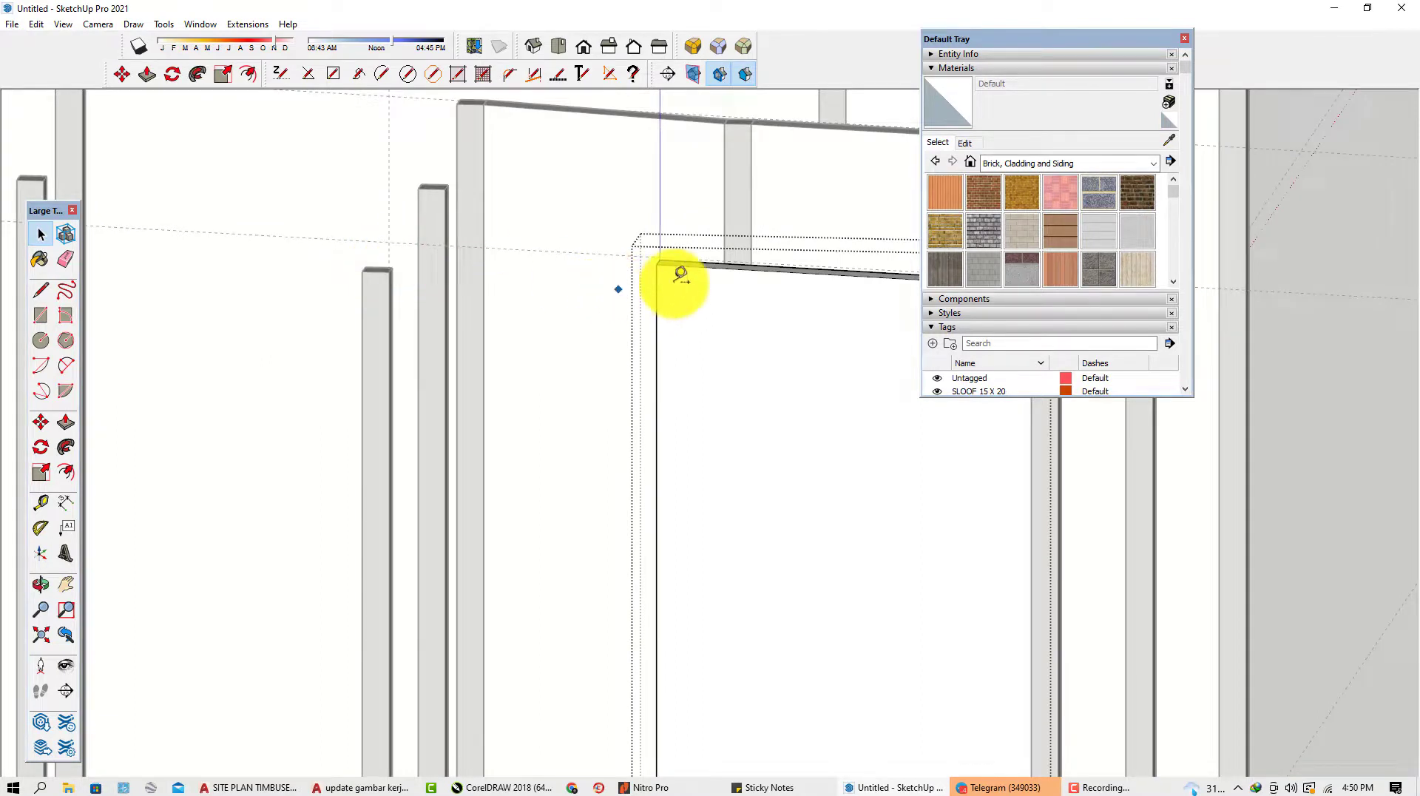
pyautogui.scroll(2, 675, 279)
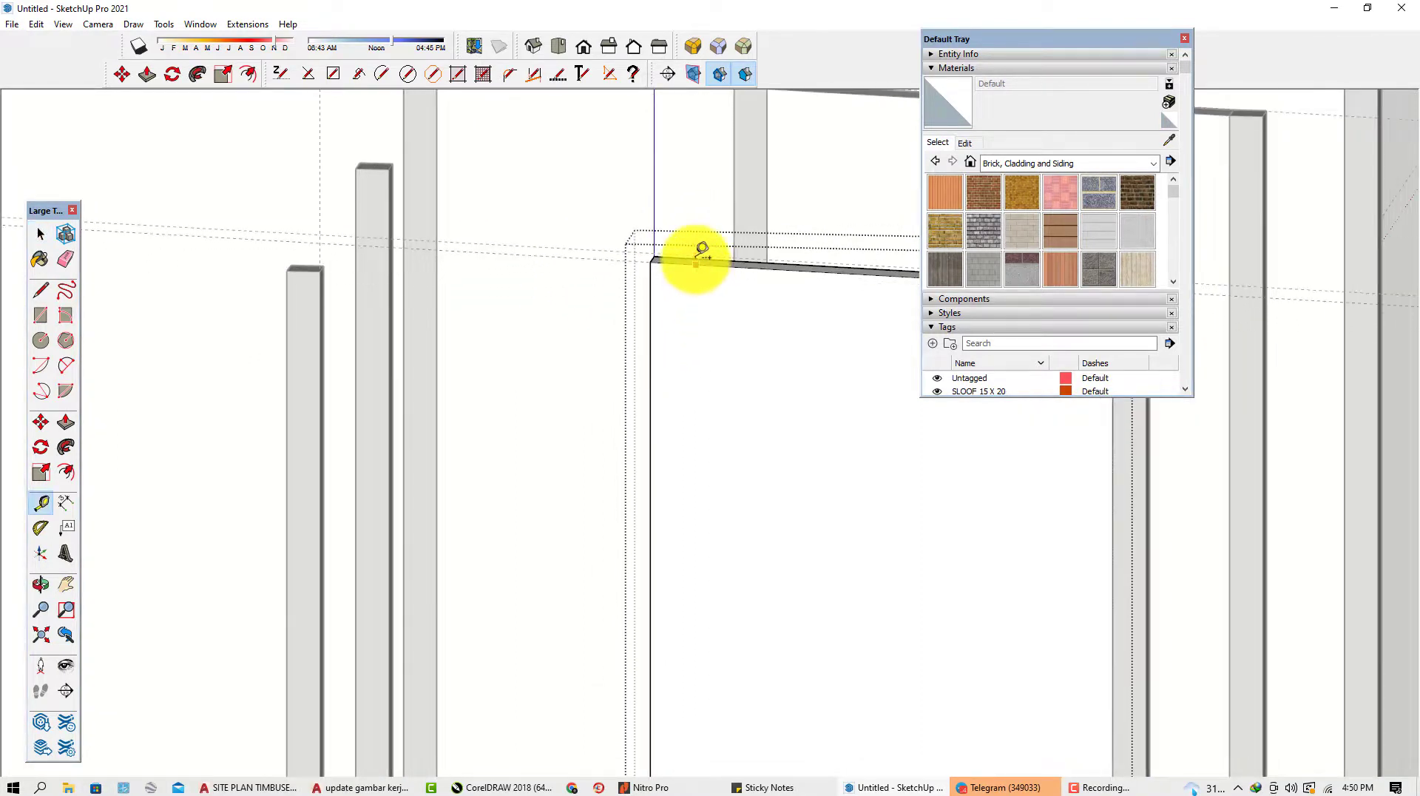
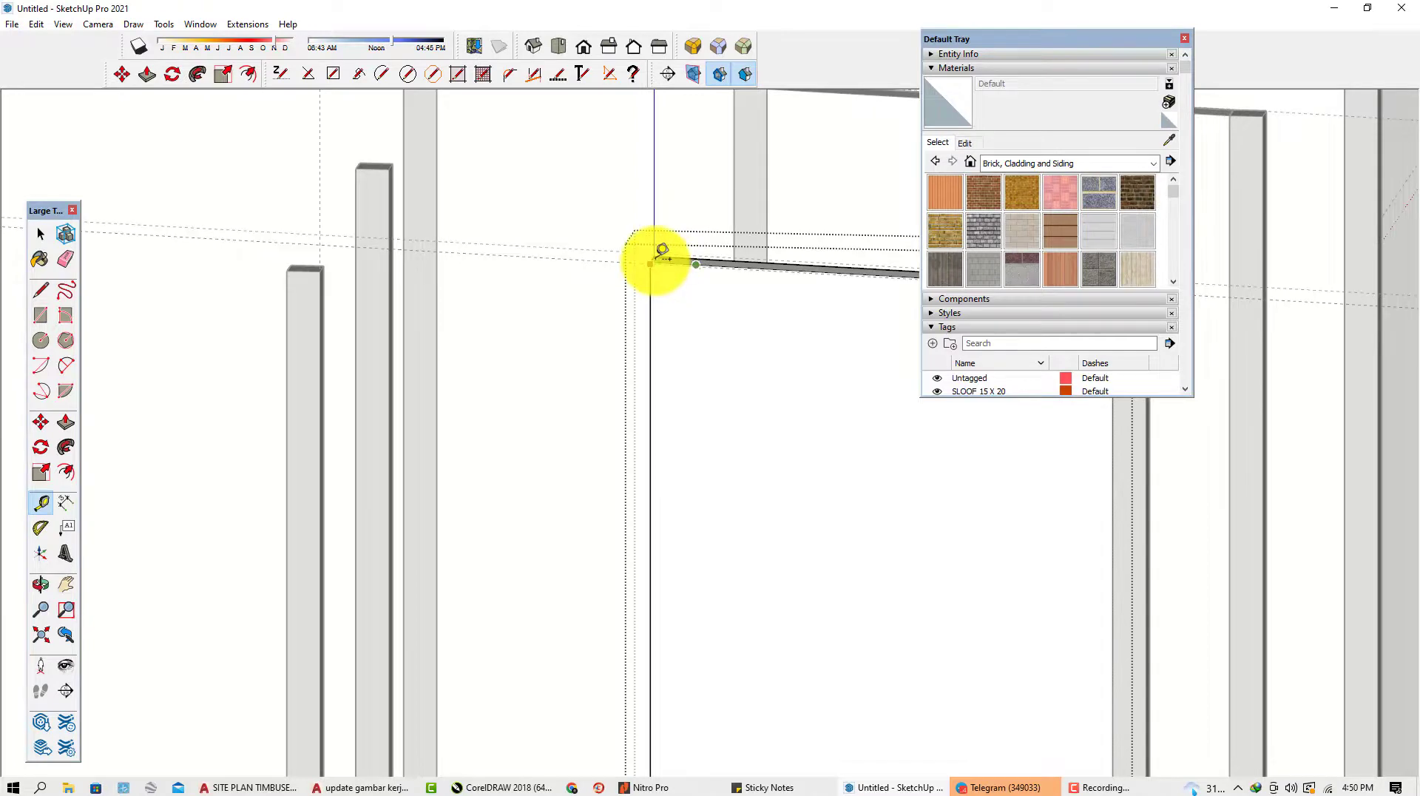
pyautogui.scroll(-2, 596, 295)
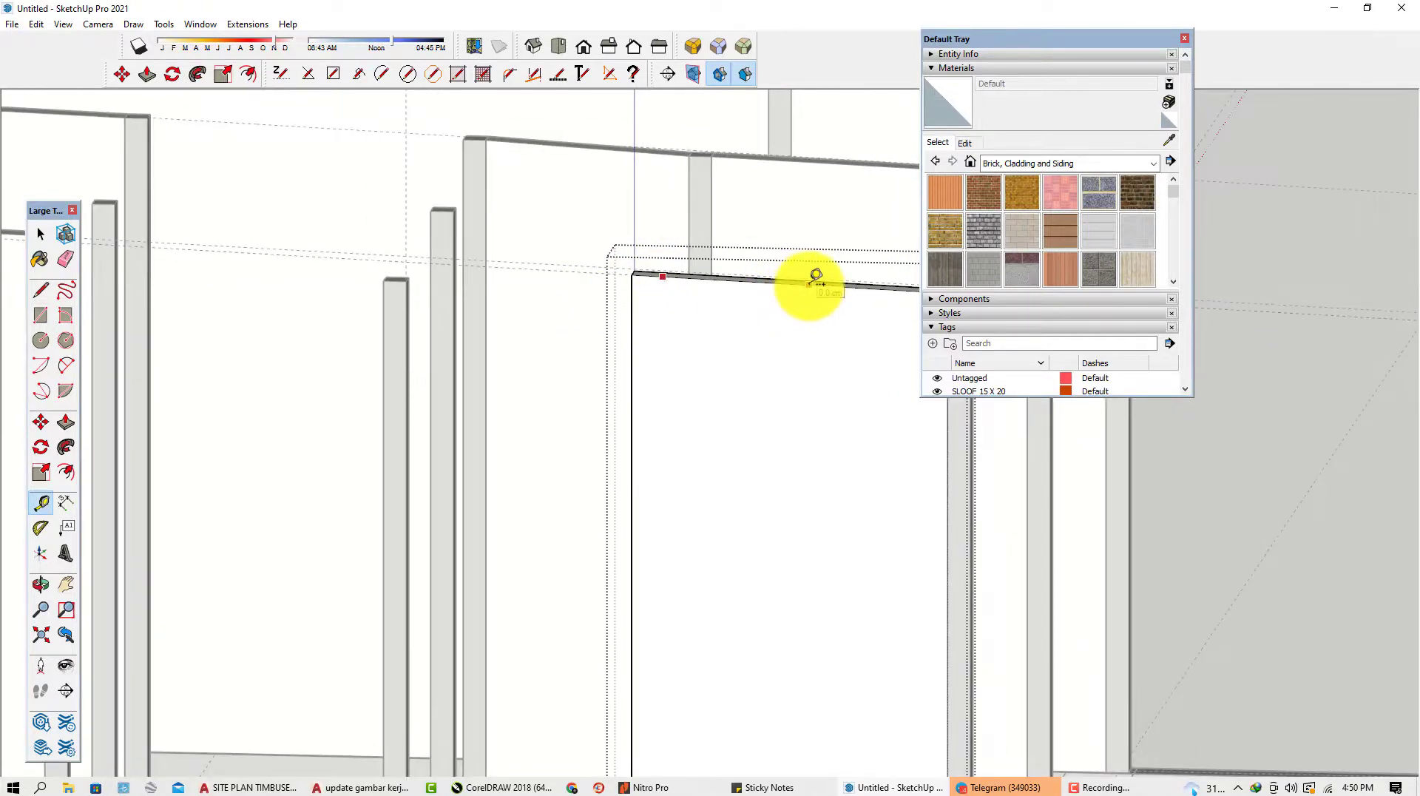
pyautogui.press('space')
pyautogui.scroll(3, 403, 260)
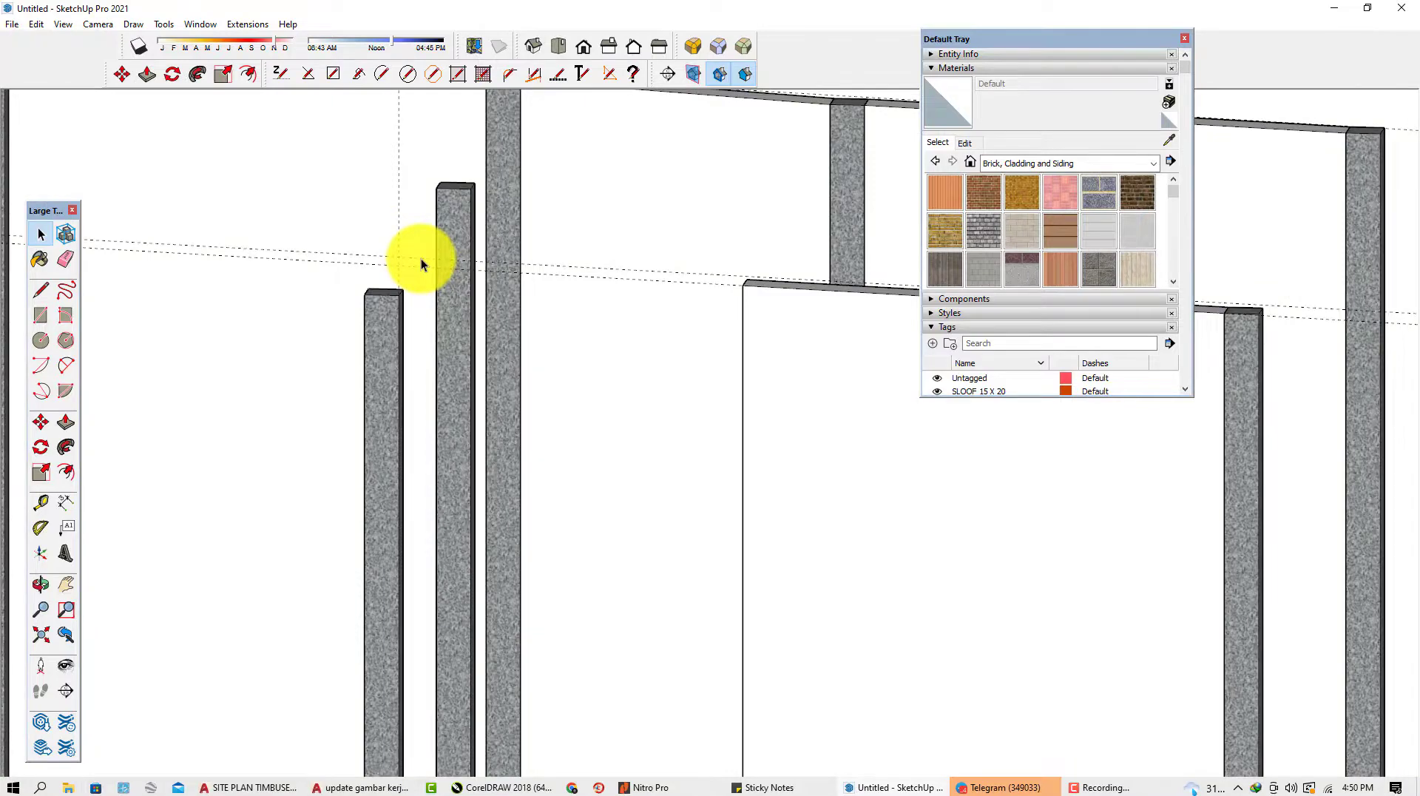
# Examine the wall panels and the construction guides along their tops, selecting the guide level with the front wall's top edge.
pyautogui.scroll(-6, 420, 264)
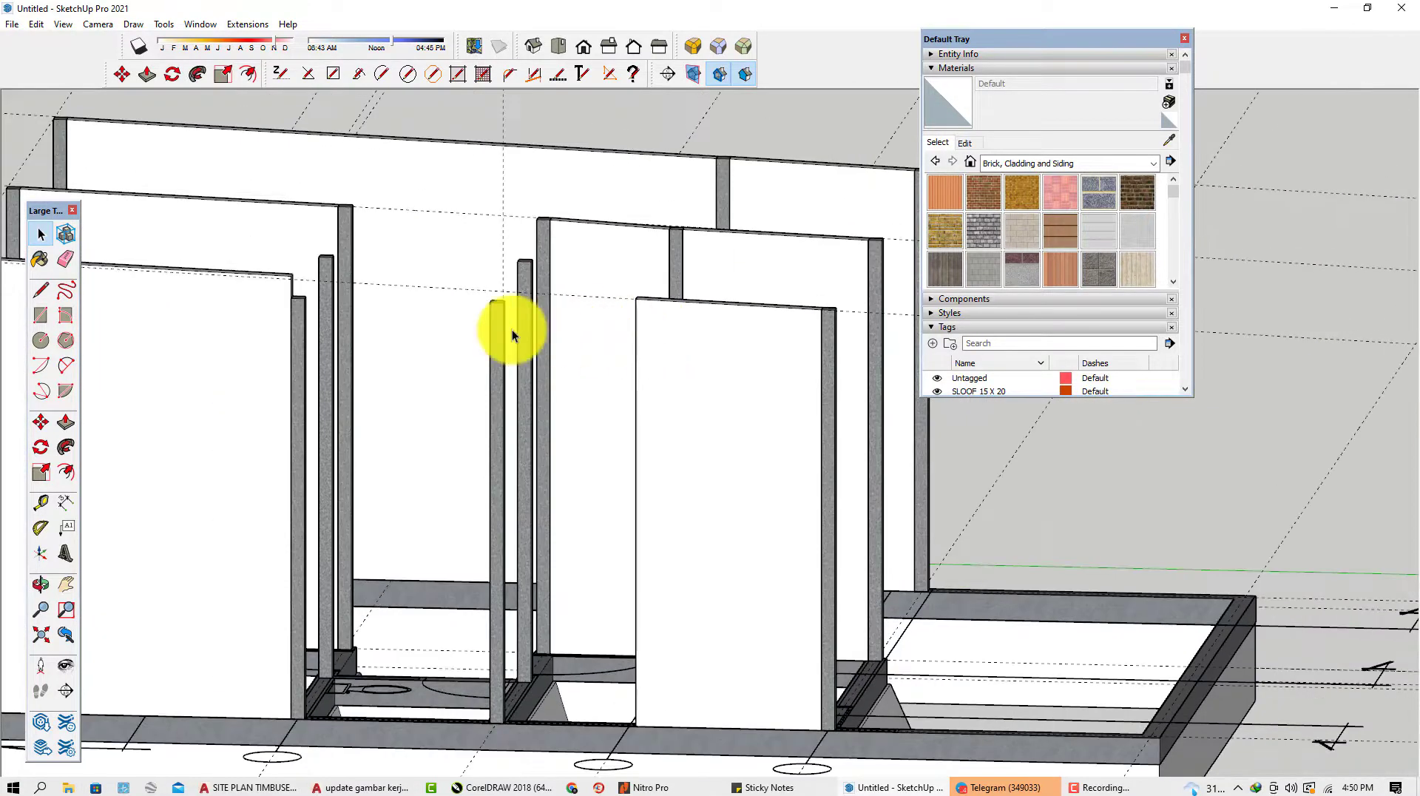
pyautogui.scroll(4, 283, 294)
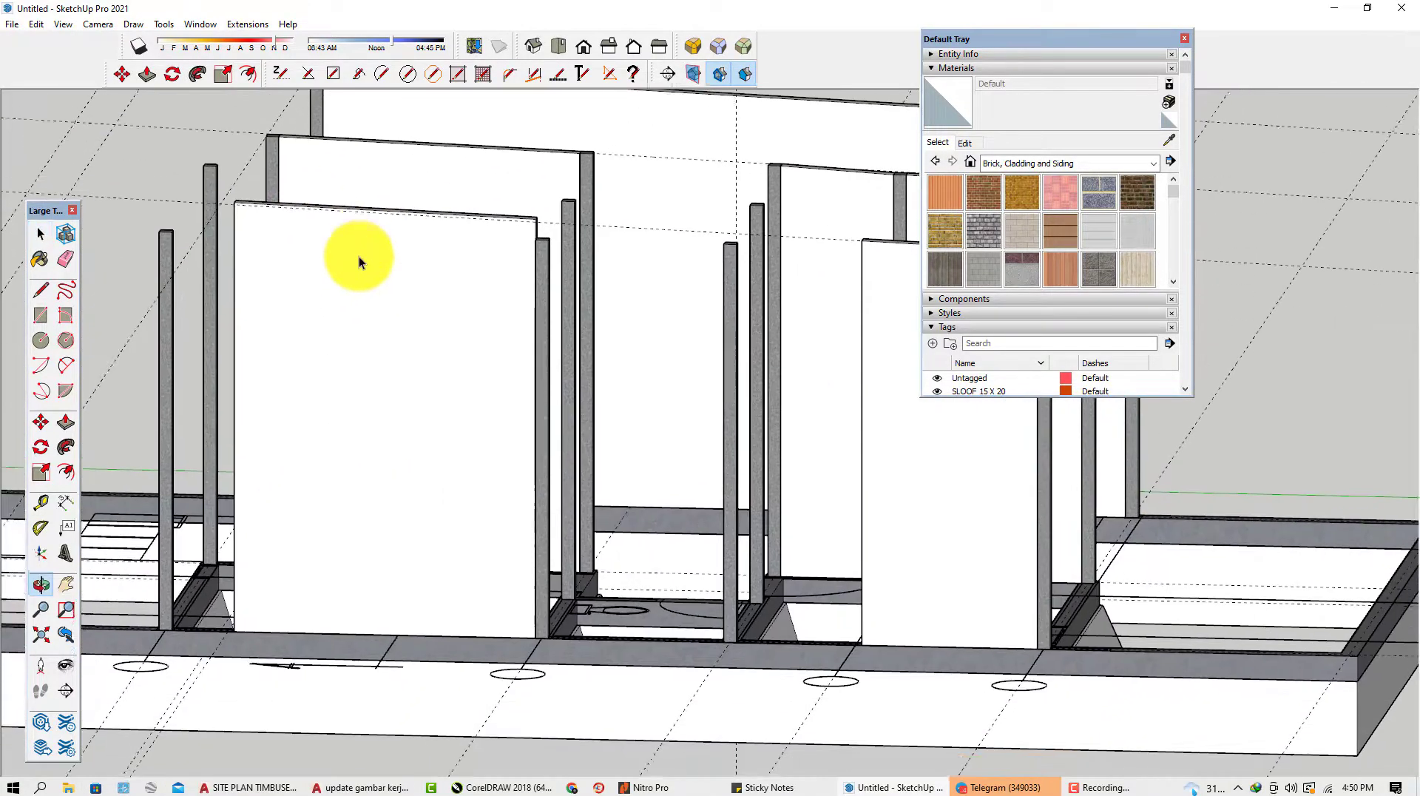
pyautogui.click(395, 339)
pyautogui.moveTo(396, 338); pyautogui.dragTo(590, 285, button='middle')
pyautogui.click(845, 309)
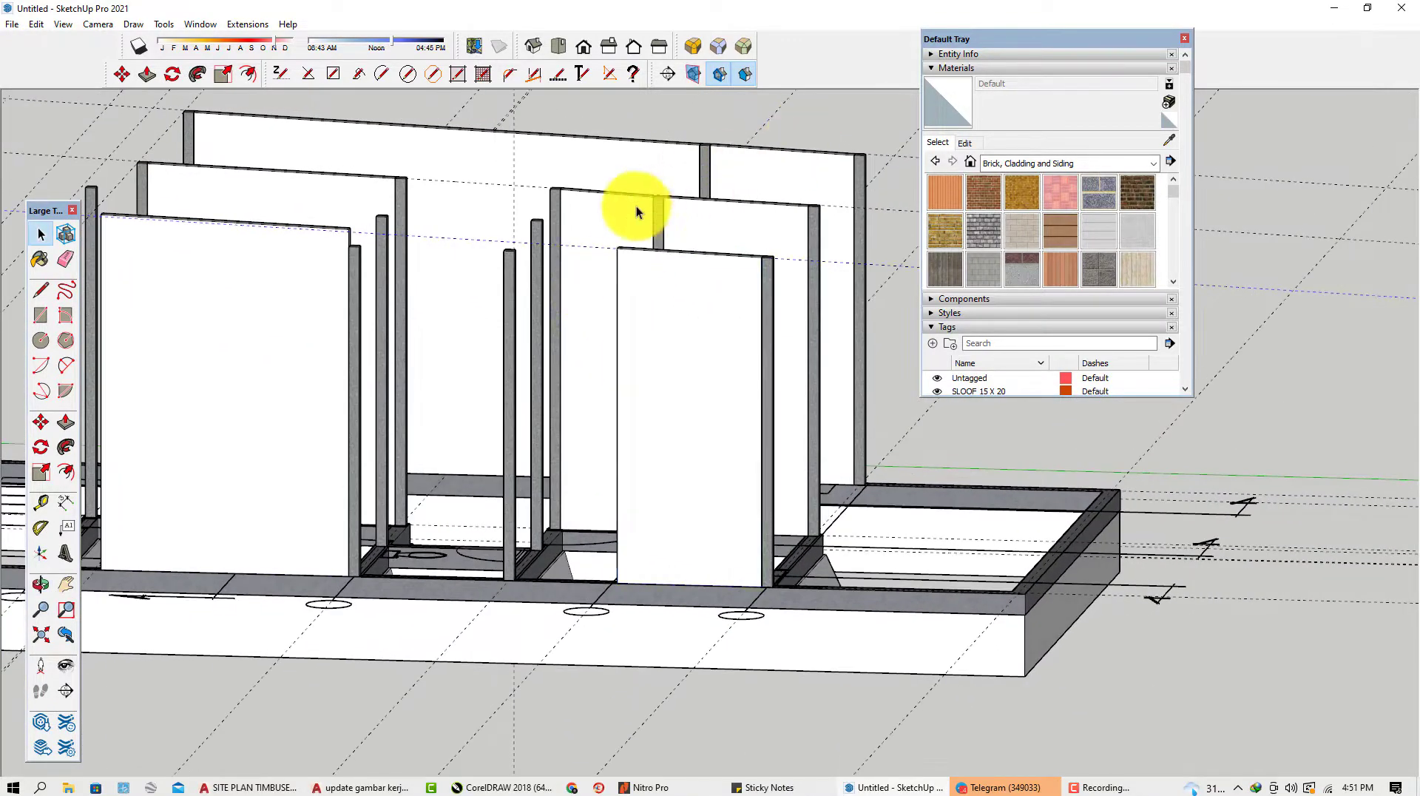
pyautogui.scroll(3, 656, 279)
pyautogui.scroll(-3, 658, 275)
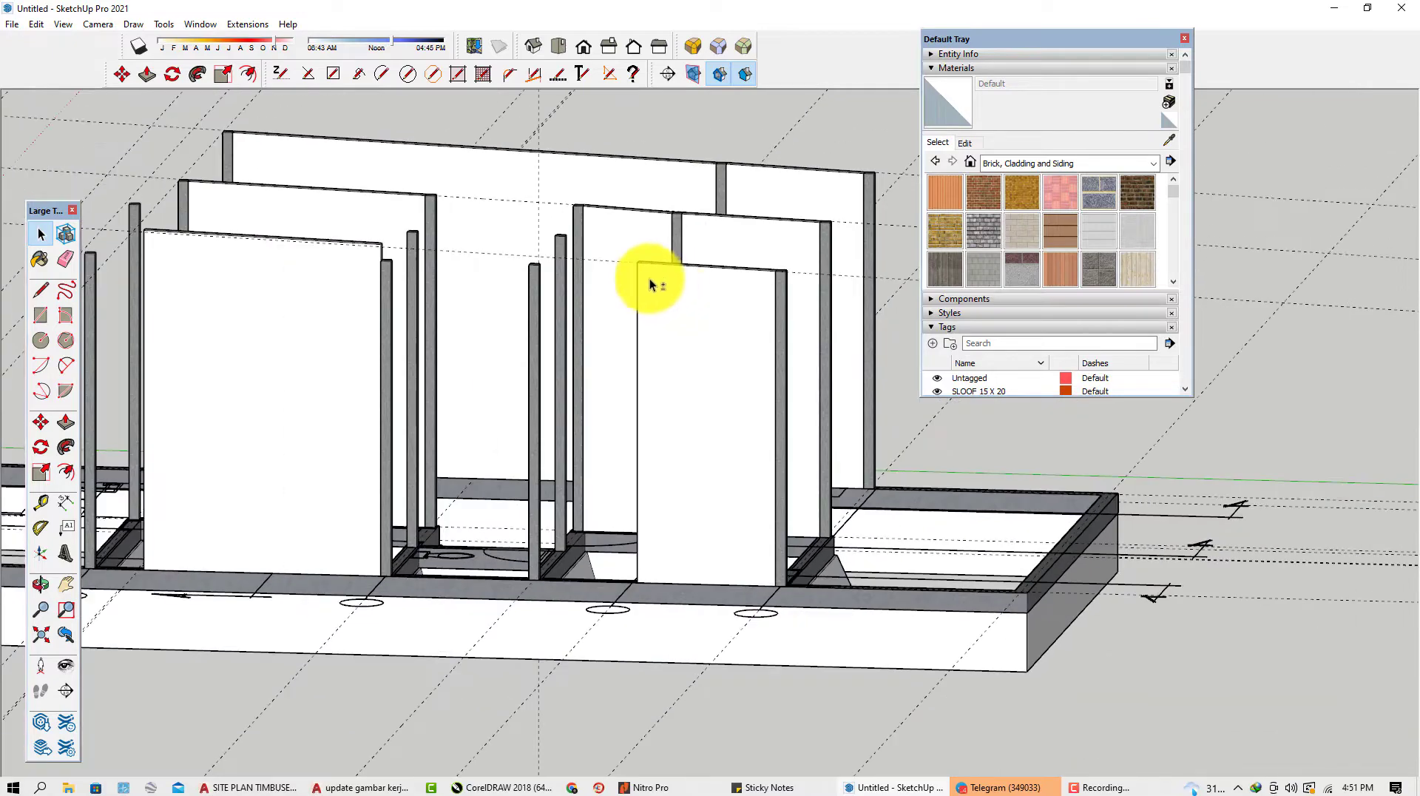
pyautogui.scroll(2, 651, 285)
pyautogui.scroll(3, 651, 287)
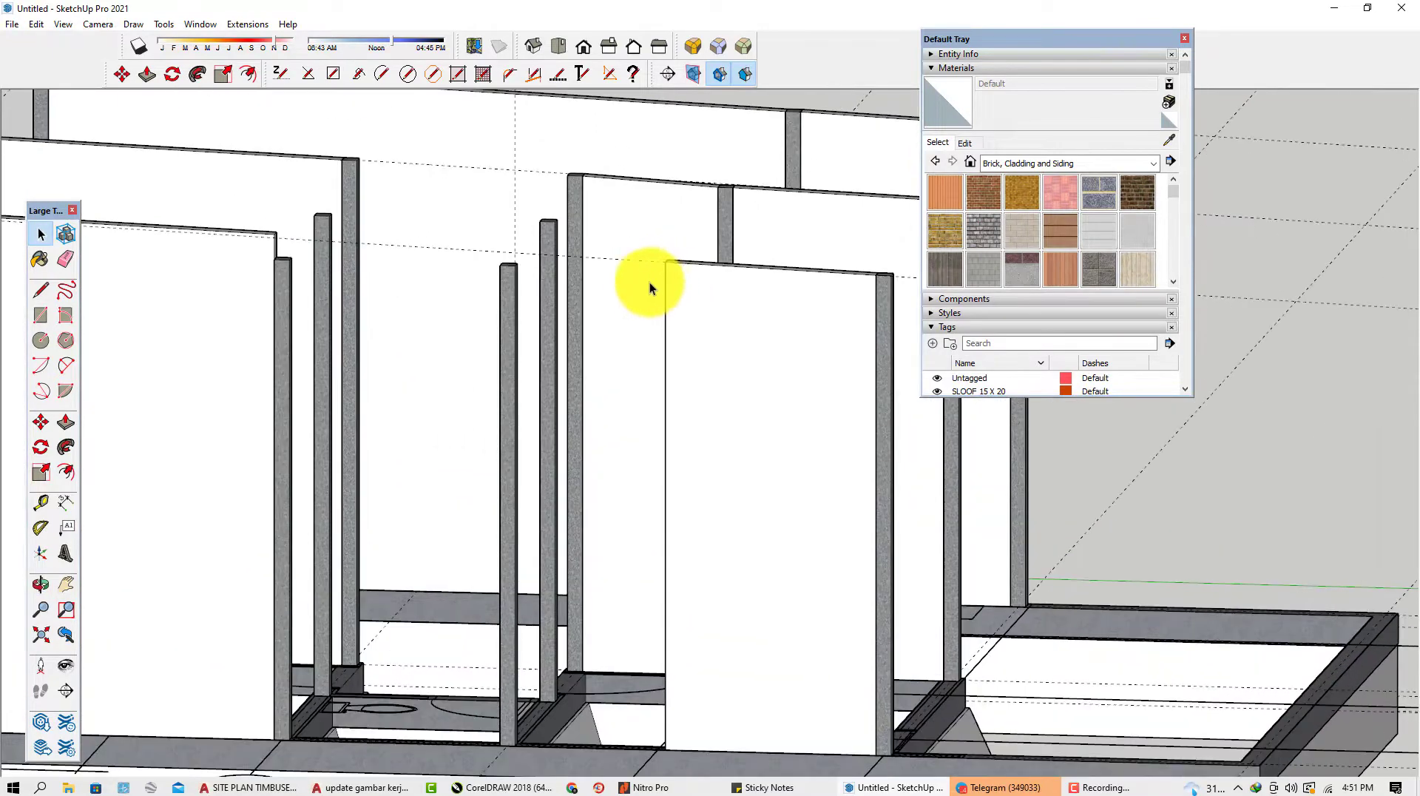
# Open the front wall panel's group and draw a line from the guide intersection above the neighbouring column to the panel's upper corner.
pyautogui.doubleClick(717, 316)
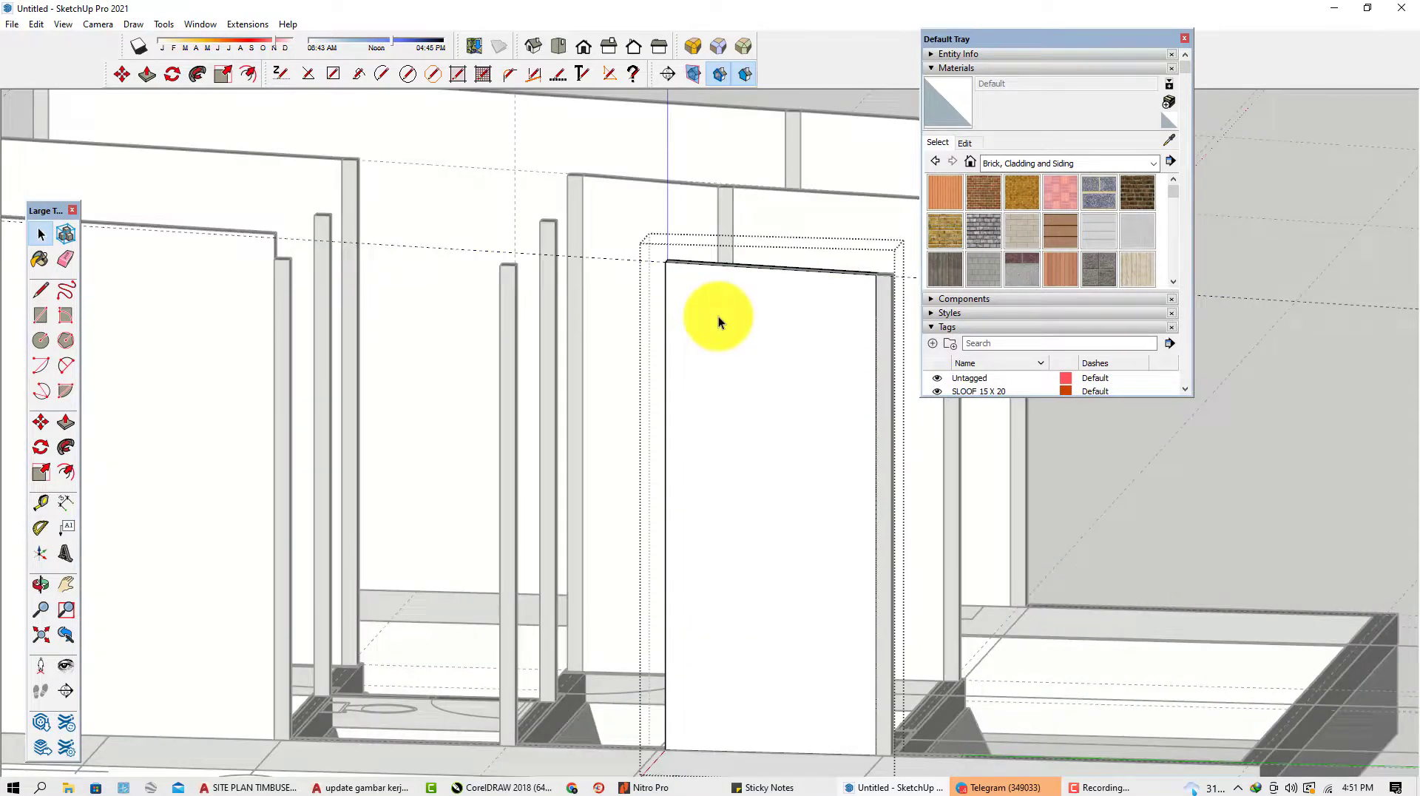
pyautogui.press('l')
pyautogui.scroll(2, 582, 252)
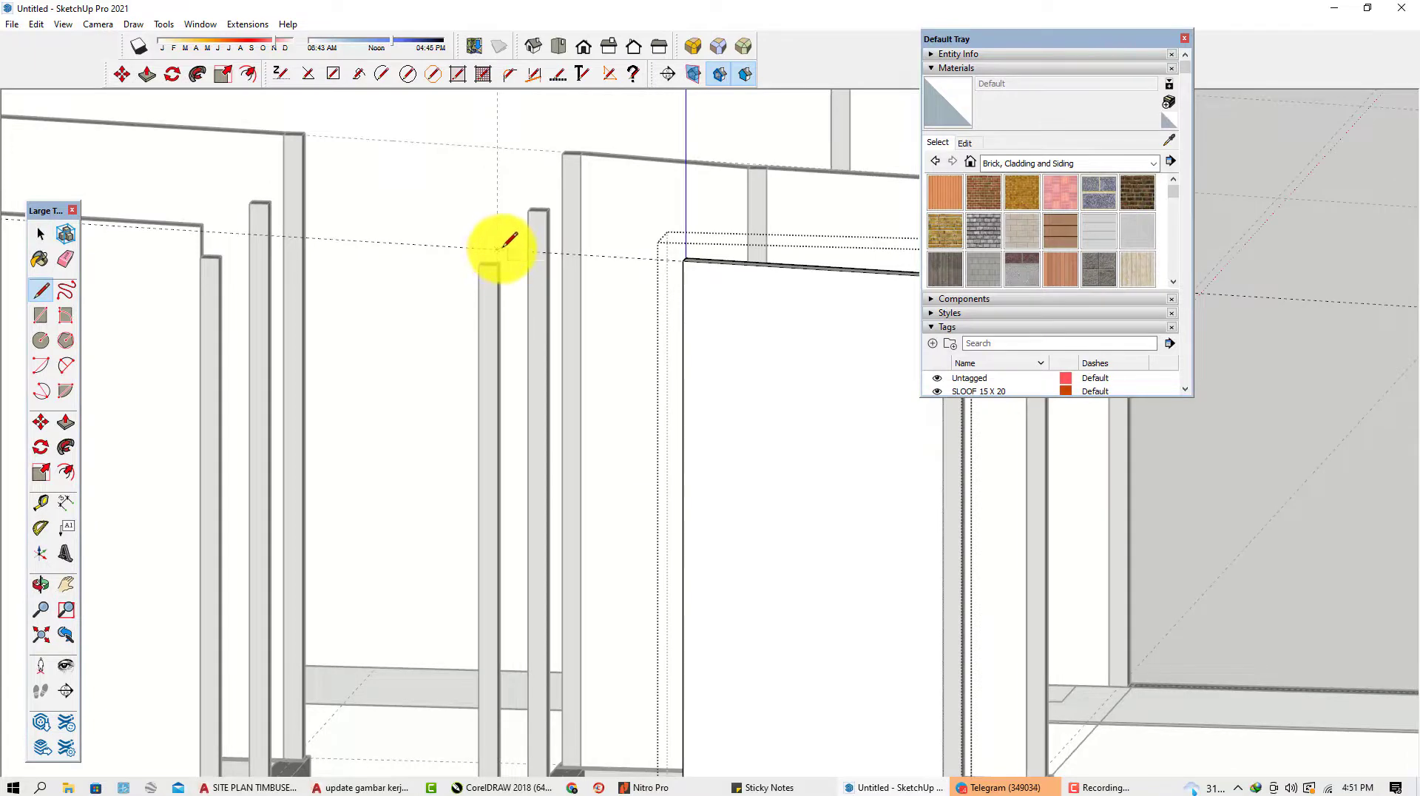
pyautogui.click(497, 249)
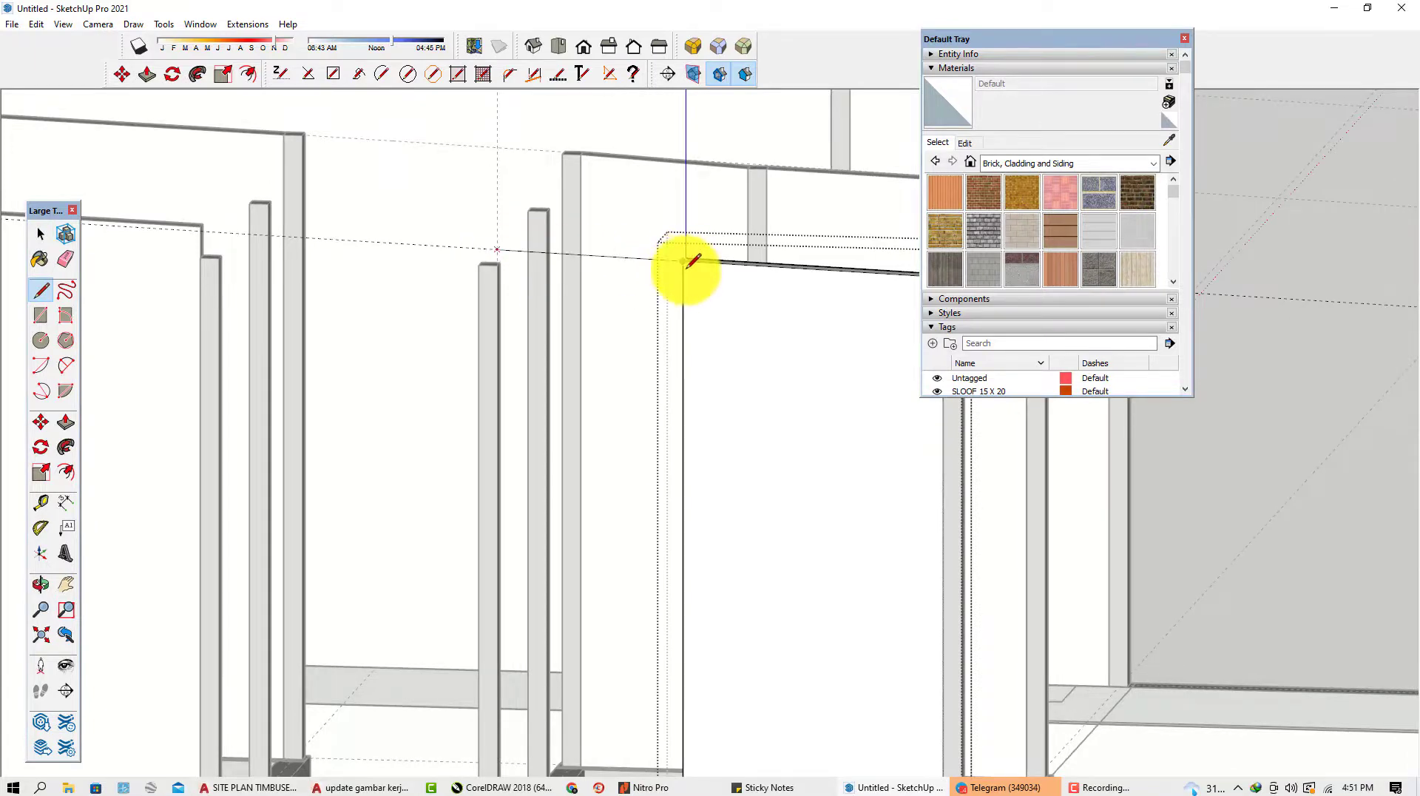
pyautogui.click(687, 256)
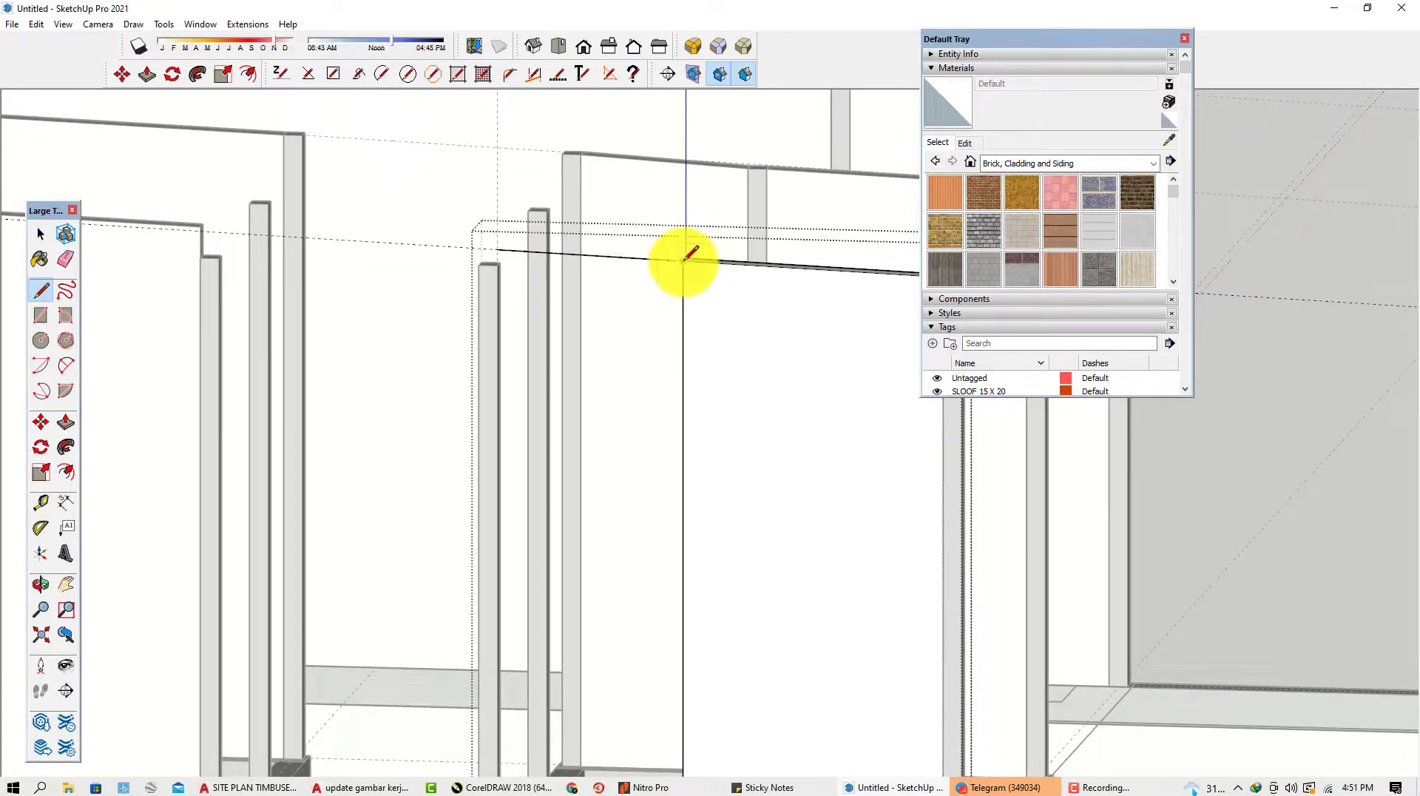
# Draw the extension's vertical edge from the inner corner of the column base up to the new top line's end.
pyautogui.scroll(-3, 668, 279)
pyautogui.scroll(2, 690, 596)
pyautogui.scroll(2, 690, 596)
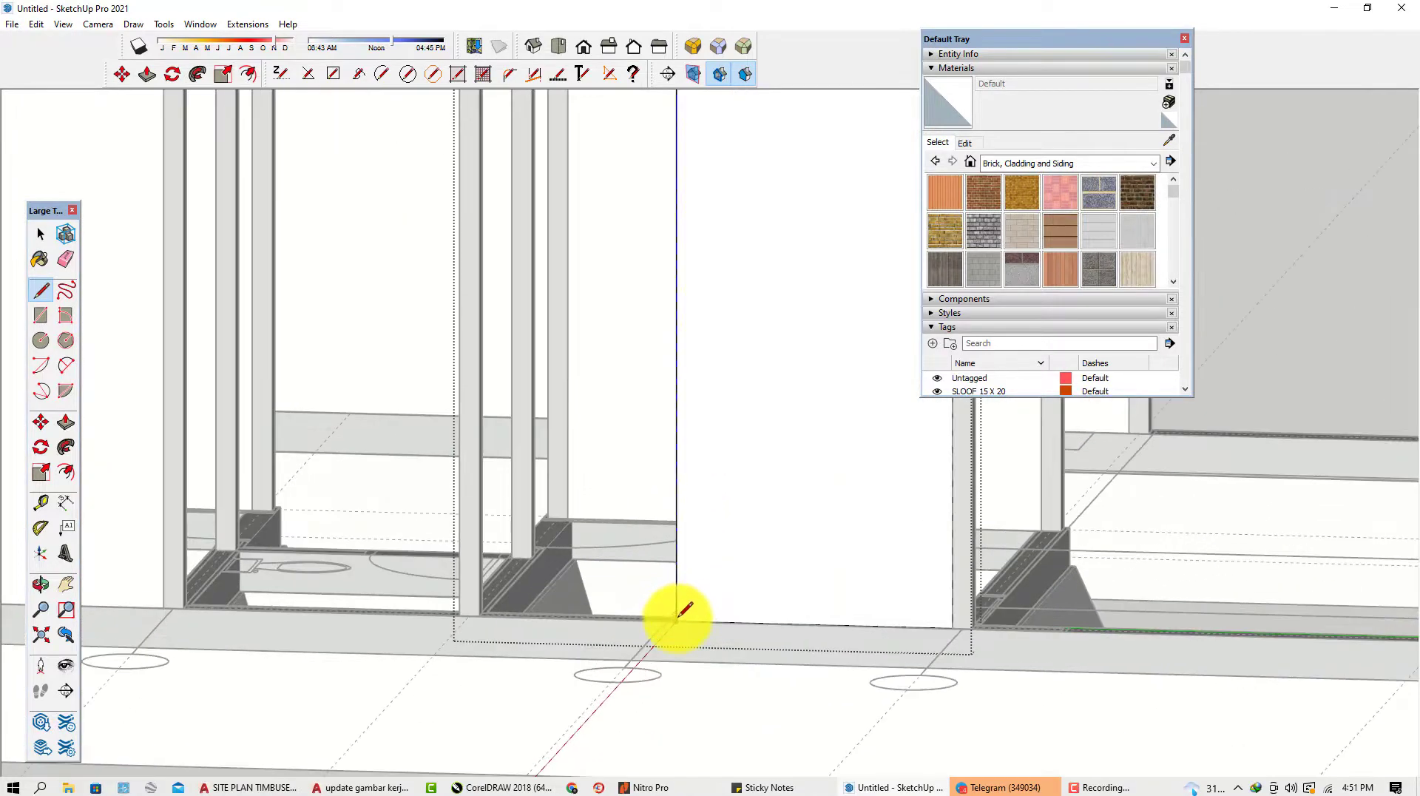
pyautogui.scroll(5, 675, 620)
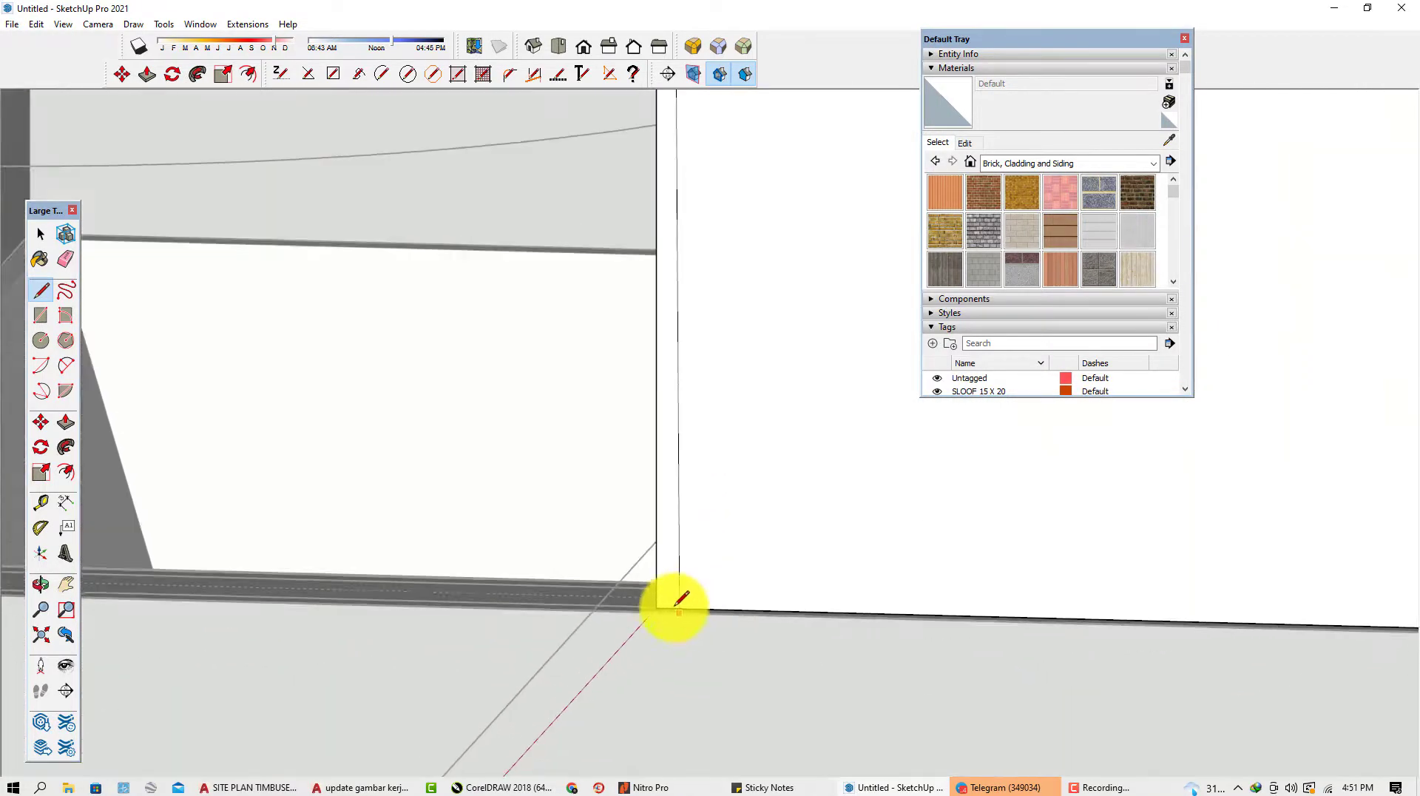
pyautogui.scroll(-5, 880, 570)
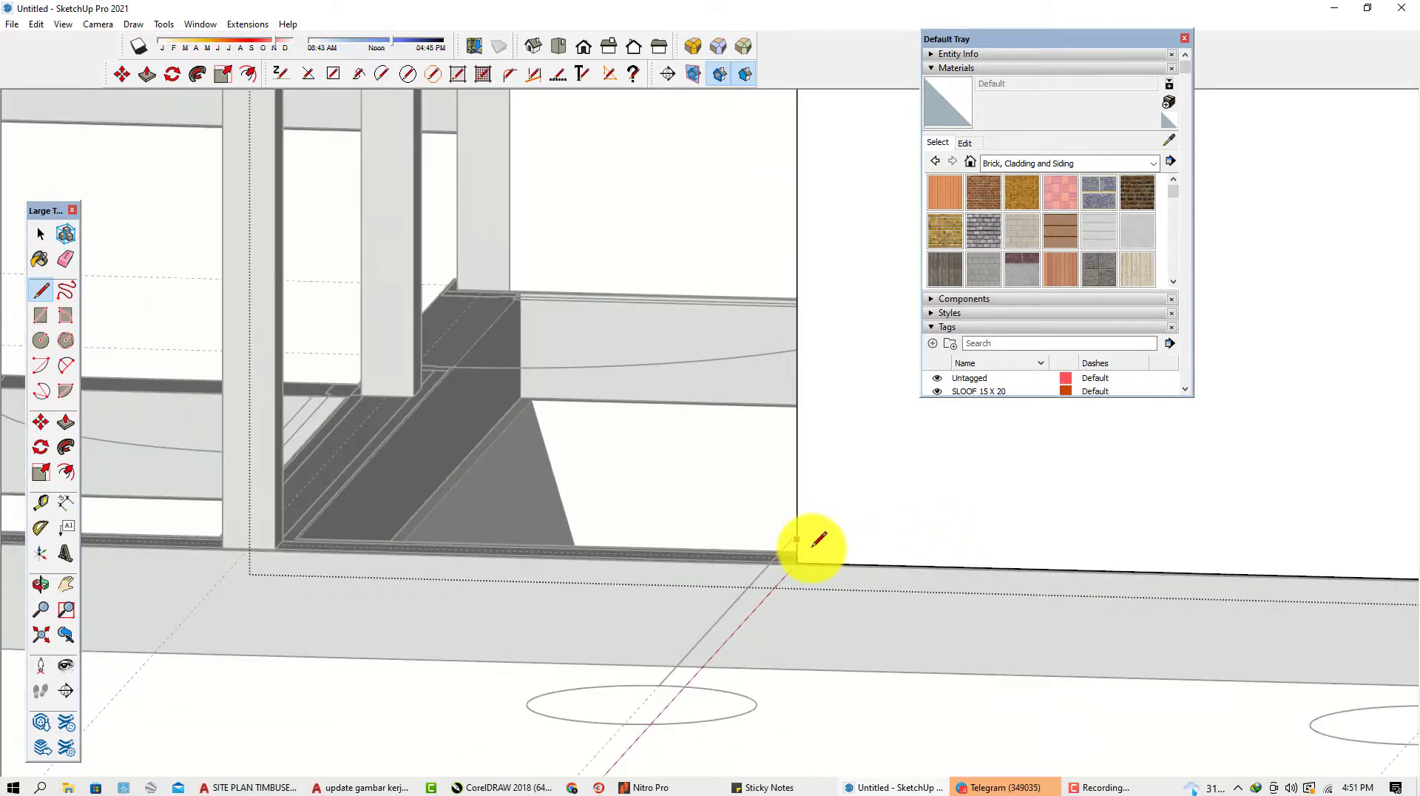
pyautogui.scroll(1, 429, 543)
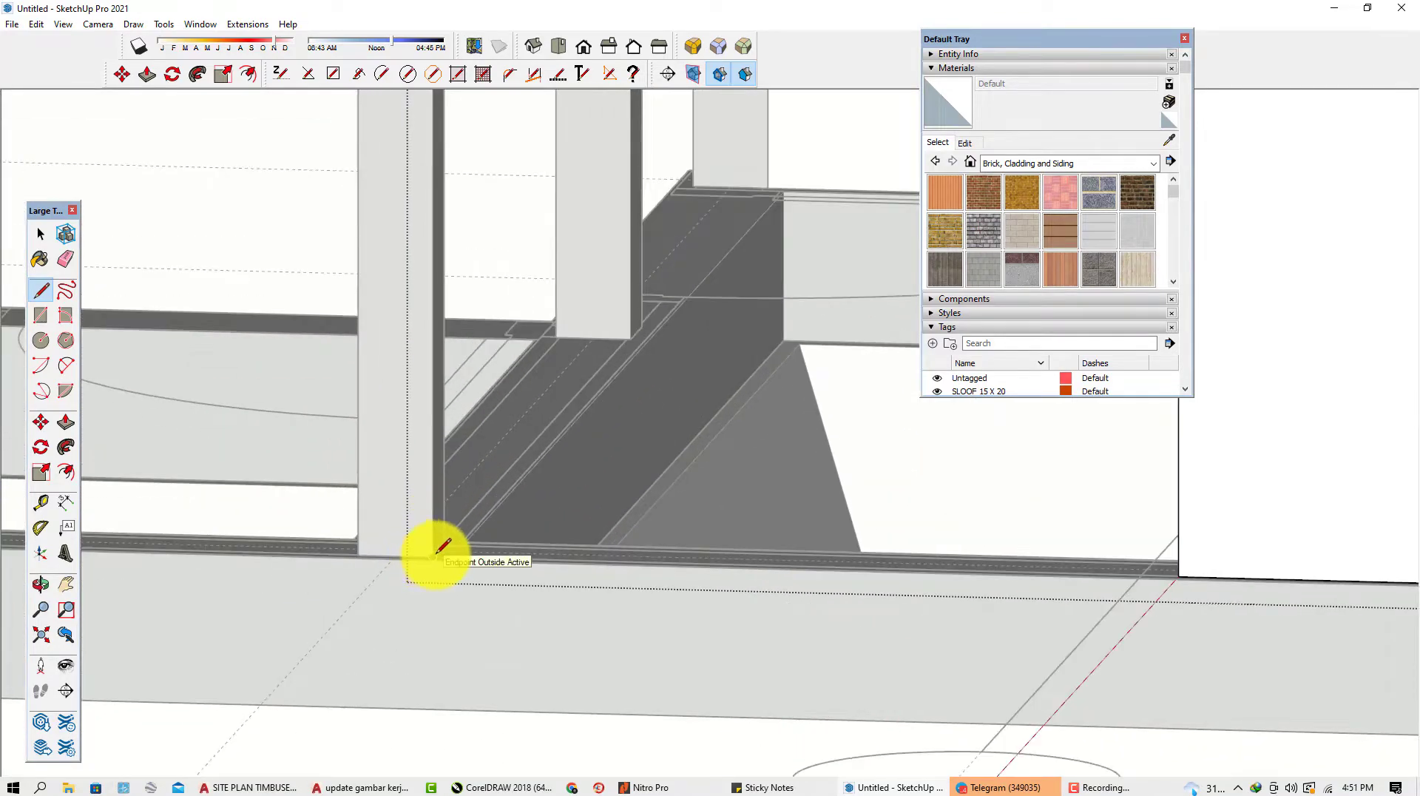
pyautogui.scroll(-8, 522, 559)
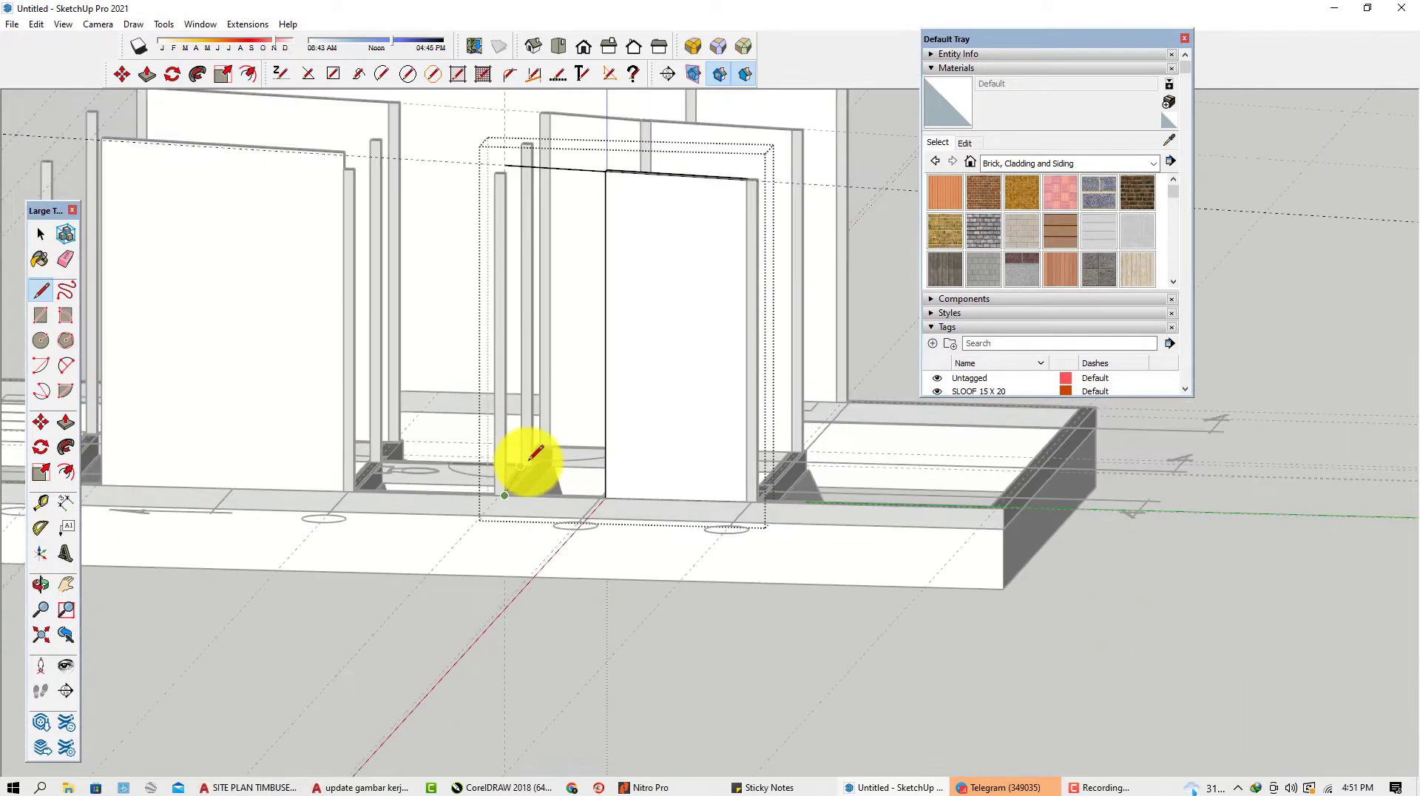
pyautogui.scroll(5, 522, 268)
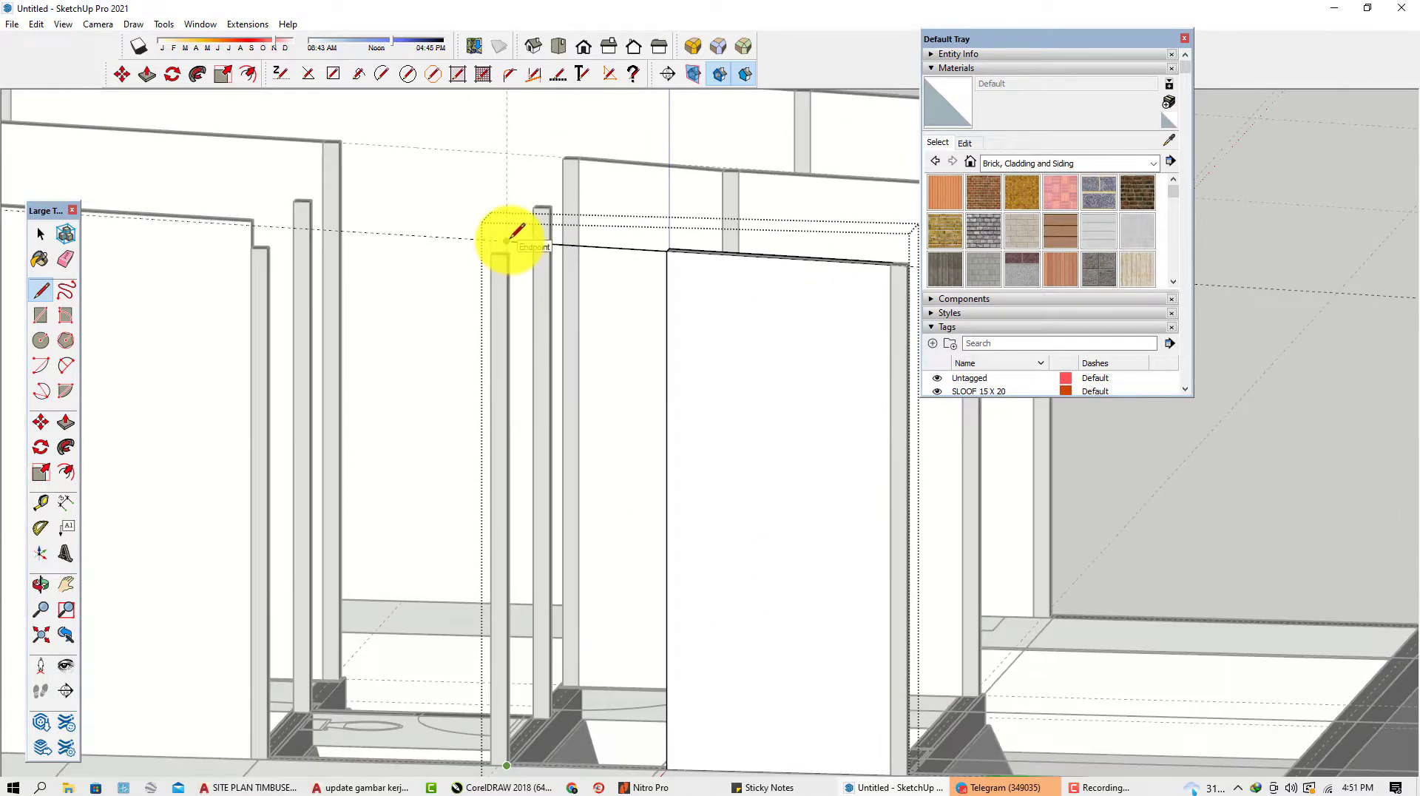
pyautogui.scroll(6, 521, 235)
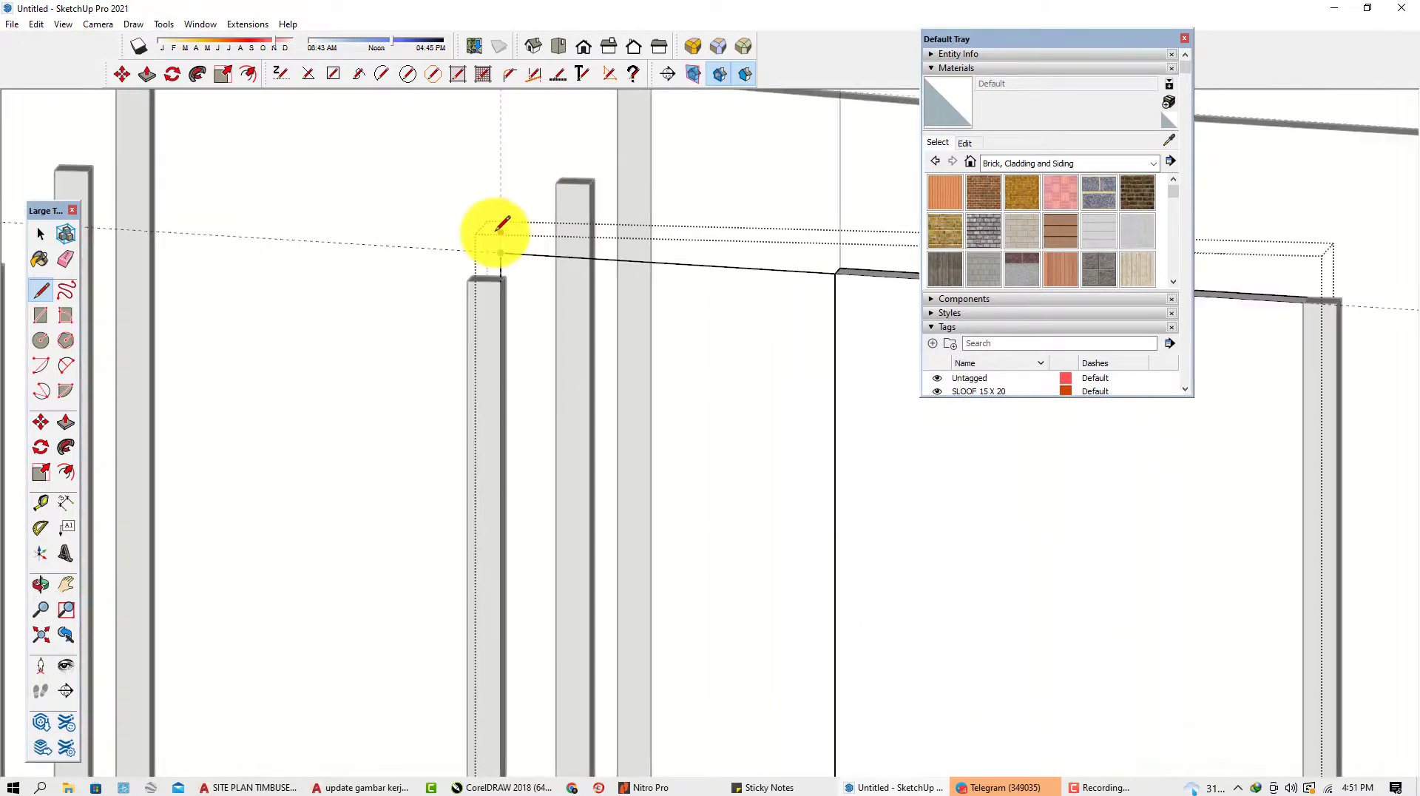
pyautogui.scroll(2, 510, 260)
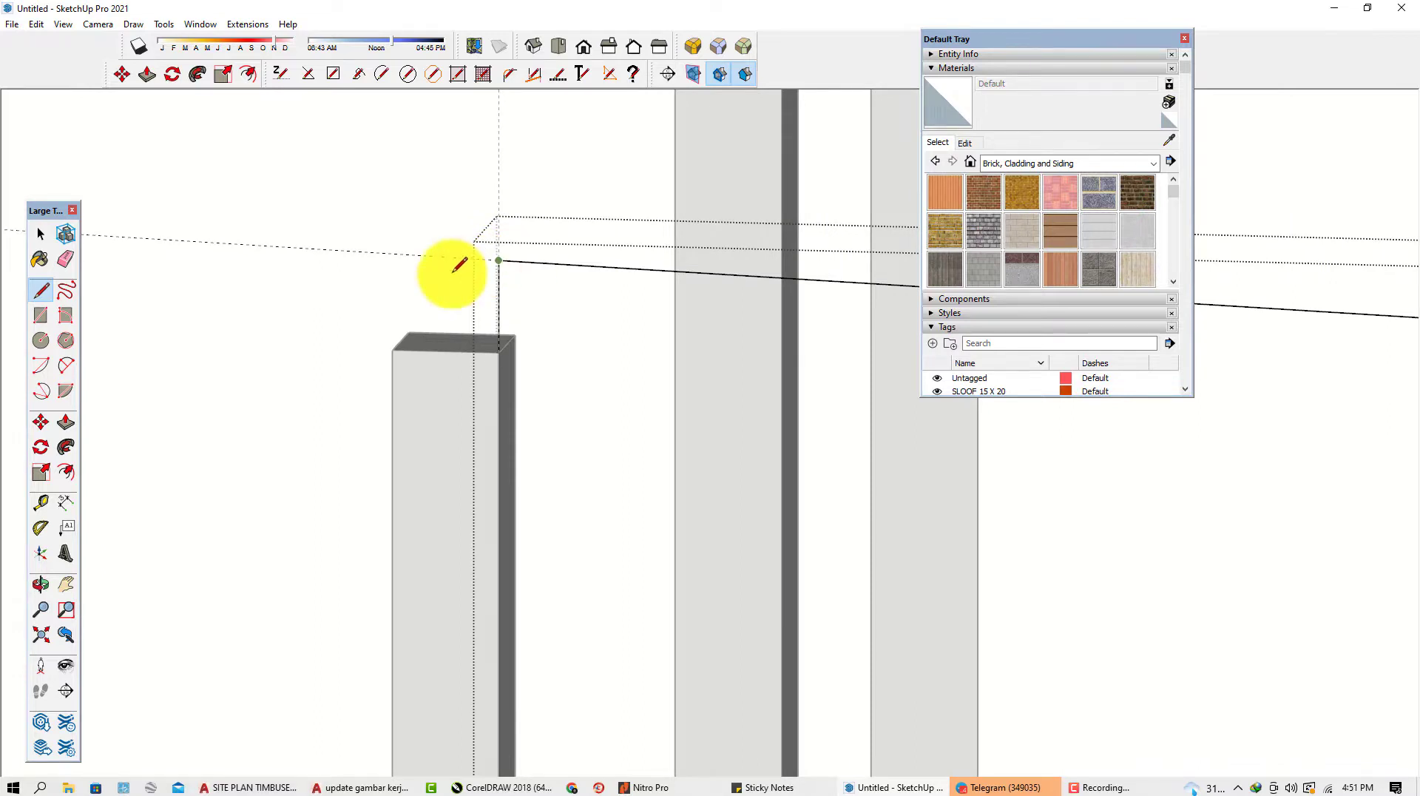
pyautogui.scroll(-3, 458, 264)
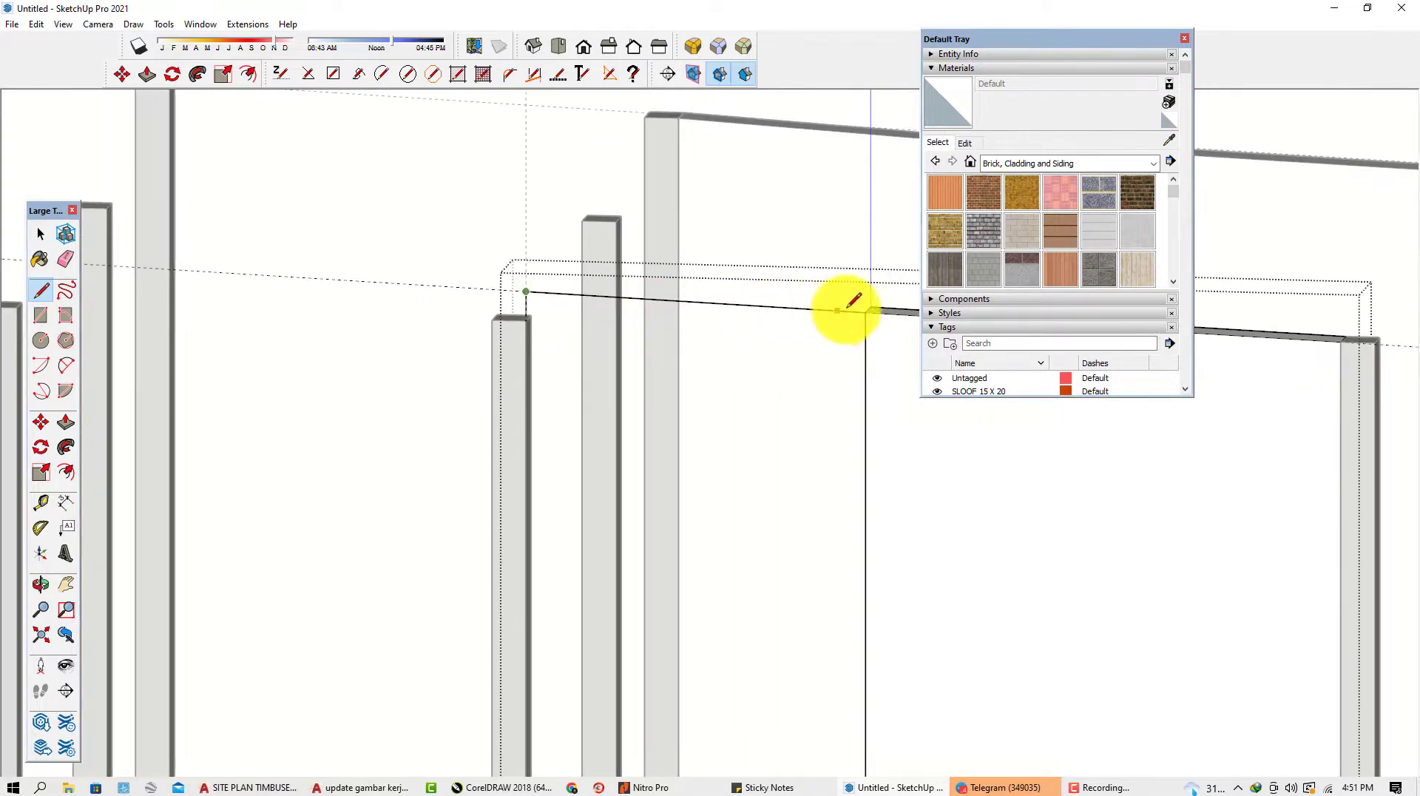
pyautogui.click(870, 311)
pyautogui.scroll(-2, 761, 330)
pyautogui.press('space')
pyautogui.click(853, 405)
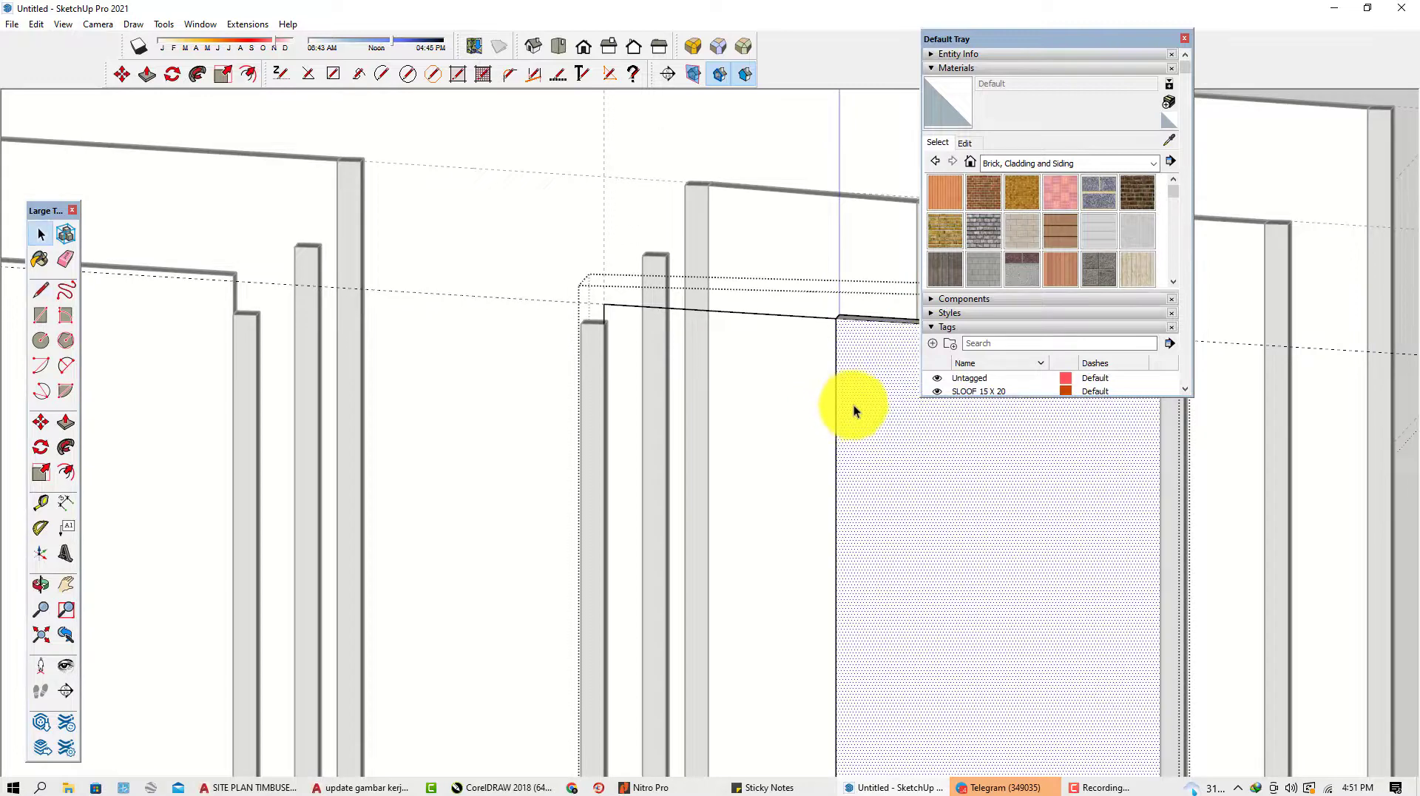
# Trace the front panel's vertical edge beside the extension from its upper corner down to its lower corner.
pyautogui.press('l')
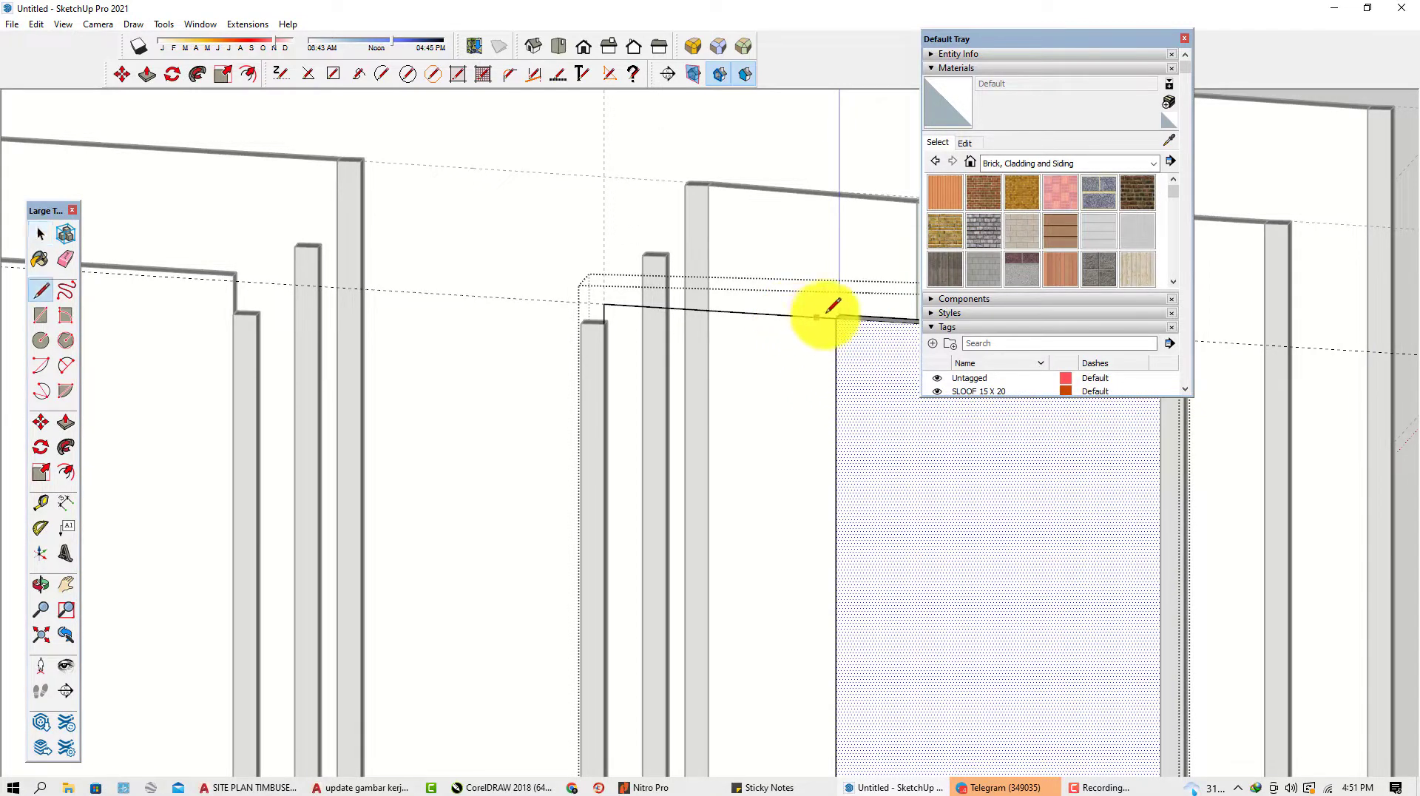
pyautogui.scroll(-3, 672, 273)
pyautogui.scroll(-2, 763, 628)
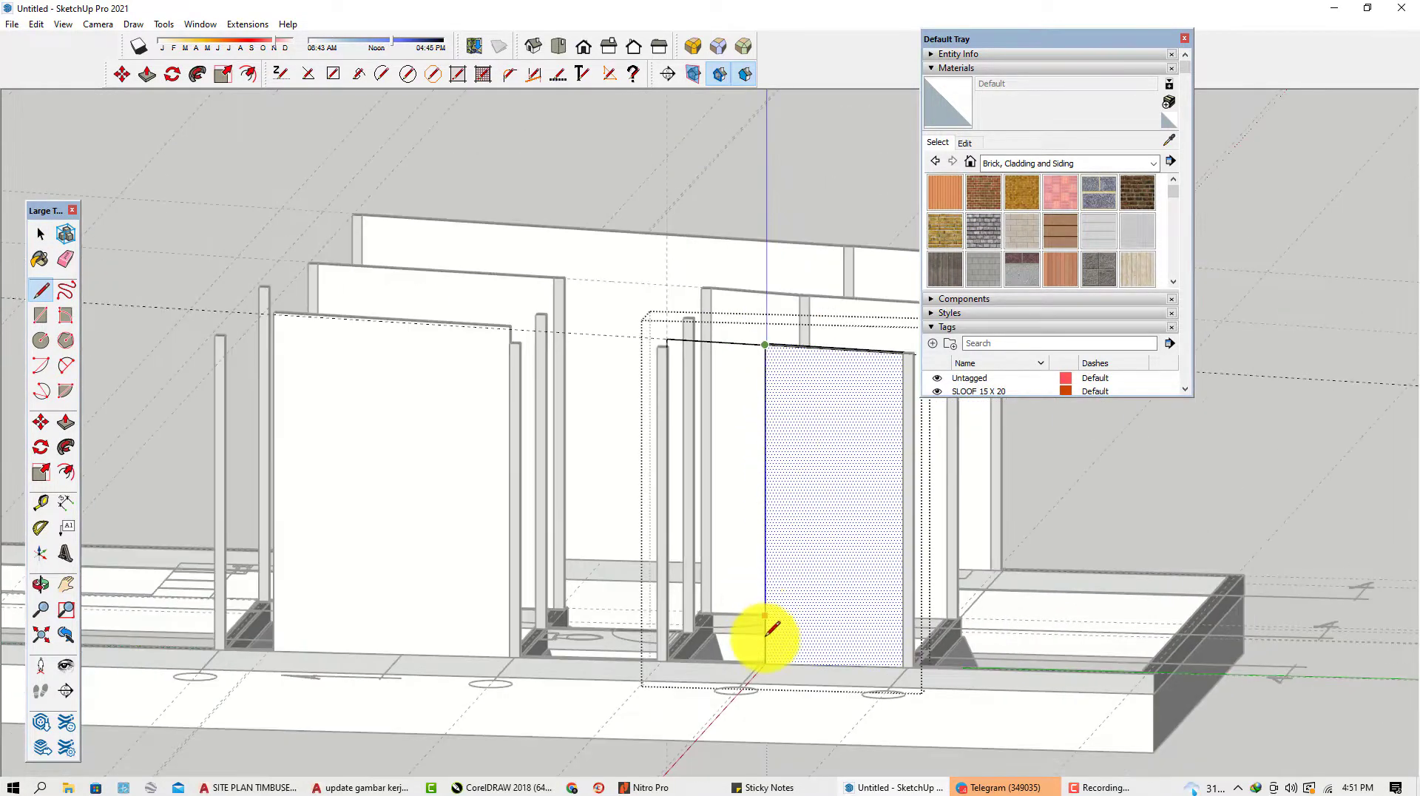
pyautogui.scroll(6, 761, 643)
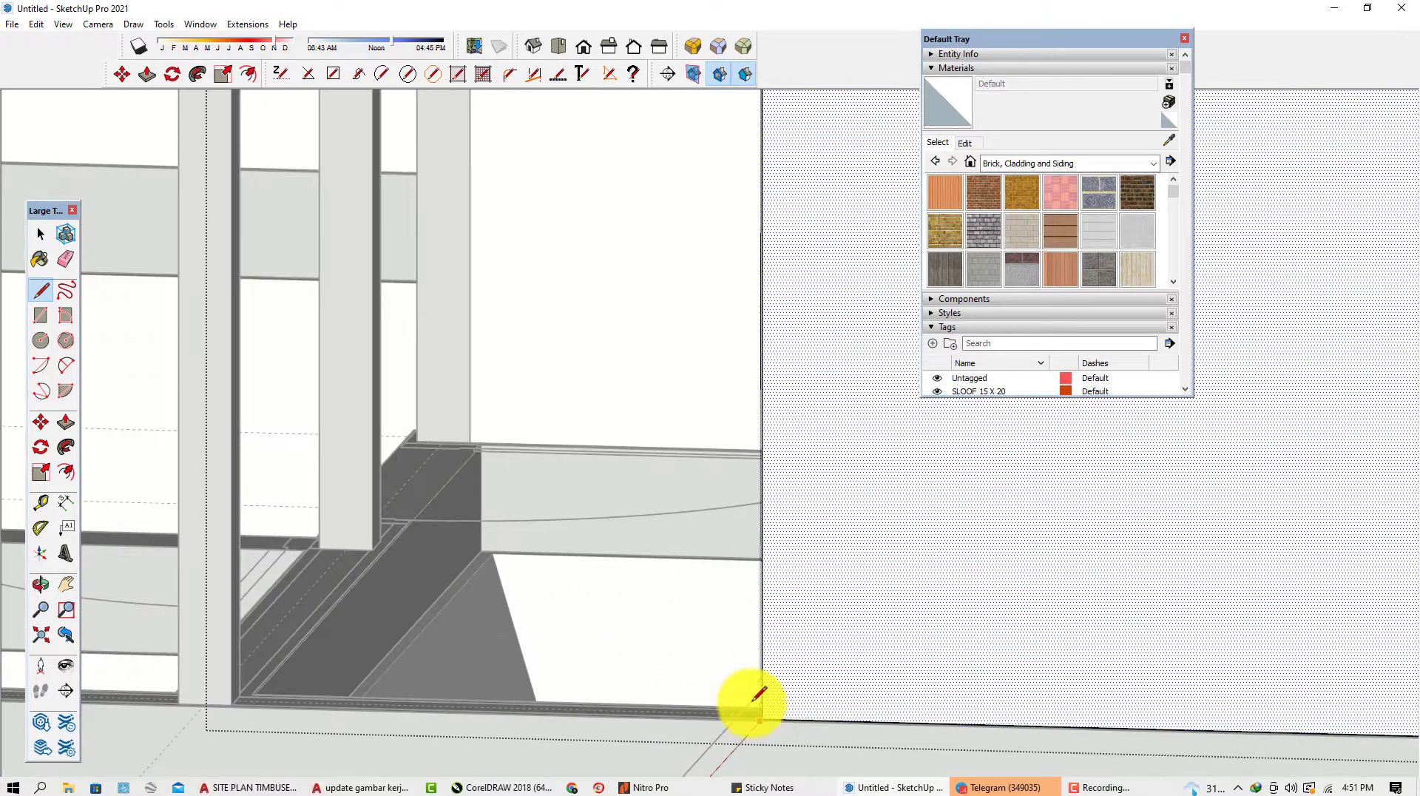
pyautogui.scroll(-2, 724, 606)
pyautogui.scroll(6, 769, 607)
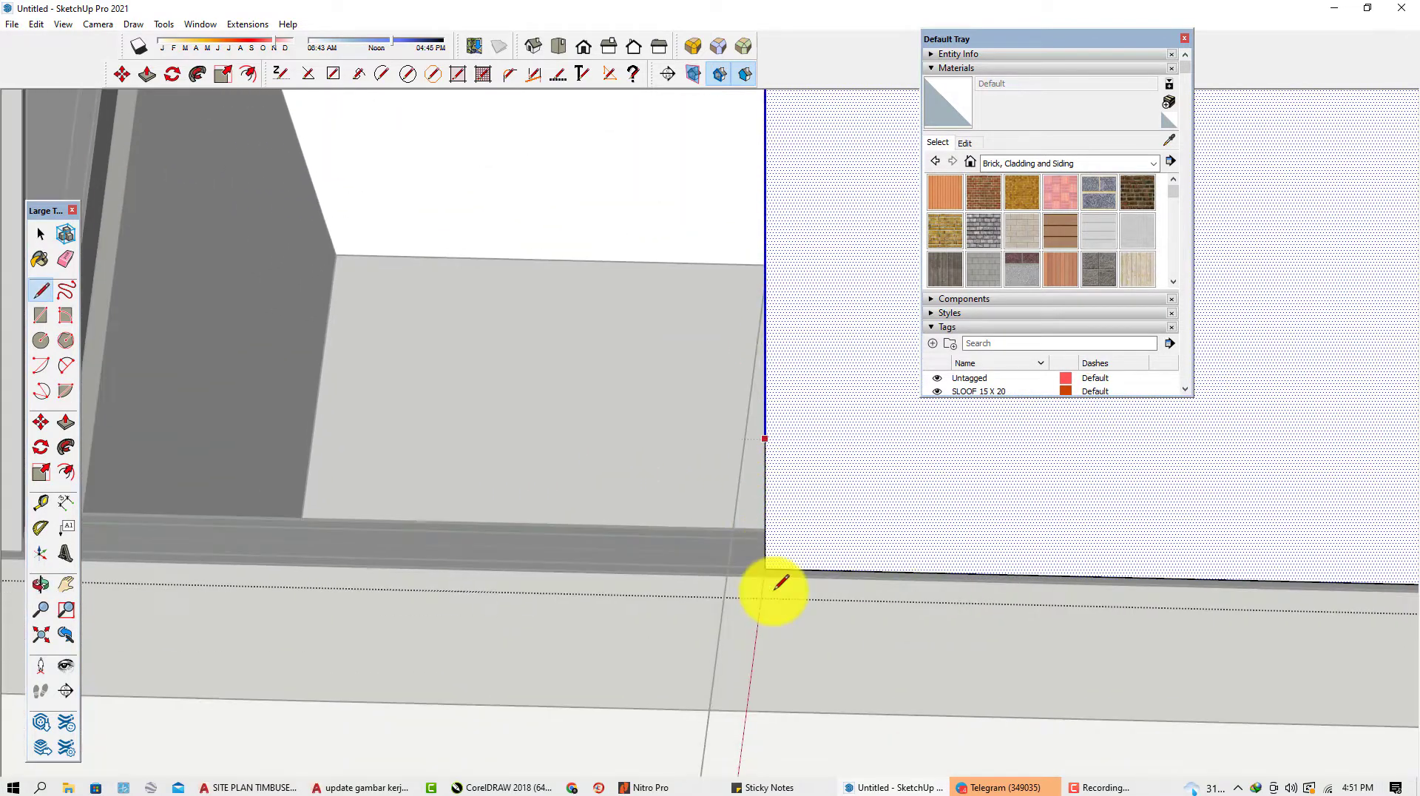
pyautogui.scroll(2, 776, 588)
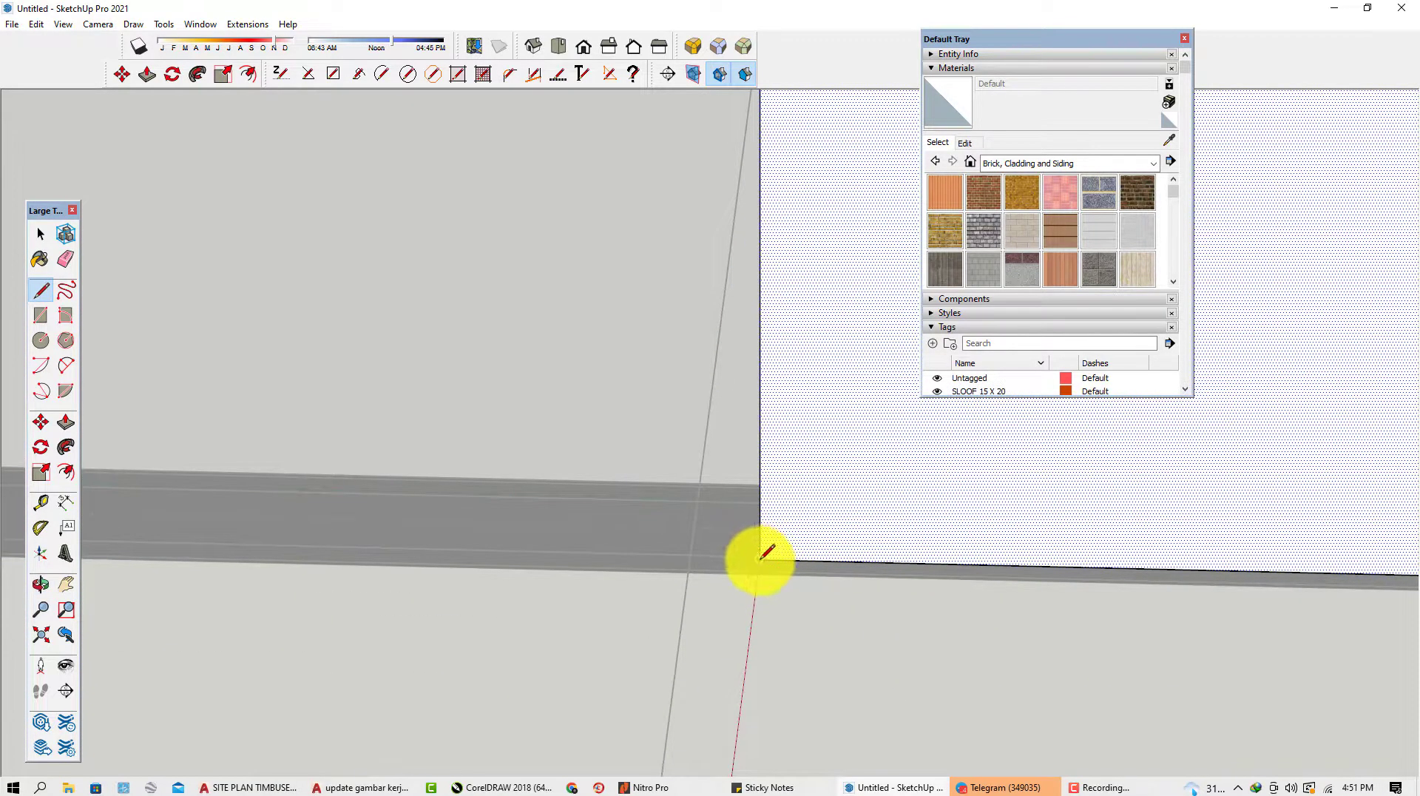
pyautogui.click(762, 556)
# Draw the extension's bottom edge from the panel's lower corner to the inner corner of the column base, closing the face.
pyautogui.scroll(-3, 619, 529)
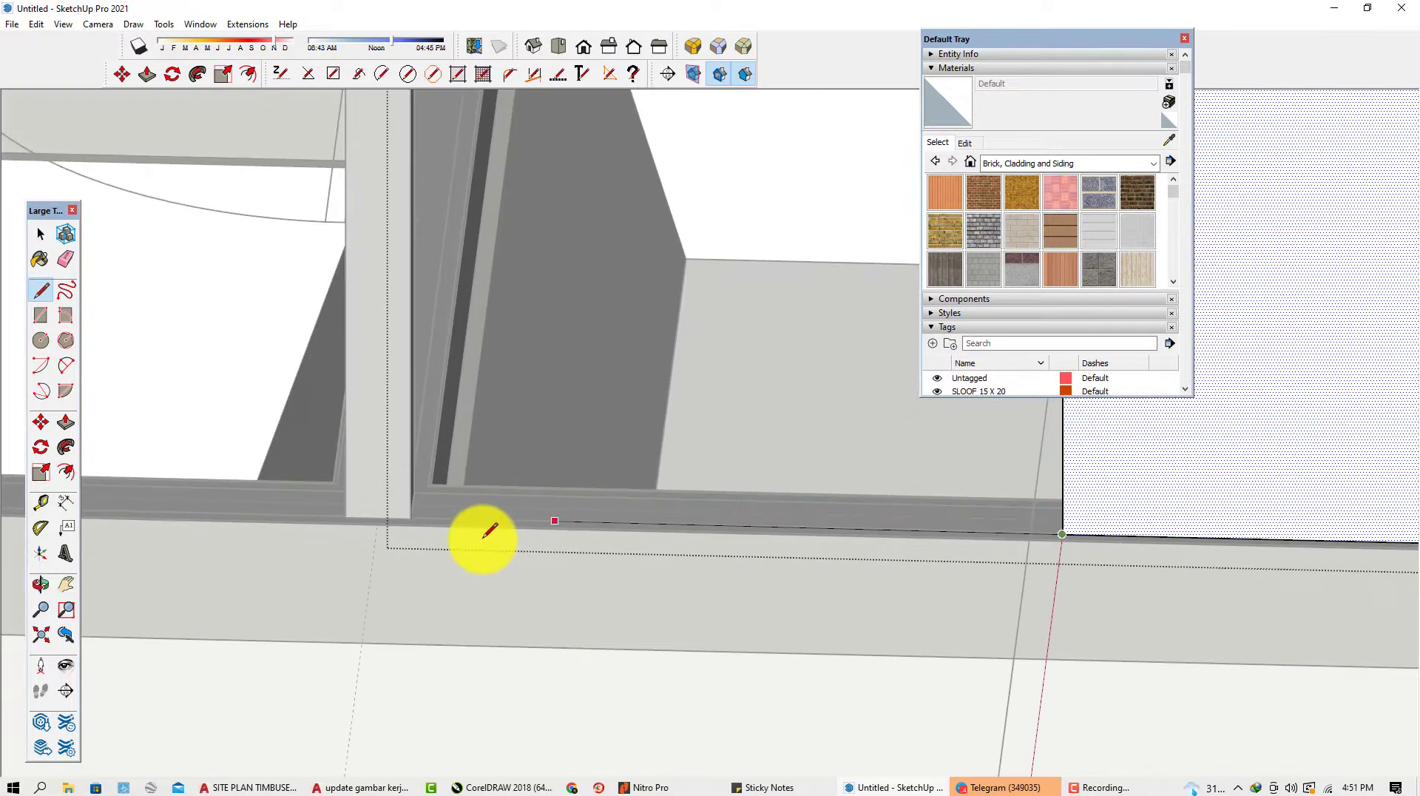
pyautogui.scroll(1, 429, 518)
pyautogui.scroll(-5, 409, 510)
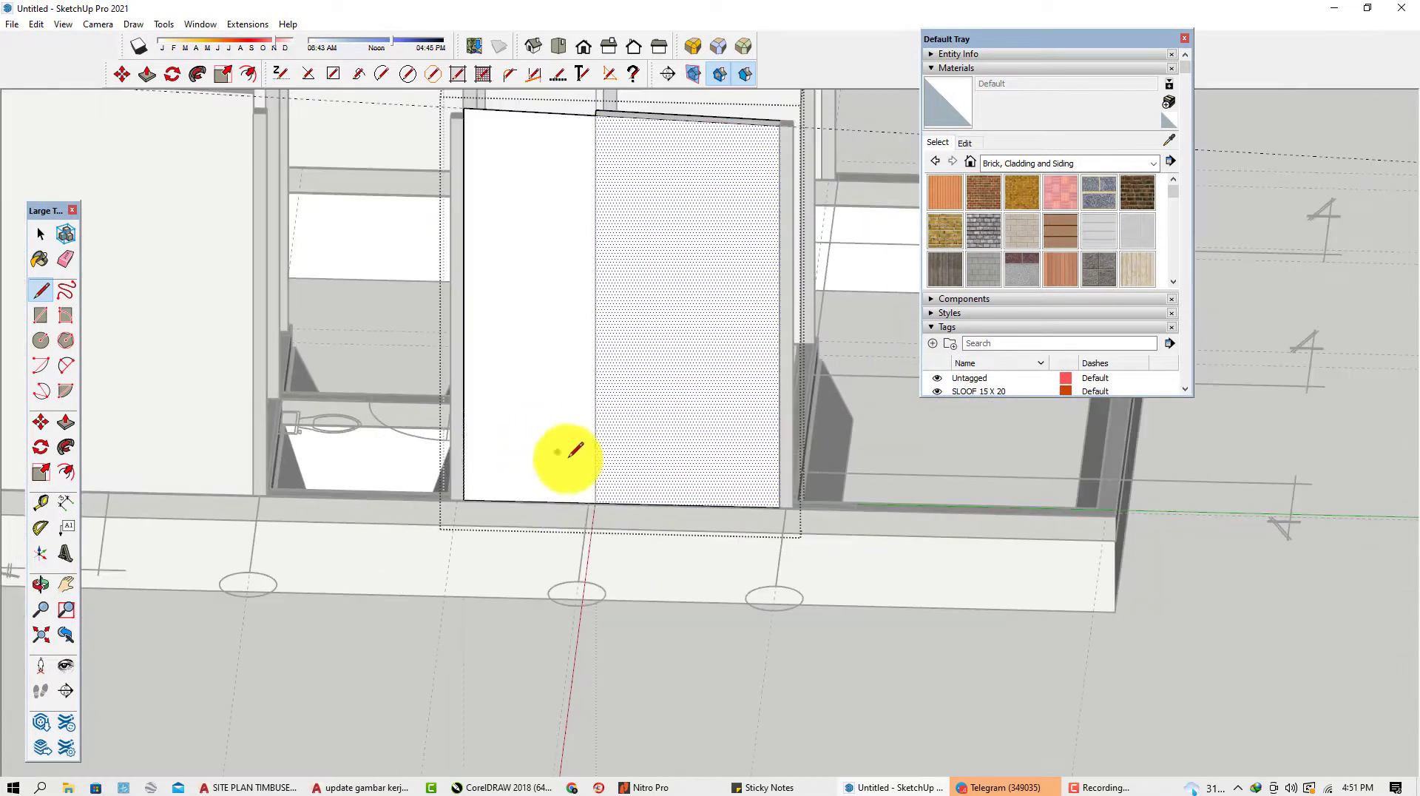
# Push/Pull the new extension face to match the thickness of the existing wall panel.
pyautogui.scroll(-1, 576, 449)
pyautogui.moveTo(579, 437); pyautogui.dragTo(479, 373, button='middle')
pyautogui.press('p')
pyautogui.scroll(4, 479, 355)
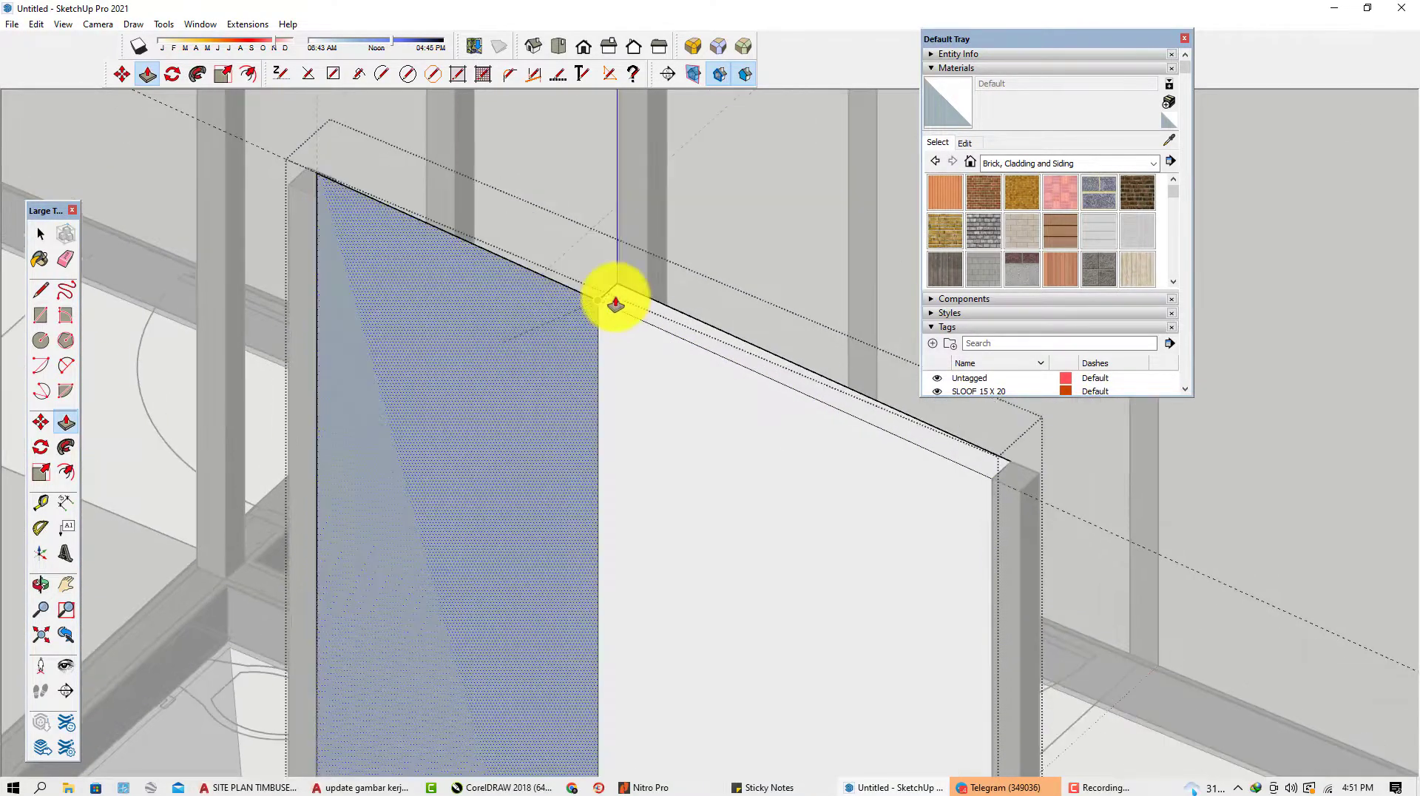
pyautogui.scroll(2, 614, 298)
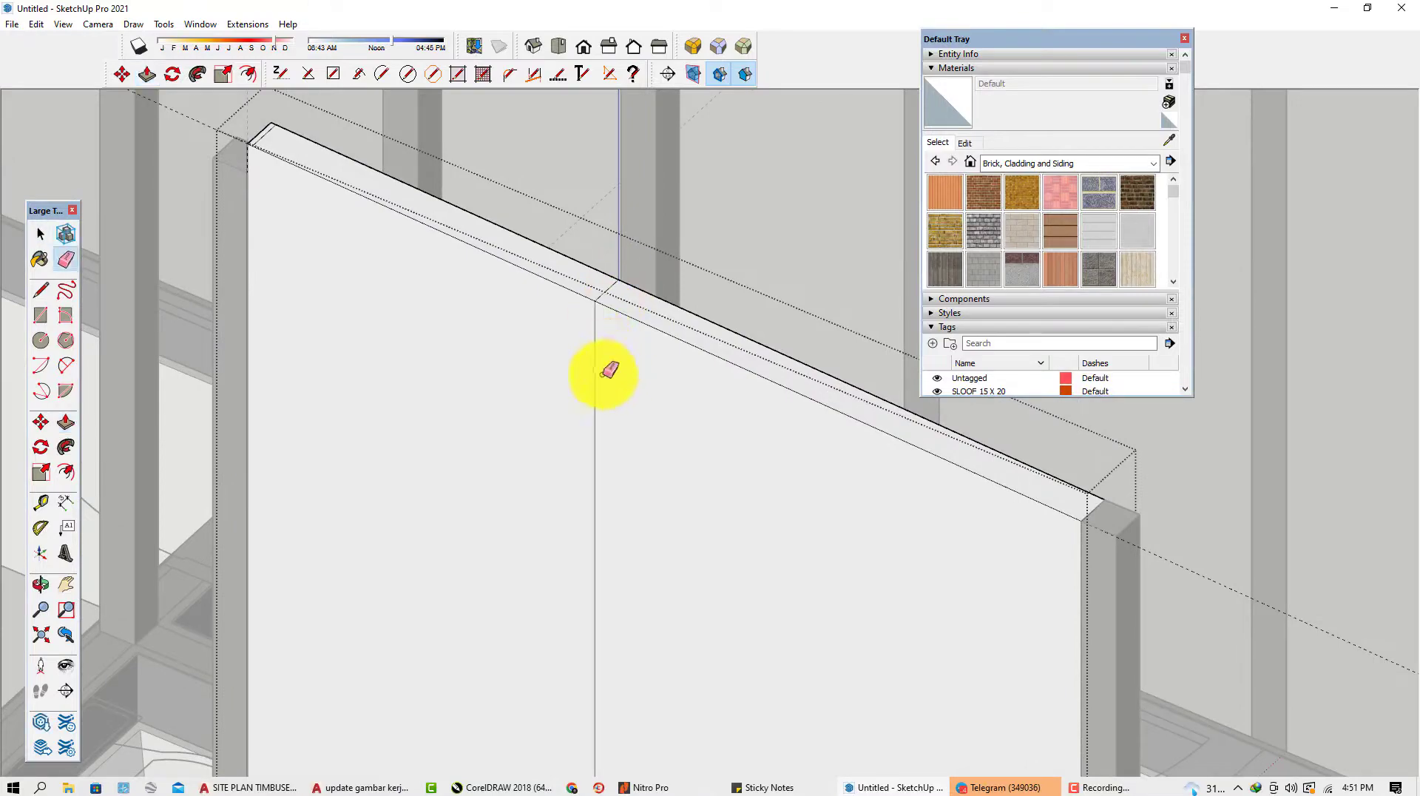
# Erase the seam lines between the extension and the original panel on the wall's faces and top.
pyautogui.scroll(1, 622, 283)
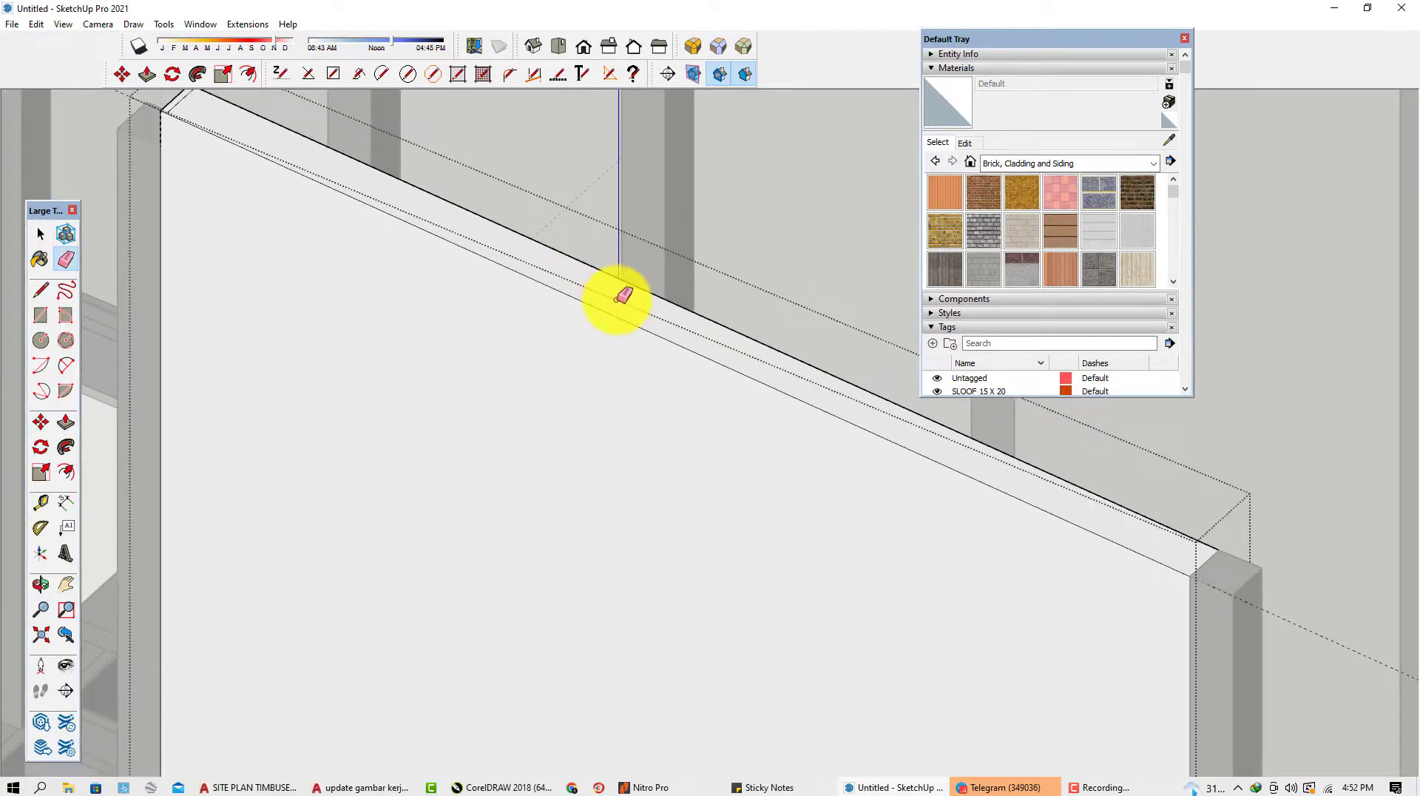
pyautogui.scroll(-6, 618, 300)
pyautogui.moveTo(735, 399); pyautogui.dragTo(360, 333, button='middle')
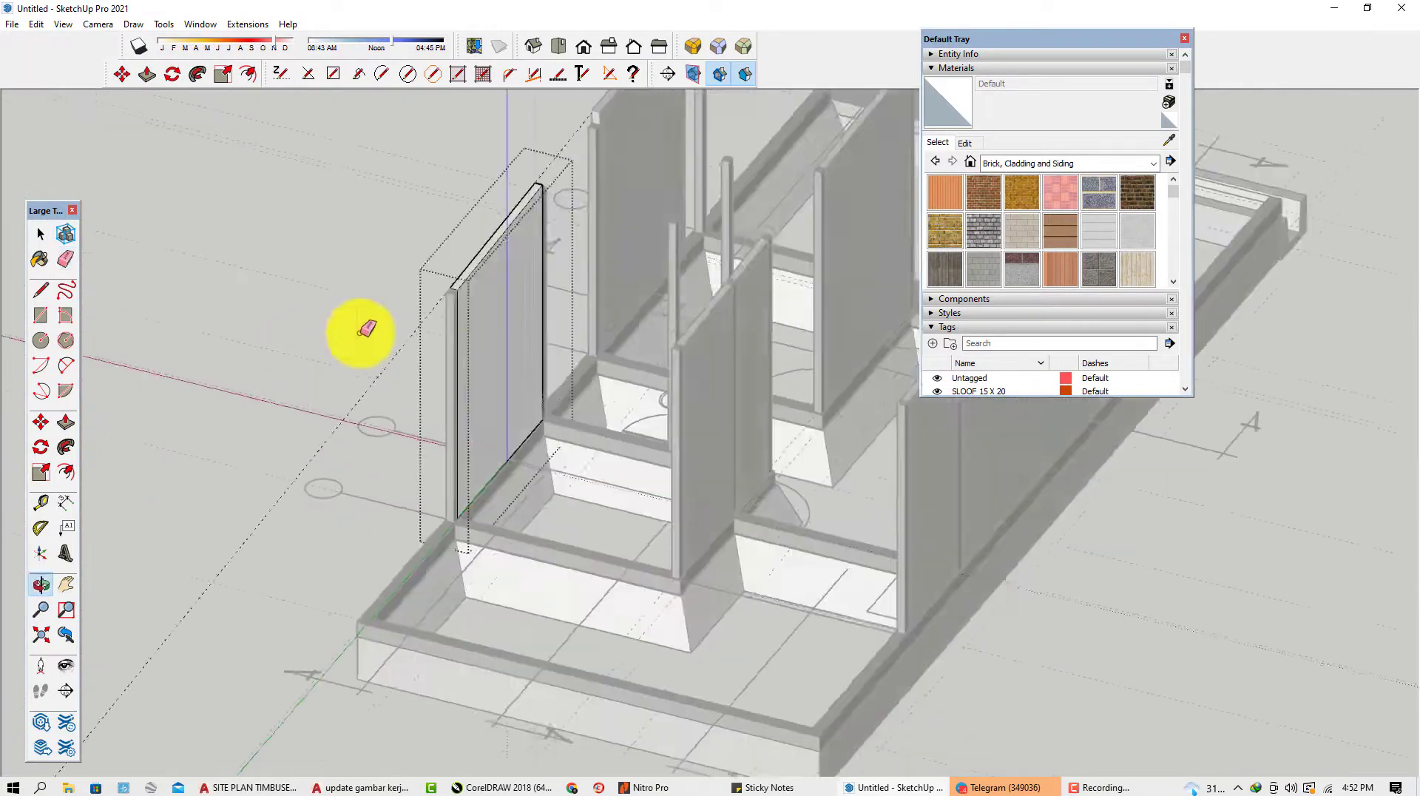
pyautogui.scroll(5, 547, 196)
pyautogui.moveTo(542, 230)
pyautogui.mouseDown(button='middle')
pyautogui.moveTo(672, 278)
pyautogui.moveTo(439, 248)
pyautogui.moveTo(458, 270)
pyautogui.mouseUp(button='middle')
pyautogui.press('e')
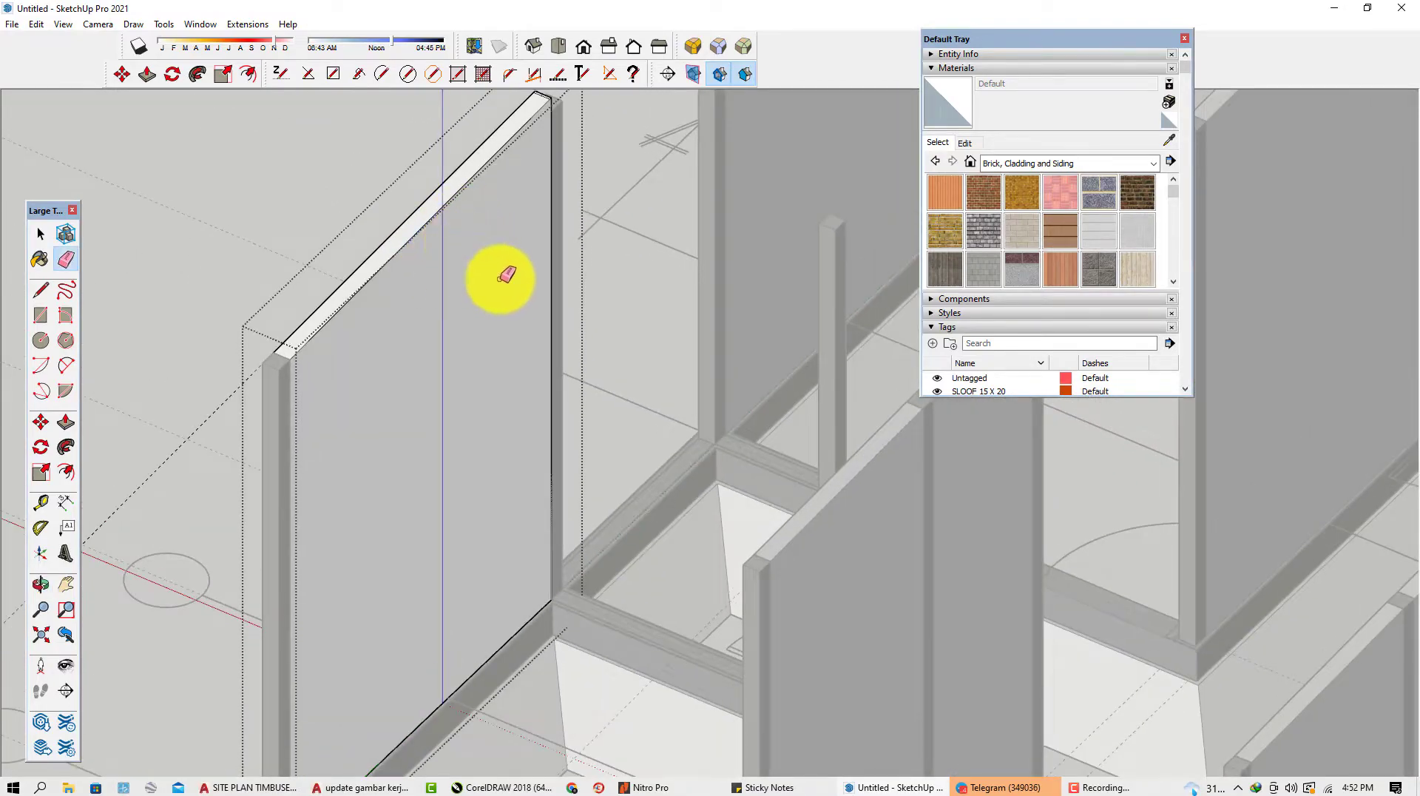
# Open the other front wall panel's group and draw a line along the guide across its top and past the outer column.
pyautogui.scroll(-6, 260, 263)
pyautogui.moveTo(261, 263); pyautogui.dragTo(843, 366, button='middle')
pyautogui.scroll(3, 579, 369)
pyautogui.keyDown('shift'); pyautogui.moveTo(567, 347); pyautogui.dragTo(531, 304, button='middle'); pyautogui.keyUp('shift')
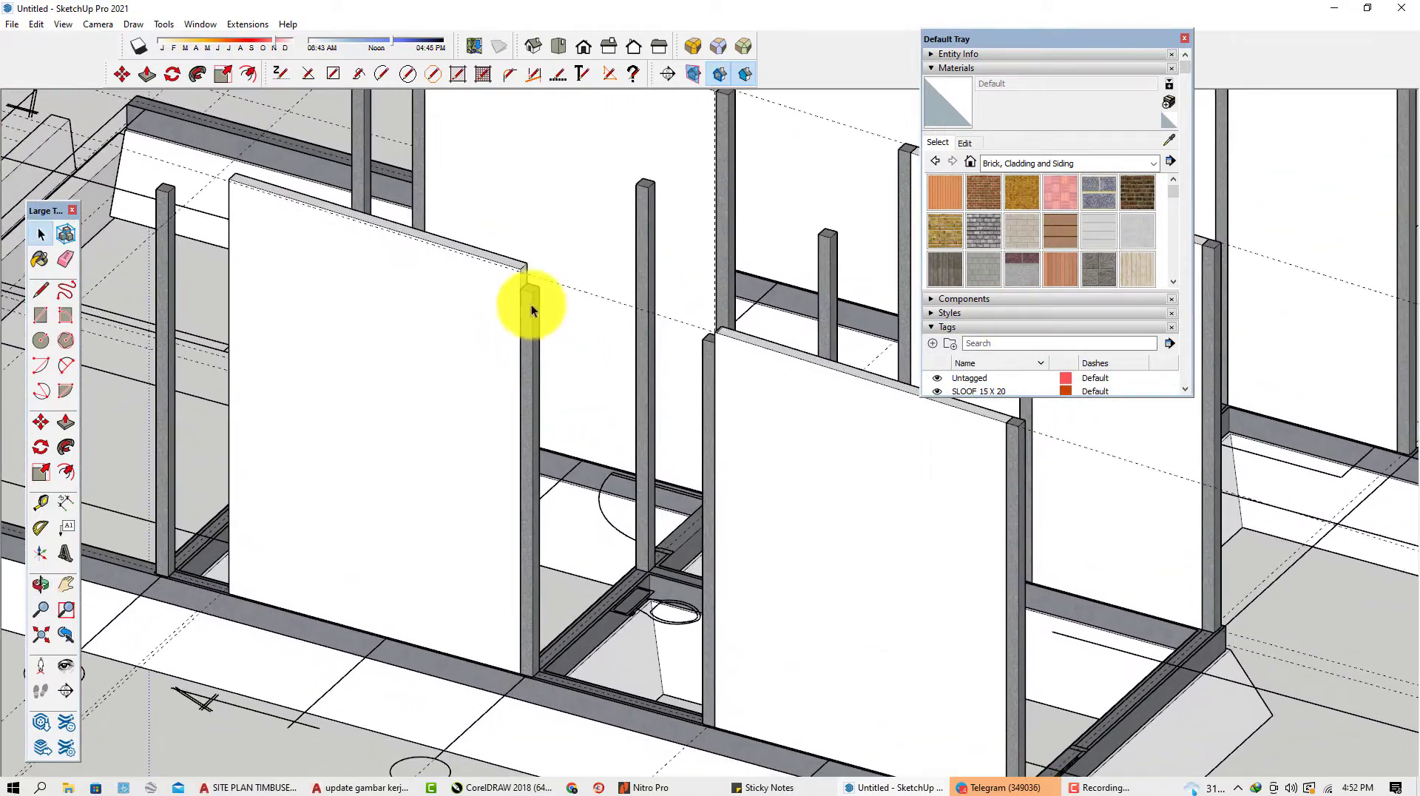
pyautogui.scroll(8, 531, 304)
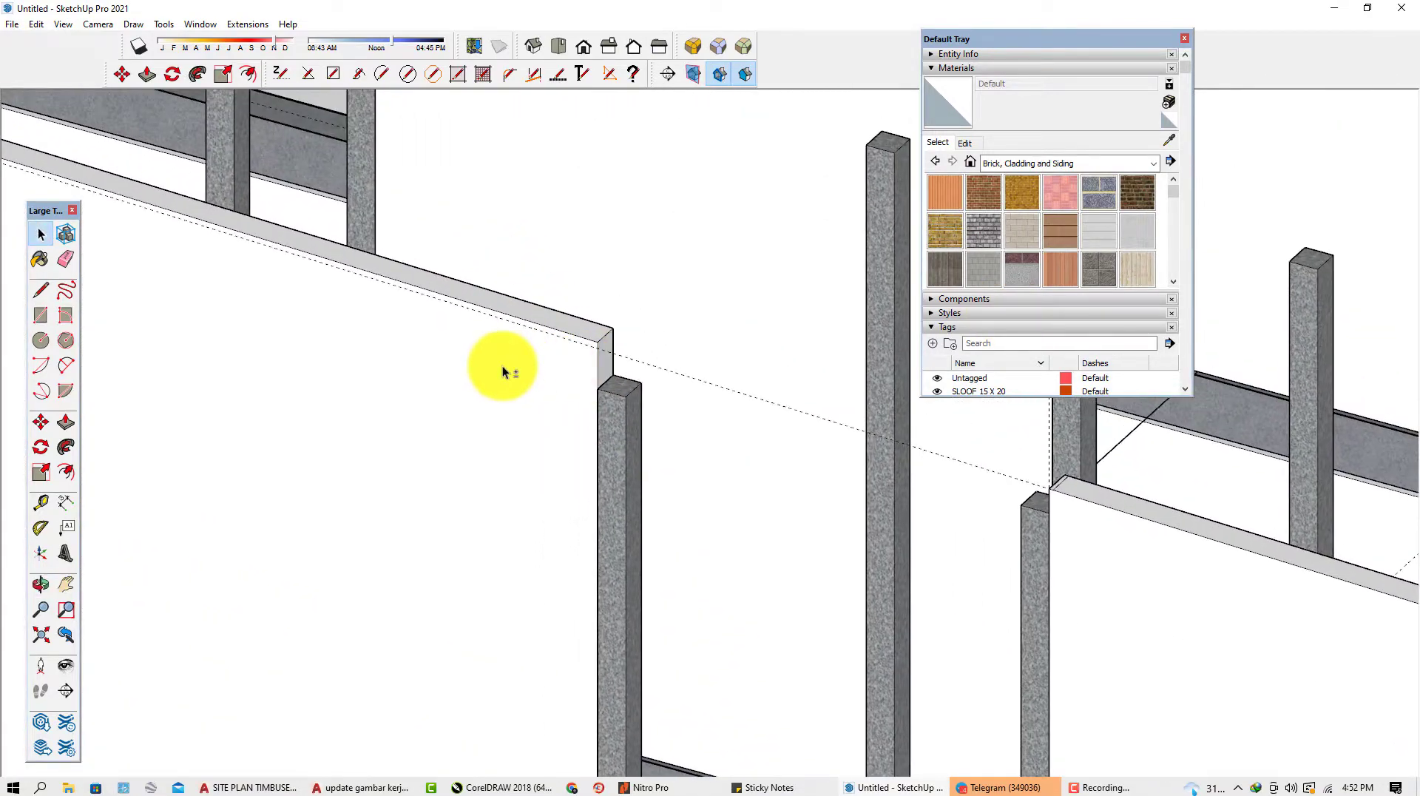
pyautogui.doubleClick(501, 371)
pyautogui.press('l')
pyautogui.scroll(2, 588, 342)
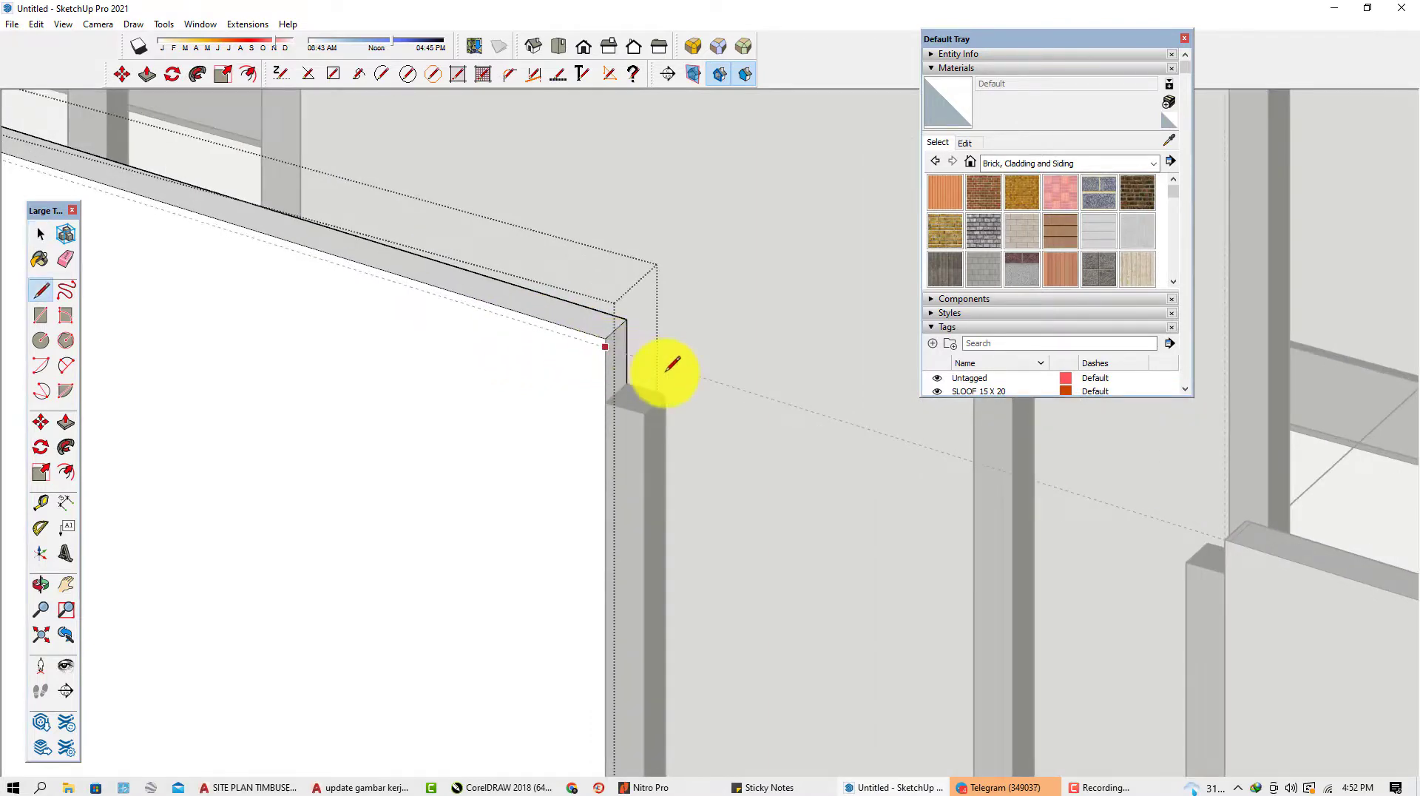
pyautogui.scroll(-5, 794, 411)
pyautogui.keyDown('shift'); pyautogui.moveTo(392, 323); pyautogui.dragTo(513, 352, button='middle'); pyautogui.keyUp('shift')
pyautogui.scroll(3, 363, 273)
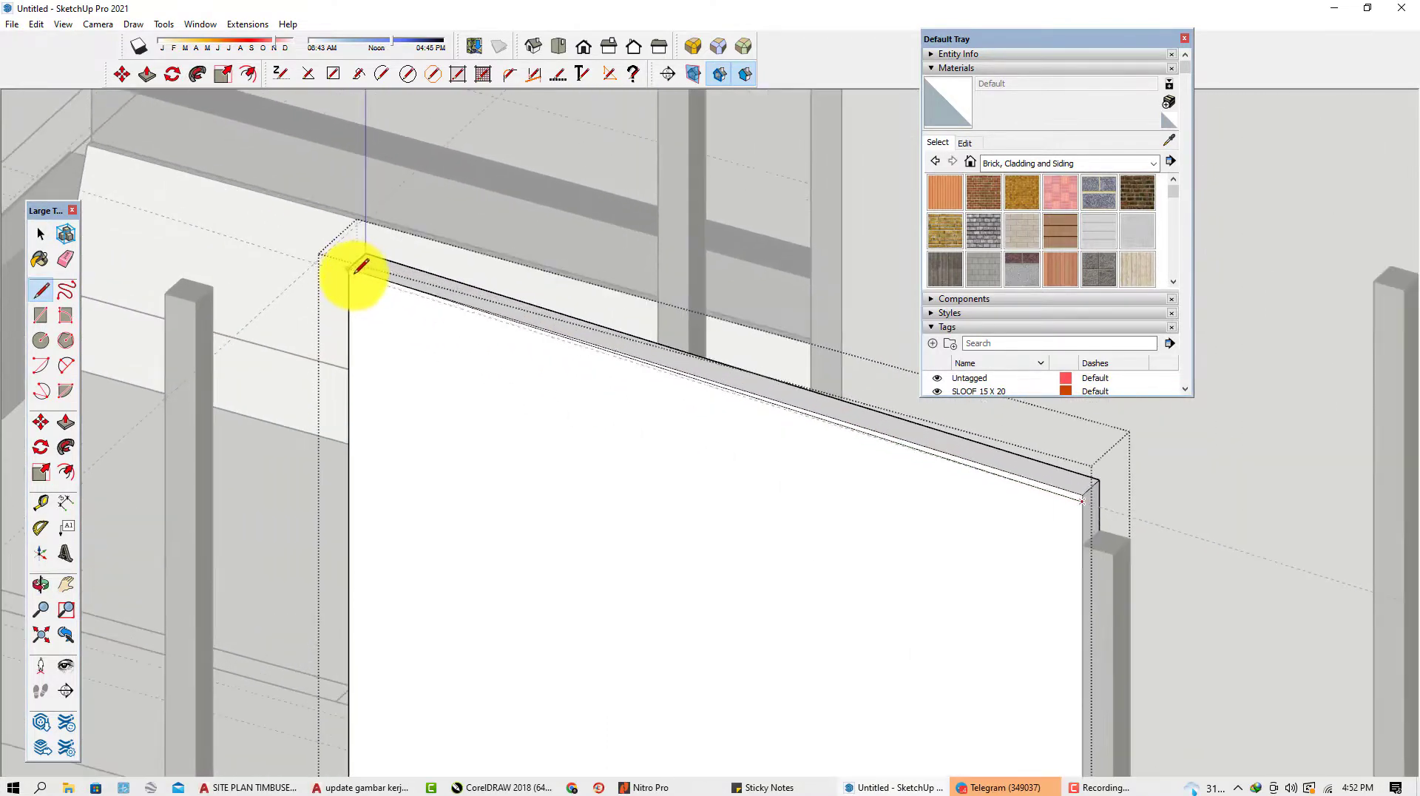
pyautogui.click(118, 201)
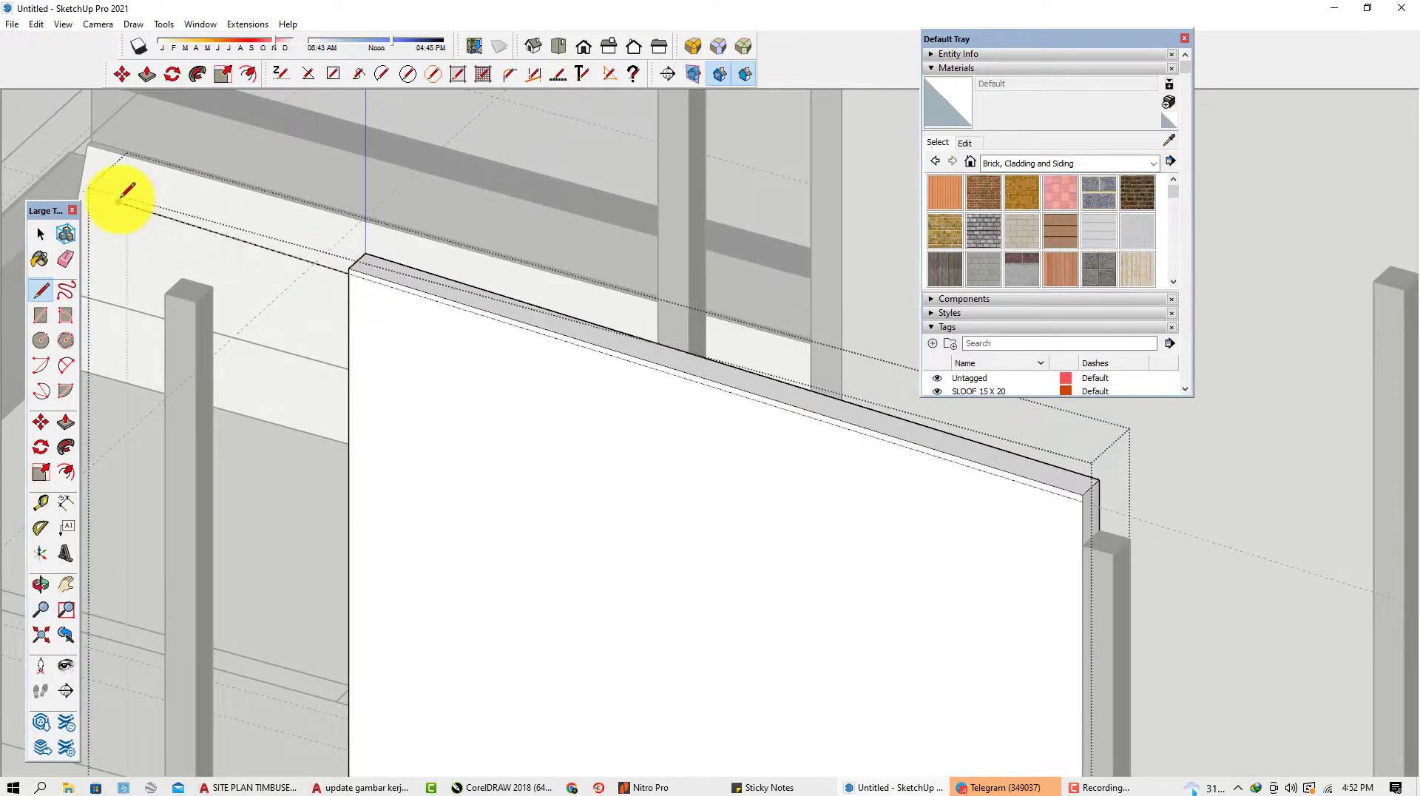
# Push/Pull the thin strip above the new line back through the wall's thickness, lowering the panel's top to the guide level.
pyautogui.scroll(2, 1103, 513)
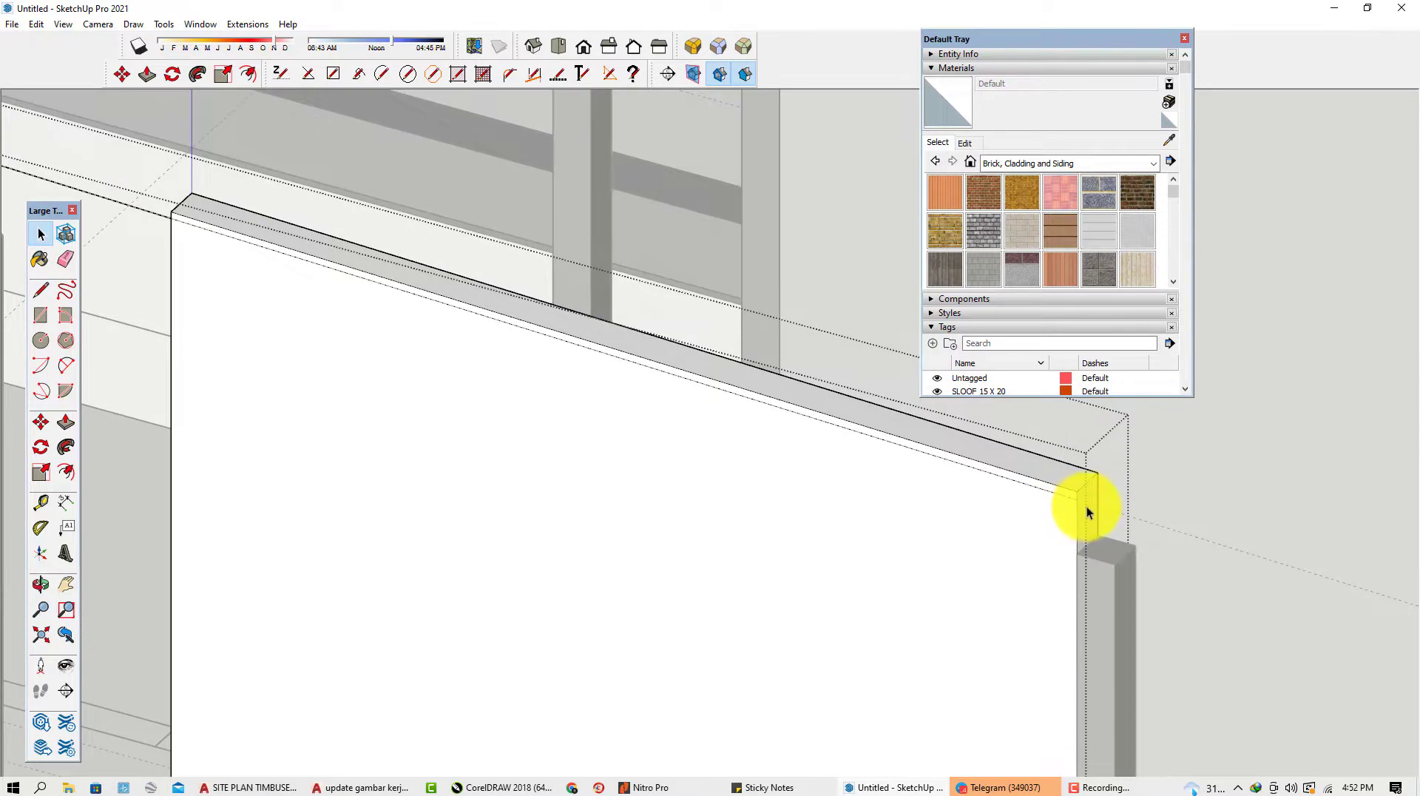
pyautogui.scroll(3, 1077, 497)
pyautogui.scroll(2, 1065, 494)
pyautogui.press('p')
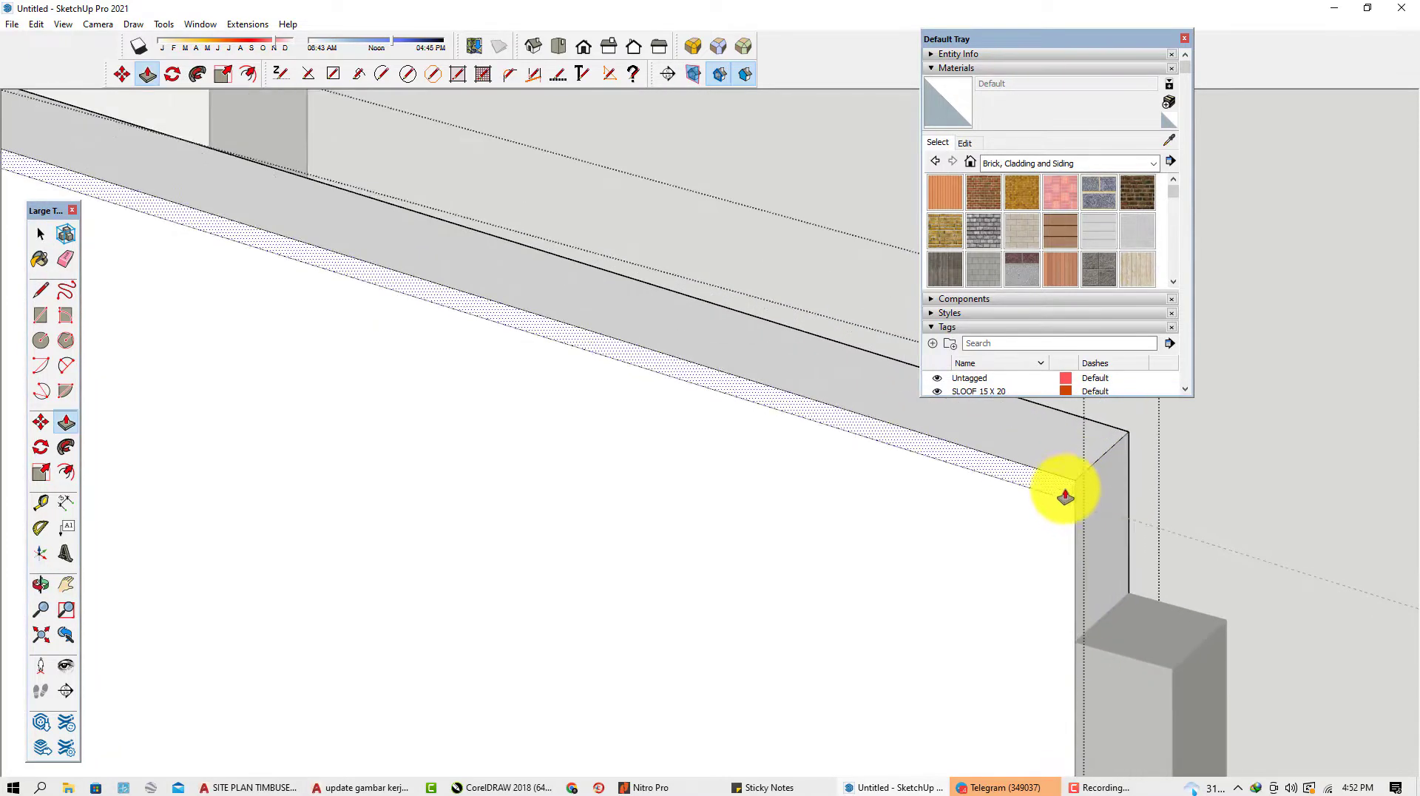
pyautogui.click(1068, 481)
pyautogui.click(1126, 435)
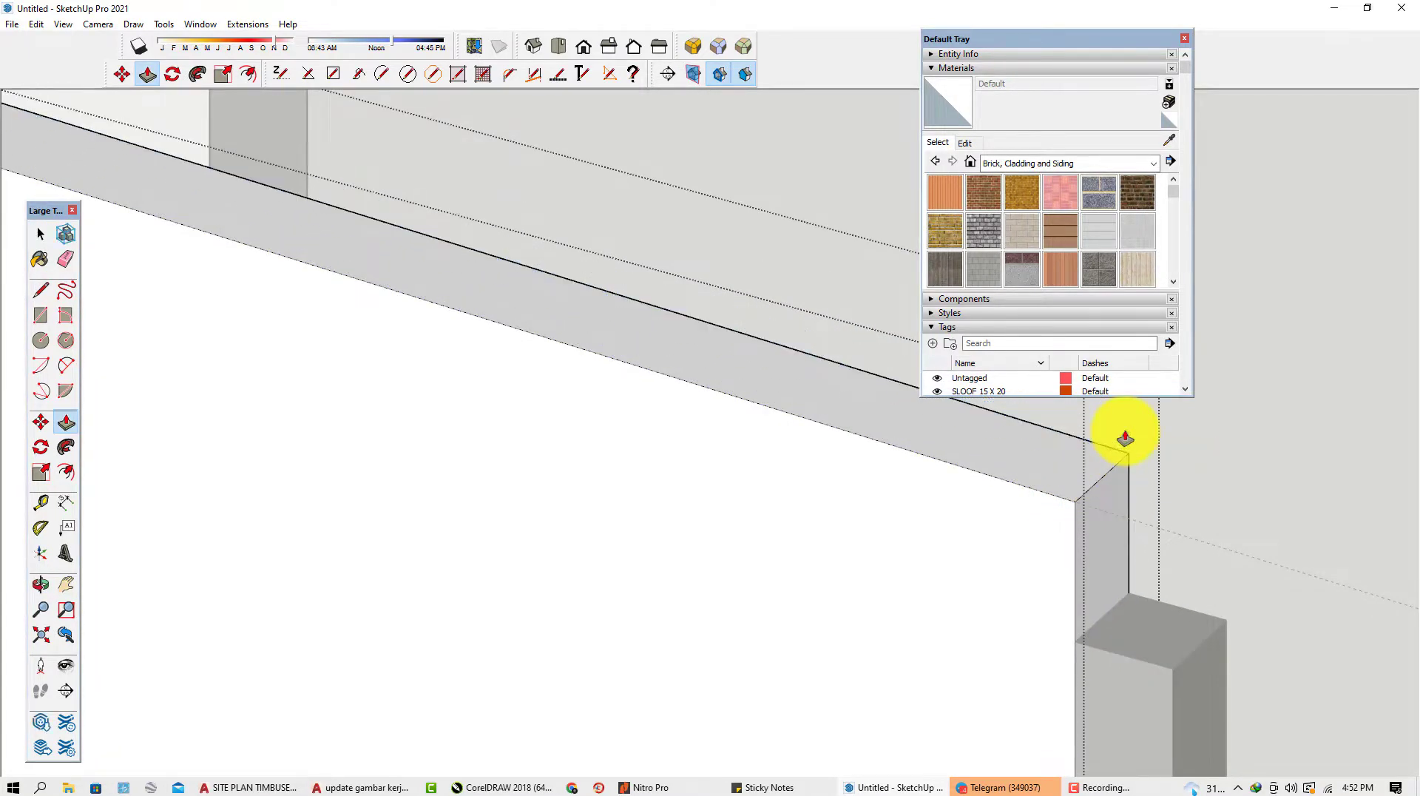
pyautogui.scroll(-3, 1128, 459)
pyautogui.scroll(-3, 1035, 484)
pyautogui.scroll(-2, 813, 473)
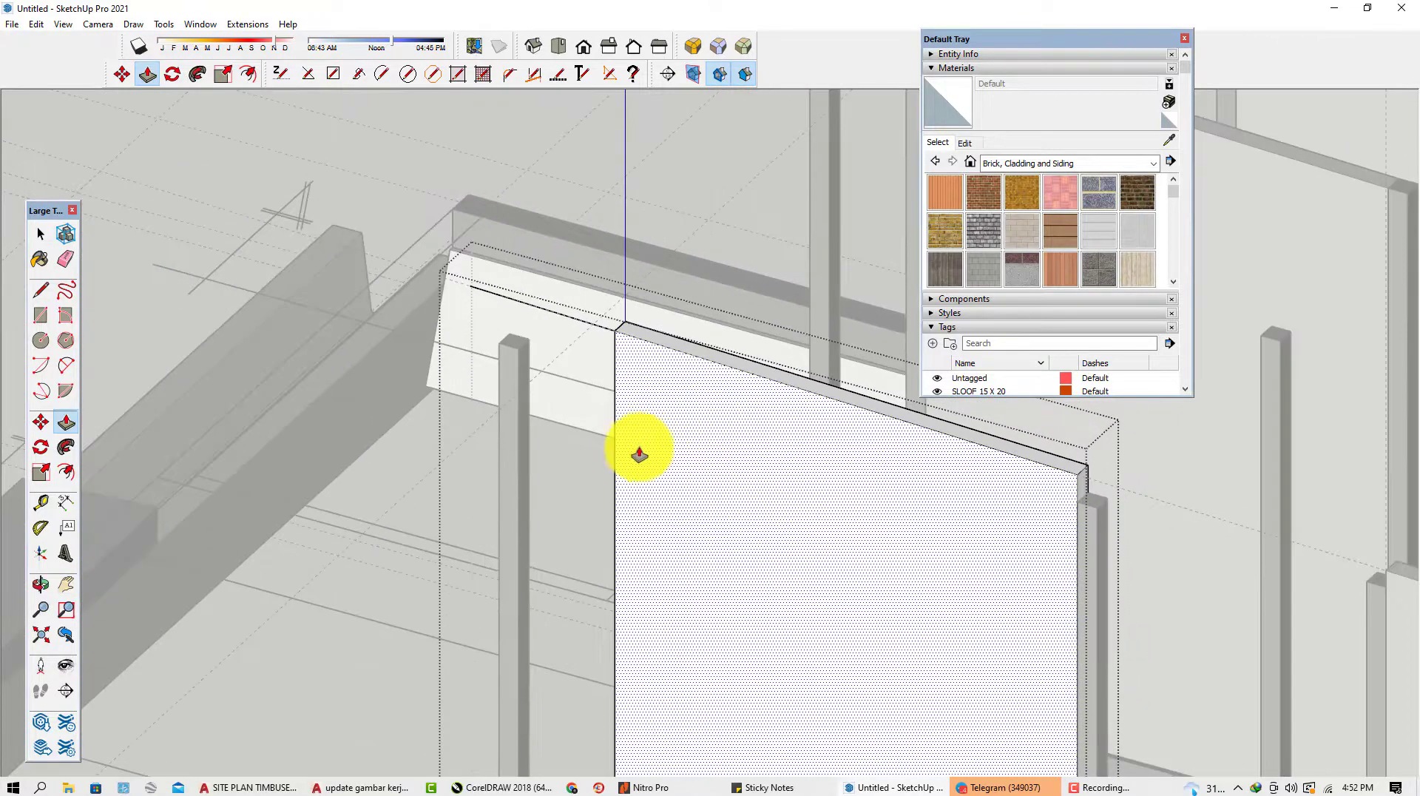
pyautogui.scroll(-3, 639, 454)
pyautogui.scroll(-3, 507, 358)
pyautogui.press('space')
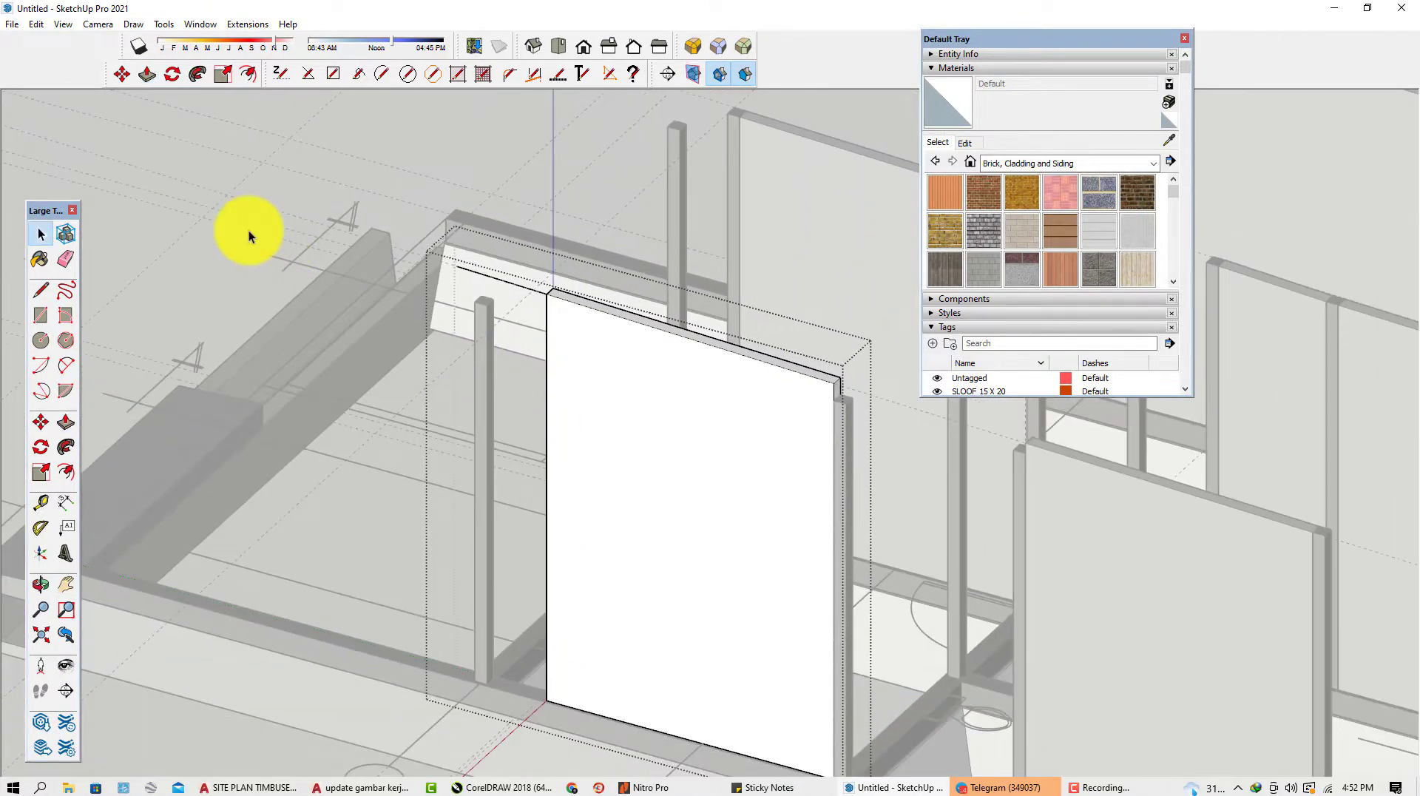
# Open the outer front column's component and Push/Pull its top face up to the extended wall-top line.
pyautogui.scroll(6, 469, 295)
pyautogui.rightClick(471, 301)
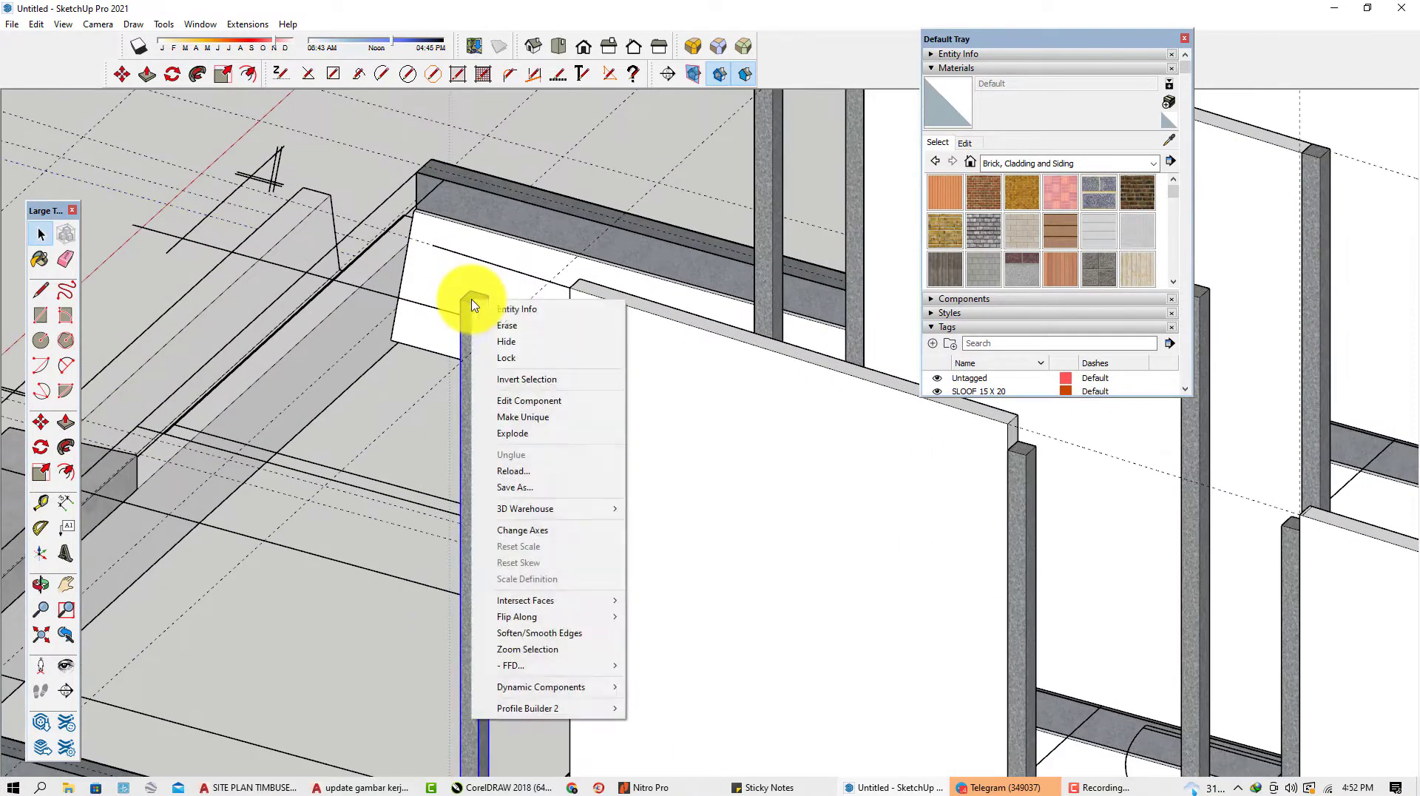
pyautogui.press('Escape')
pyautogui.scroll(5, 469, 308)
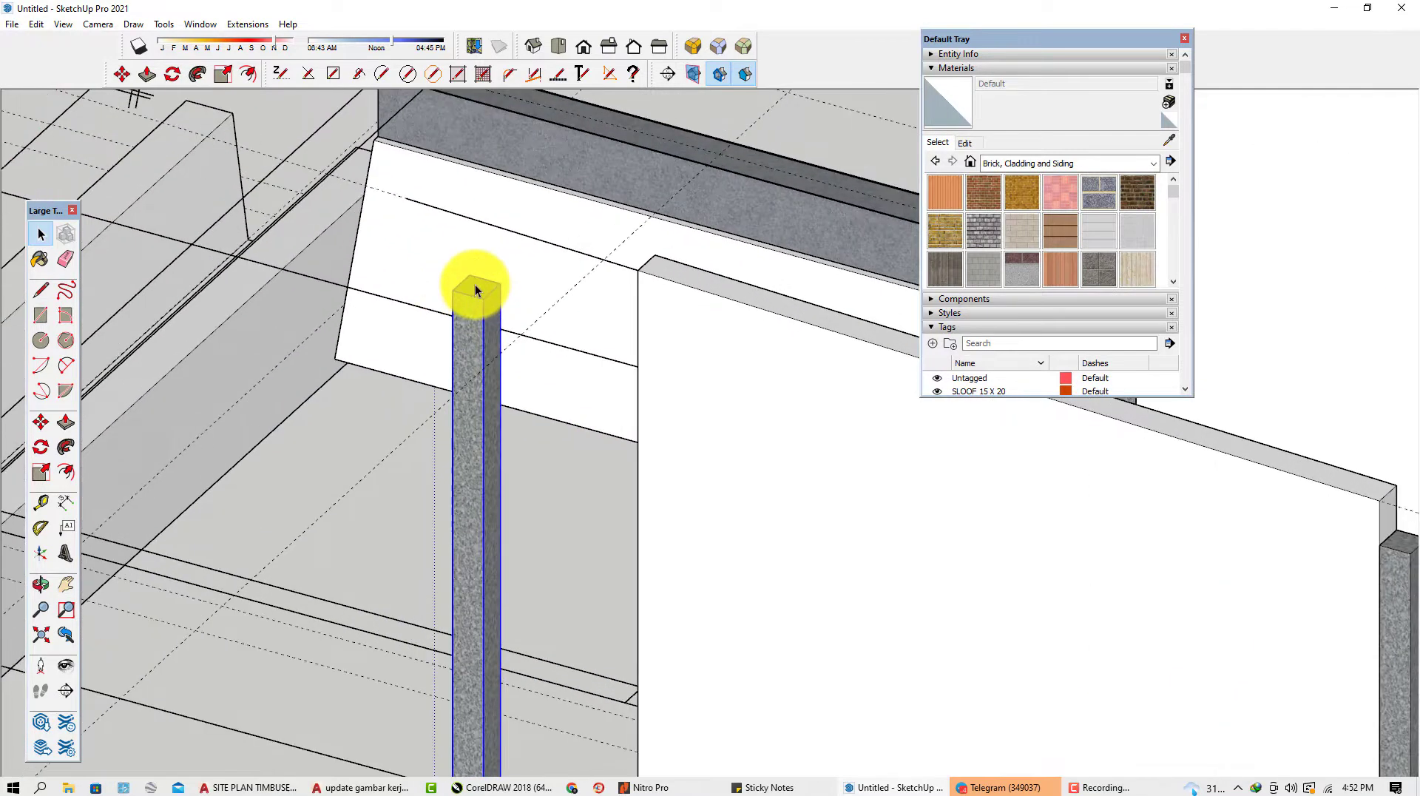
pyautogui.press('p')
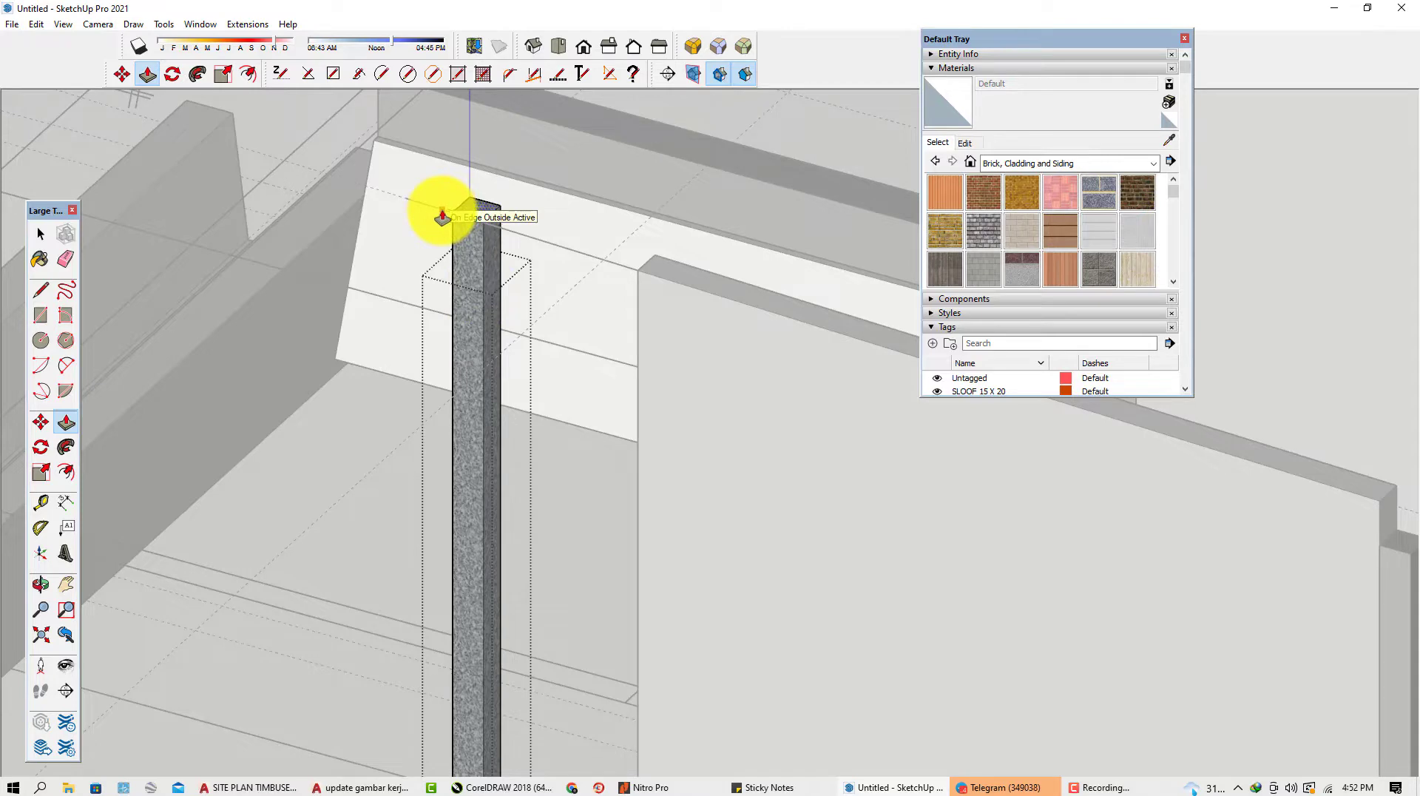
pyautogui.scroll(2, 503, 240)
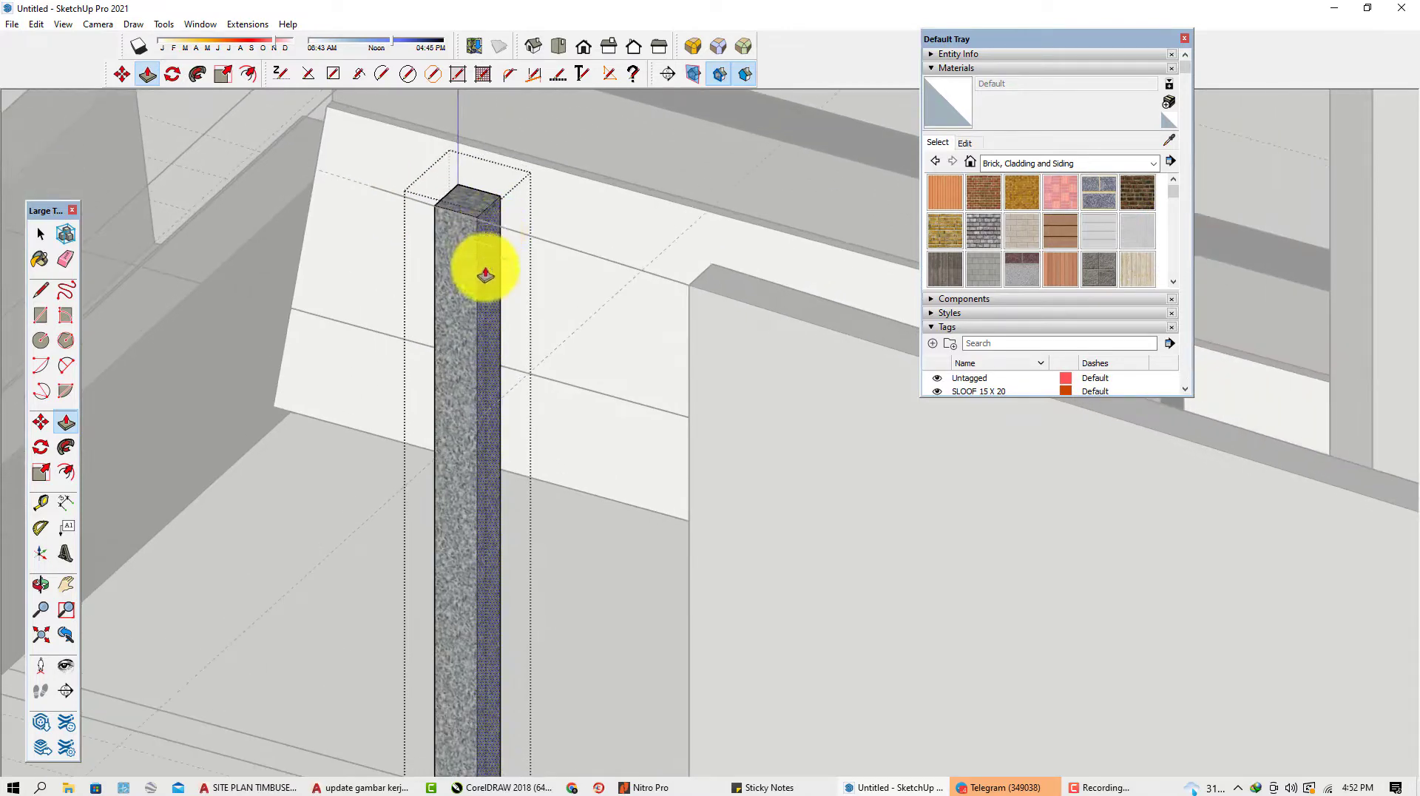
pyautogui.moveTo(485, 275); pyautogui.dragTo(483, 296, button='middle')
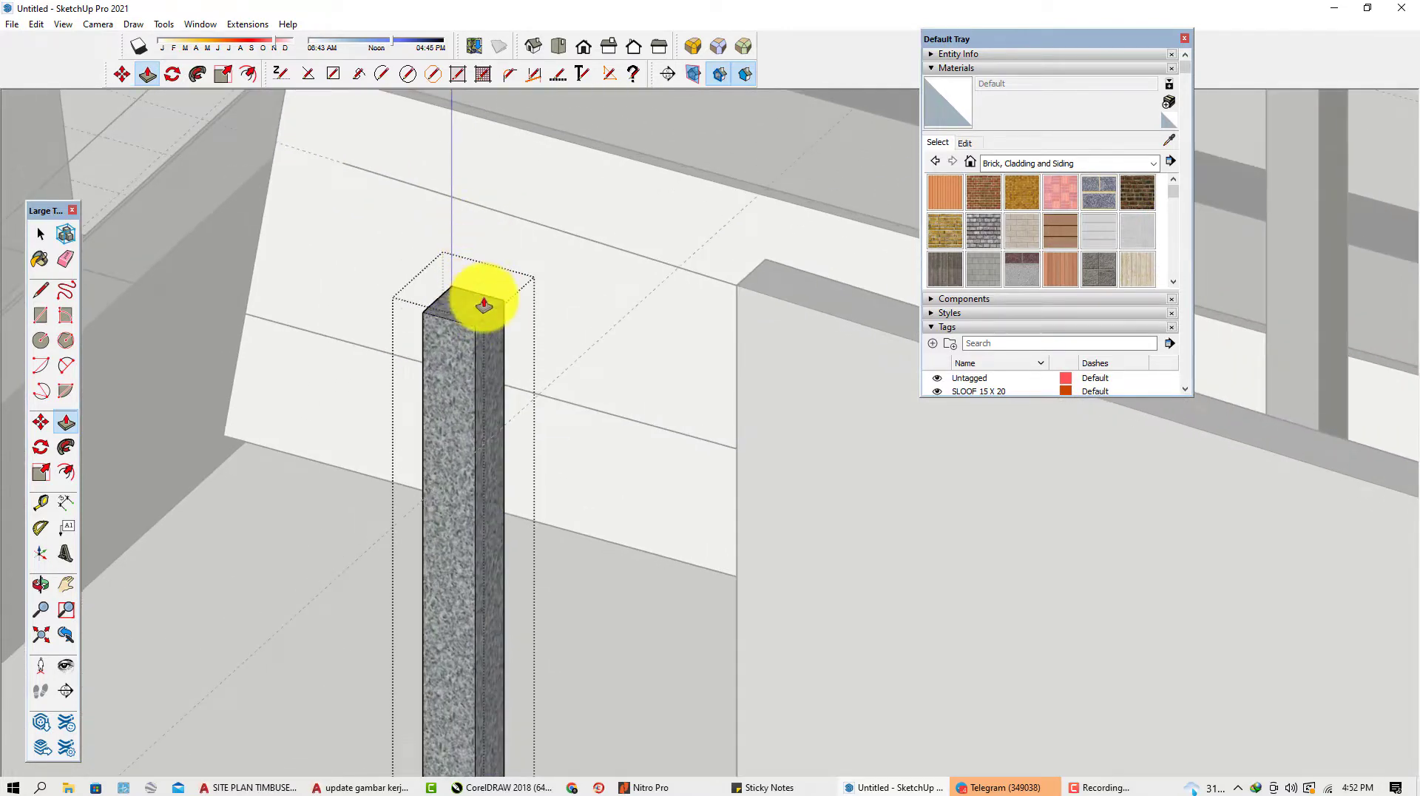
pyautogui.moveTo(481, 291); pyautogui.dragTo(488, 232)
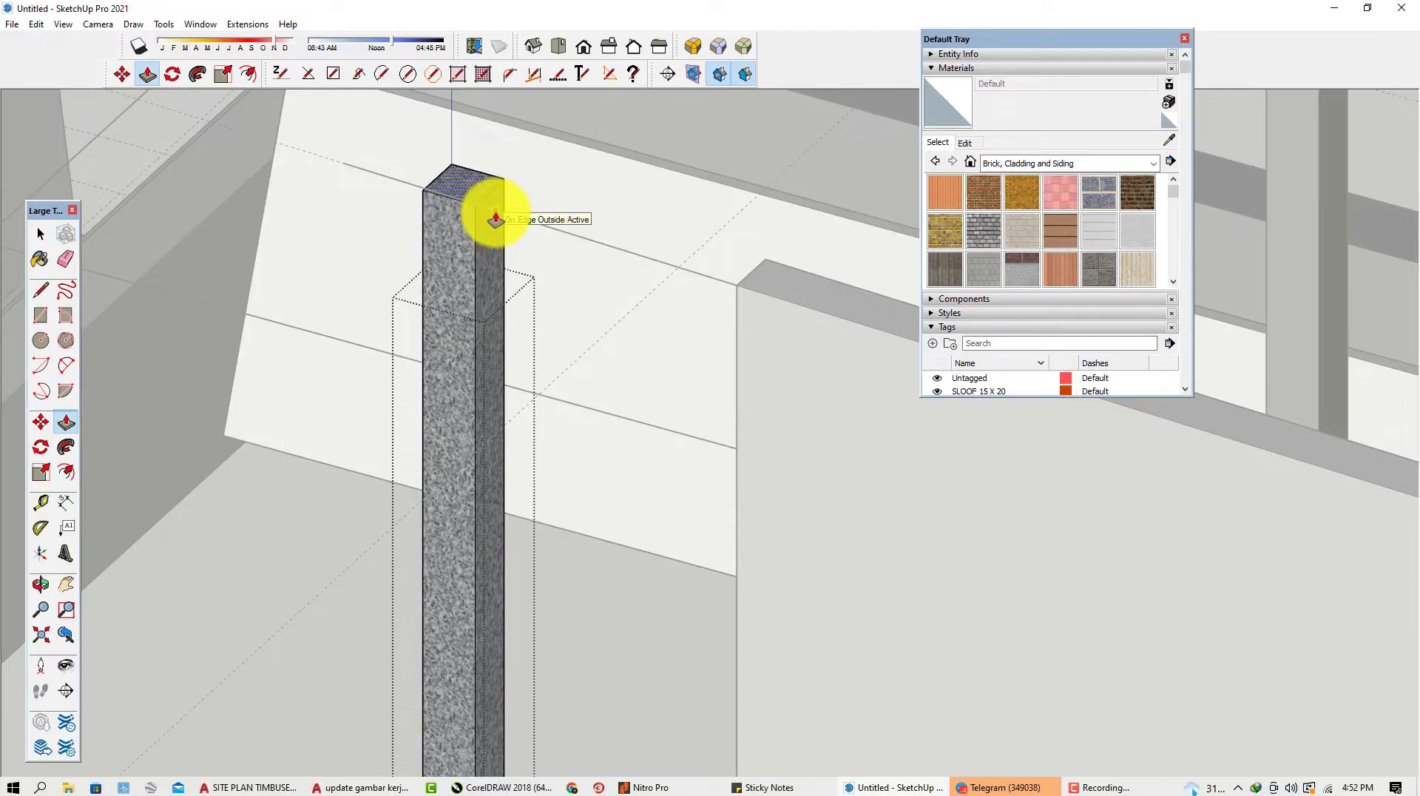
pyautogui.press('space')
# Reopen the lowered front panel's group and draw a line from its upper front corner to the outer column's top.
pyautogui.scroll(-10, 495, 220)
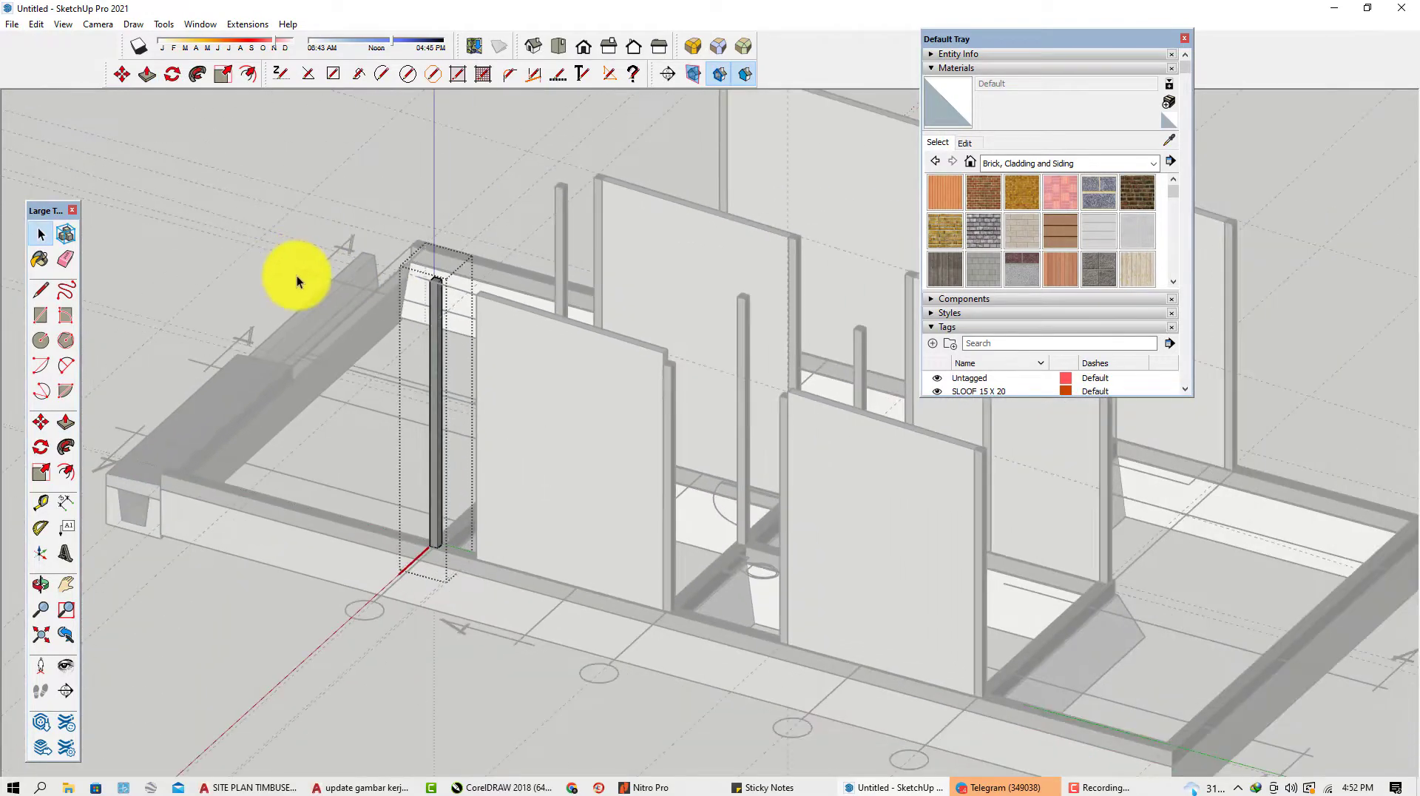
pyautogui.moveTo(165, 216); pyautogui.dragTo(643, 233, button='middle')
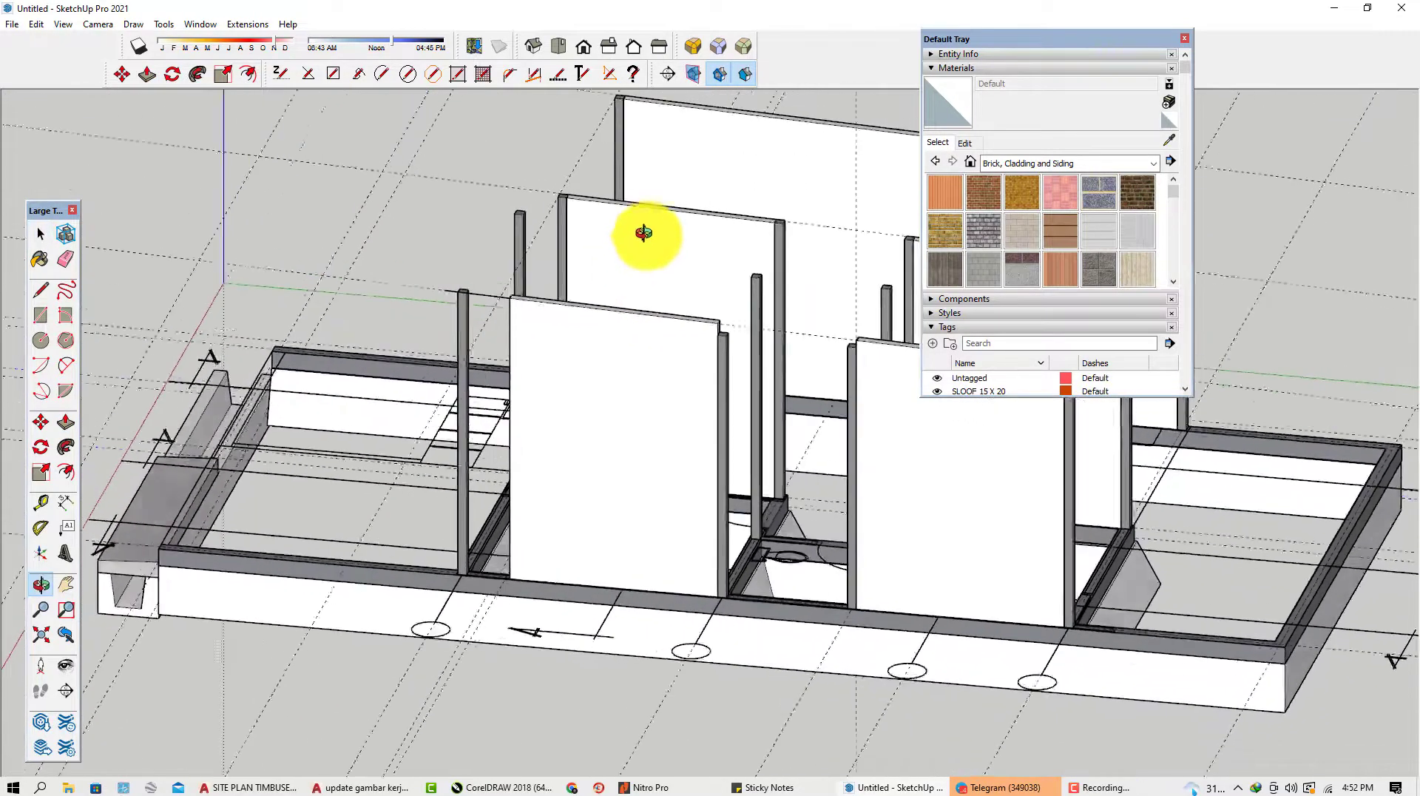
pyautogui.scroll(10, 535, 316)
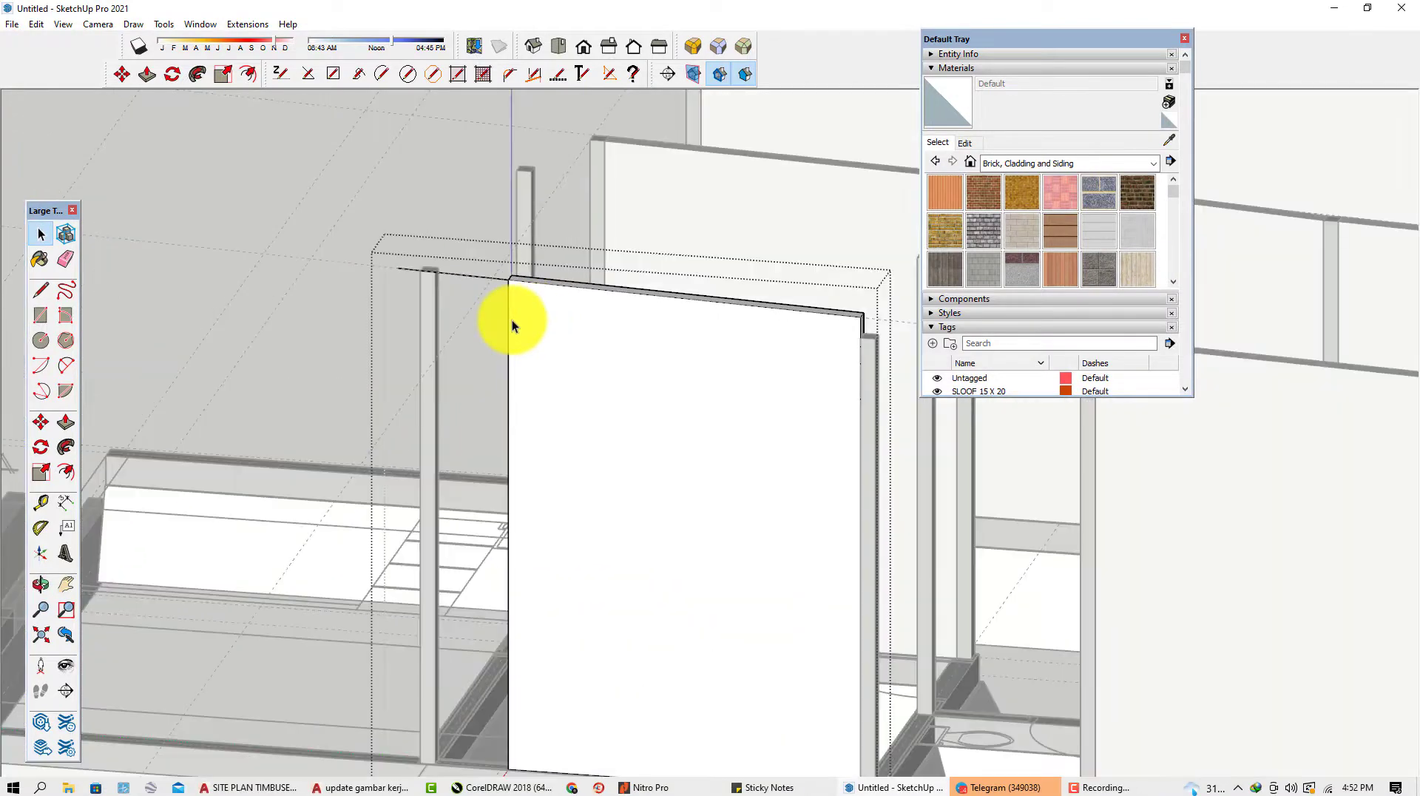
pyautogui.press('l')
pyautogui.scroll(2, 516, 268)
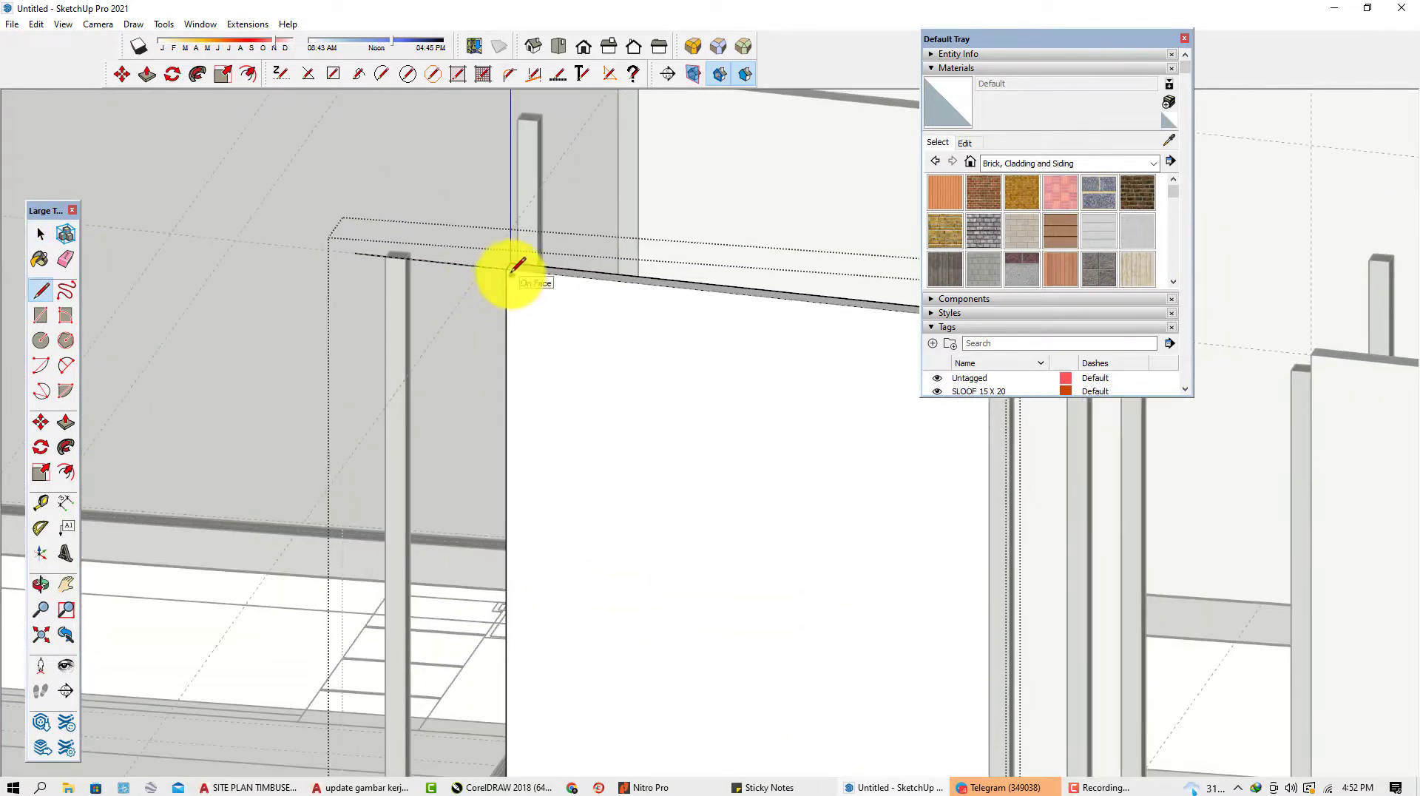
pyautogui.click(507, 268)
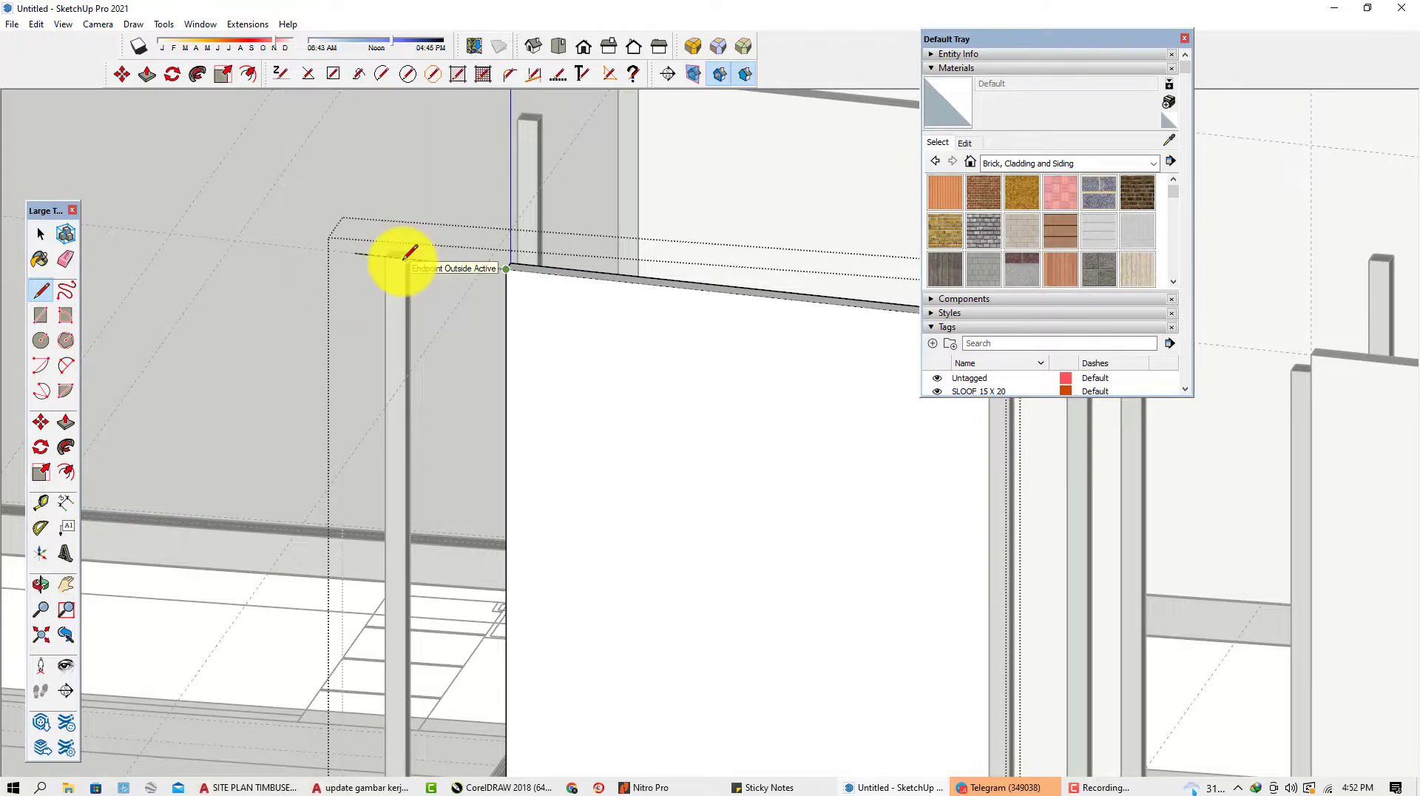
# Continue the outline down the outer column's edge and back along the base to the panel's lower corner, closing the face.
pyautogui.scroll(-5, 466, 498)
pyautogui.scroll(6, 421, 650)
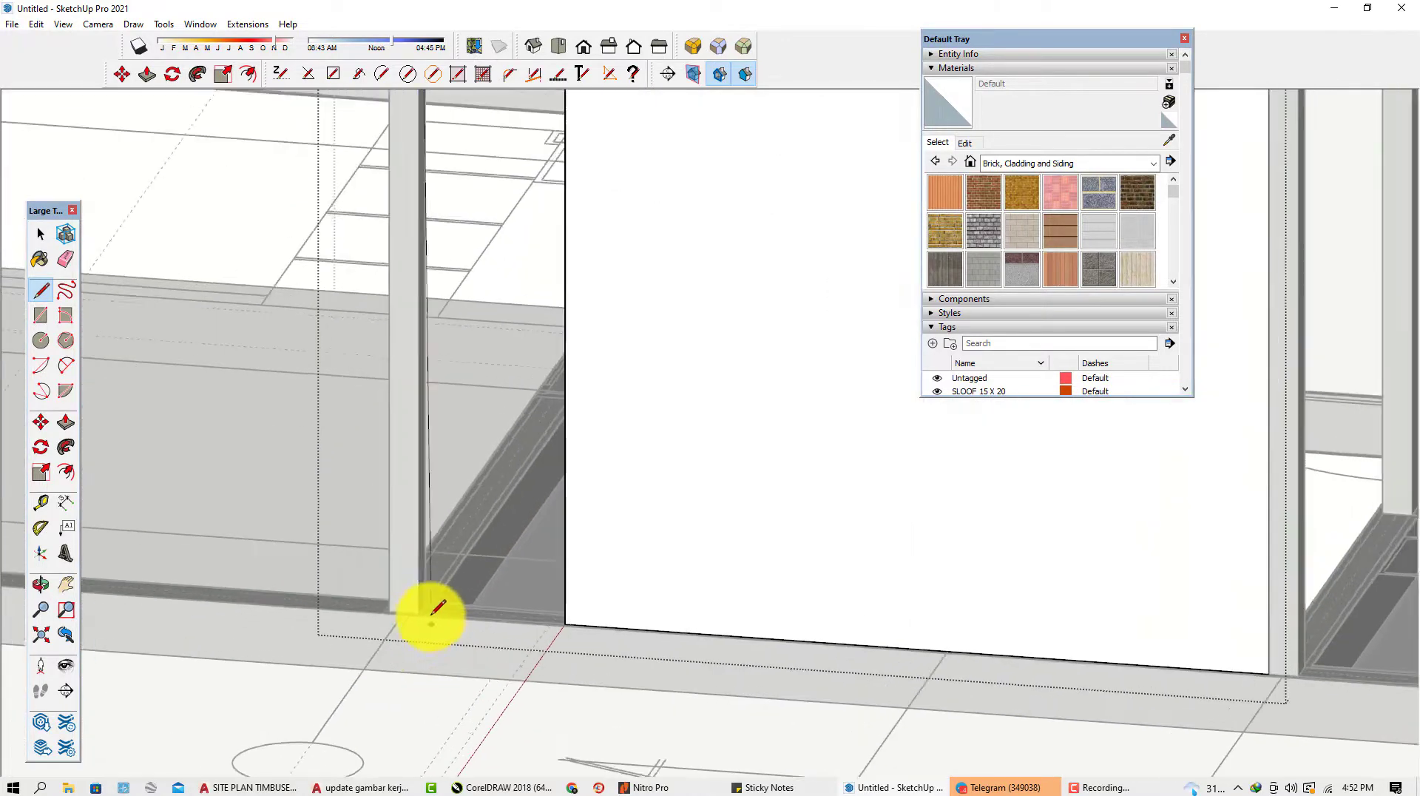
pyautogui.click(407, 608)
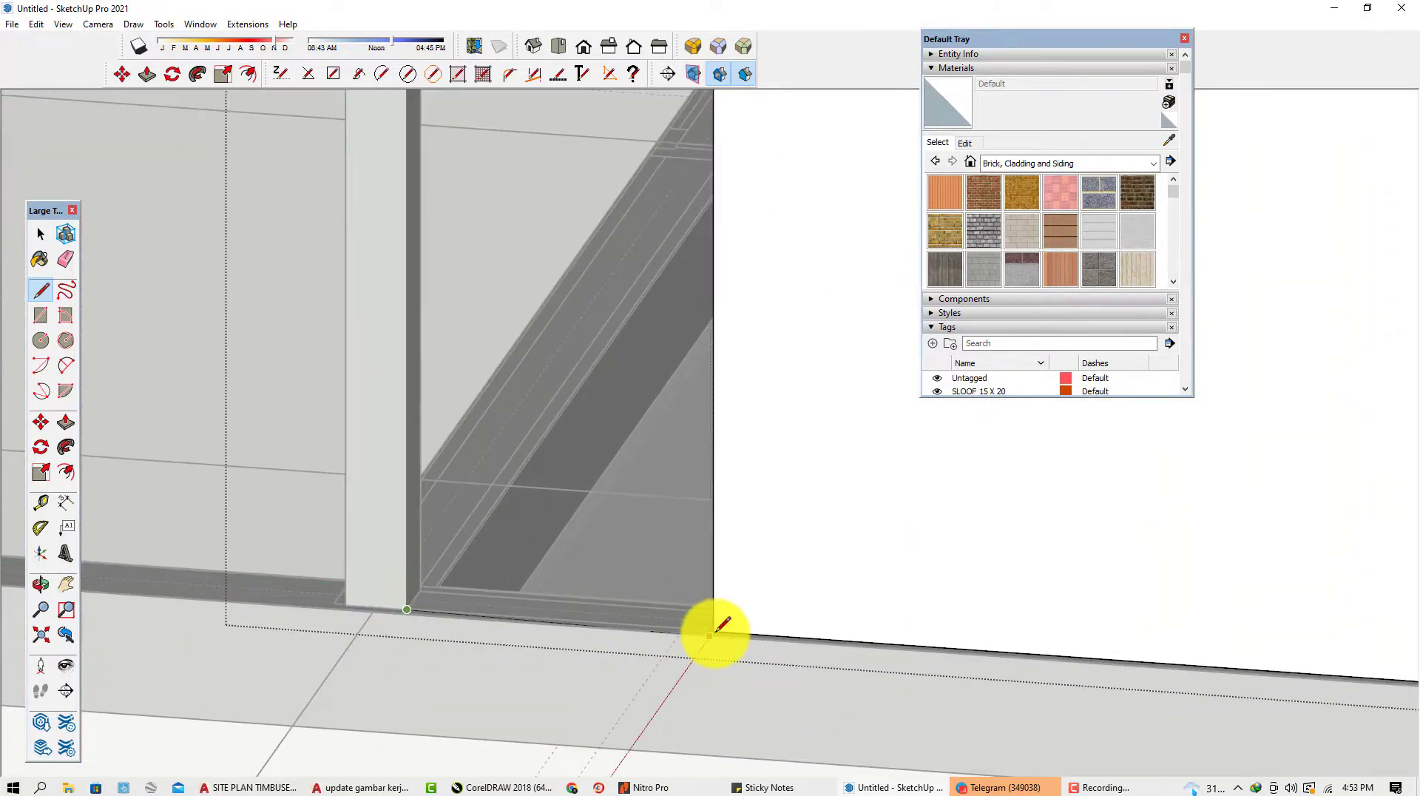
pyautogui.scroll(2, 695, 634)
pyautogui.moveTo(437, 656); pyautogui.dragTo(545, 672, button='middle')
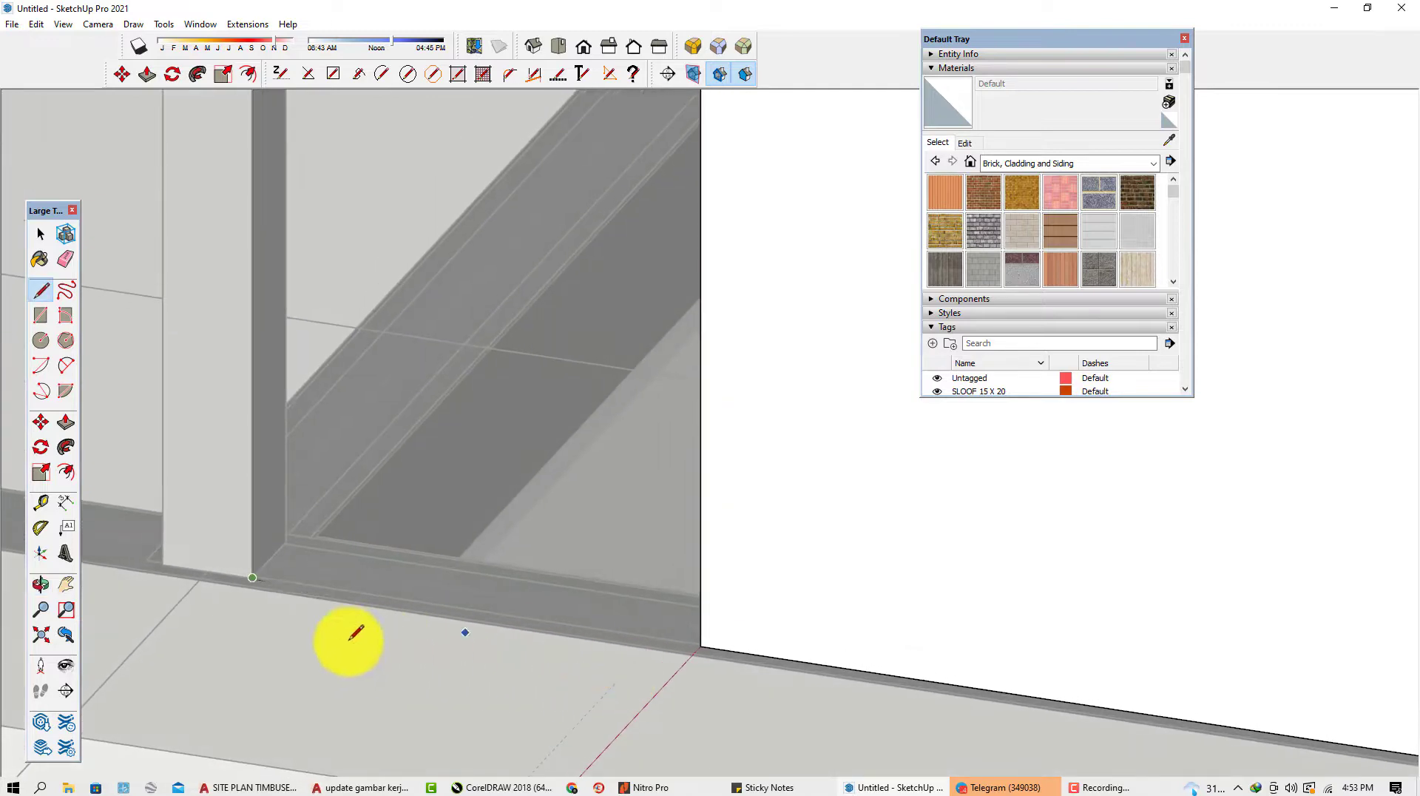
pyautogui.moveTo(208, 675); pyautogui.dragTo(431, 673, button='middle')
pyautogui.click(654, 661)
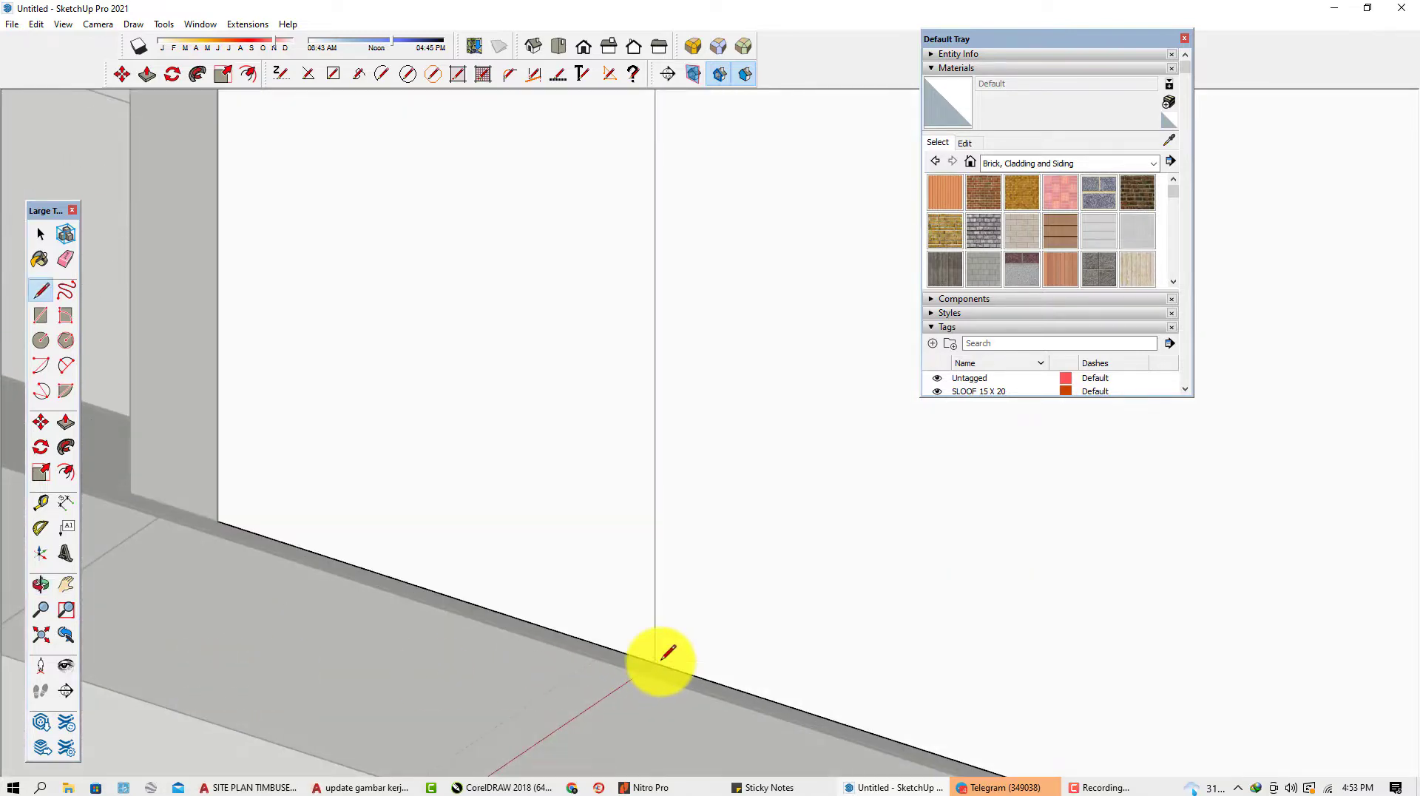
# Push/Pull the new face between panel and outer column back to match the panel's wall thickness.
pyautogui.scroll(-3, 659, 656)
pyautogui.scroll(-3, 653, 493)
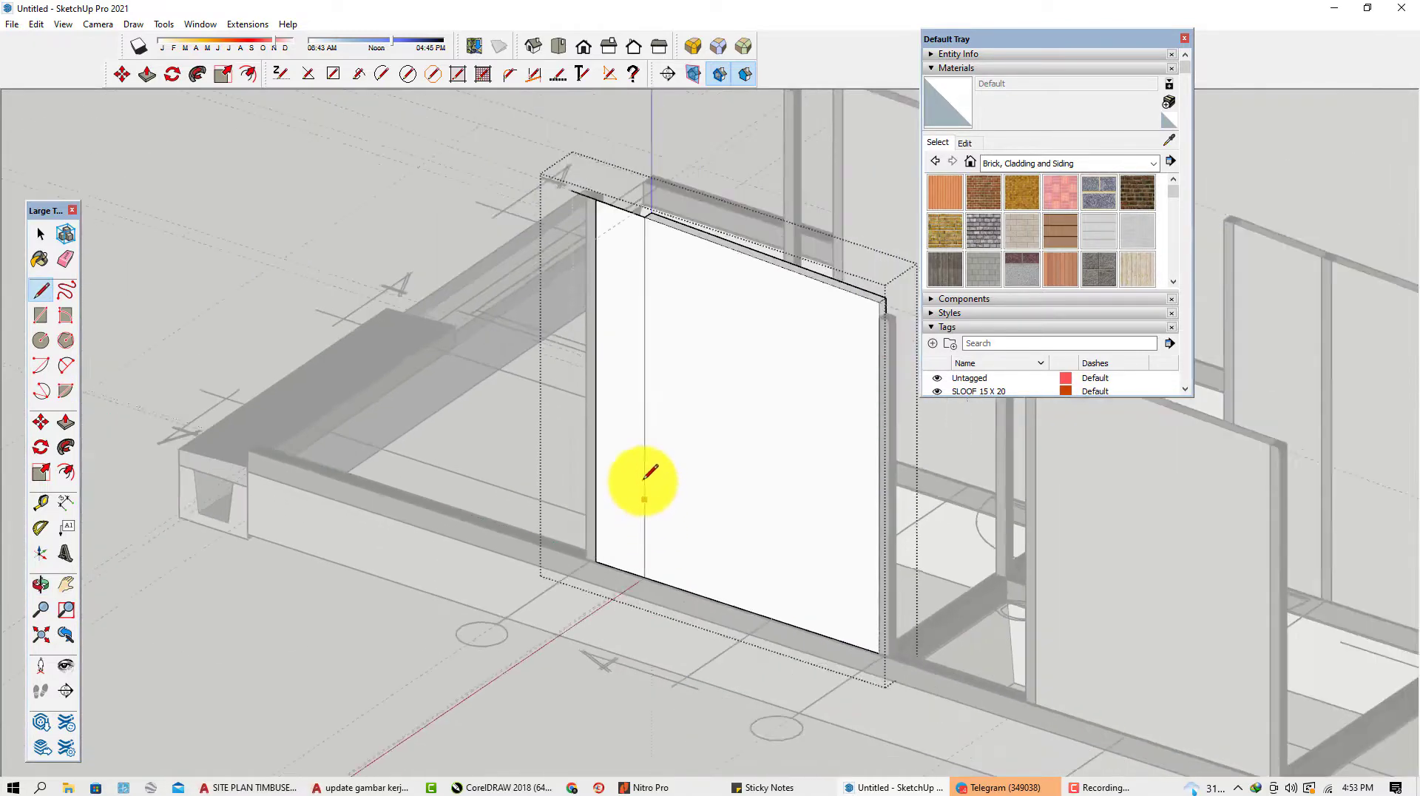
pyautogui.moveTo(651, 476); pyautogui.dragTo(638, 593, button='middle')
pyautogui.scroll(5, 644, 349)
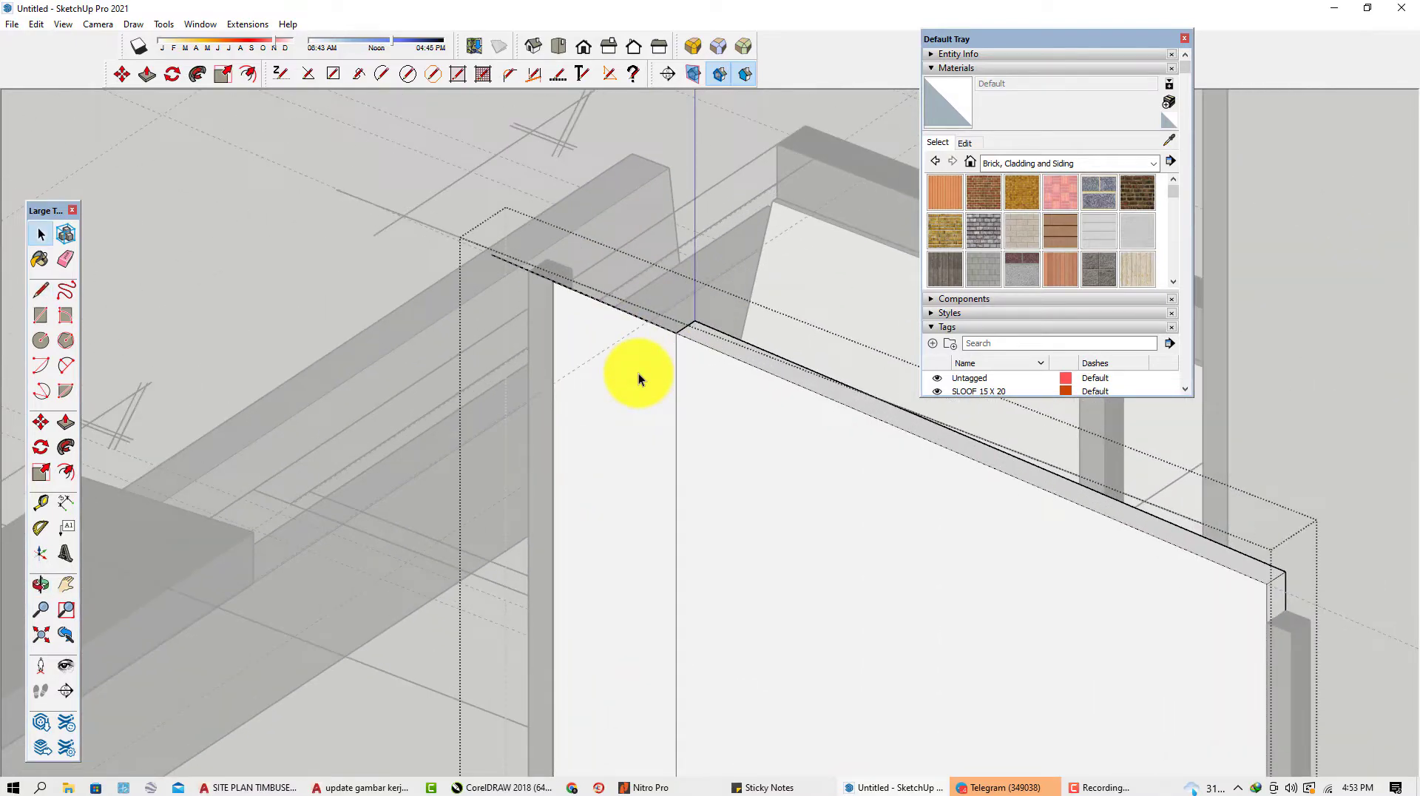
pyautogui.press('p')
pyautogui.scroll(3, 638, 372)
pyautogui.click(709, 332)
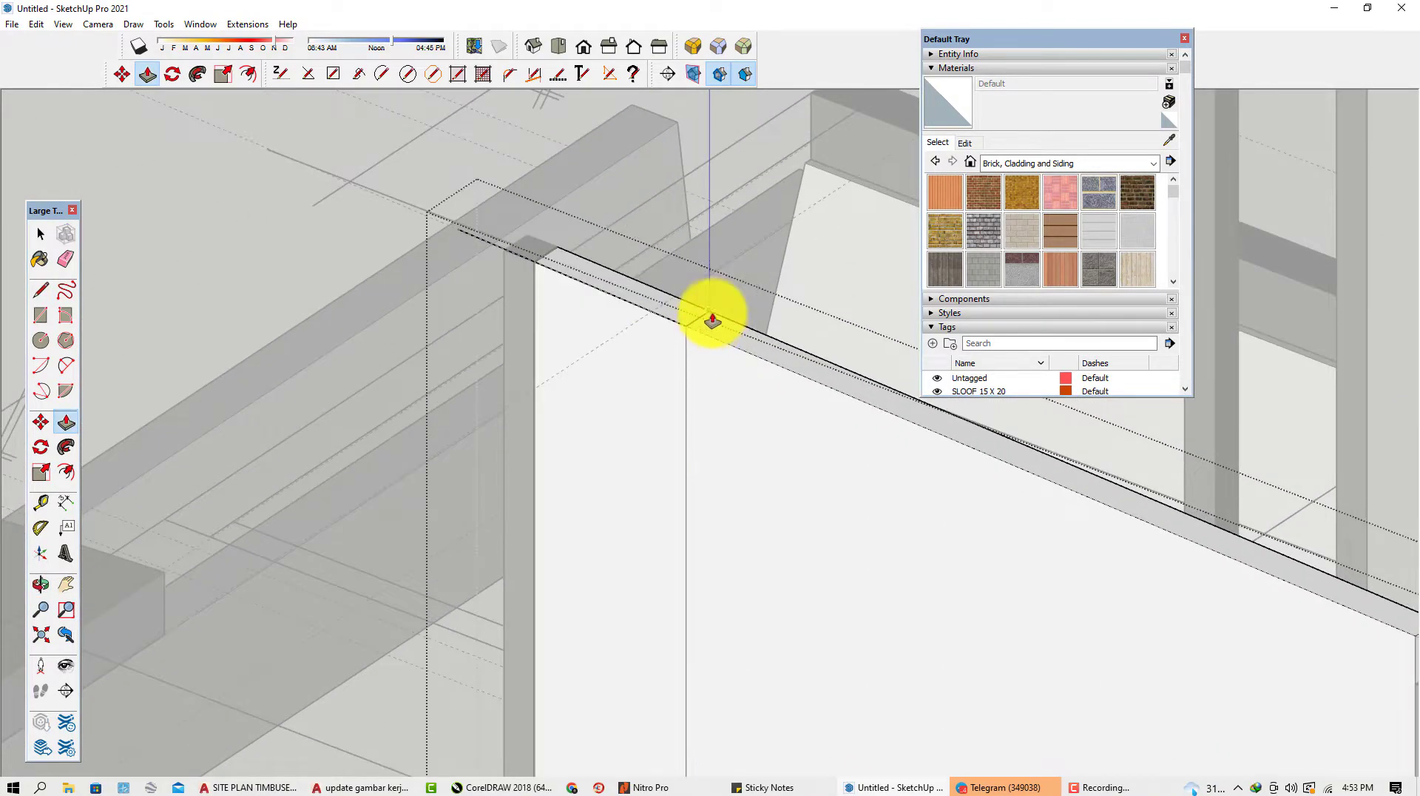
pyautogui.click(712, 318)
# Erase the vertical seam lines between the extension and the original panel, and close the wall group.
pyautogui.press('e')
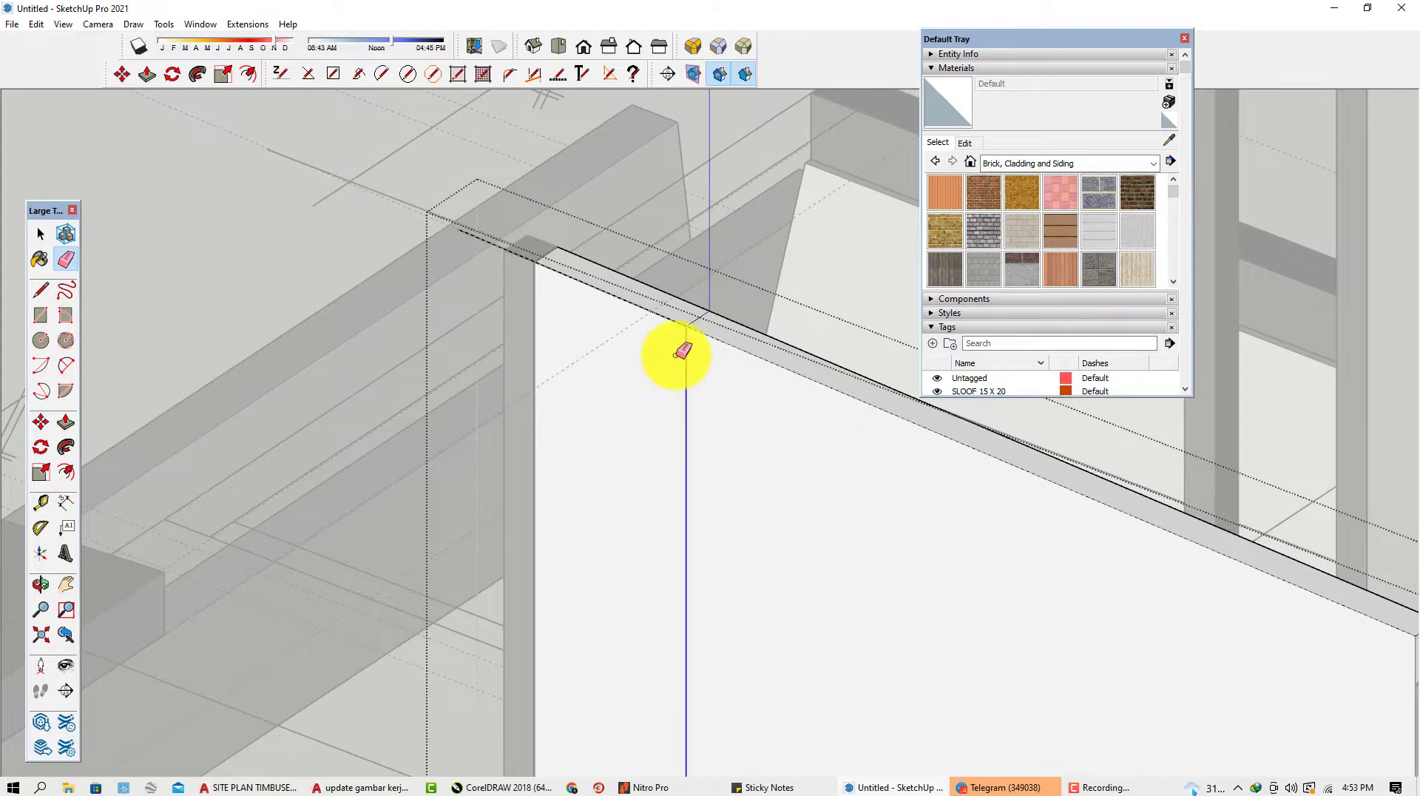
pyautogui.moveTo(705, 313); pyautogui.dragTo(699, 345, button='middle')
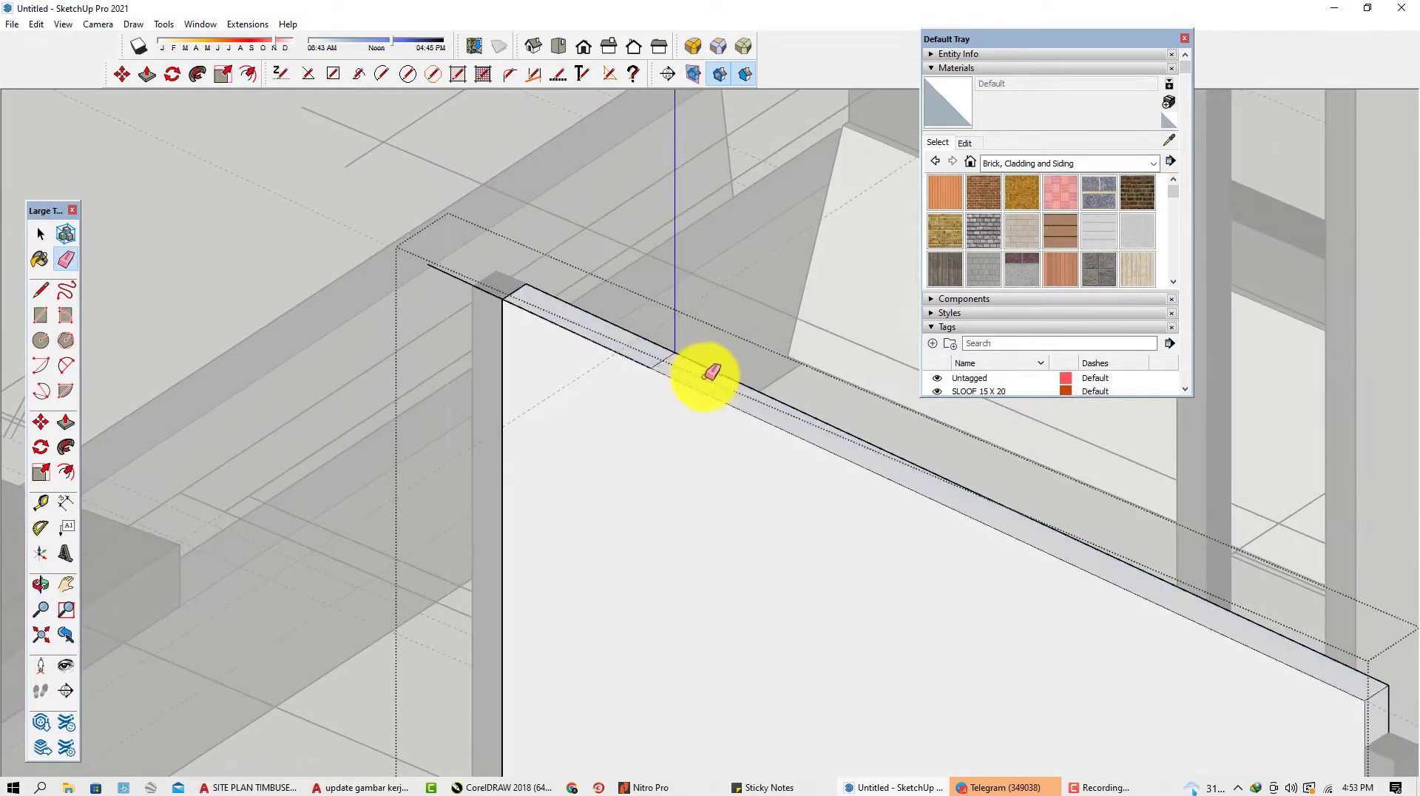
pyautogui.moveTo(639, 401)
pyautogui.mouseDown(button='middle')
pyautogui.moveTo(355, 434)
pyautogui.moveTo(865, 387)
pyautogui.moveTo(453, 403)
pyautogui.moveTo(641, 416)
pyautogui.moveTo(840, 460)
pyautogui.mouseUp(button='middle')
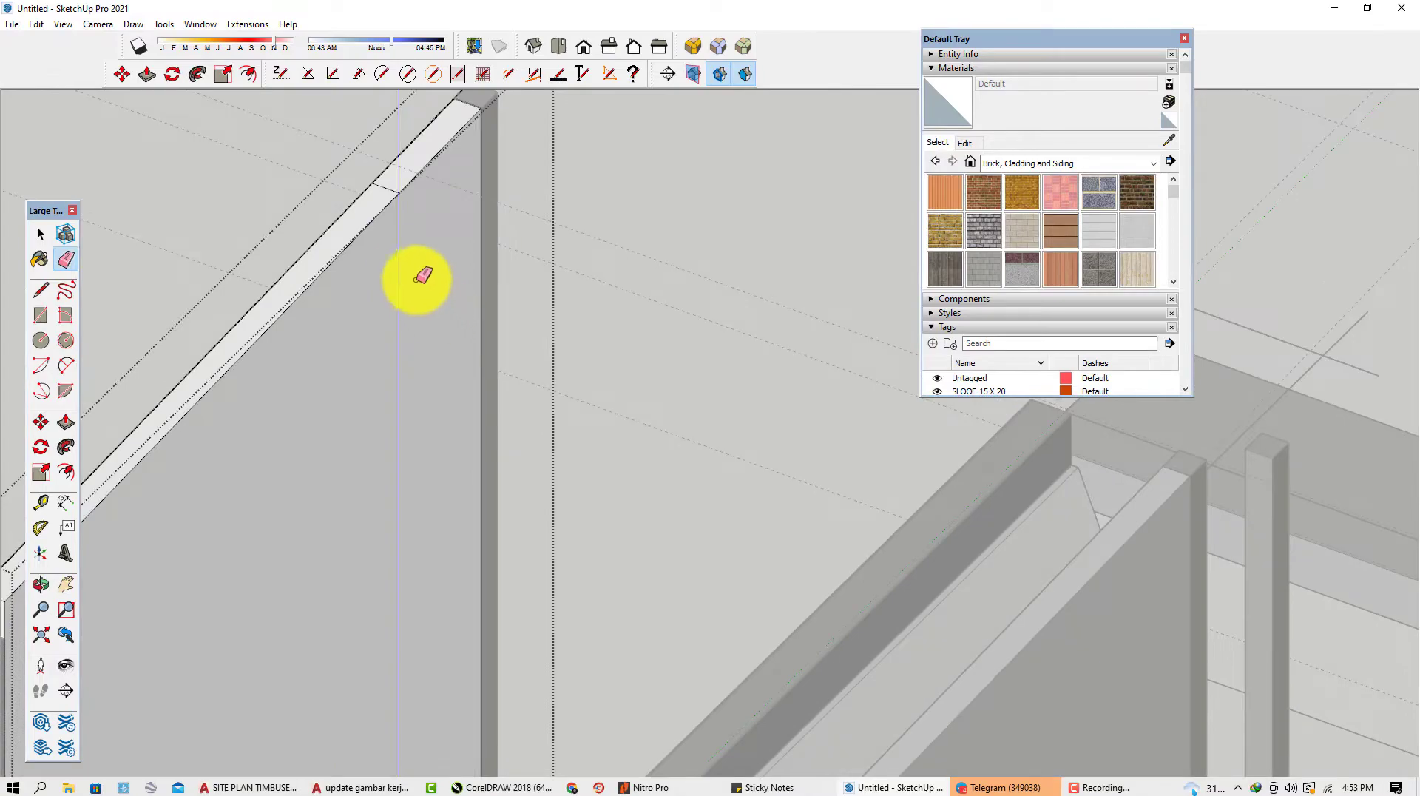
pyautogui.click(387, 190)
pyautogui.hotkey('ctrl', 'z')
pyautogui.press('space')
pyautogui.scroll(-5, 488, 269)
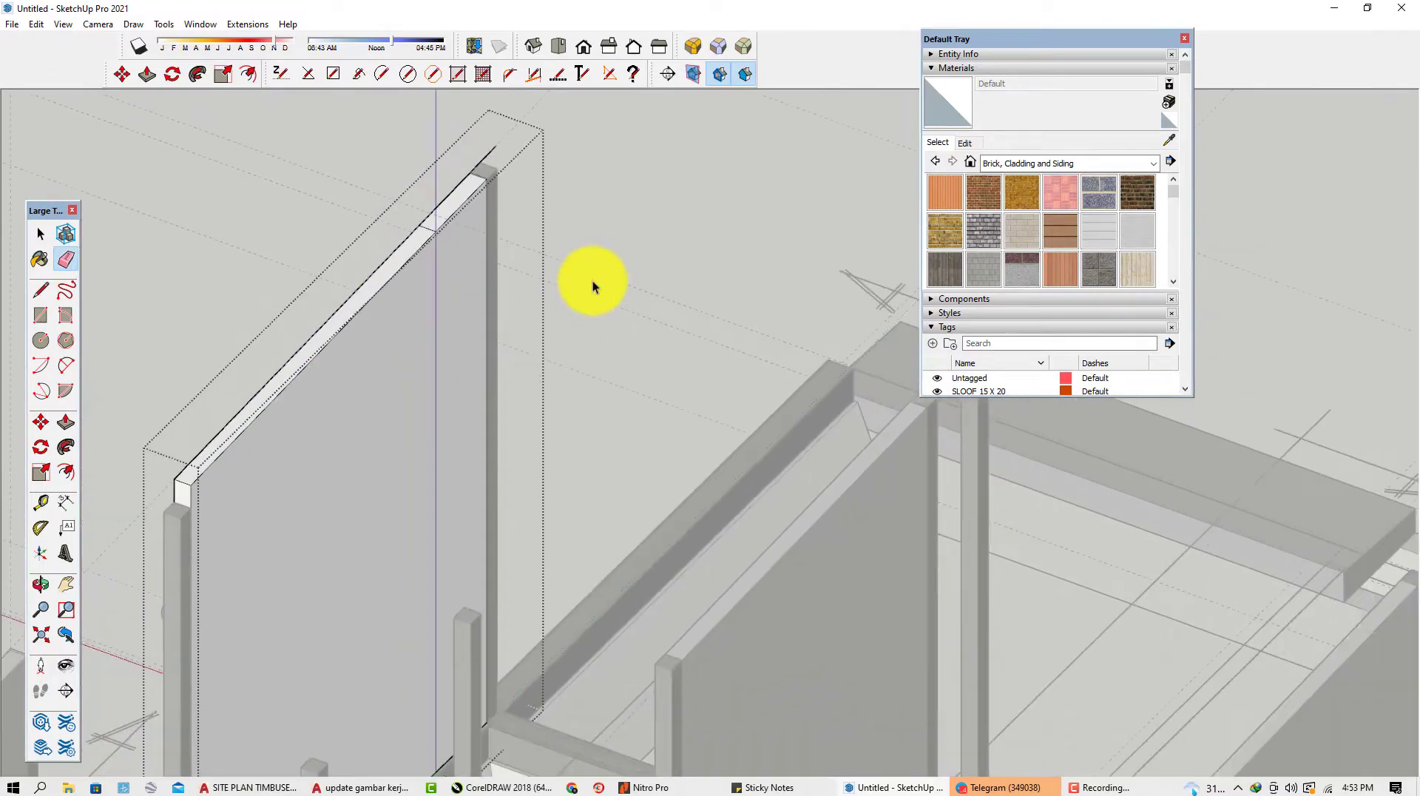
pyautogui.click(643, 210)
pyautogui.moveTo(644, 214); pyautogui.dragTo(395, 380, button='middle')
pyautogui.scroll(3, 532, 393)
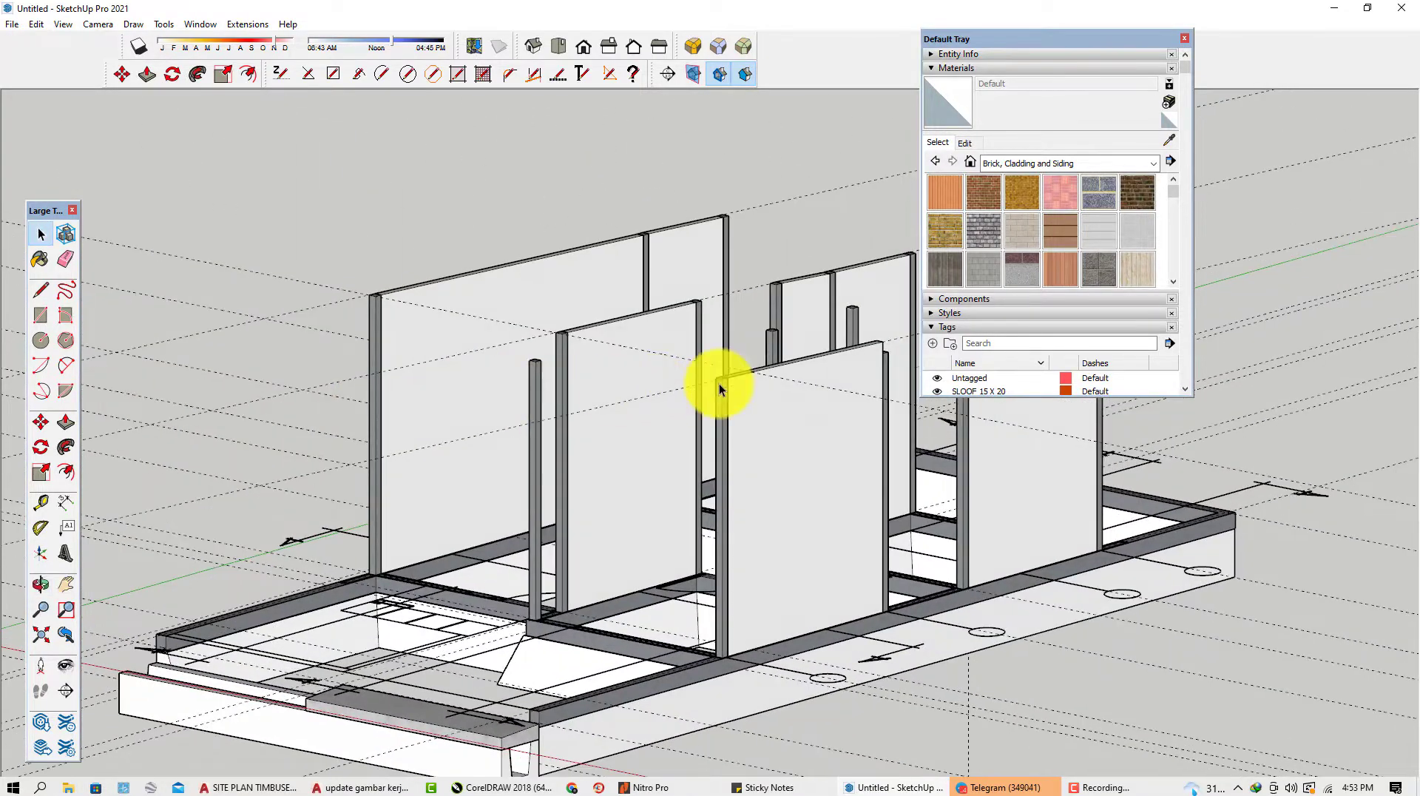
pyautogui.scroll(5, 704, 621)
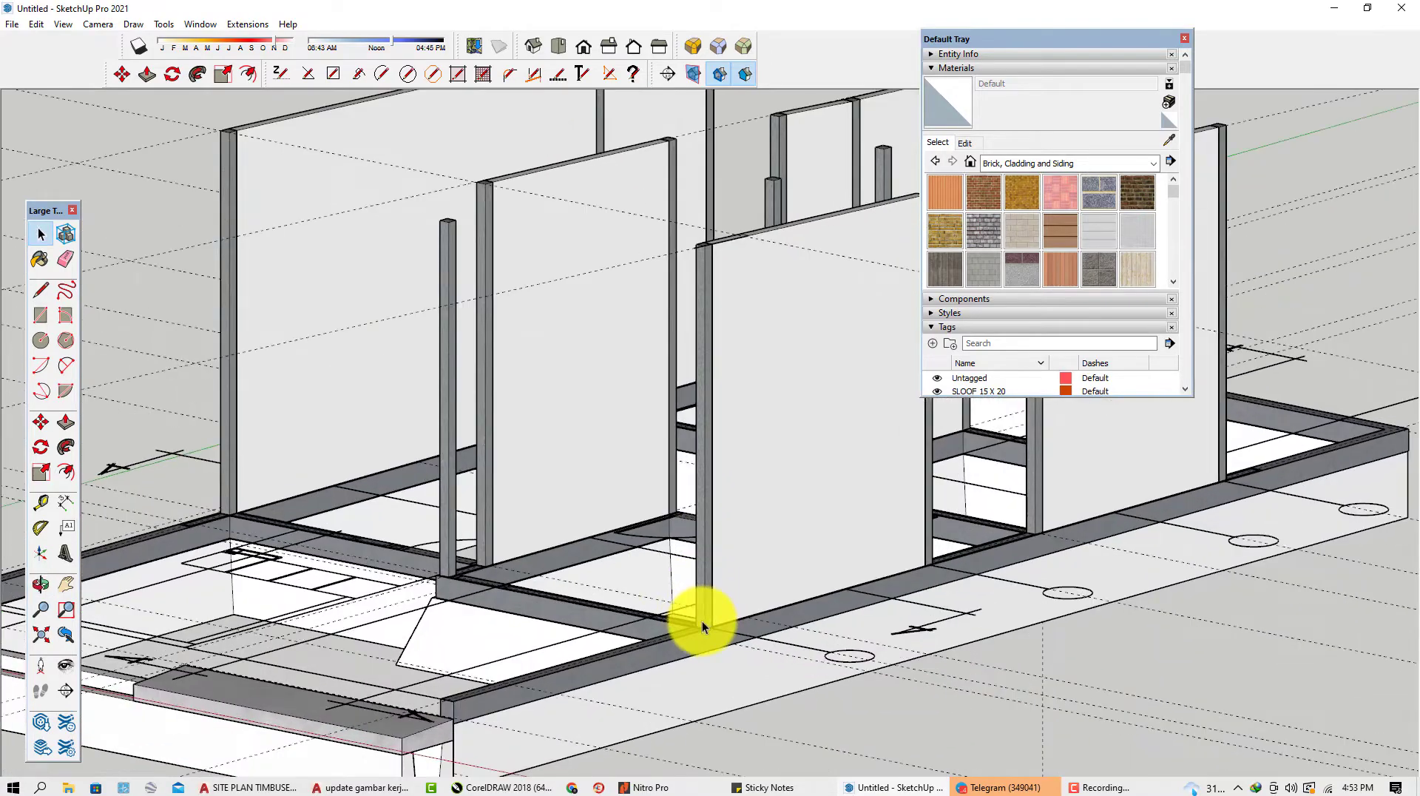
pyautogui.click(707, 608)
pyautogui.press('m')
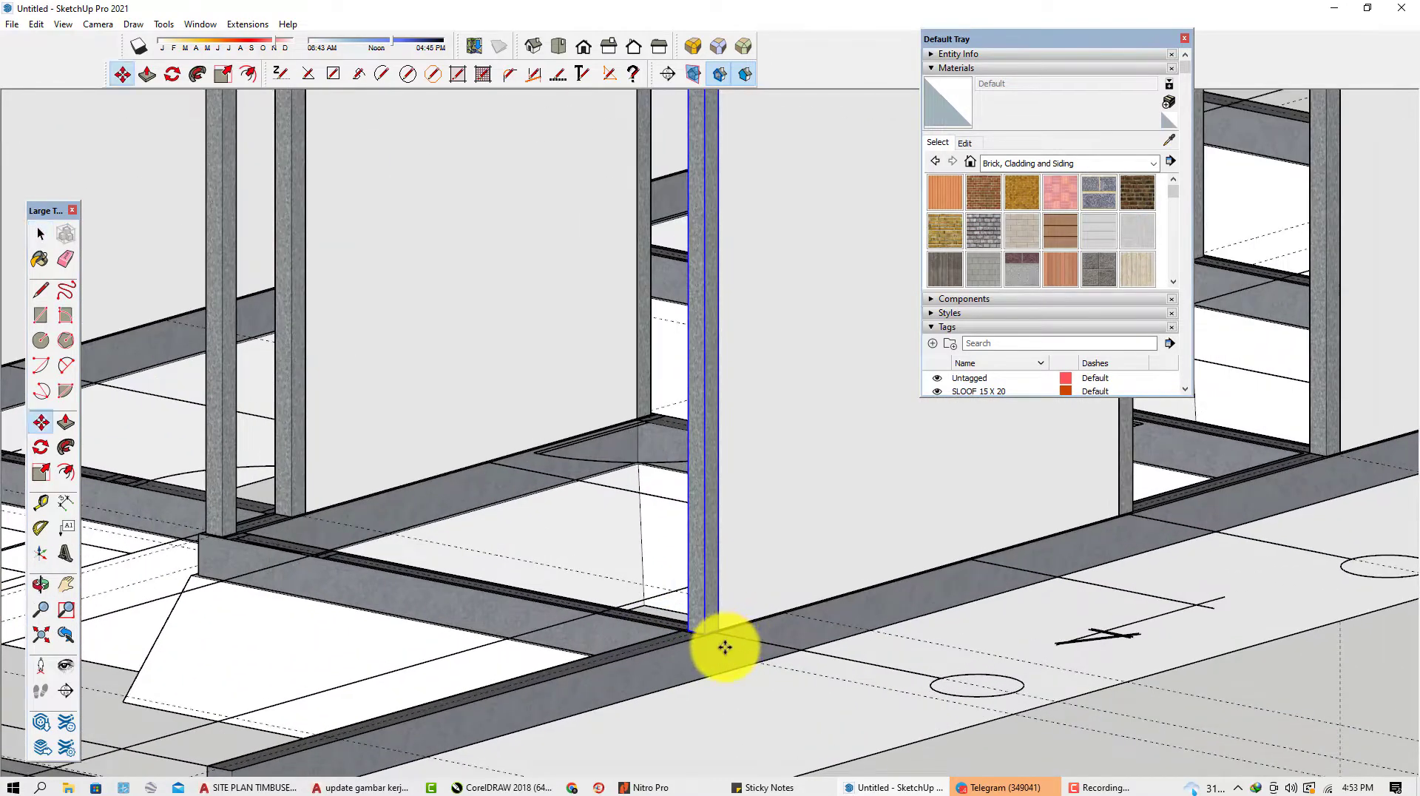
pyautogui.scroll(5, 725, 647)
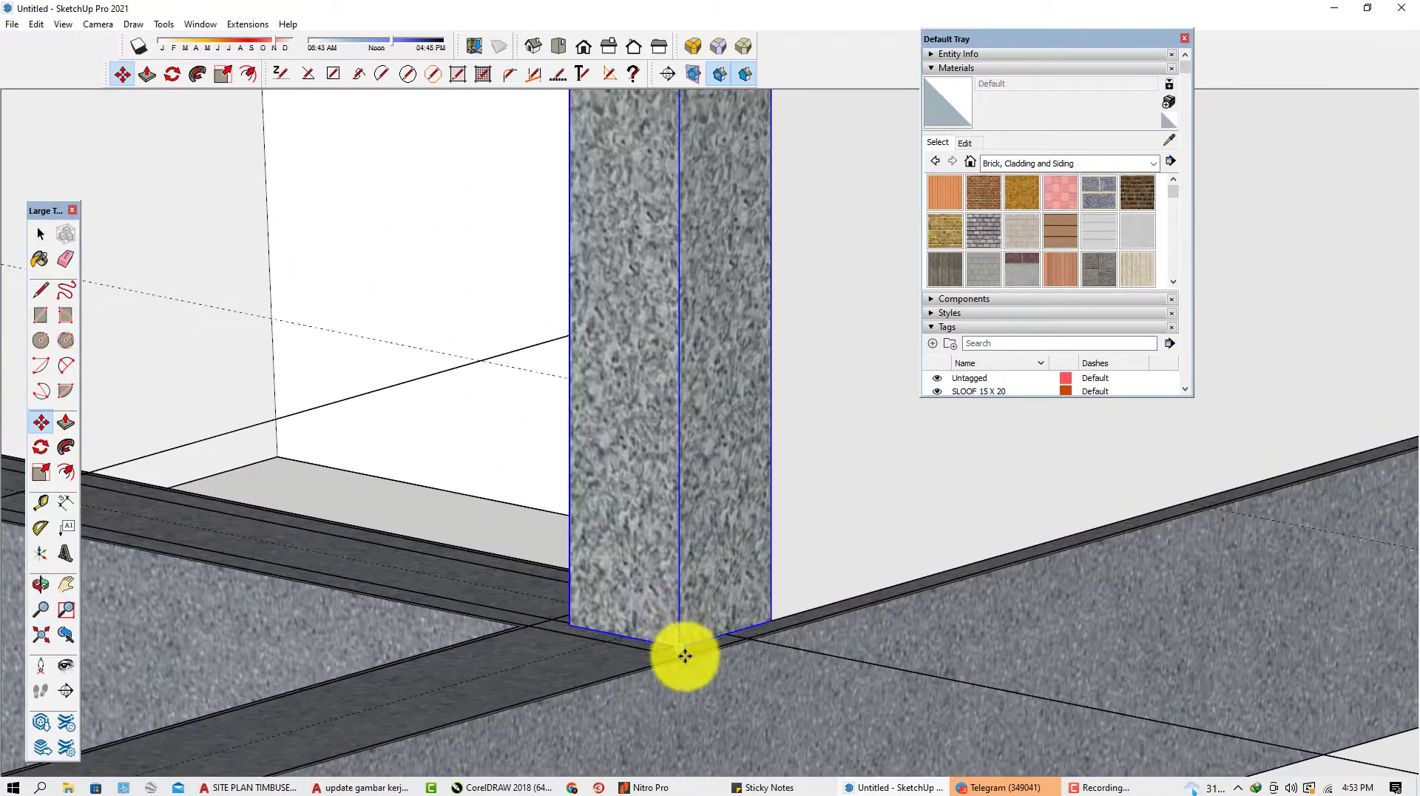
pyautogui.scroll(1, 685, 655)
pyautogui.click(678, 646)
pyautogui.press('ctrl')
pyautogui.scroll(-4, 962, 649)
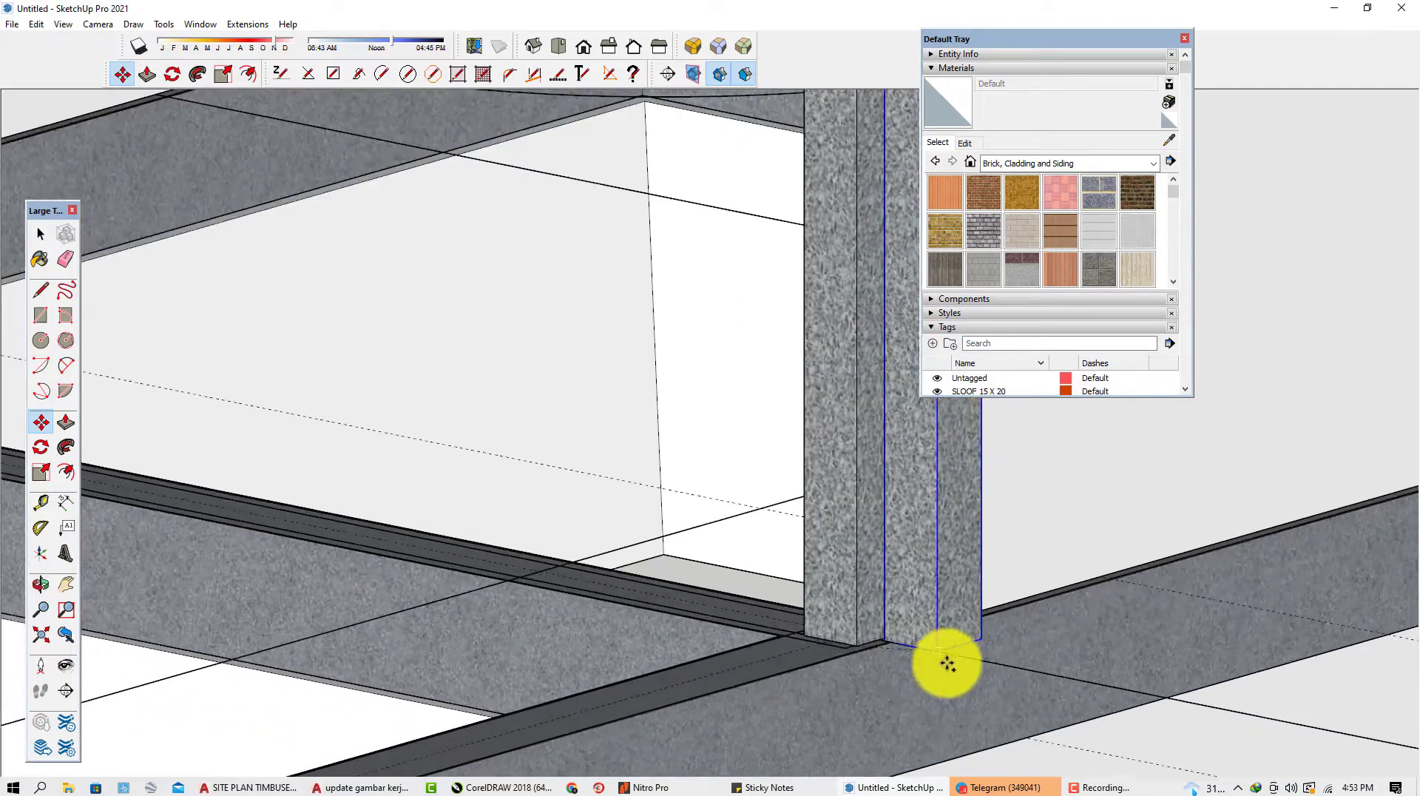
pyautogui.scroll(-3, 522, 596)
pyautogui.scroll(3, 380, 522)
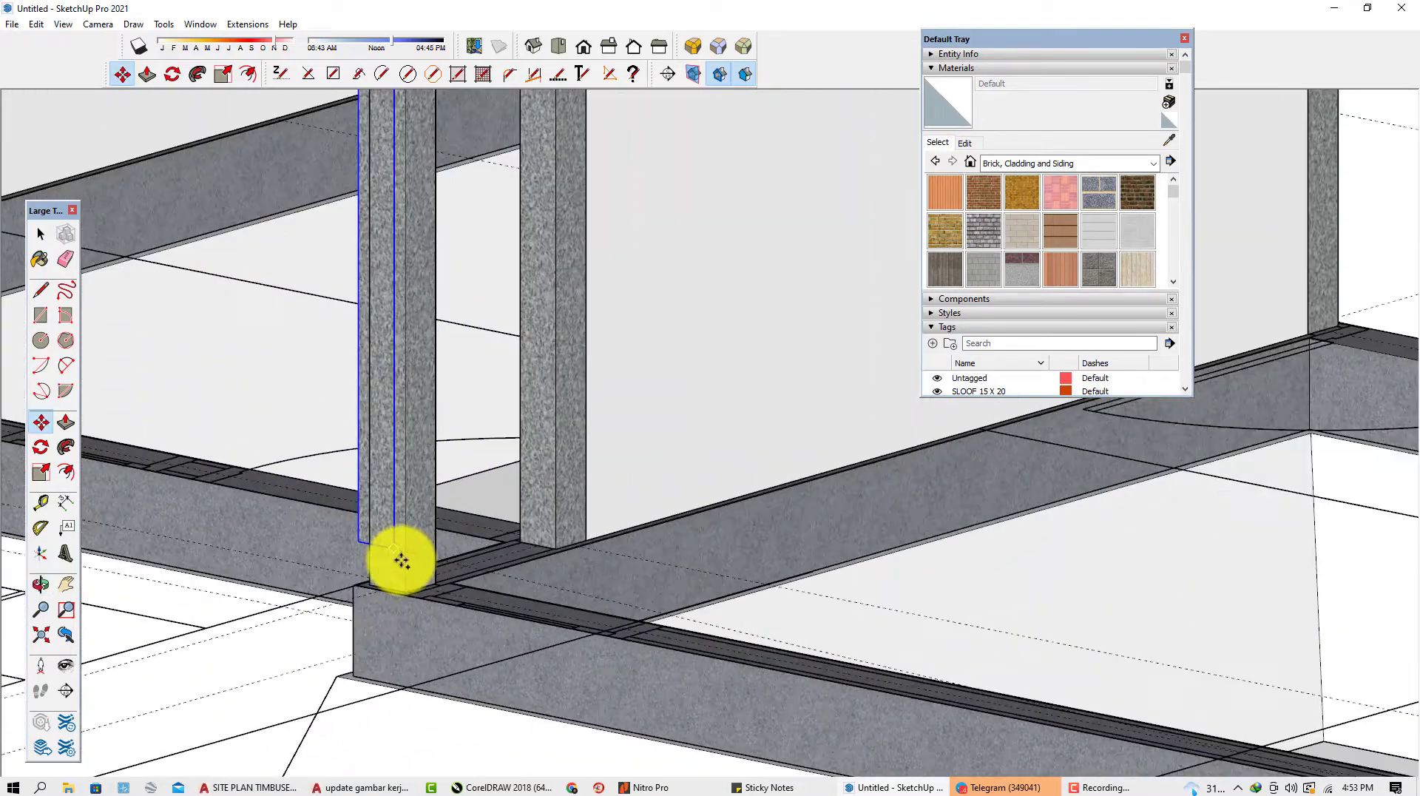
pyautogui.scroll(1, 402, 562)
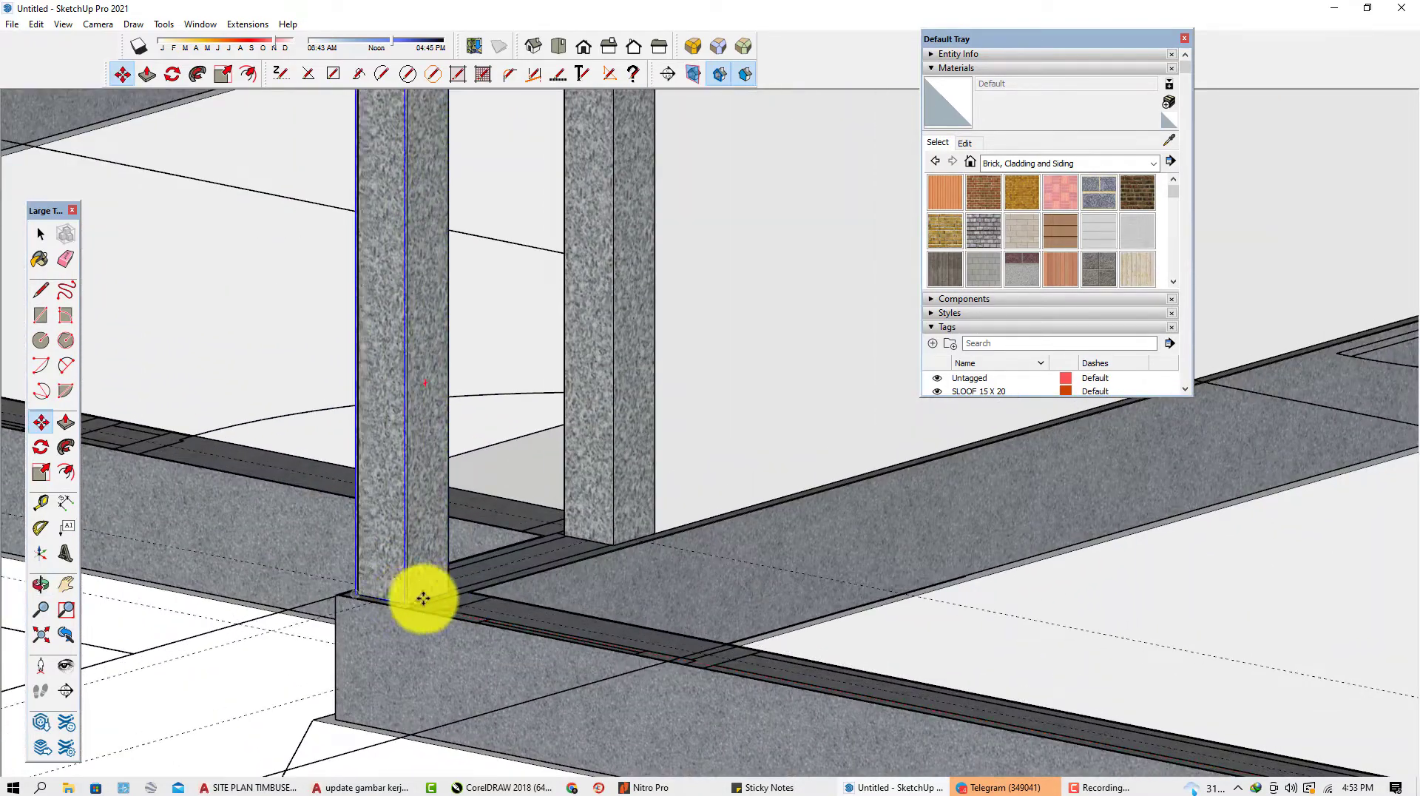
pyautogui.scroll(3, 423, 598)
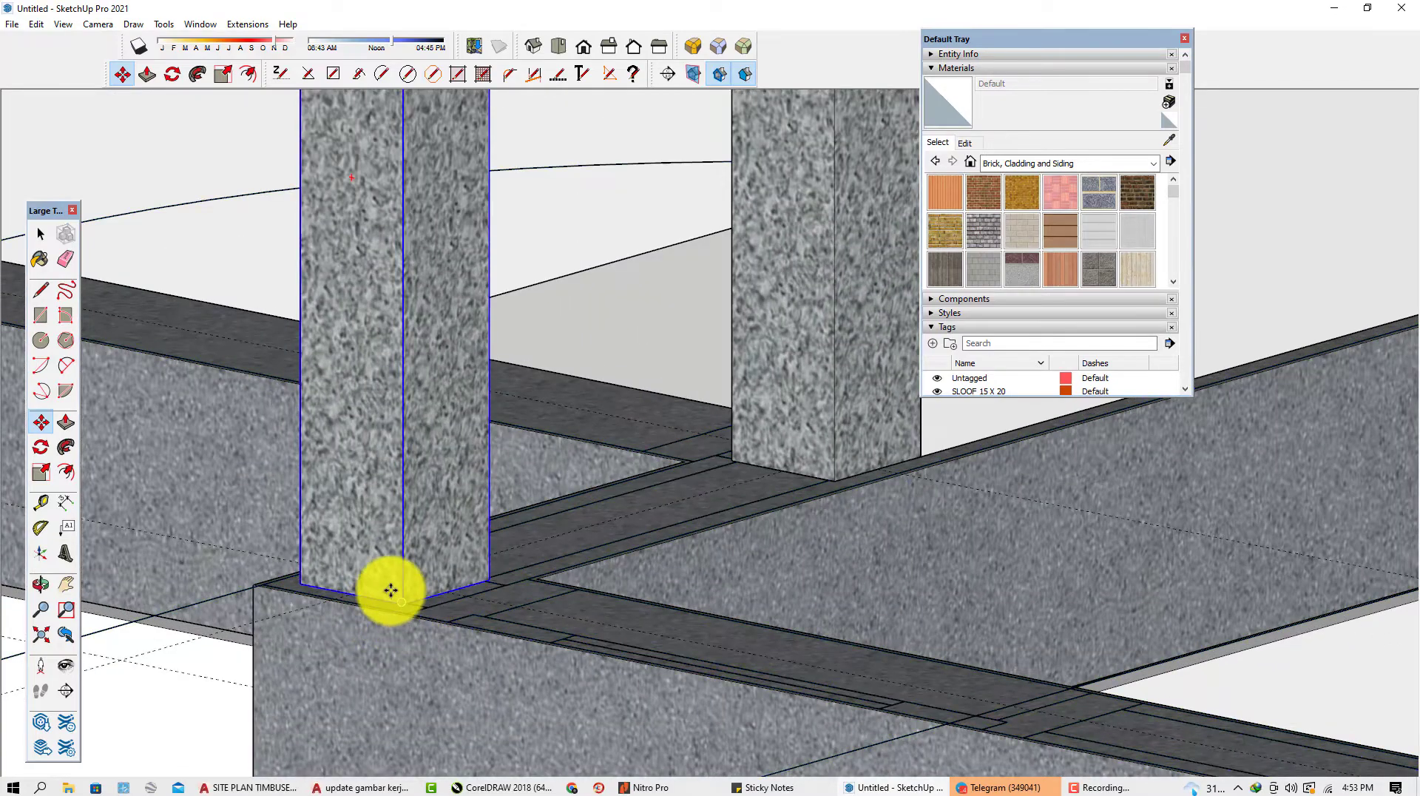
pyautogui.scroll(-8, 390, 590)
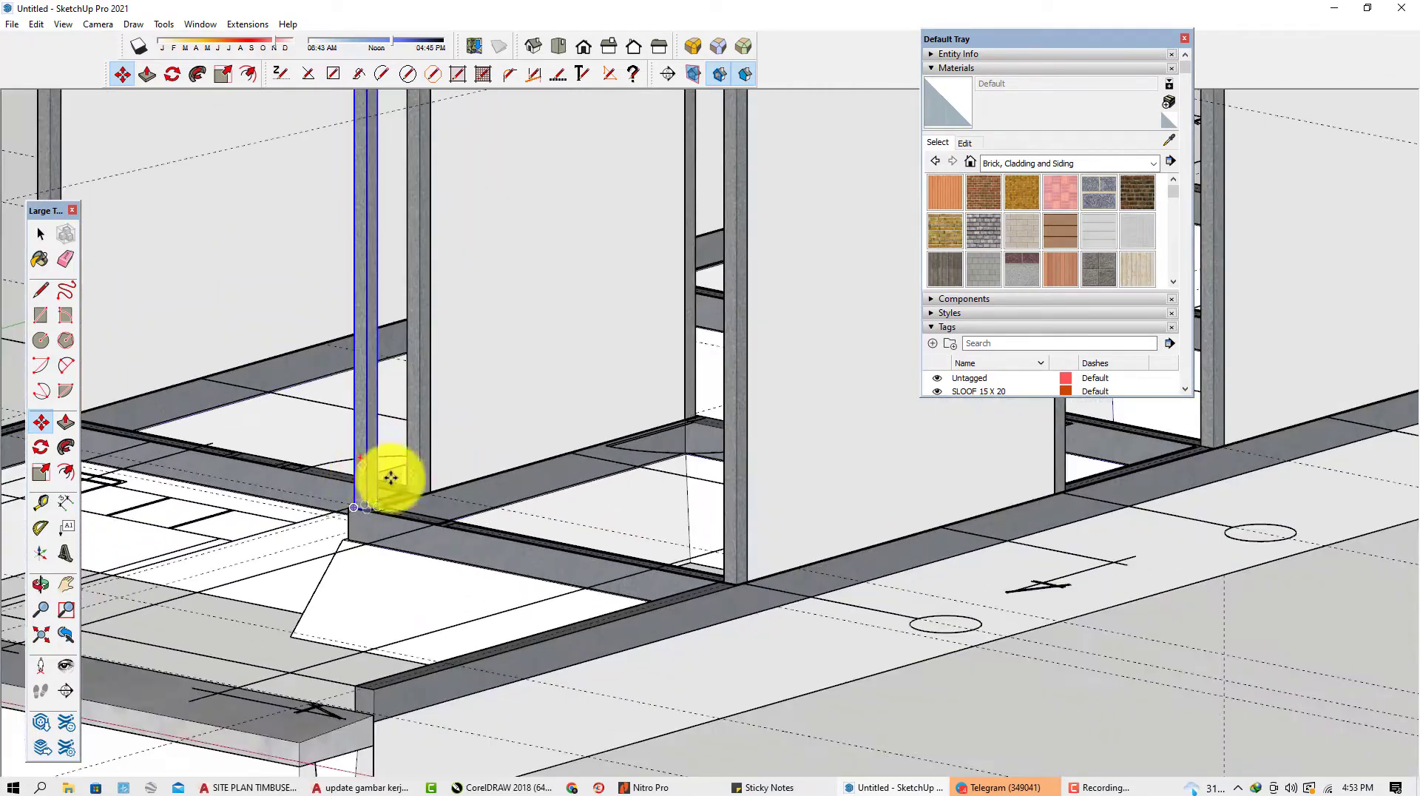
pyautogui.scroll(4, 707, 590)
pyautogui.press('space')
# Copy the raised outer corner column onto the base of the shorter column at the neighbouring inner beam junction.
pyautogui.click(735, 539)
pyautogui.press('m')
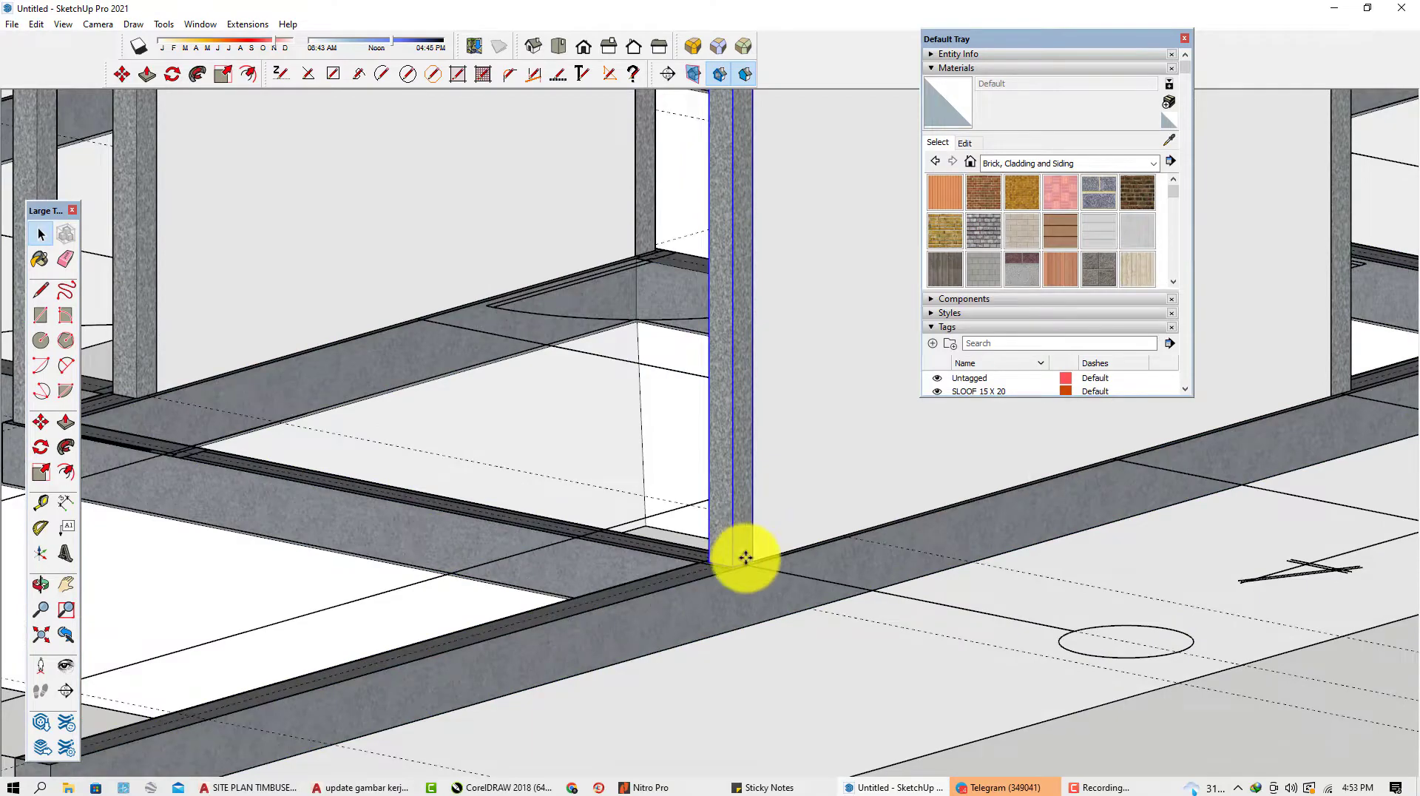
pyautogui.scroll(2, 746, 557)
pyautogui.scroll(-7, 726, 568)
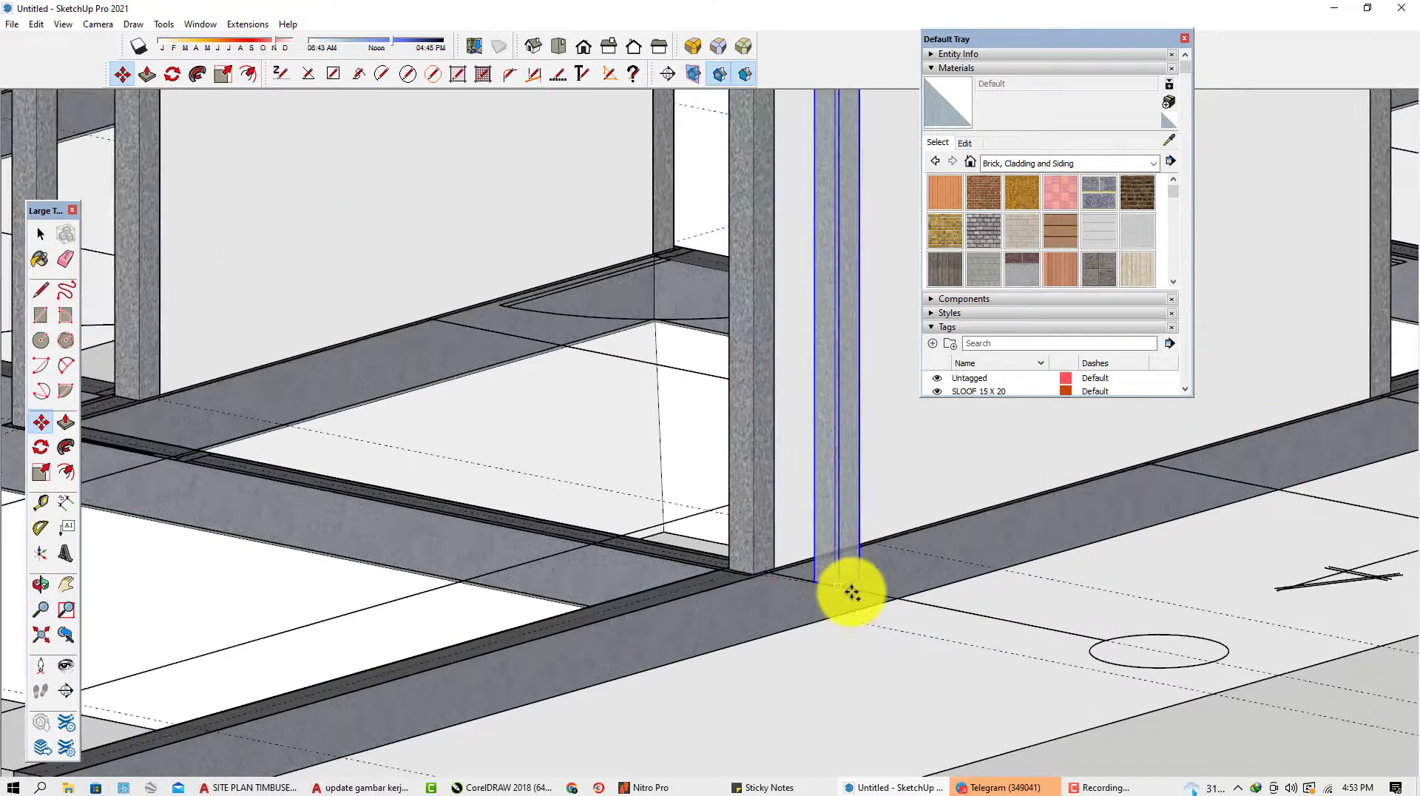
pyautogui.scroll(6, 450, 517)
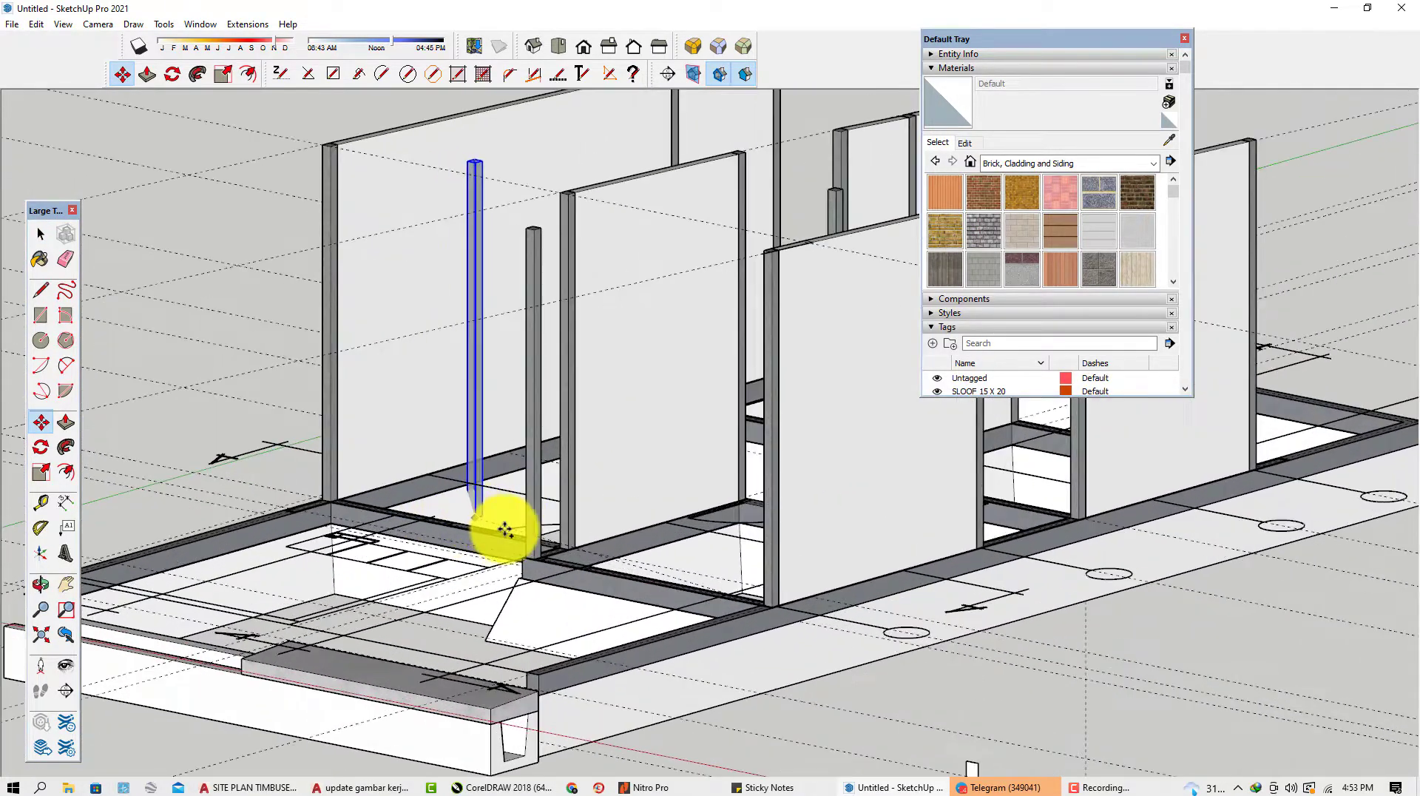
pyautogui.scroll(1, 564, 619)
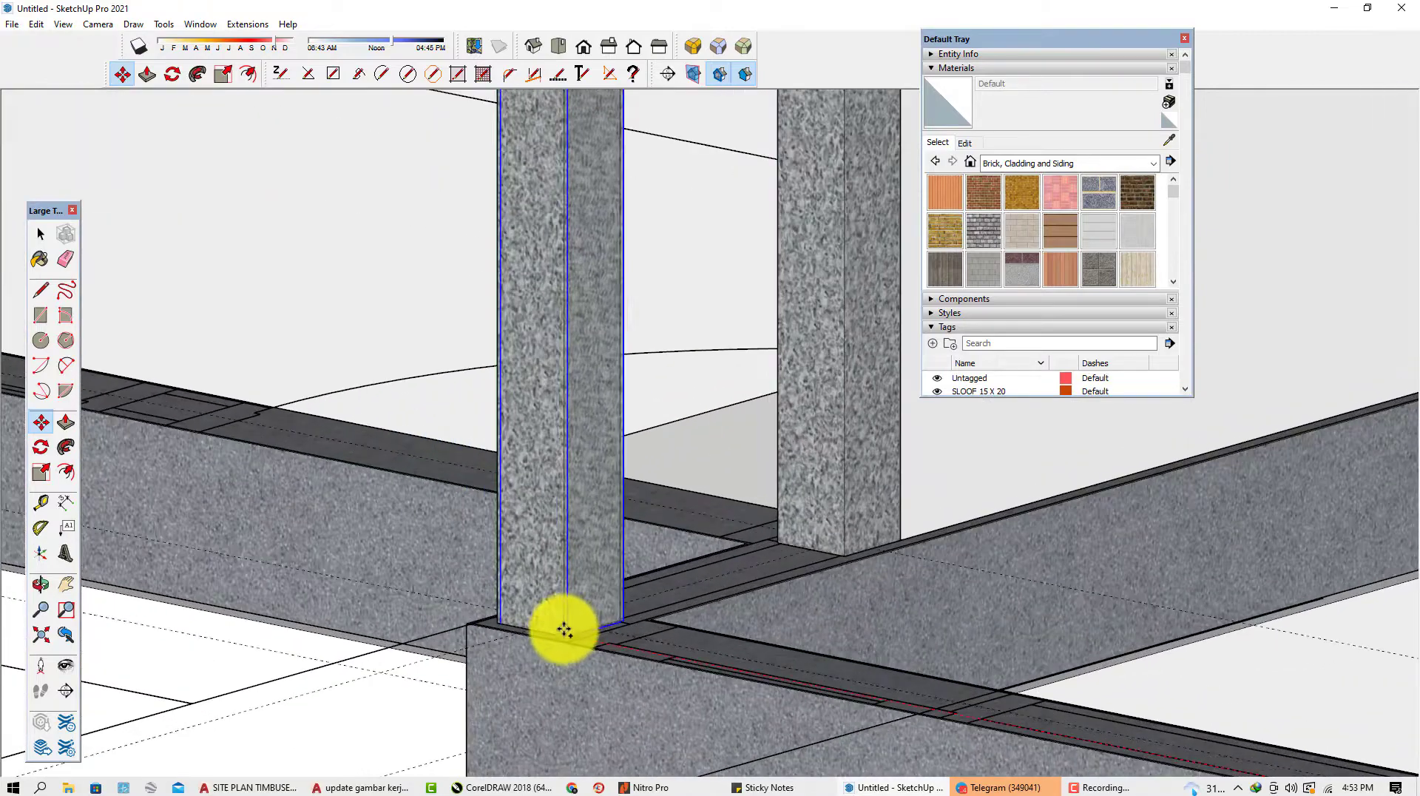
pyautogui.scroll(3, 564, 639)
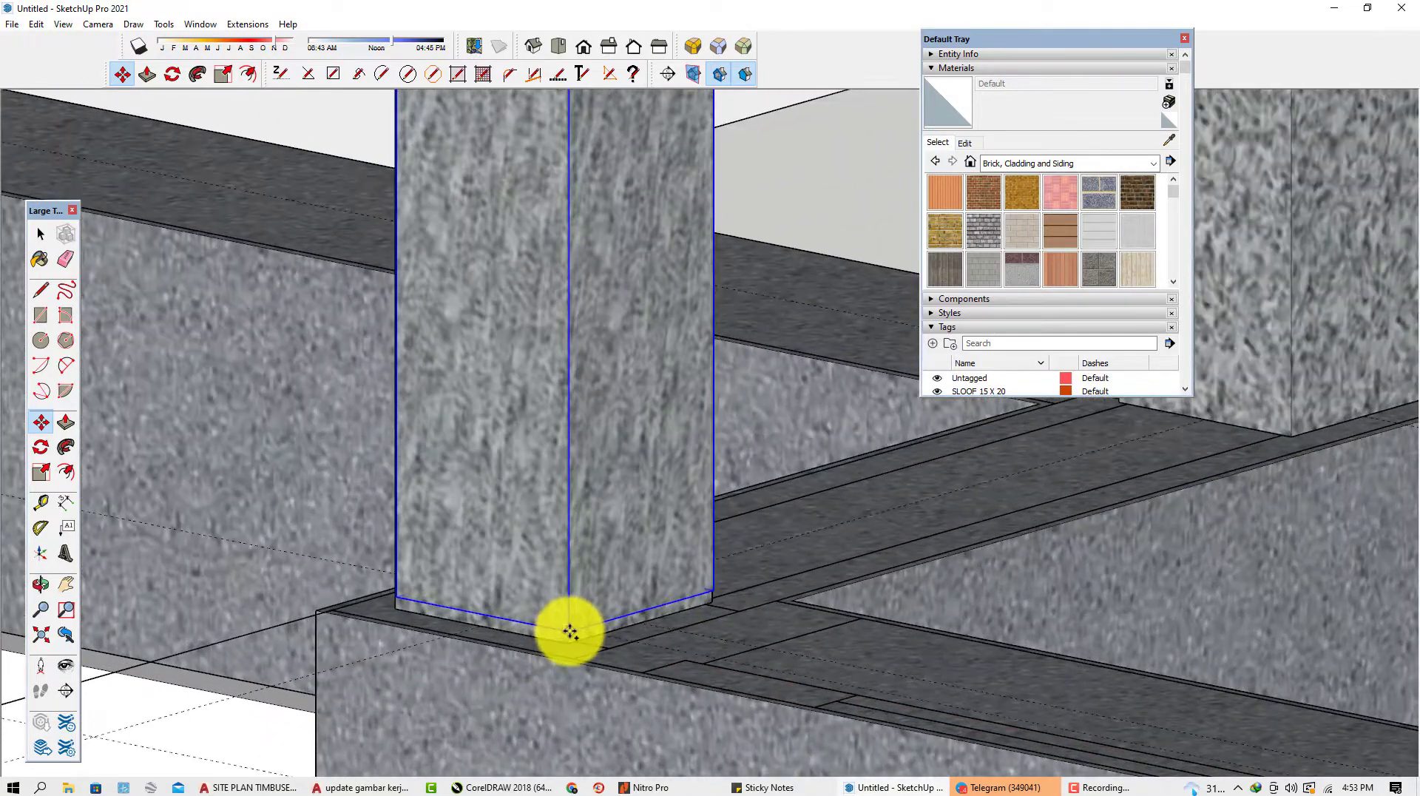
pyautogui.scroll(-6, 566, 642)
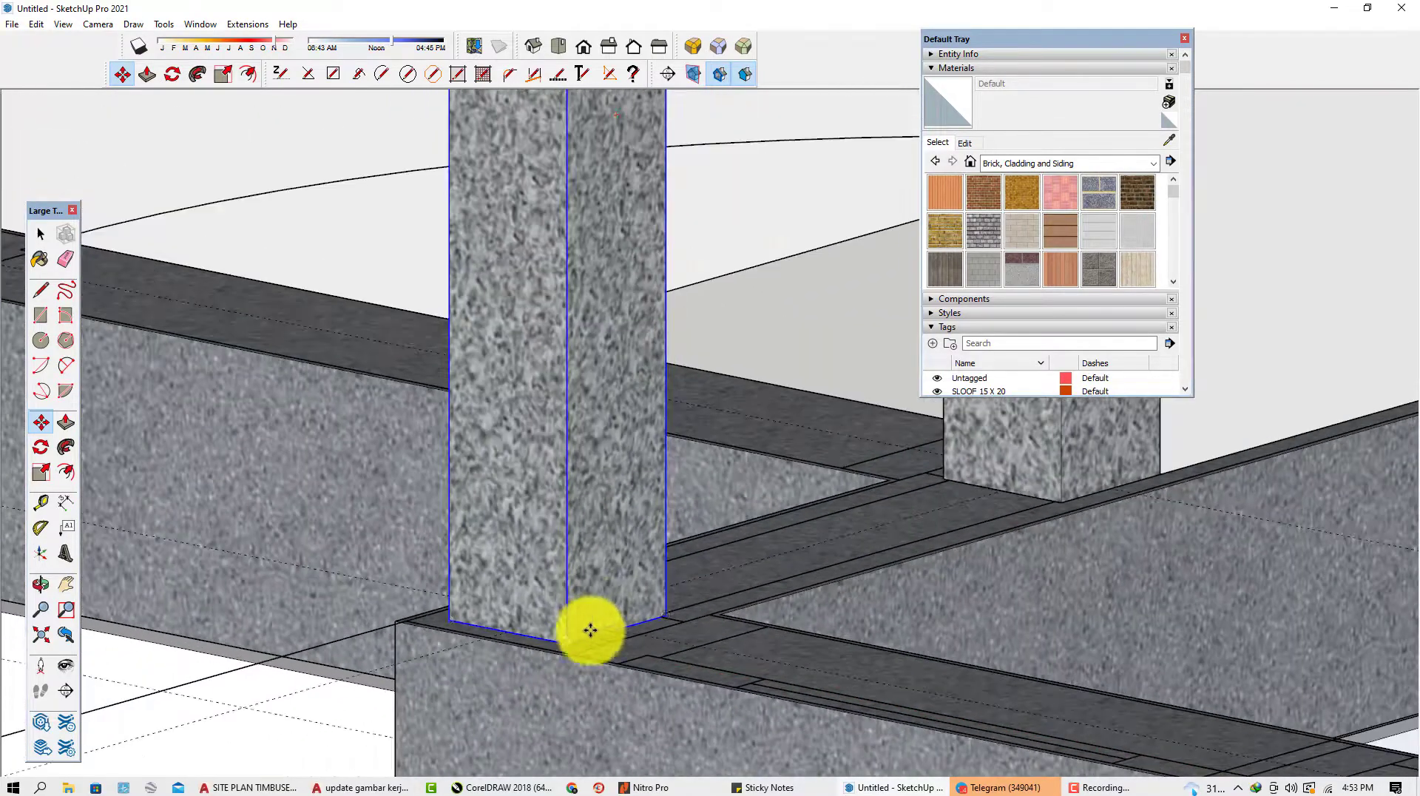
pyautogui.scroll(-5, 645, 565)
pyautogui.press('space')
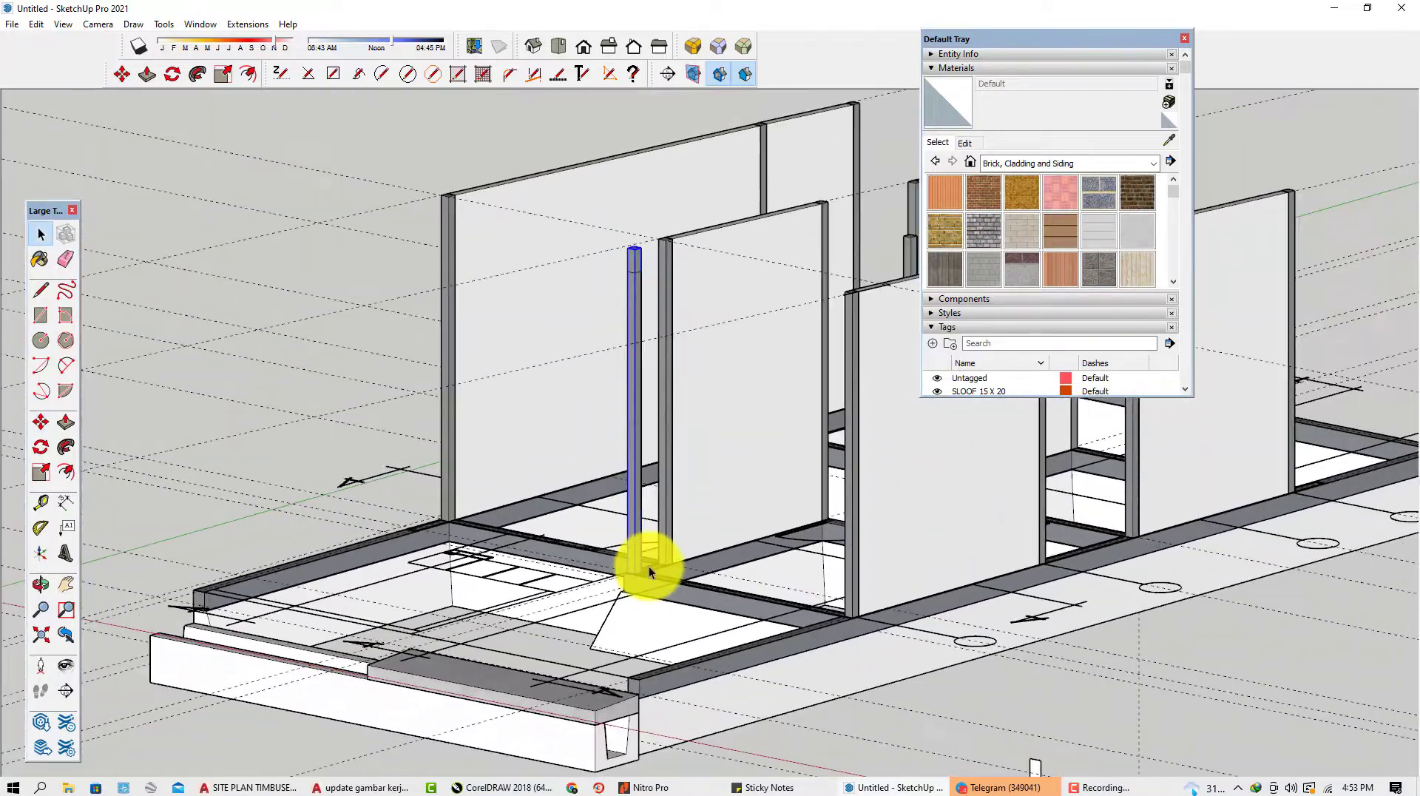
pyautogui.scroll(5, 634, 279)
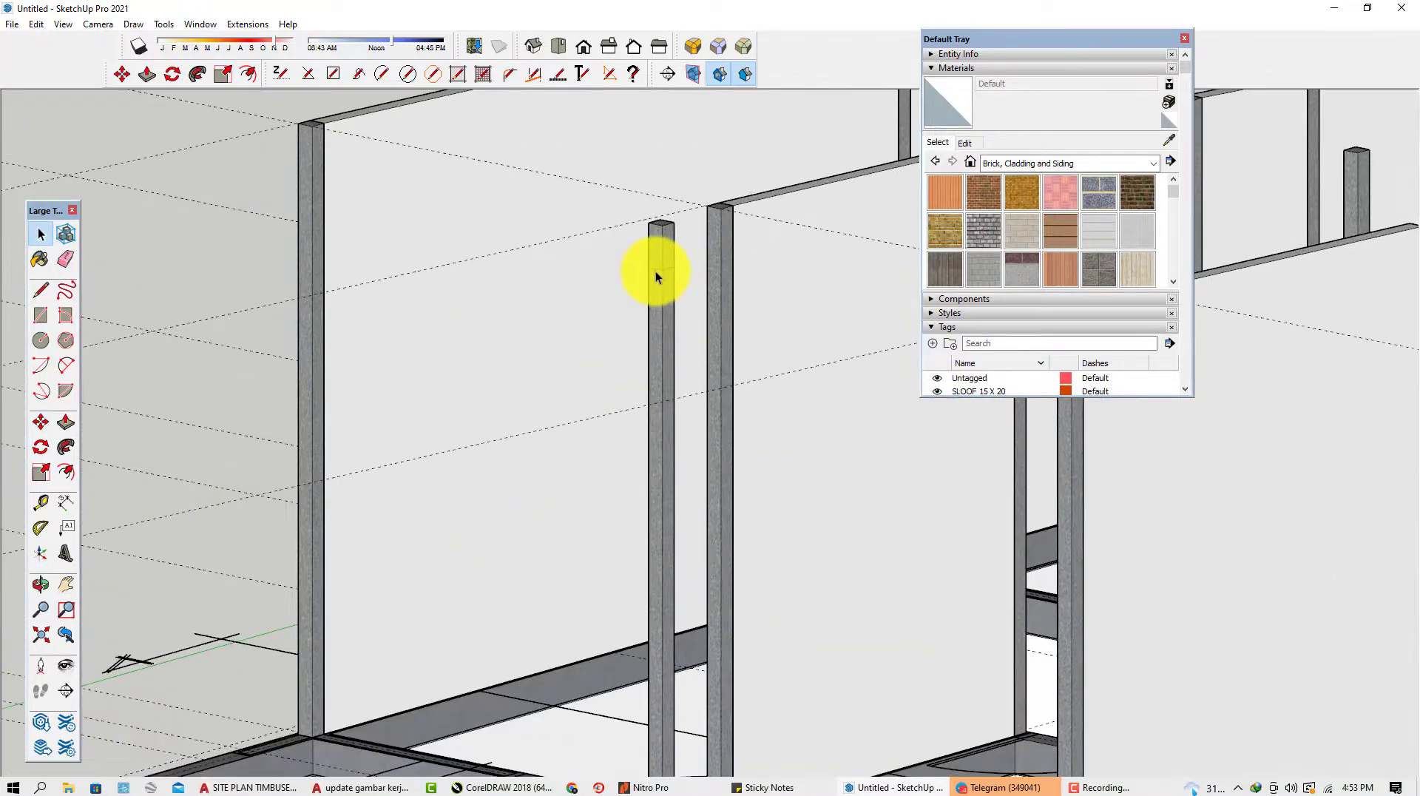
pyautogui.scroll(-6, 655, 277)
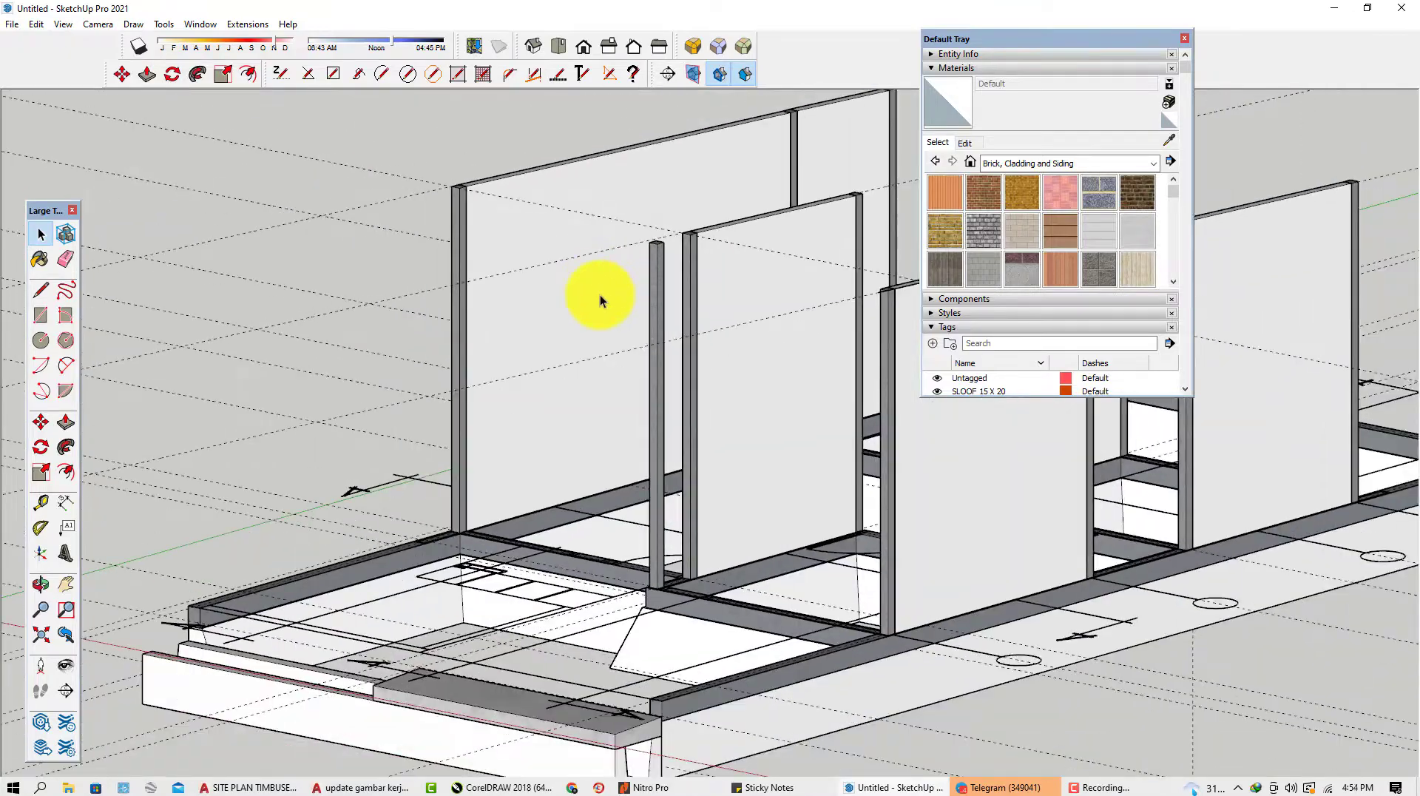
pyautogui.moveTo(602, 301); pyautogui.dragTo(681, 286, button='middle')
pyautogui.click(659, 365)
pyautogui.scroll(8, 680, 287)
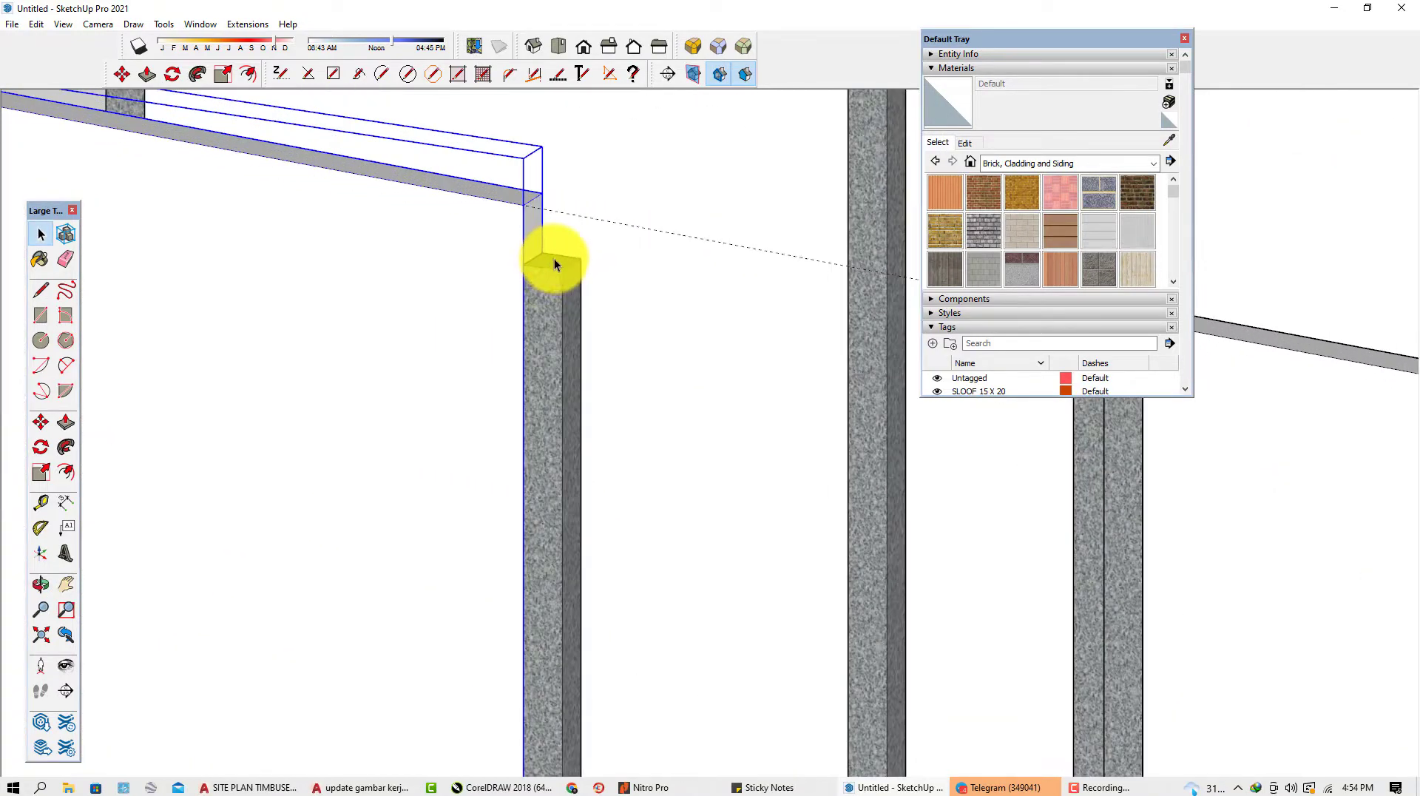
pyautogui.doubleClick(553, 260)
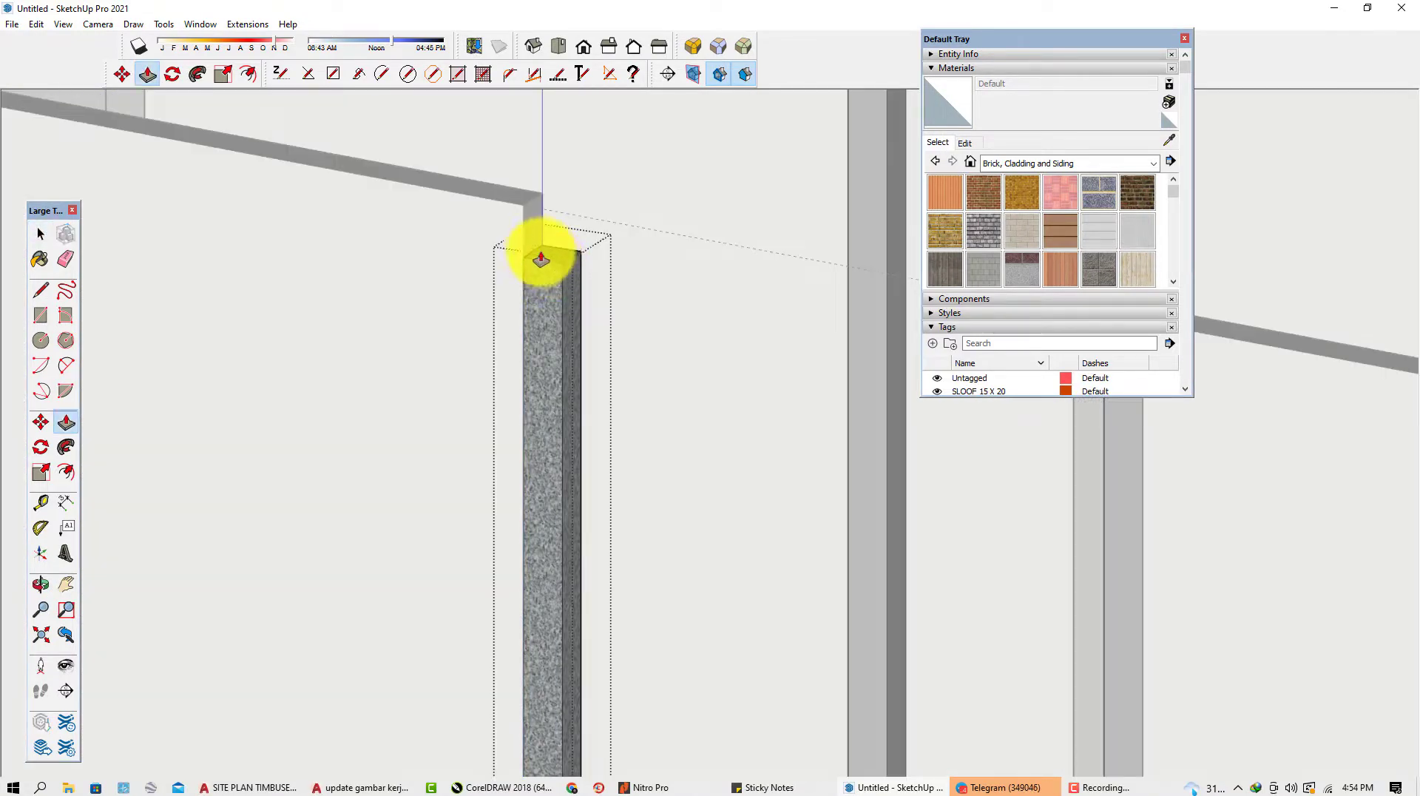
pyautogui.scroll(-2, 536, 274)
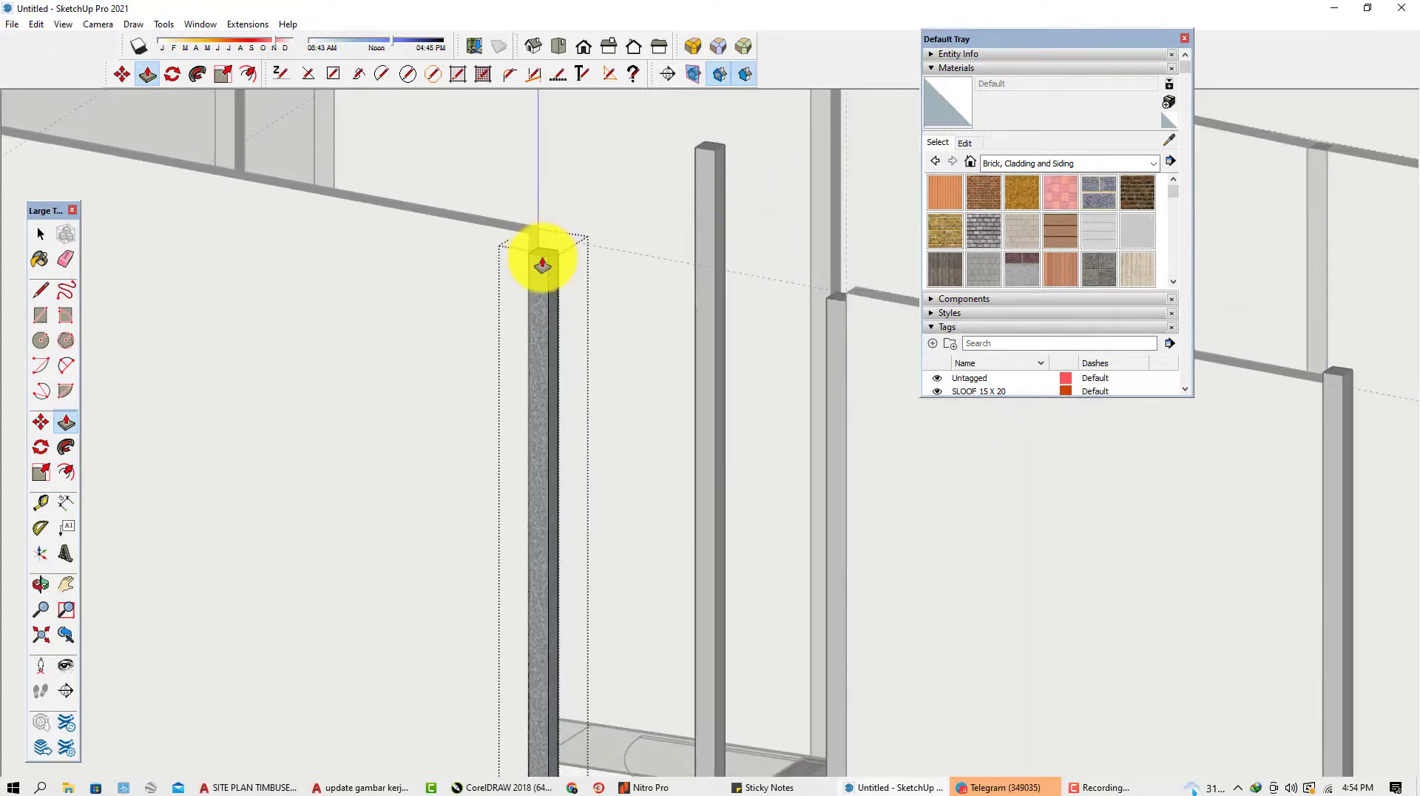
pyautogui.scroll(-1, 599, 334)
pyautogui.click(625, 349)
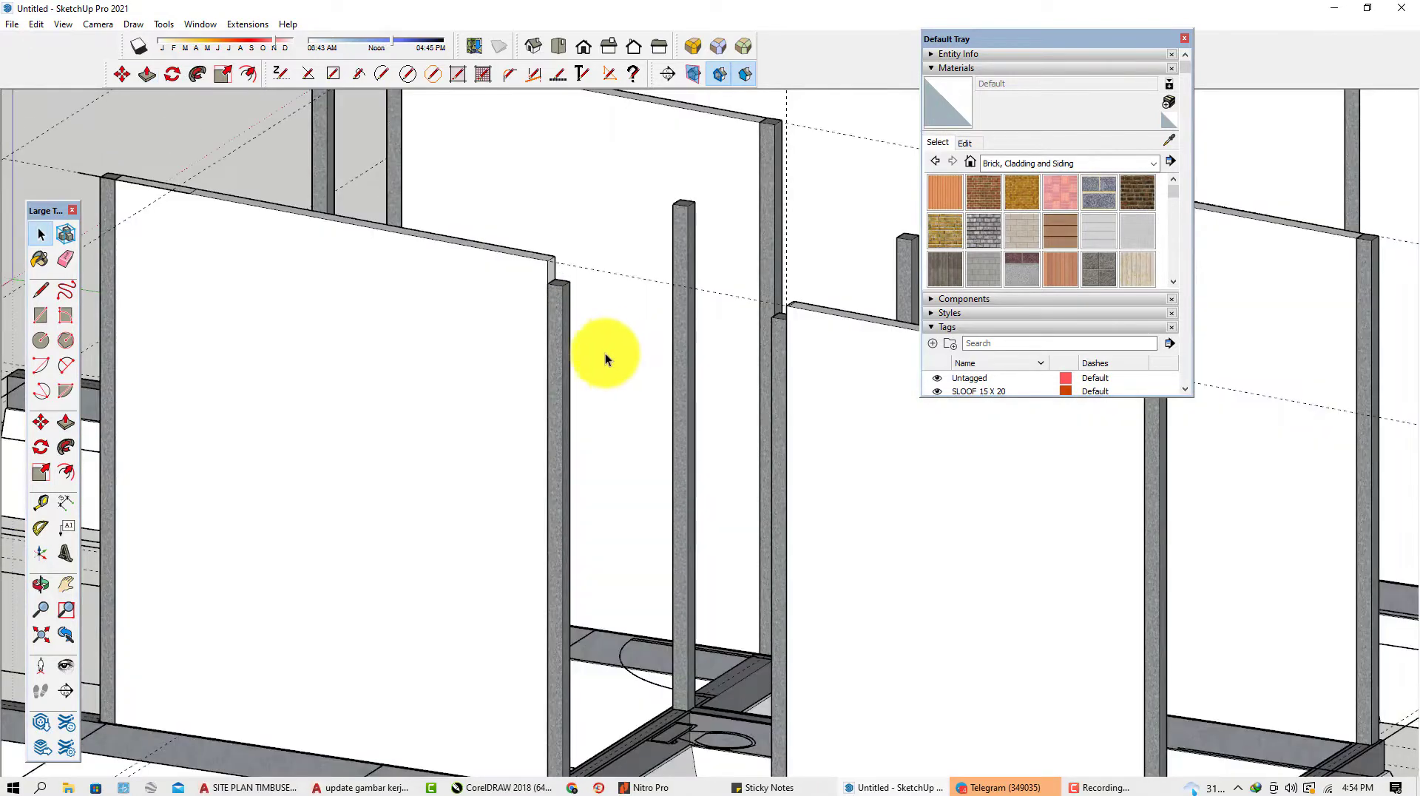
# Make each of the two shorter columns flanking the gap between the front wall panels unique.
pyautogui.rightClick(559, 331)
pyautogui.click(613, 448)
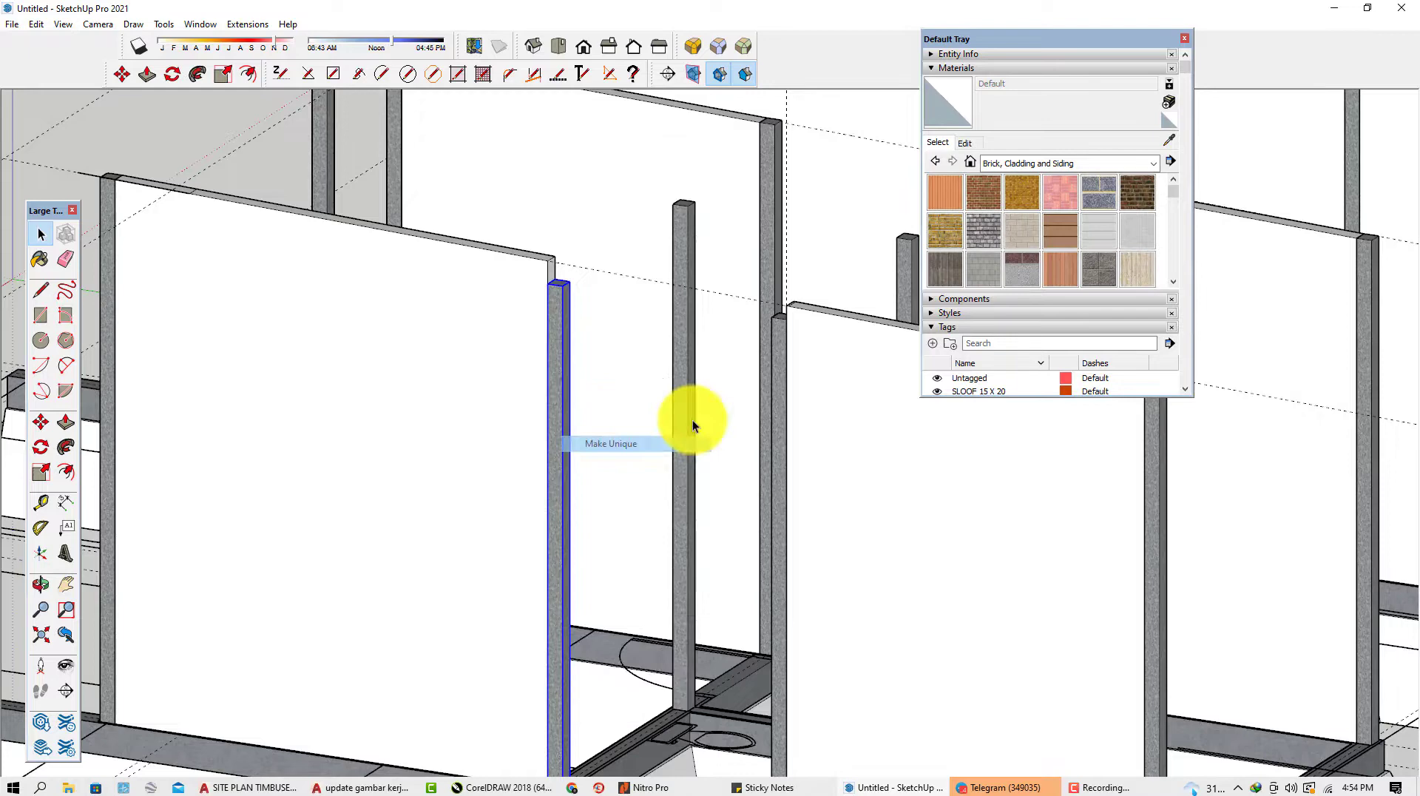
pyautogui.rightClick(778, 348)
pyautogui.click(821, 461)
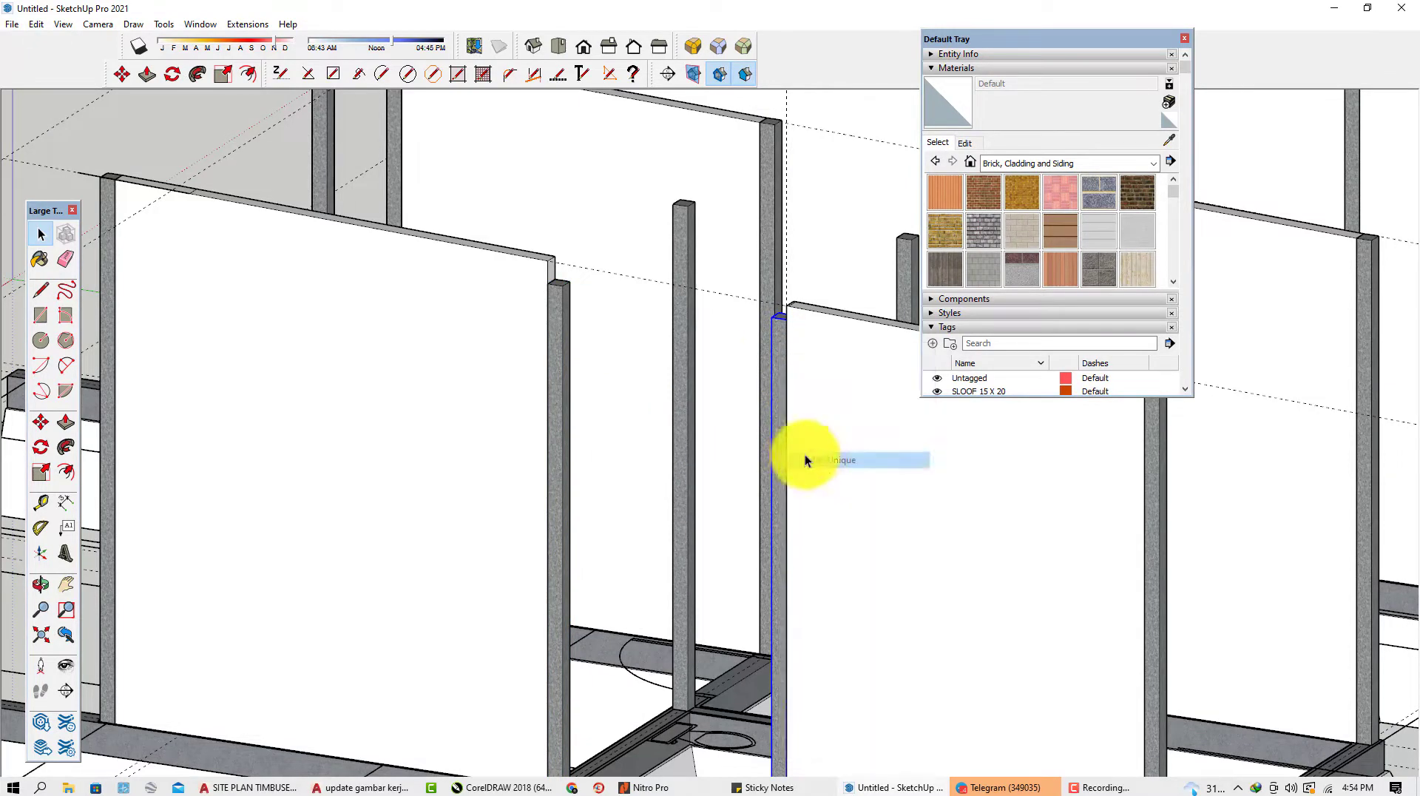
# Push/Pull the top of the first short column beside the gap up to the adjoining panel's top edge.
pyautogui.scroll(3, 611, 390)
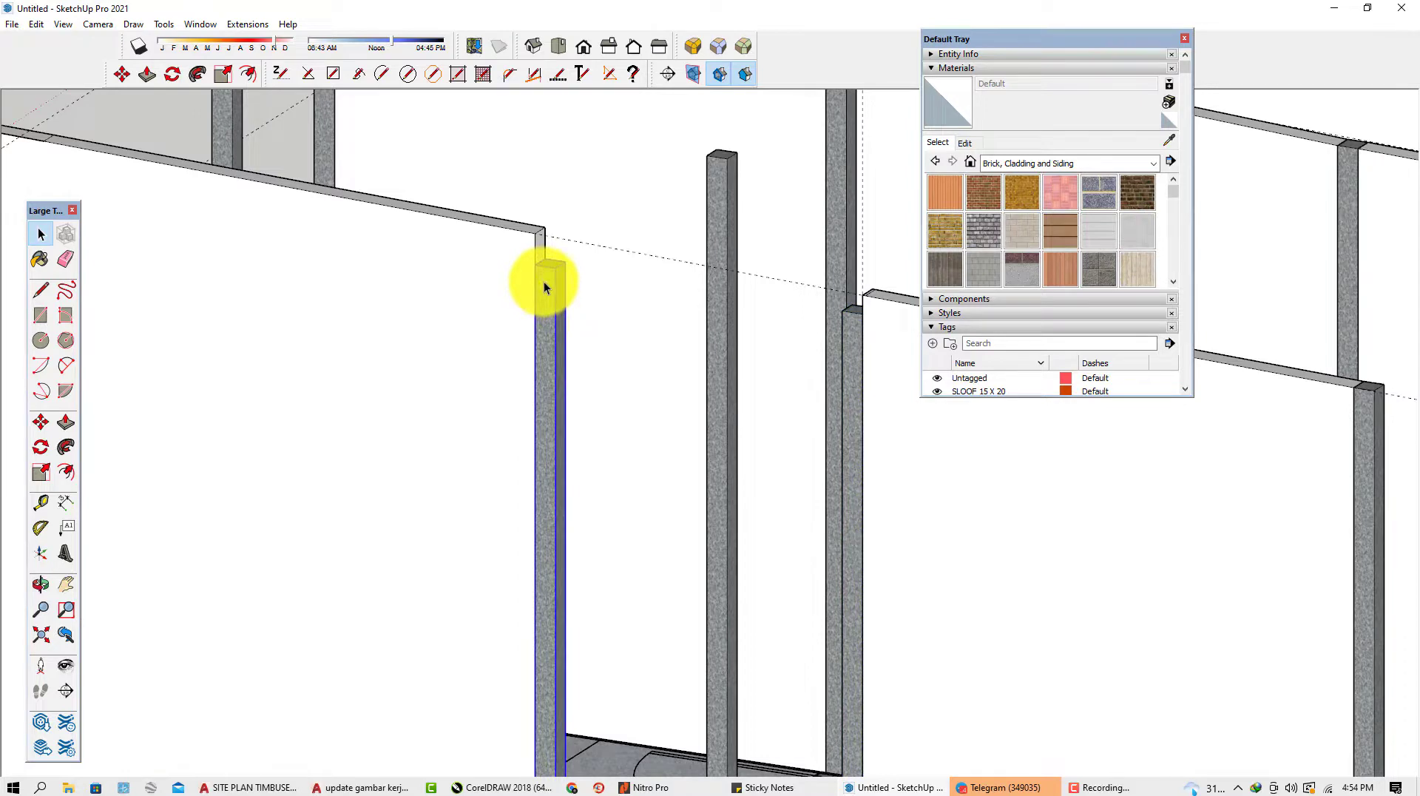
pyautogui.doubleClick(543, 287)
pyautogui.press('p')
pyautogui.scroll(2, 547, 270)
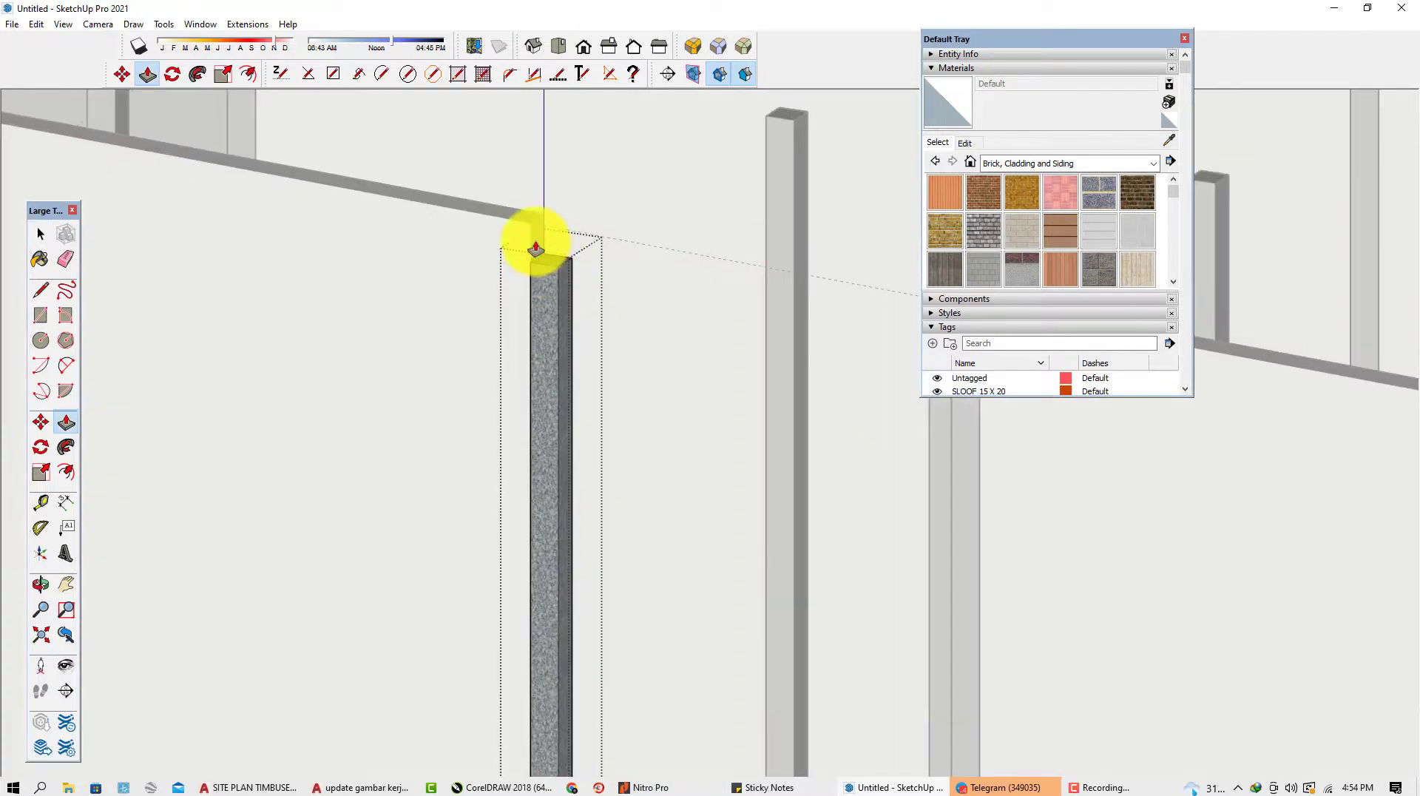
pyautogui.scroll(-3, 660, 308)
pyautogui.scroll(2, 701, 310)
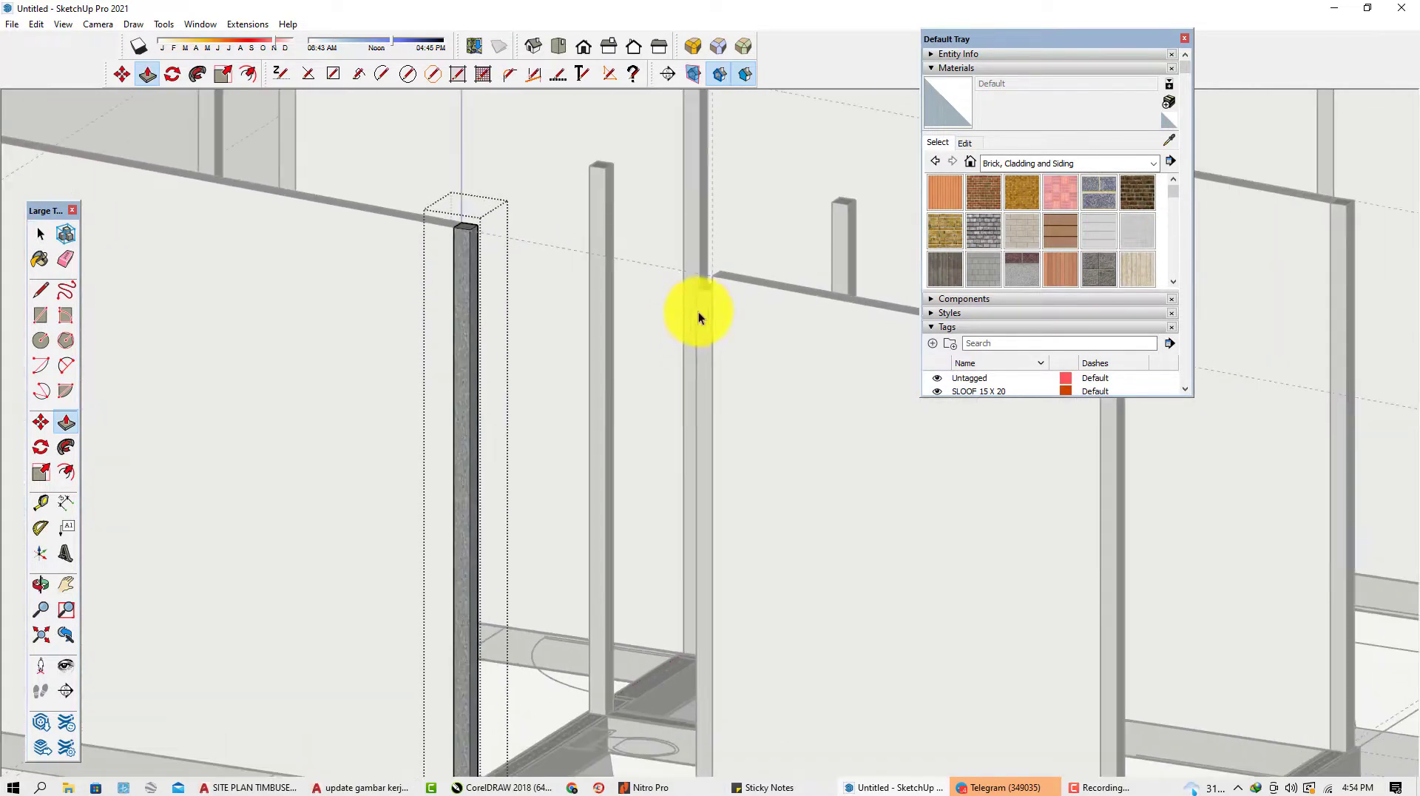
# Push/Pull the top of the column on the other side of the gap up to its panel's top edge.
pyautogui.press('space')
pyautogui.scroll(3, 706, 304)
pyautogui.scroll(3, 703, 296)
pyautogui.press('p')
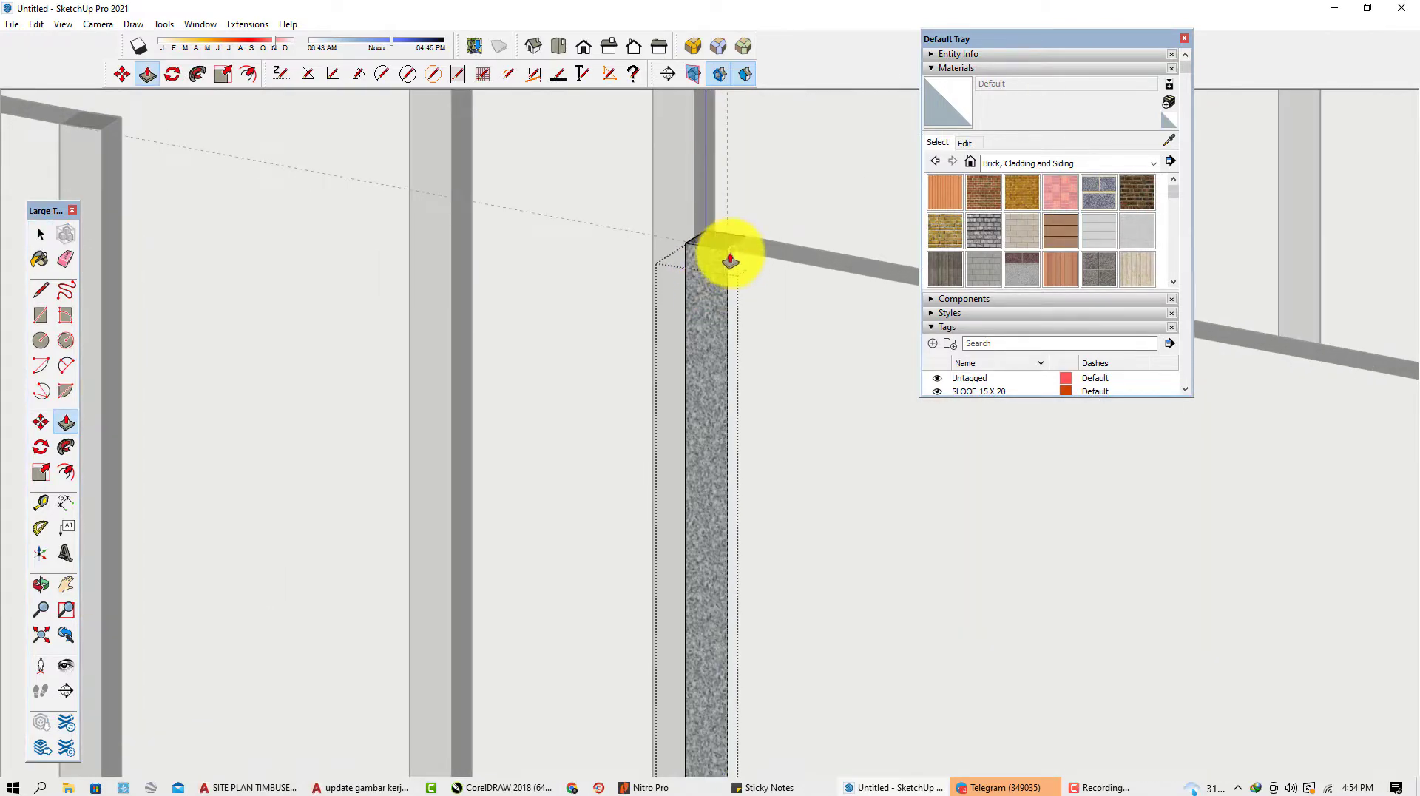
pyautogui.press('space')
pyautogui.scroll(-8, 777, 247)
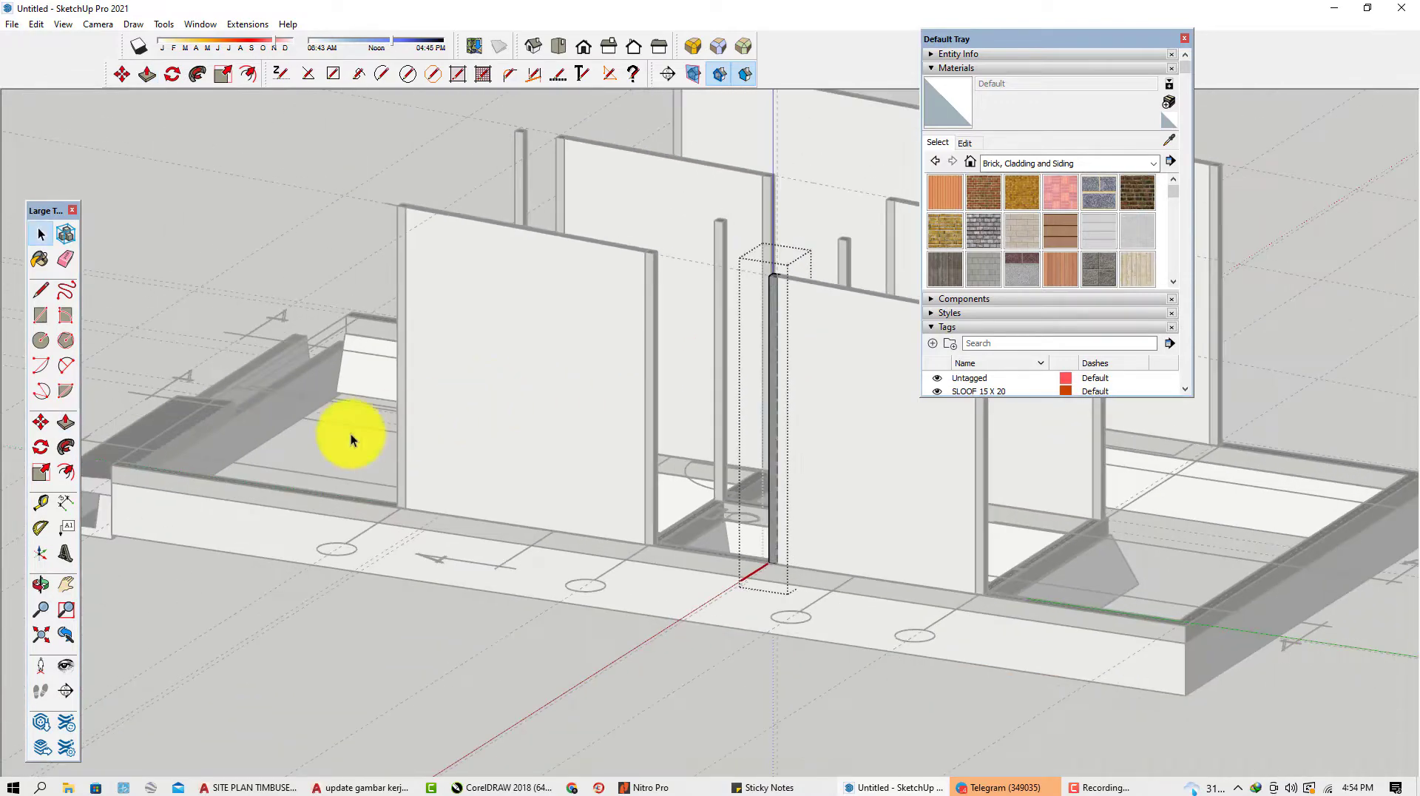
# Draw a line across the gap between the front panels, joining the facing top corners of the two raised columns.
pyautogui.scroll(8, 662, 277)
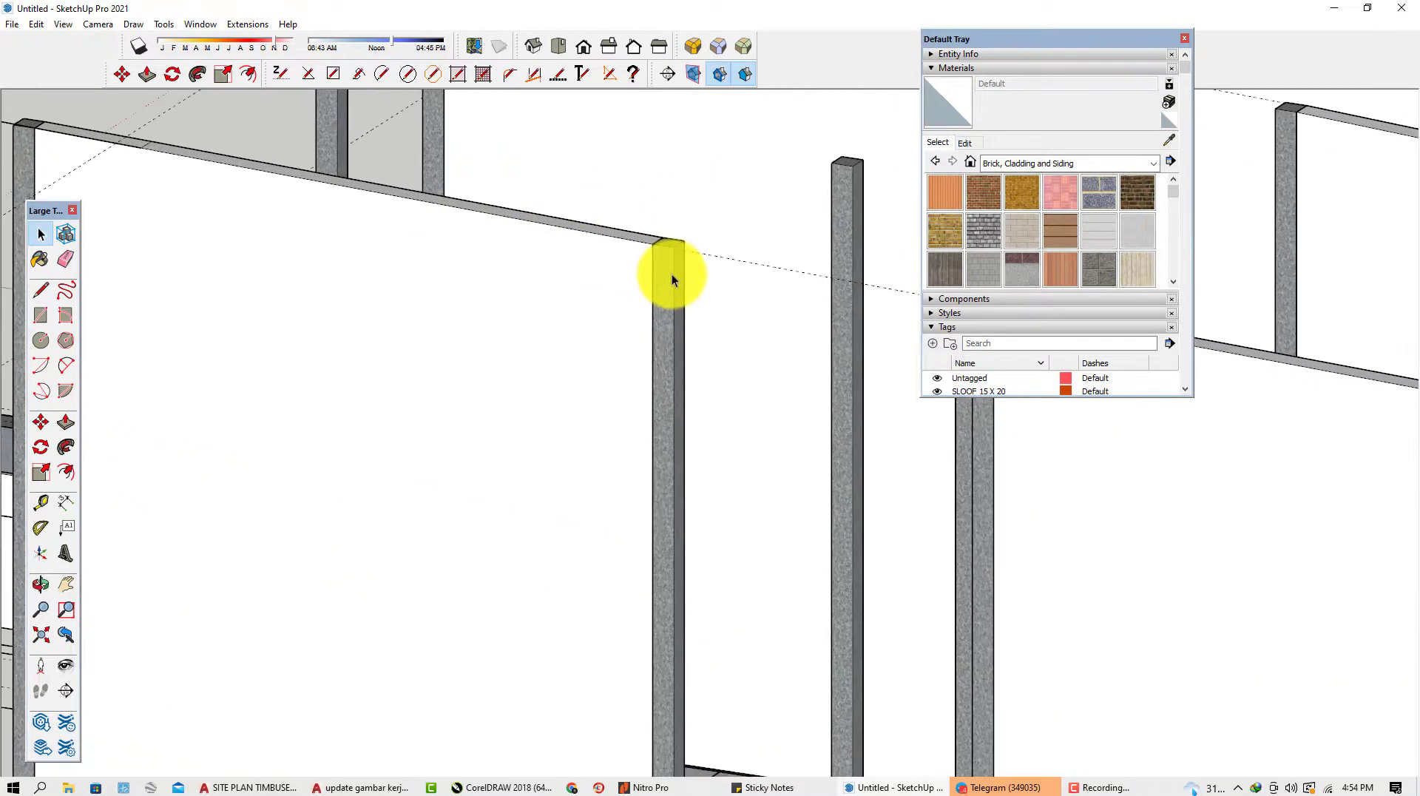
pyautogui.press('l')
pyautogui.scroll(2, 671, 259)
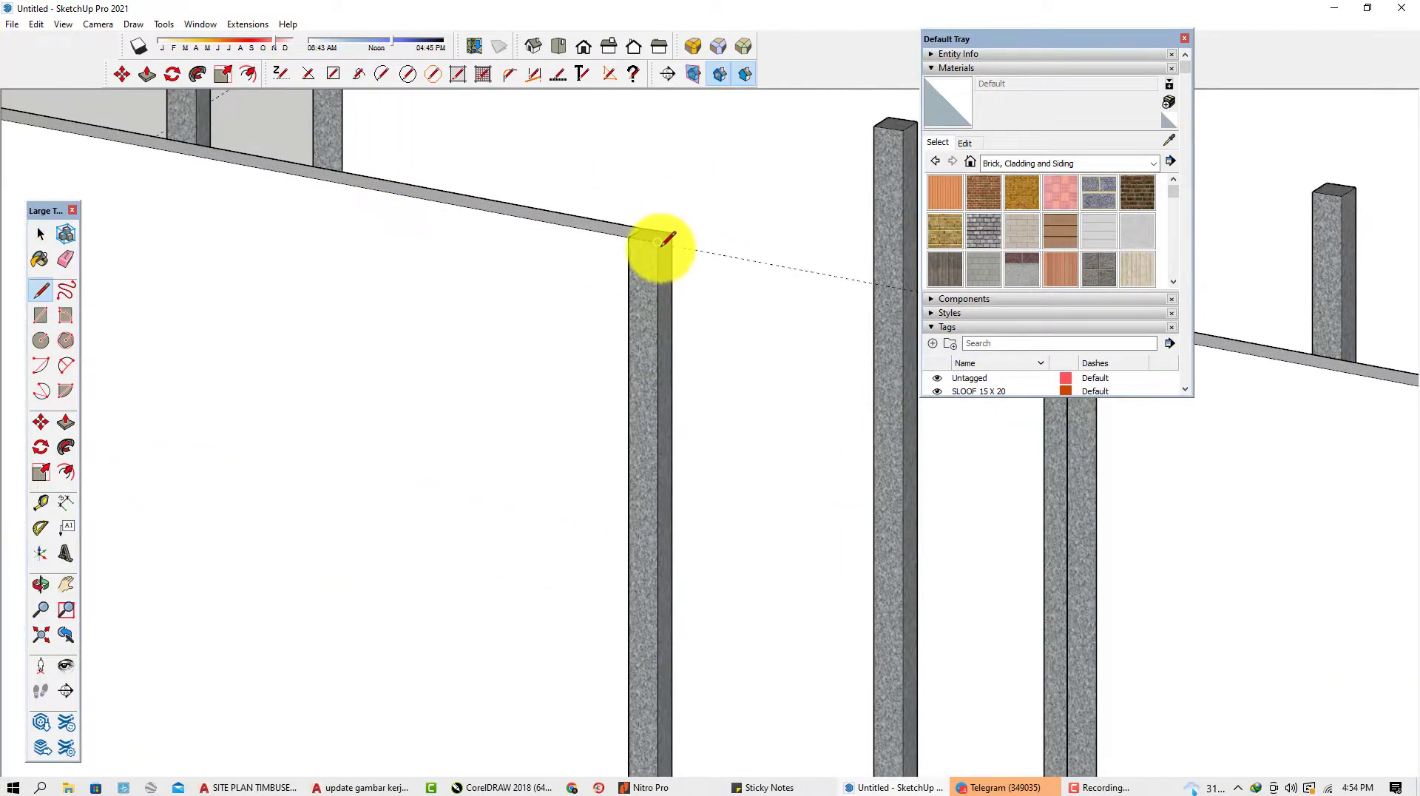
pyautogui.scroll(5, 662, 243)
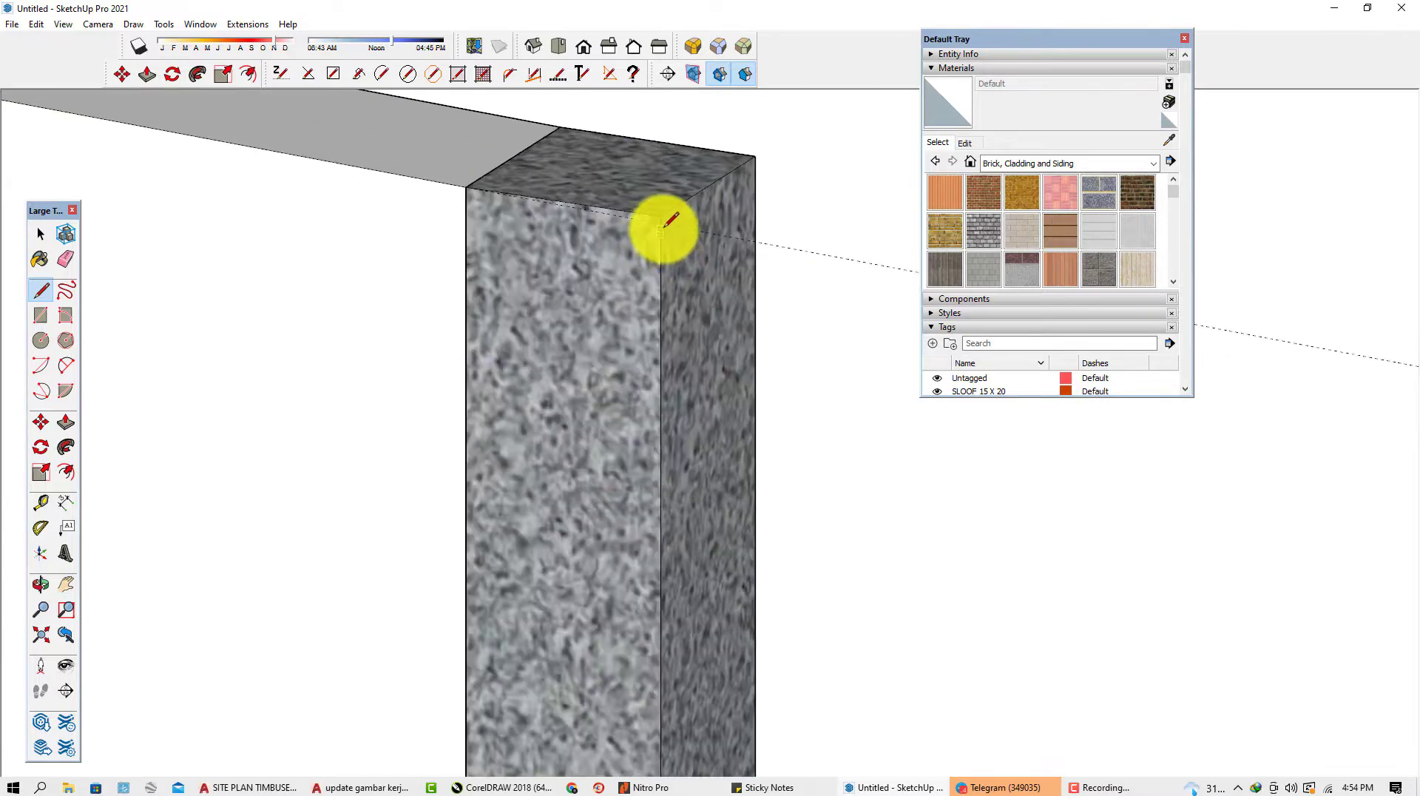
pyautogui.scroll(-10, 670, 219)
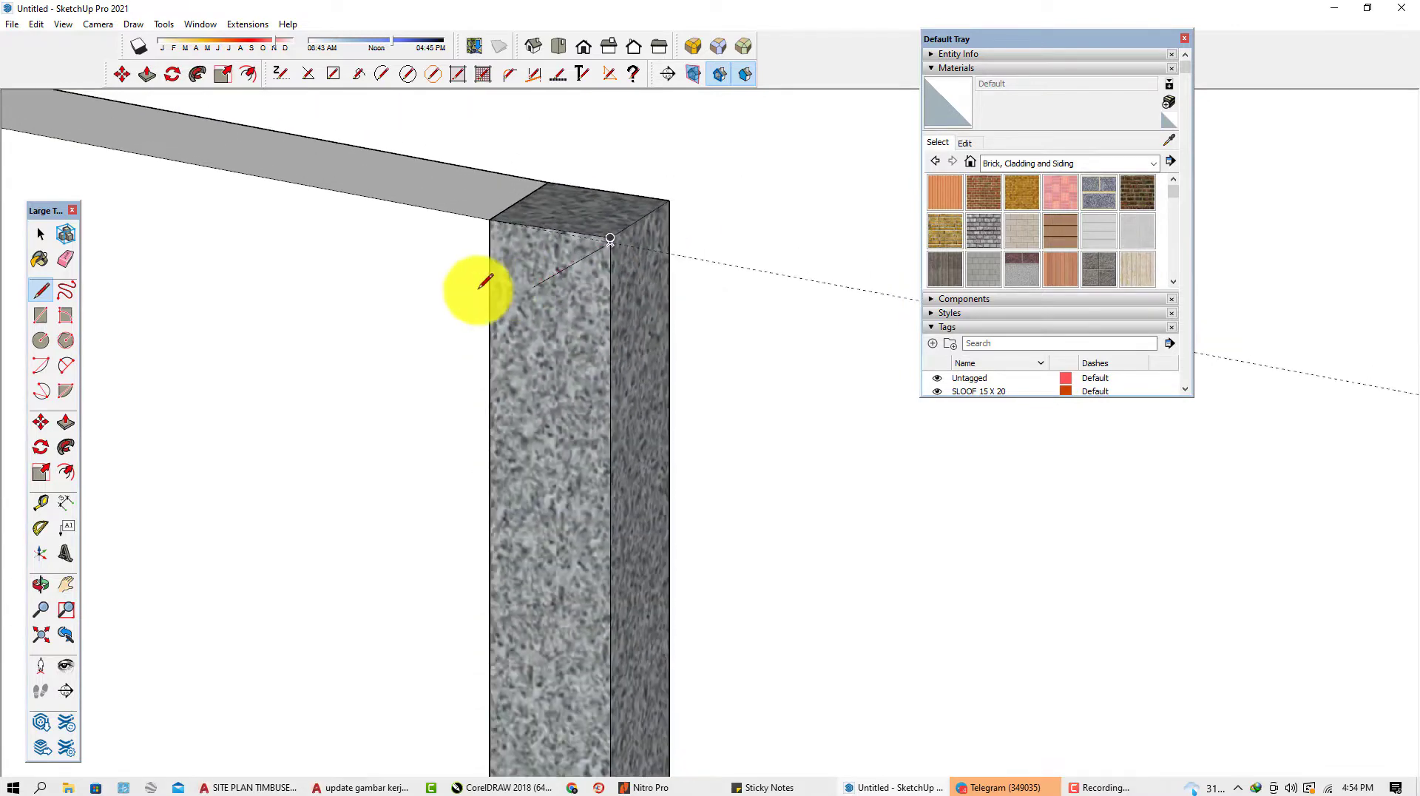
pyautogui.scroll(-2, 747, 410)
pyautogui.keyDown('shift'); pyautogui.moveTo(735, 406); pyautogui.dragTo(554, 376, button='middle'); pyautogui.keyUp('shift')
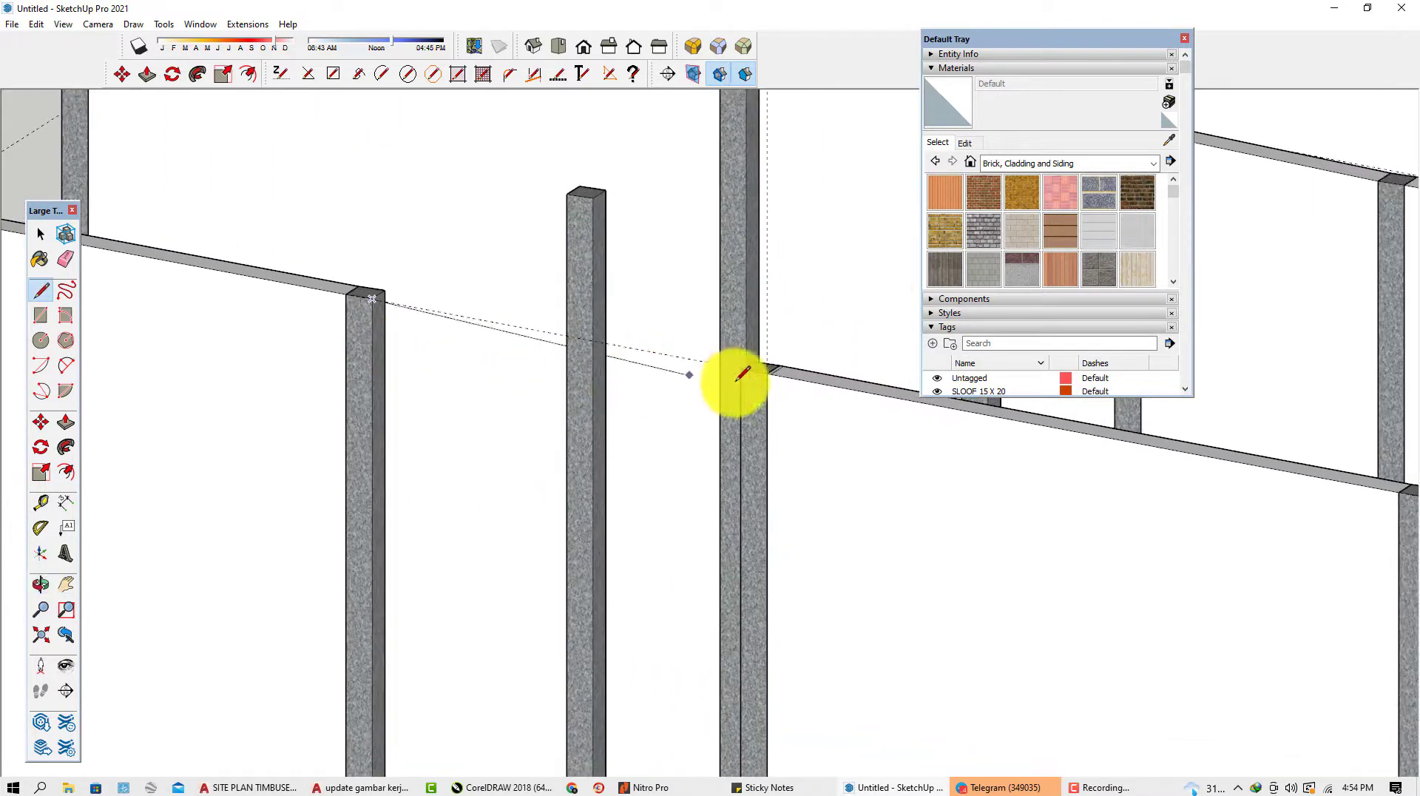
pyautogui.scroll(5, 741, 384)
pyautogui.scroll(3, 769, 357)
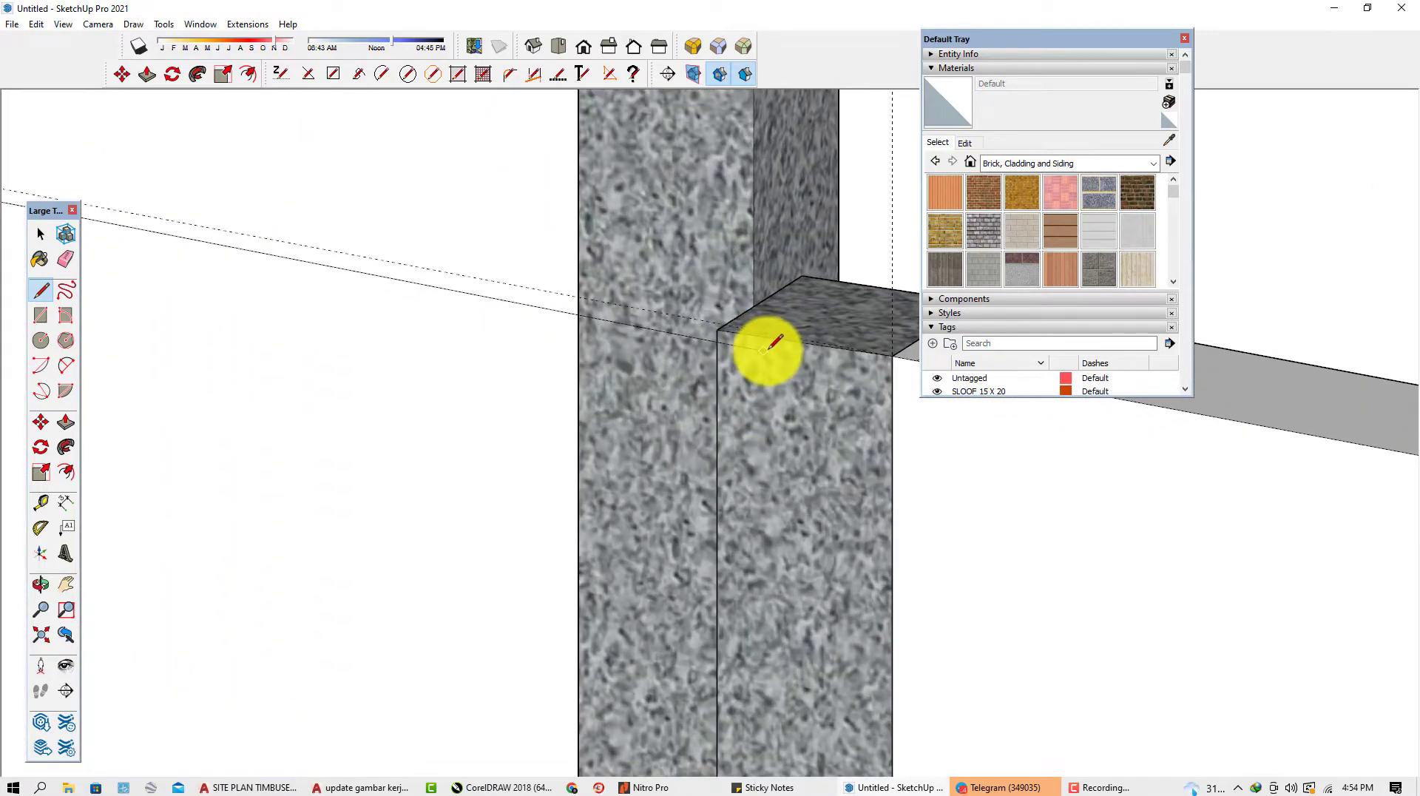
pyautogui.scroll(2, 760, 336)
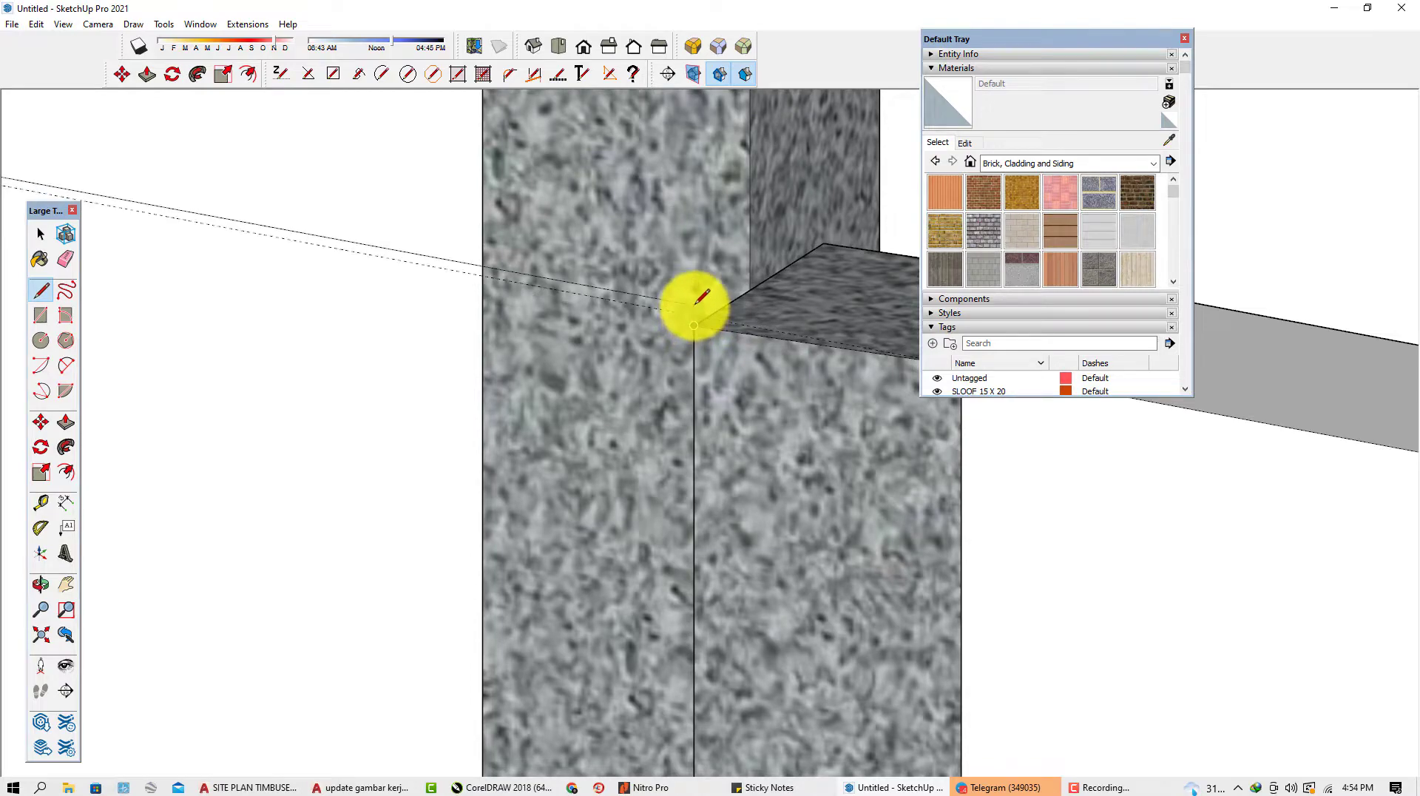
pyautogui.scroll(-7, 695, 314)
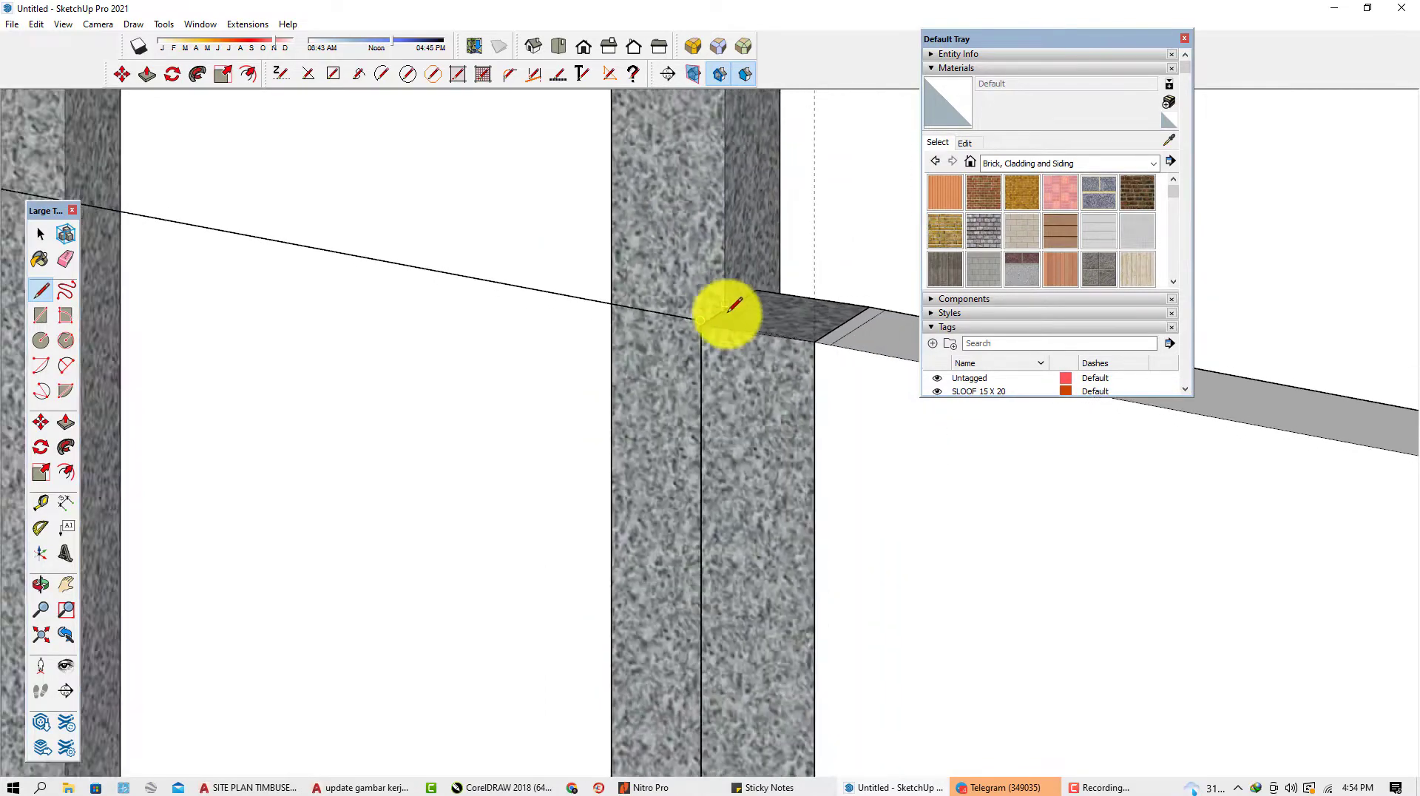
# Continue the outline down the far column, back along the base beam and up the first column, closing the gap's face.
pyautogui.scroll(-5, 789, 403)
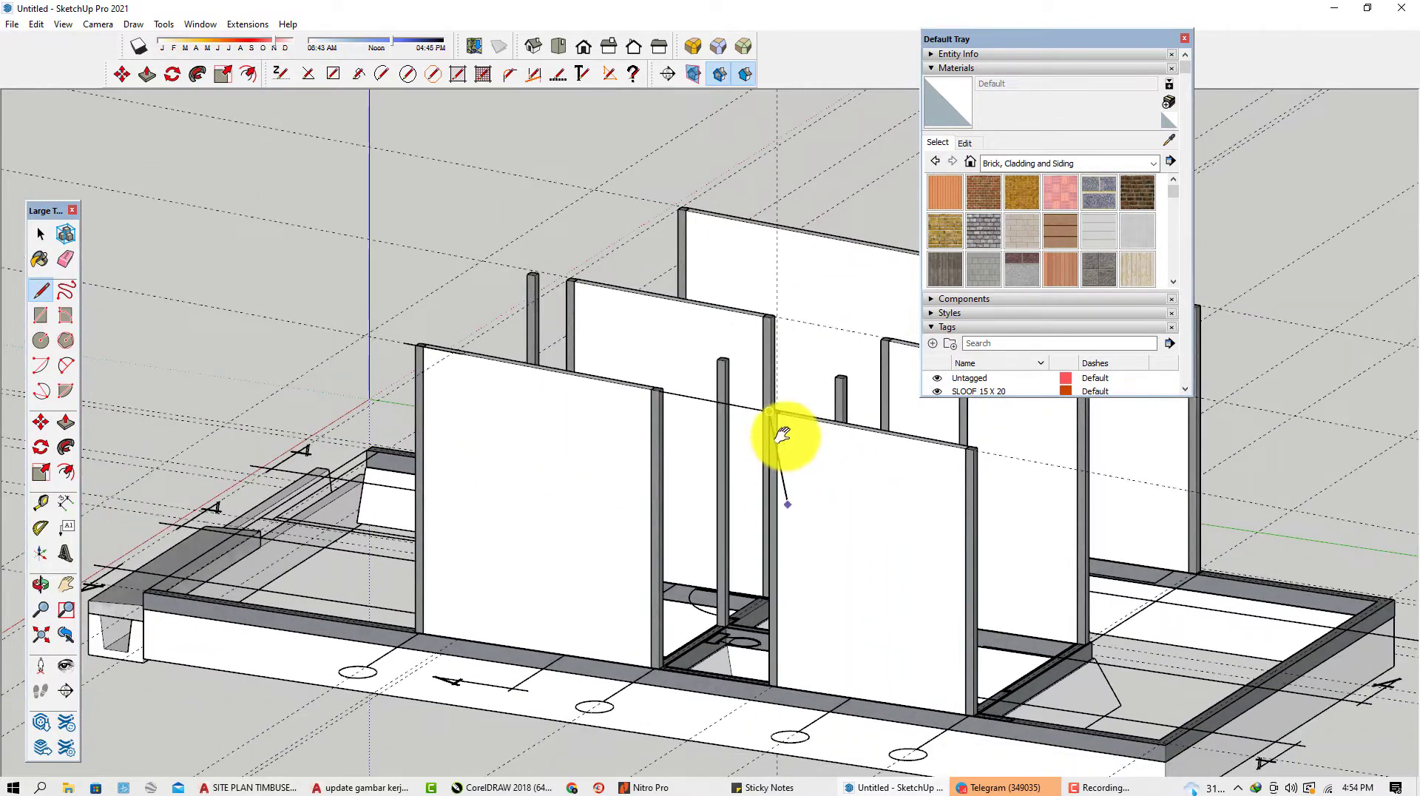
pyautogui.scroll(6, 751, 580)
pyautogui.scroll(4, 791, 584)
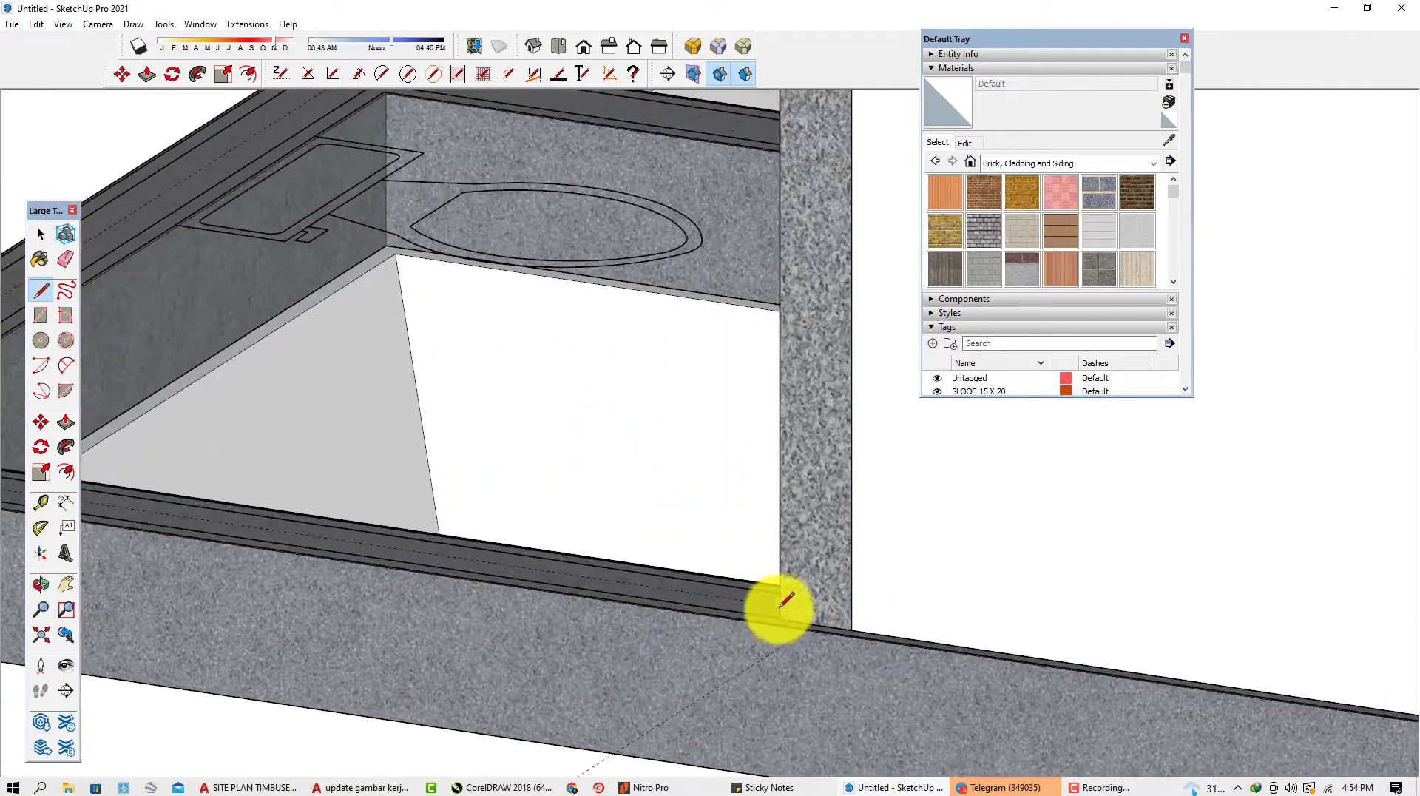
pyautogui.scroll(-5, 902, 498)
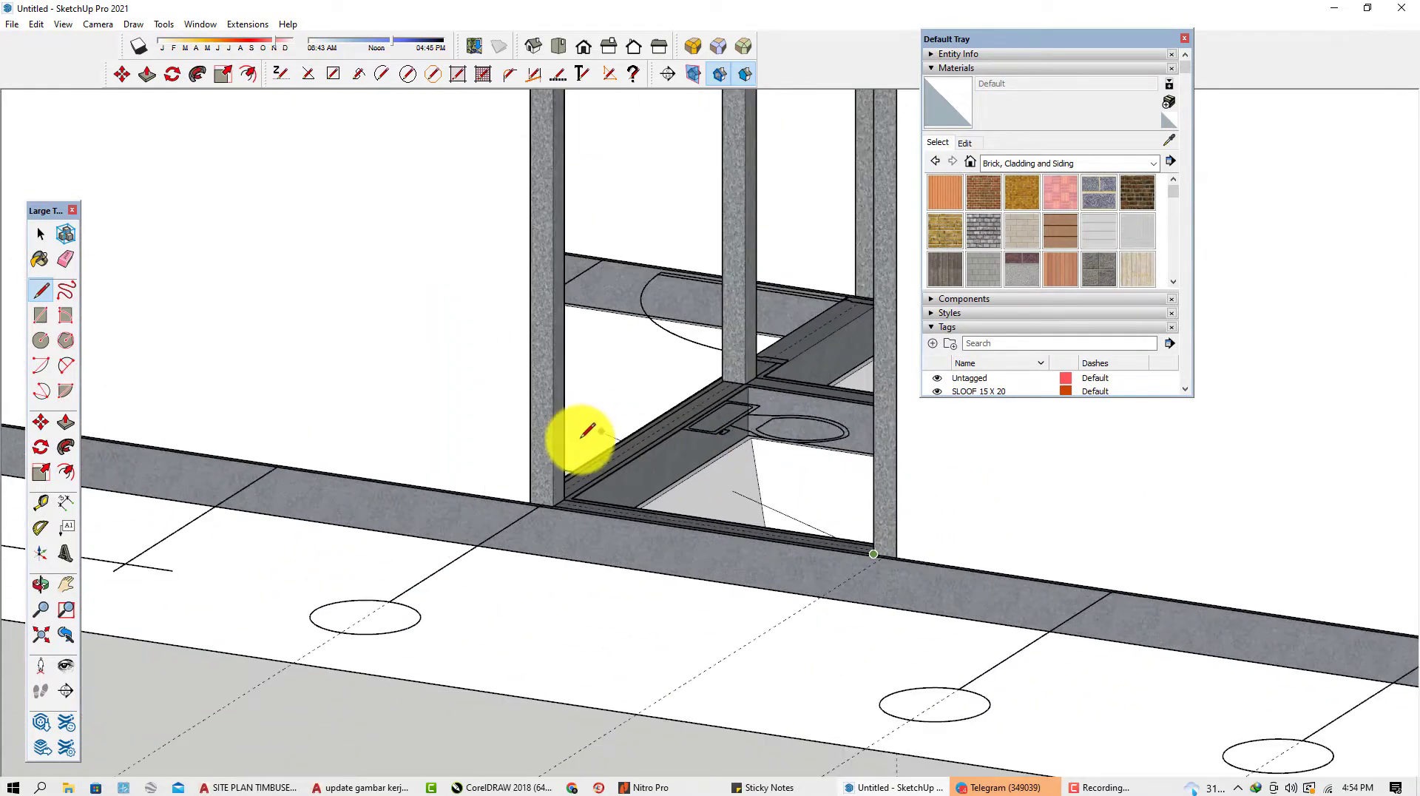
pyautogui.scroll(5, 545, 517)
pyautogui.scroll(2, 542, 503)
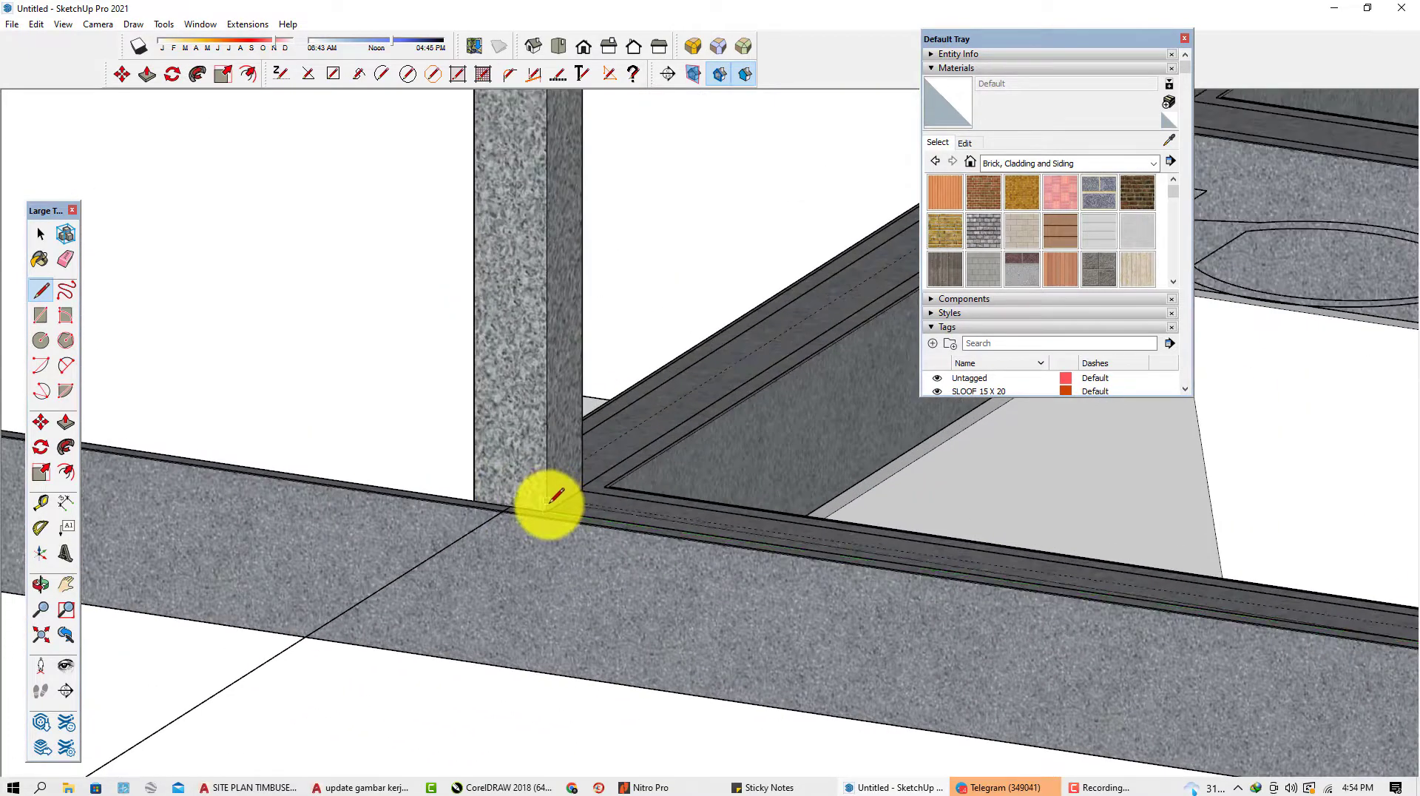
pyautogui.scroll(2, 546, 510)
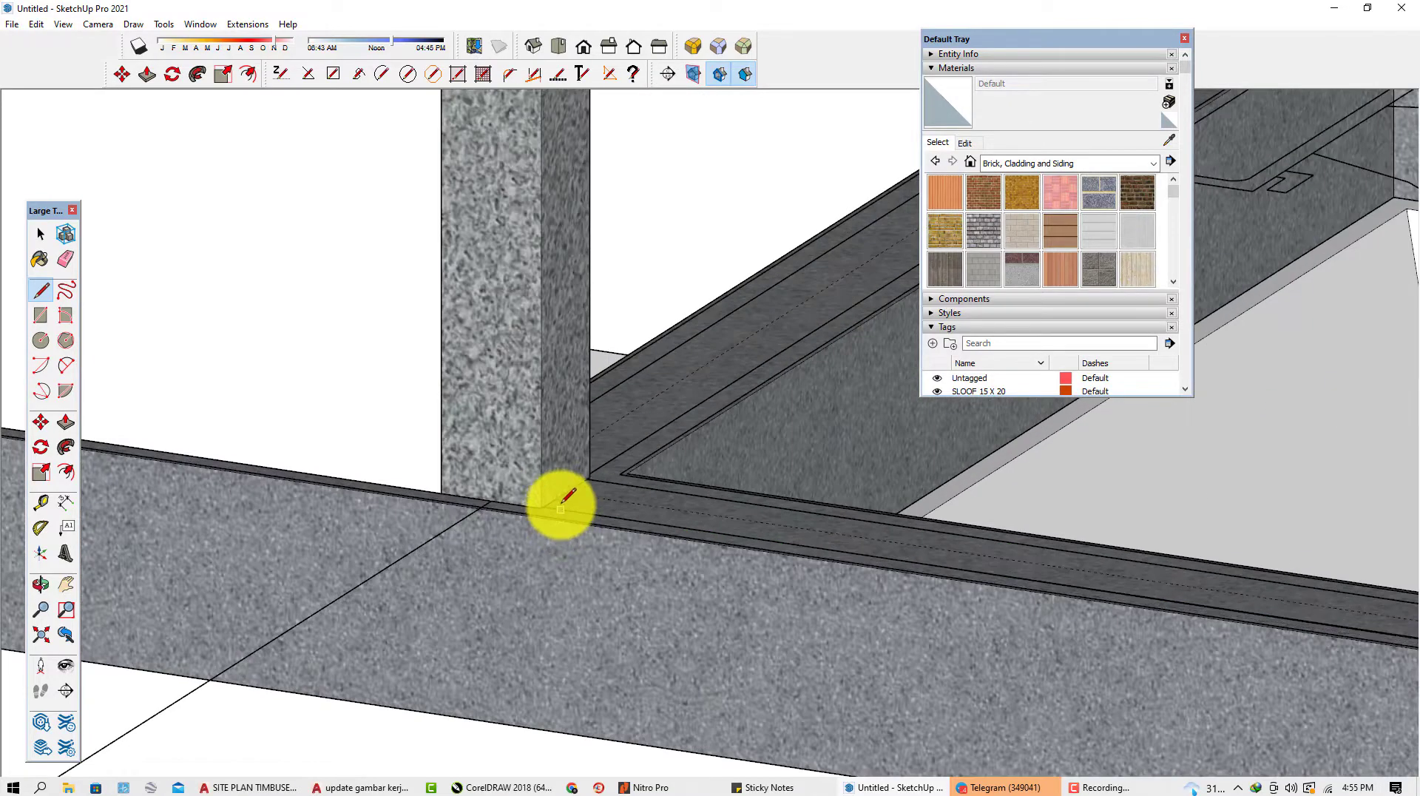
pyautogui.scroll(-6, 549, 506)
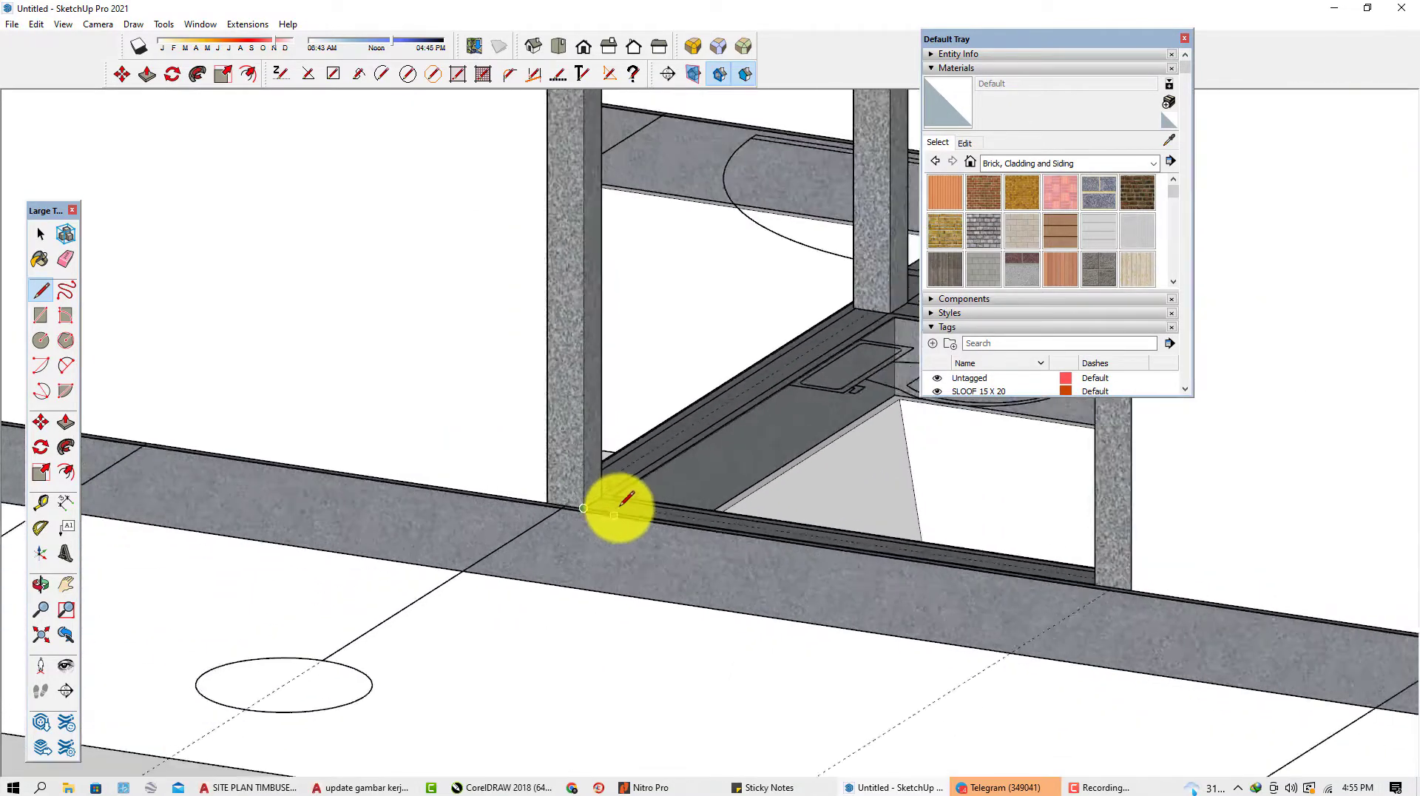
pyautogui.scroll(-3, 634, 229)
pyautogui.scroll(5, 627, 198)
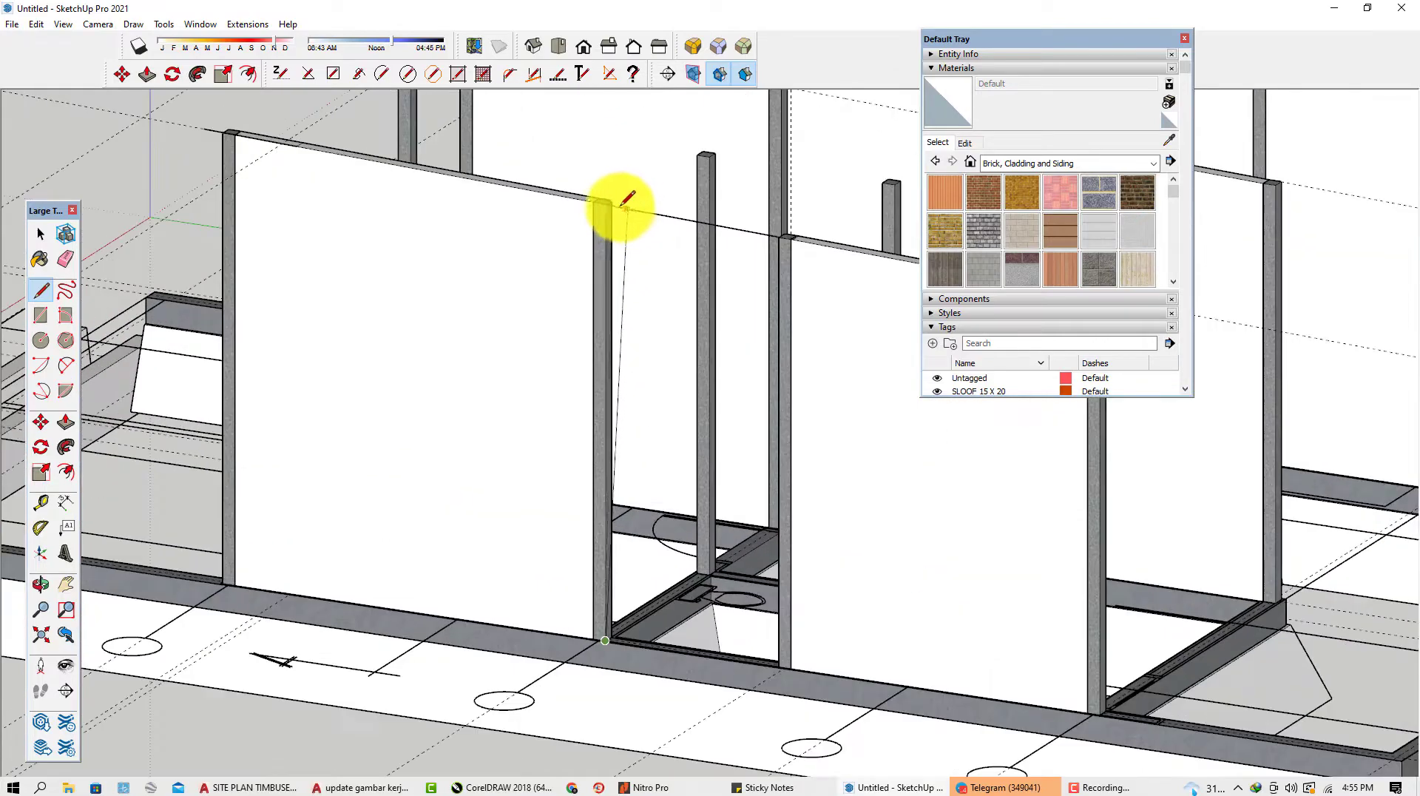
pyautogui.click(606, 204)
# Push/Pull the new face between the two columns to match the thickness of the neighbouring wall panels.
pyautogui.scroll(-2, 665, 289)
pyautogui.moveTo(673, 295); pyautogui.dragTo(522, 395, button='middle')
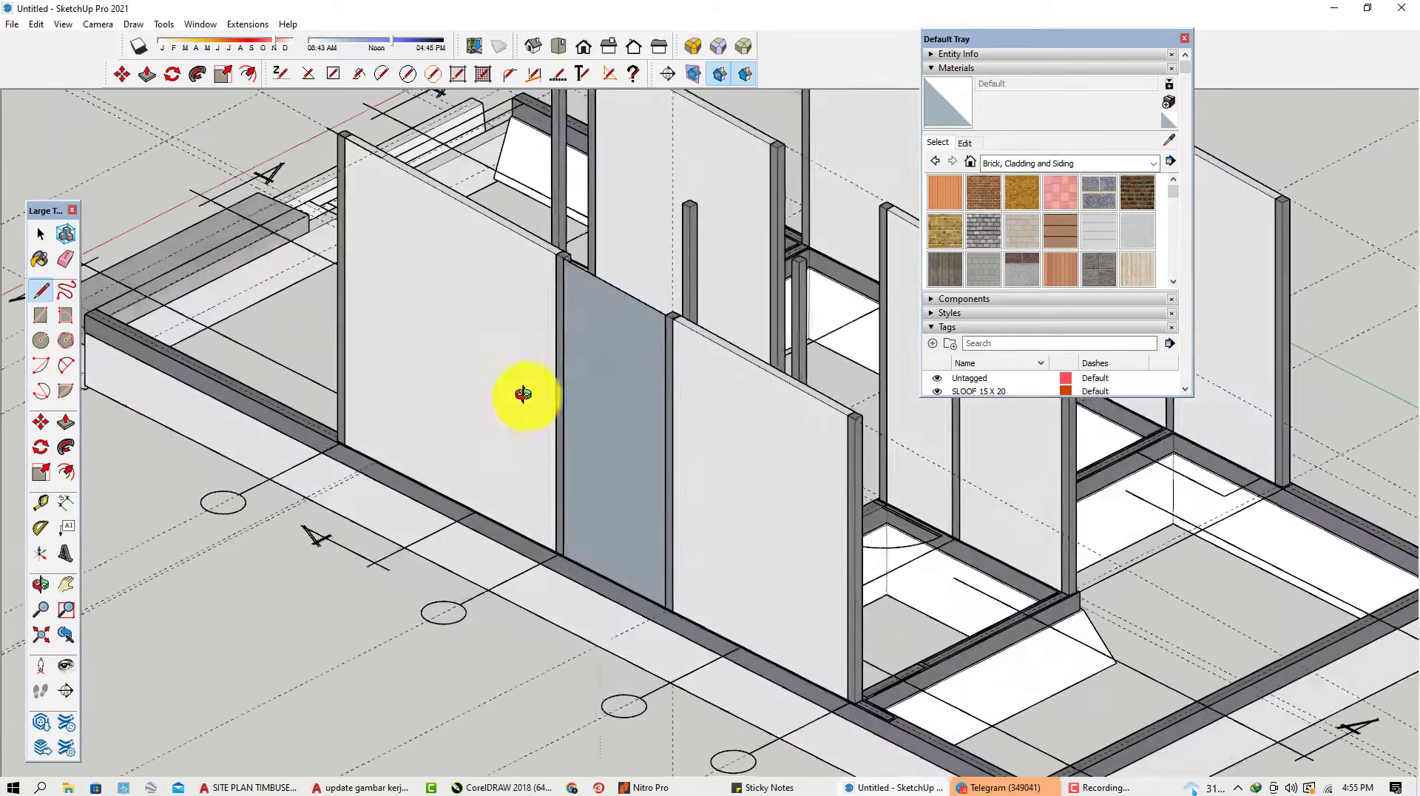
pyautogui.press('space')
pyautogui.moveTo(602, 335); pyautogui.dragTo(602, 372, button='middle')
pyautogui.scroll(6, 614, 356)
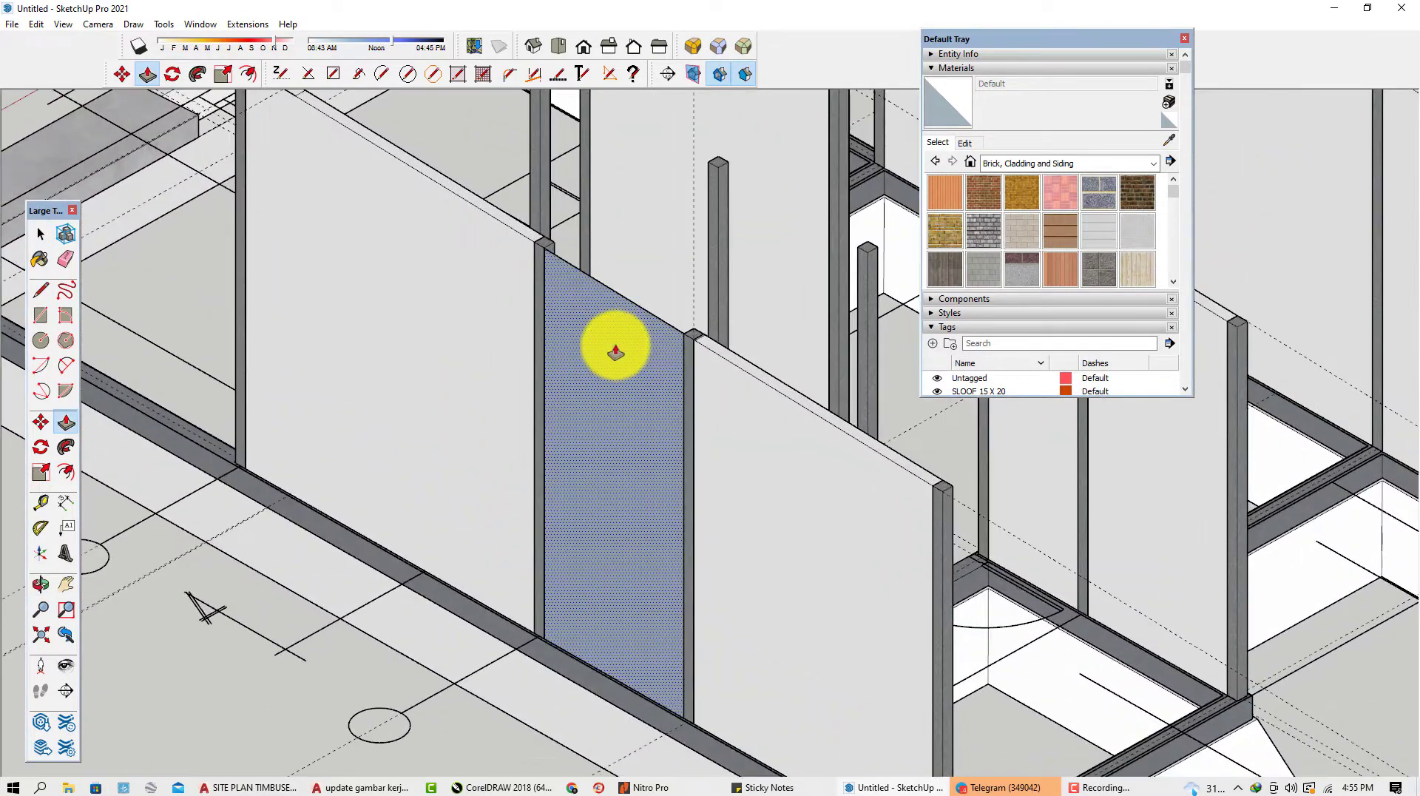
pyautogui.press('space')
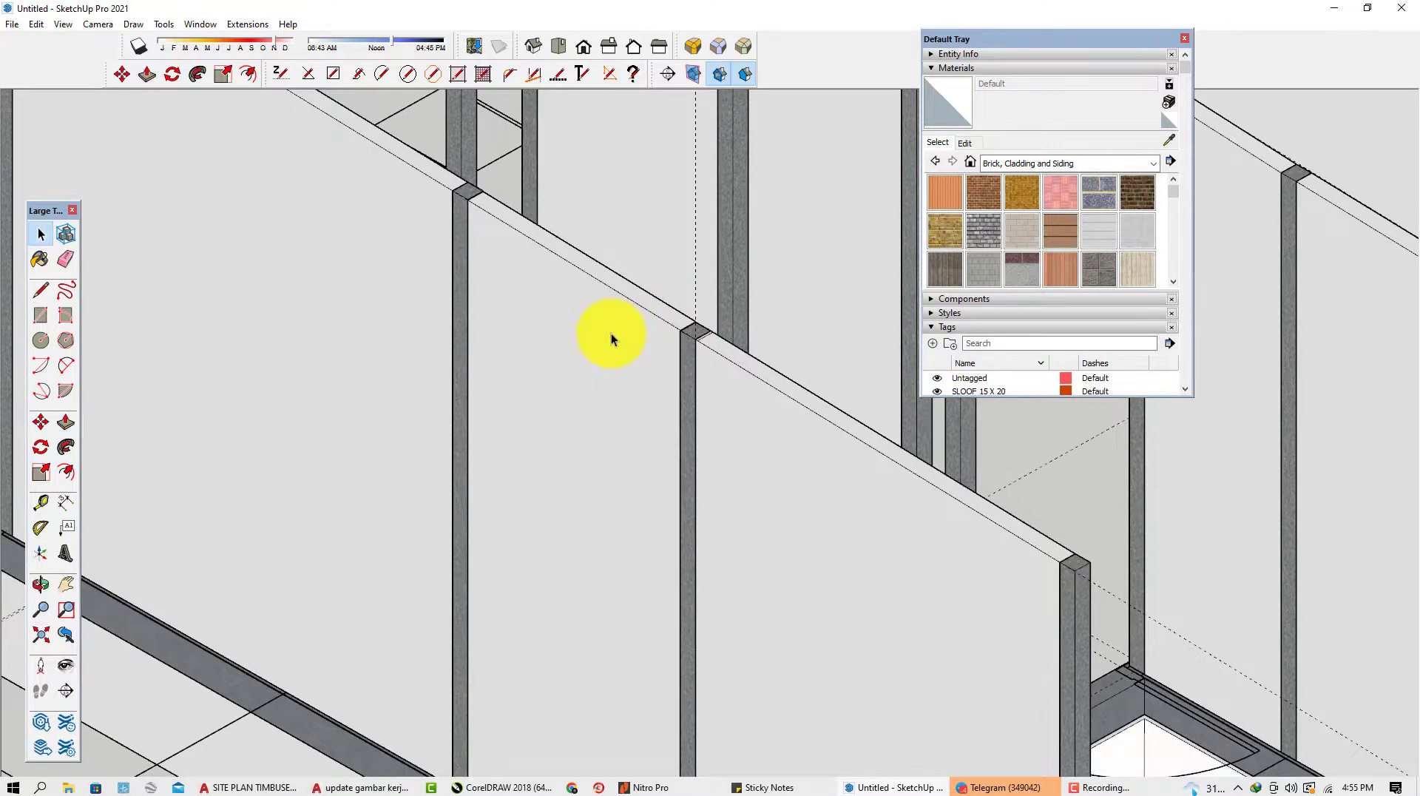
# Select the whole new wall piece in the gap and make it a group.
pyautogui.click(612, 339)
pyautogui.rightClick(612, 338)
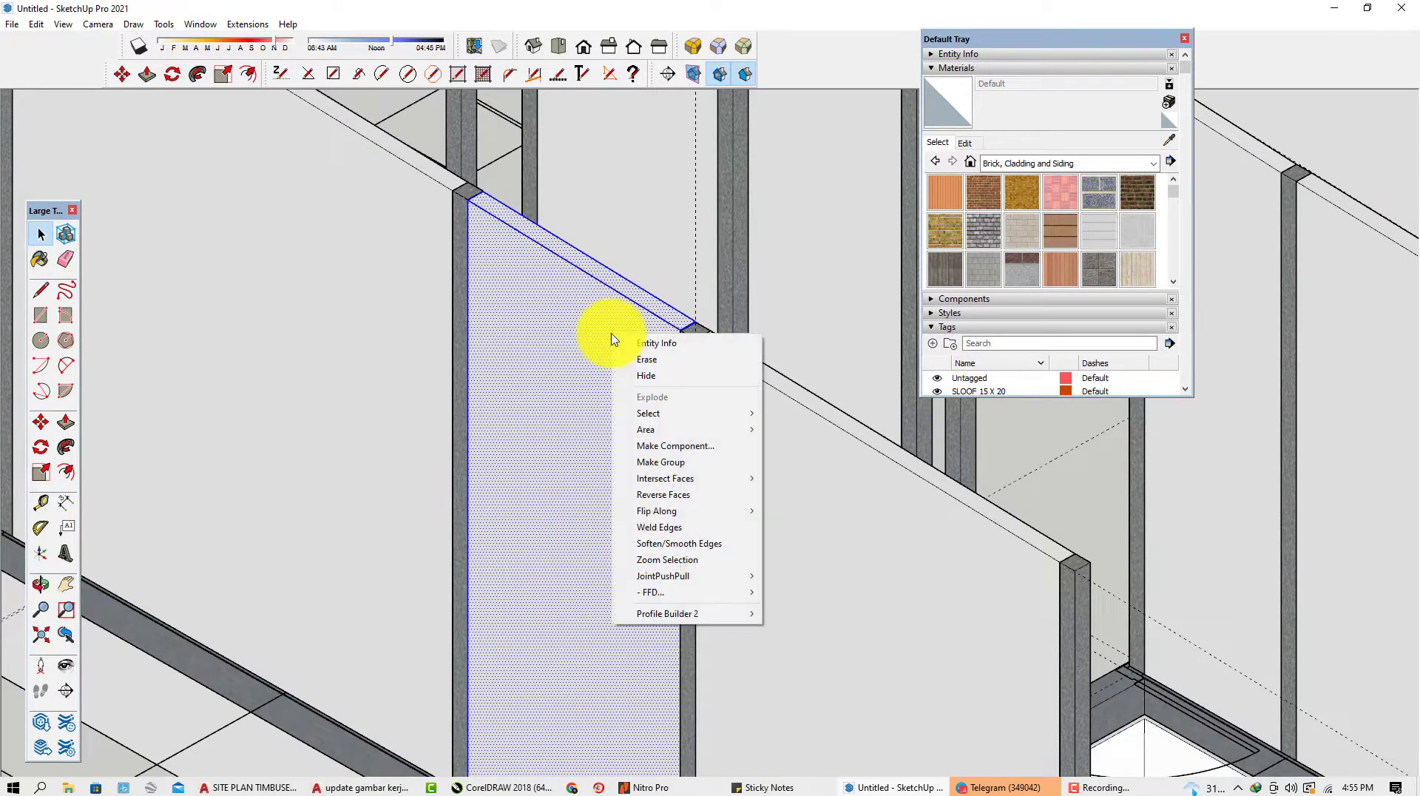
pyautogui.click(677, 462)
pyautogui.scroll(-10, 691, 421)
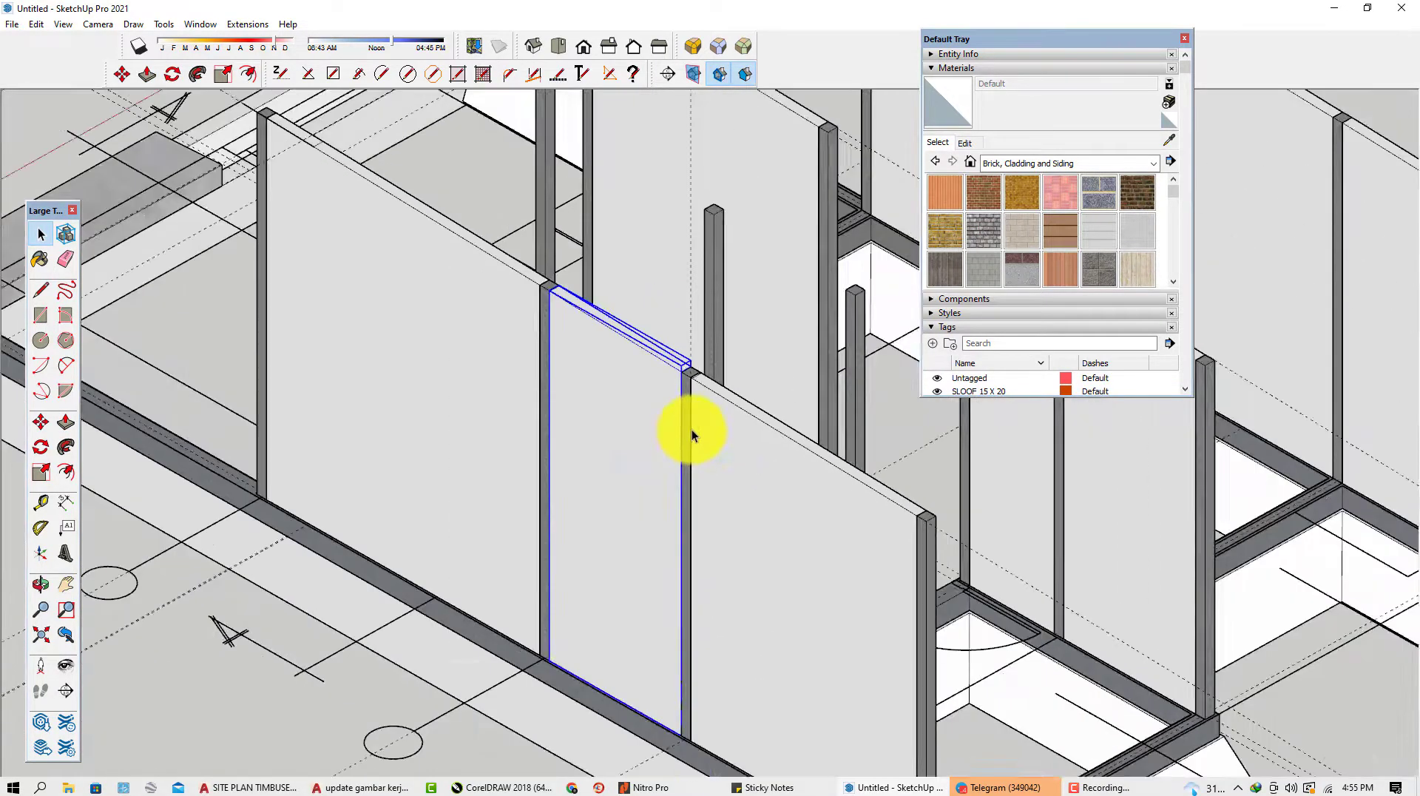
# Draw a rectangle from the top of the front inner column to the base of the outer wall's end column, closing that bay.
pyautogui.moveTo(411, 558); pyautogui.dragTo(722, 420, button='middle')
pyautogui.scroll(6, 614, 421)
pyautogui.moveTo(599, 414); pyautogui.dragTo(559, 407, button='middle')
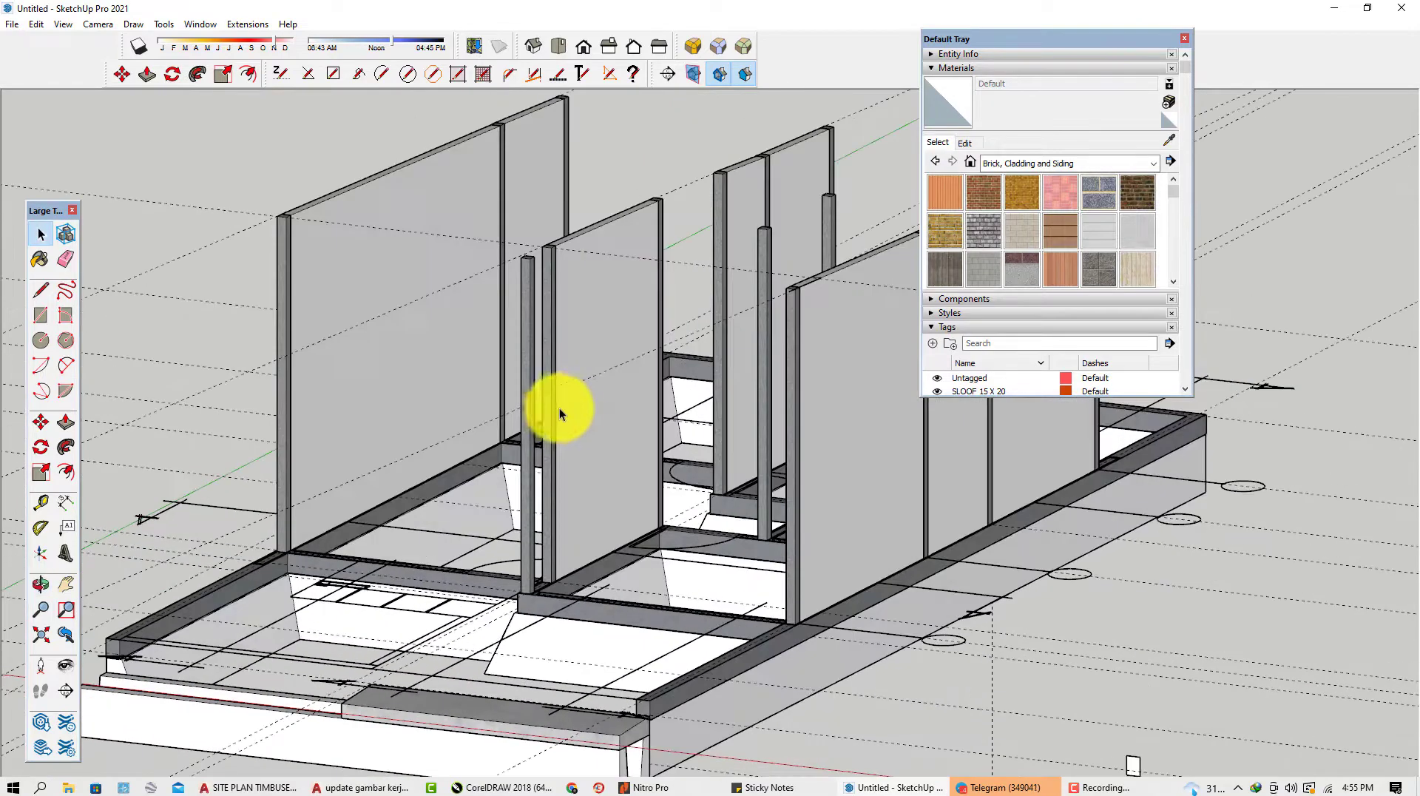
pyautogui.scroll(2, 547, 318)
pyautogui.press('l')
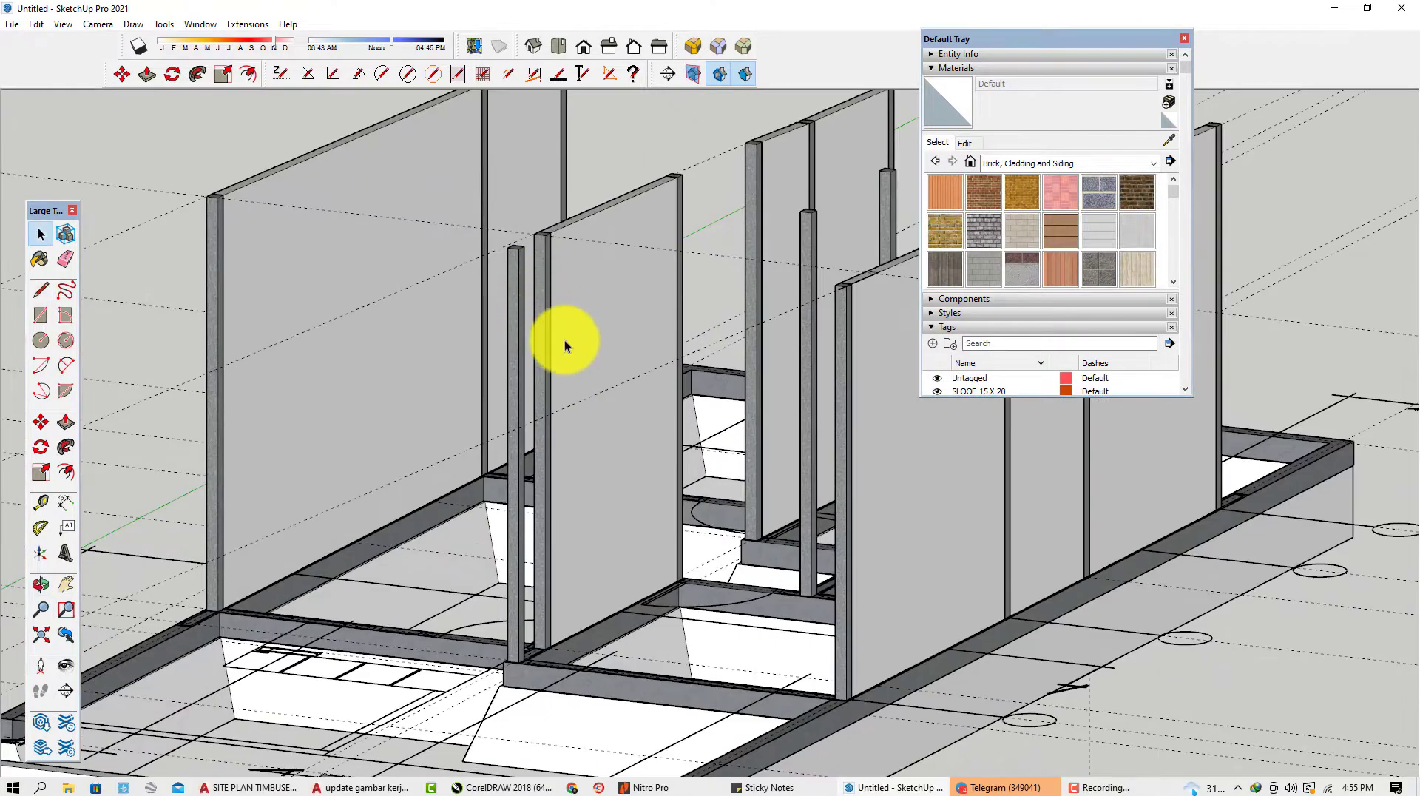
pyautogui.press('r')
pyautogui.scroll(2, 536, 281)
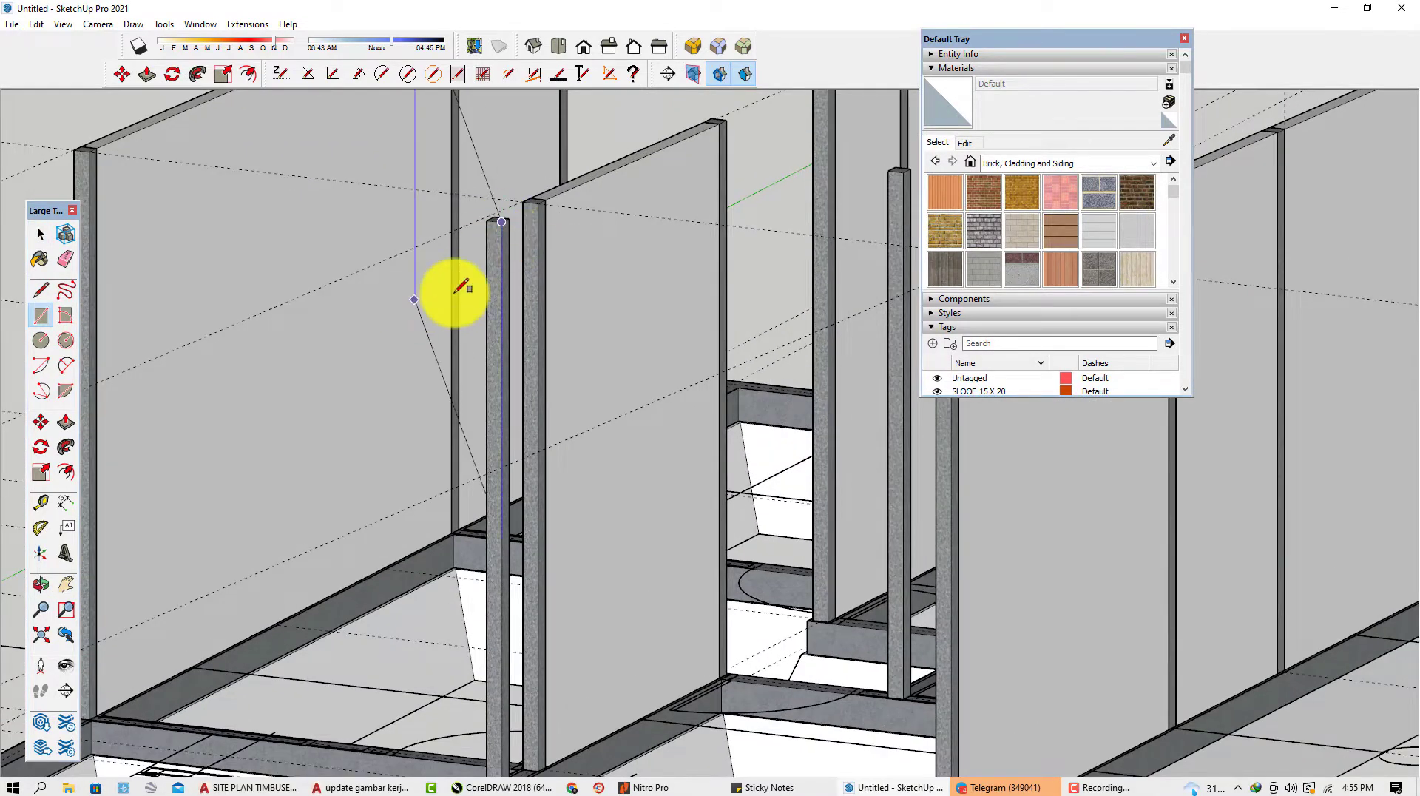
pyautogui.scroll(-3, 792, 681)
pyautogui.scroll(5, 855, 722)
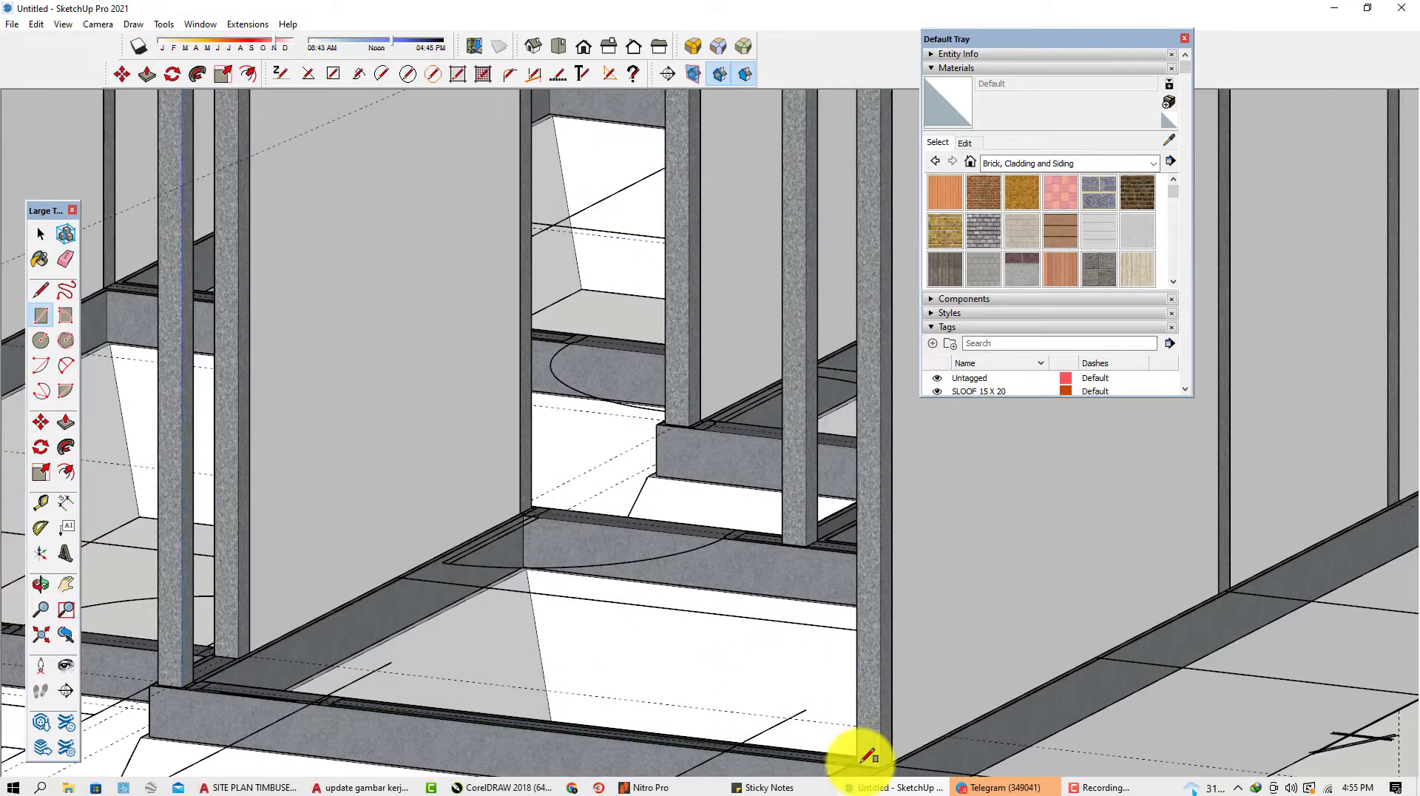
pyautogui.click(864, 757)
pyautogui.scroll(-5, 710, 567)
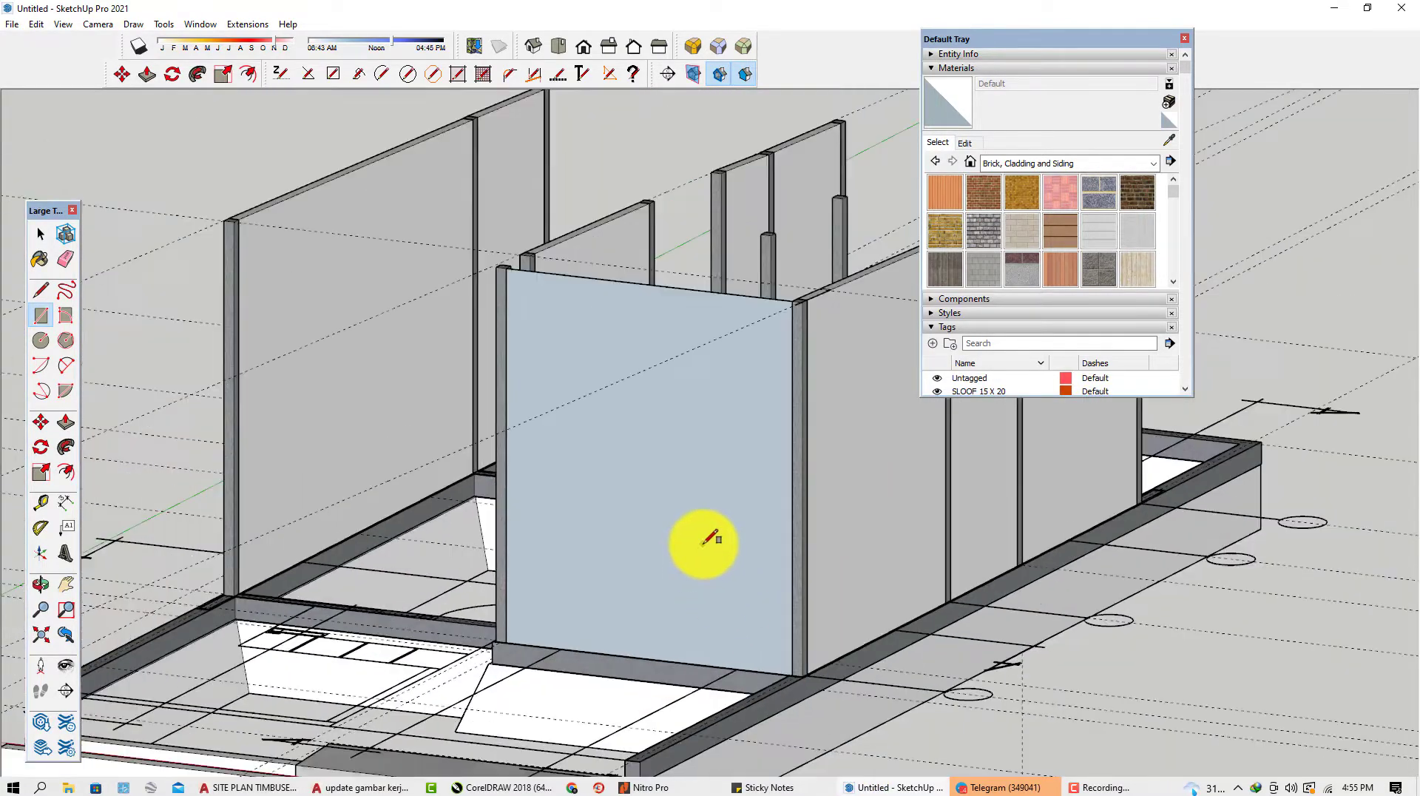
# Push/Pull the new front cross-wall face to match the adjoining wall thickness and make the whole wall a group.
pyautogui.press('p')
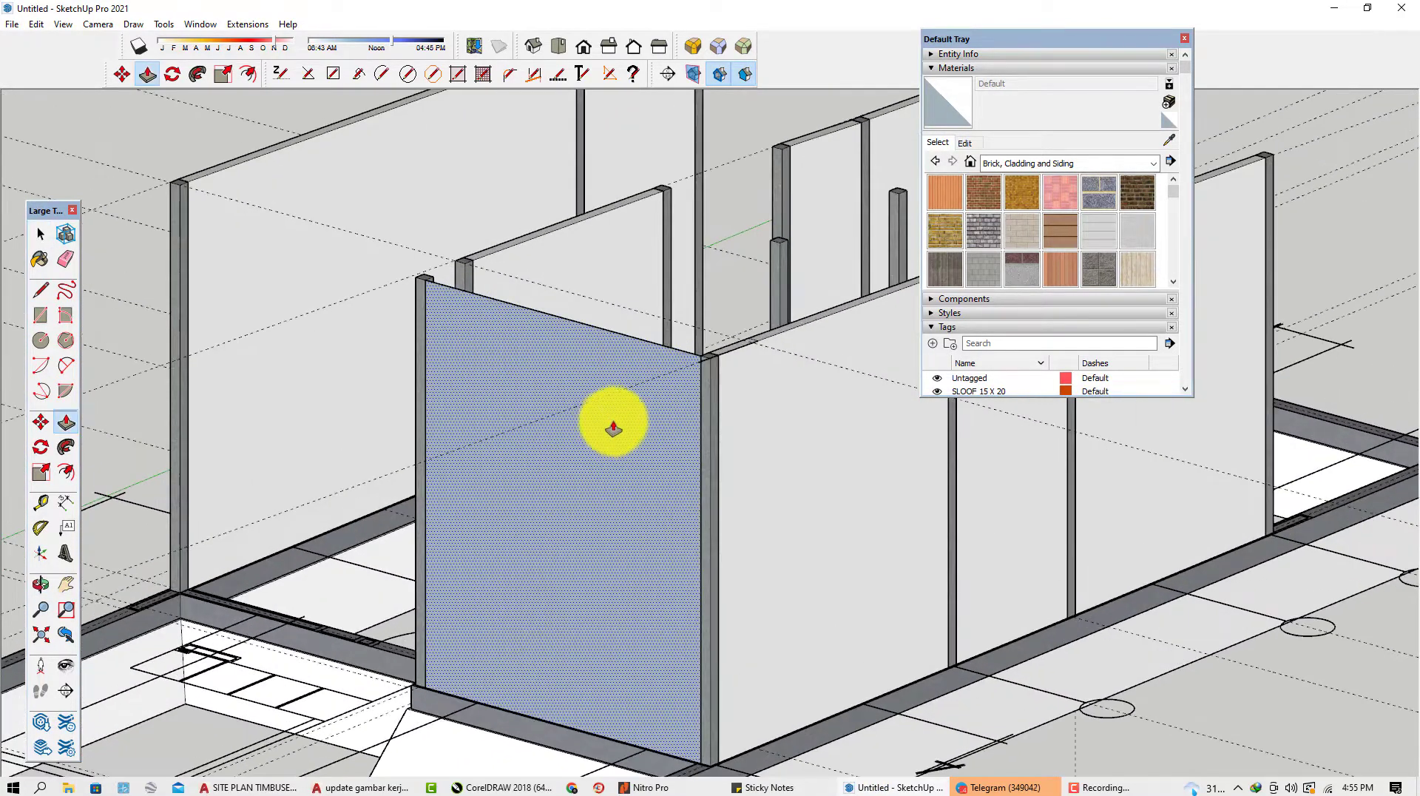
pyautogui.scroll(4, 703, 368)
pyautogui.moveTo(722, 355); pyautogui.dragTo(681, 470, button='middle')
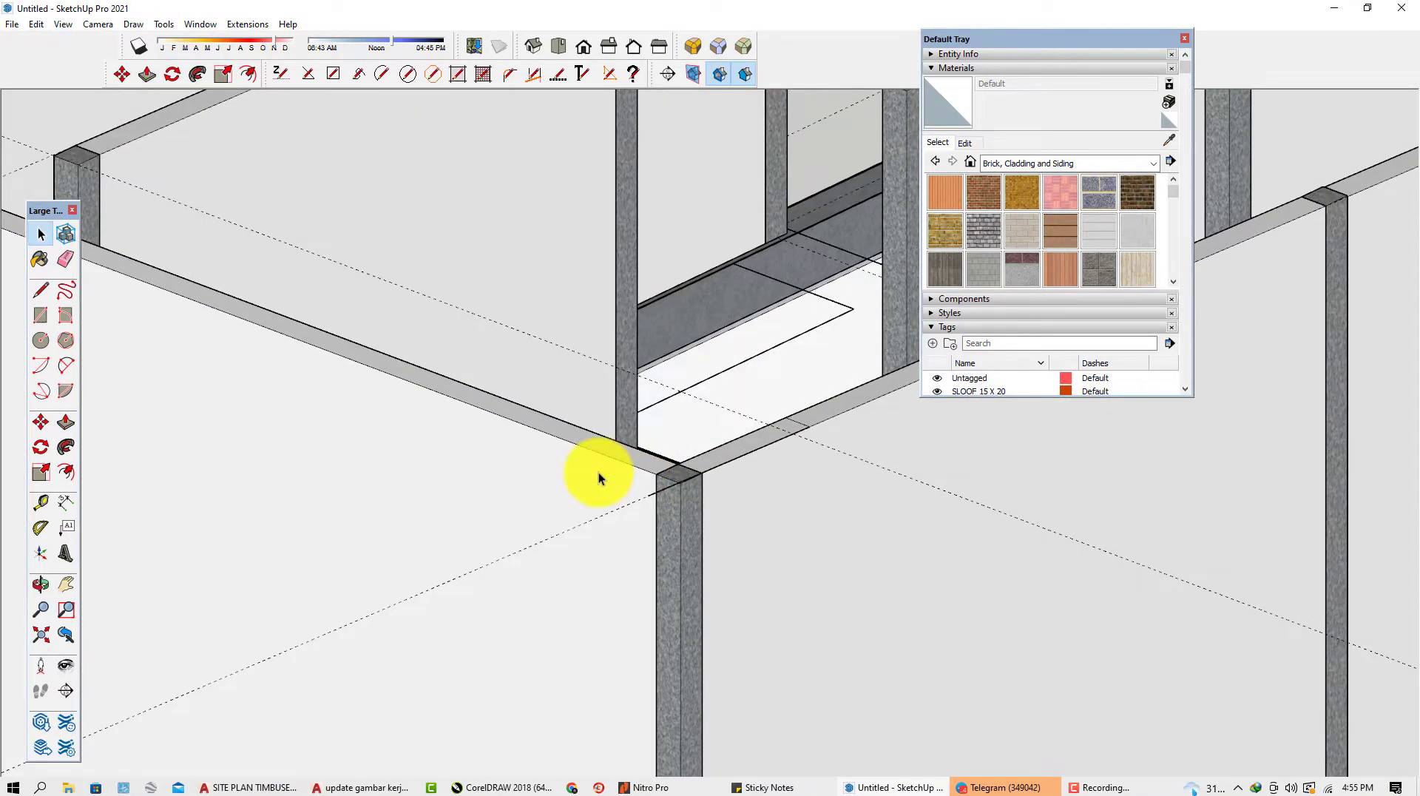
pyautogui.click(599, 477)
pyautogui.rightClick(597, 472)
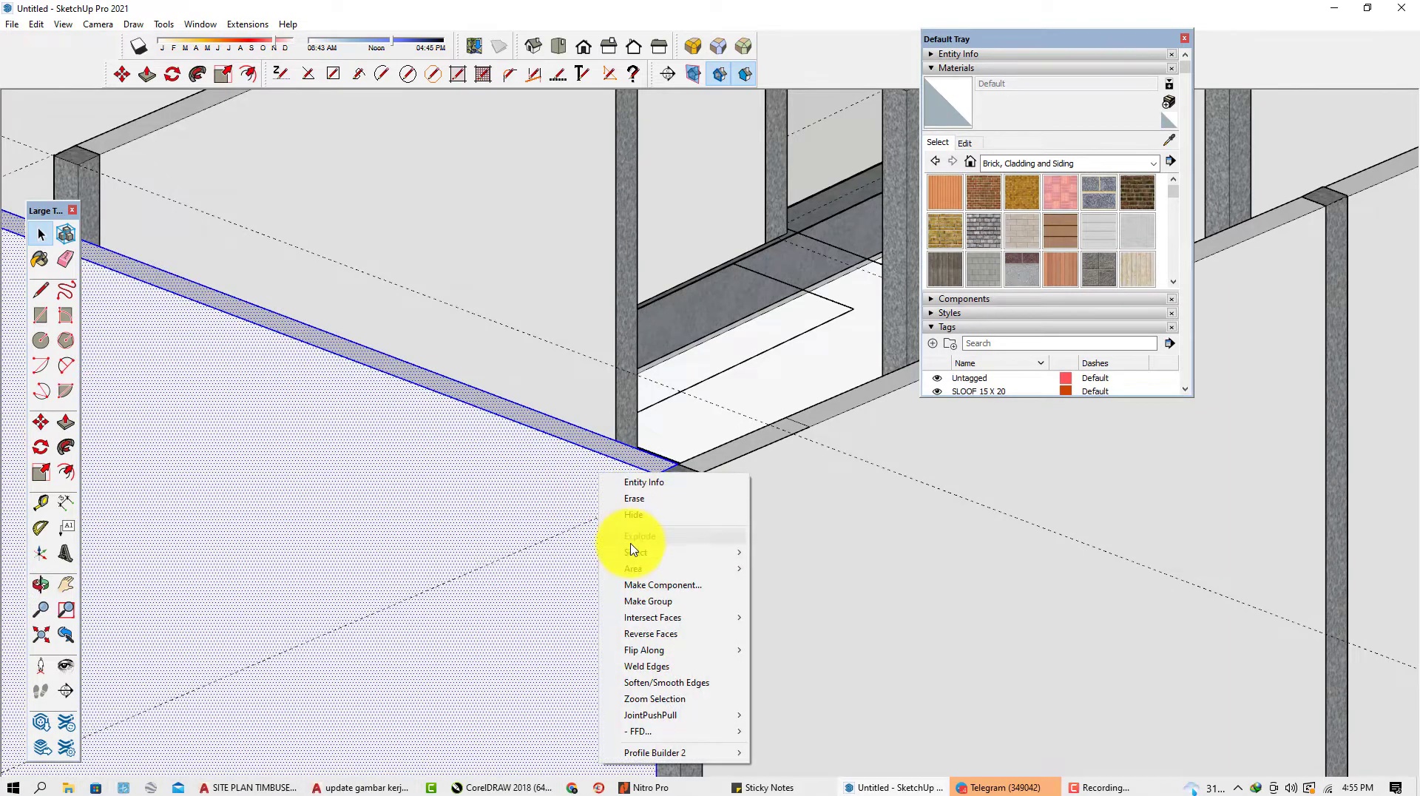
pyautogui.click(656, 600)
# Draw a rectangle across the neighbouring front bay, from the opposite outer wall's end column top to the inner column's base.
pyautogui.scroll(-1, 782, 448)
pyautogui.scroll(-6, 782, 447)
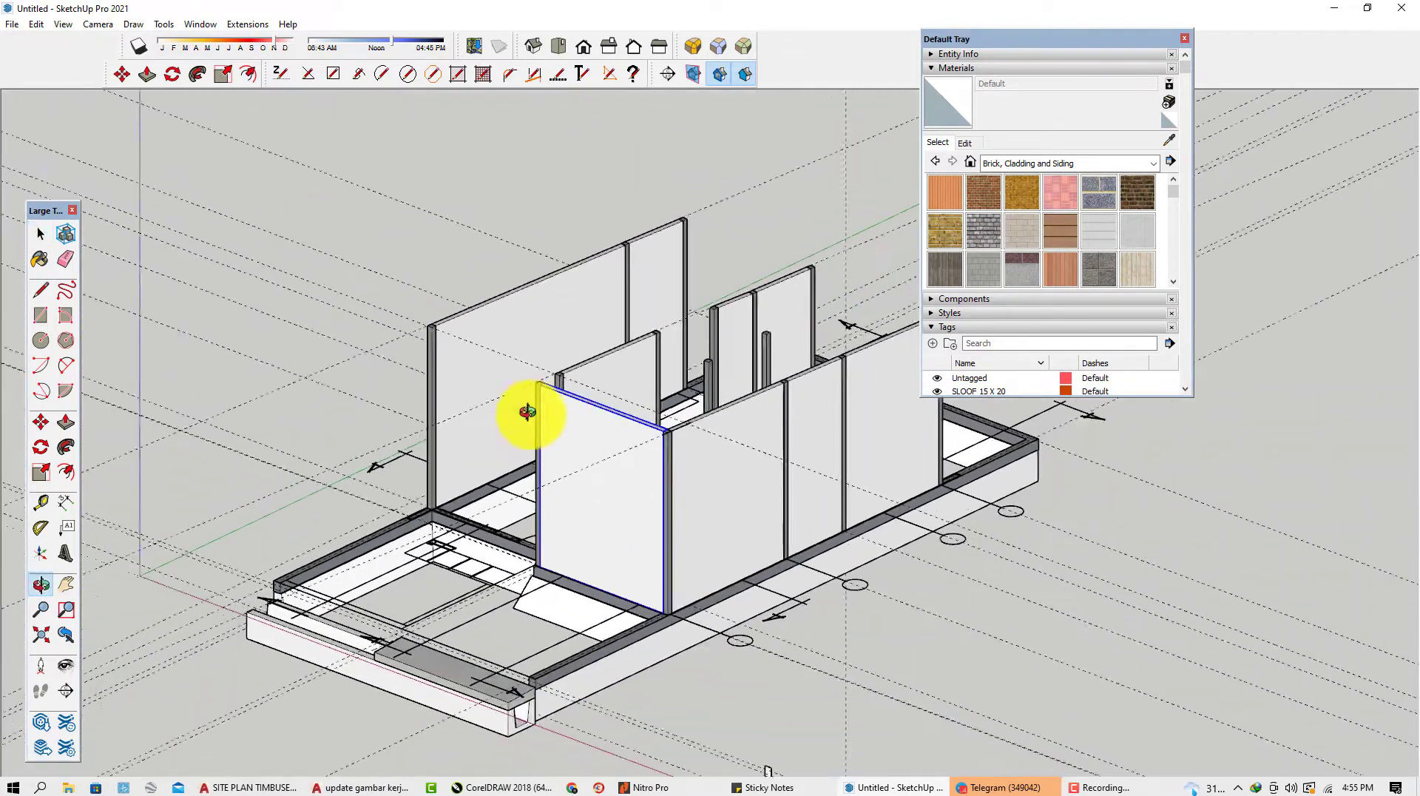
pyautogui.moveTo(539, 406); pyautogui.dragTo(562, 528, button='middle')
pyautogui.scroll(1, 562, 528)
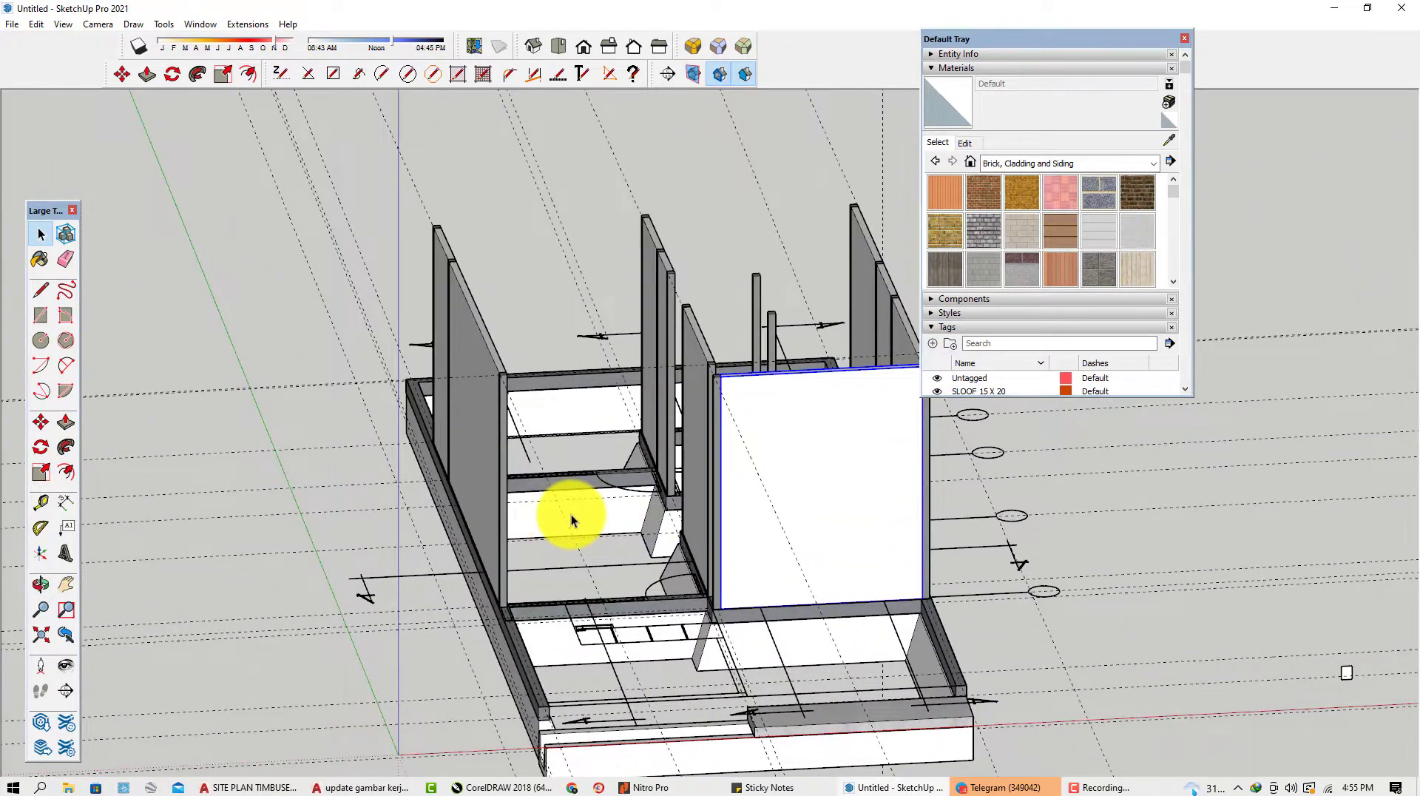
pyautogui.scroll(3, 491, 339)
pyautogui.press('r')
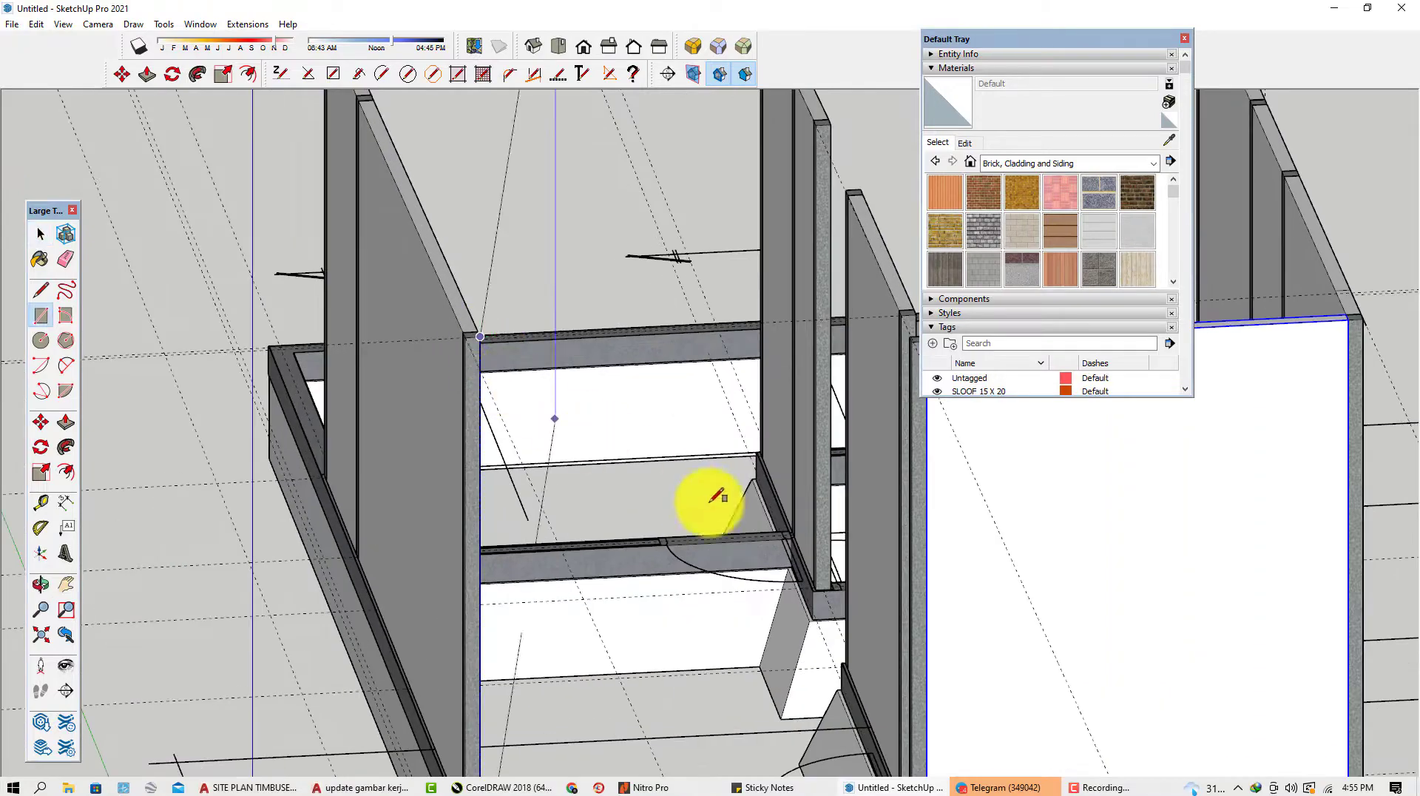
pyautogui.scroll(-2, 710, 503)
pyautogui.keyDown('shift'); pyautogui.moveTo(825, 695); pyautogui.dragTo(831, 577, button='middle'); pyautogui.keyUp('shift')
pyautogui.scroll(6, 827, 585)
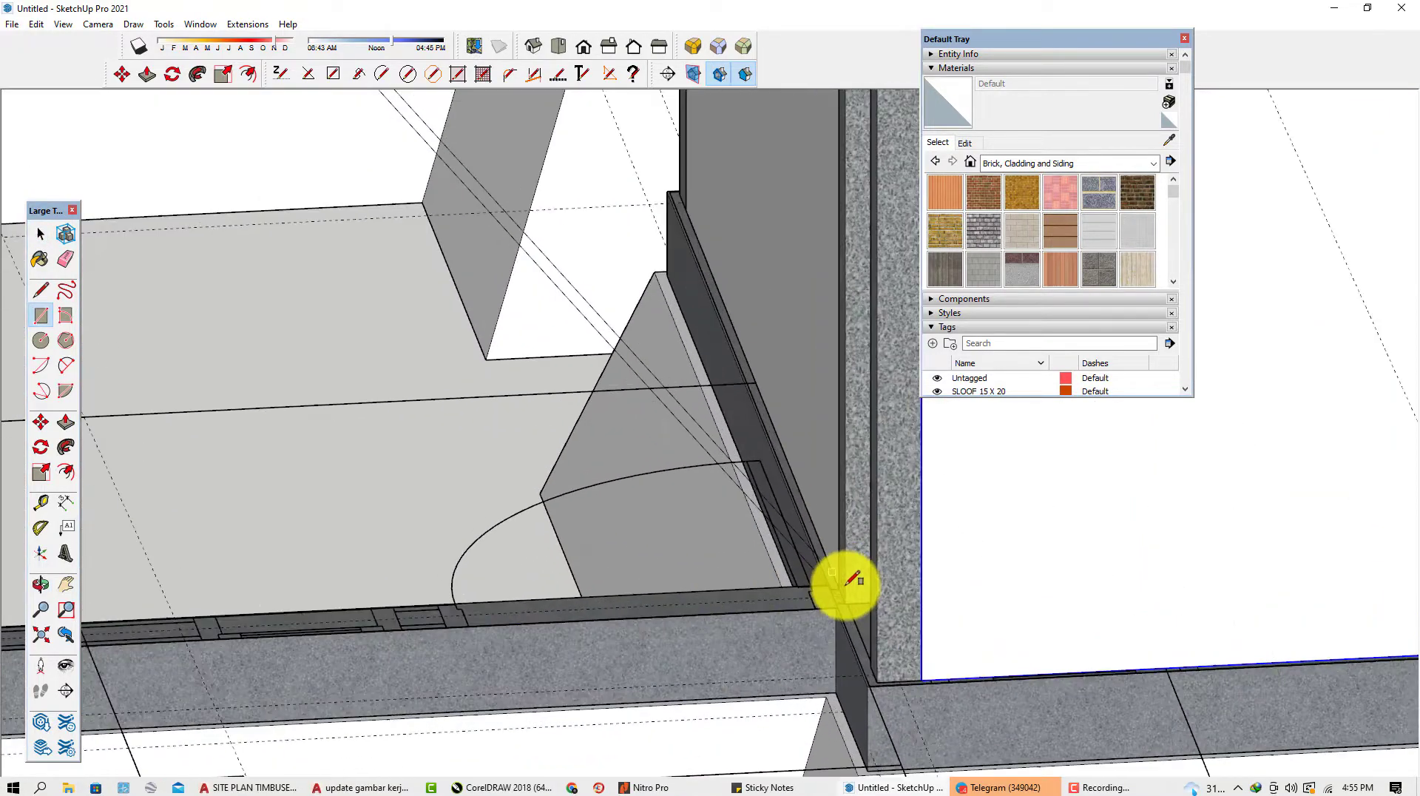
pyautogui.scroll(2, 846, 584)
pyautogui.scroll(-8, 851, 608)
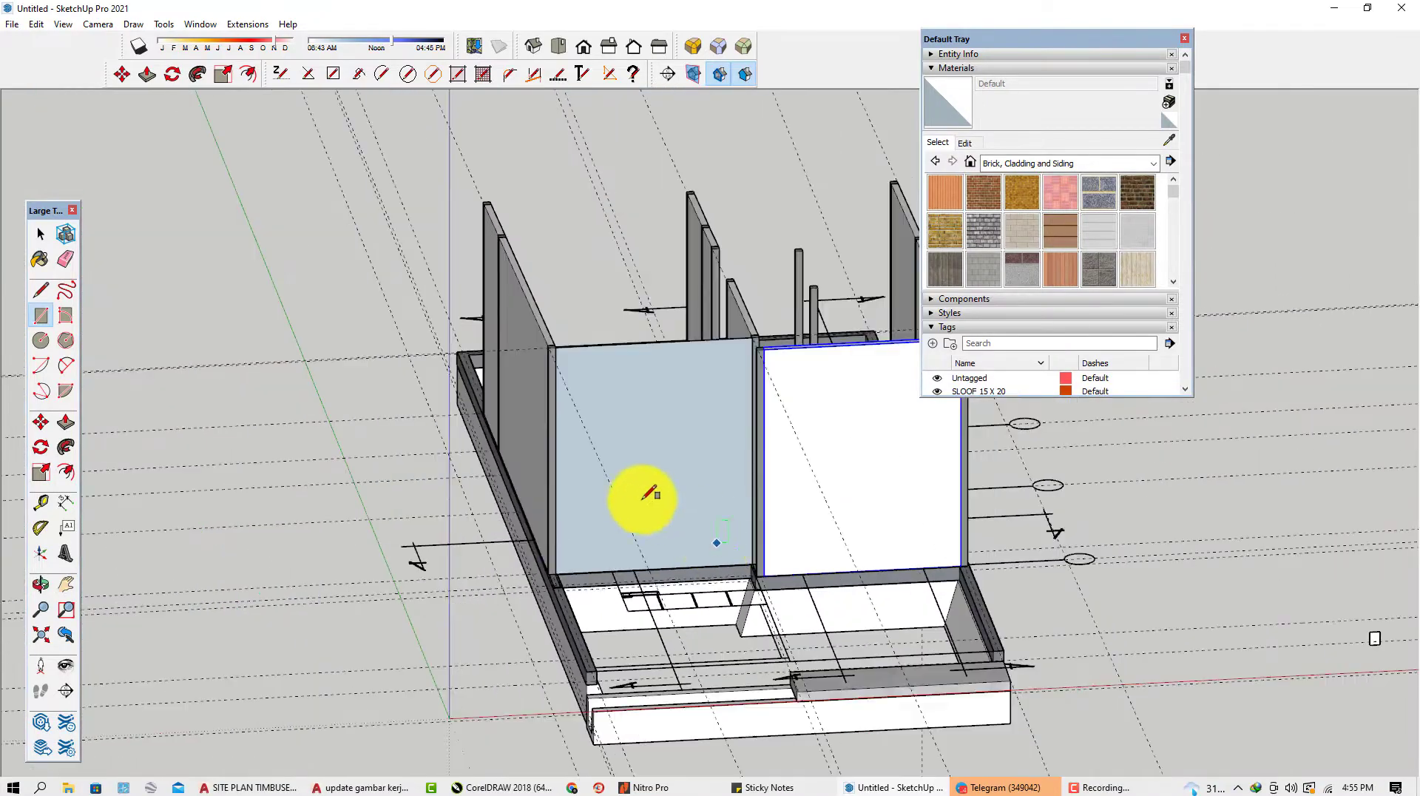
# Push/Pull the second front bay's face to match the adjoining wall thickness and make the solid a group.
pyautogui.moveTo(649, 493); pyautogui.dragTo(685, 366, button='middle')
pyautogui.scroll(10, 739, 336)
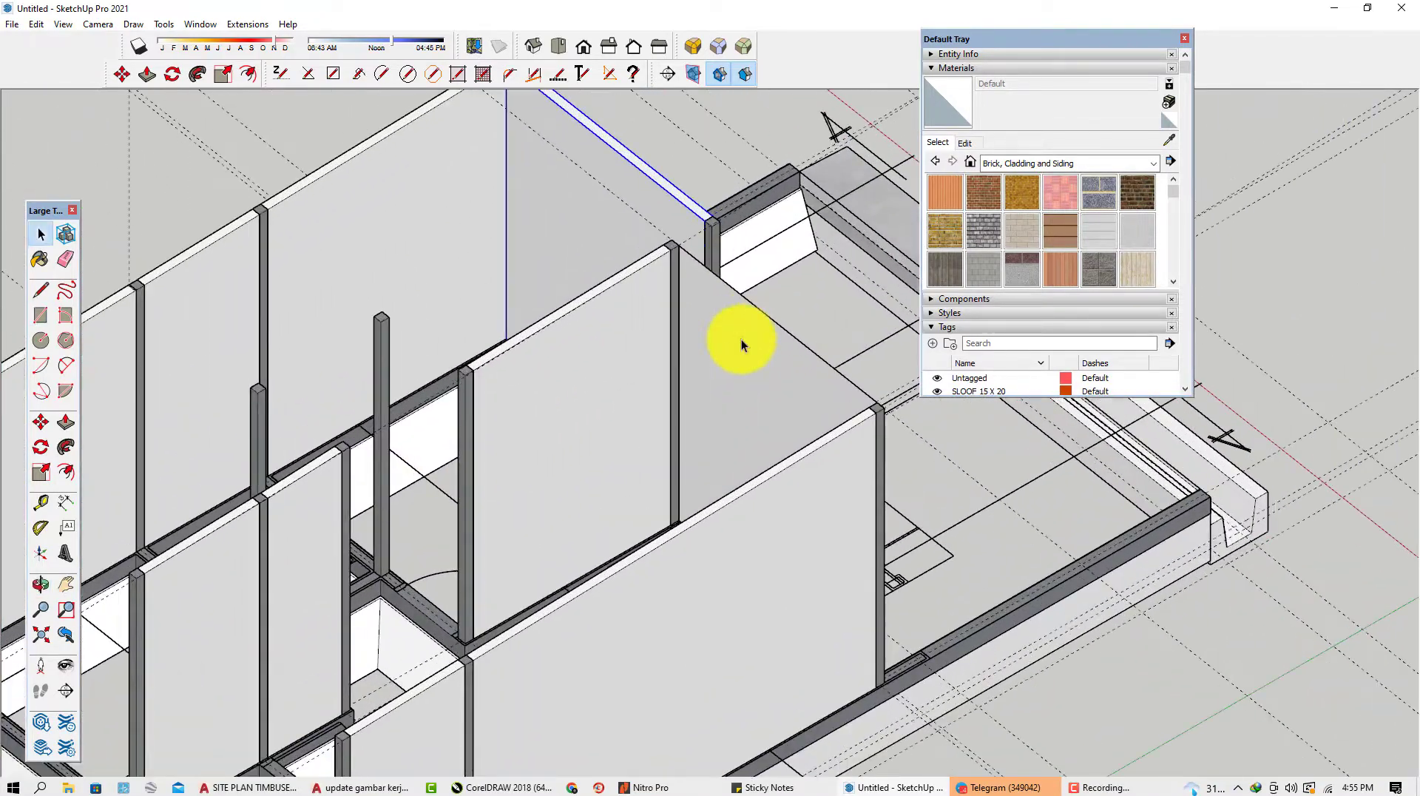
pyautogui.press('p')
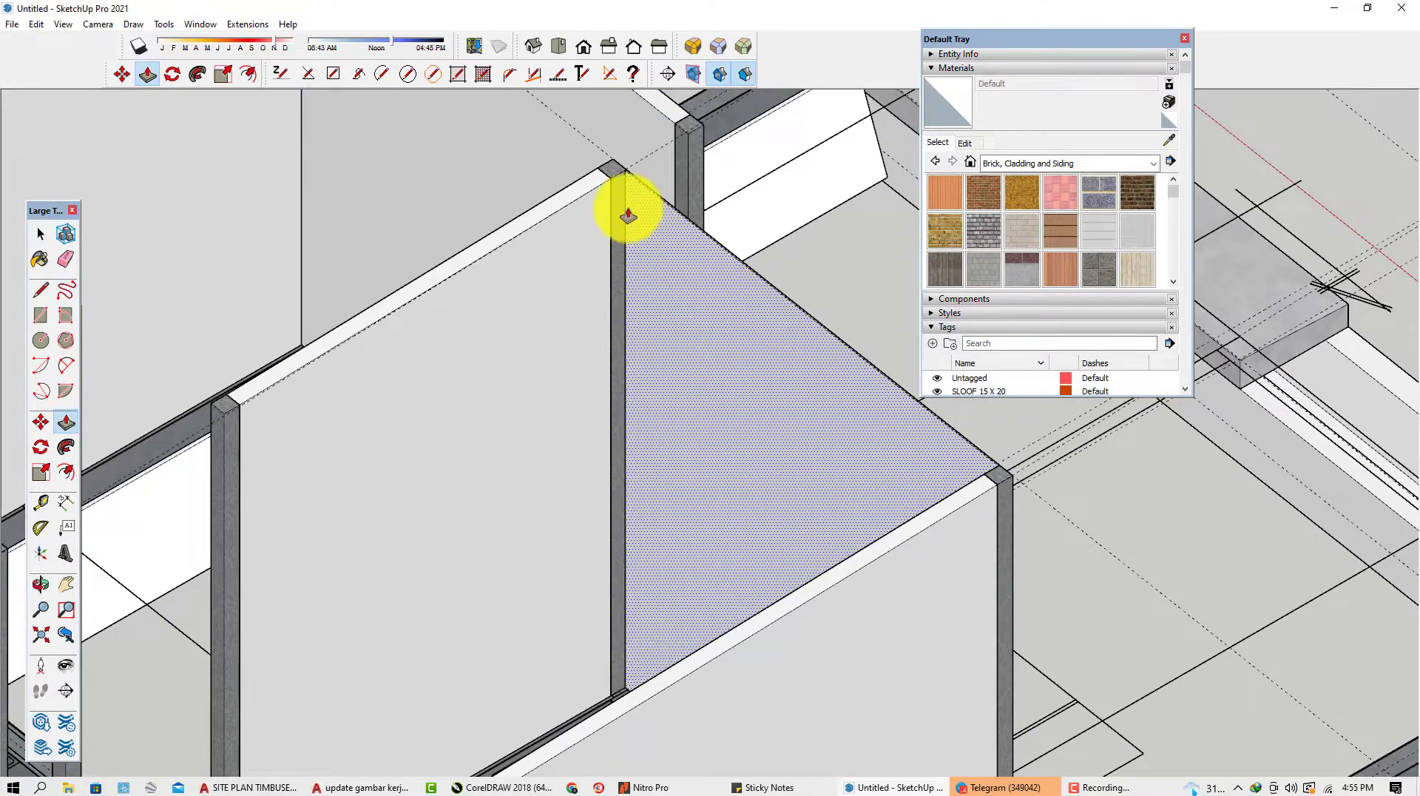
pyautogui.scroll(2, 628, 215)
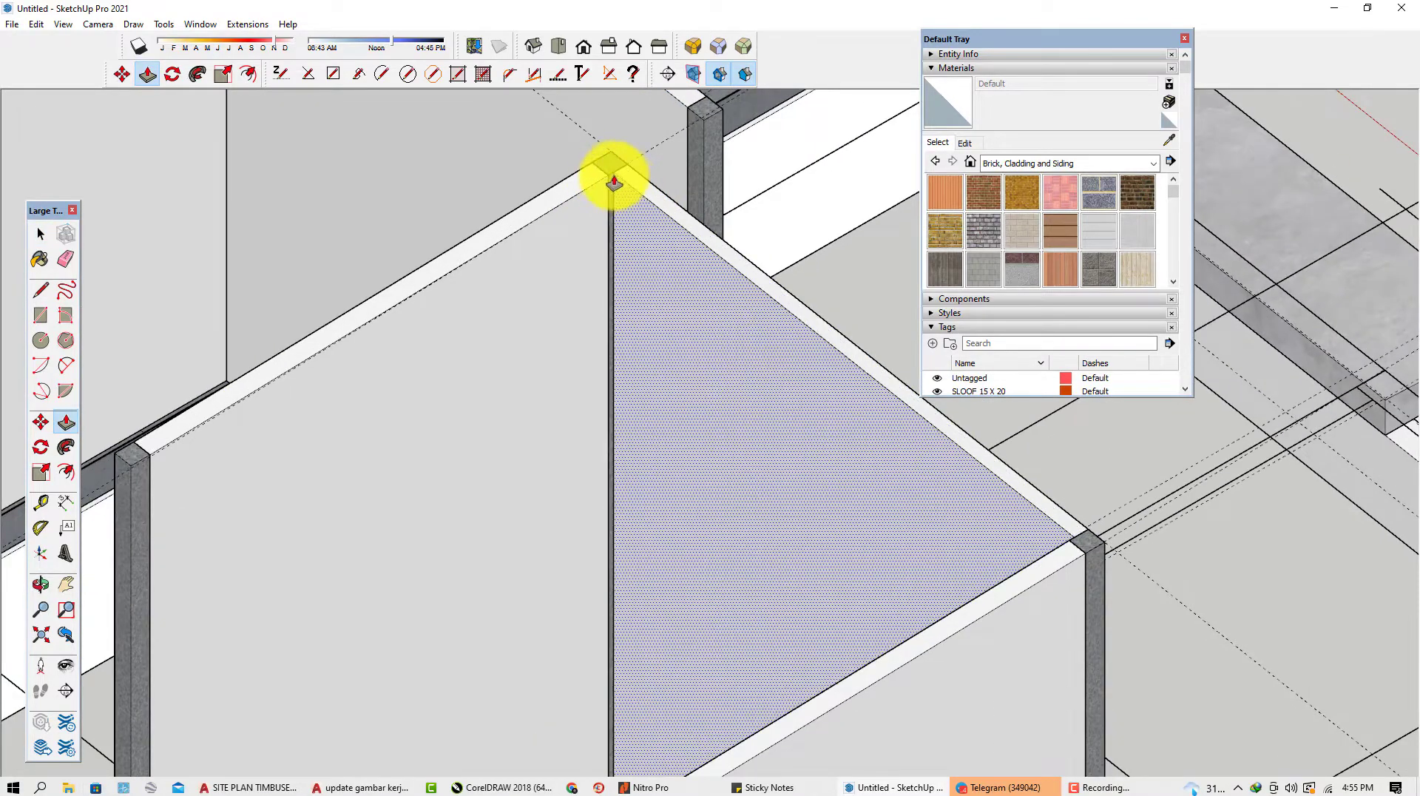
pyautogui.scroll(-2, 611, 180)
pyautogui.press('space')
pyautogui.click(728, 310)
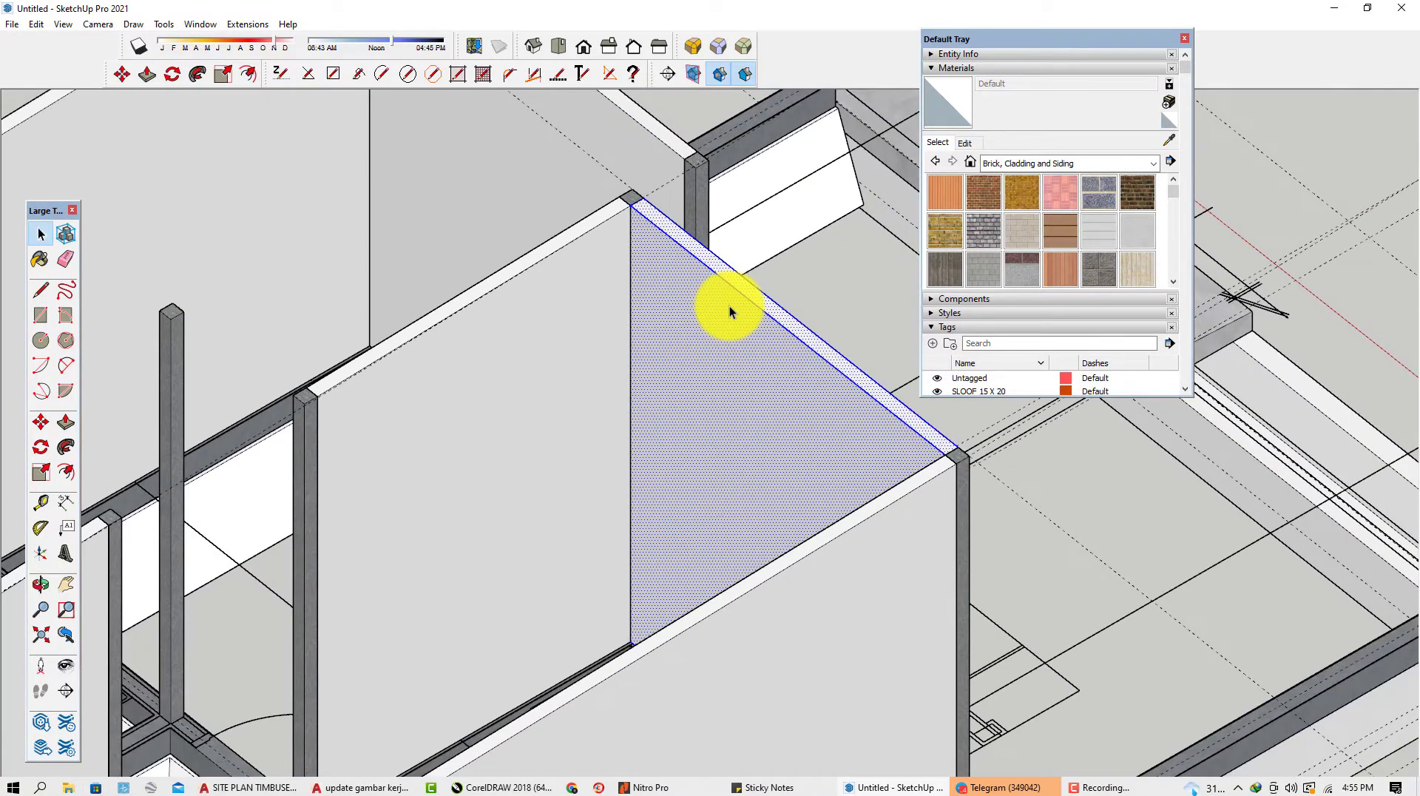
pyautogui.rightClick(731, 310)
pyautogui.click(795, 440)
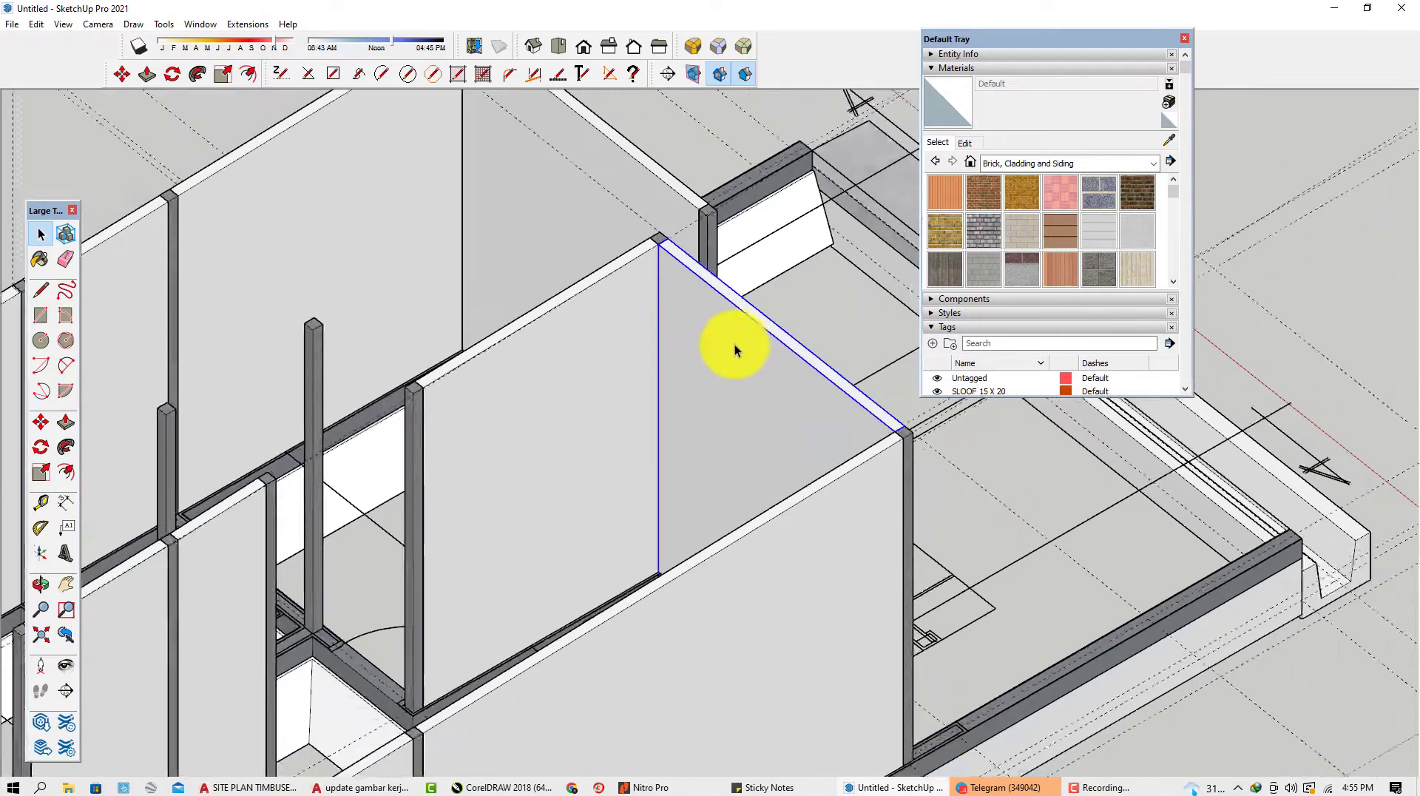
# Draw a rectangle at the building's opposite end, from the outer wall's end column top to the base of the inner wall's end column.
pyautogui.scroll(-4, 710, 370)
pyautogui.scroll(5, 454, 425)
pyautogui.keyDown('shift'); pyautogui.moveTo(464, 409); pyautogui.dragTo(468, 434, button='middle'); pyautogui.keyUp('shift')
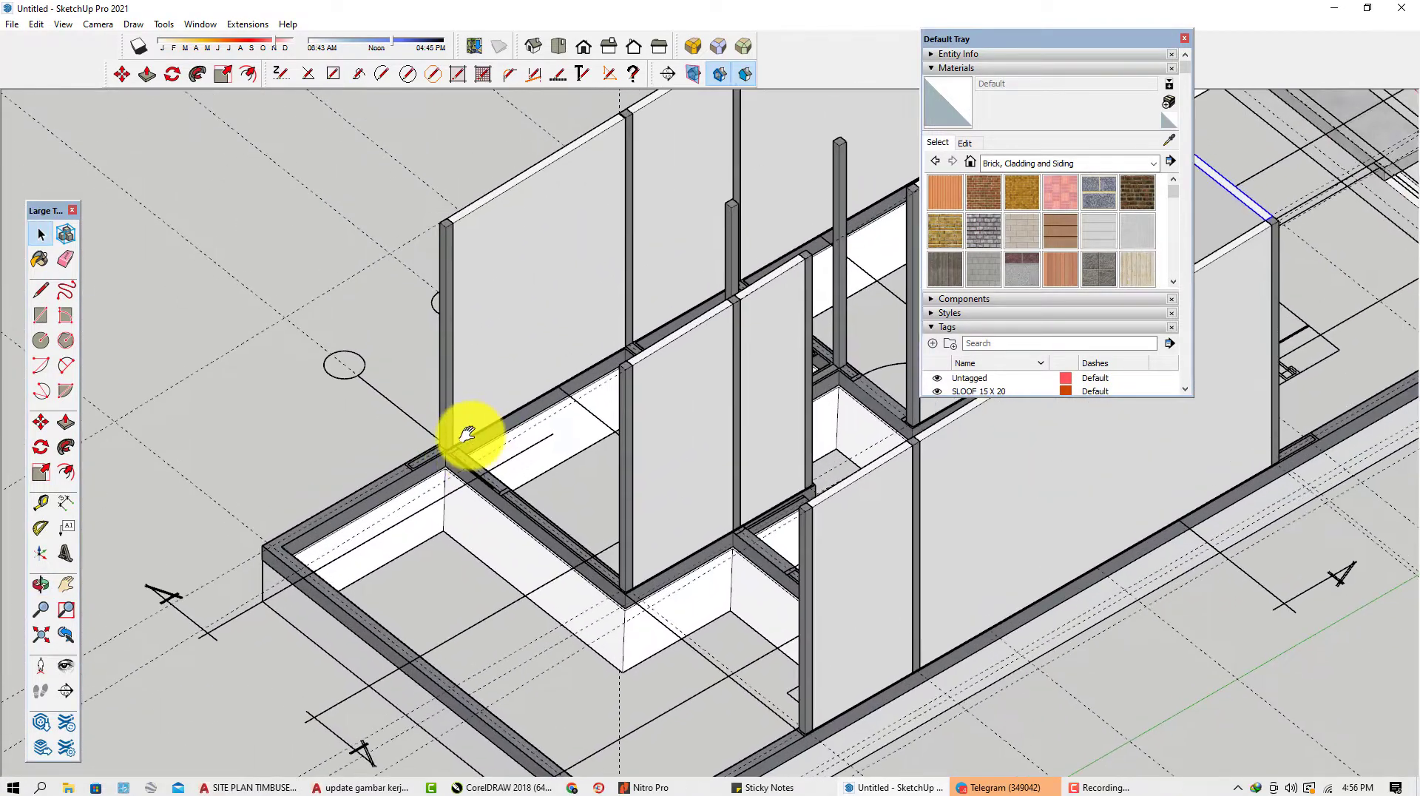
pyautogui.scroll(2, 466, 310)
pyautogui.press('r')
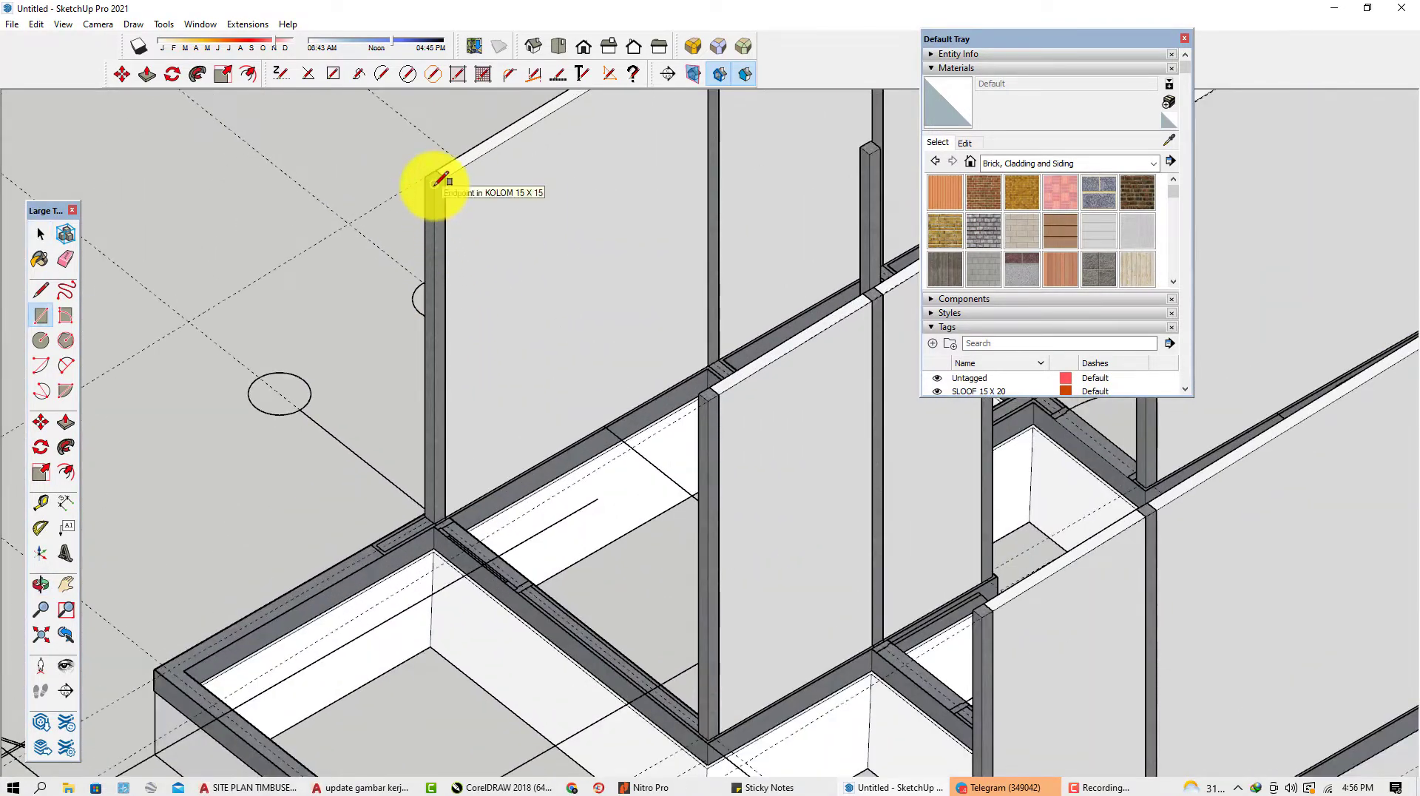
pyautogui.scroll(3, 695, 687)
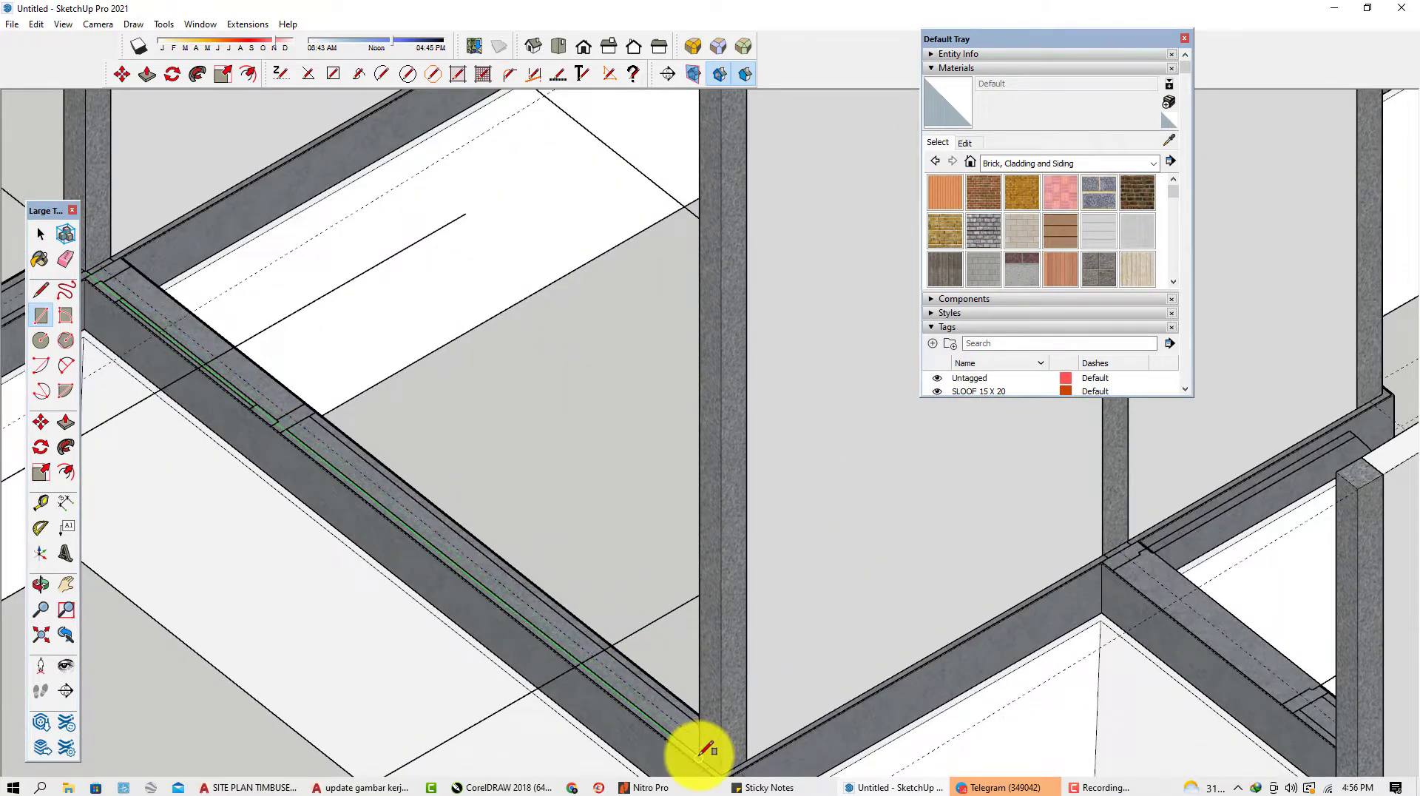
pyautogui.scroll(-8, 700, 755)
pyautogui.press('space')
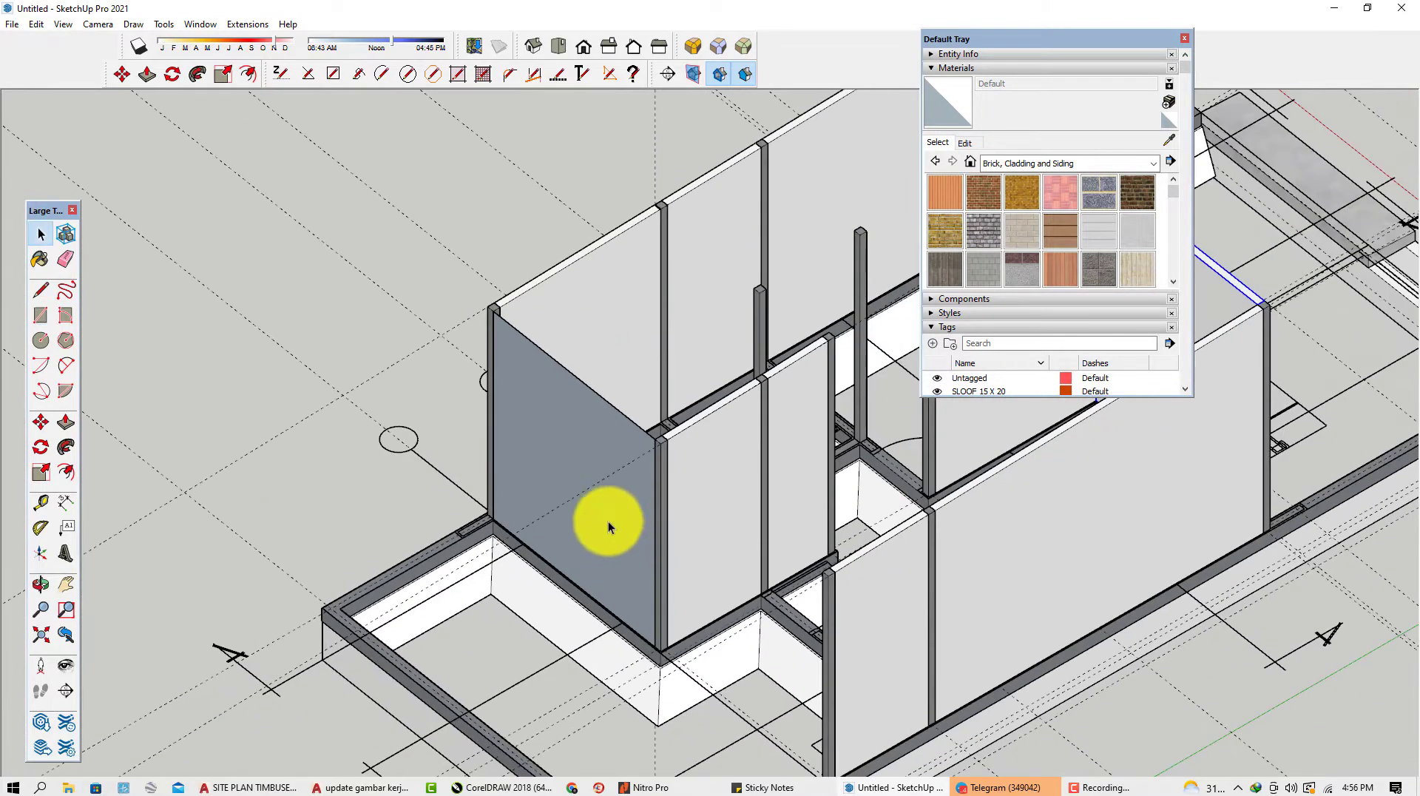
# Push/Pull the face at the building's opposite end to match the adjoining wall thickness and group the whole wall.
pyautogui.scroll(5, 608, 526)
pyautogui.press('p')
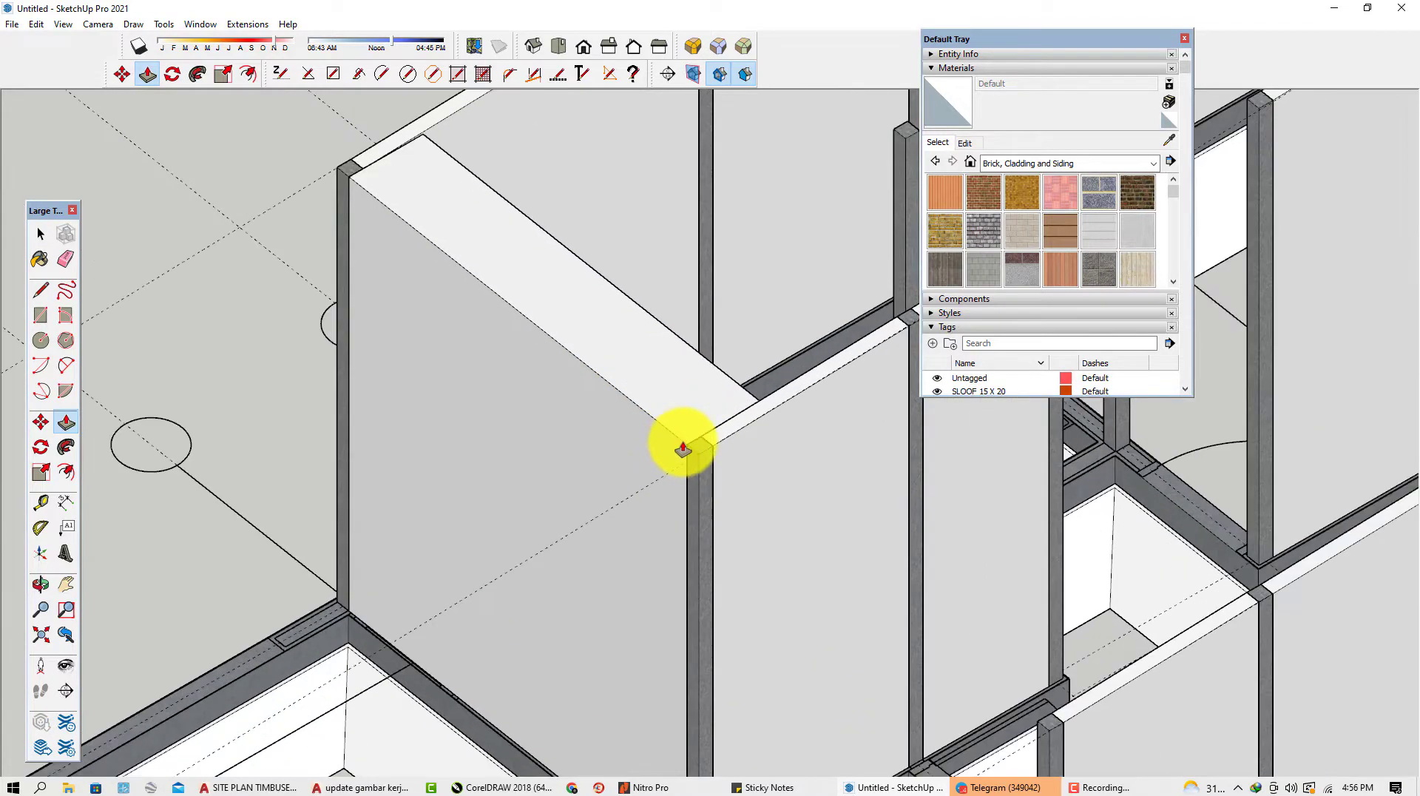
pyautogui.scroll(2, 682, 449)
pyautogui.scroll(-3, 702, 443)
pyautogui.press('space')
pyautogui.doubleClick(583, 429)
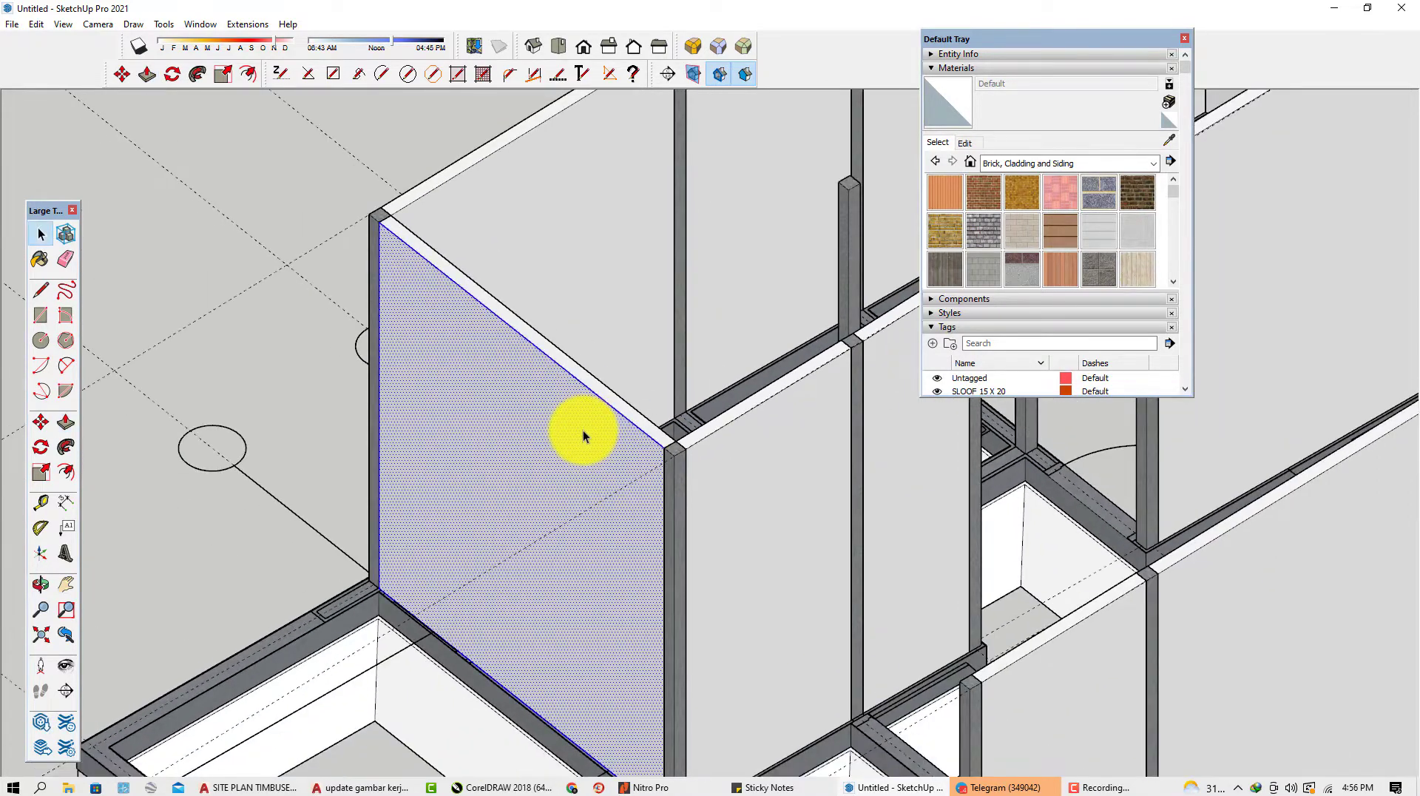
pyautogui.rightClick(583, 435)
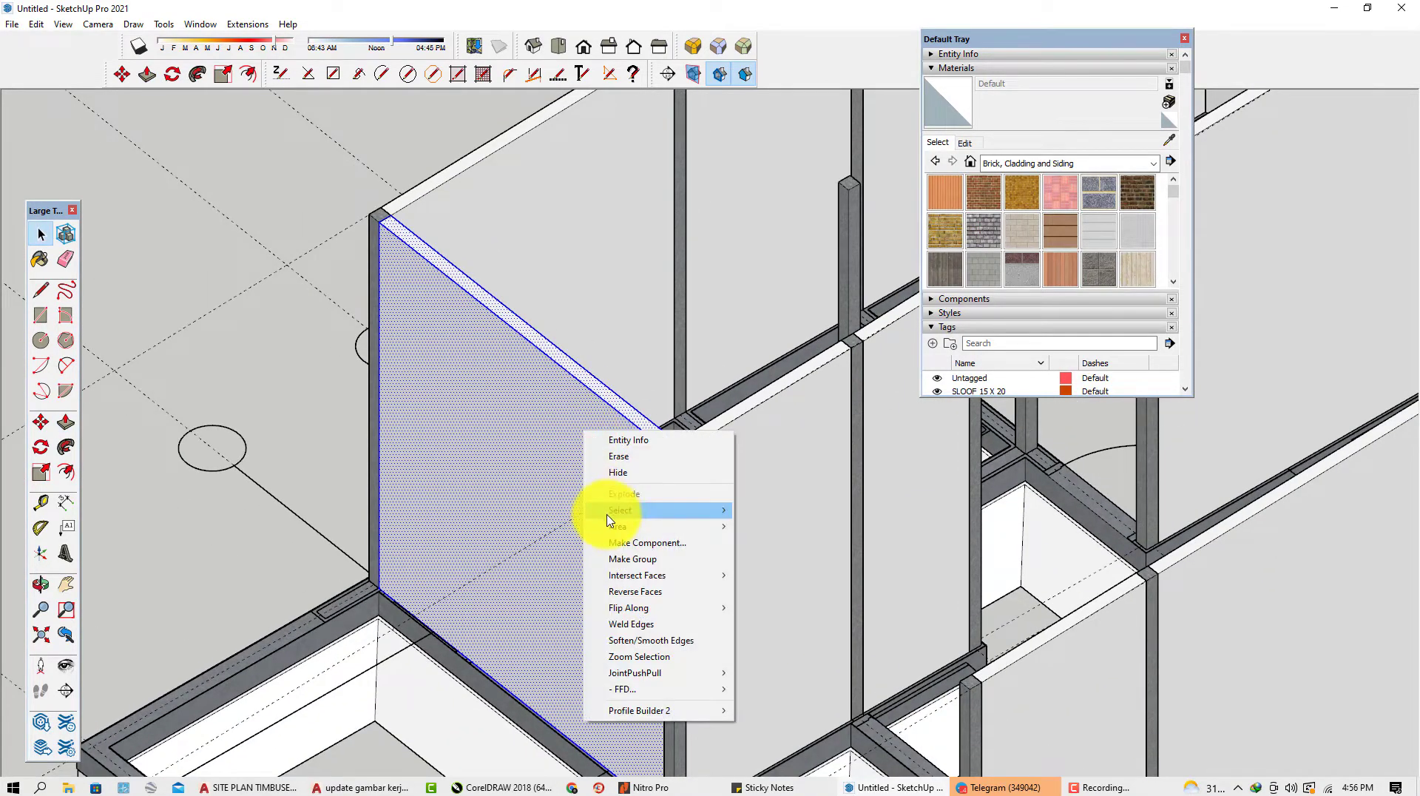
pyautogui.click(627, 560)
# Draw a rectangle between the inner wall's end column and the tall freestanding column, down to the base beam.
pyautogui.moveTo(627, 559); pyautogui.dragTo(370, 460, button='middle')
pyautogui.press('r')
pyautogui.scroll(3, 603, 367)
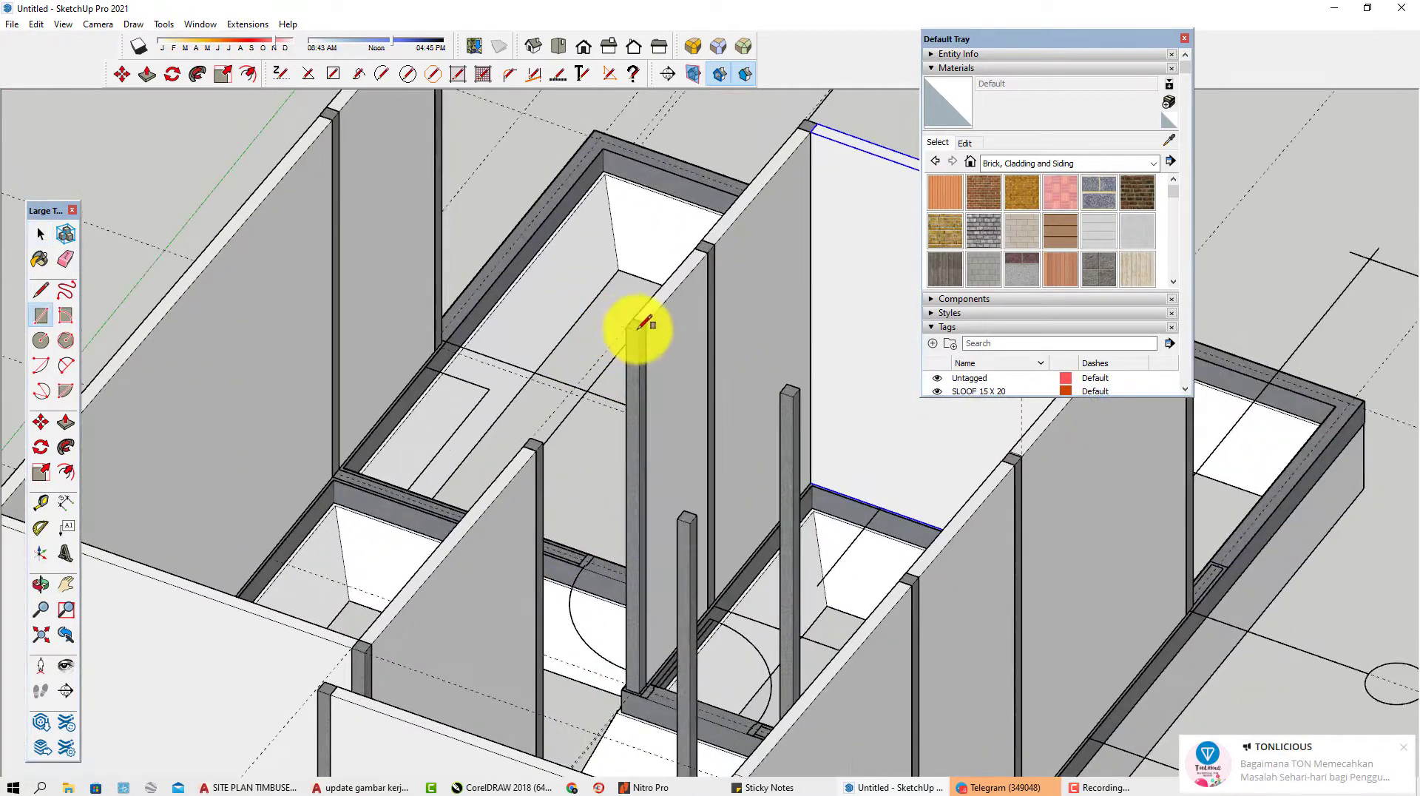
pyautogui.scroll(-3, 786, 523)
pyautogui.scroll(6, 810, 706)
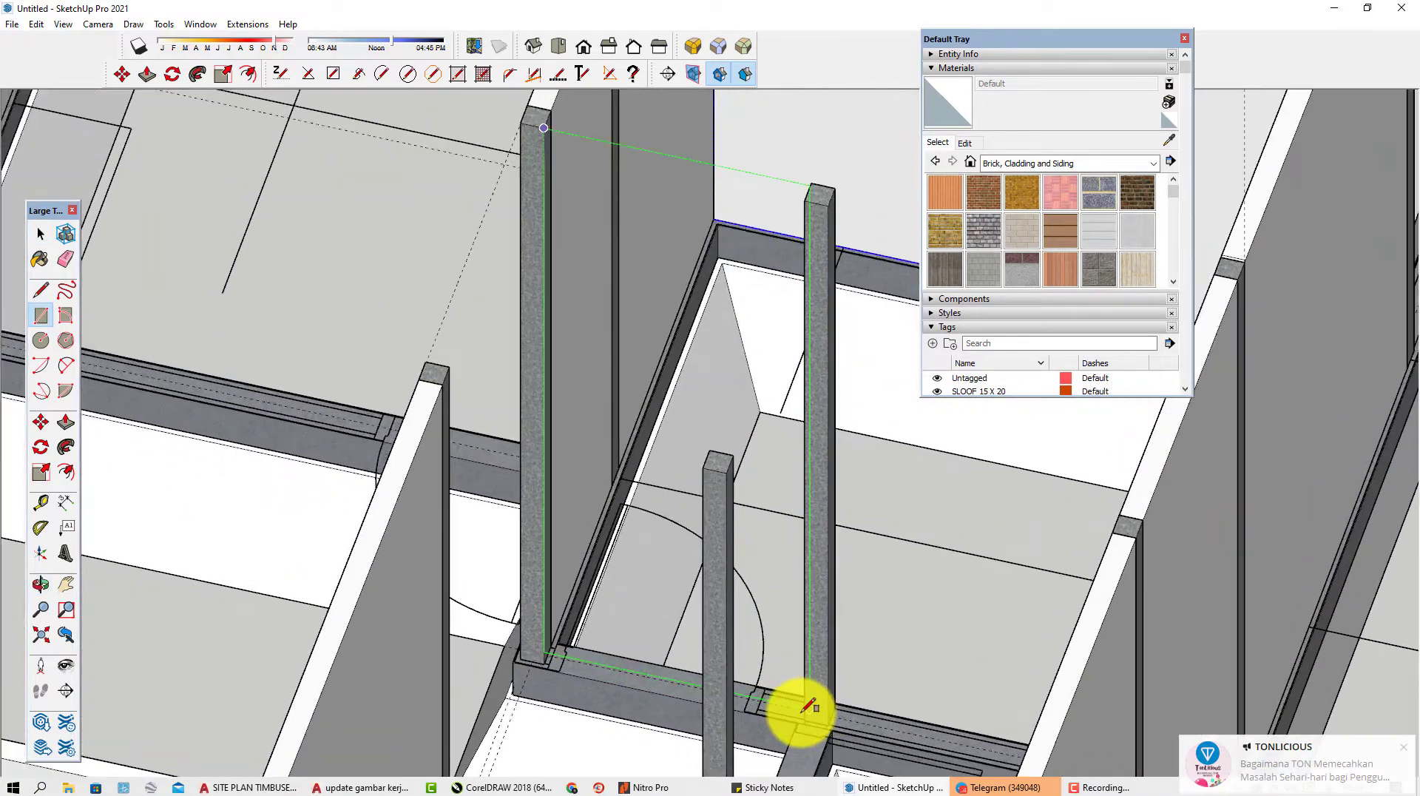
pyautogui.scroll(-5, 811, 716)
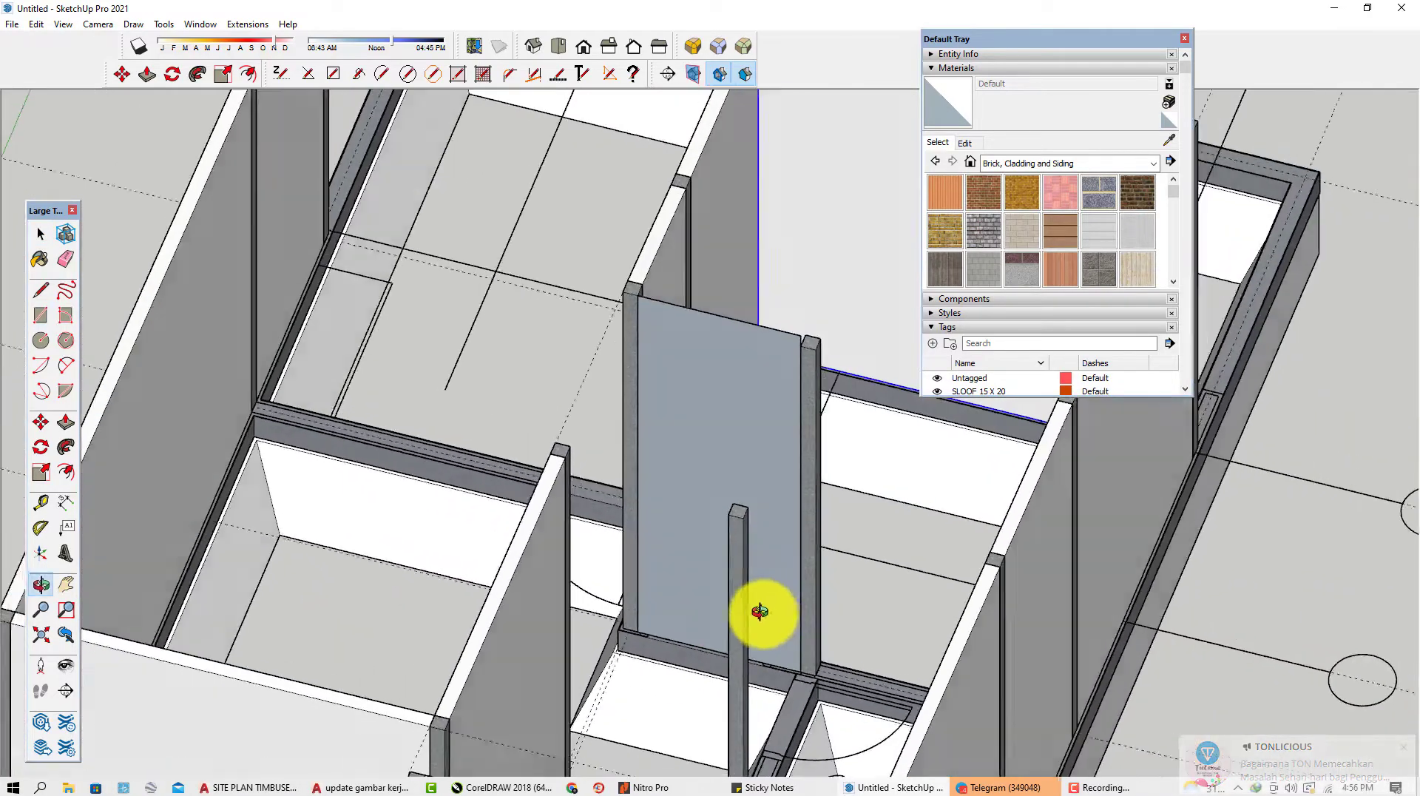
# Push/Pull the face between the two inner columns to wall thickness and make the whole piece a group.
pyautogui.click(797, 444)
pyautogui.press('p')
pyautogui.scroll(1, 776, 386)
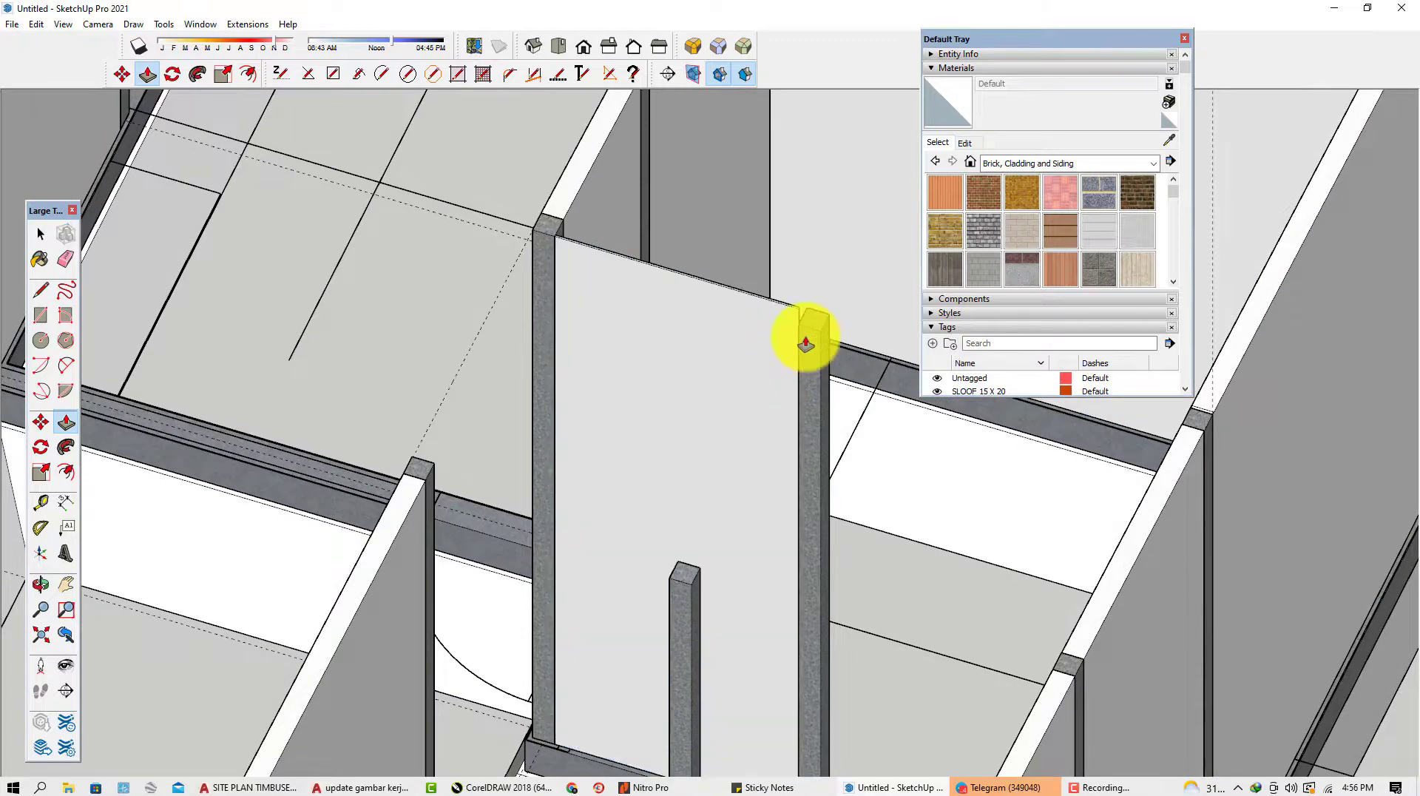
pyautogui.scroll(3, 821, 325)
pyautogui.tripleClick(677, 319)
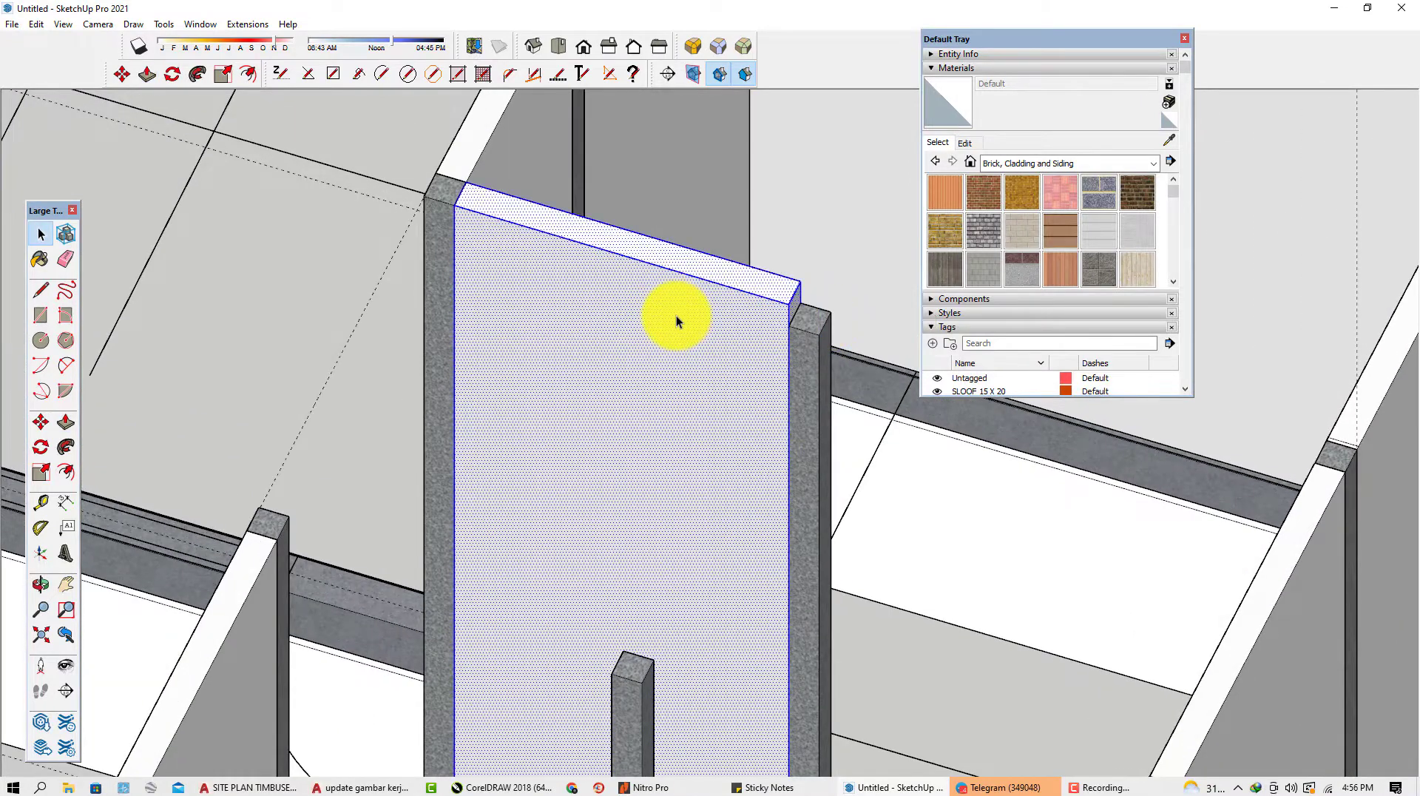
pyautogui.rightClick(676, 317)
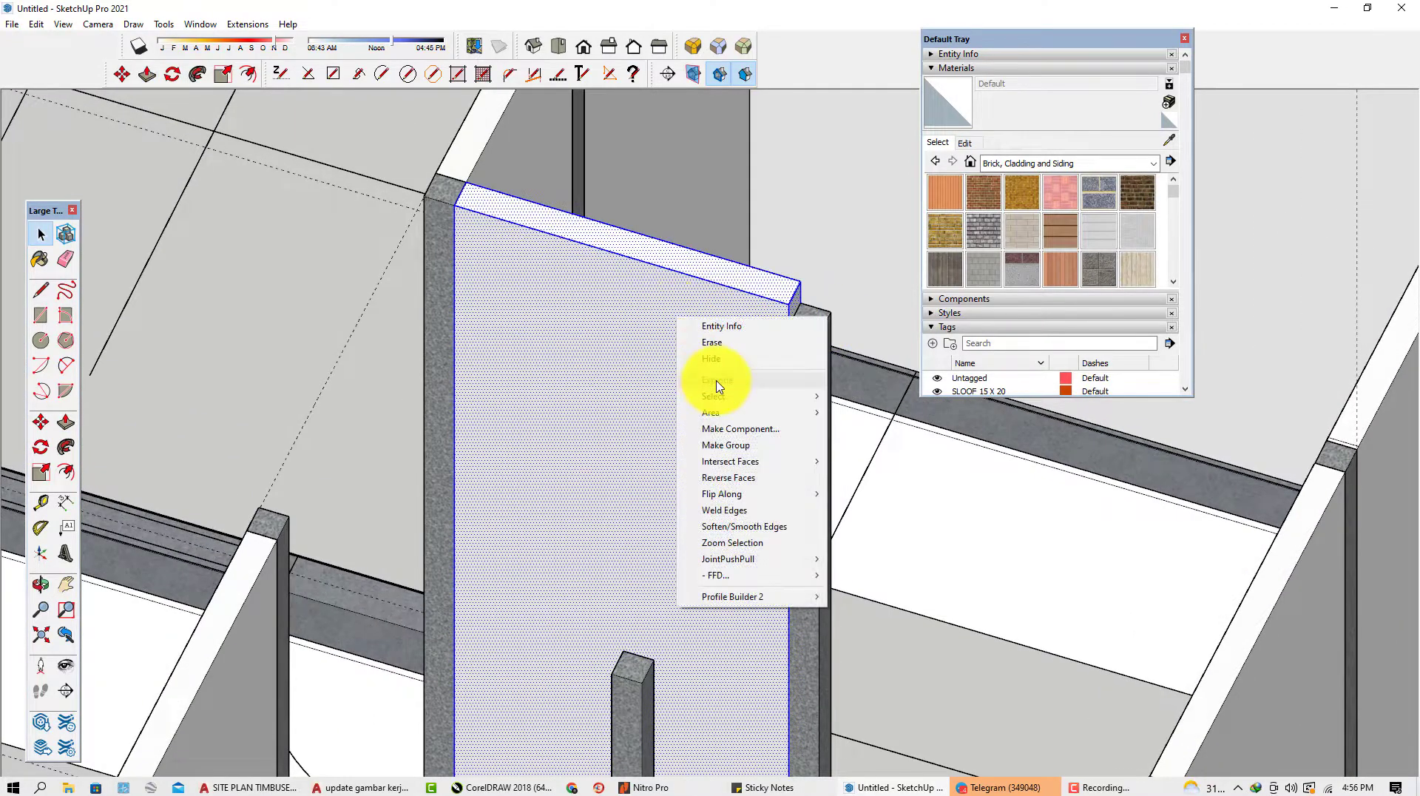
pyautogui.click(725, 453)
# Draw a rectangle from the outer wall's column top to the base of the tall freestanding column, continuing the inner cross wall's line.
pyautogui.scroll(-3, 637, 476)
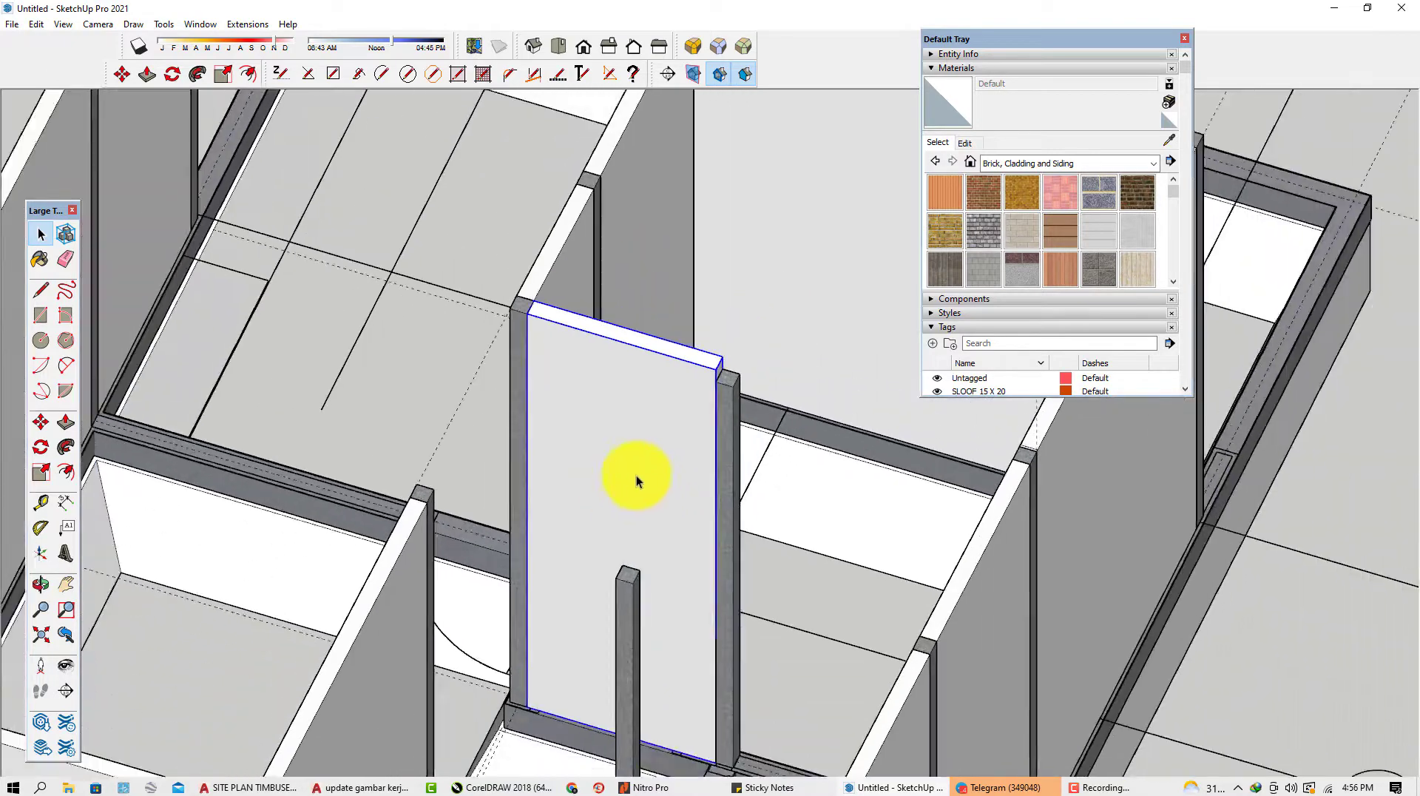
pyautogui.moveTo(637, 477); pyautogui.dragTo(766, 473, button='middle')
pyautogui.moveTo(850, 503); pyautogui.dragTo(1033, 497, button='middle')
pyautogui.keyDown('shift'); pyautogui.moveTo(1032, 497); pyautogui.dragTo(696, 508, button='middle'); pyautogui.keyUp('shift')
pyautogui.press('r')
pyautogui.scroll(1, 798, 385)
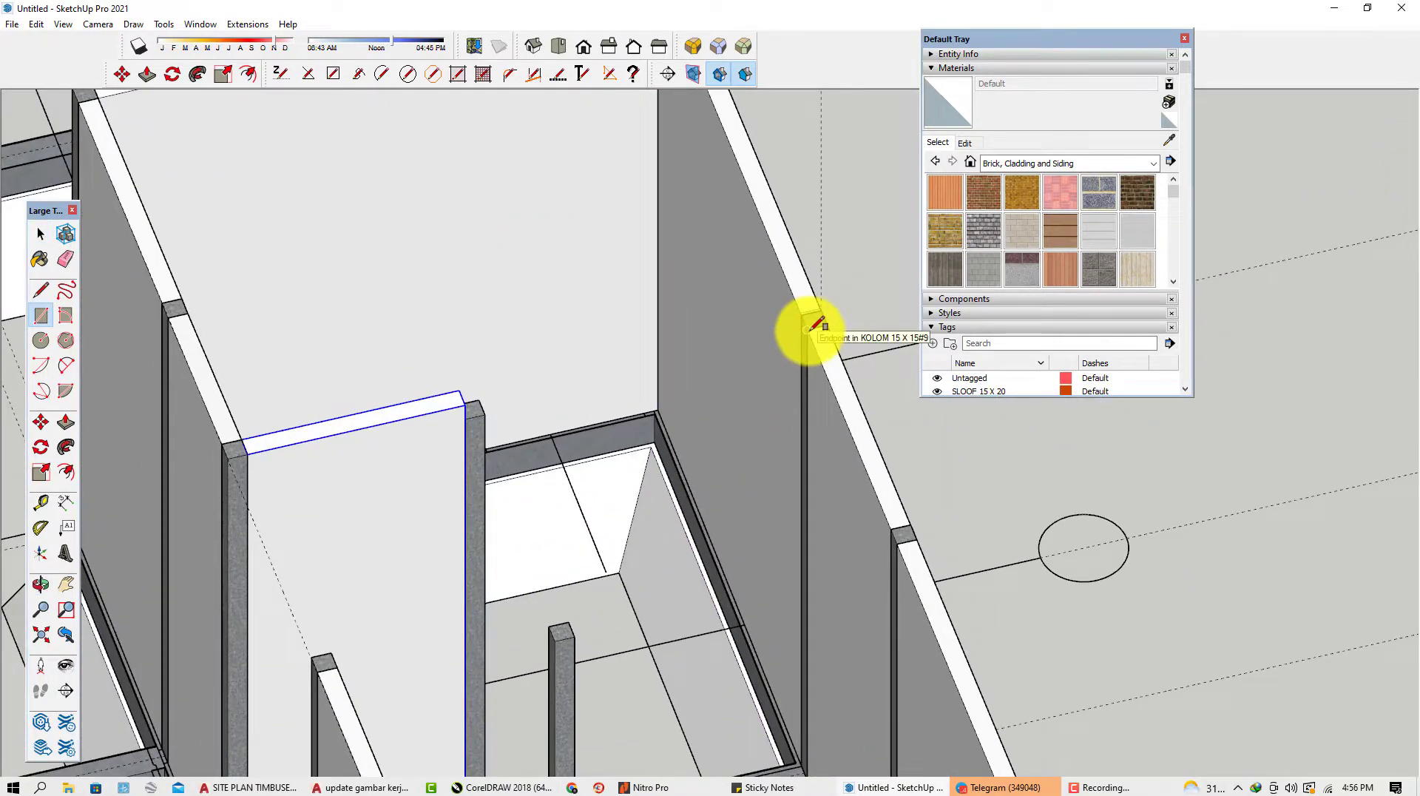
pyautogui.click(808, 330)
pyautogui.moveTo(577, 477); pyautogui.dragTo(355, 592, button='middle')
pyautogui.scroll(3, 451, 581)
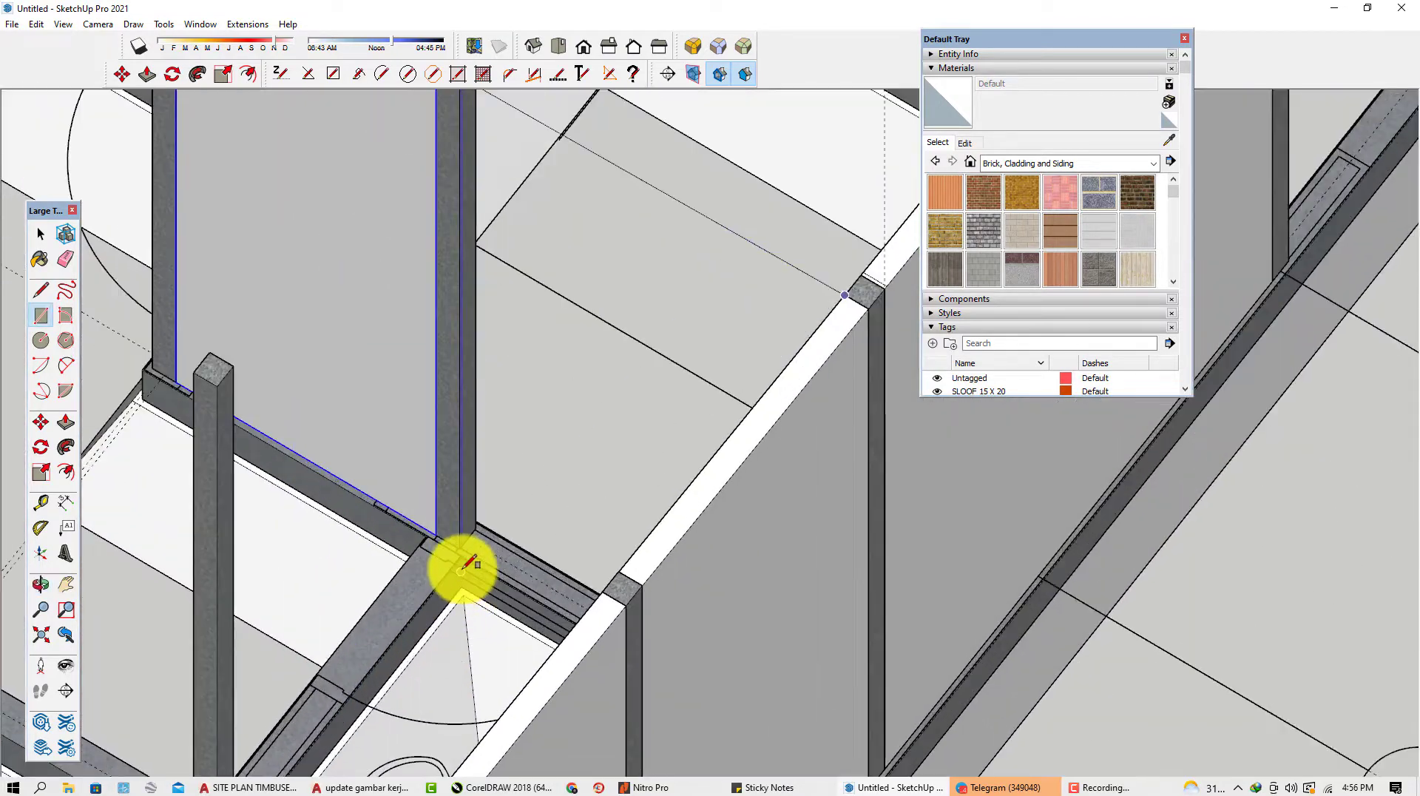
pyautogui.scroll(2, 460, 570)
pyautogui.click(458, 534)
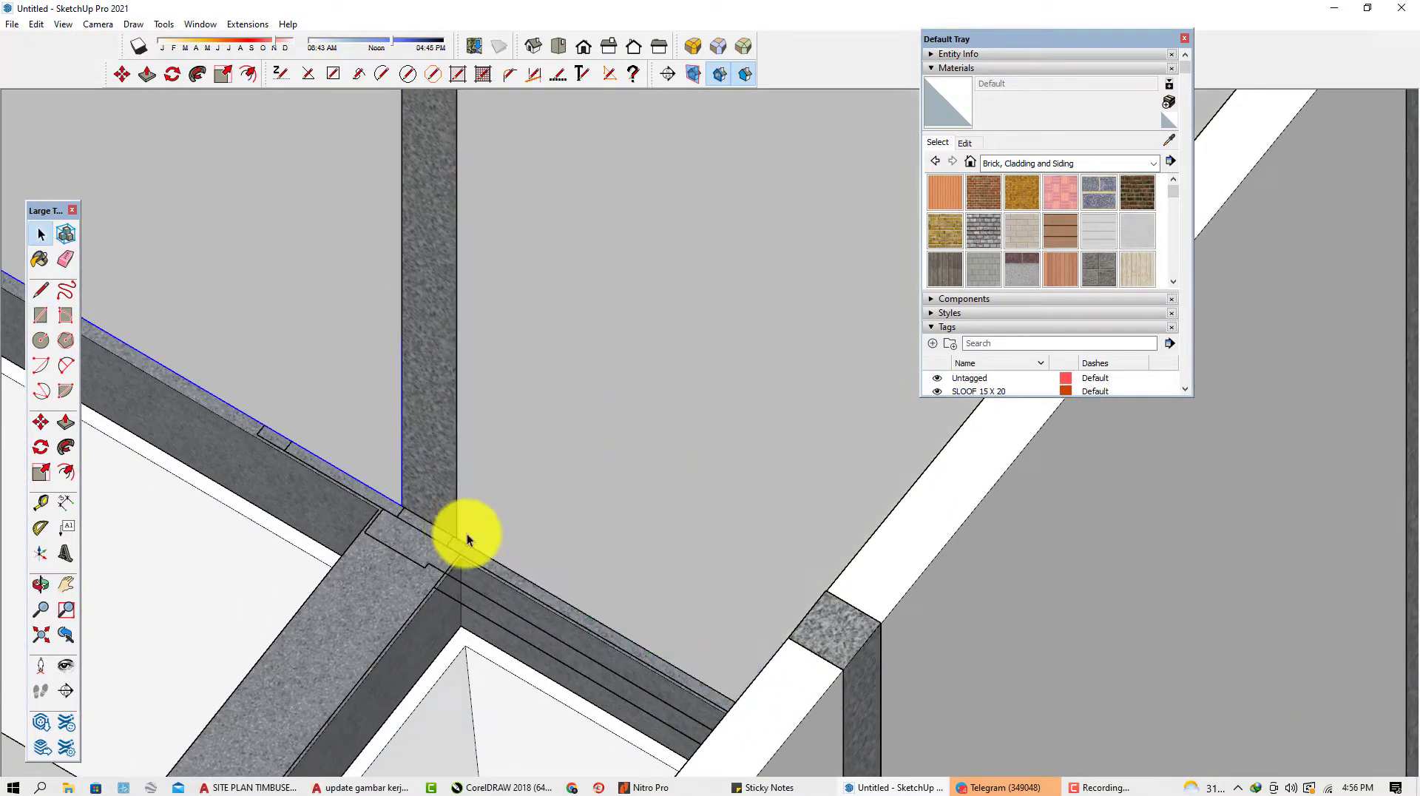
# Push/Pull the new face beside the tall freestanding column to match the adjoining wall thickness and make the whole wall a group.
pyautogui.scroll(-2, 467, 539)
pyautogui.press('p')
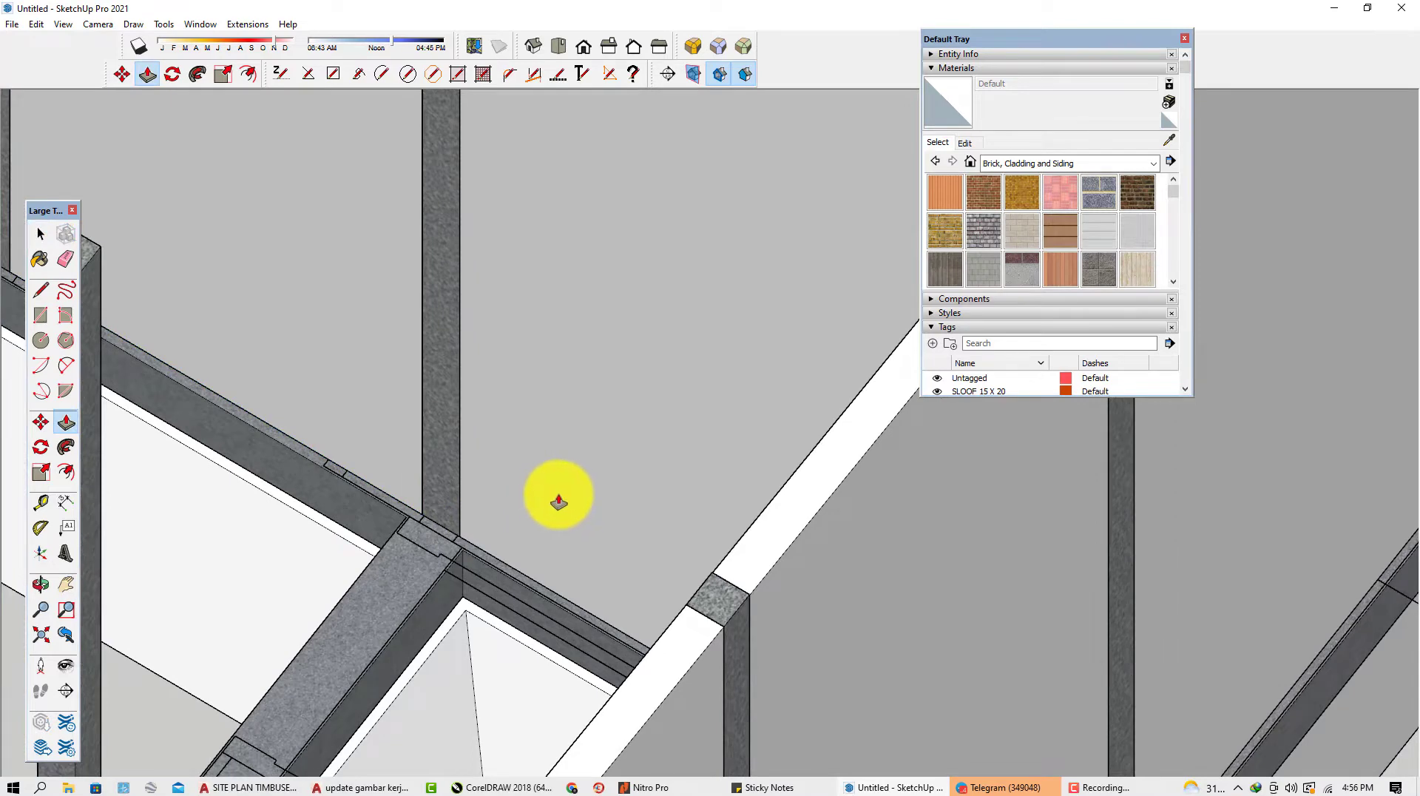
pyautogui.scroll(-3, 592, 476)
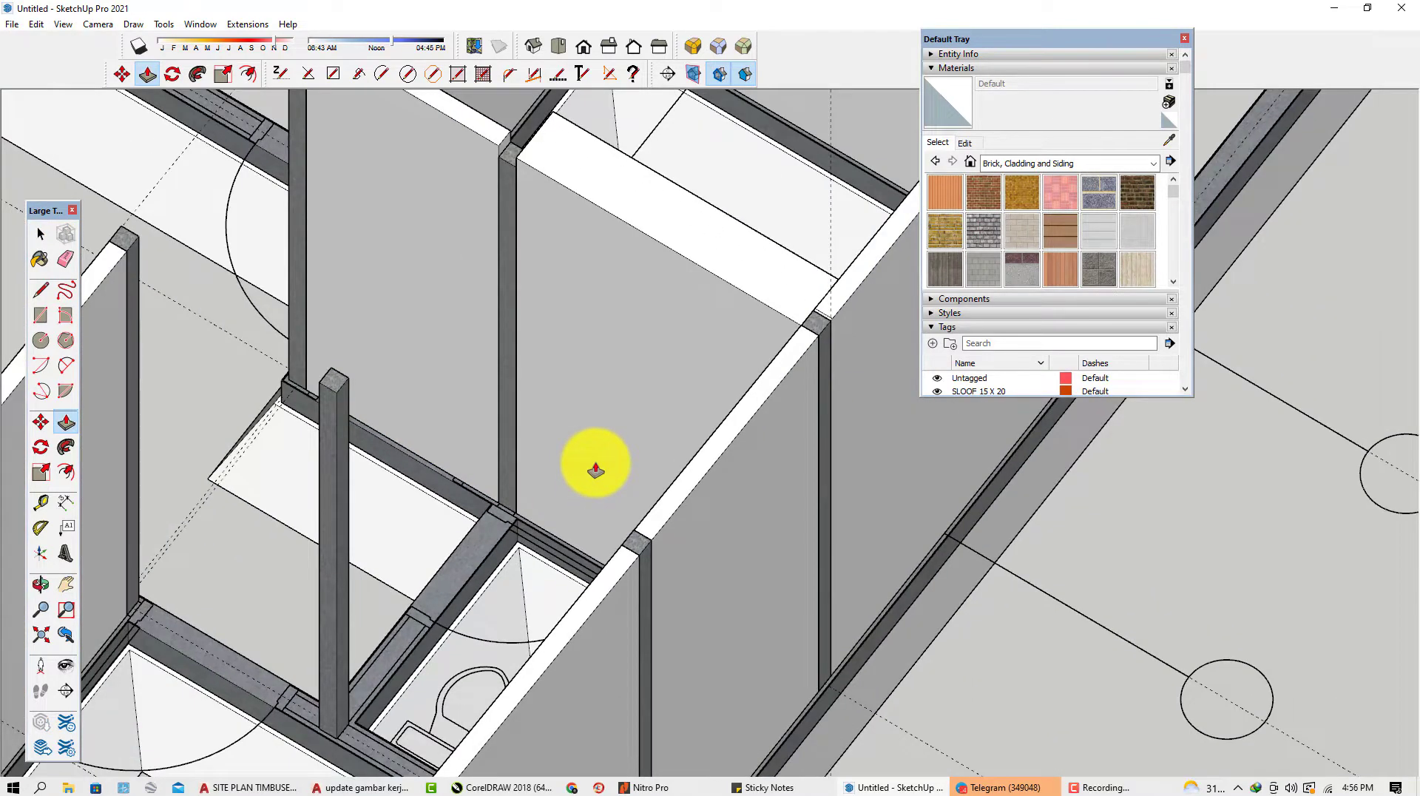
pyautogui.press('Return')
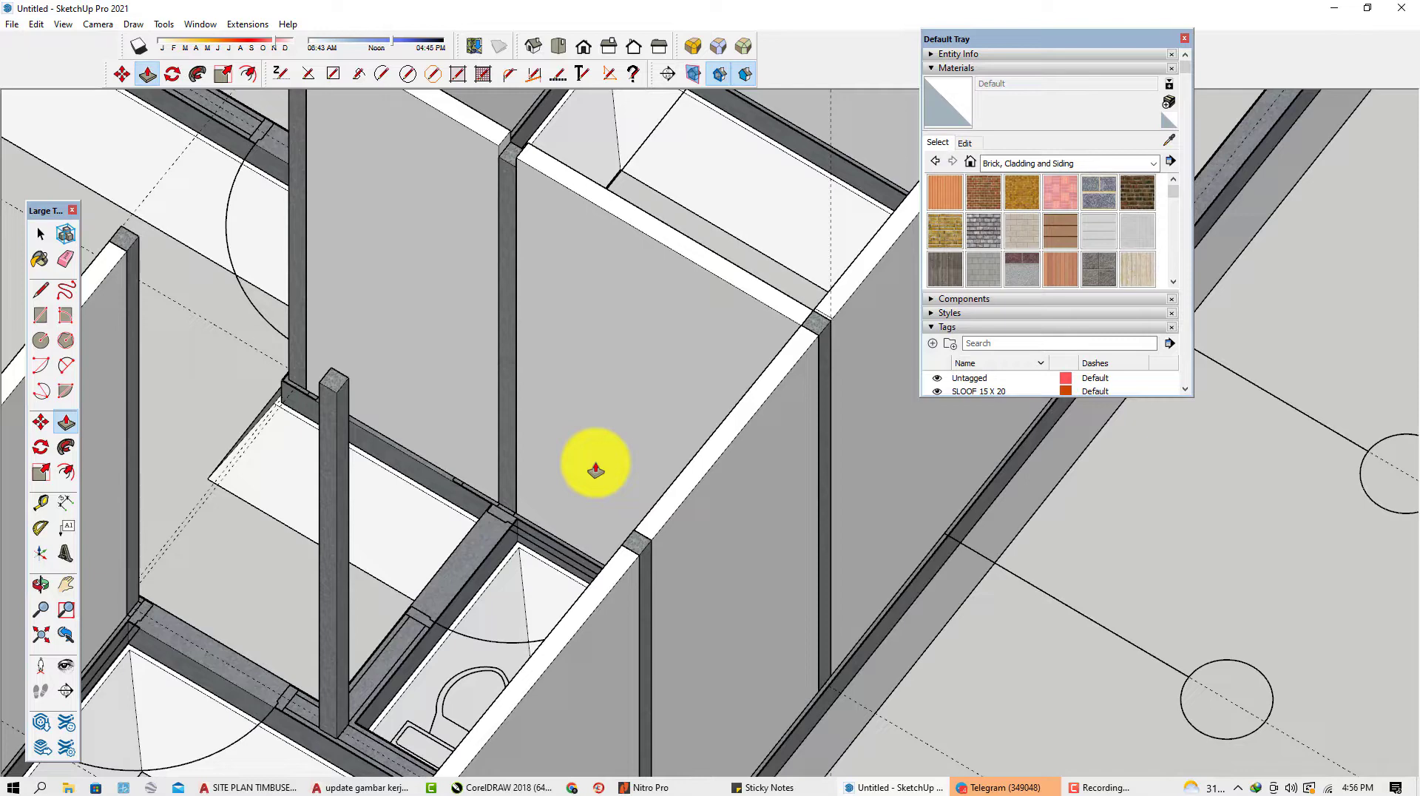
pyautogui.scroll(-4, 577, 444)
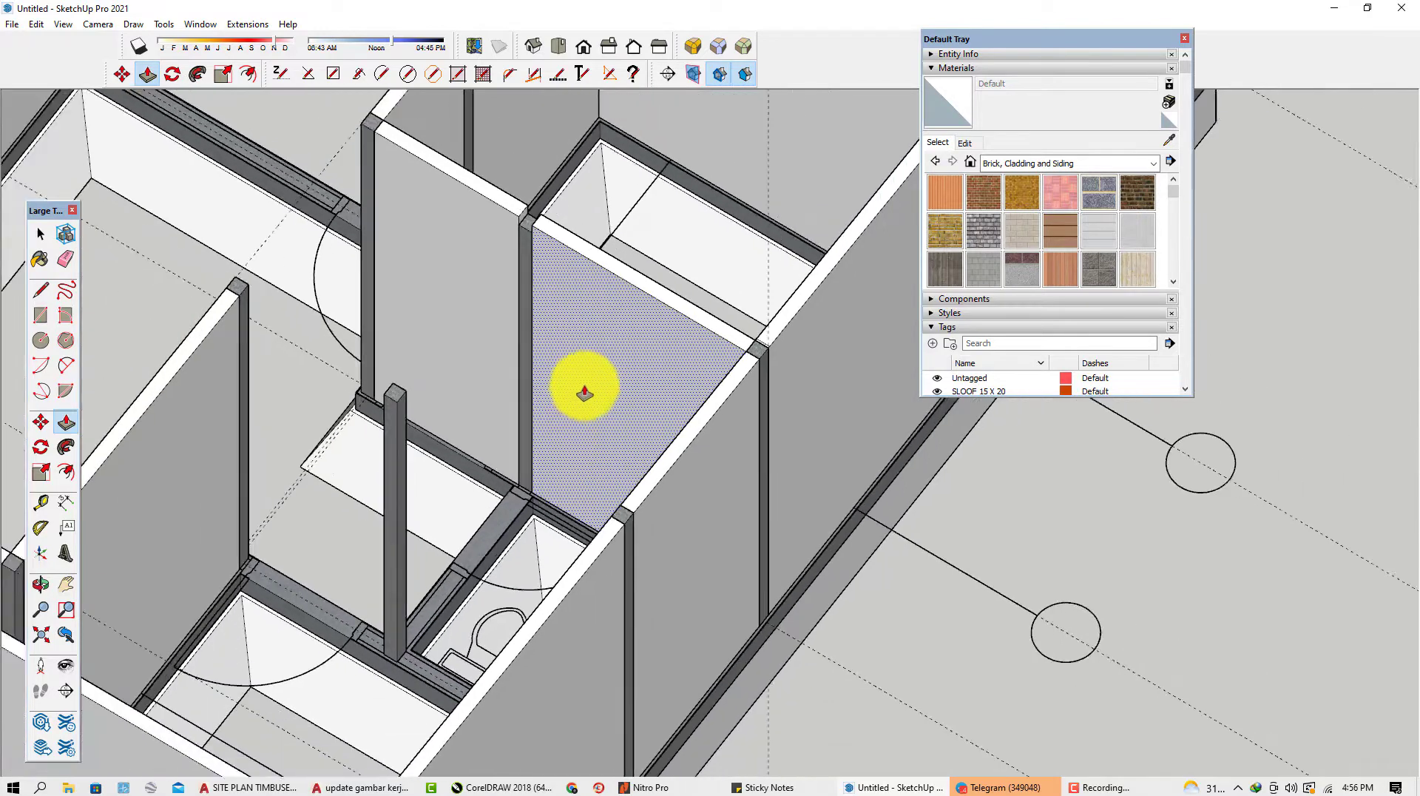
pyautogui.press('space')
pyautogui.click(613, 379)
pyautogui.rightClick(614, 378)
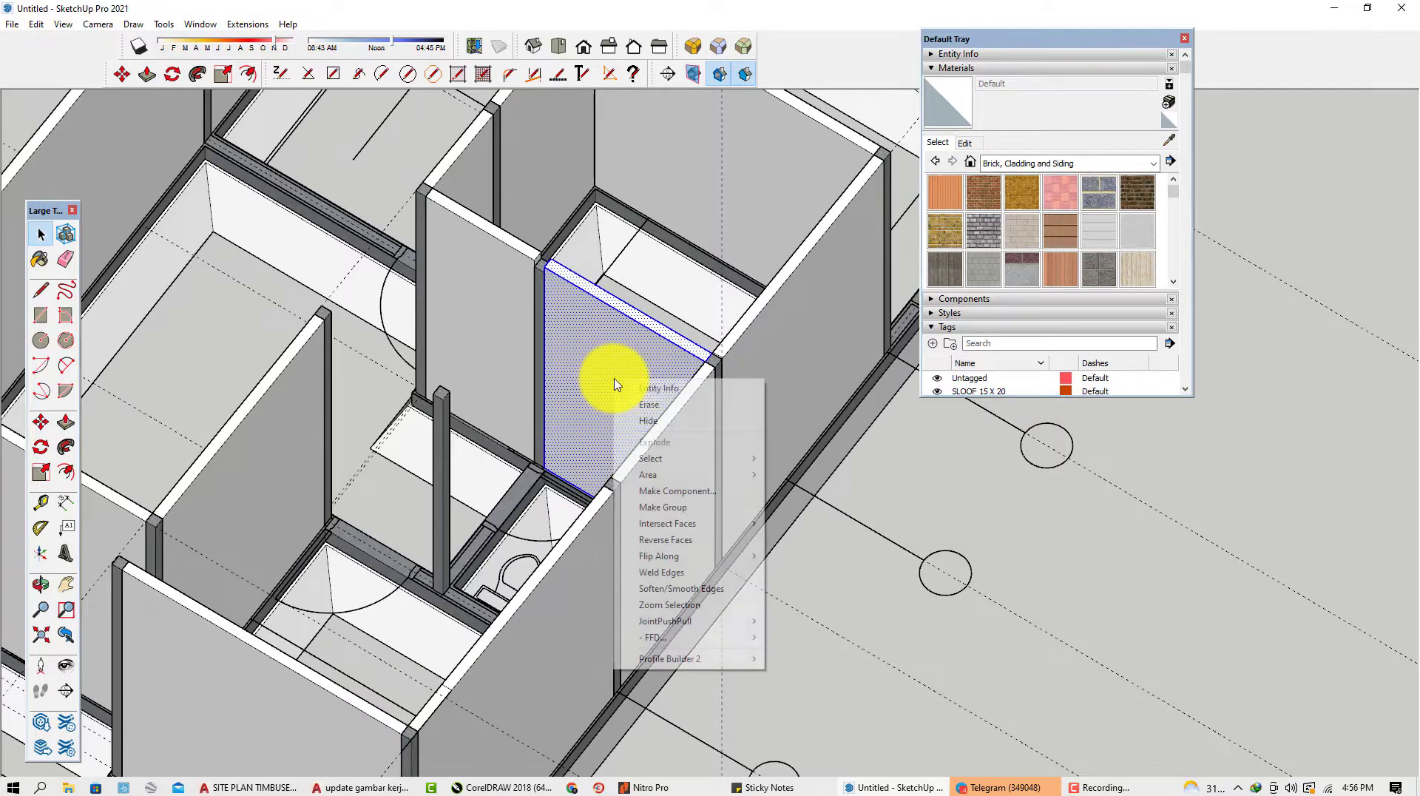
pyautogui.click(687, 508)
# Draw a rectangle from the top of the inner wall's middle column across to the long outer wall, down to the base beam.
pyautogui.scroll(-4, 633, 476)
pyautogui.moveTo(634, 476); pyautogui.dragTo(583, 308, button='middle')
pyautogui.scroll(5, 556, 290)
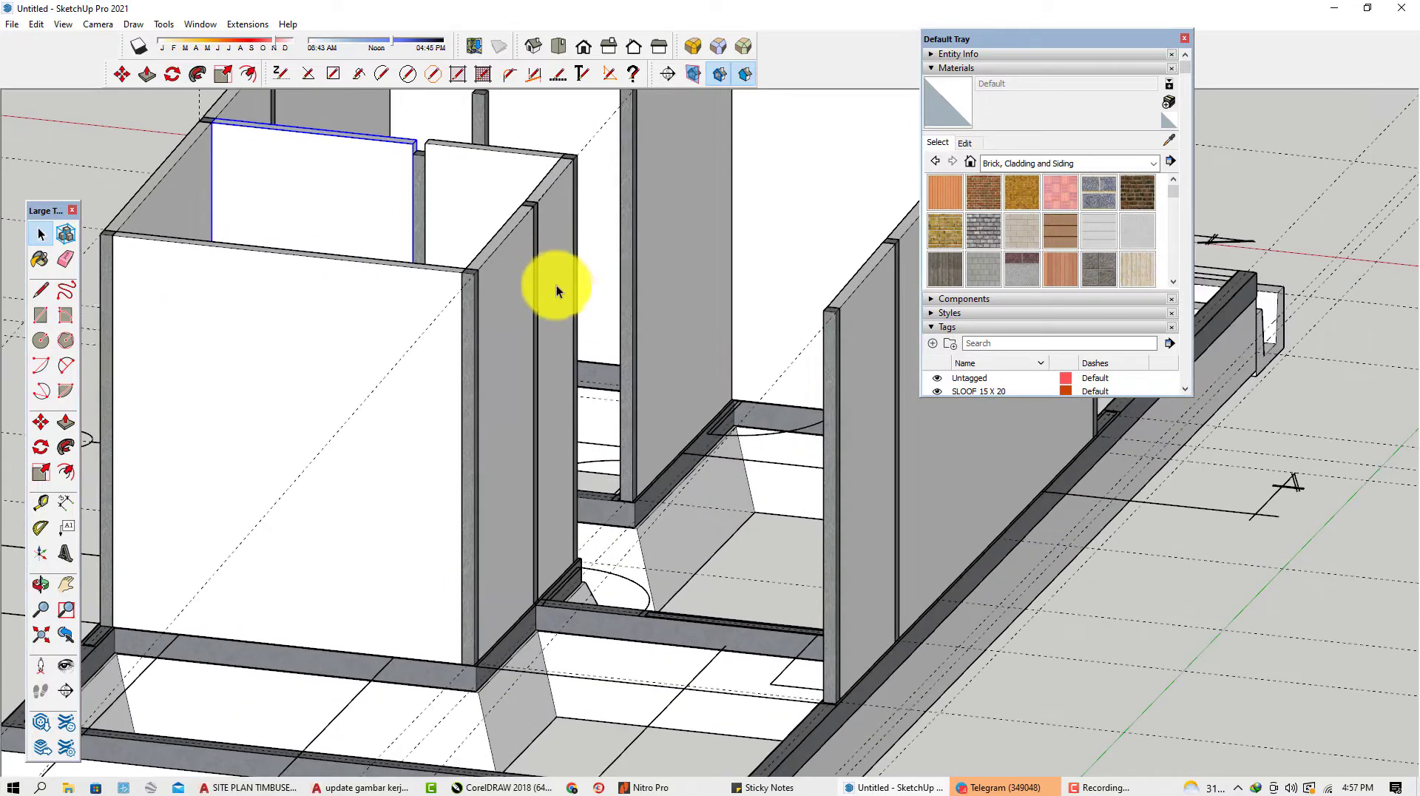
pyautogui.scroll(2, 622, 210)
pyautogui.click(45, 324)
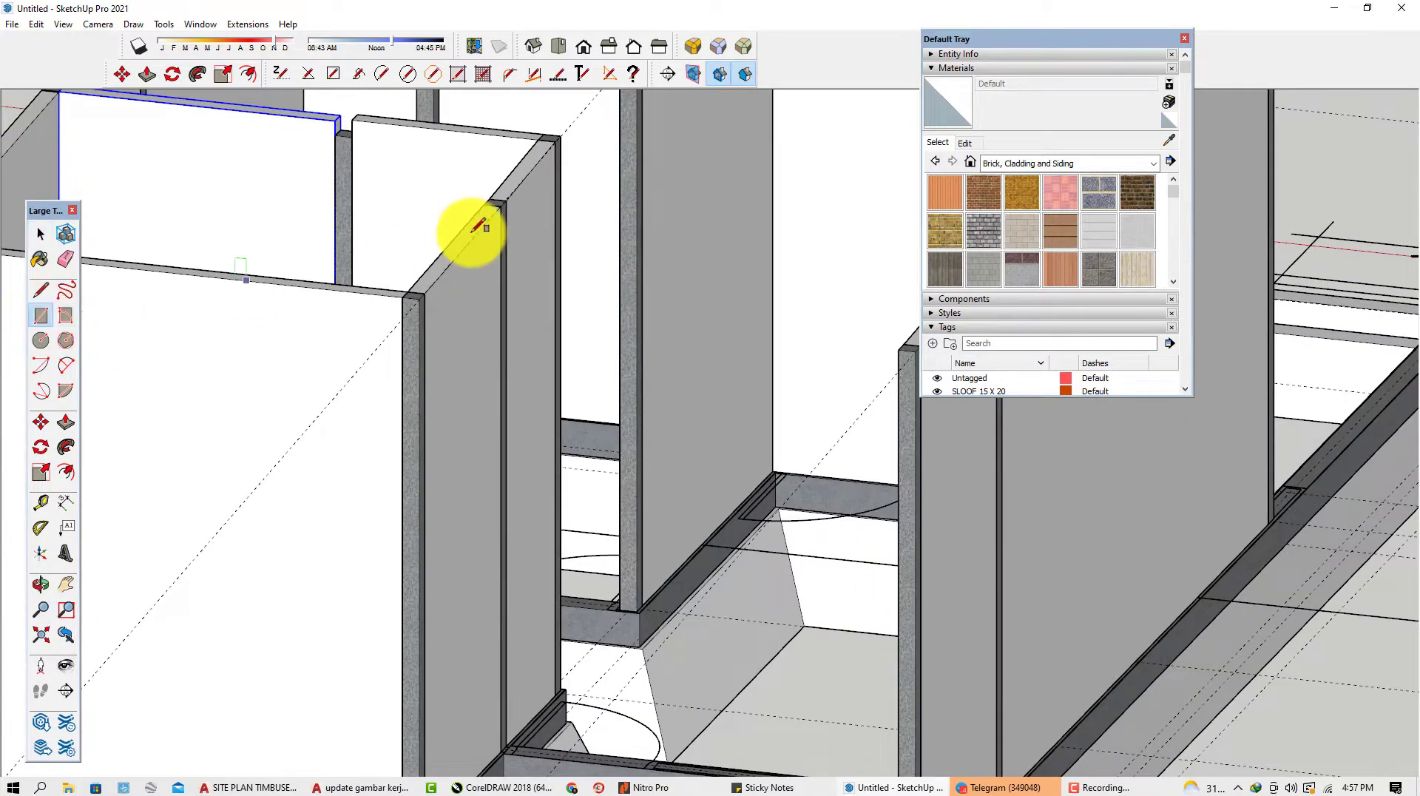
pyautogui.scroll(2, 511, 200)
pyautogui.click(505, 200)
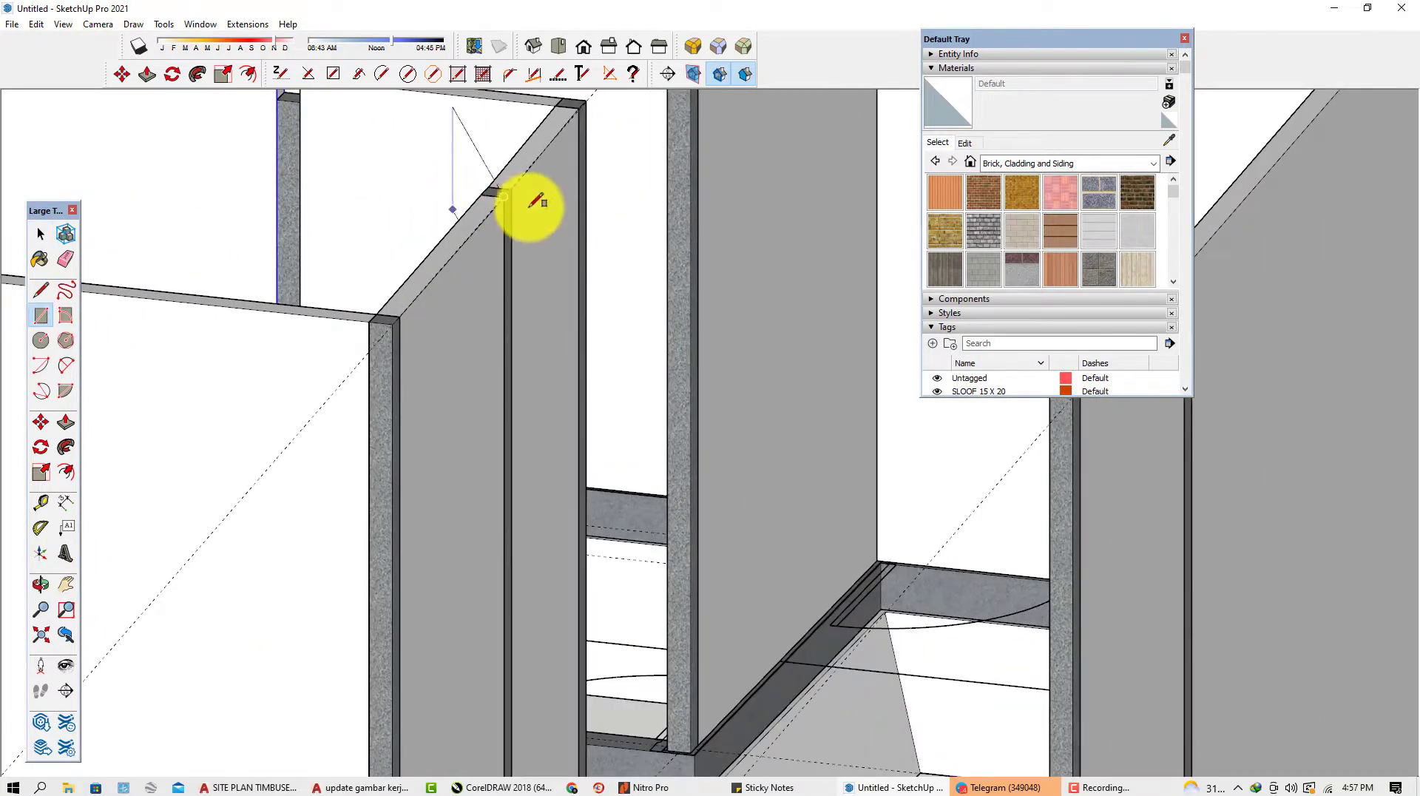
pyautogui.scroll(-5, 527, 214)
pyautogui.moveTo(695, 440); pyautogui.dragTo(928, 539, button='middle')
pyautogui.scroll(6, 934, 534)
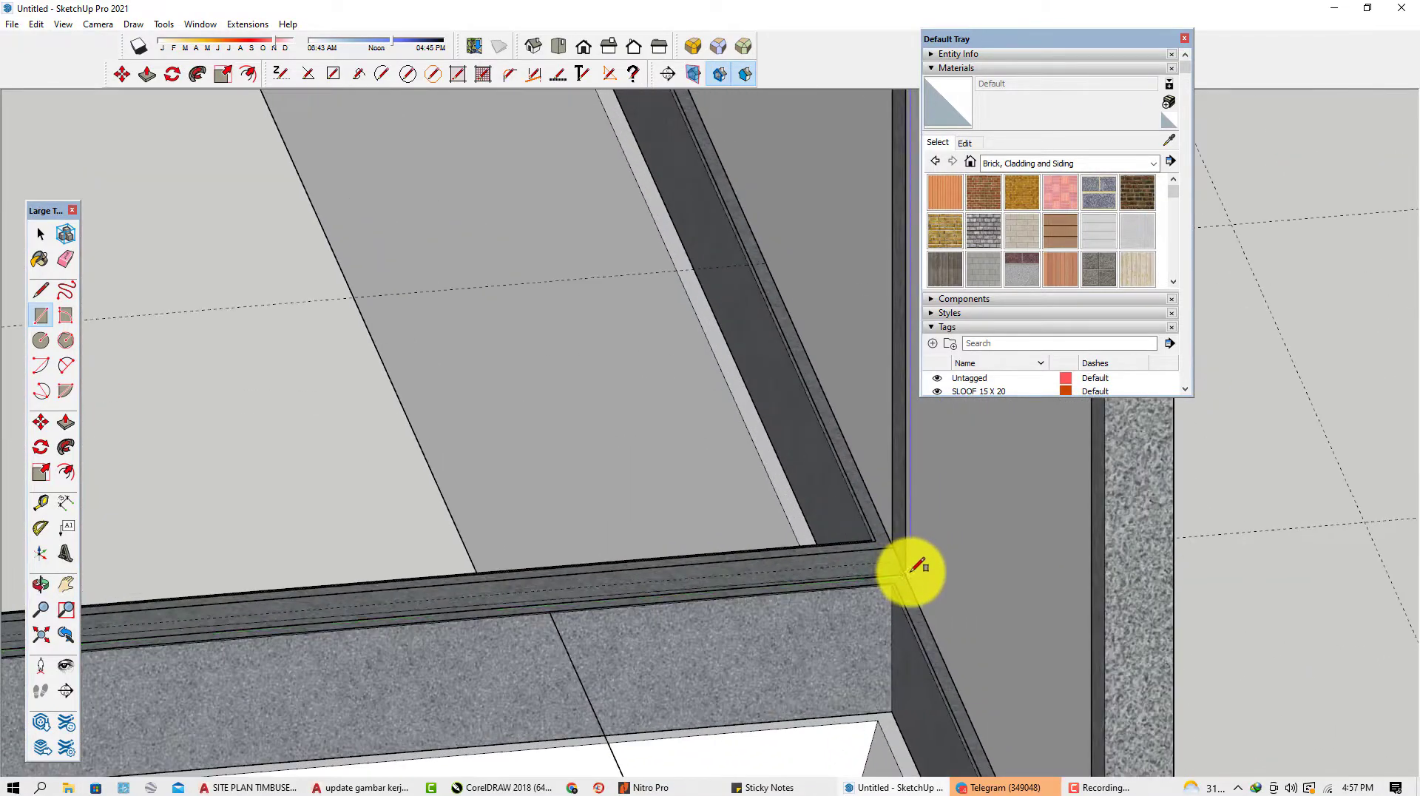
pyautogui.scroll(5, 912, 569)
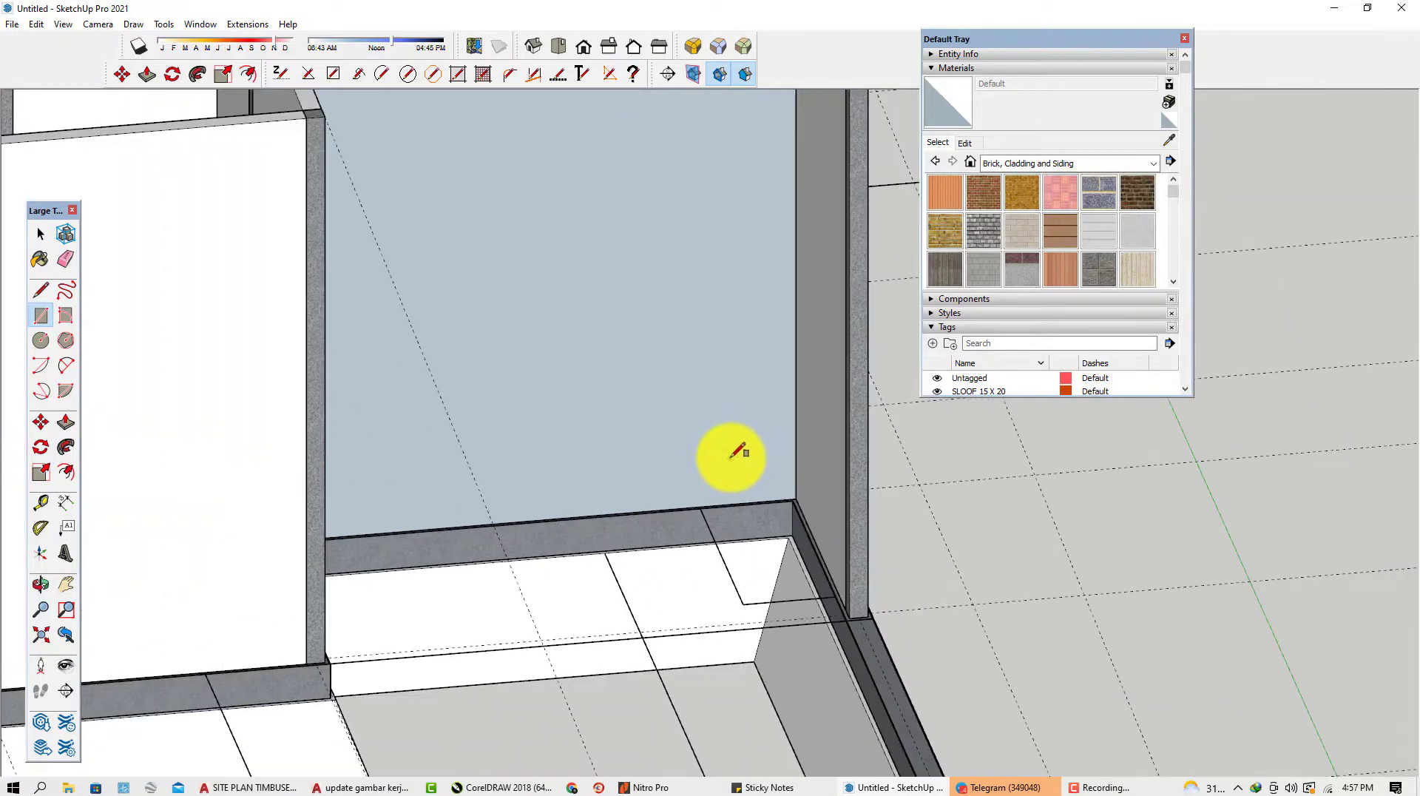
# Push/Pull the face between the inner column and the long outer wall to wall thickness and group the whole piece.
pyautogui.scroll(-5, 732, 453)
pyautogui.moveTo(643, 402); pyautogui.dragTo(605, 235, button='middle')
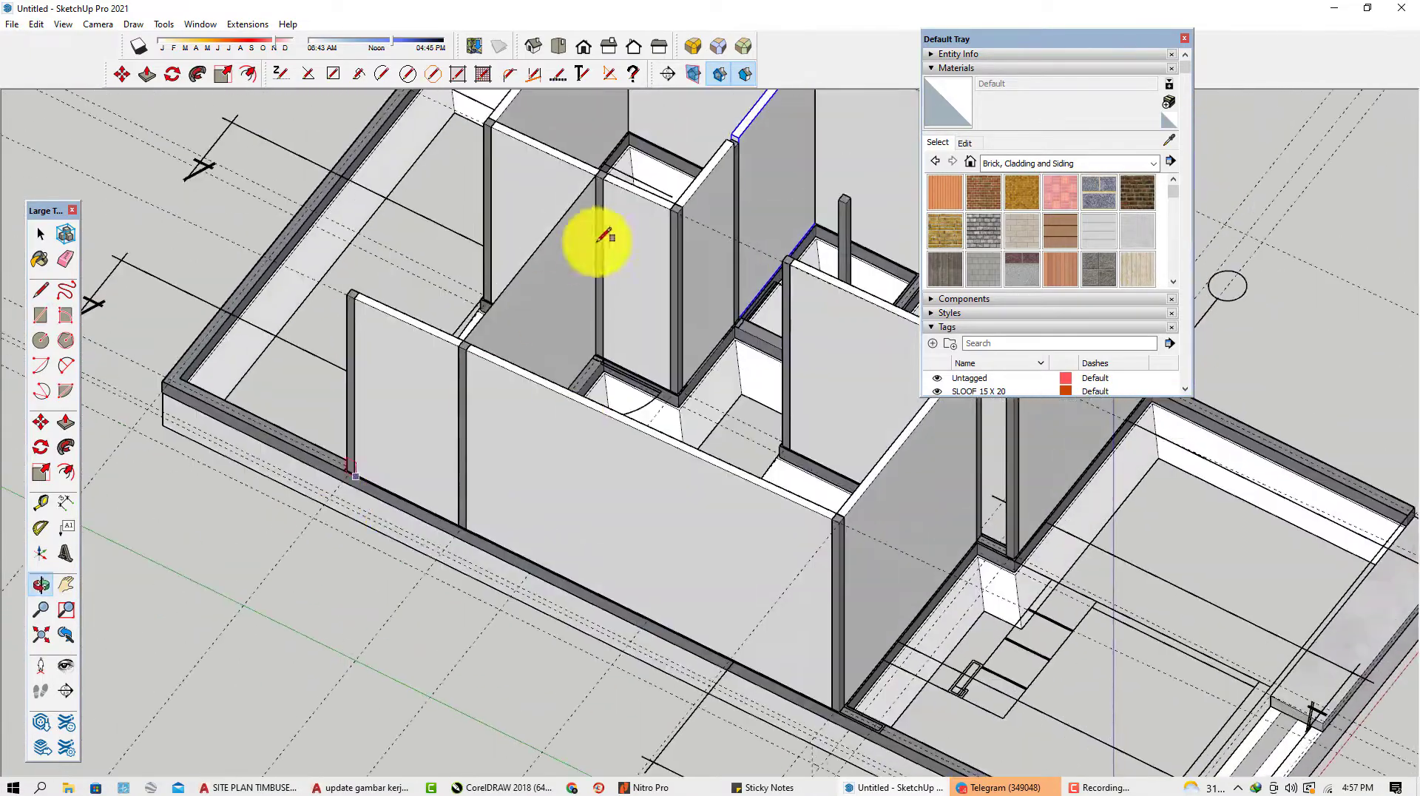
pyautogui.scroll(5, 584, 348)
pyautogui.scroll(3, 593, 428)
pyautogui.press('p')
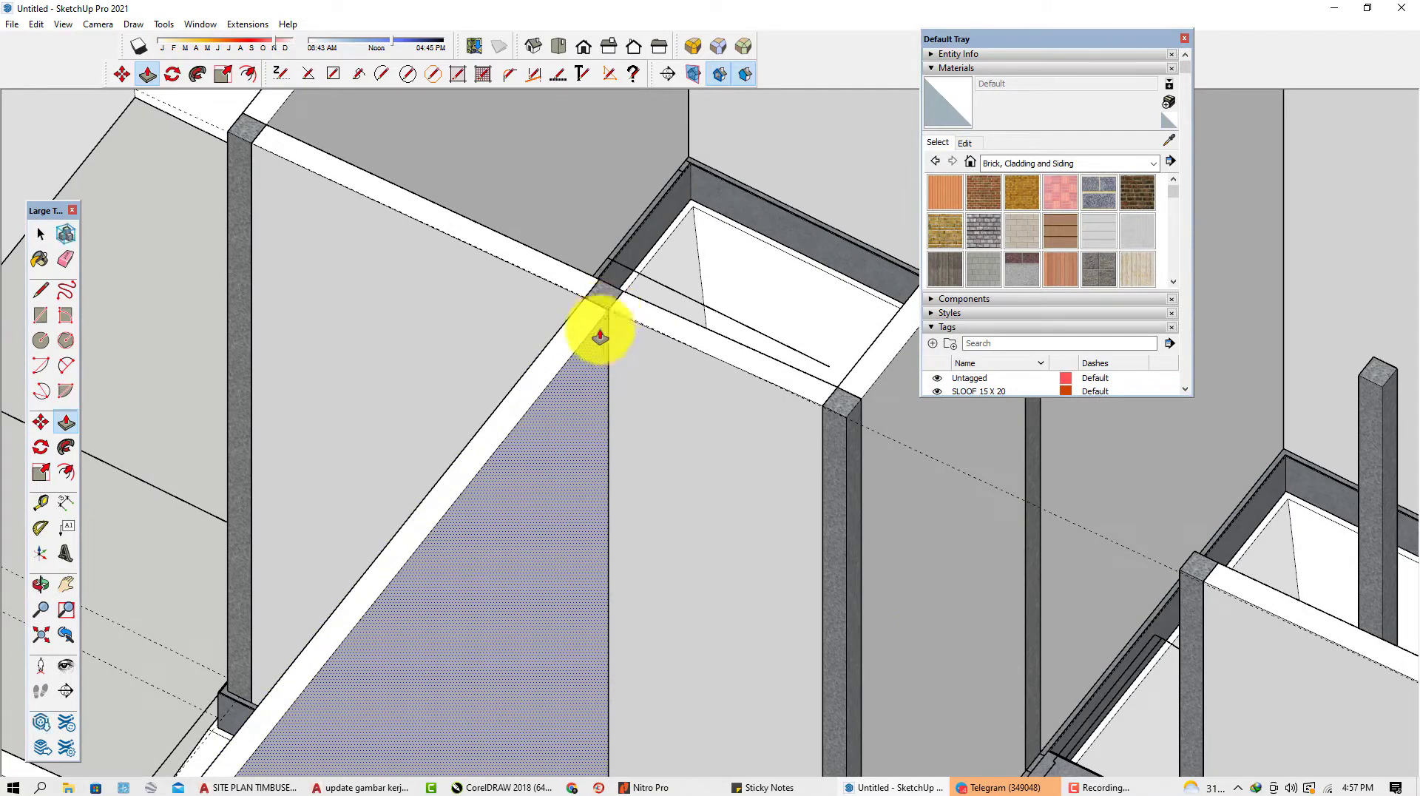
pyautogui.press('space')
pyautogui.click(573, 381)
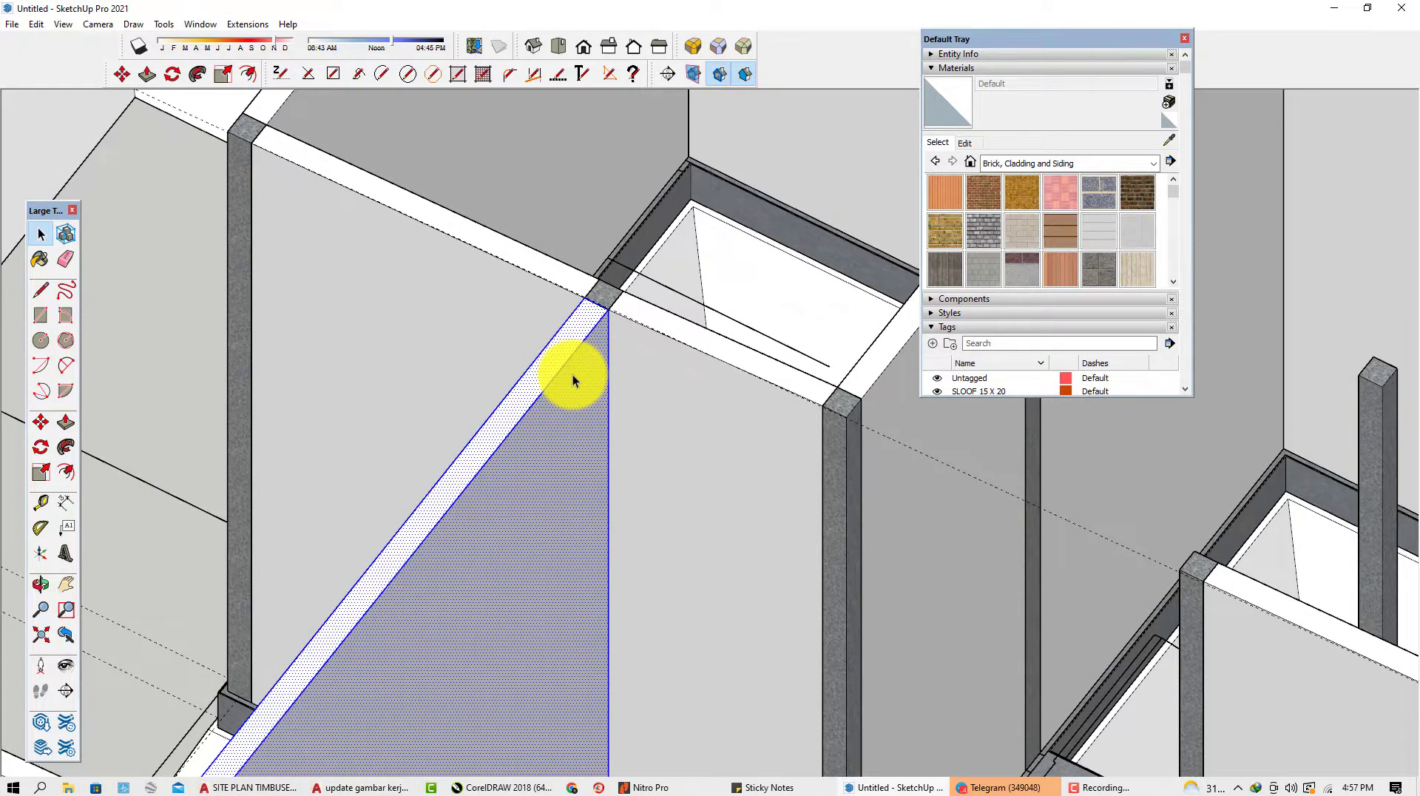
pyautogui.rightClick(573, 381)
pyautogui.press('Escape')
# Draw a rectangle from the top of the inner wall's end column to the base of the tall freestanding column near the toilet.
pyautogui.scroll(-10, 491, 397)
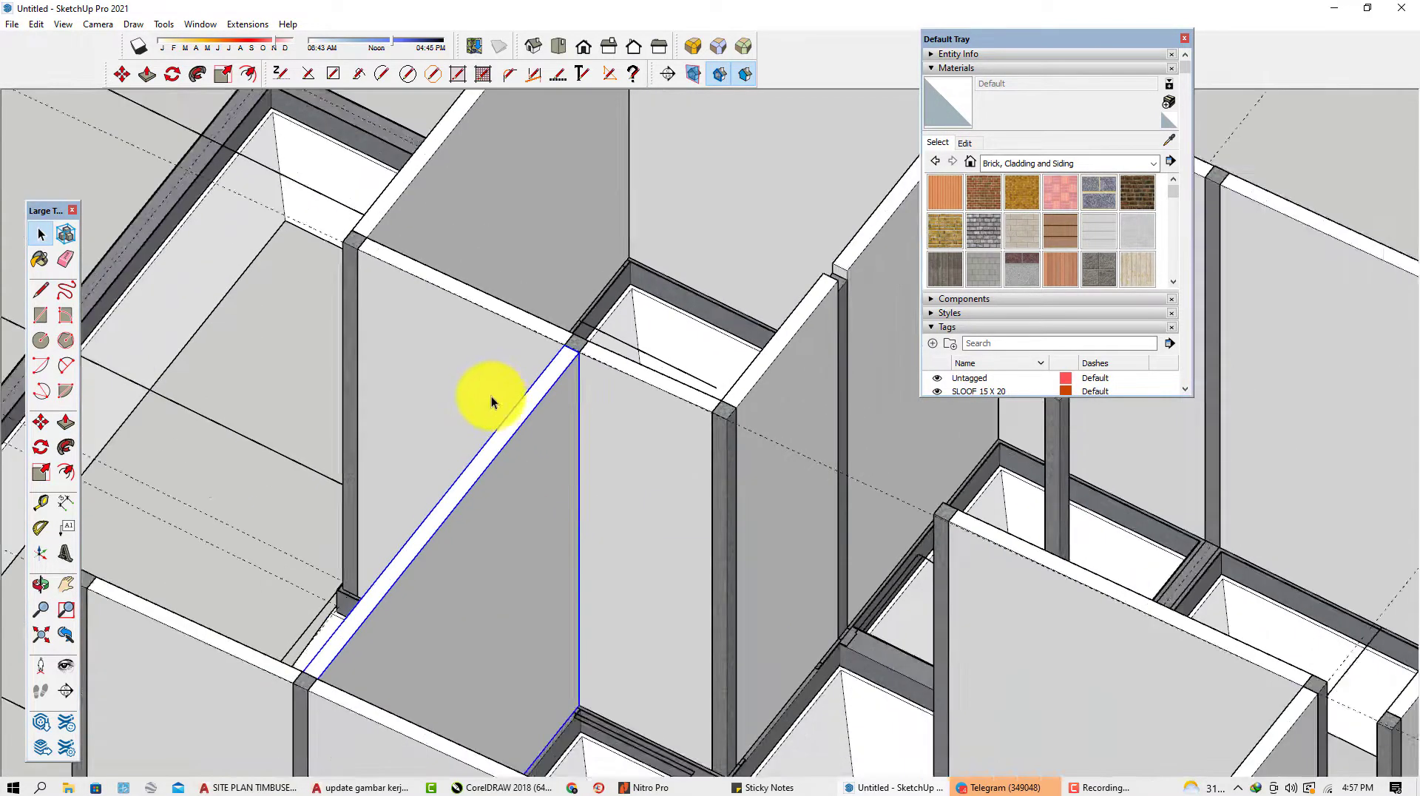
pyautogui.moveTo(765, 489); pyautogui.dragTo(470, 377, button='middle')
pyautogui.scroll(8, 671, 382)
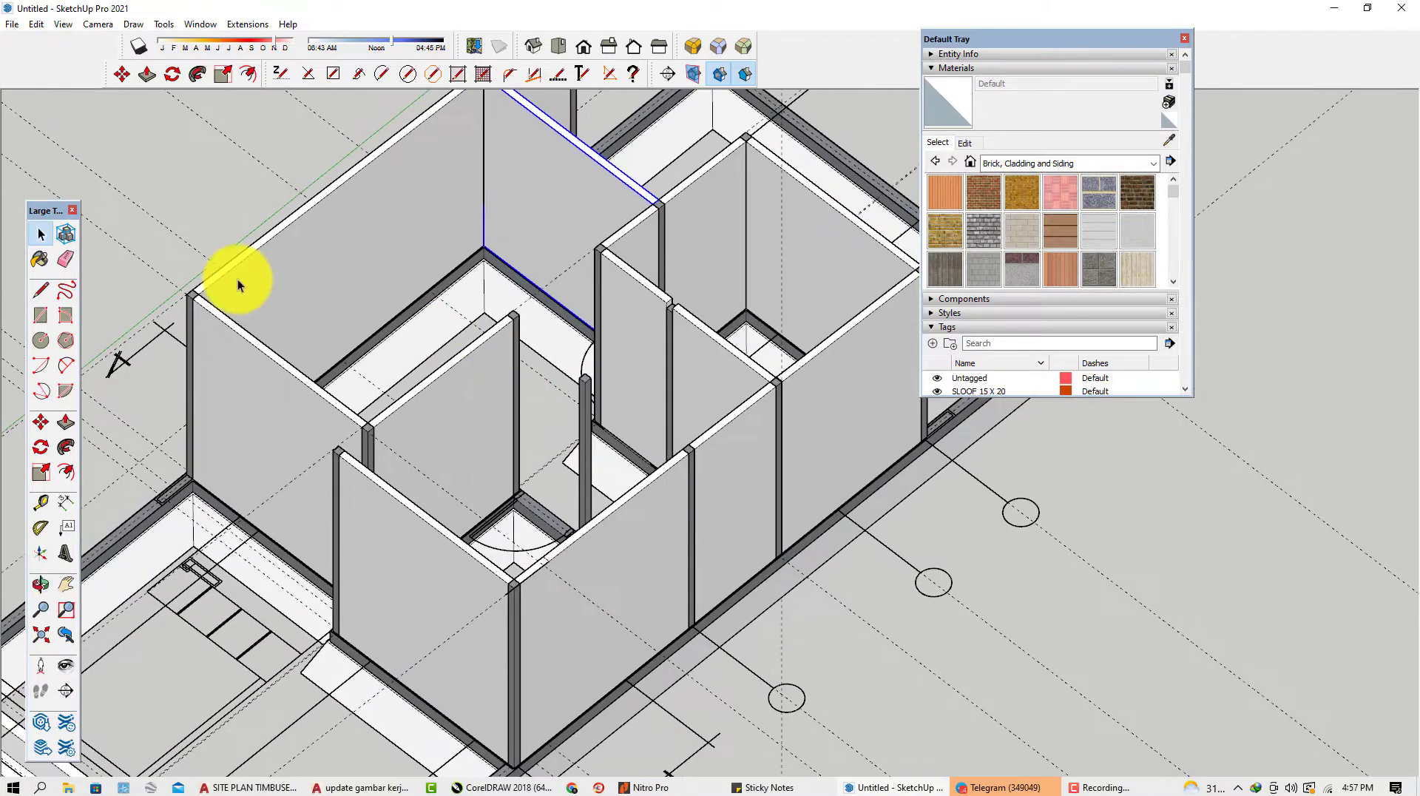
pyautogui.click(53, 315)
pyautogui.scroll(5, 533, 333)
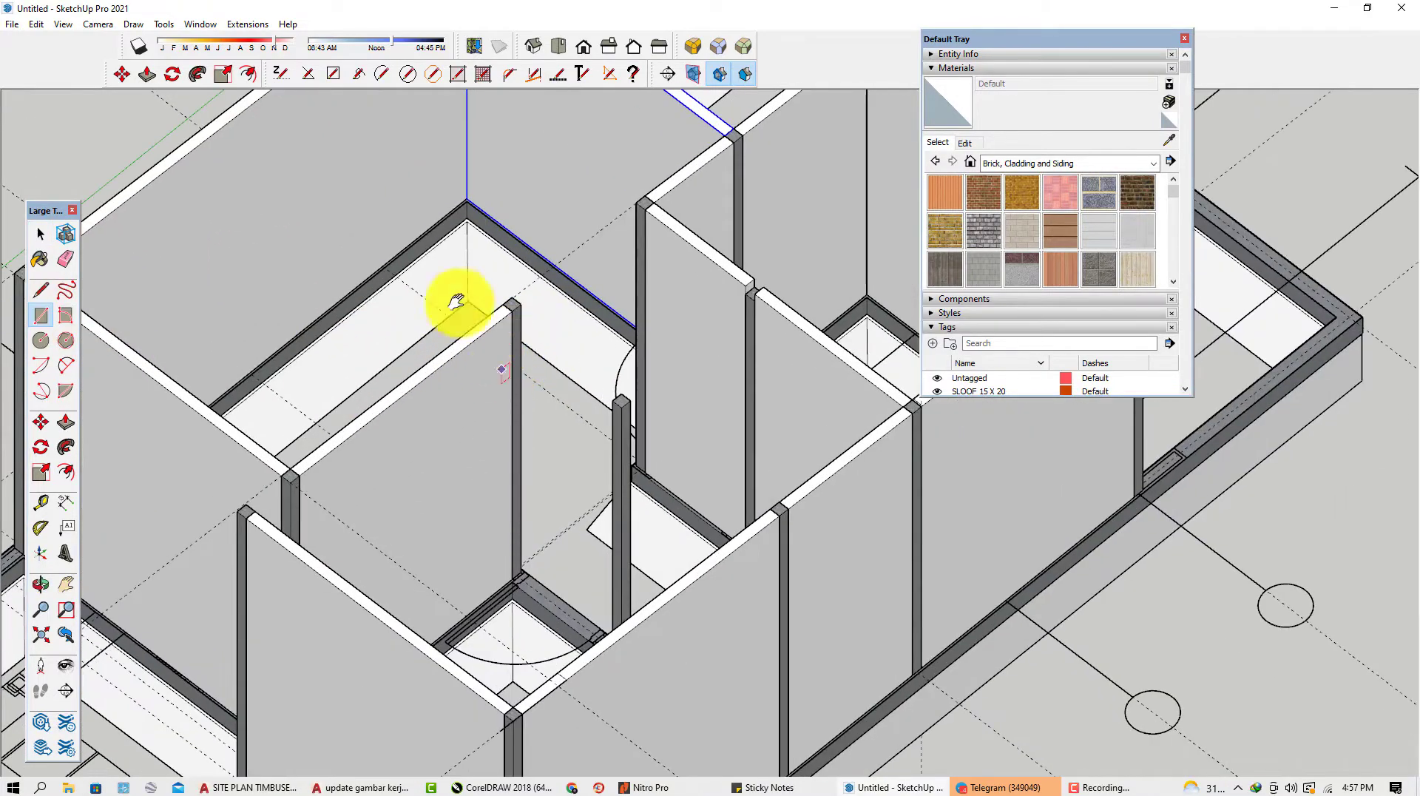
pyautogui.scroll(3, 443, 215)
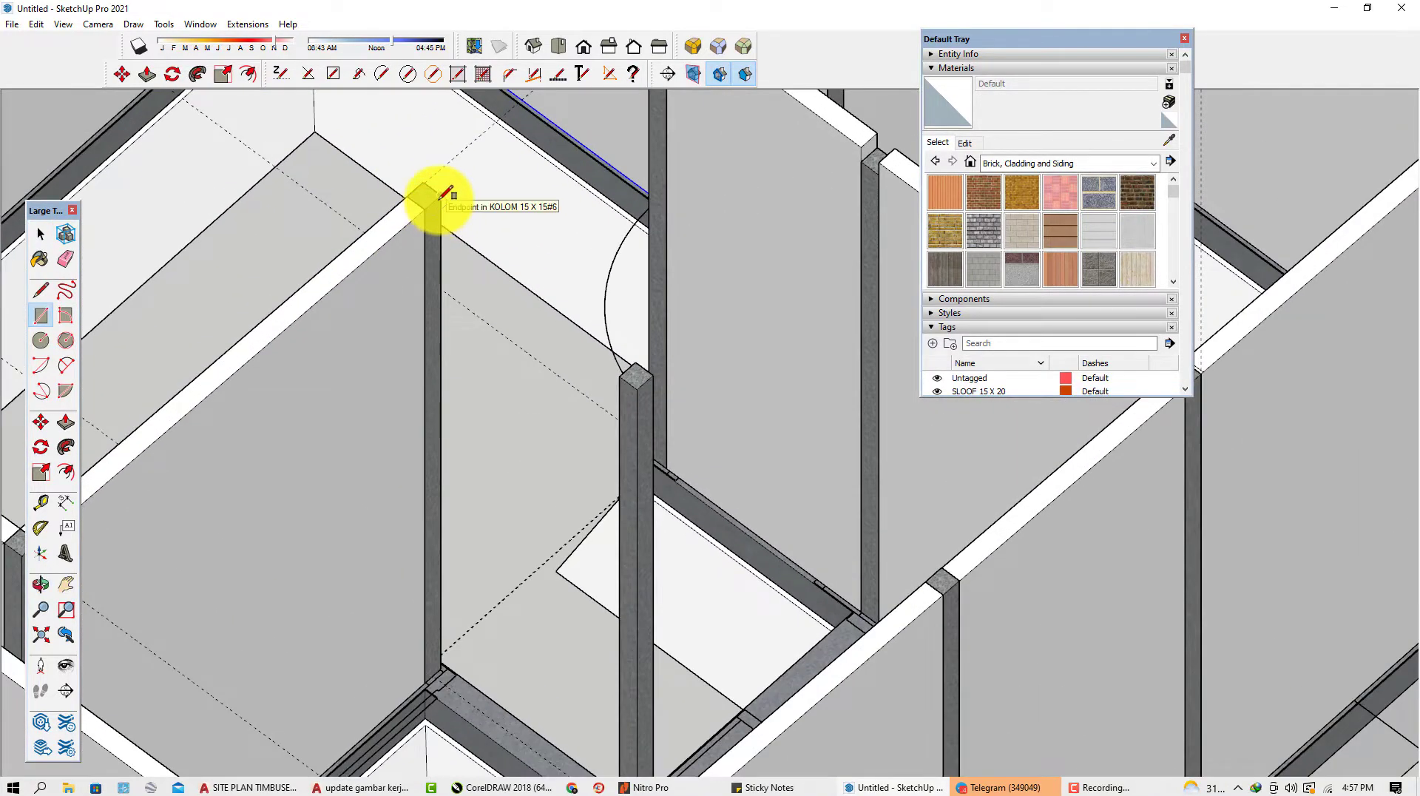
pyautogui.moveTo(444, 194); pyautogui.dragTo(879, 512, button='middle')
pyautogui.scroll(4, 852, 730)
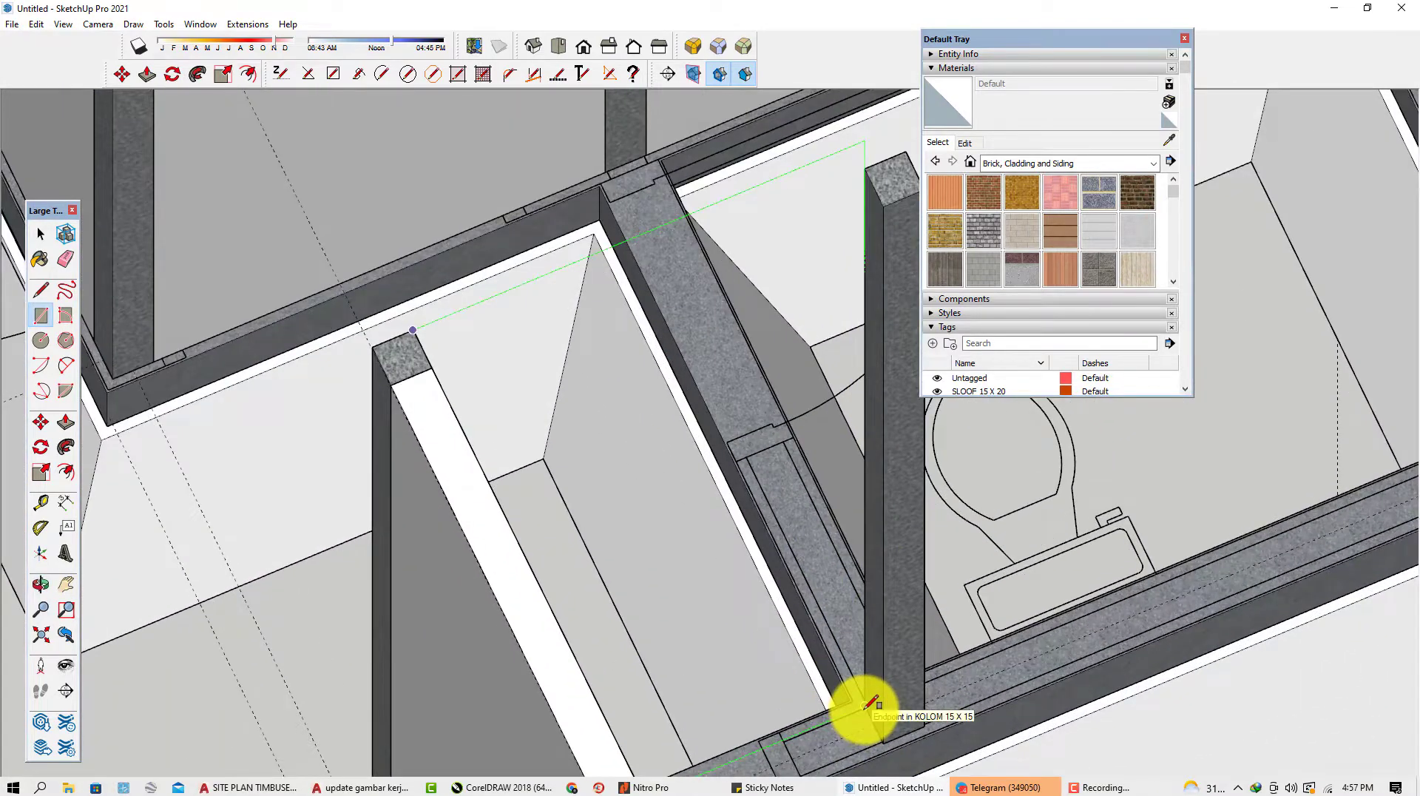
pyautogui.click(870, 703)
# Push/Pull the face between the inner wall's end column and the freestanding column to wall thickness and make it a group.
pyautogui.scroll(-2, 766, 476)
pyautogui.press('p')
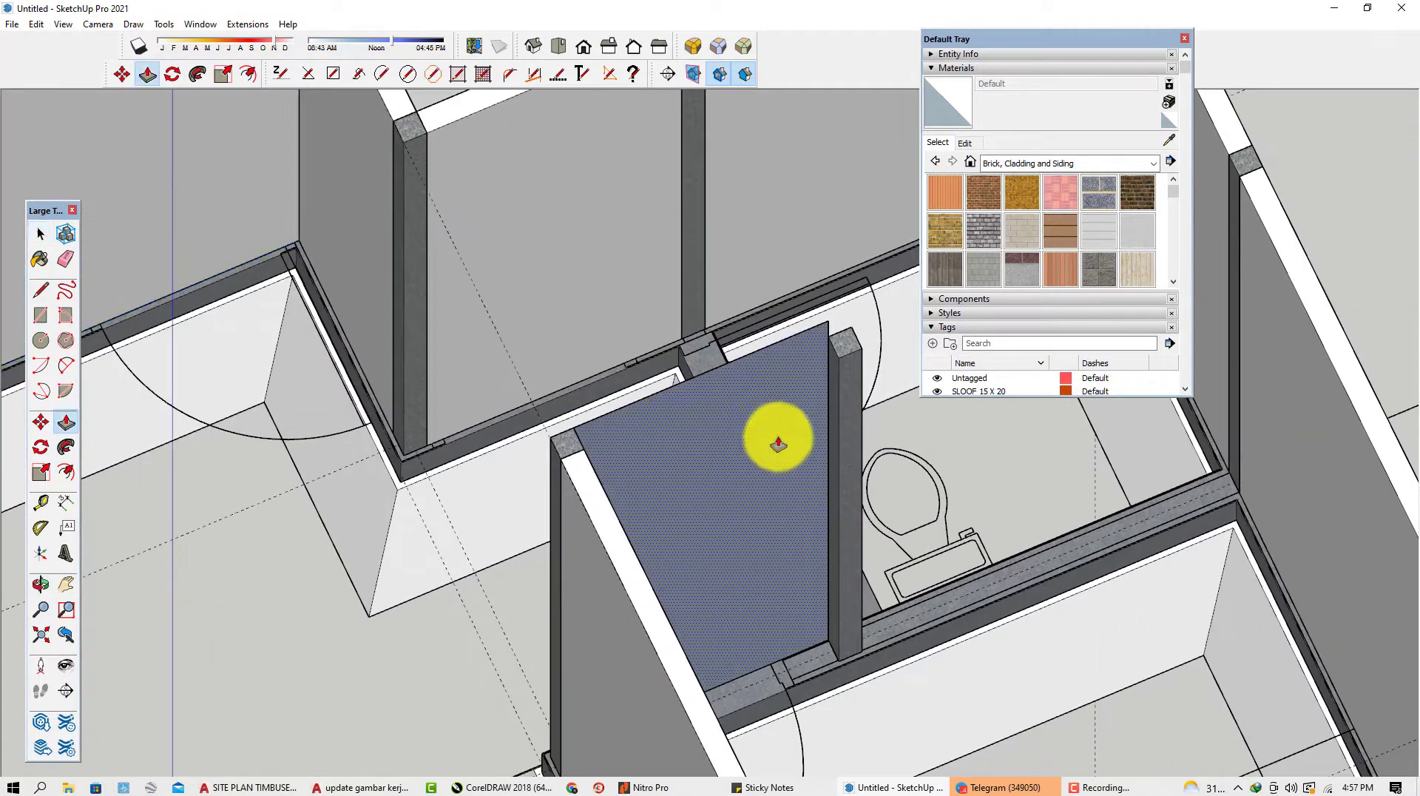
pyautogui.click(824, 419)
pyautogui.press('space')
pyautogui.scroll(-4, 799, 447)
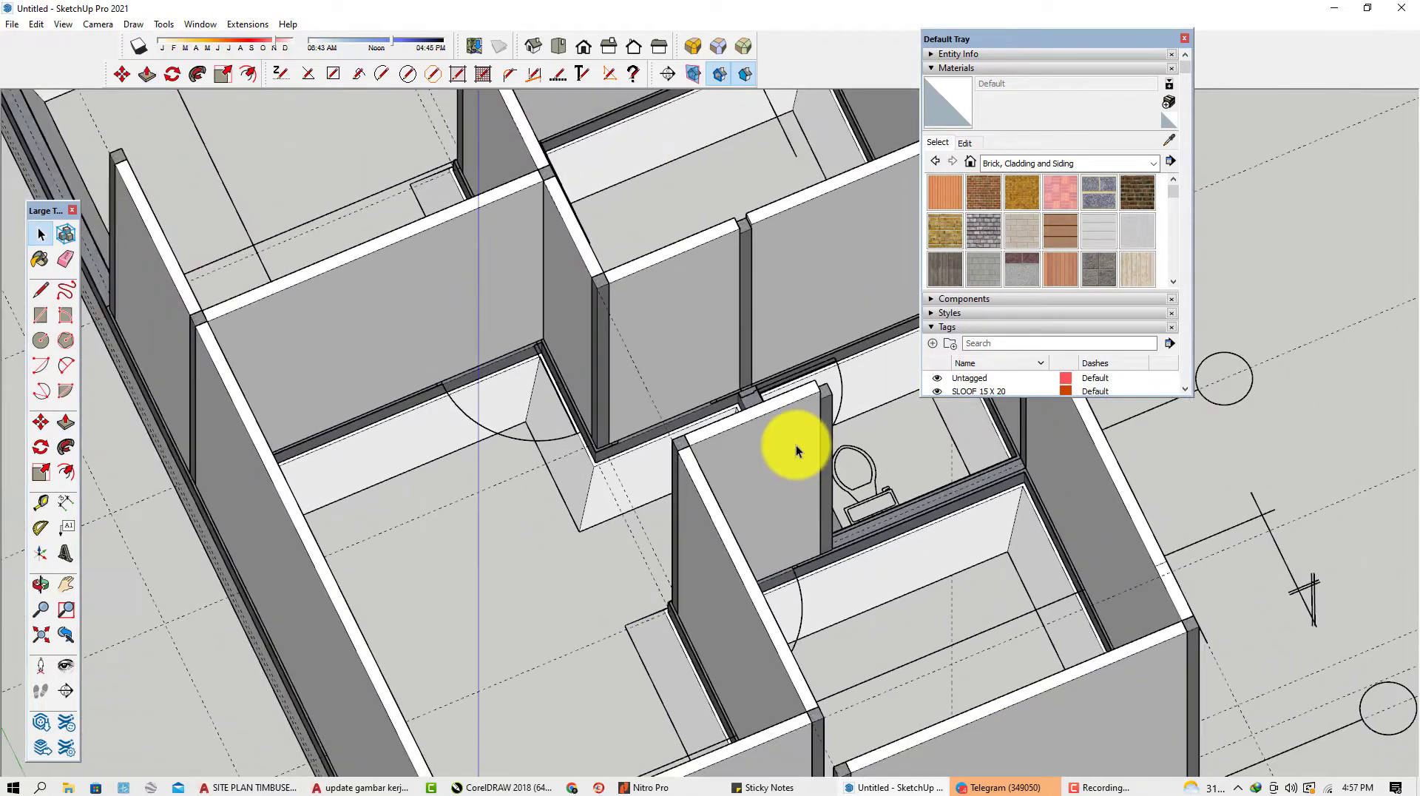
pyautogui.moveTo(796, 448); pyautogui.dragTo(588, 438, button='middle')
pyautogui.scroll(2, 686, 469)
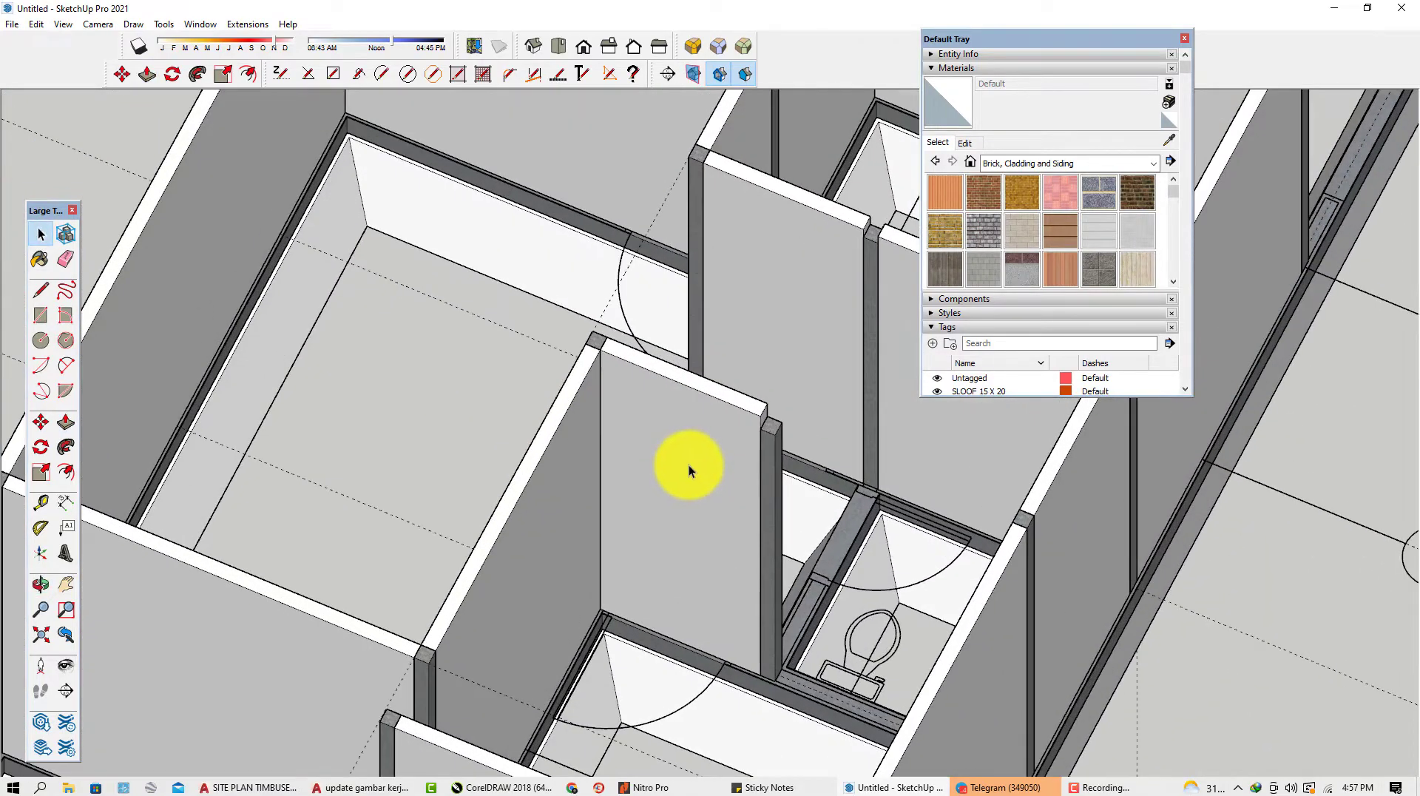
pyautogui.tripleClick(688, 465)
pyautogui.rightClick(688, 466)
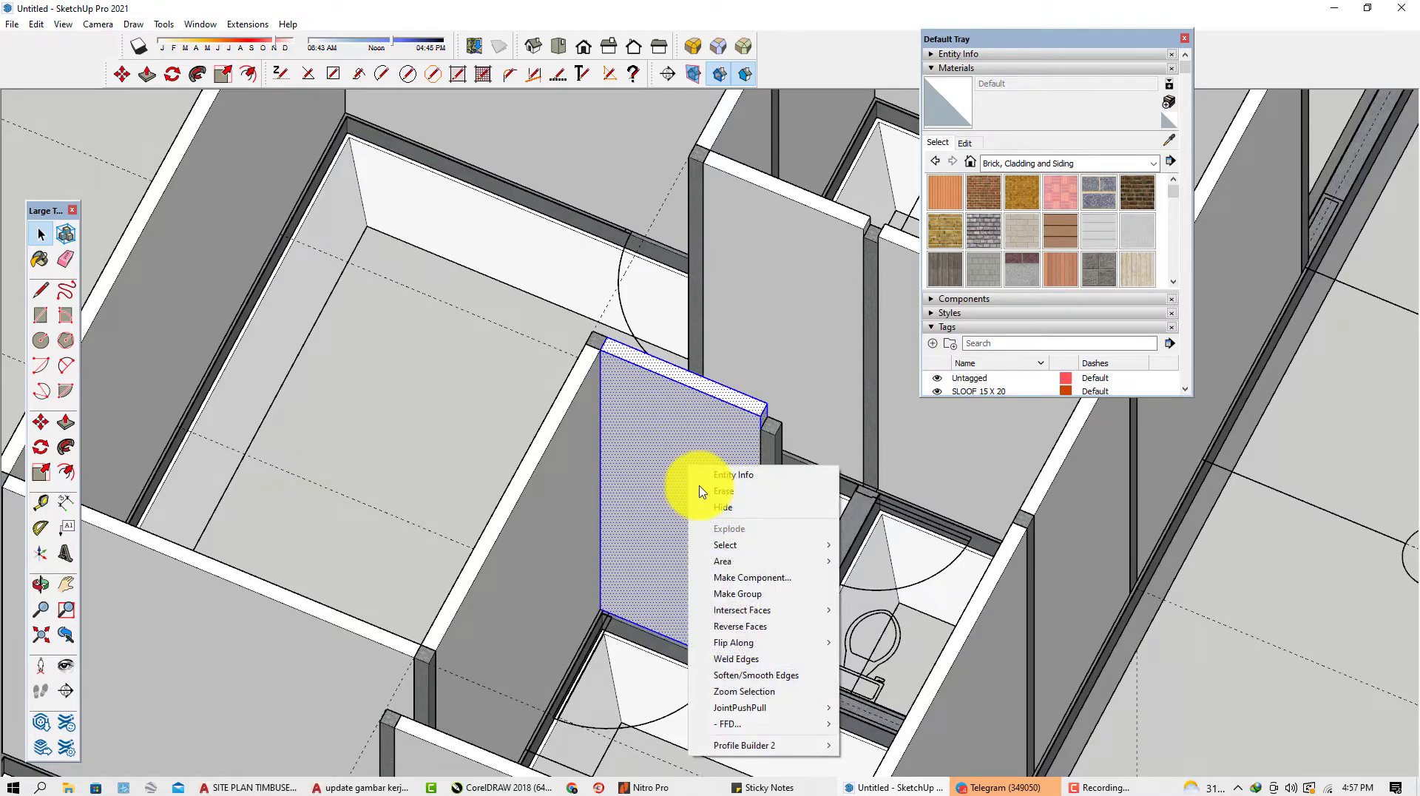
pyautogui.click(748, 595)
# Draw a rectangle from the outer wall's column top to the base of the freestanding column, along the toilet's beam.
pyautogui.scroll(-2, 684, 592)
pyautogui.moveTo(684, 590); pyautogui.dragTo(718, 579, button='middle')
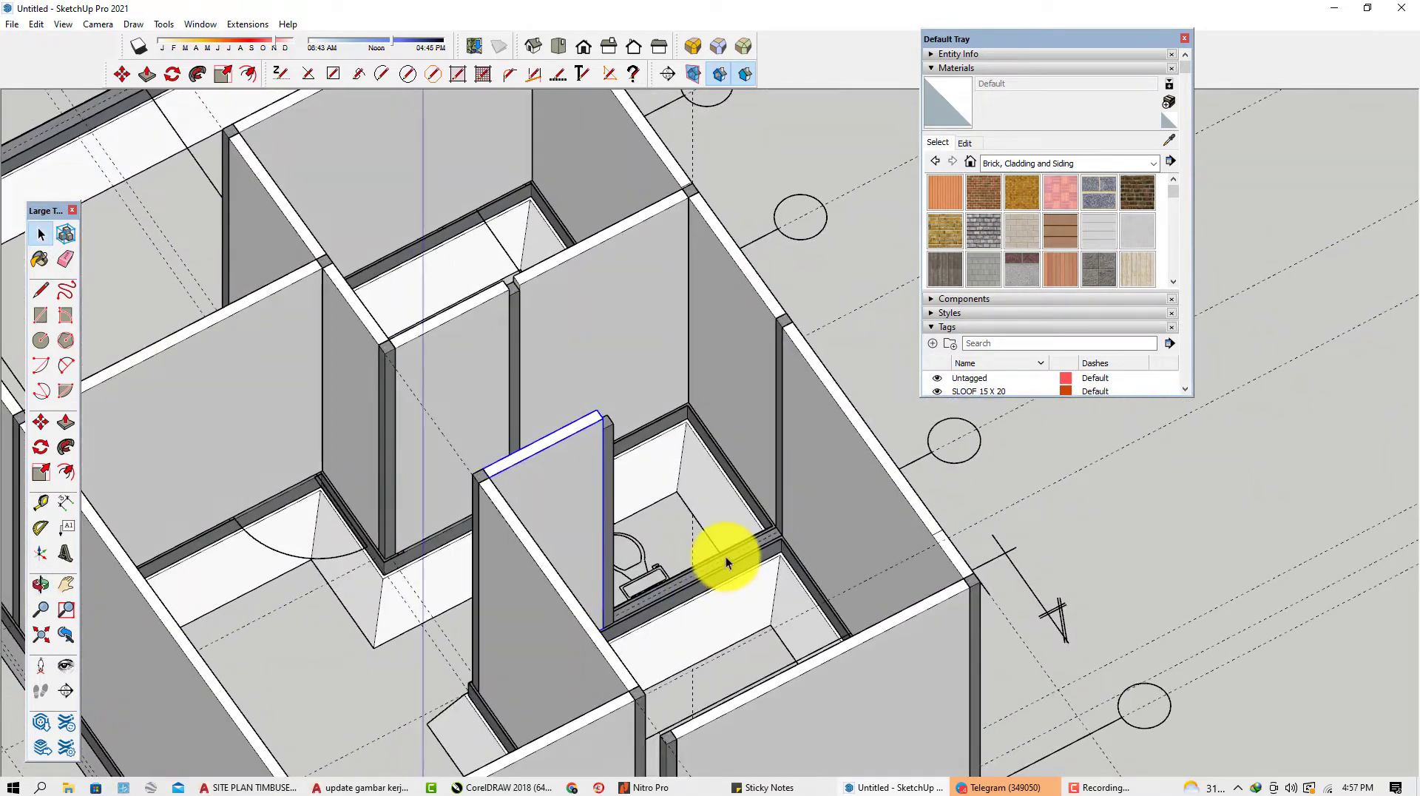
pyautogui.press('r')
pyautogui.scroll(1, 766, 438)
pyautogui.scroll(1, 771, 408)
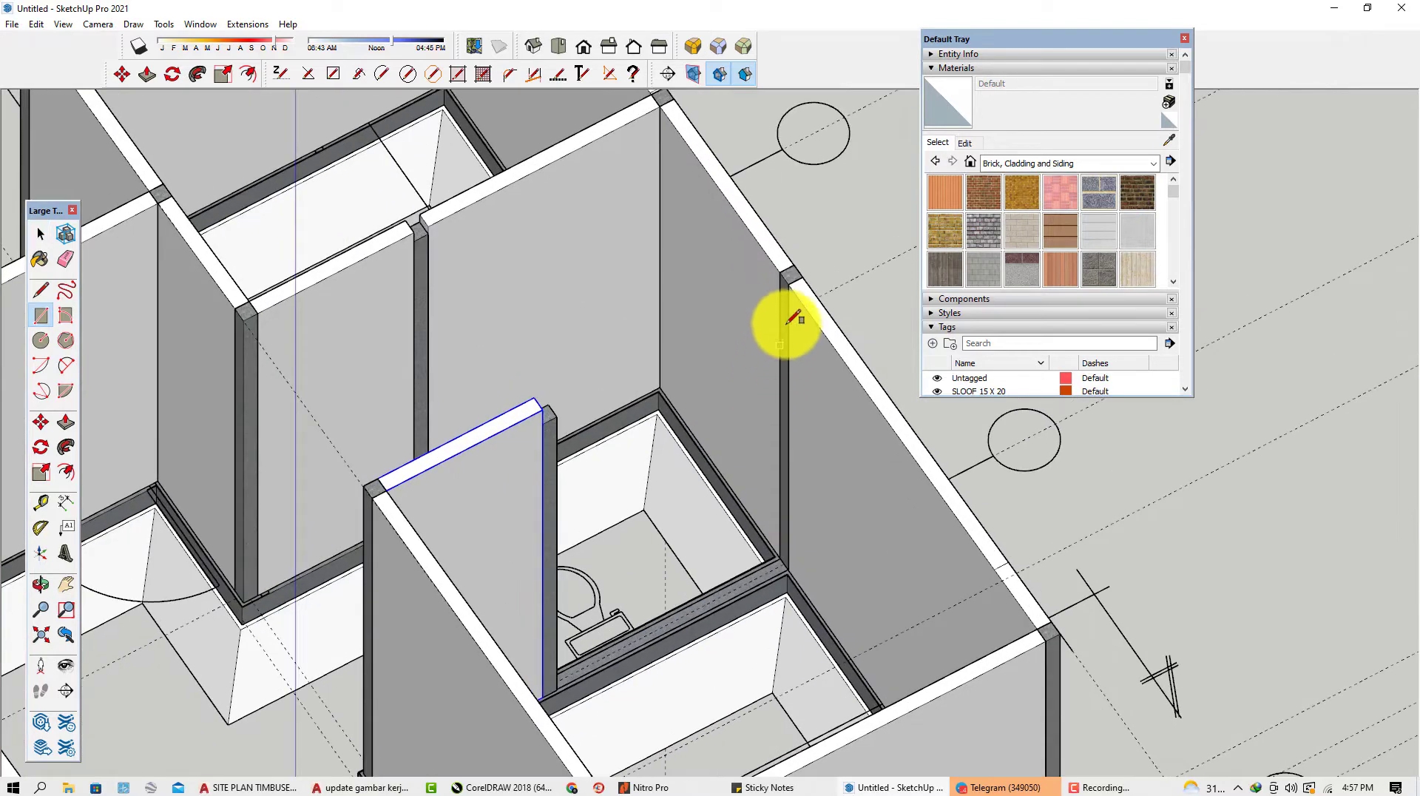
pyautogui.click(792, 279)
pyautogui.scroll(1, 558, 683)
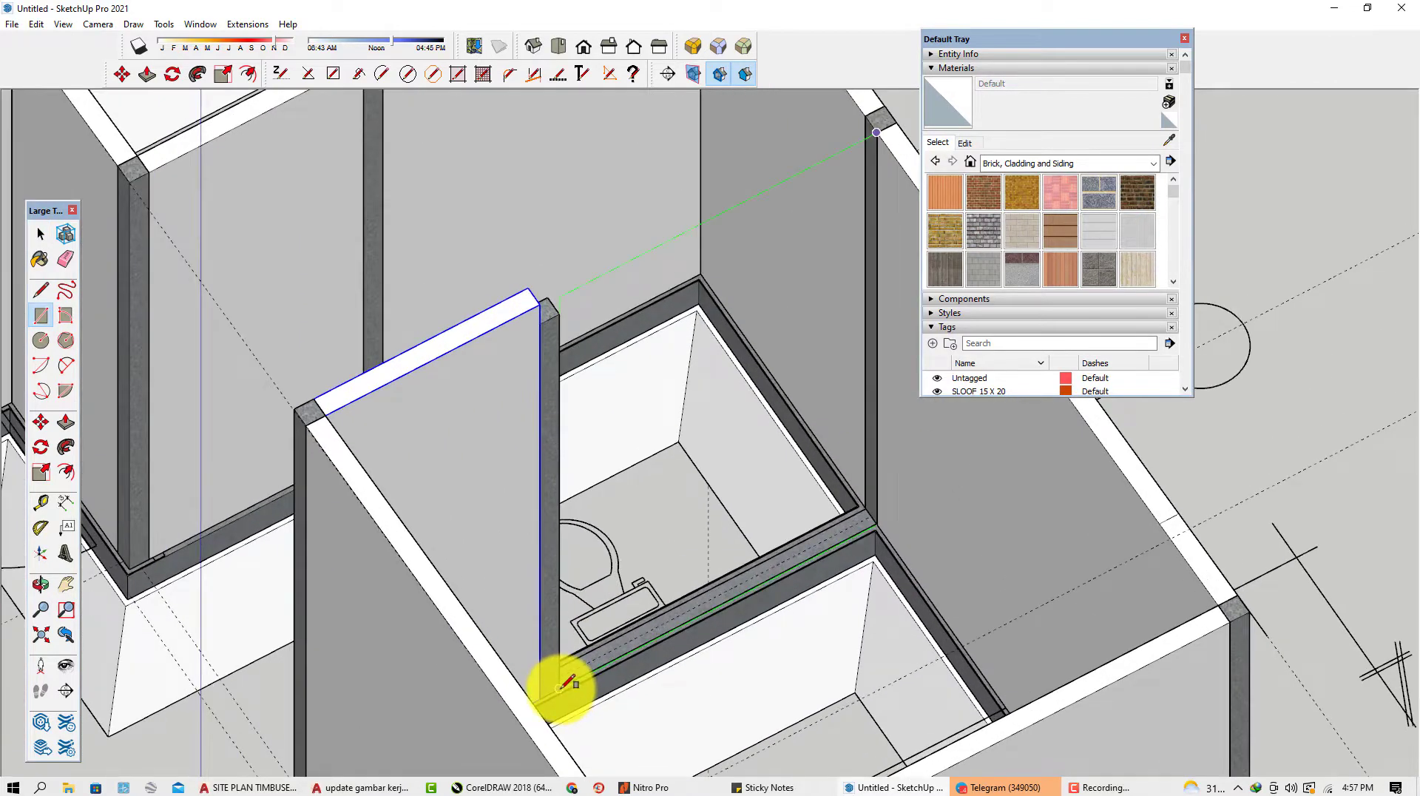
pyautogui.click(561, 686)
# Push/Pull the face between the freestanding column and the outer wall to the neighbouring wall's thickness and group the whole wall.
pyautogui.press('p')
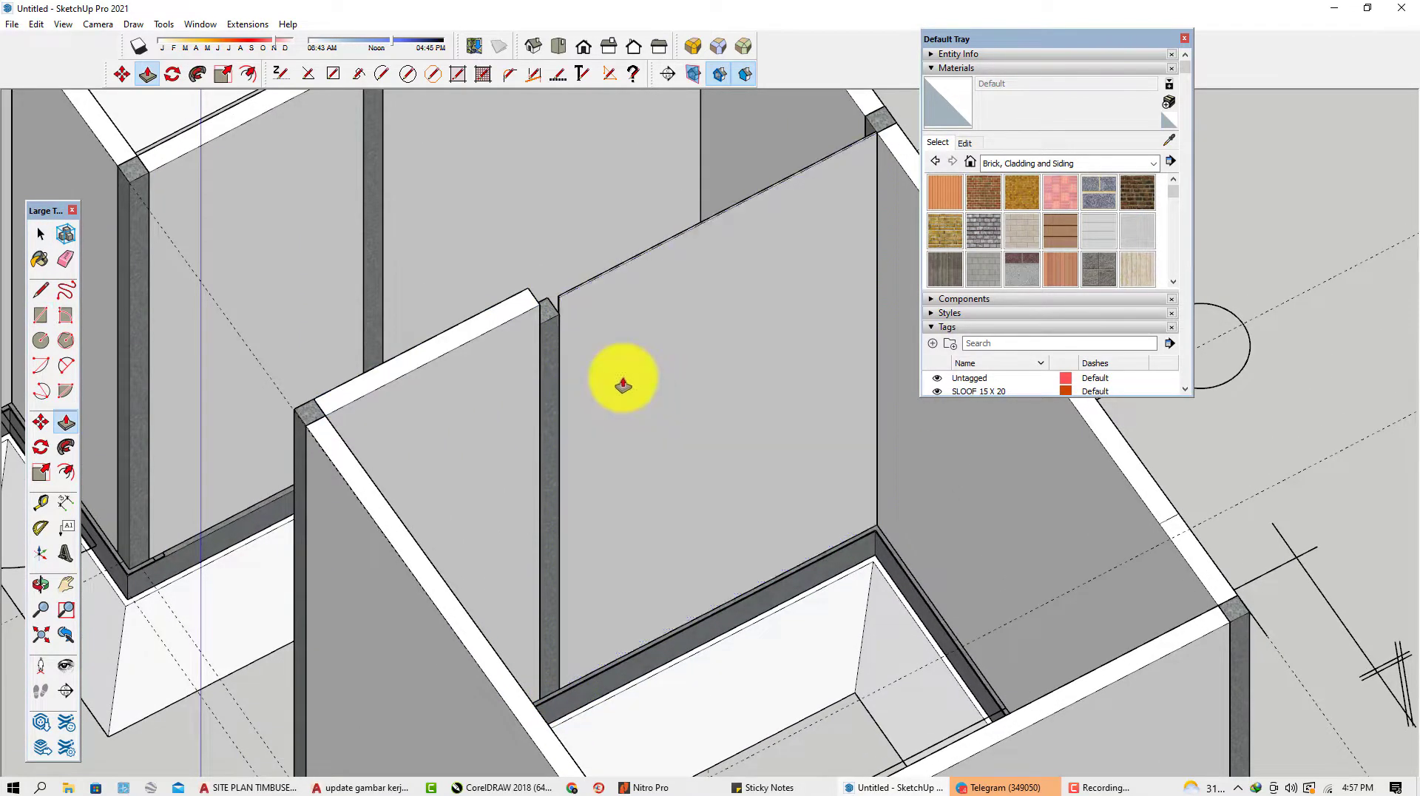
pyautogui.click(602, 323)
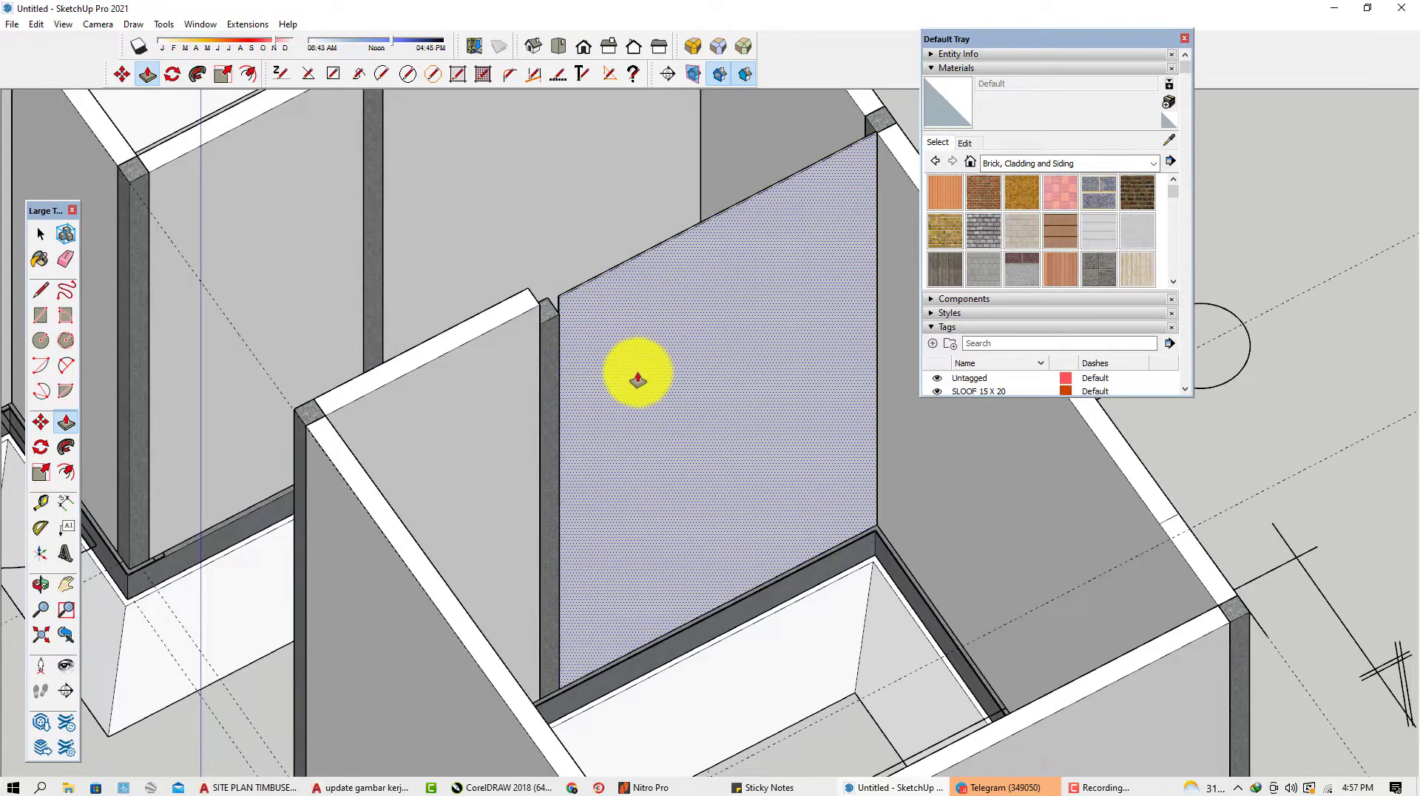
pyautogui.scroll(2, 633, 381)
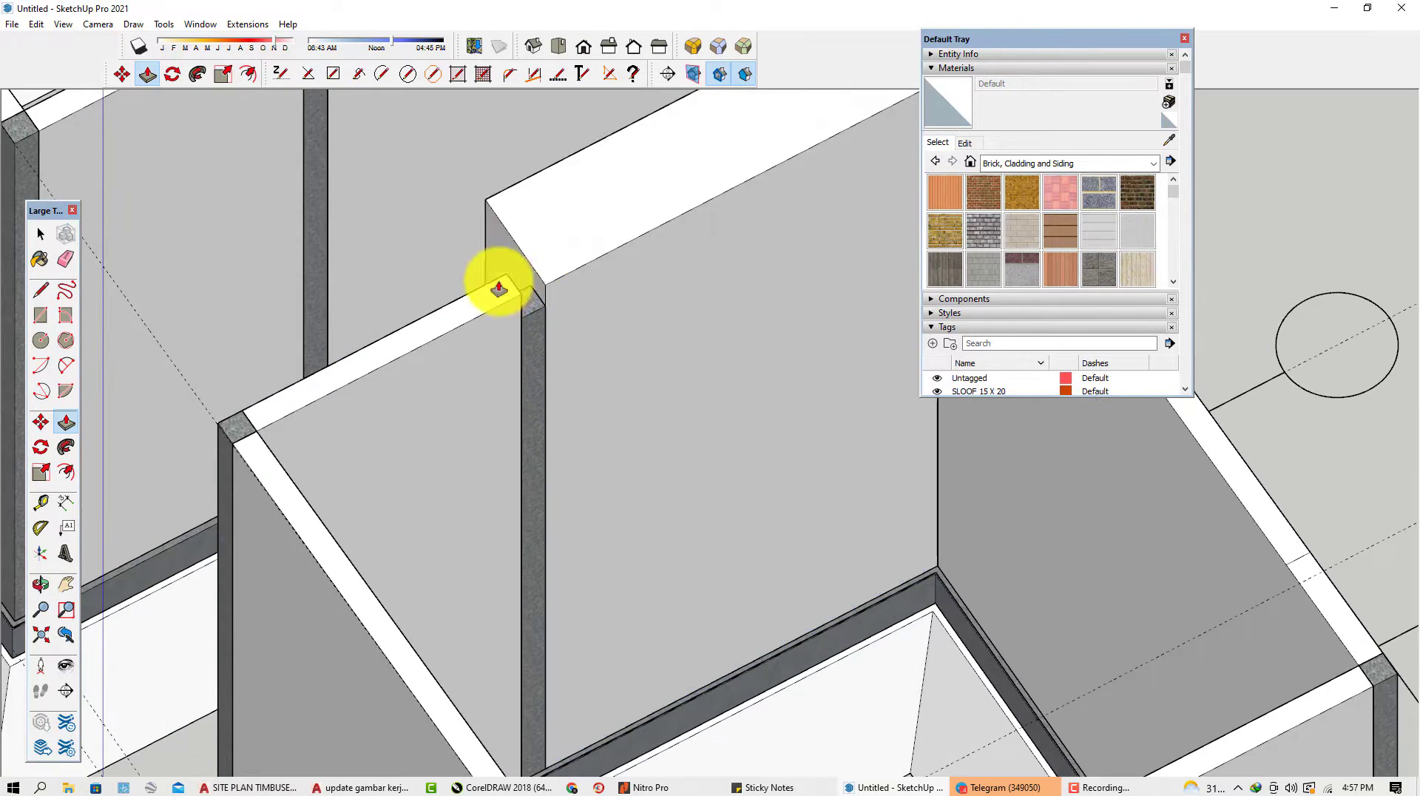
pyautogui.click(509, 286)
pyautogui.scroll(-5, 632, 313)
pyautogui.press('space')
pyautogui.click(667, 324)
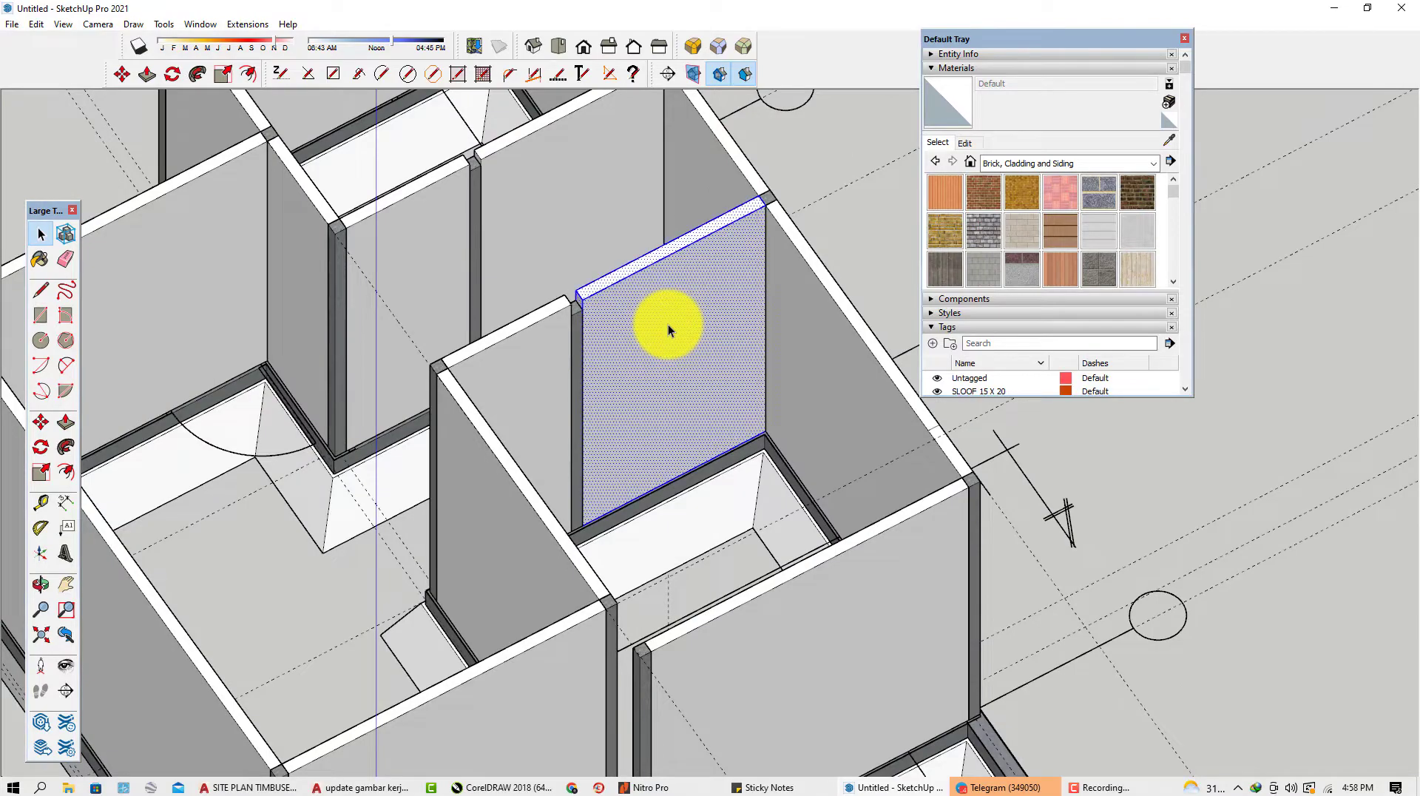
pyautogui.rightClick(668, 324)
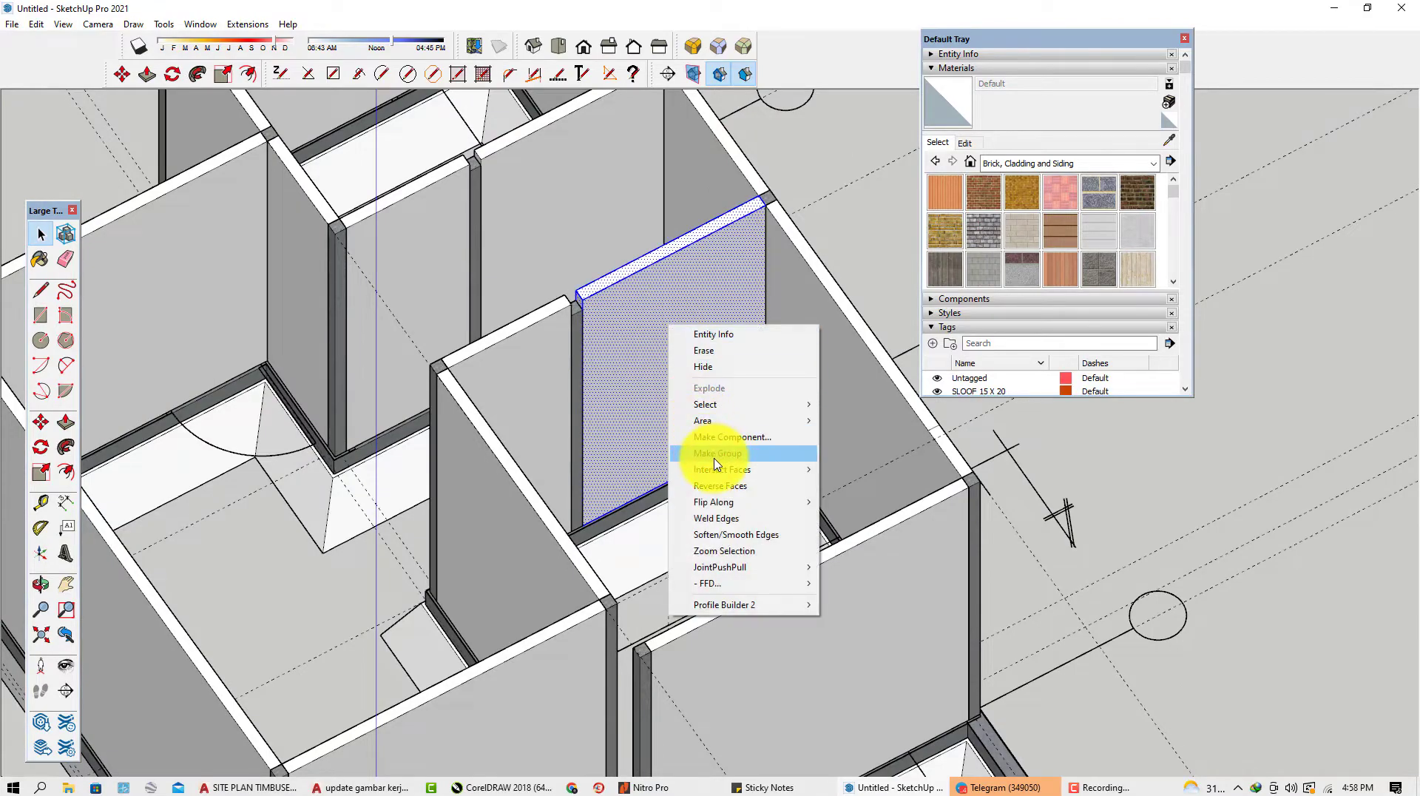
pyautogui.click(703, 449)
pyautogui.scroll(-3, 703, 450)
pyautogui.moveTo(681, 469)
pyautogui.mouseDown(button='middle')
pyautogui.moveTo(916, 368)
pyautogui.moveTo(691, 463)
pyautogui.mouseUp(button='middle')
pyautogui.scroll(5, 706, 473)
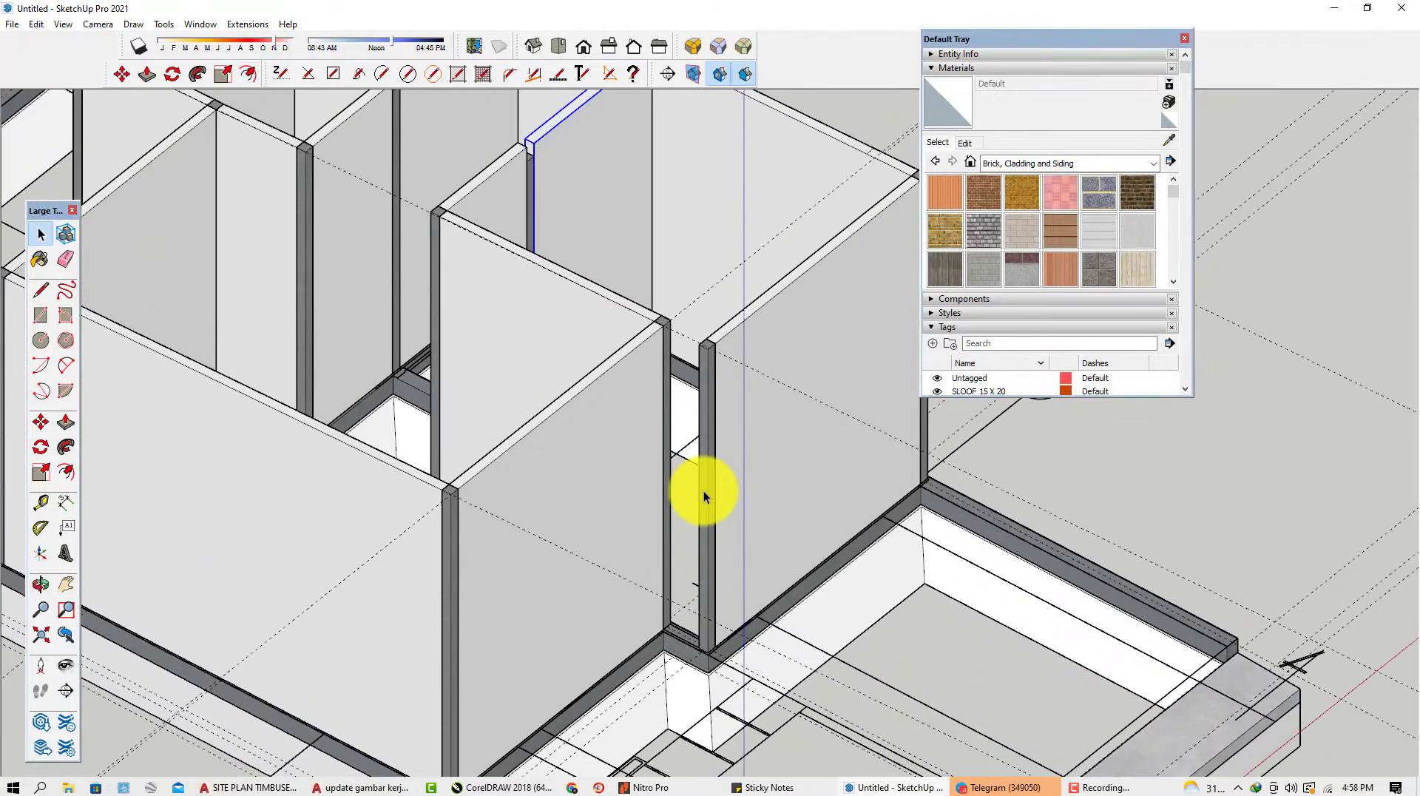
pyautogui.press('l')
pyautogui.scroll(3, 669, 318)
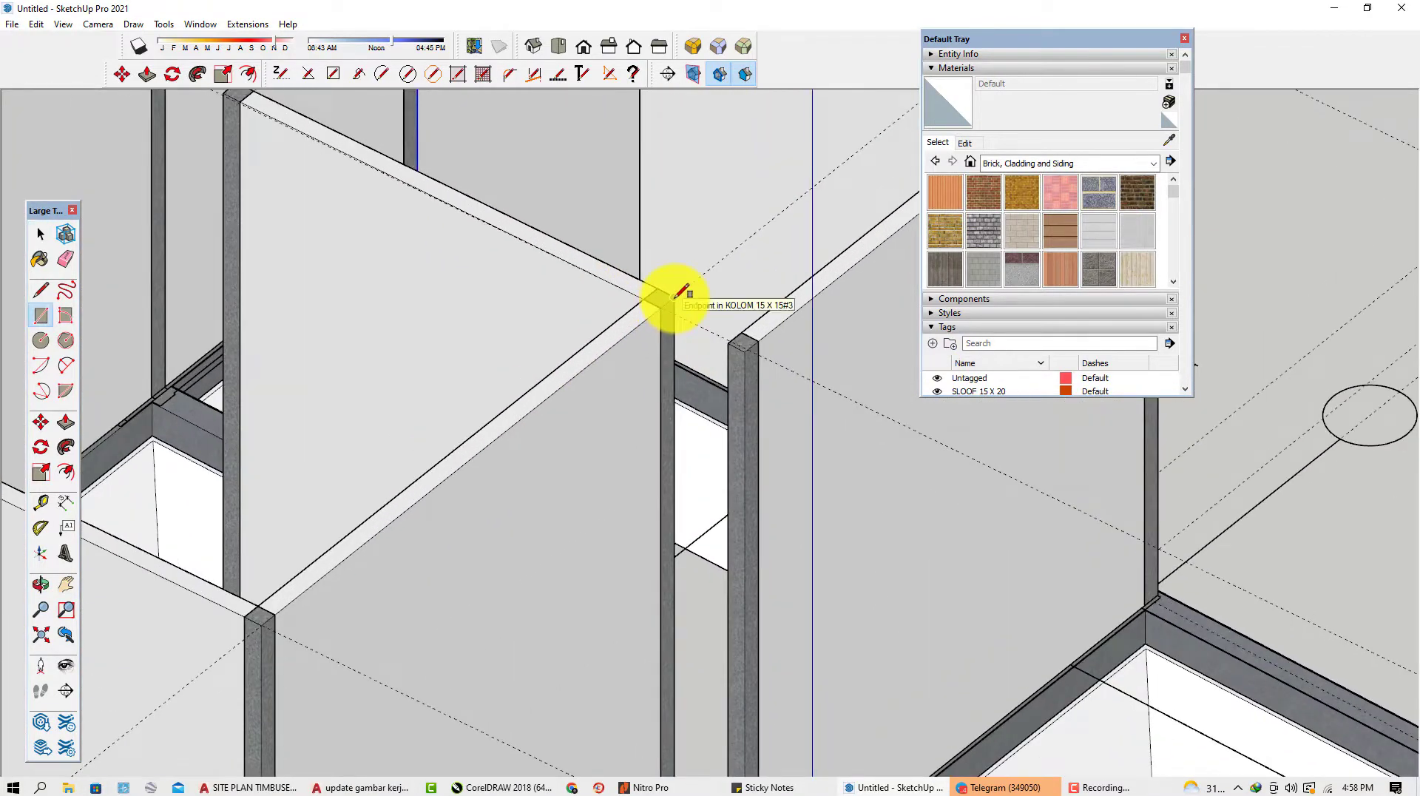
pyautogui.click(675, 297)
pyautogui.scroll(-3, 675, 434)
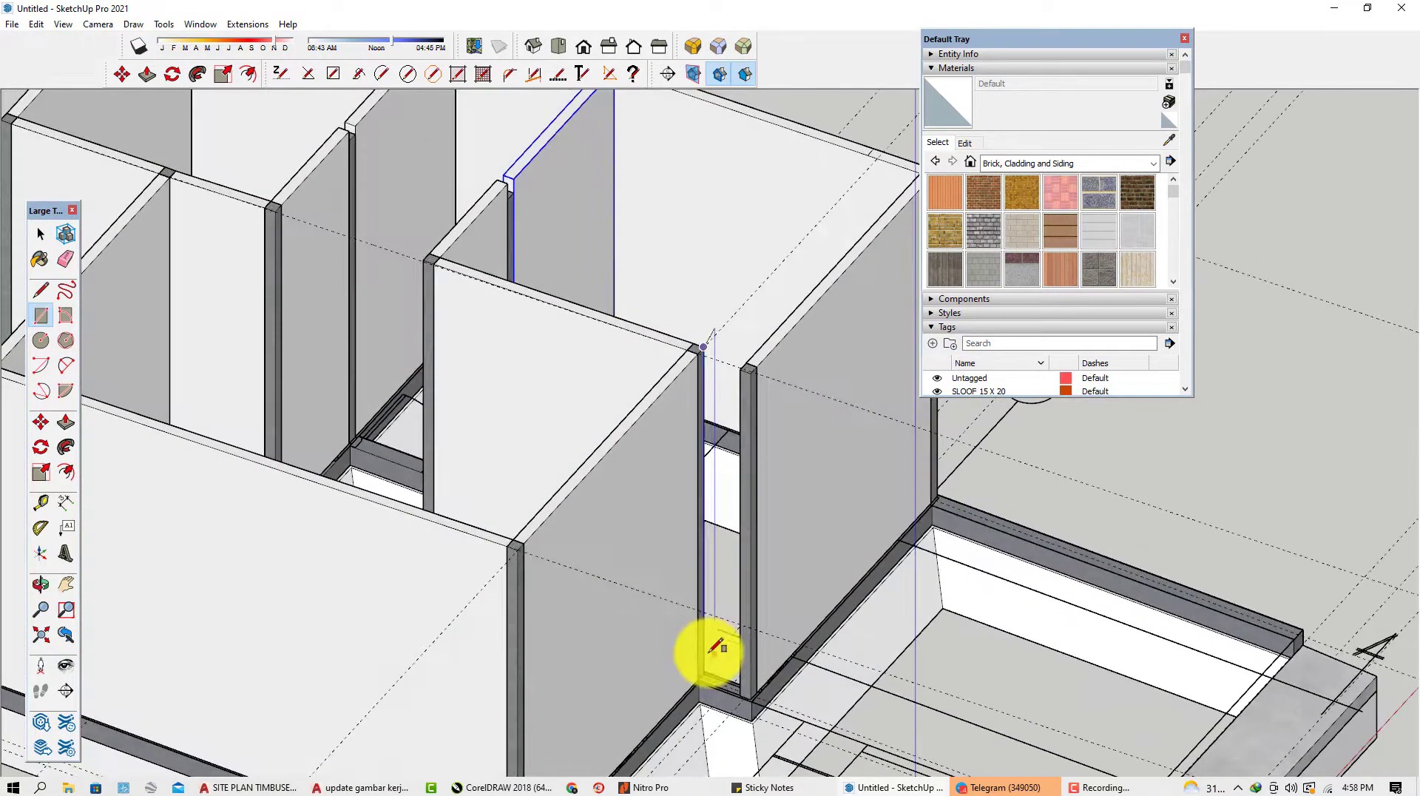
pyautogui.press('space')
# Draw a rectangle across the narrow front gap, from the inner wall's column top to the base of the neighbouring front column.
pyautogui.scroll(2, 706, 435)
pyautogui.scroll(2, 706, 379)
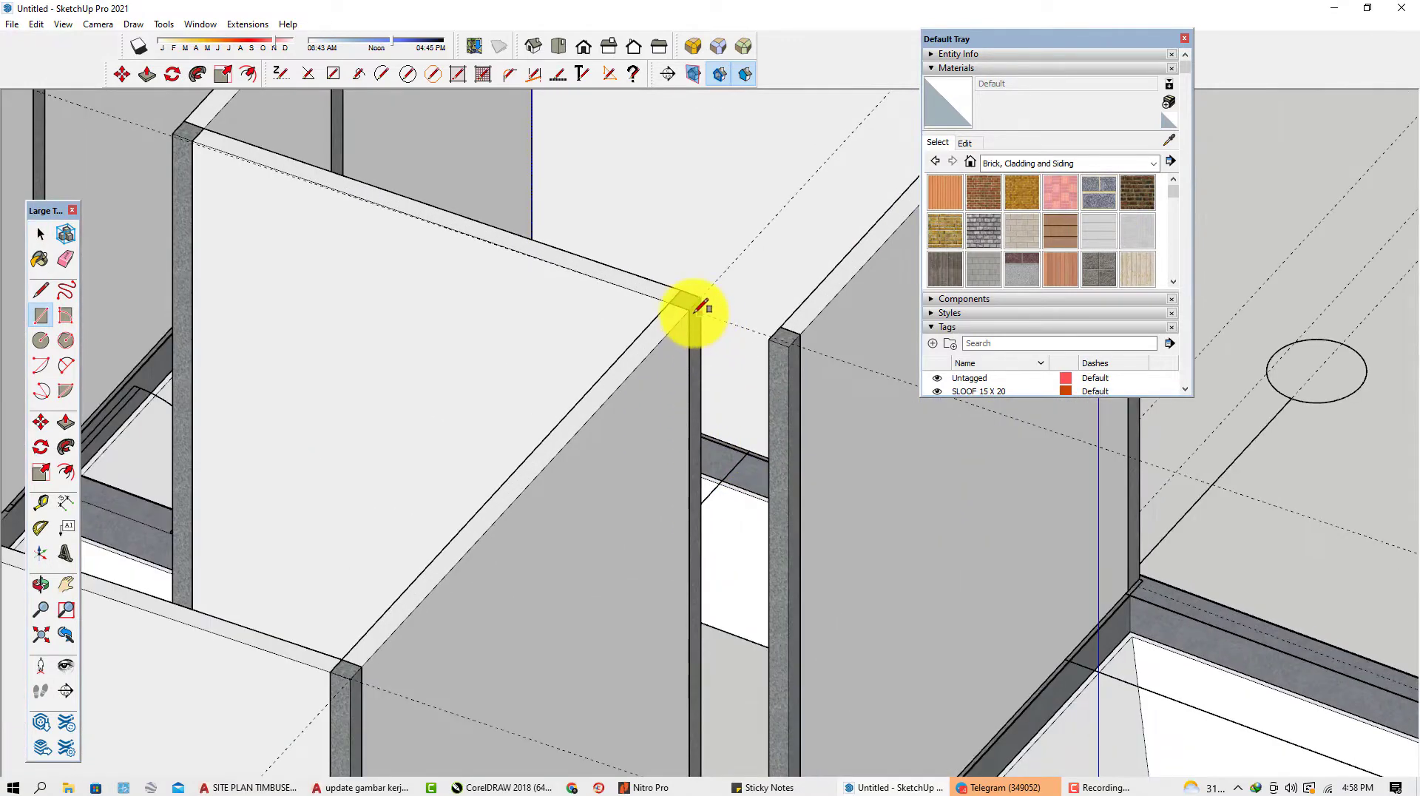
pyautogui.scroll(-3, 738, 316)
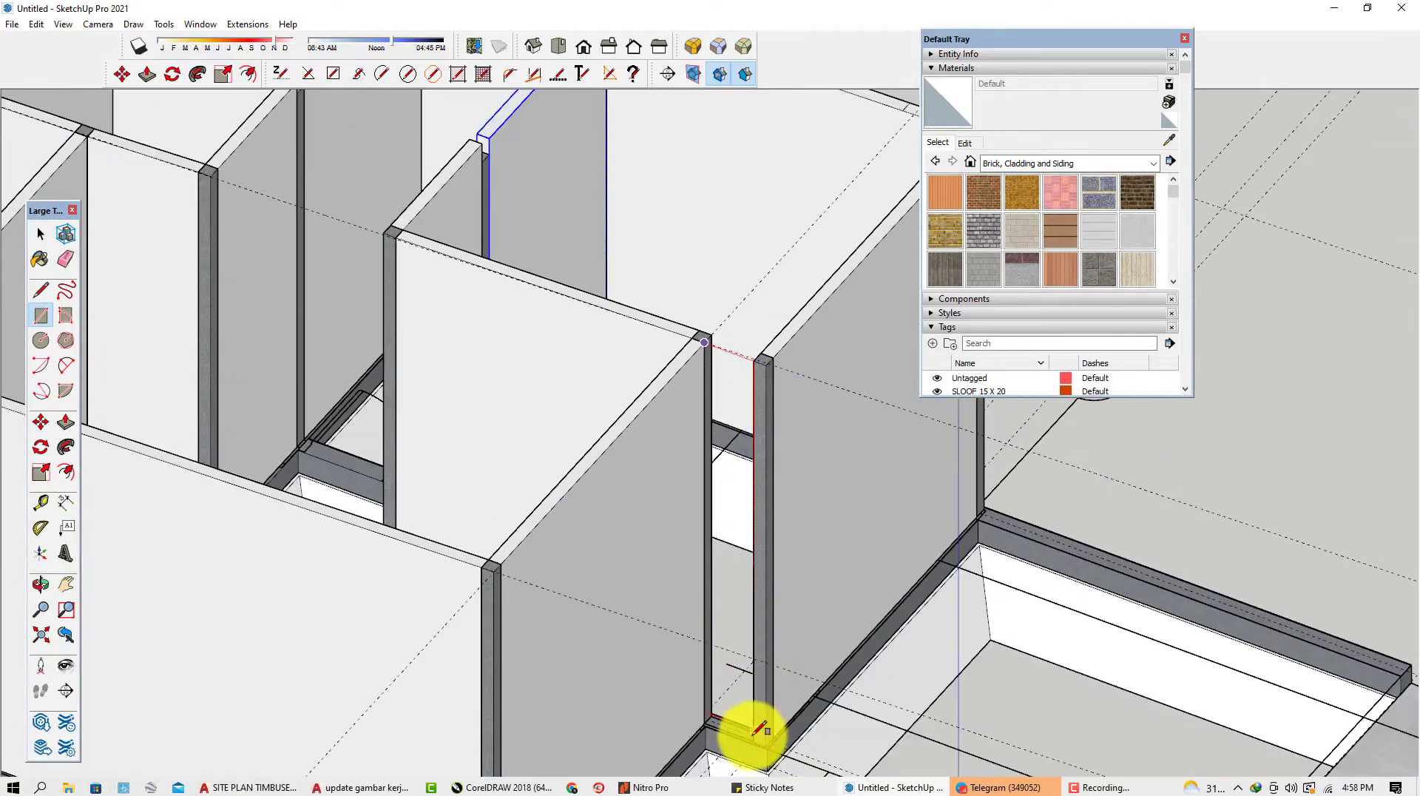
pyautogui.scroll(3, 748, 736)
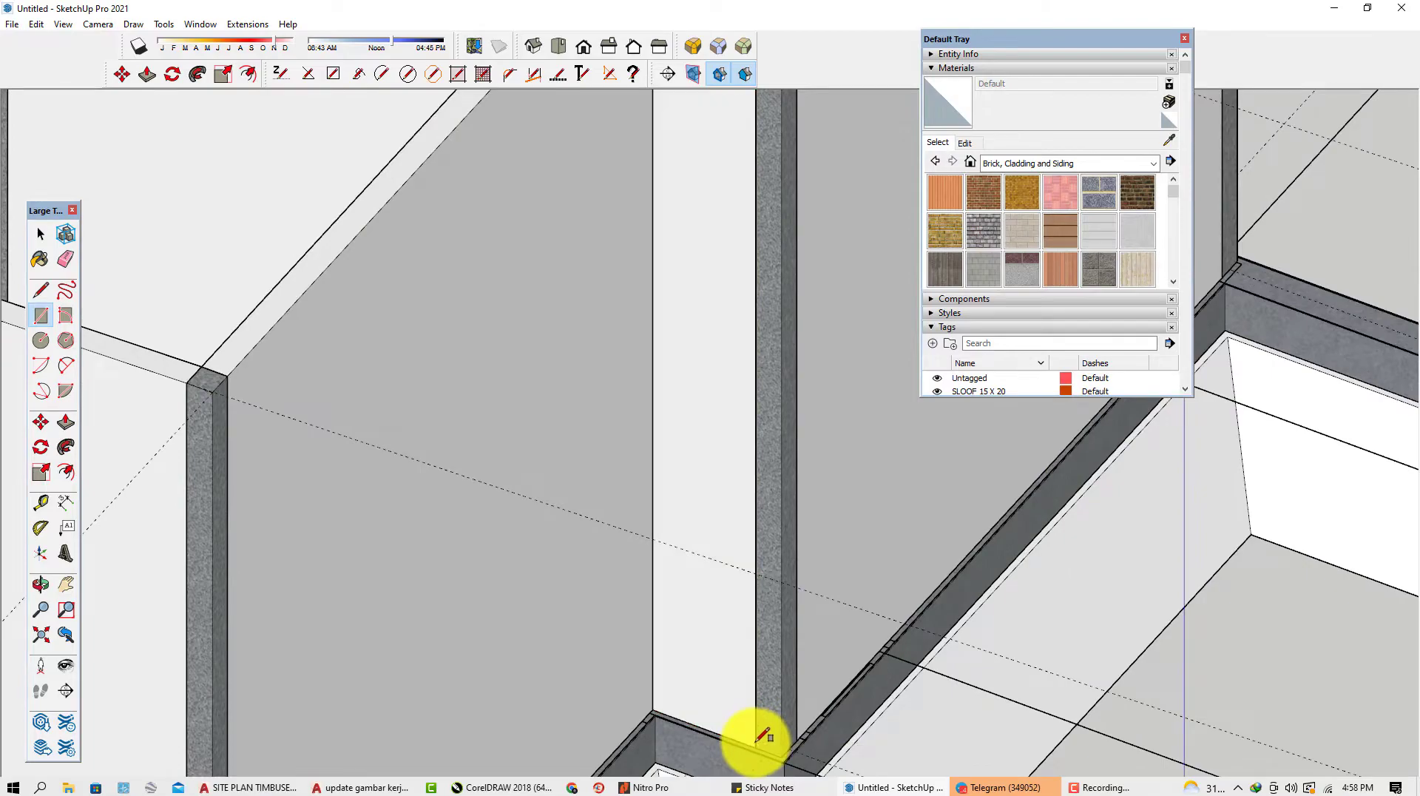
pyautogui.scroll(-5, 704, 508)
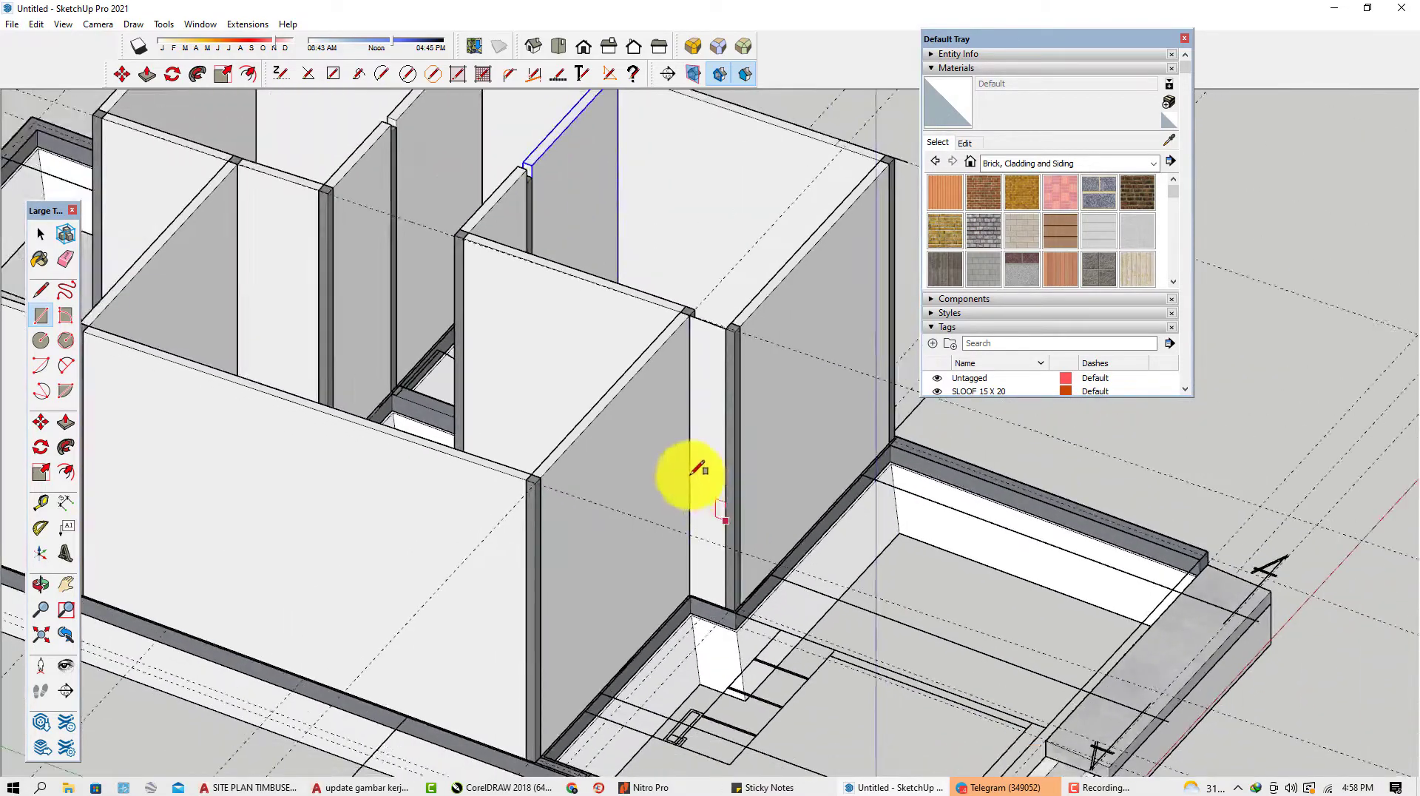
# Push/Pull the face in the narrow front gap to the neighbouring wall's thickness and make the resulting wall a group.
pyautogui.moveTo(690, 474); pyautogui.dragTo(491, 523, button='middle')
pyautogui.scroll(3, 551, 304)
pyautogui.scroll(2, 564, 299)
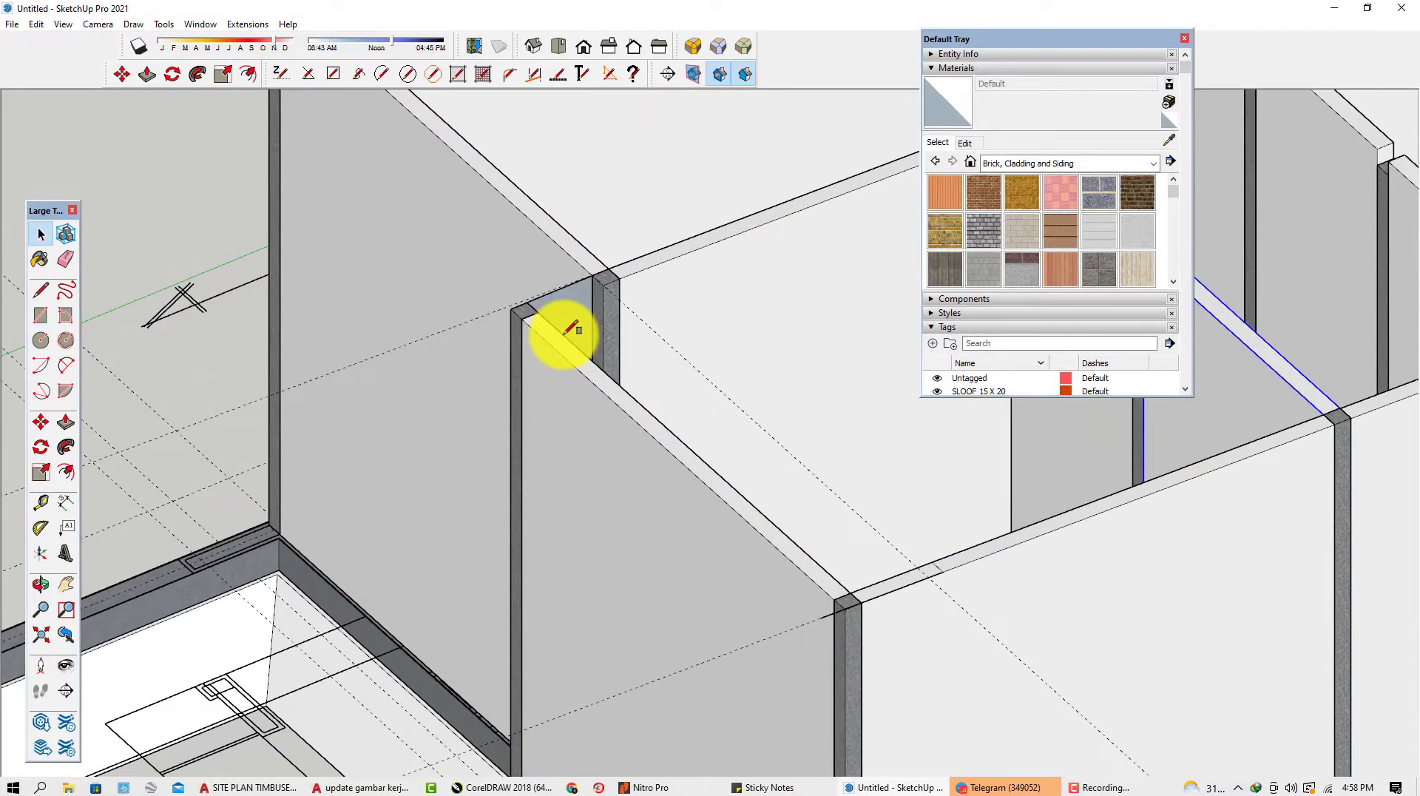
pyautogui.press('p')
pyautogui.scroll(2, 573, 333)
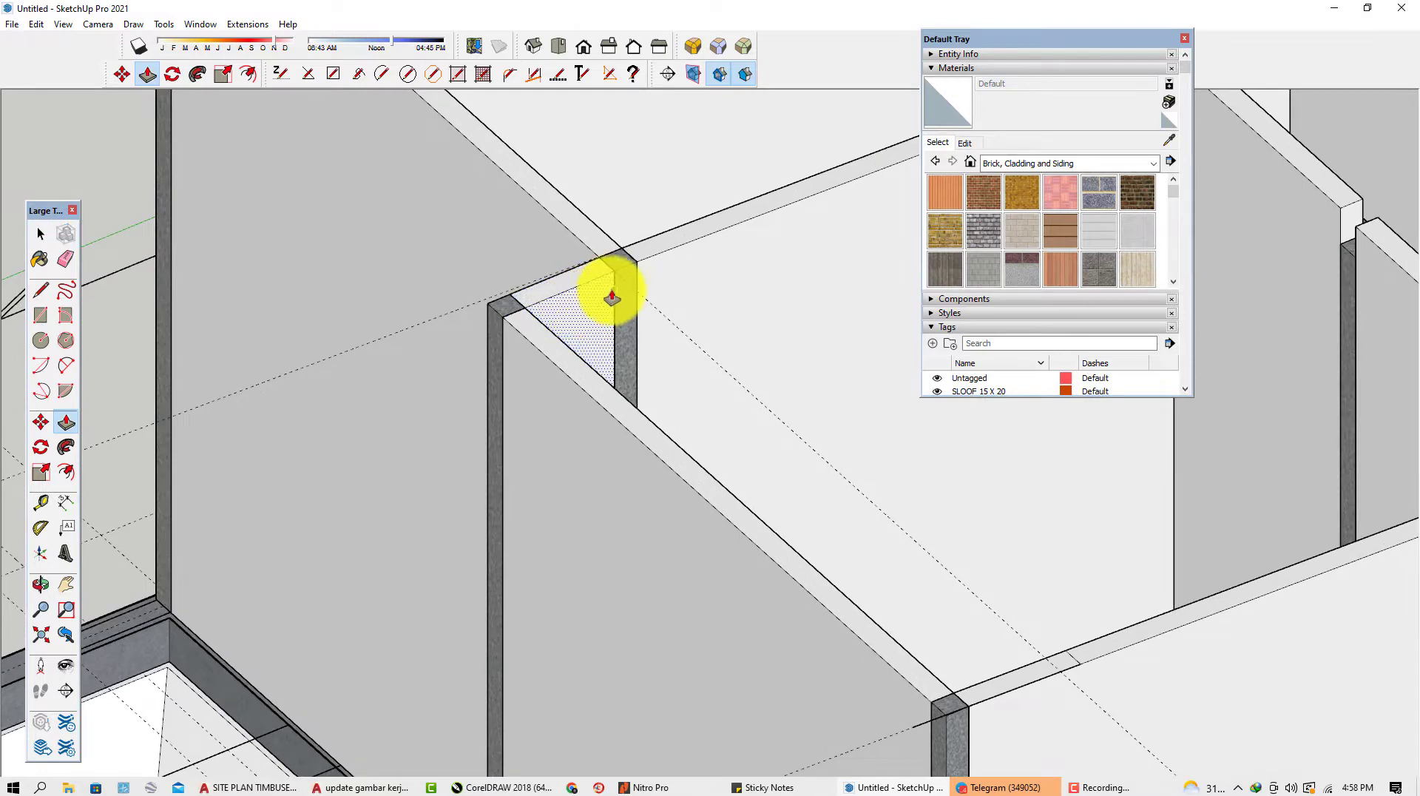
pyautogui.press('space')
pyautogui.scroll(-2, 602, 317)
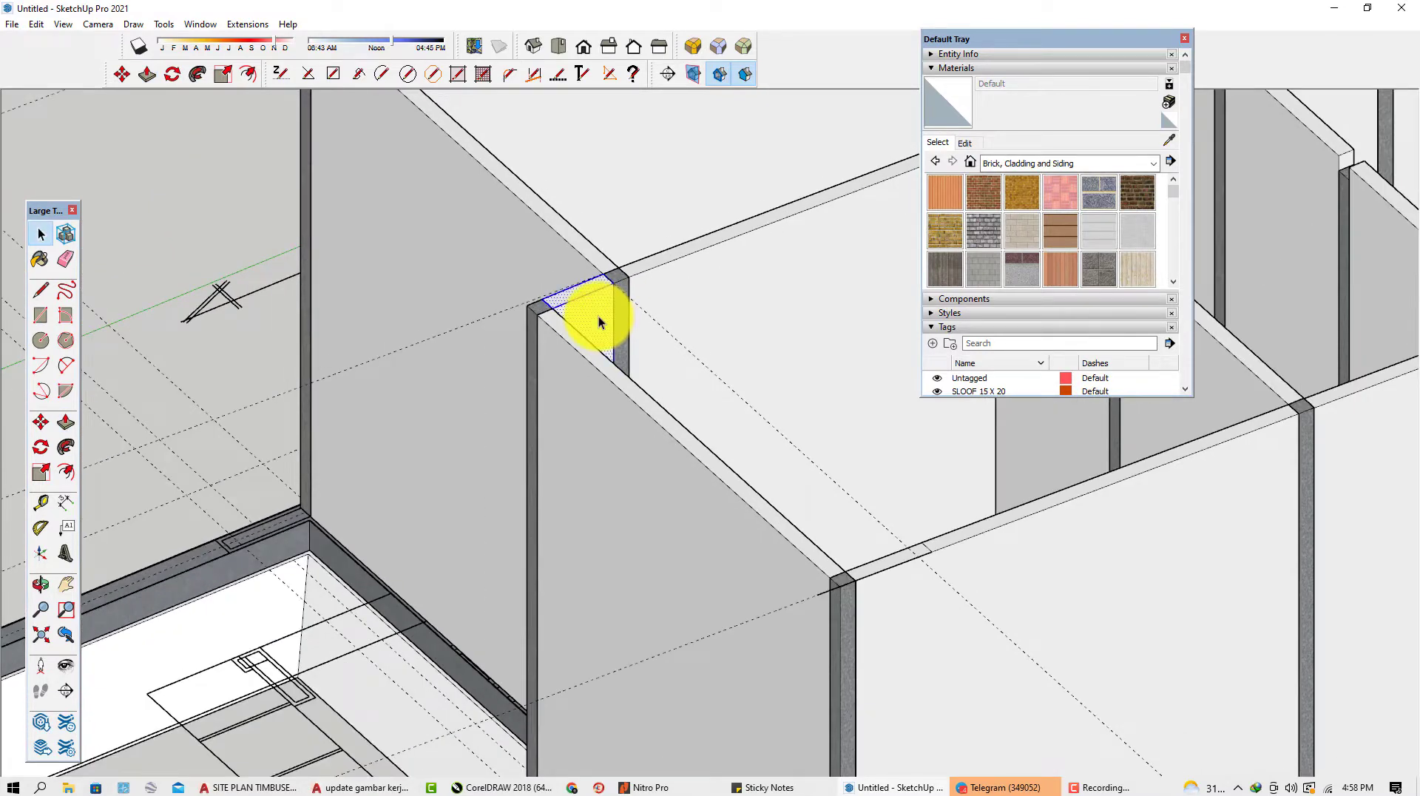
pyautogui.rightClick(599, 320)
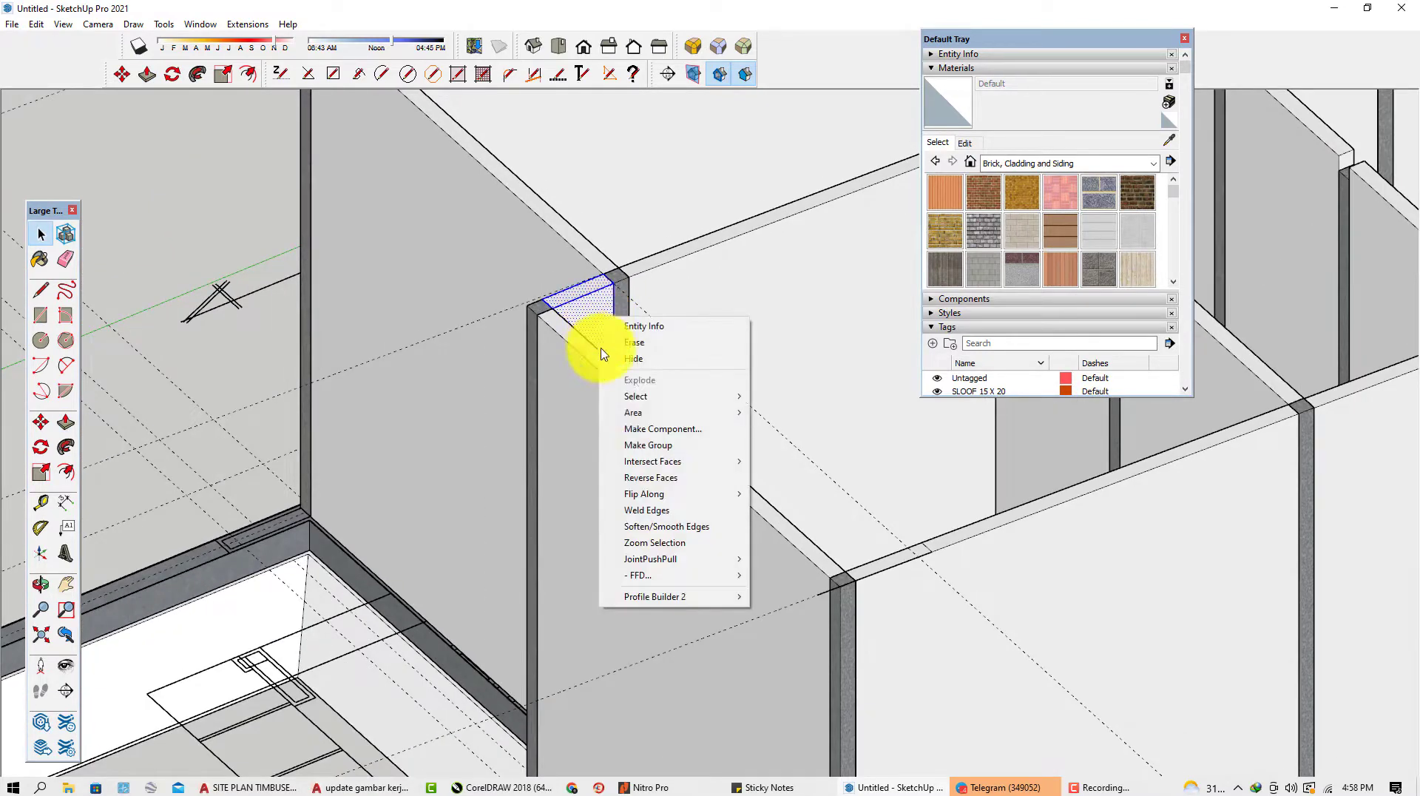
pyautogui.click(644, 447)
# Make the two shorter column components near the toilet, standing at the cross walls' joints, unique.
pyautogui.scroll(-4, 568, 389)
pyautogui.scroll(-4, 531, 380)
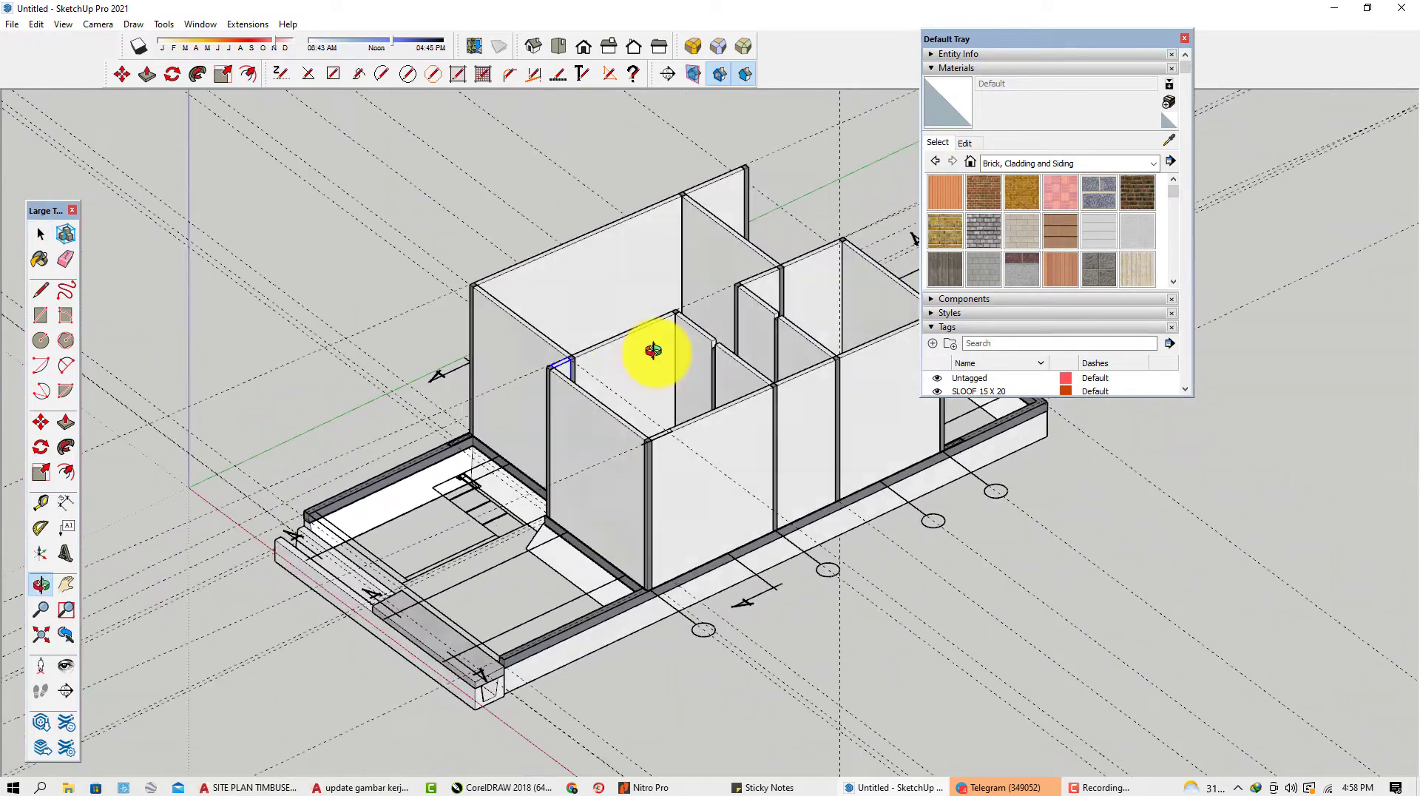
pyautogui.moveTo(650, 349)
pyautogui.mouseDown(button='middle')
pyautogui.moveTo(849, 359)
pyautogui.moveTo(634, 355)
pyautogui.moveTo(630, 329)
pyautogui.moveTo(647, 330)
pyautogui.mouseUp(button='middle')
pyautogui.scroll(4, 629, 329)
pyautogui.scroll(8, 621, 295)
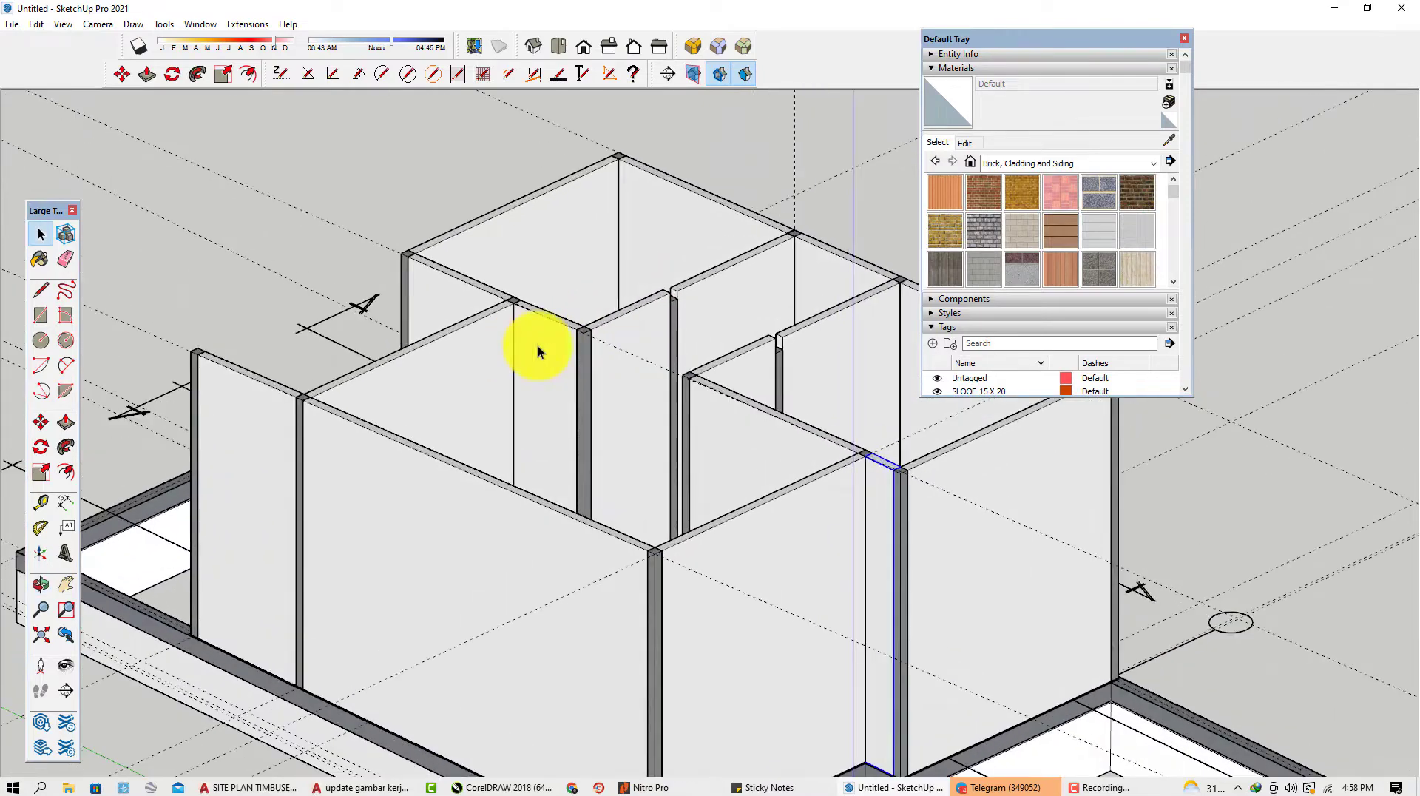
pyautogui.click(615, 308)
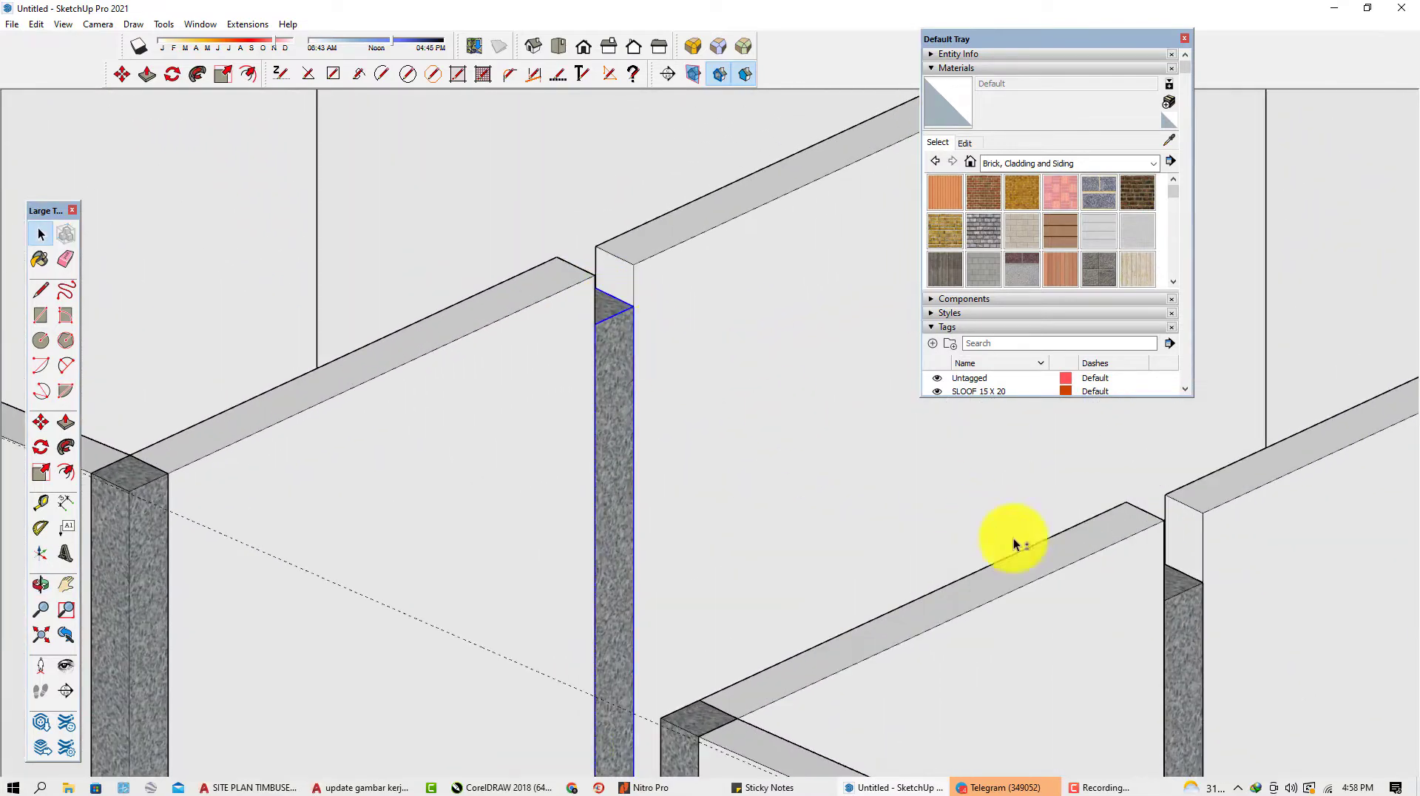
pyautogui.rightClick(1182, 601)
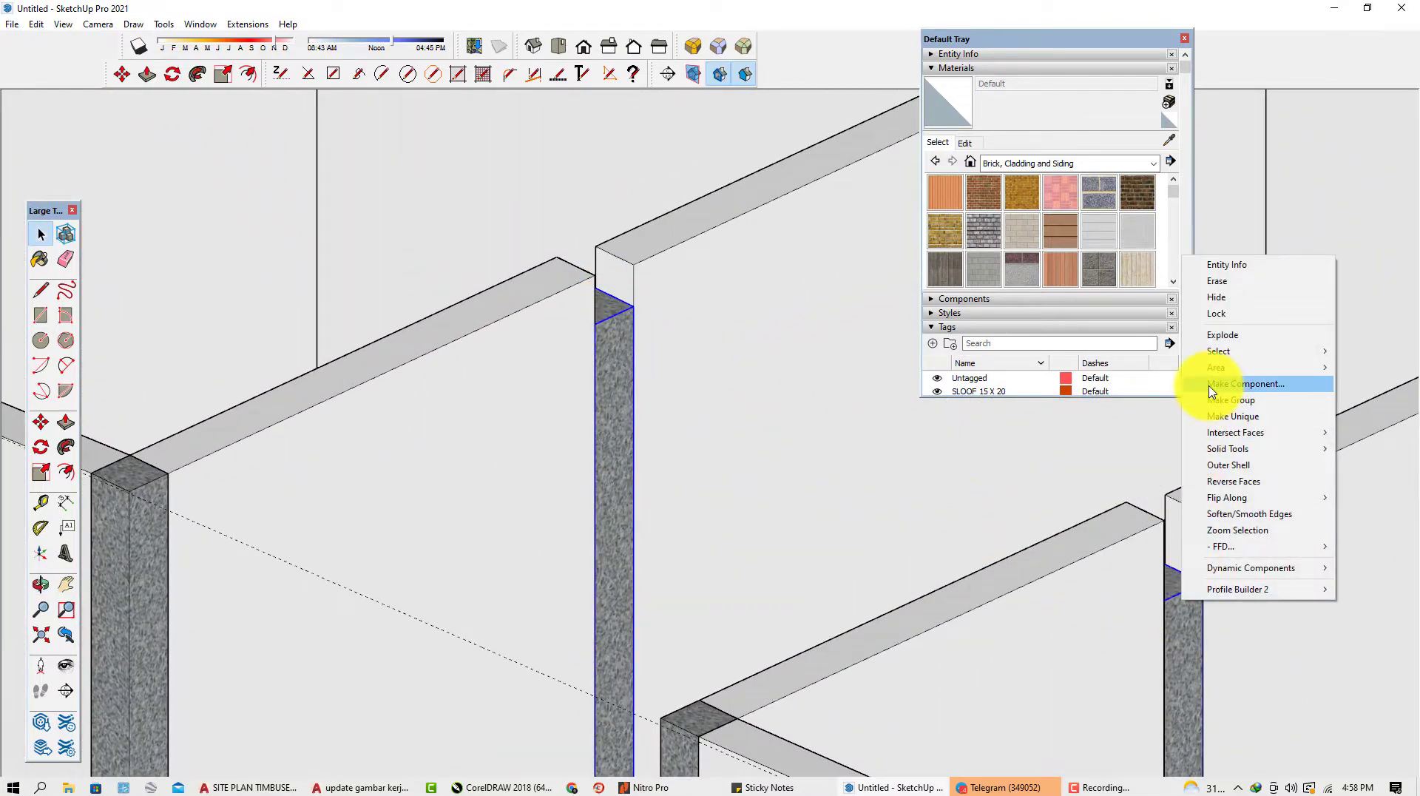
pyautogui.rightClick(613, 335)
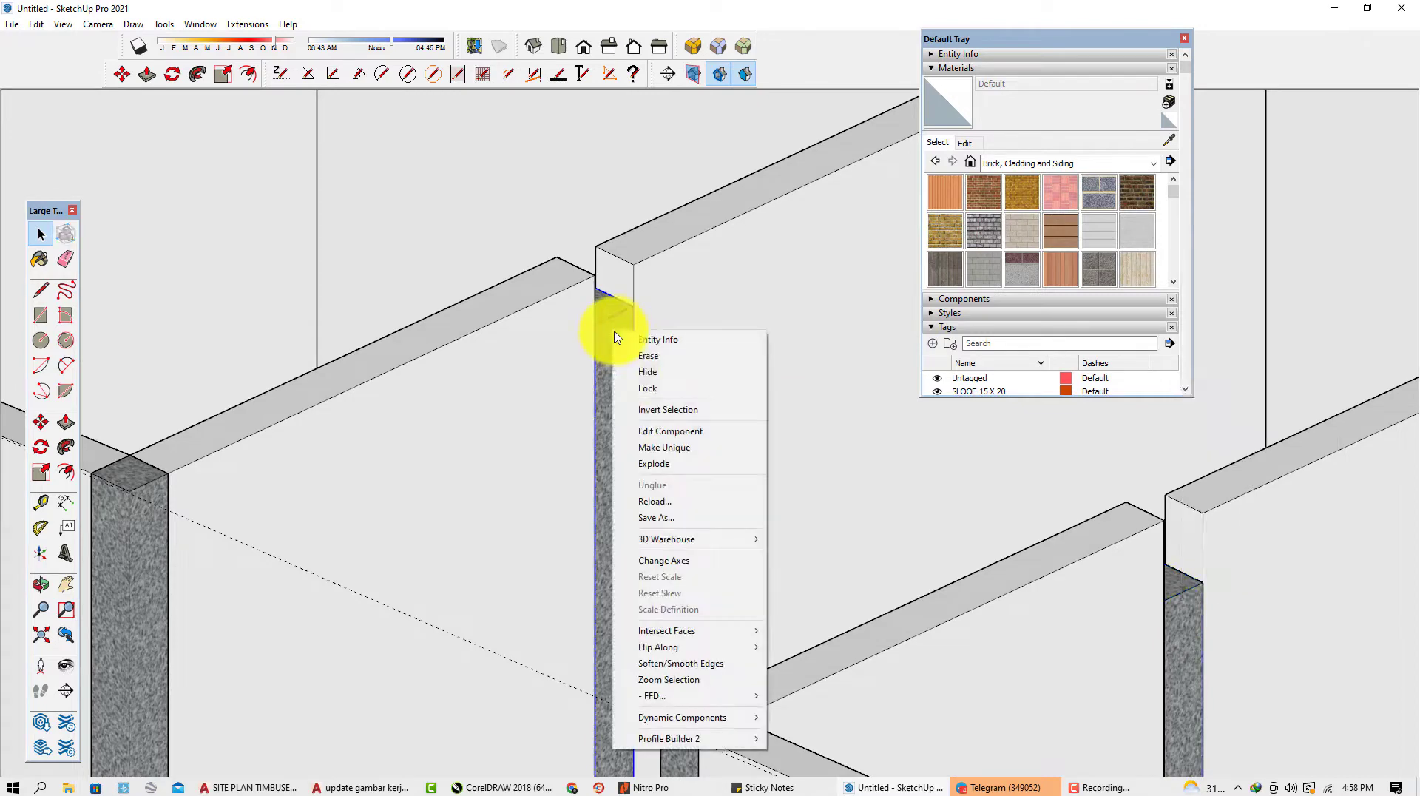
pyautogui.click(636, 444)
pyautogui.rightClick(1186, 605)
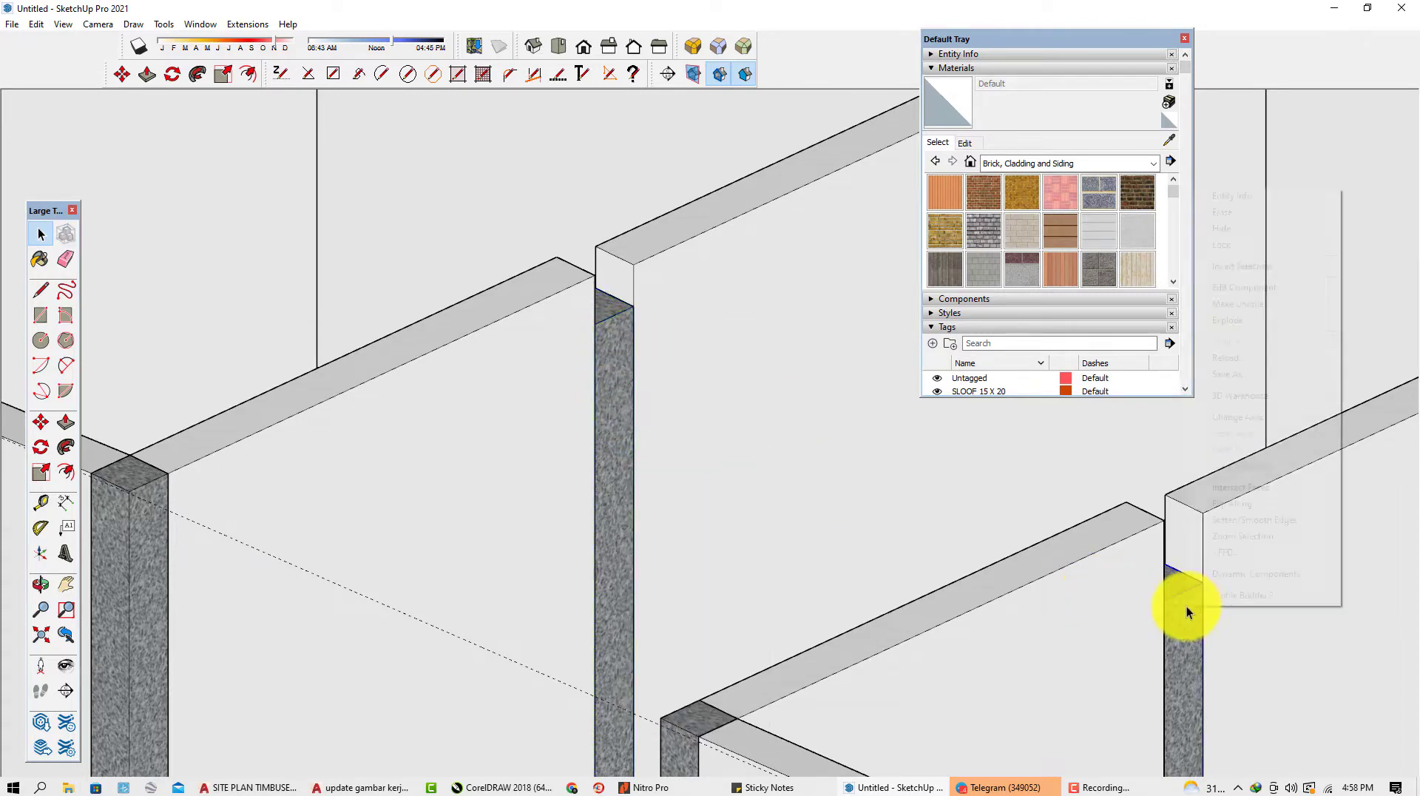
pyautogui.click(1242, 304)
# Push/Pull the top of the first short toilet column up to the top edge of the adjoining wall.
pyautogui.scroll(2, 602, 311)
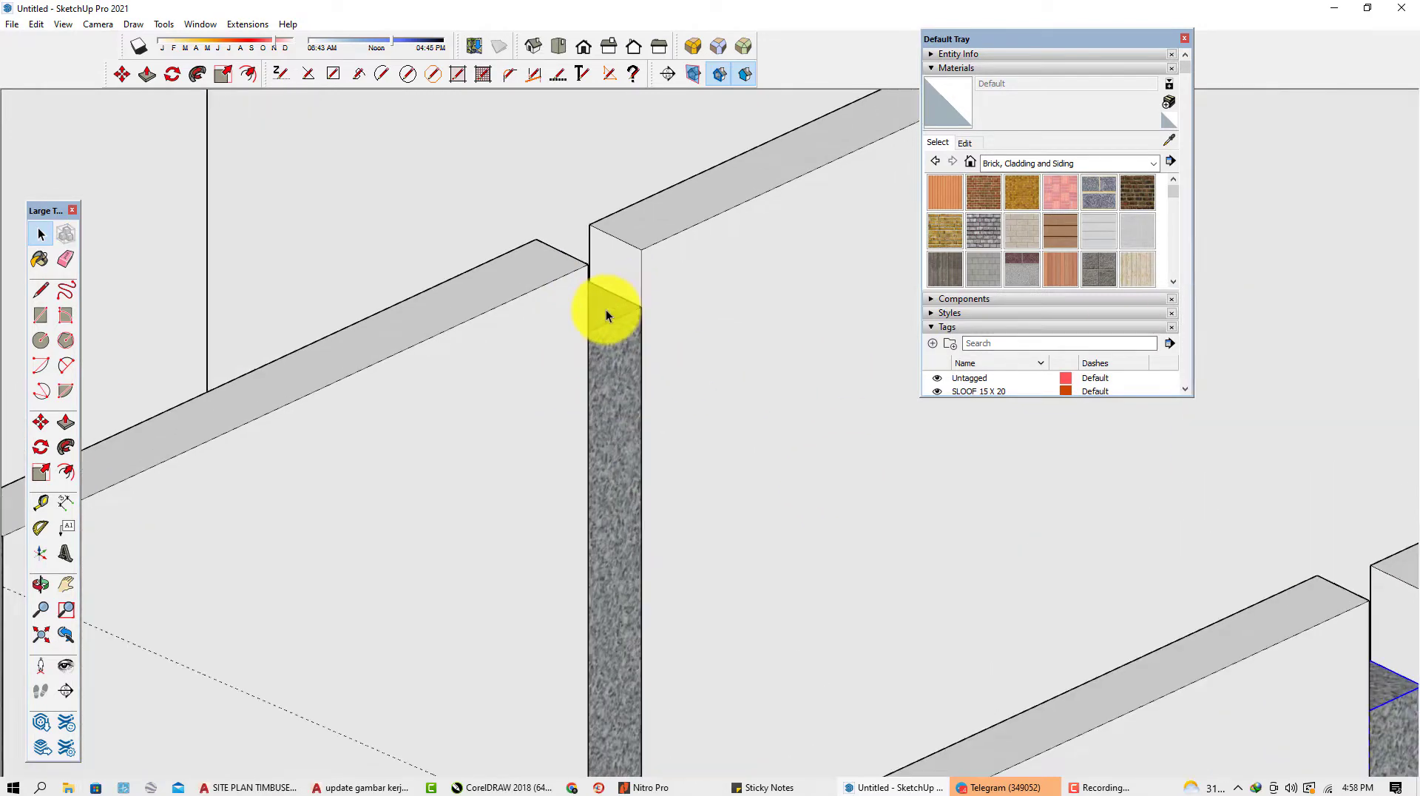
pyautogui.doubleClick(605, 310)
pyautogui.press('p')
pyautogui.moveTo(602, 318); pyautogui.dragTo(580, 274)
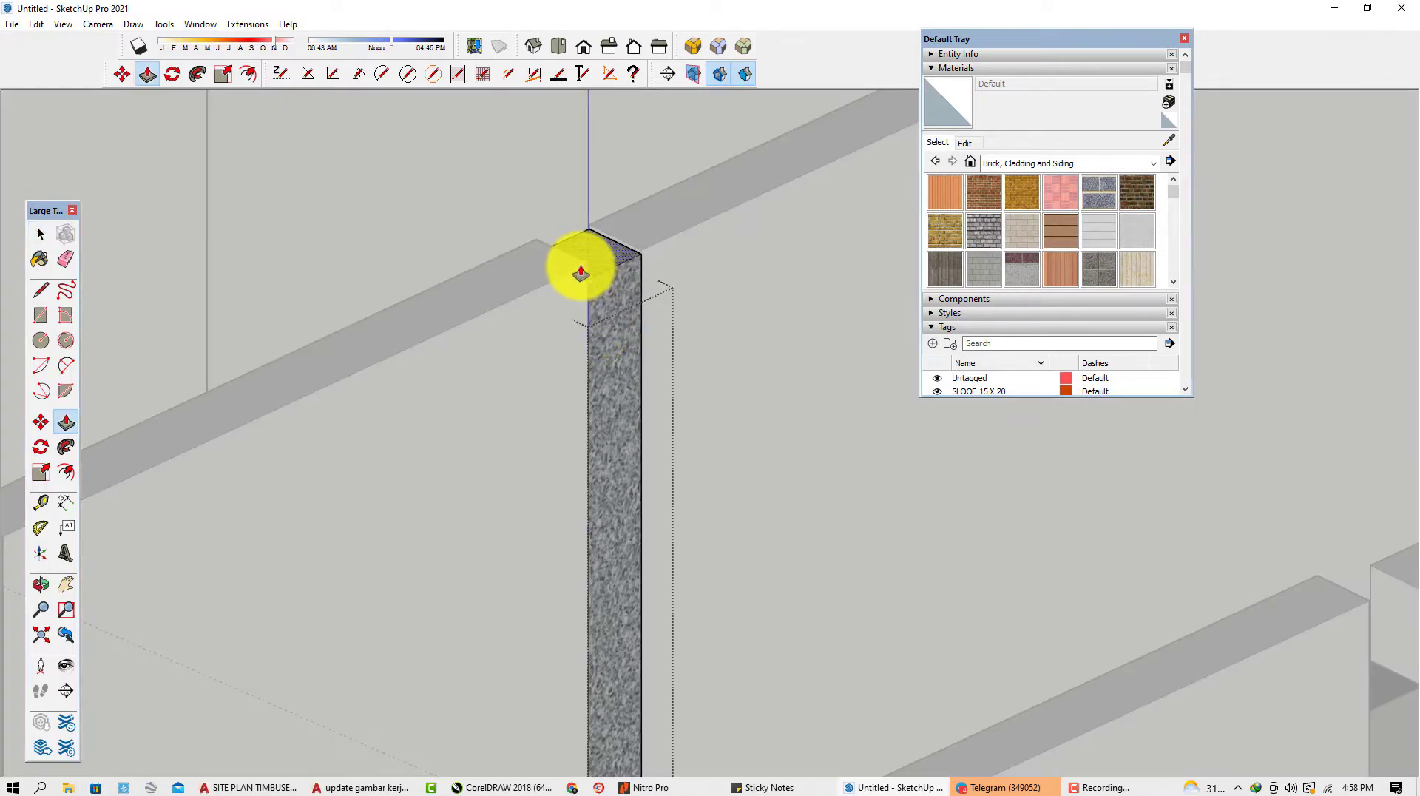
pyautogui.scroll(-3, 584, 272)
pyautogui.press('space')
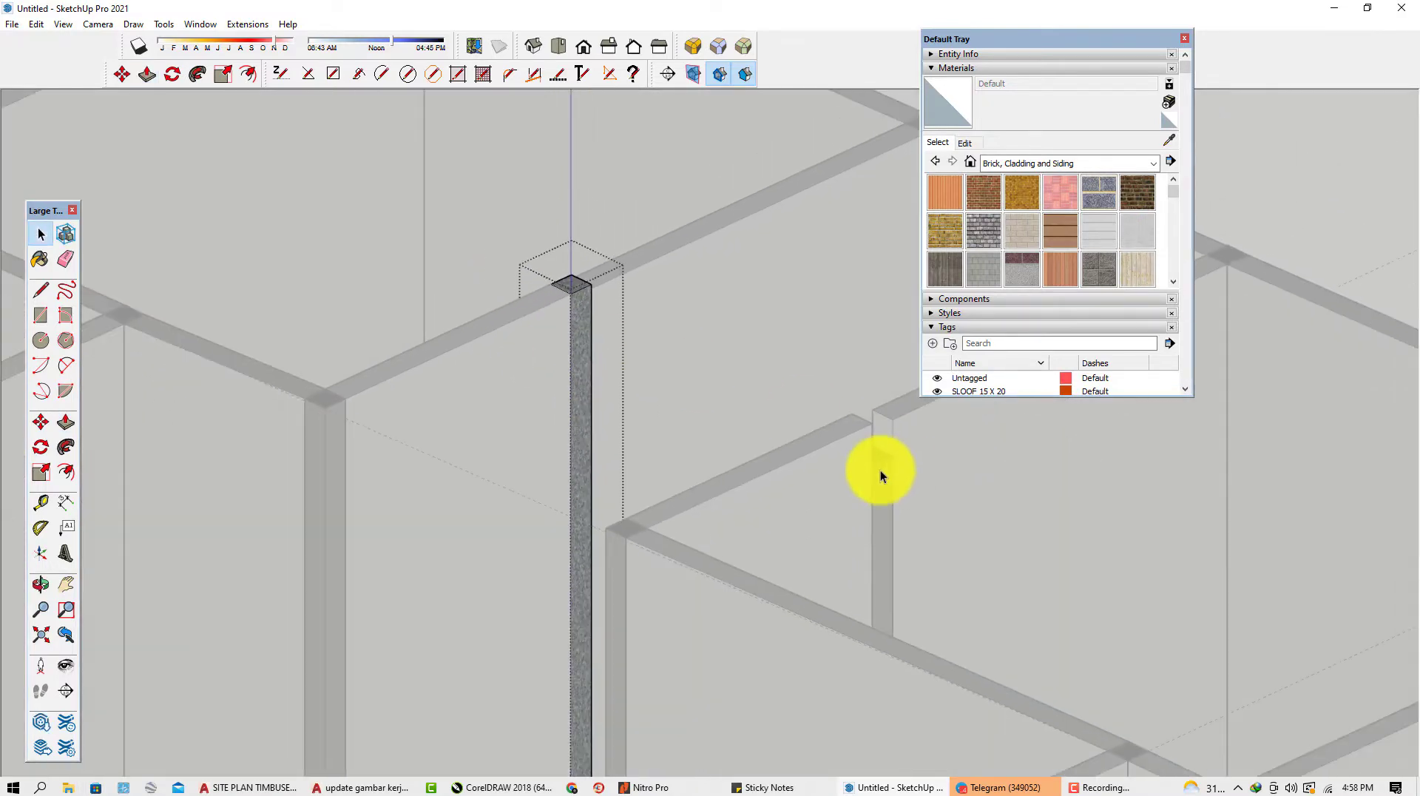
# Extend the second short column up to its adjoining wall's top edge with Push/Pull and close the component.
pyautogui.doubleClick(880, 470)
pyautogui.scroll(3, 878, 446)
pyautogui.press('p')
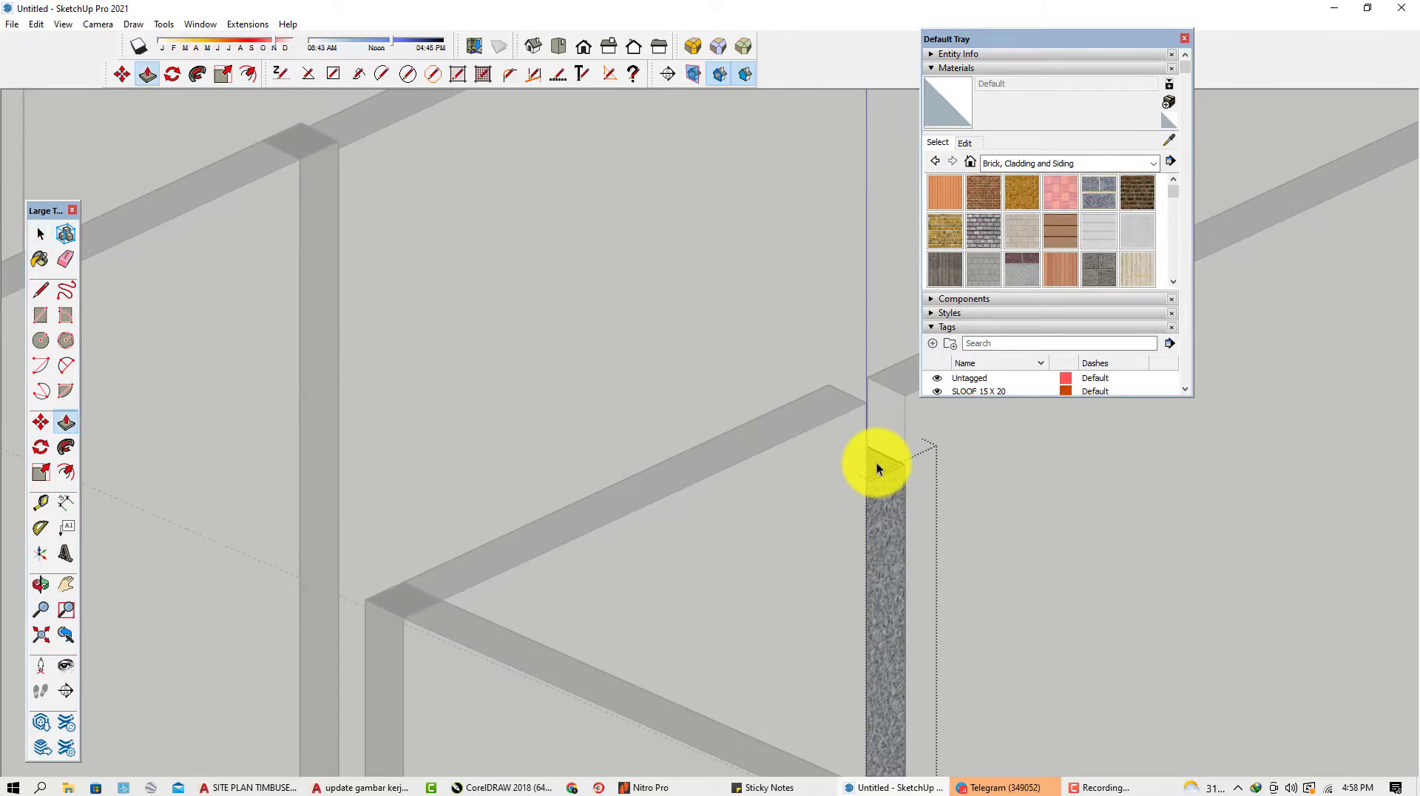
pyautogui.moveTo(876, 463); pyautogui.dragTo(865, 408)
pyautogui.scroll(-1, 752, 429)
pyautogui.scroll(-8, 672, 435)
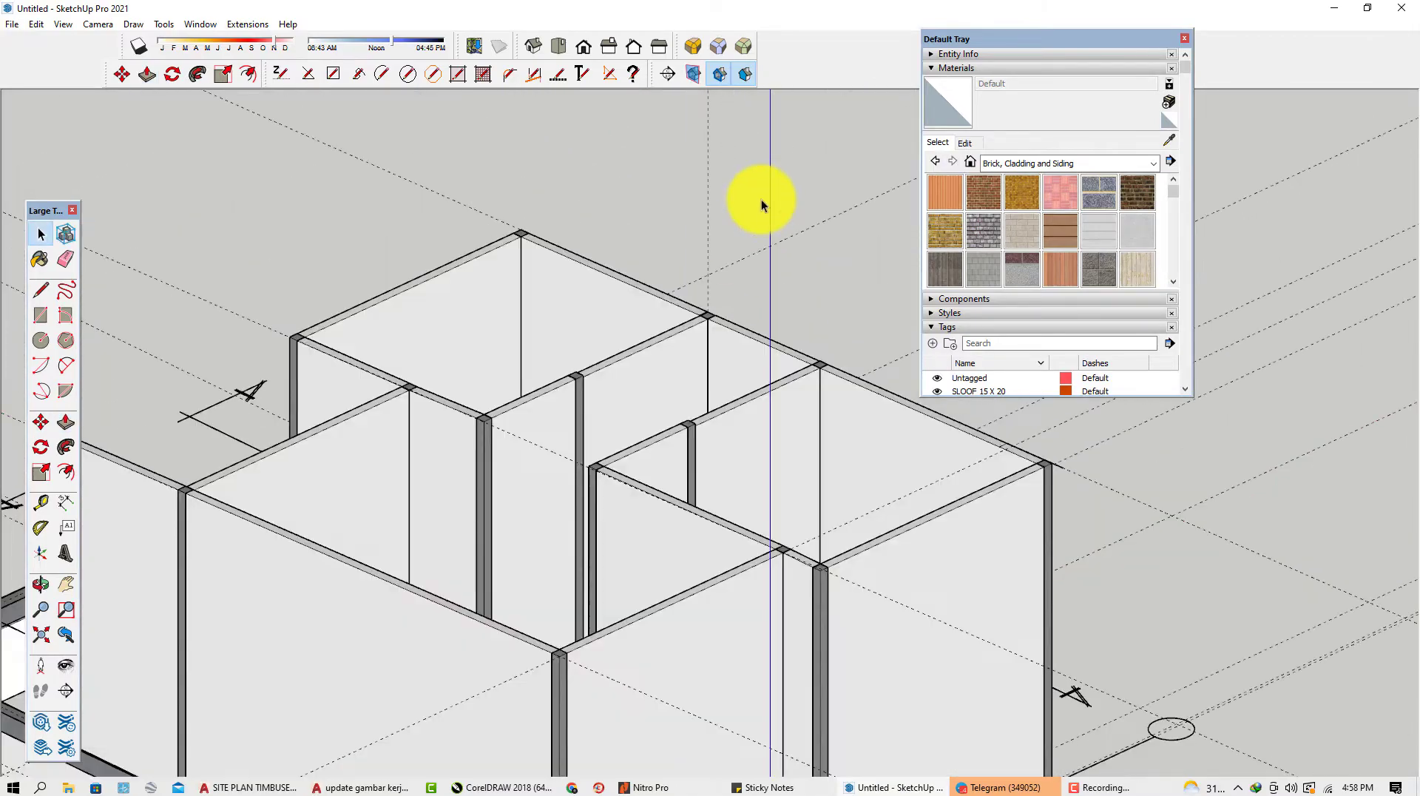
pyautogui.press('space')
# Paint the two wide front walls and the long outer side wall with its end panel in Brick Antique 01.
pyautogui.moveTo(784, 386); pyautogui.dragTo(579, 399, button='middle')
pyautogui.scroll(4, 652, 430)
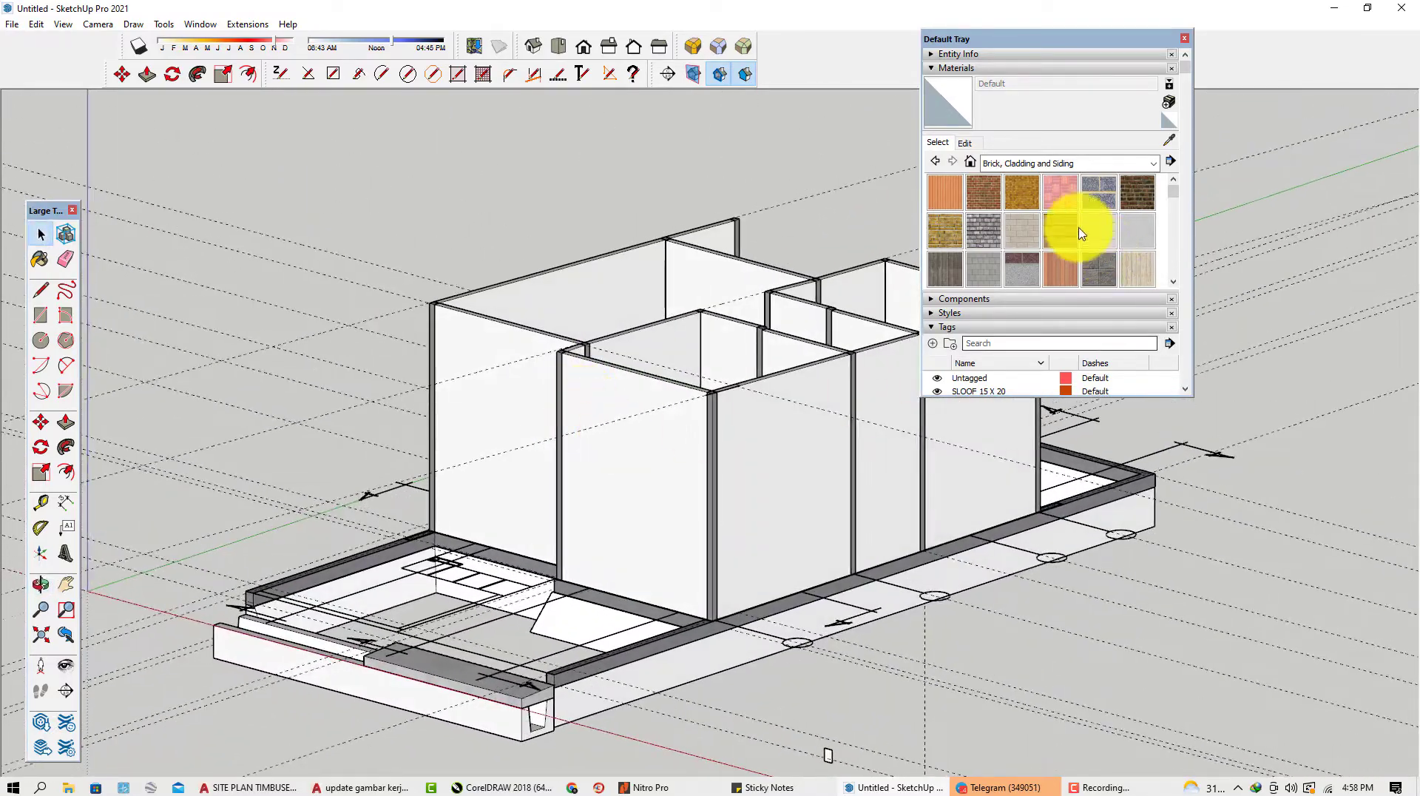
pyautogui.click(986, 197)
pyautogui.click(629, 403)
pyautogui.click(517, 370)
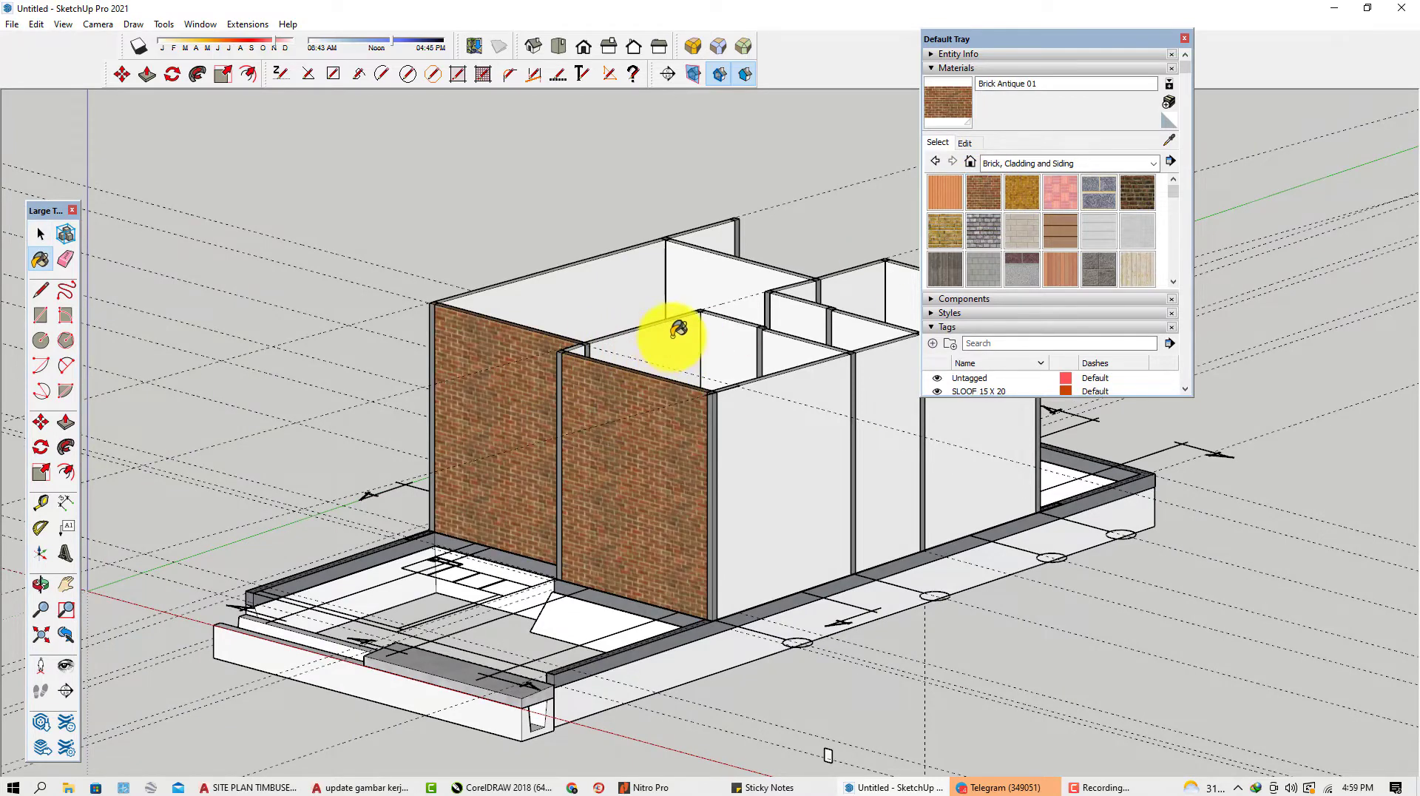
pyautogui.click(608, 279)
pyautogui.click(721, 252)
# Apply Brick Antique 01 to the rear room's walls, the three outer panels on the opposite long side and the adjoining inner wall.
pyautogui.scroll(4, 628, 273)
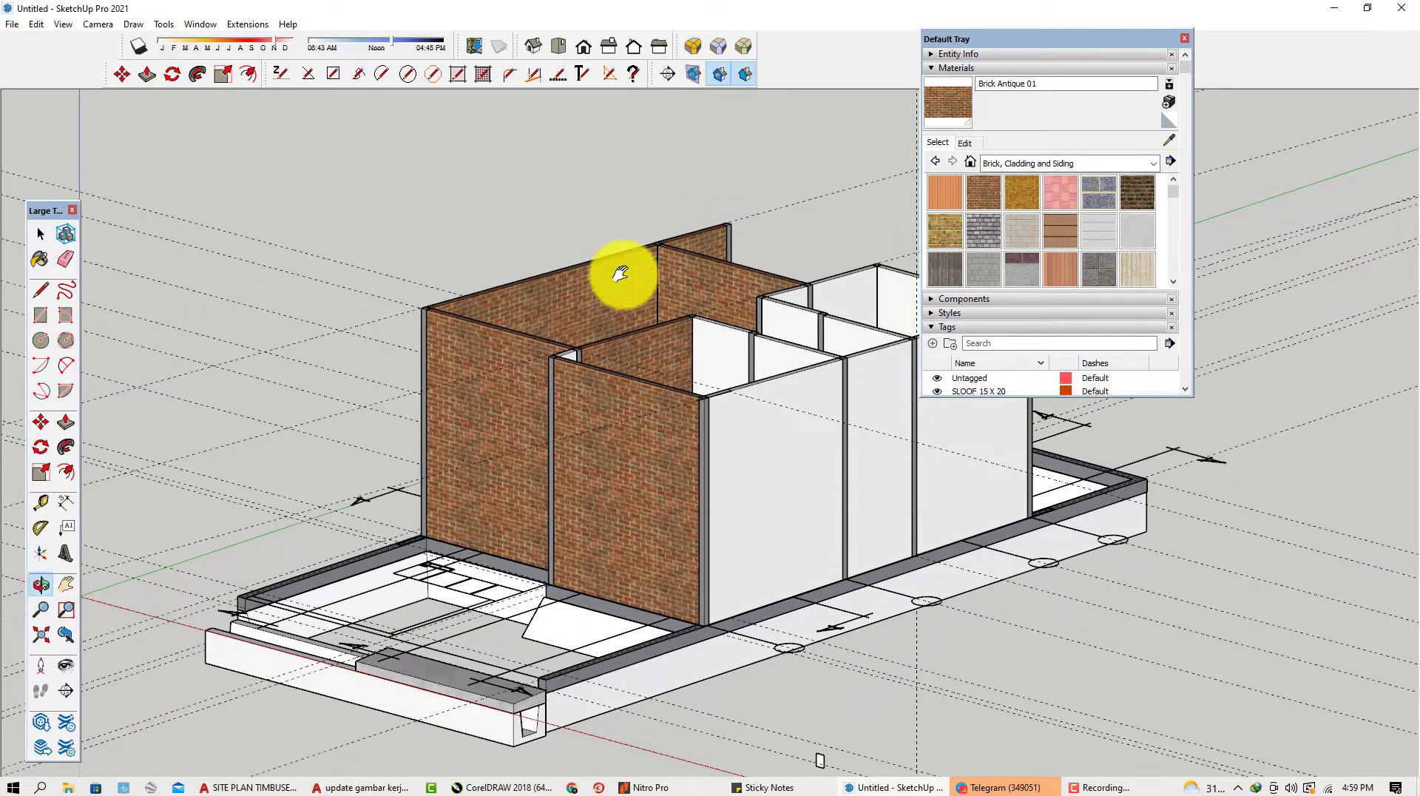
pyautogui.click(730, 282)
pyautogui.click(806, 318)
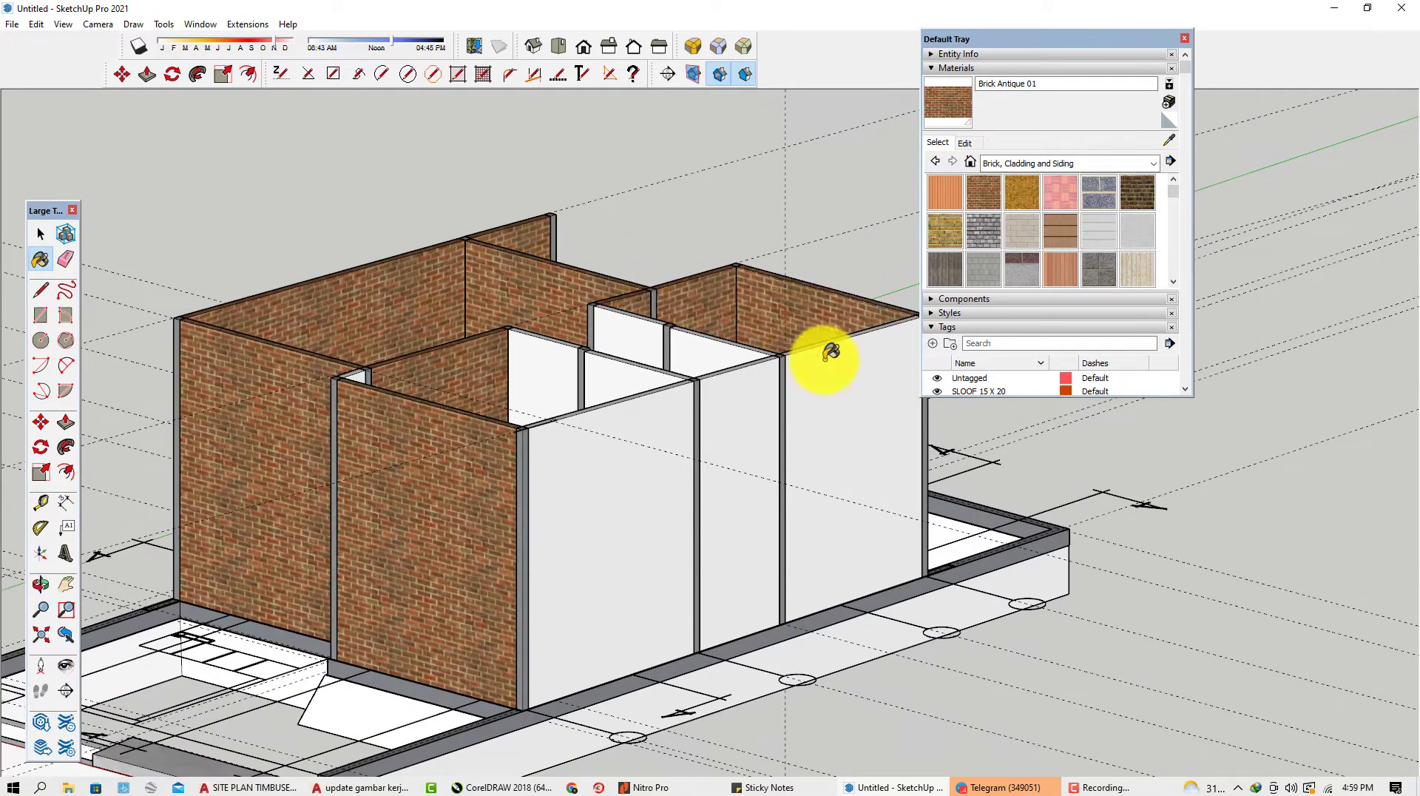
pyautogui.click(795, 377)
pyautogui.click(750, 414)
pyautogui.click(650, 459)
pyautogui.click(637, 374)
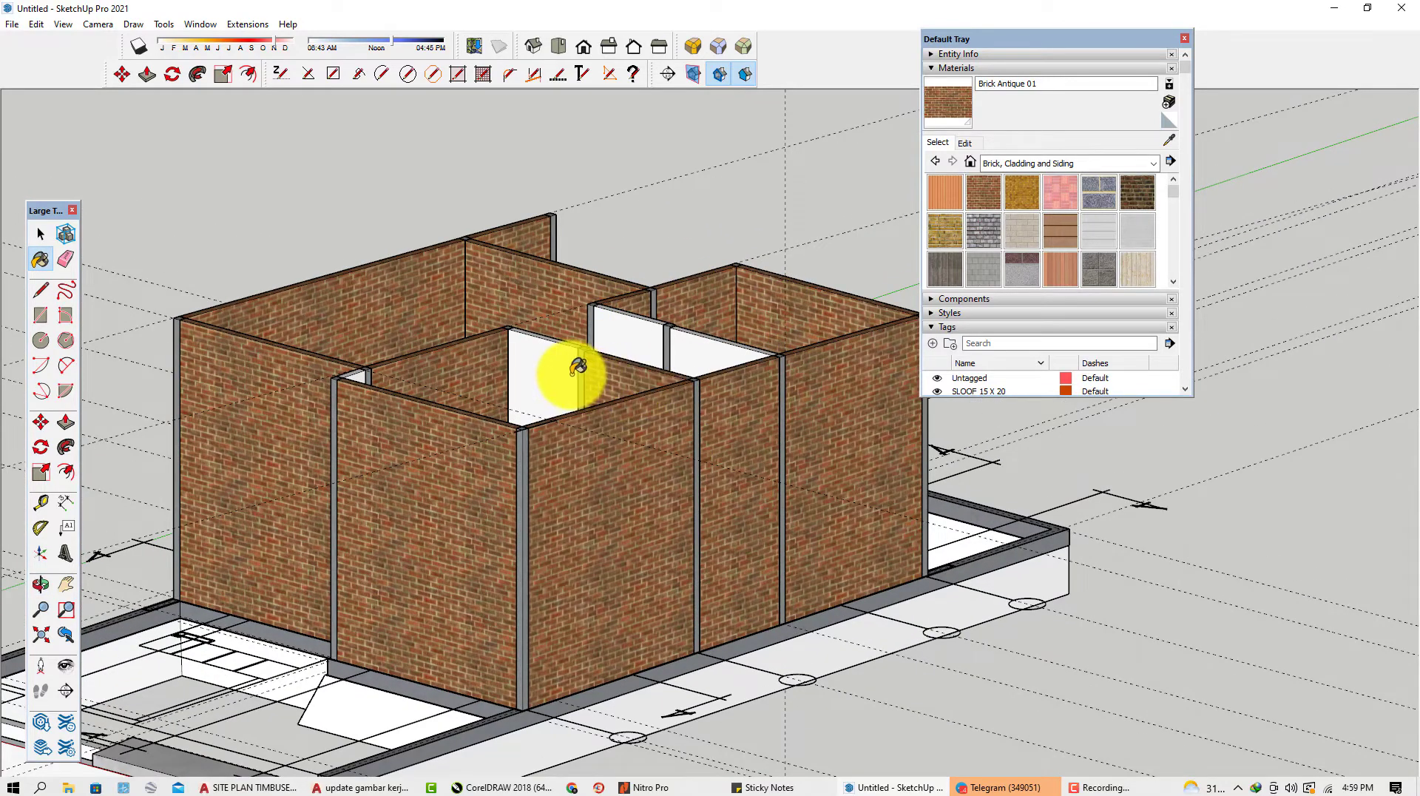
# Paint the remaining inner walls around the toilet with Brick Antique 01.
pyautogui.click(551, 350)
pyautogui.click(650, 333)
pyautogui.click(675, 355)
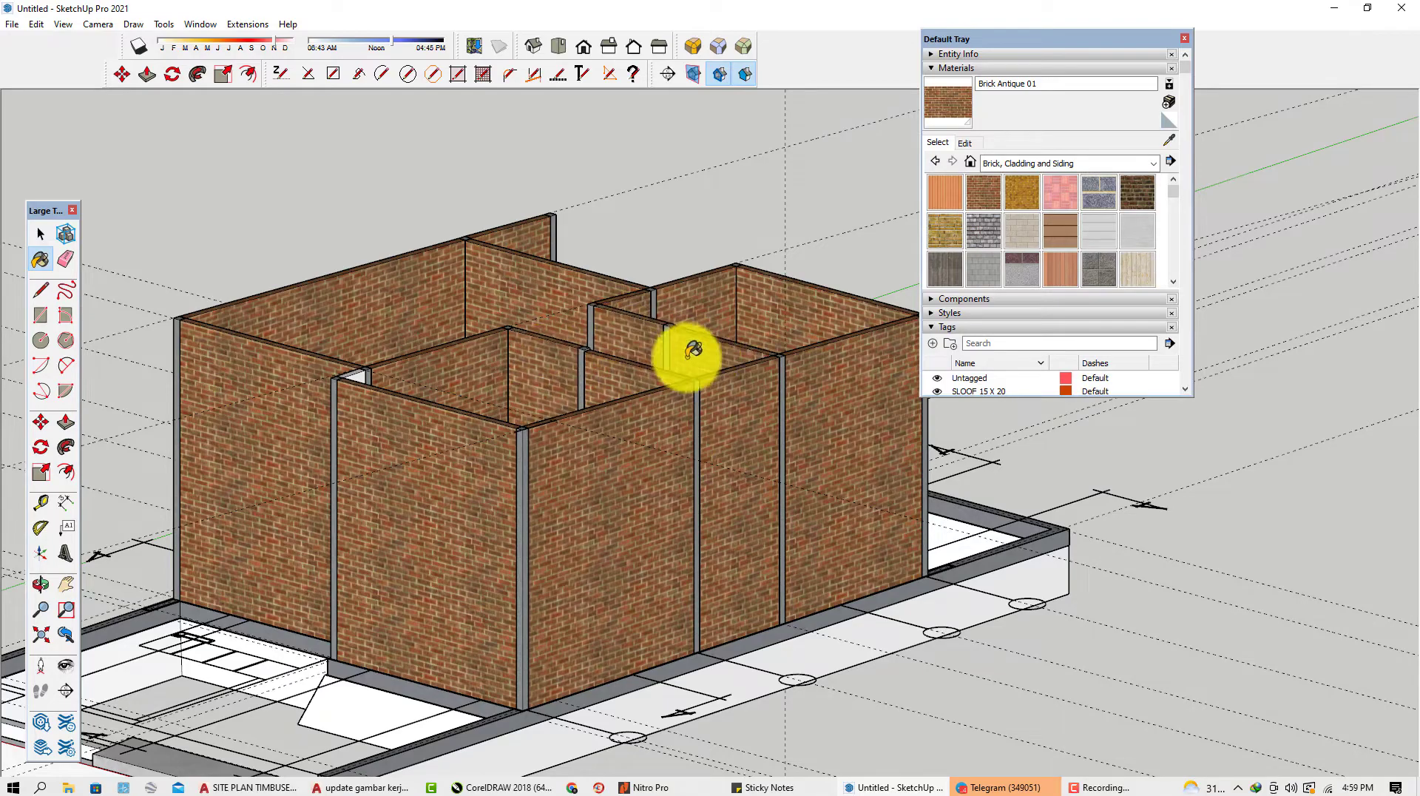
pyautogui.press('space')
# Paint the narrow infill wall between the two front columns with Brick Antique 01.
pyautogui.moveTo(675, 355)
pyautogui.mouseDown(button='middle')
pyautogui.moveTo(913, 380)
pyautogui.moveTo(1110, 507)
pyautogui.mouseUp(button='middle')
pyautogui.moveTo(821, 469); pyautogui.dragTo(878, 498, button='middle')
pyautogui.scroll(3, 878, 498)
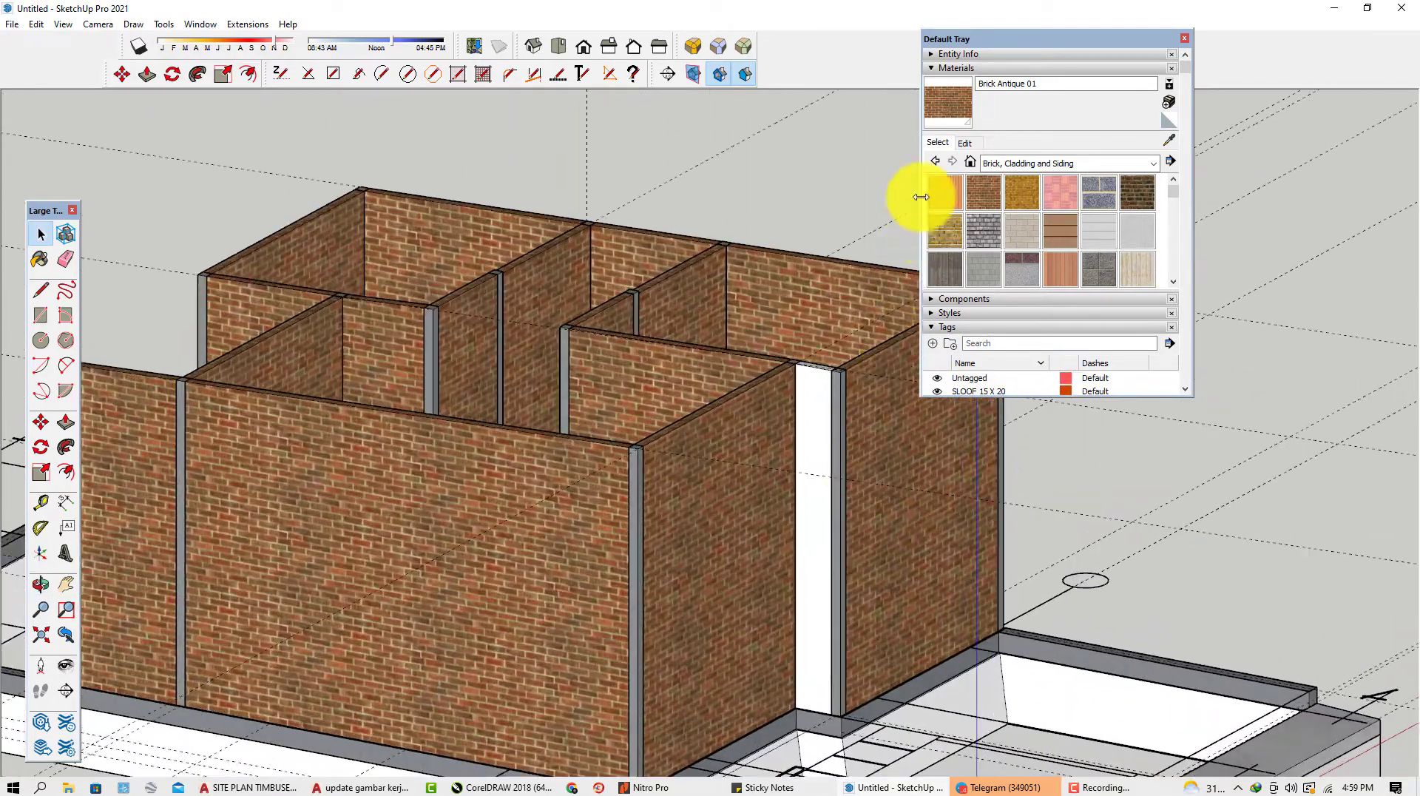
pyautogui.click(953, 118)
pyautogui.click(817, 405)
pyautogui.scroll(-3, 723, 422)
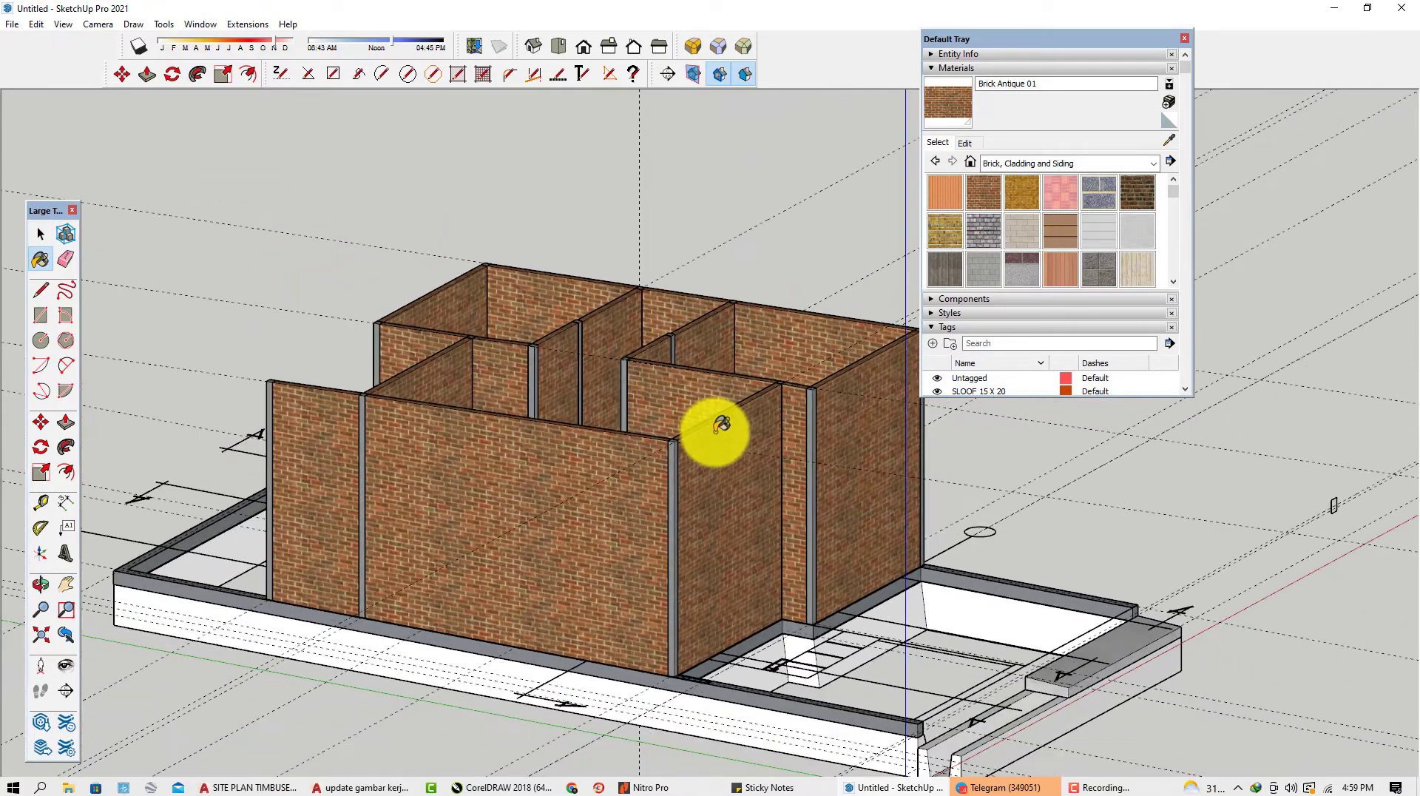
pyautogui.moveTo(723, 421)
pyautogui.mouseDown(button='middle')
pyautogui.moveTo(723, 513)
pyautogui.moveTo(919, 513)
pyautogui.moveTo(856, 491)
pyautogui.mouseUp(button='middle')
pyautogui.scroll(2, 917, 493)
pyautogui.press('space')
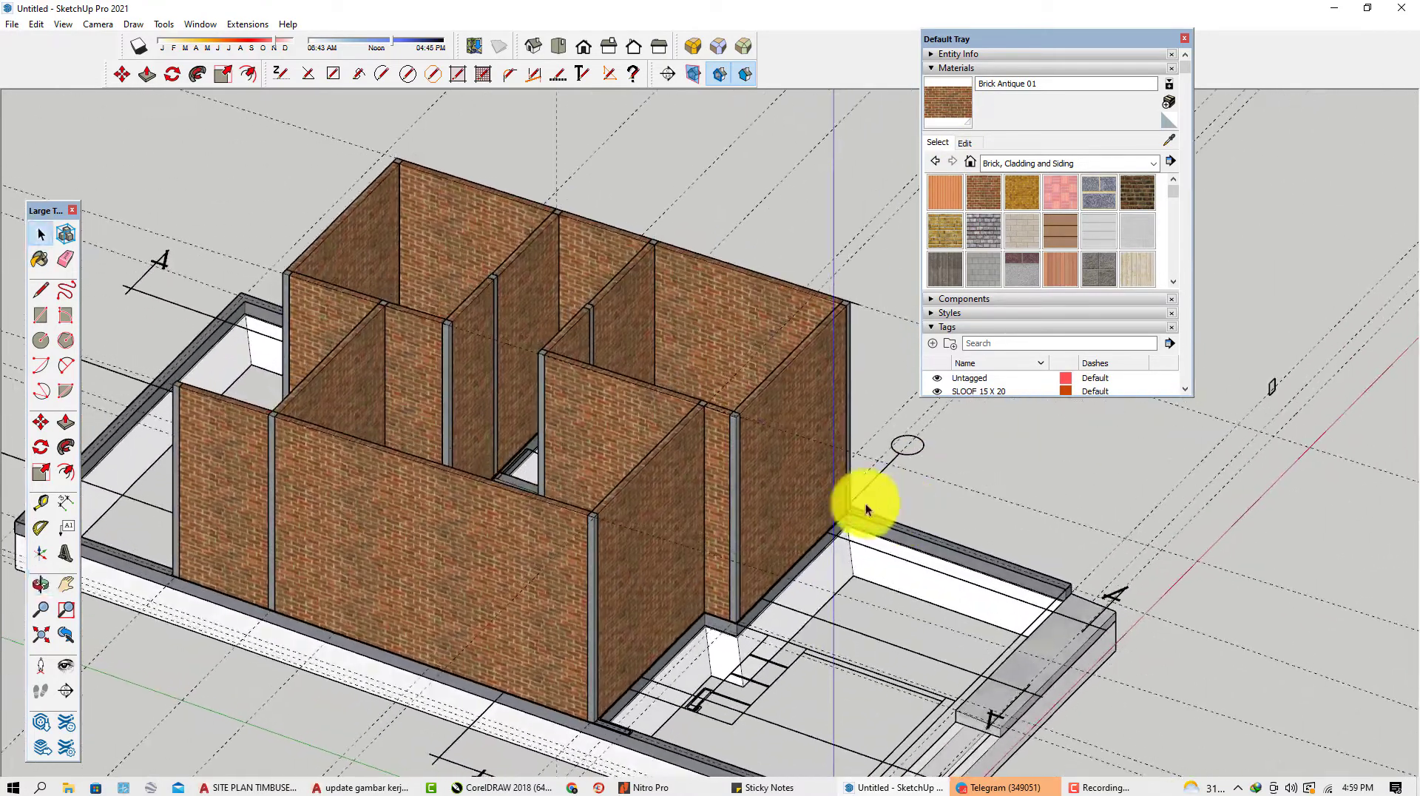